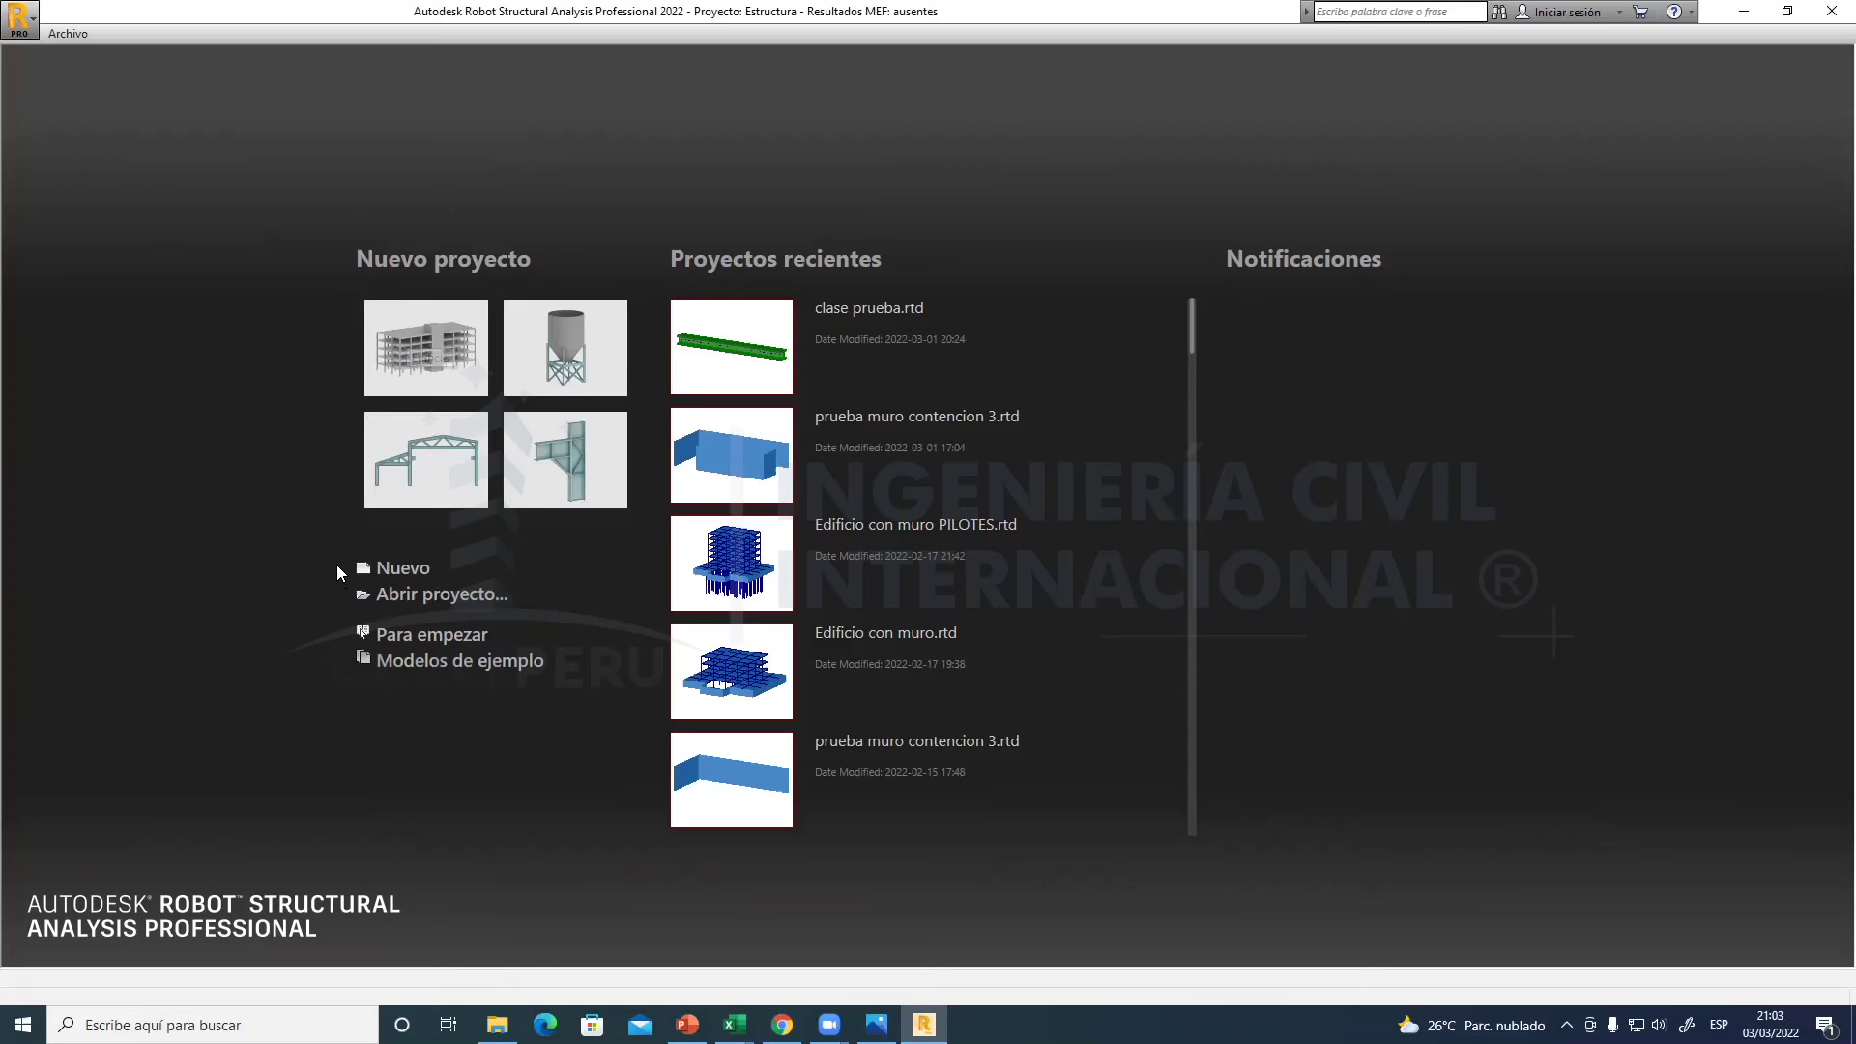
- Create a new project of the multi-storey building type and dismiss the startup tip
{"action": "left_click", "coordinate": [403, 572]}
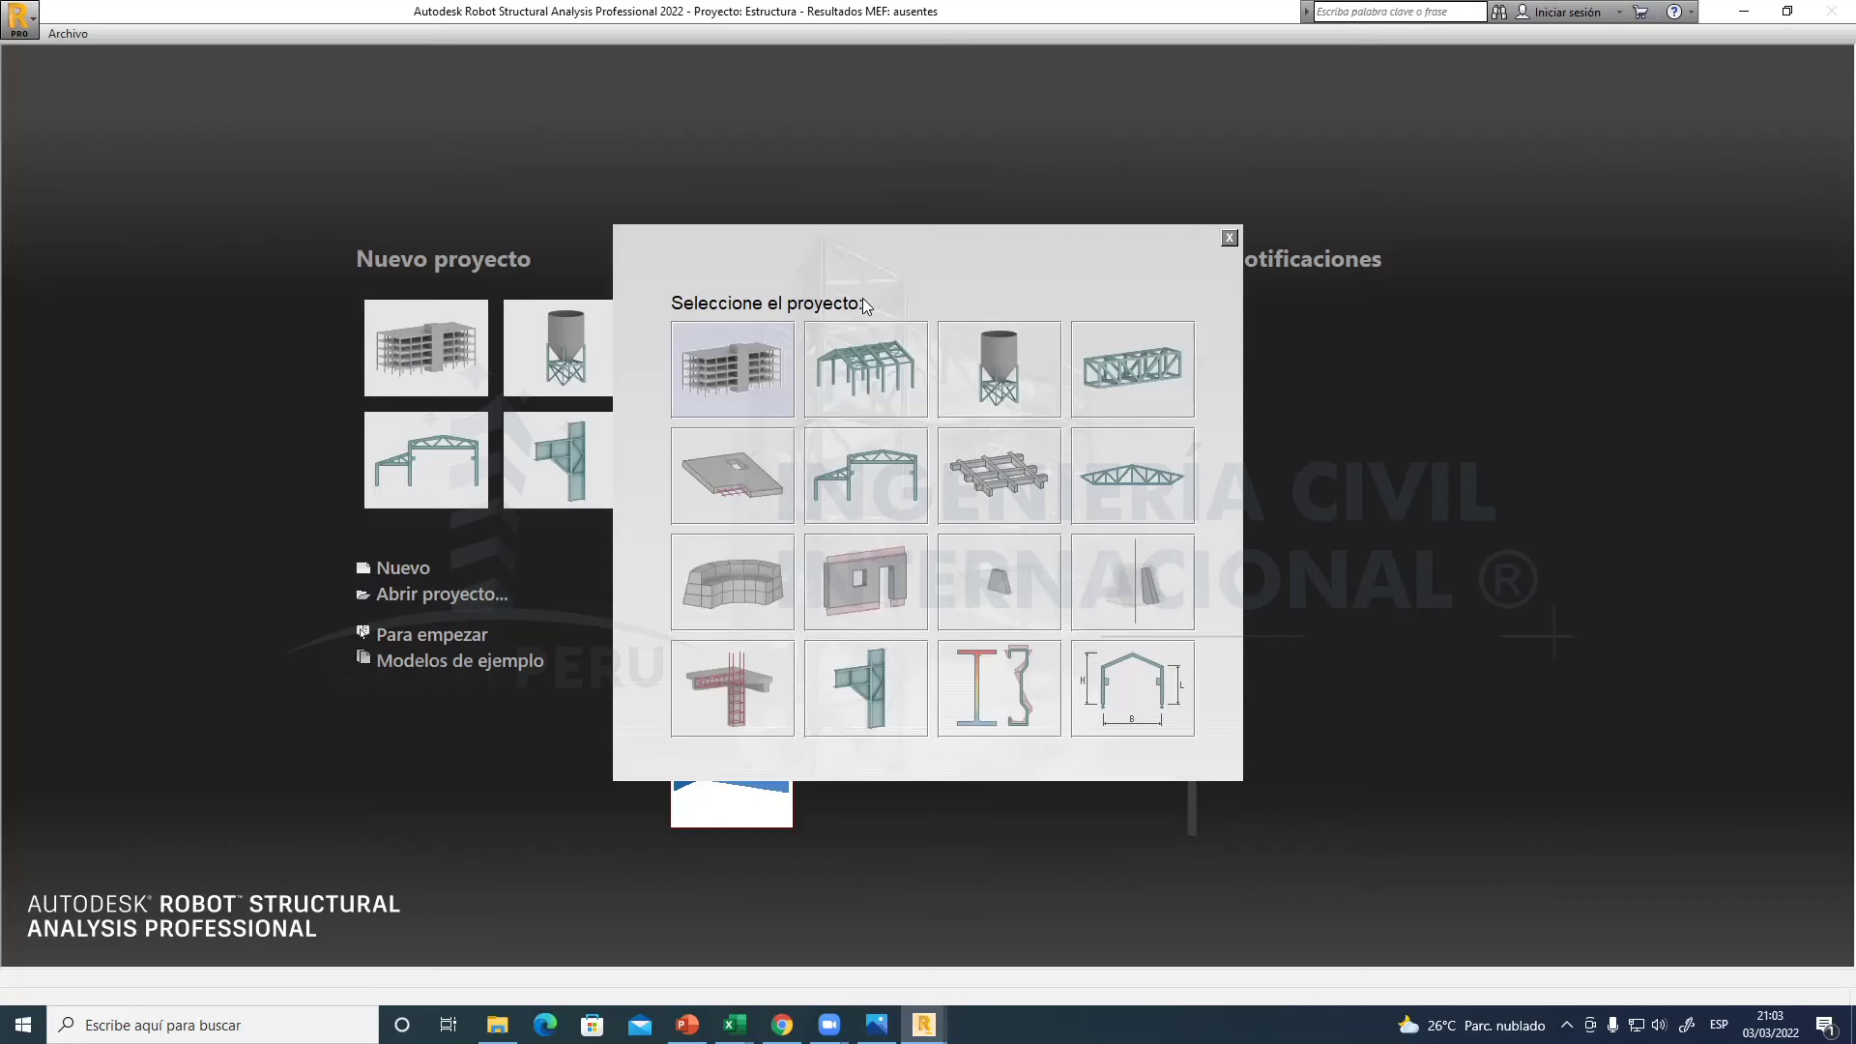
{"action": "left_click", "coordinate": [742, 360]}
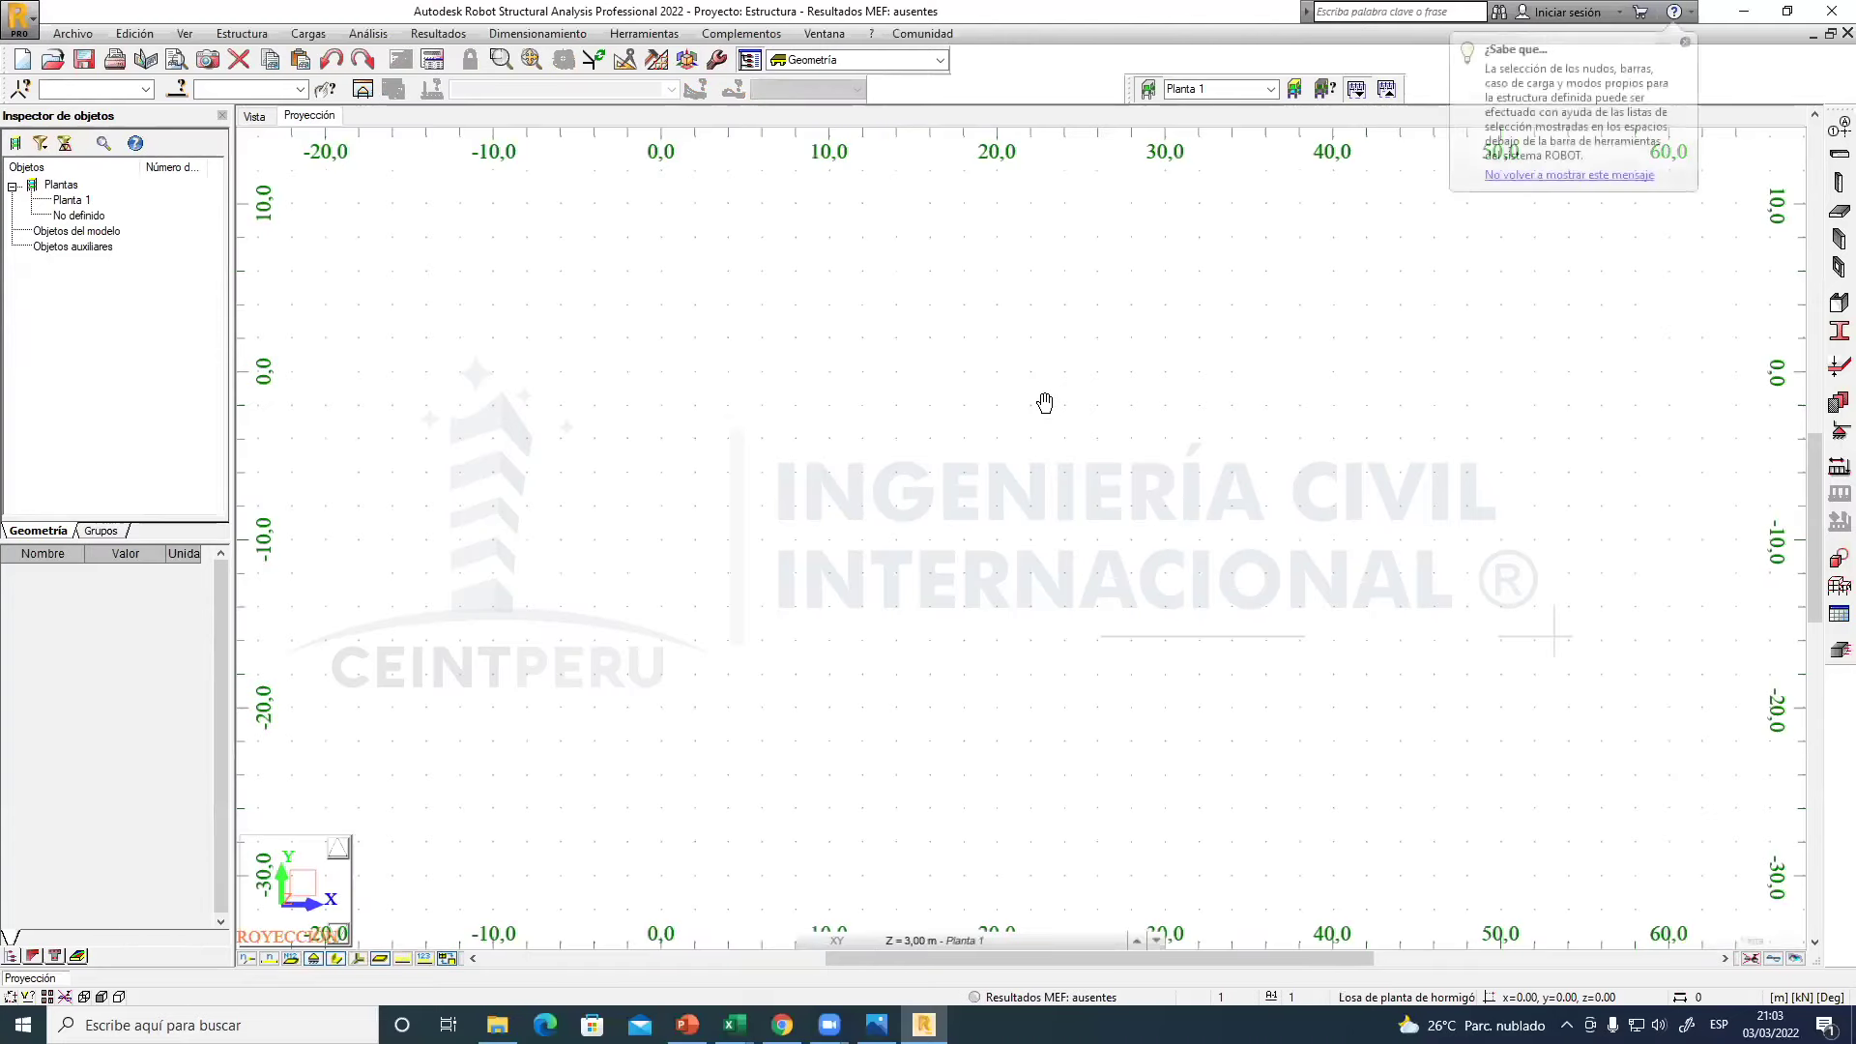
{"action": "left_click", "coordinate": [1685, 42]}
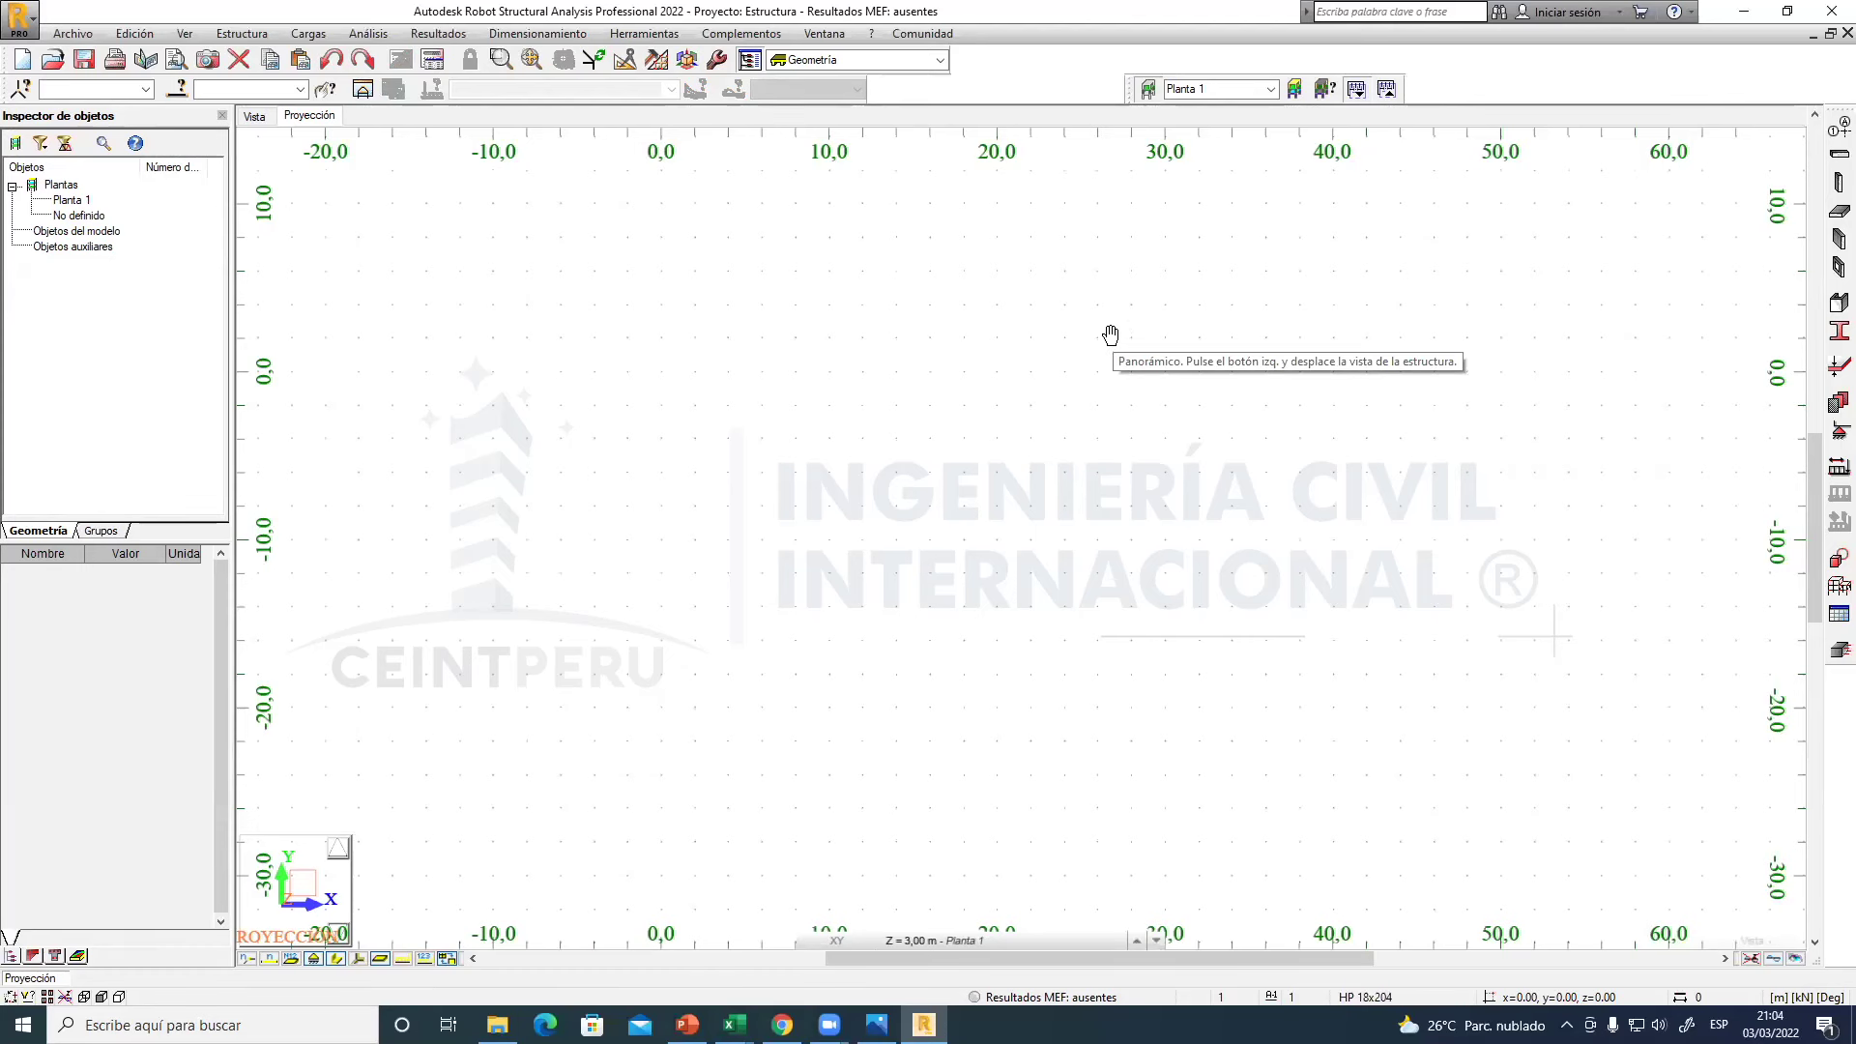
{"action": "left_click_drag", "start_coordinate": [1110, 331], "coordinate": [1082, 317]}
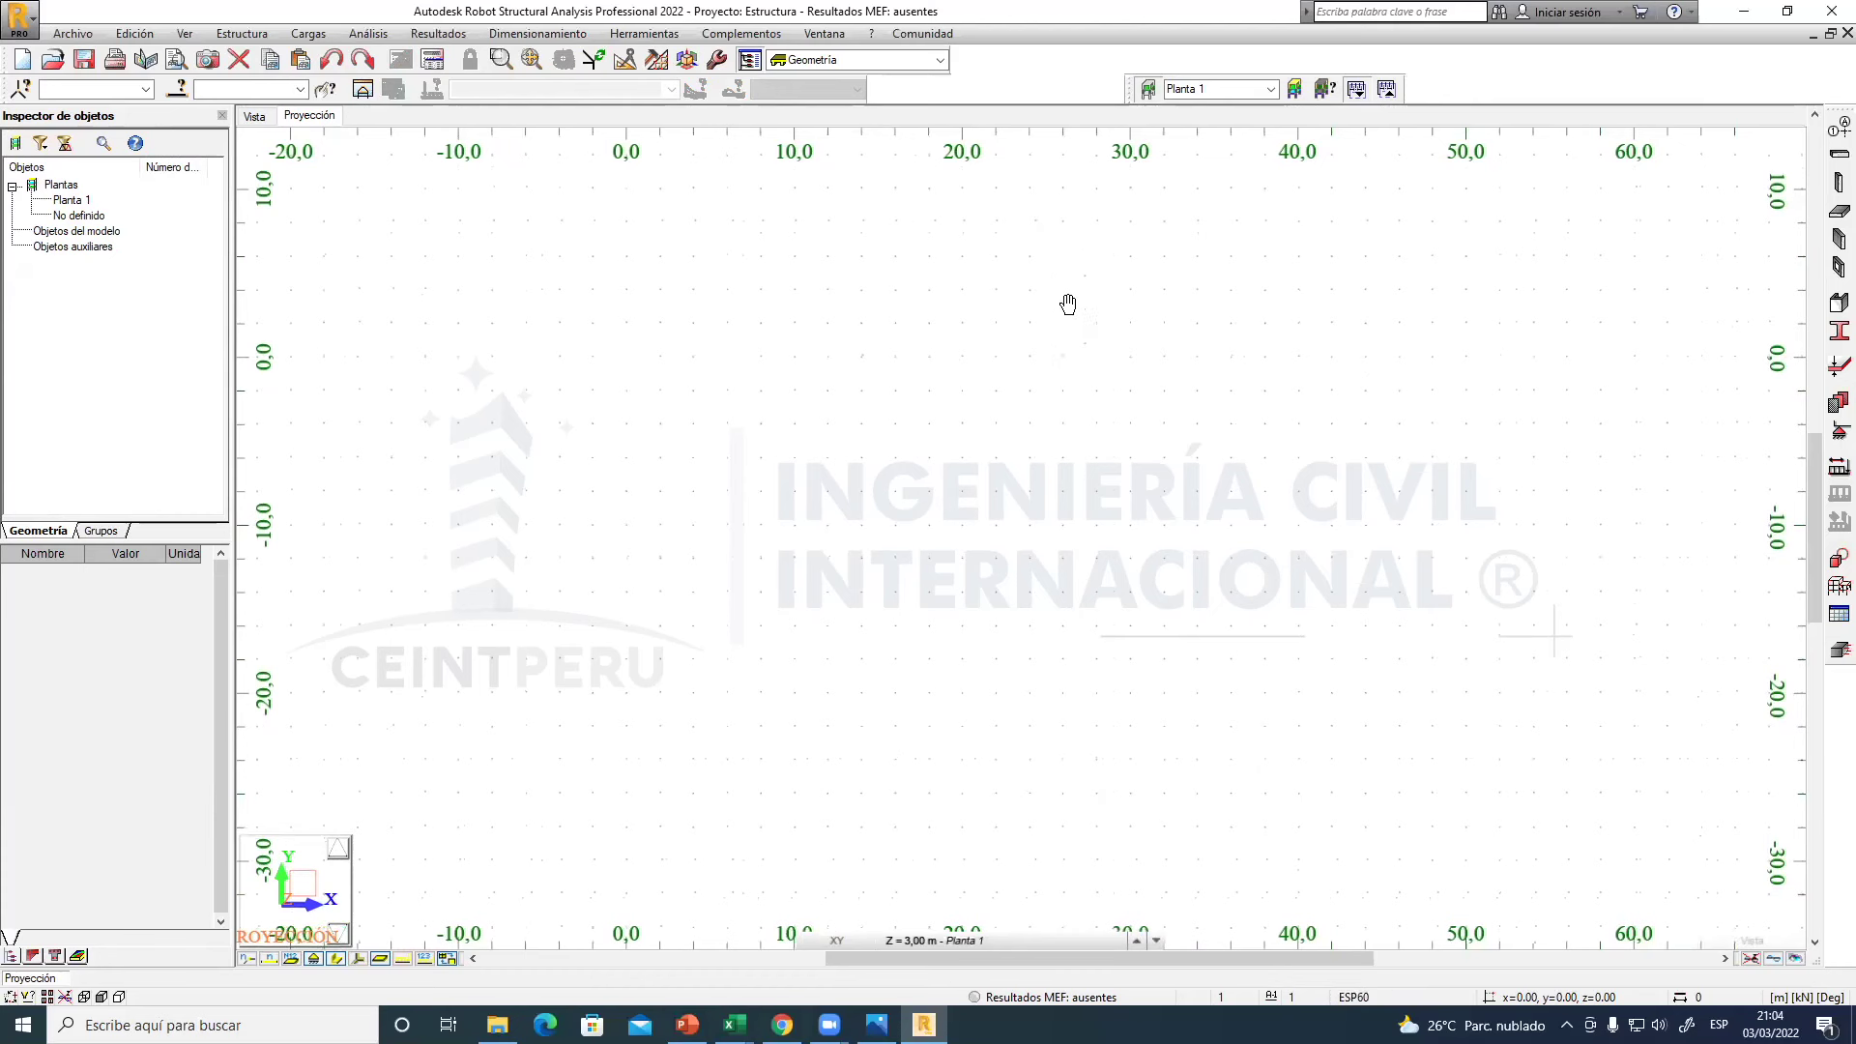
- Open the project preferences and display the Dimensiones settings under Unidades y formatos
{"action": "left_click", "coordinate": [644, 34]}
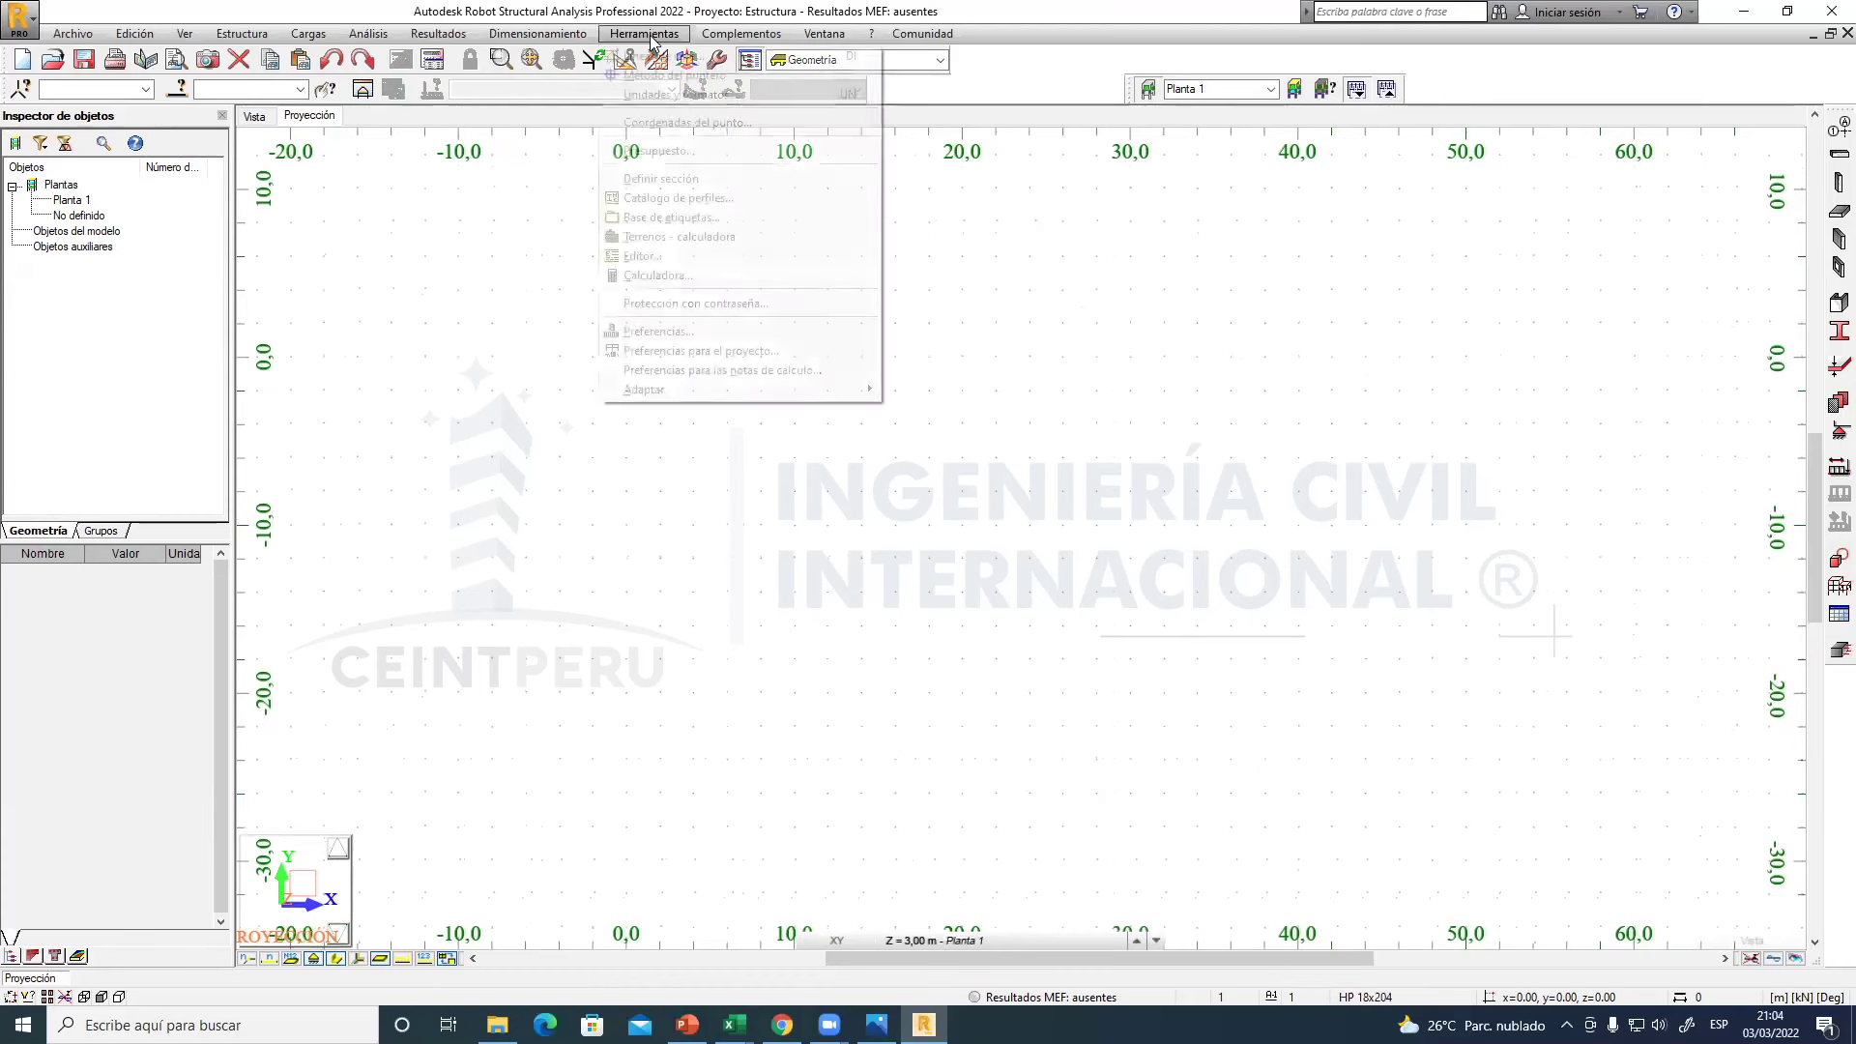
{"action": "left_click", "coordinate": [717, 352]}
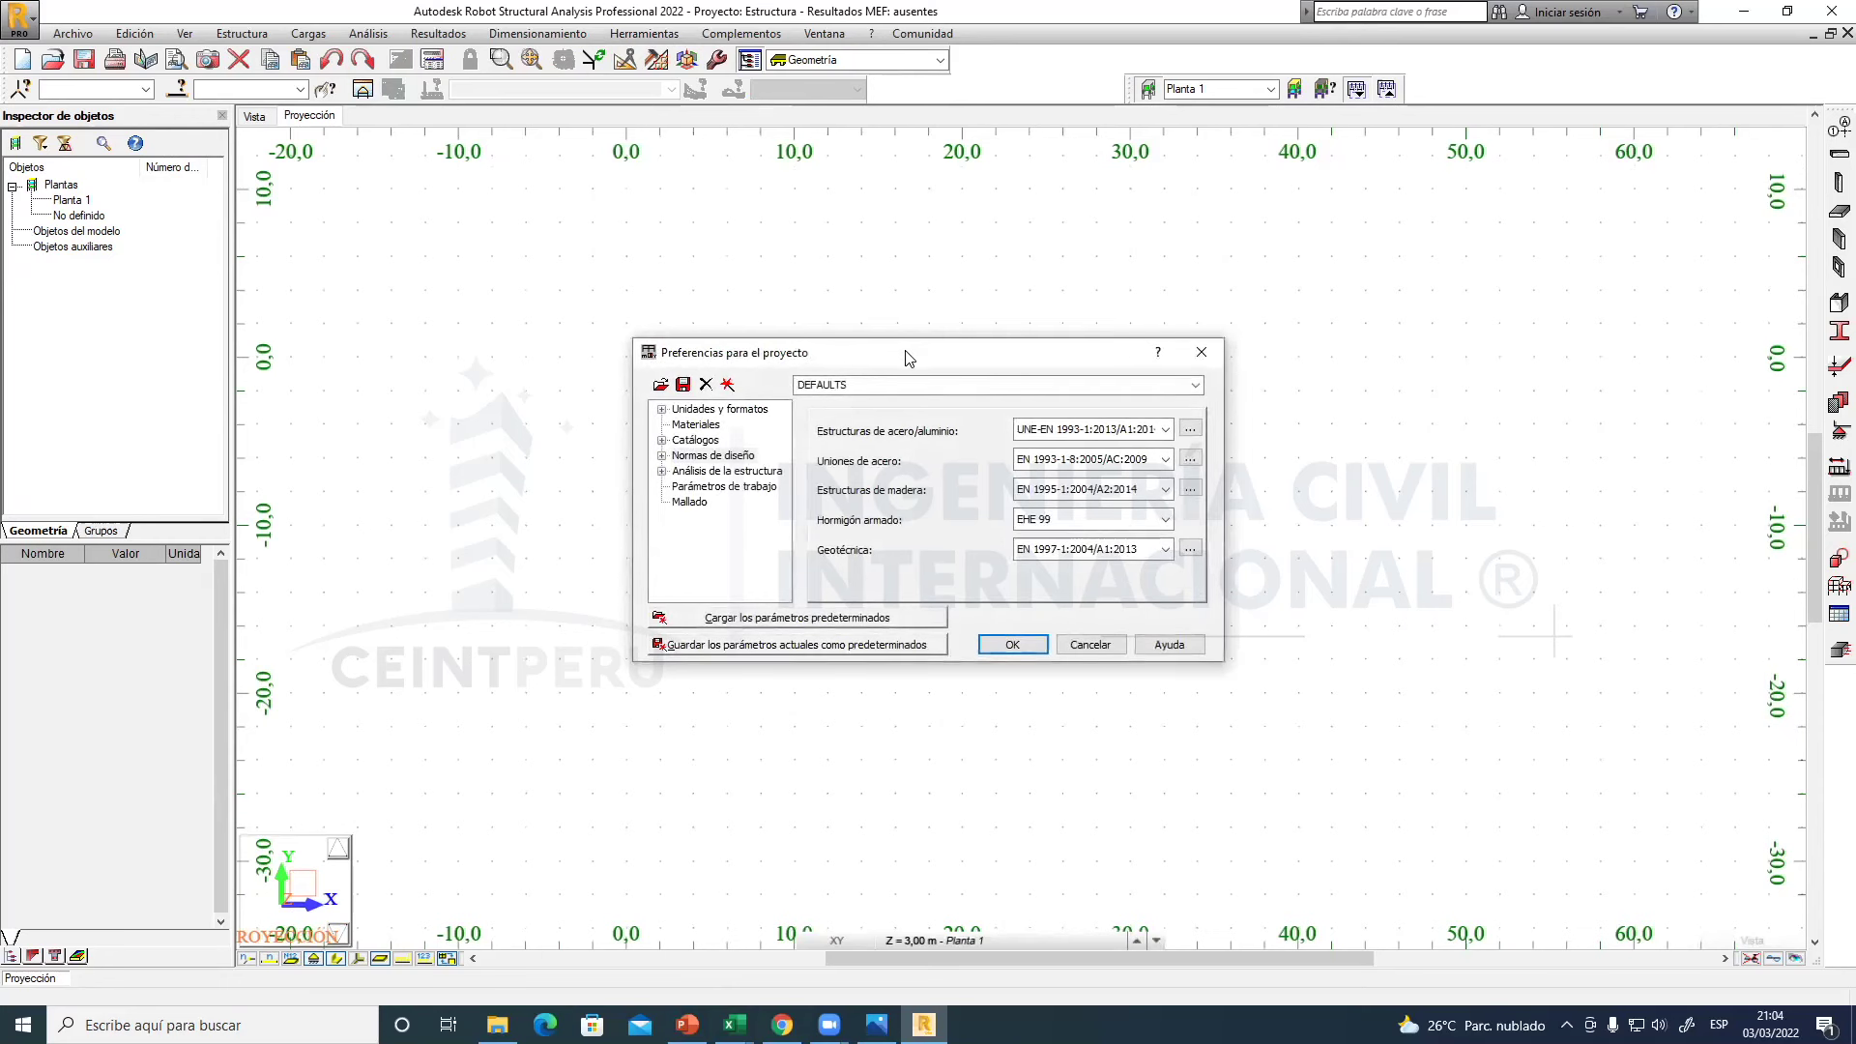
{"action": "left_click_drag", "start_coordinate": [909, 359], "coordinate": [963, 366]}
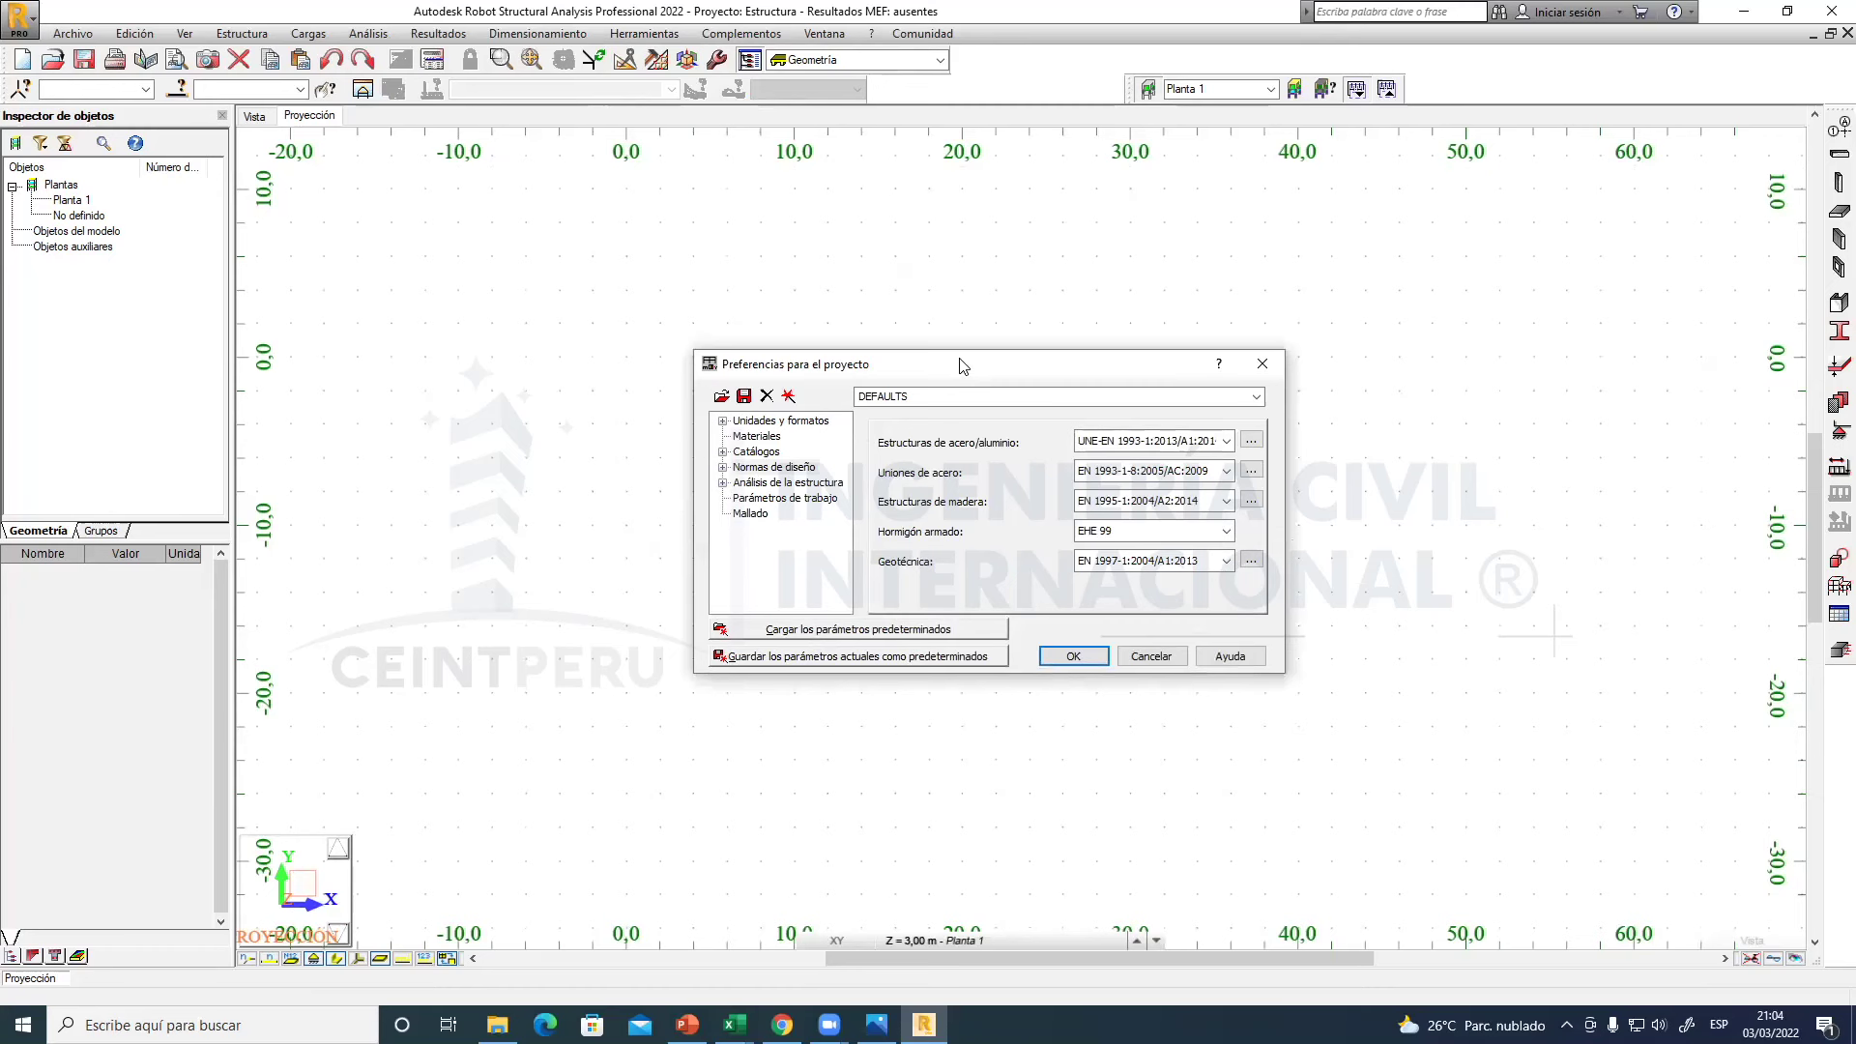
{"action": "left_click_drag", "start_coordinate": [961, 357], "coordinate": [962, 338]}
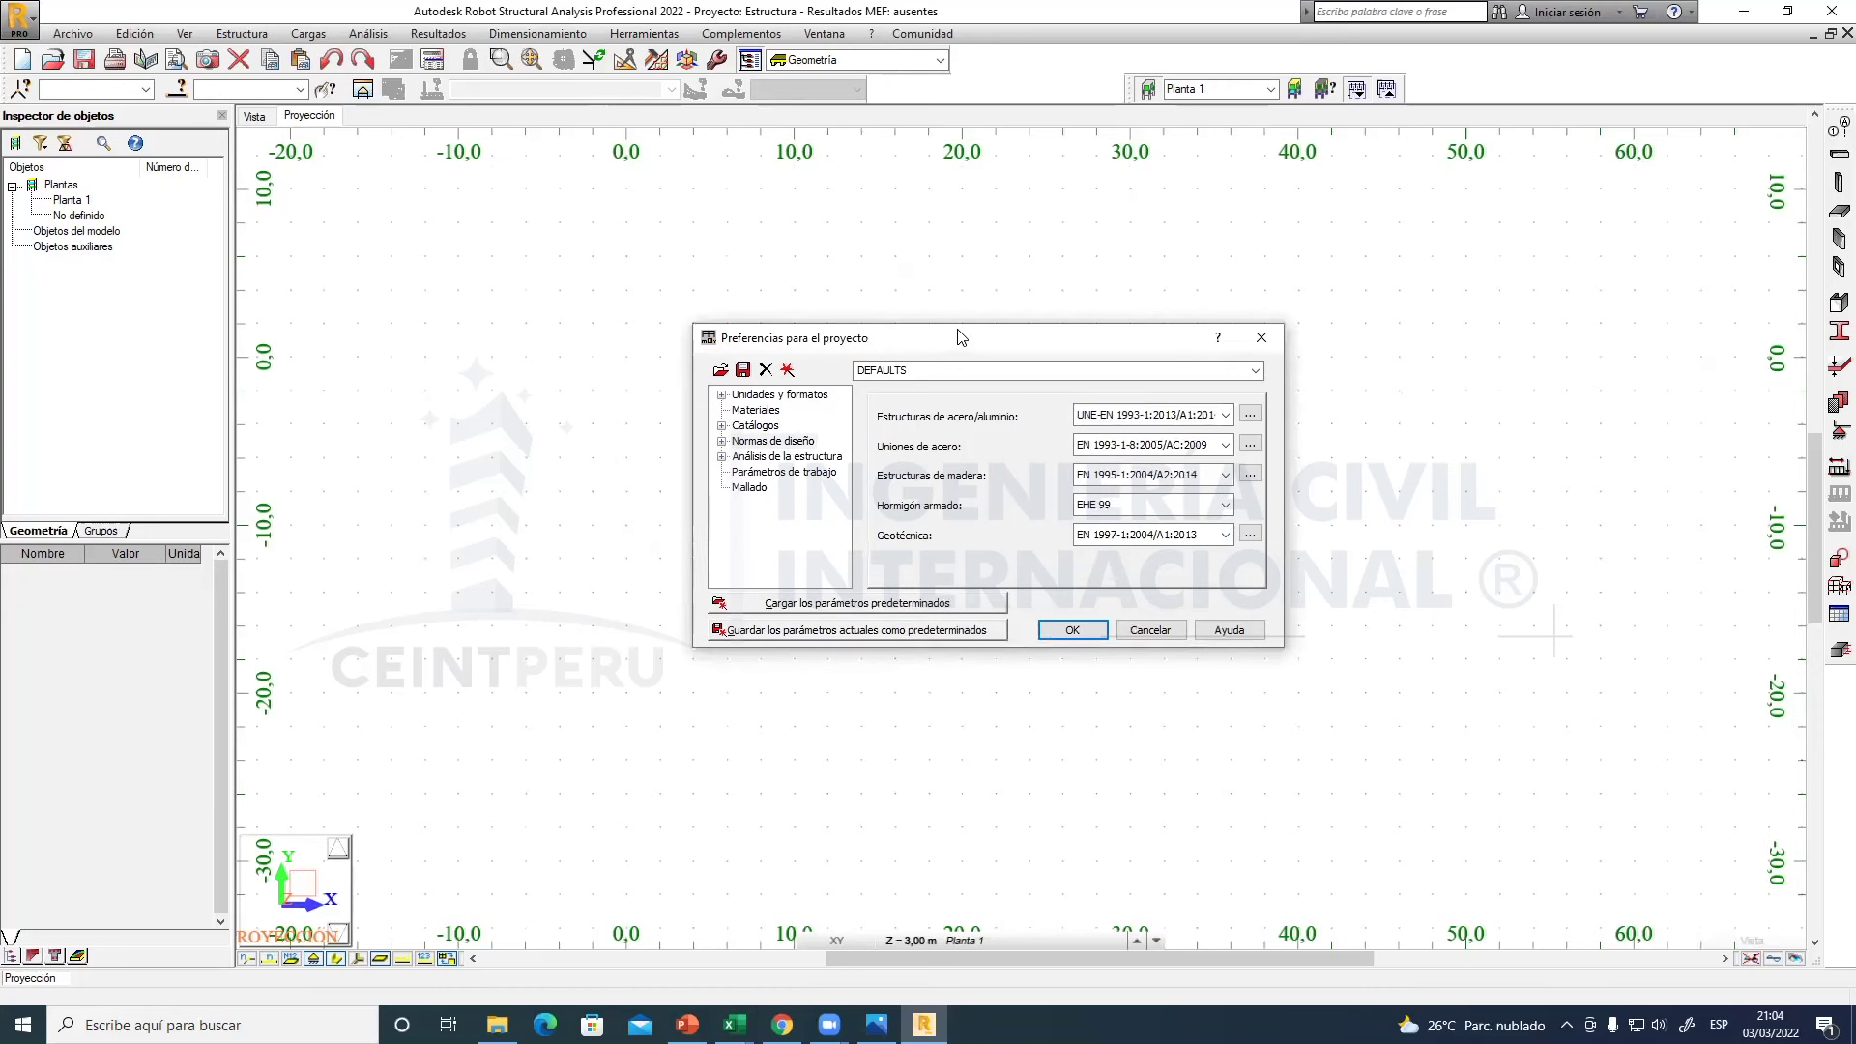
{"action": "left_click", "coordinate": [723, 394]}
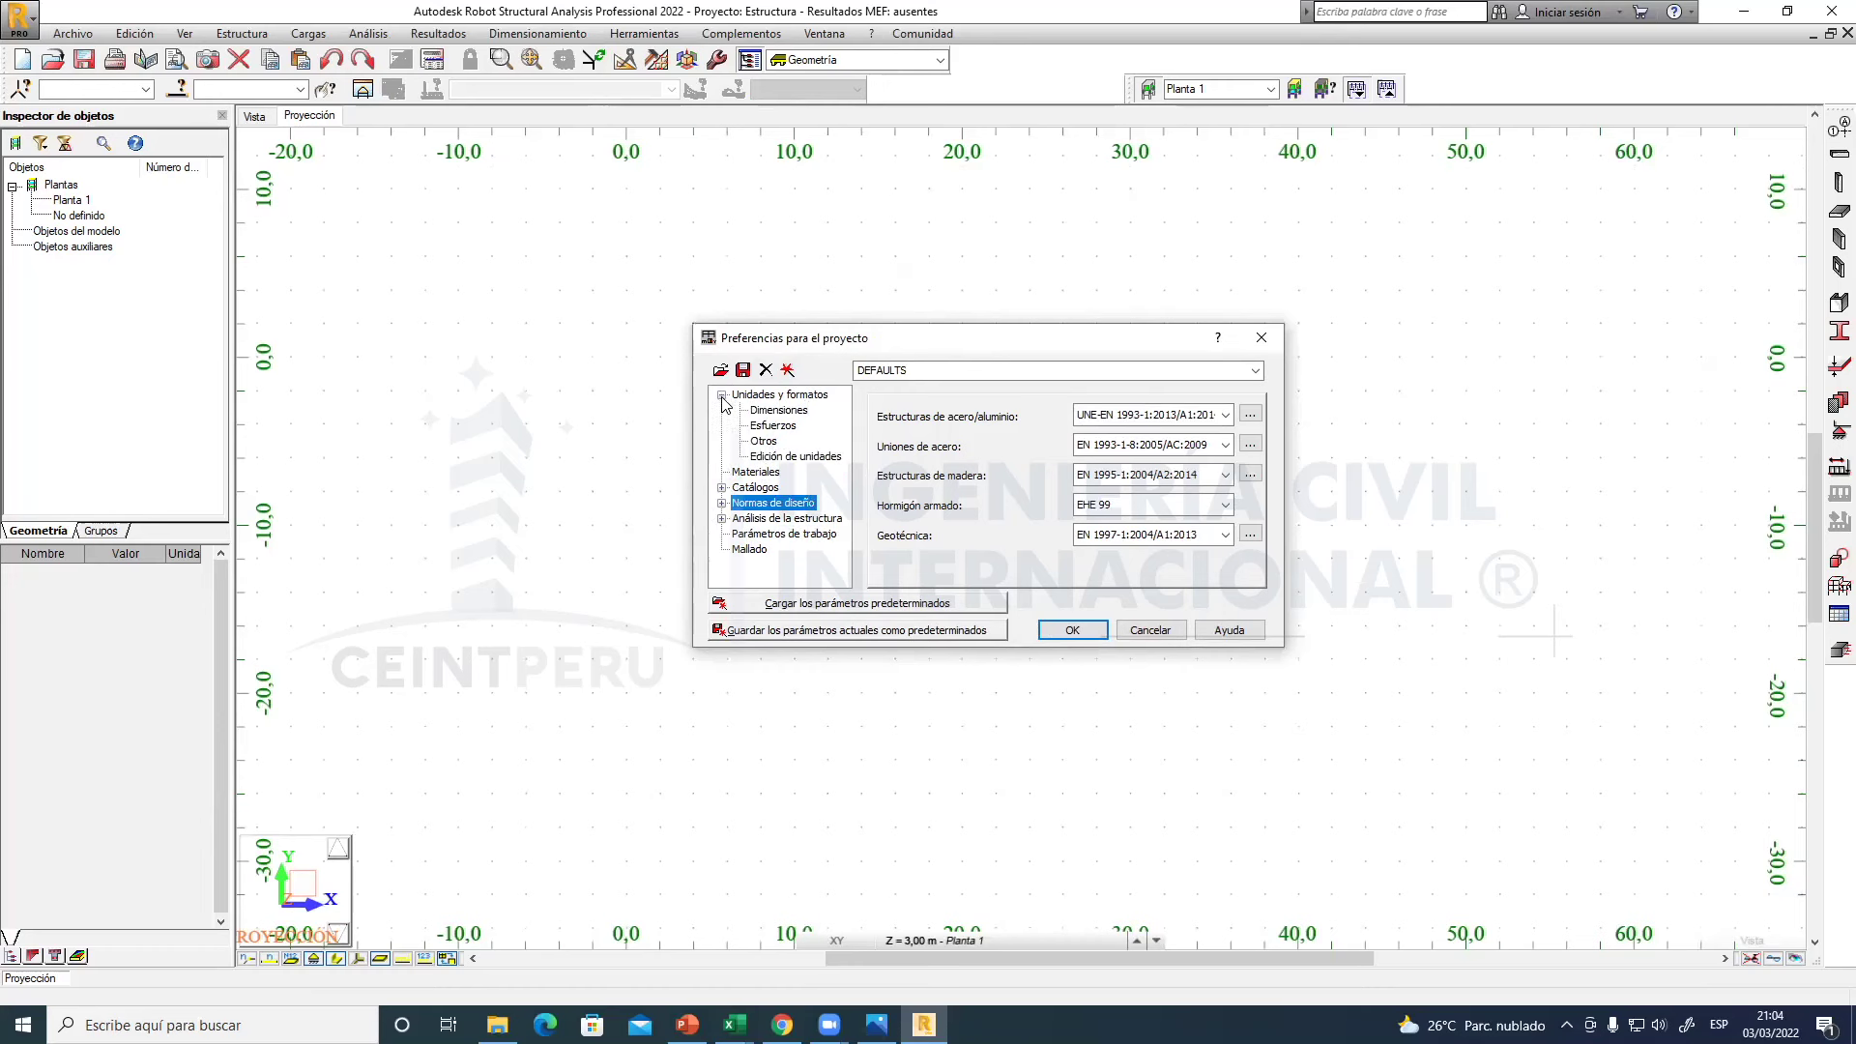
{"action": "left_click", "coordinate": [781, 412]}
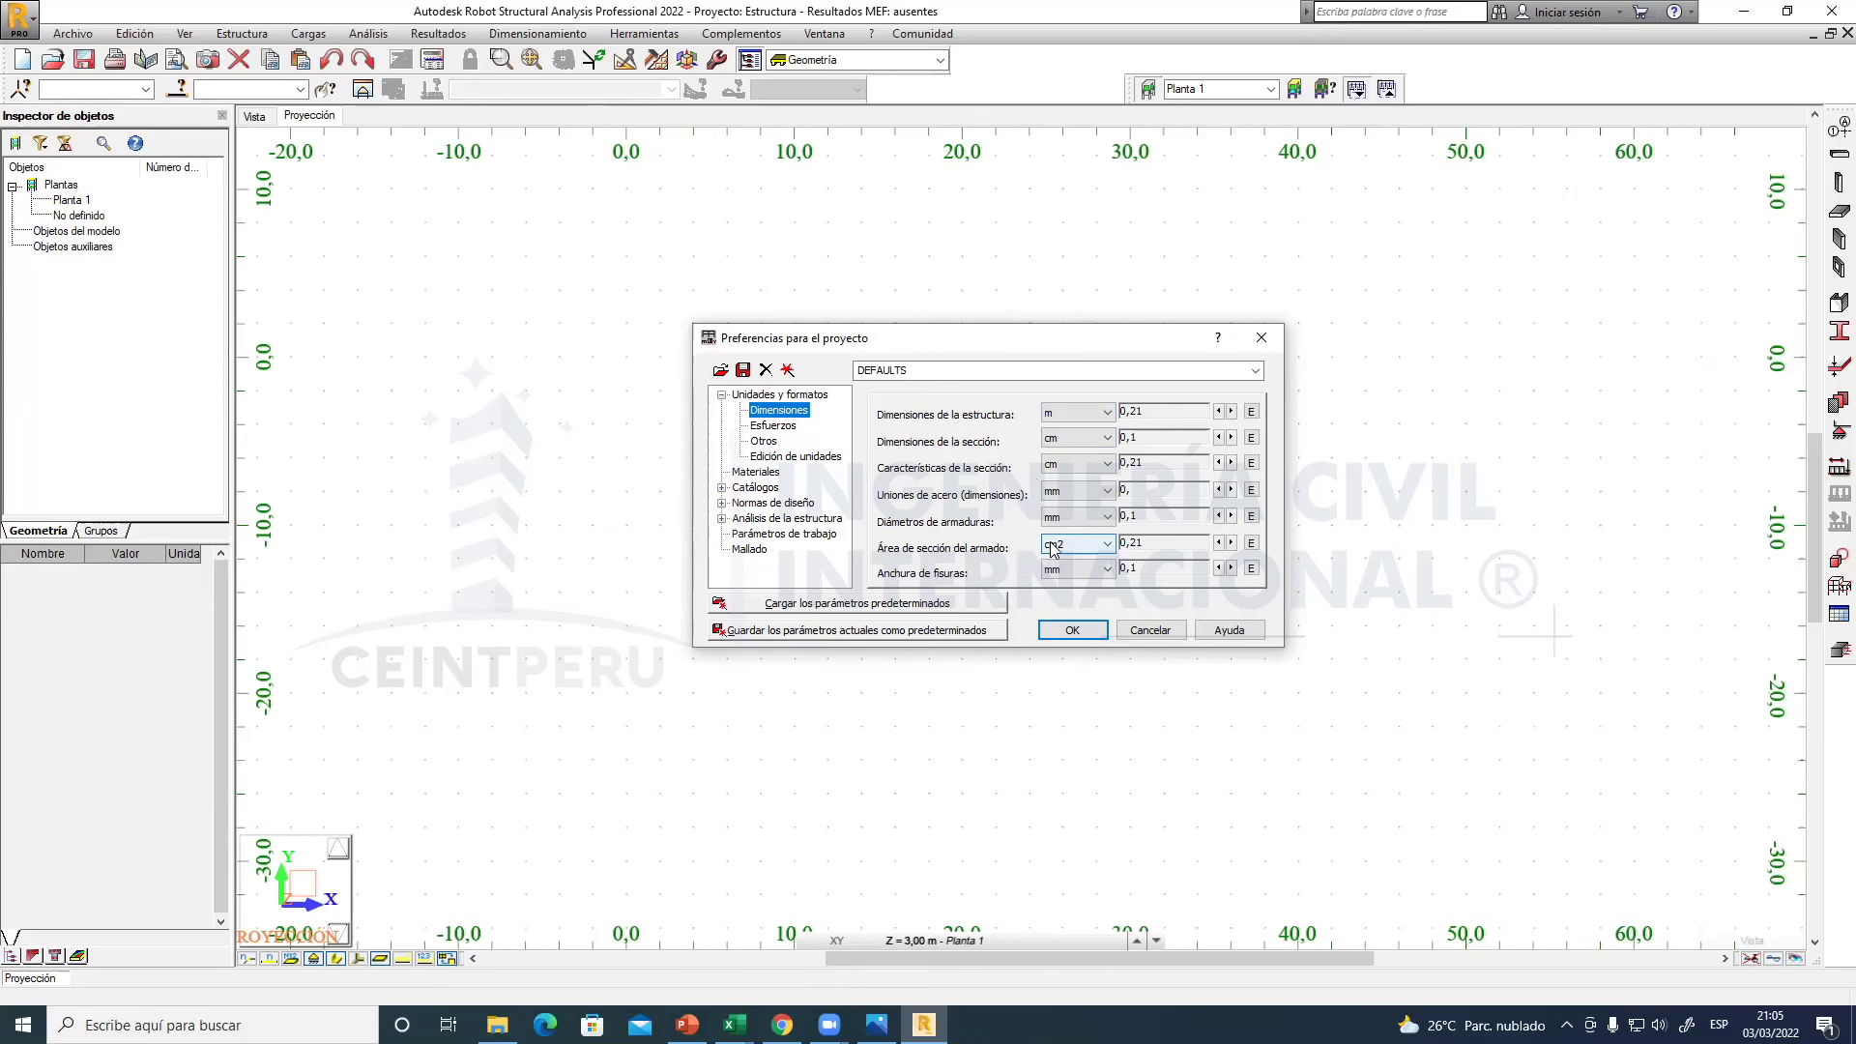
{"action": "left_click_drag", "start_coordinate": [1048, 341], "coordinate": [1016, 379]}
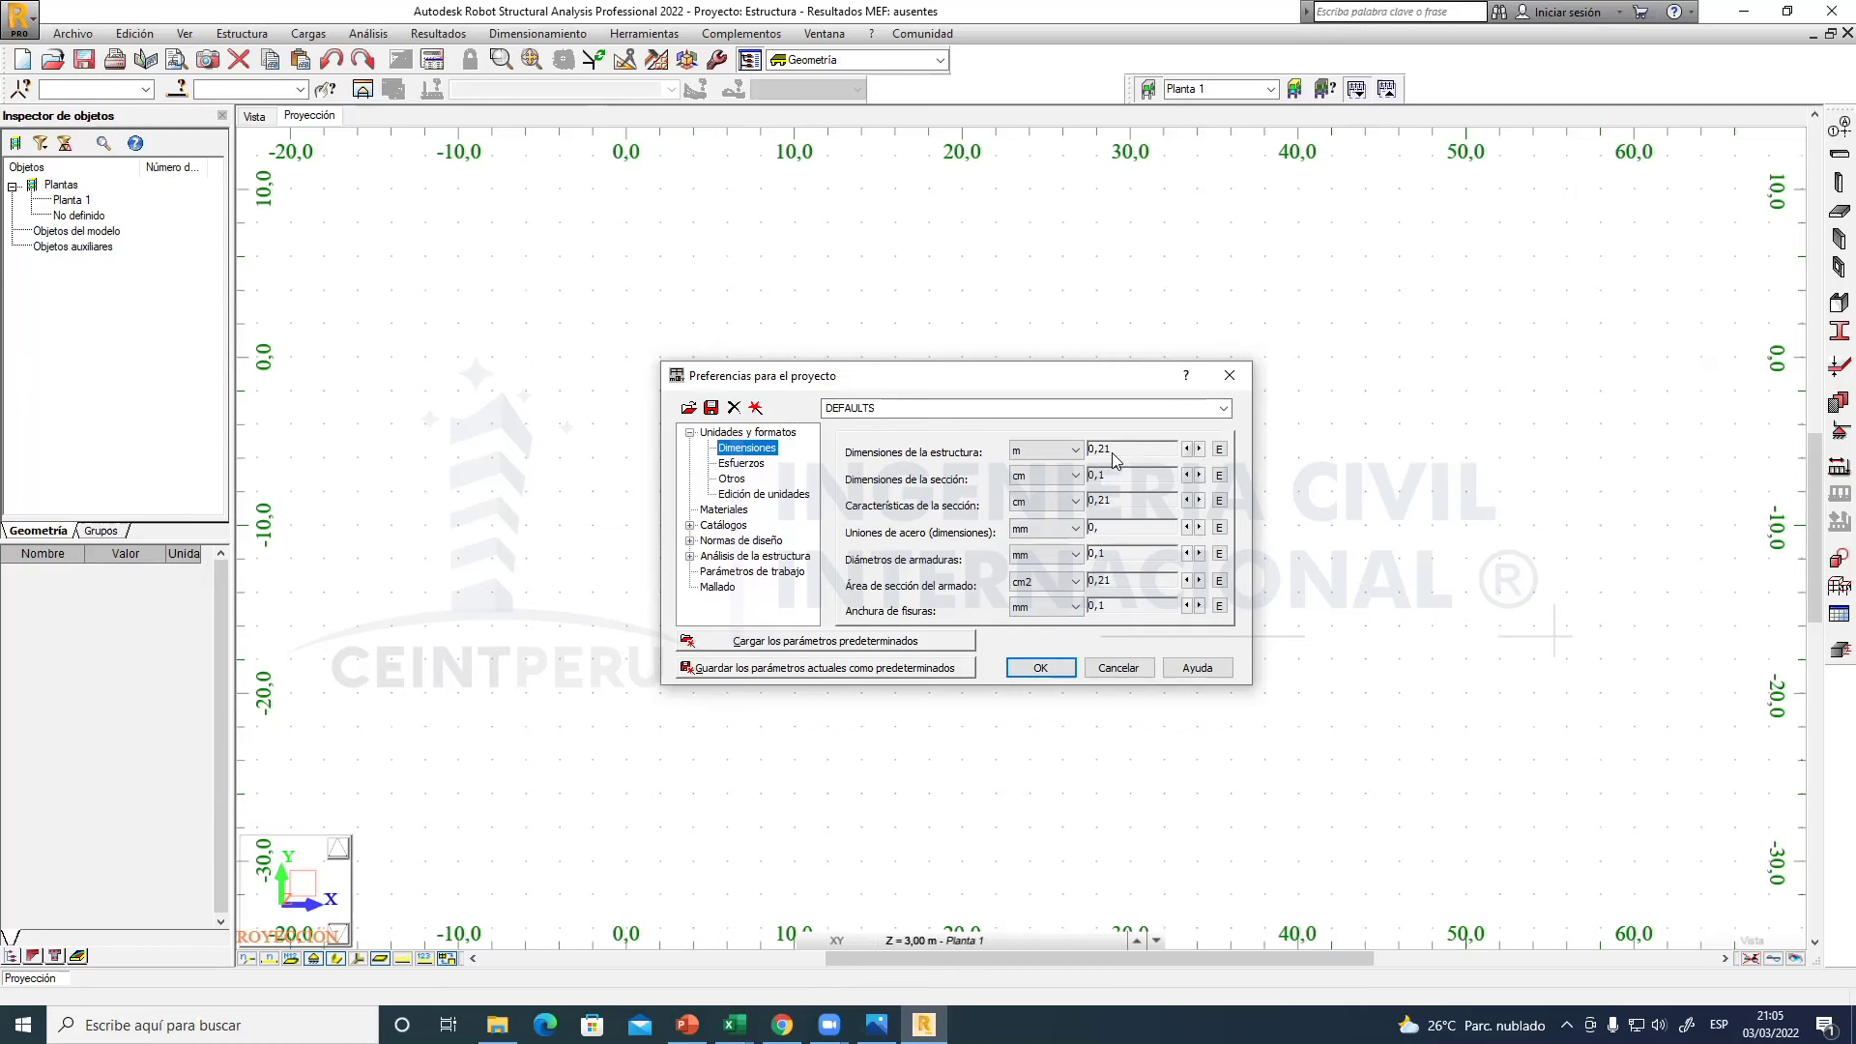
- Try changing the number of decimals for the structure dimensions
{"action": "left_click", "coordinate": [1199, 450]}
{"action": "left_click", "coordinate": [1187, 449]}
{"action": "left_click", "coordinate": [1187, 449]}
{"action": "left_click", "coordinate": [762, 92]}
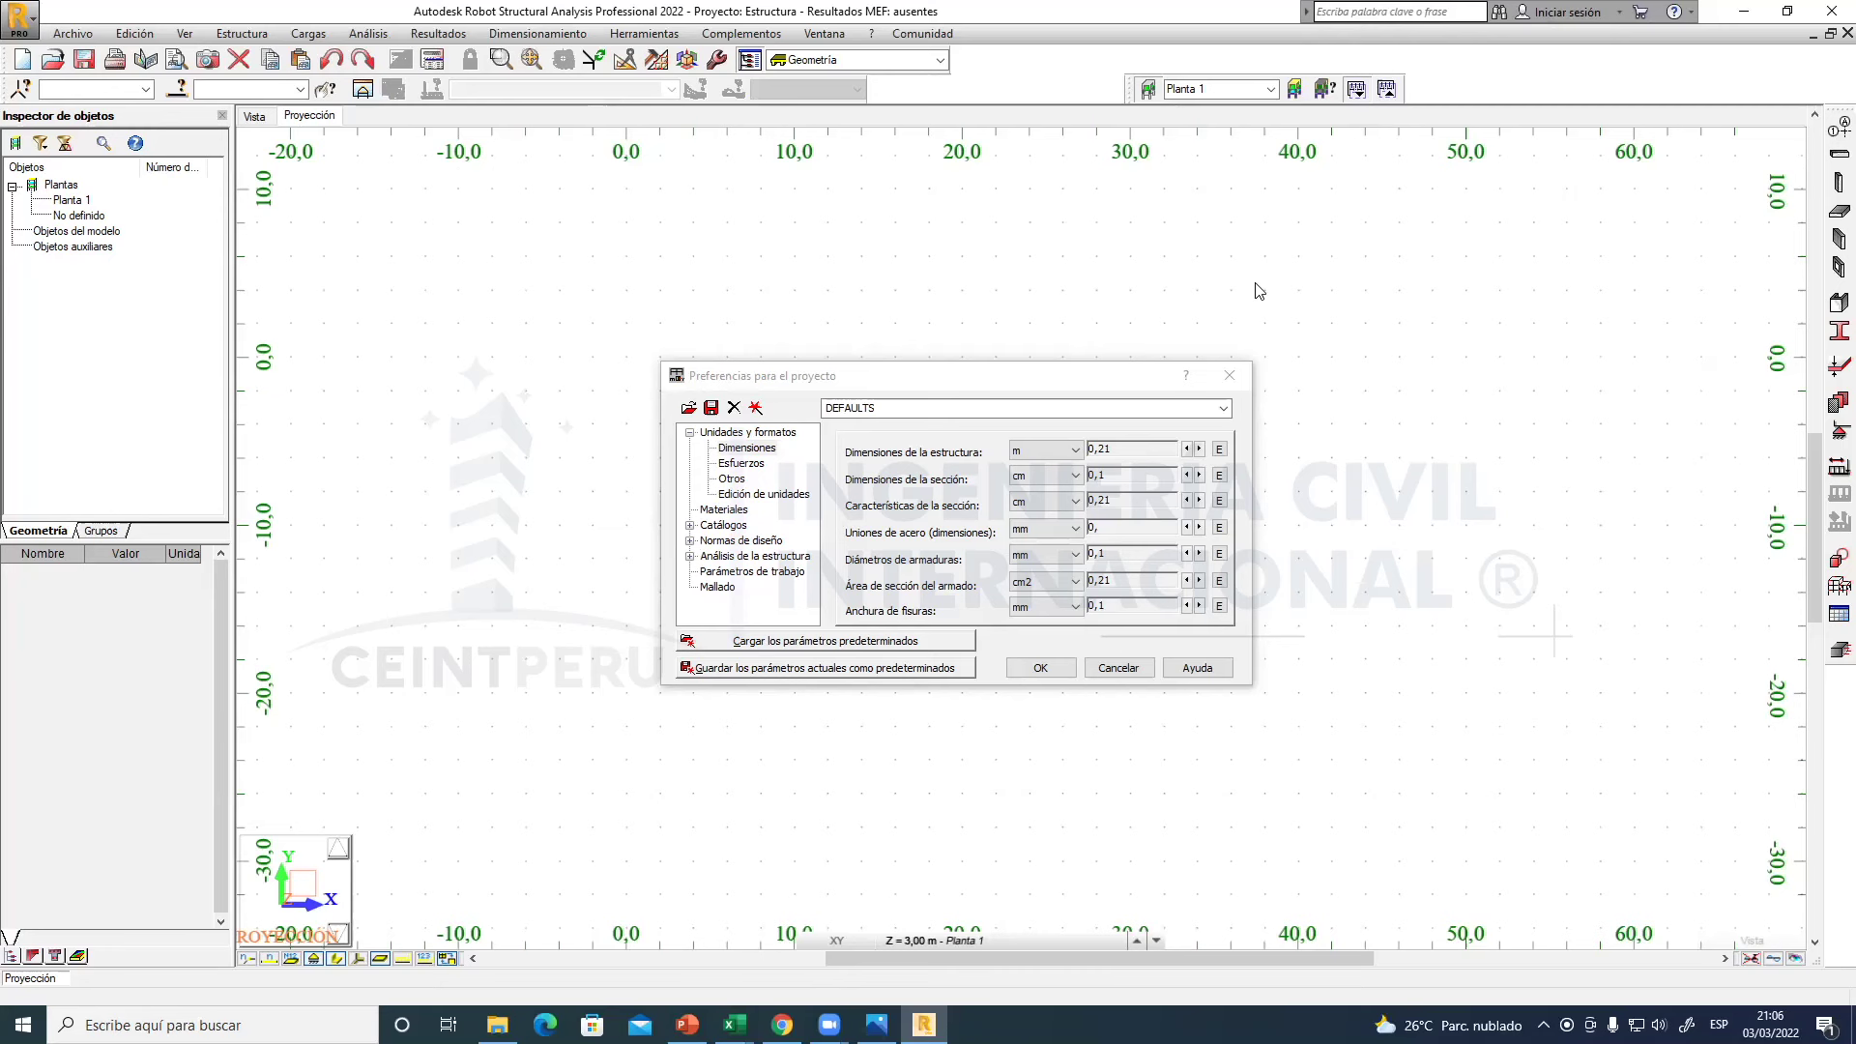
- Set the force unit to kgf in the Esfuerzos settings
{"action": "left_click", "coordinate": [742, 464]}
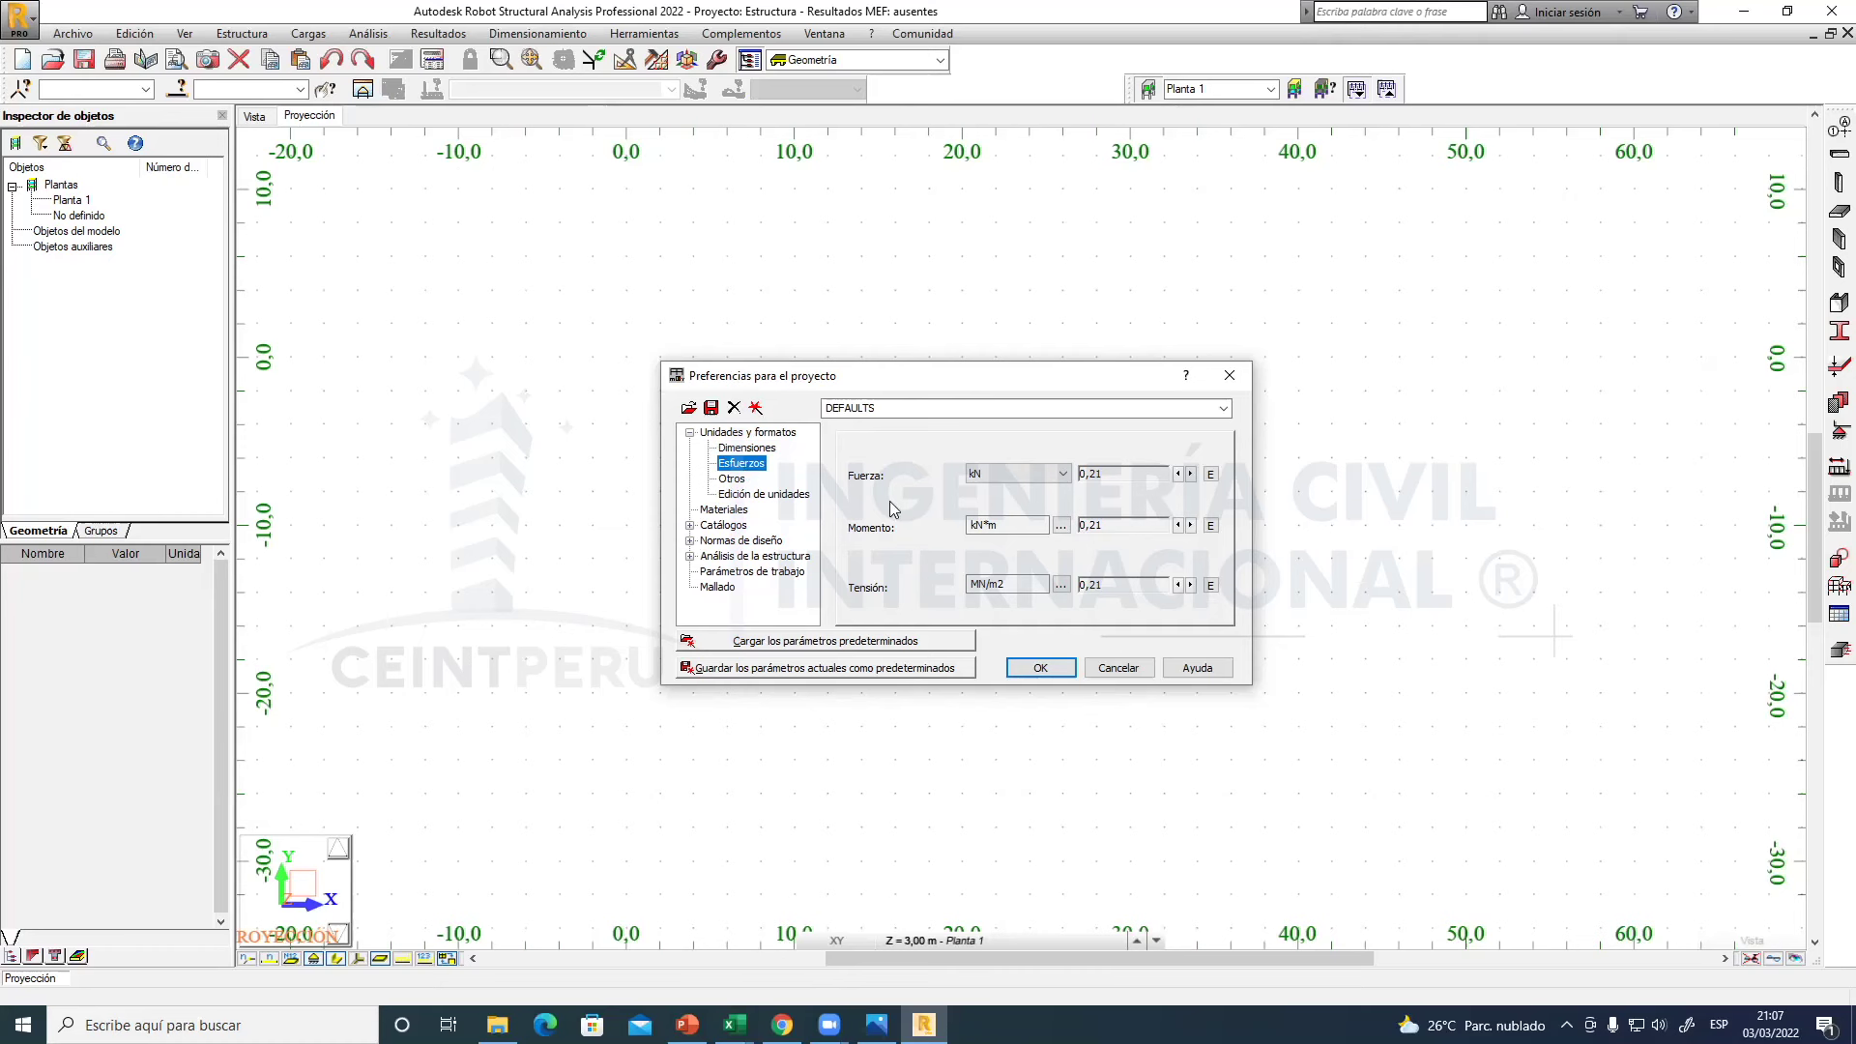
{"action": "left_click", "coordinate": [1062, 474]}
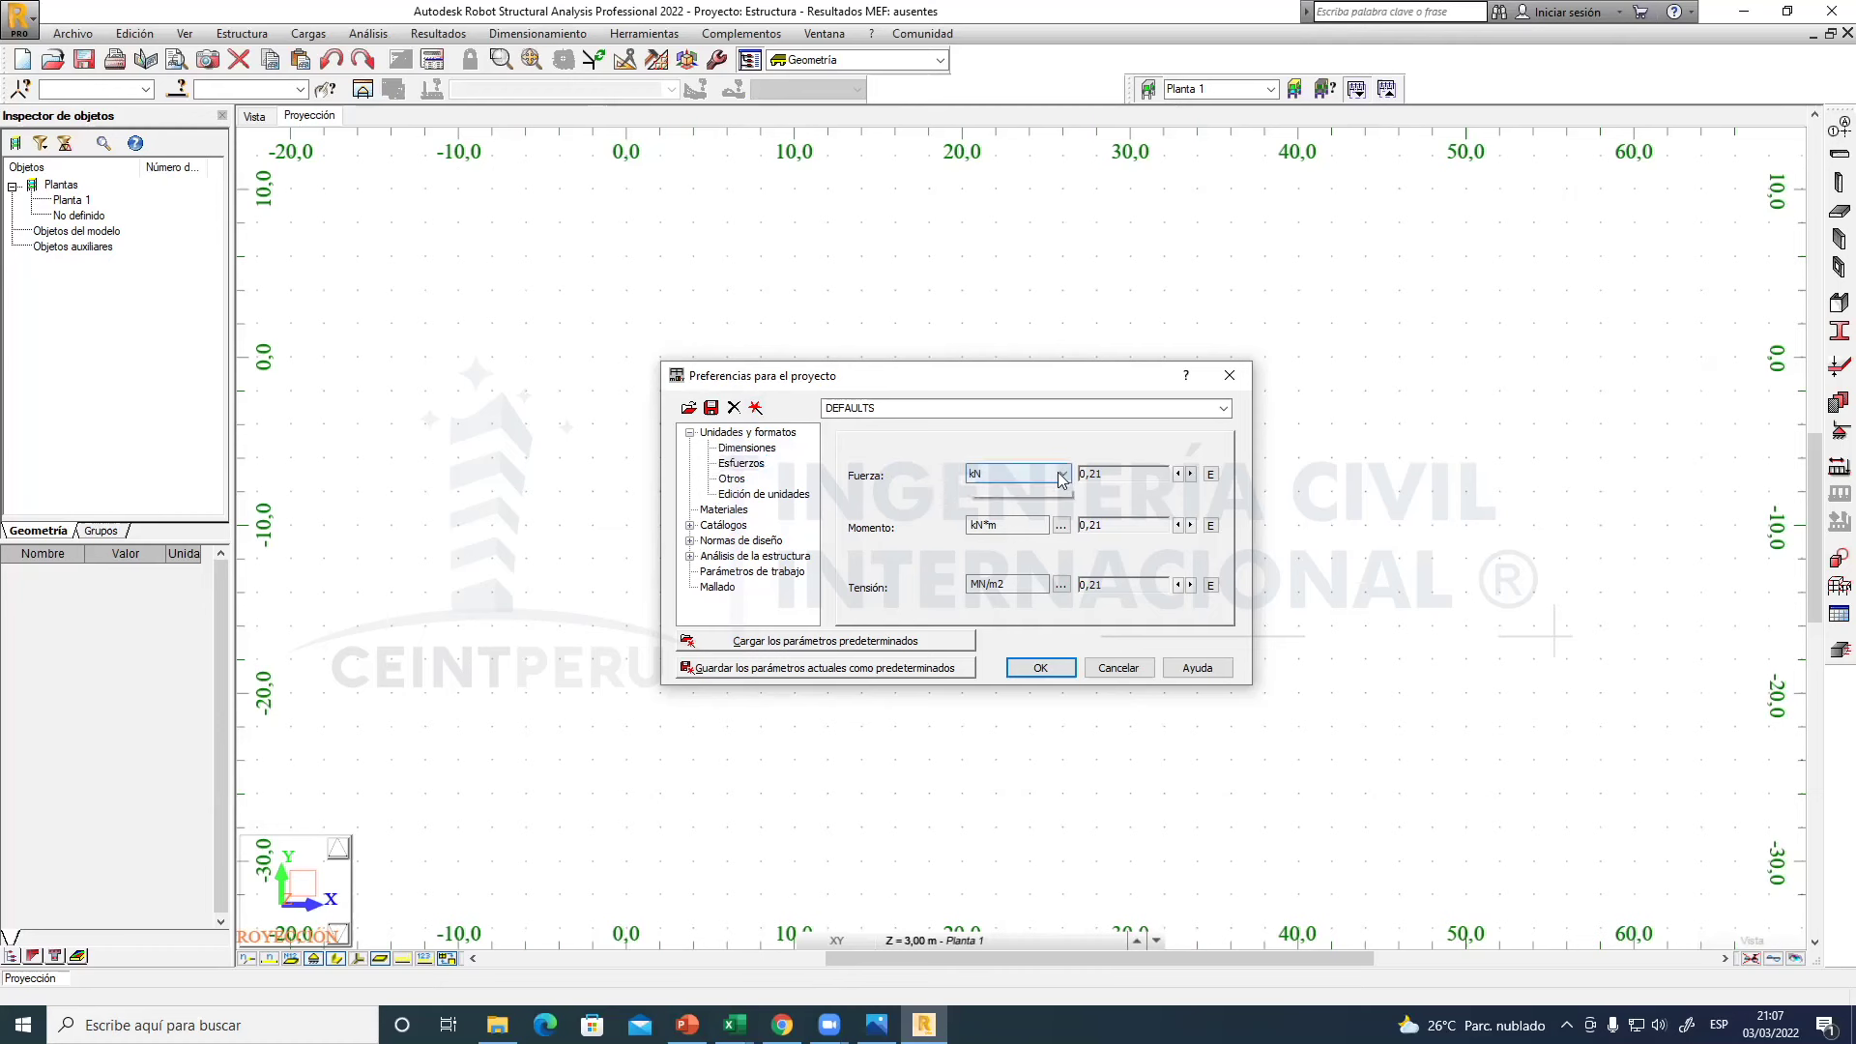
{"action": "left_click", "coordinate": [990, 520]}
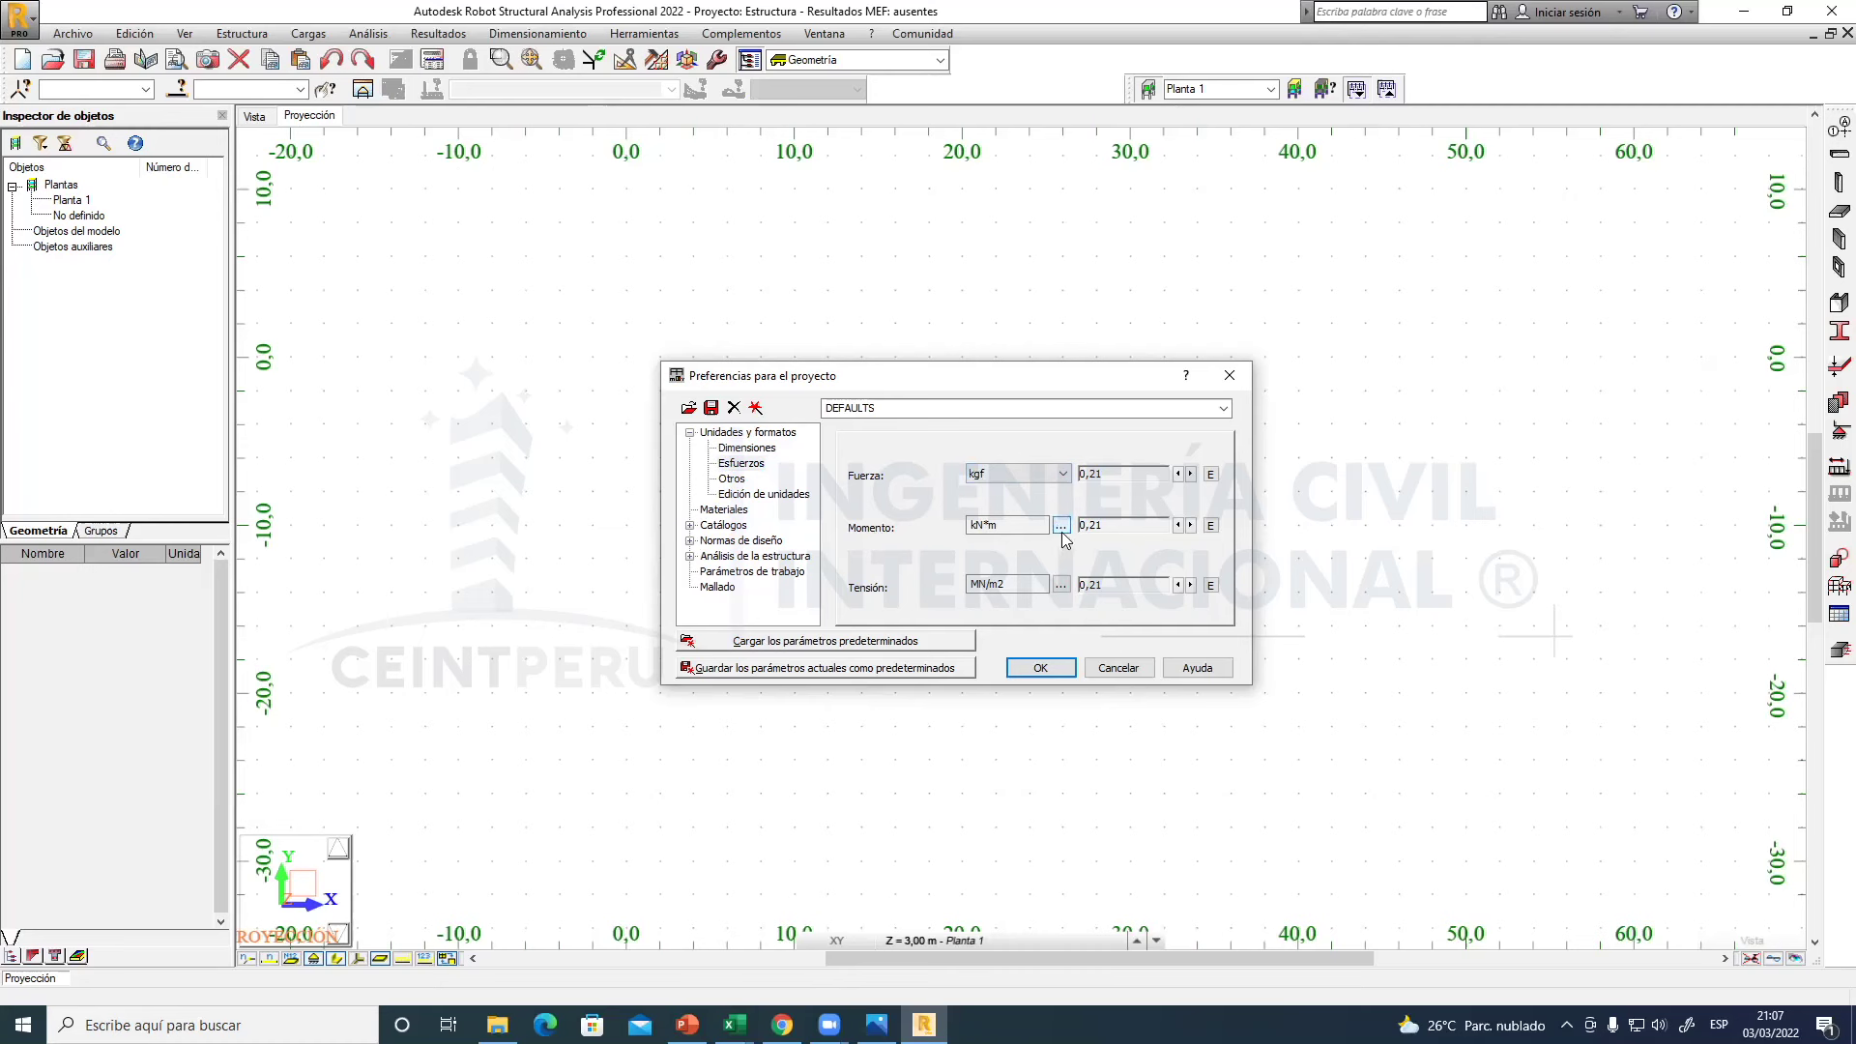
- Set the moment unit to kgf*m, using kgf as its force unit
{"action": "left_click_drag", "start_coordinate": [997, 524], "coordinate": [979, 525]}
{"action": "left_click", "coordinate": [984, 529]}
{"action": "left_click", "coordinate": [1060, 526]}
{"action": "left_click", "coordinate": [1037, 522]}
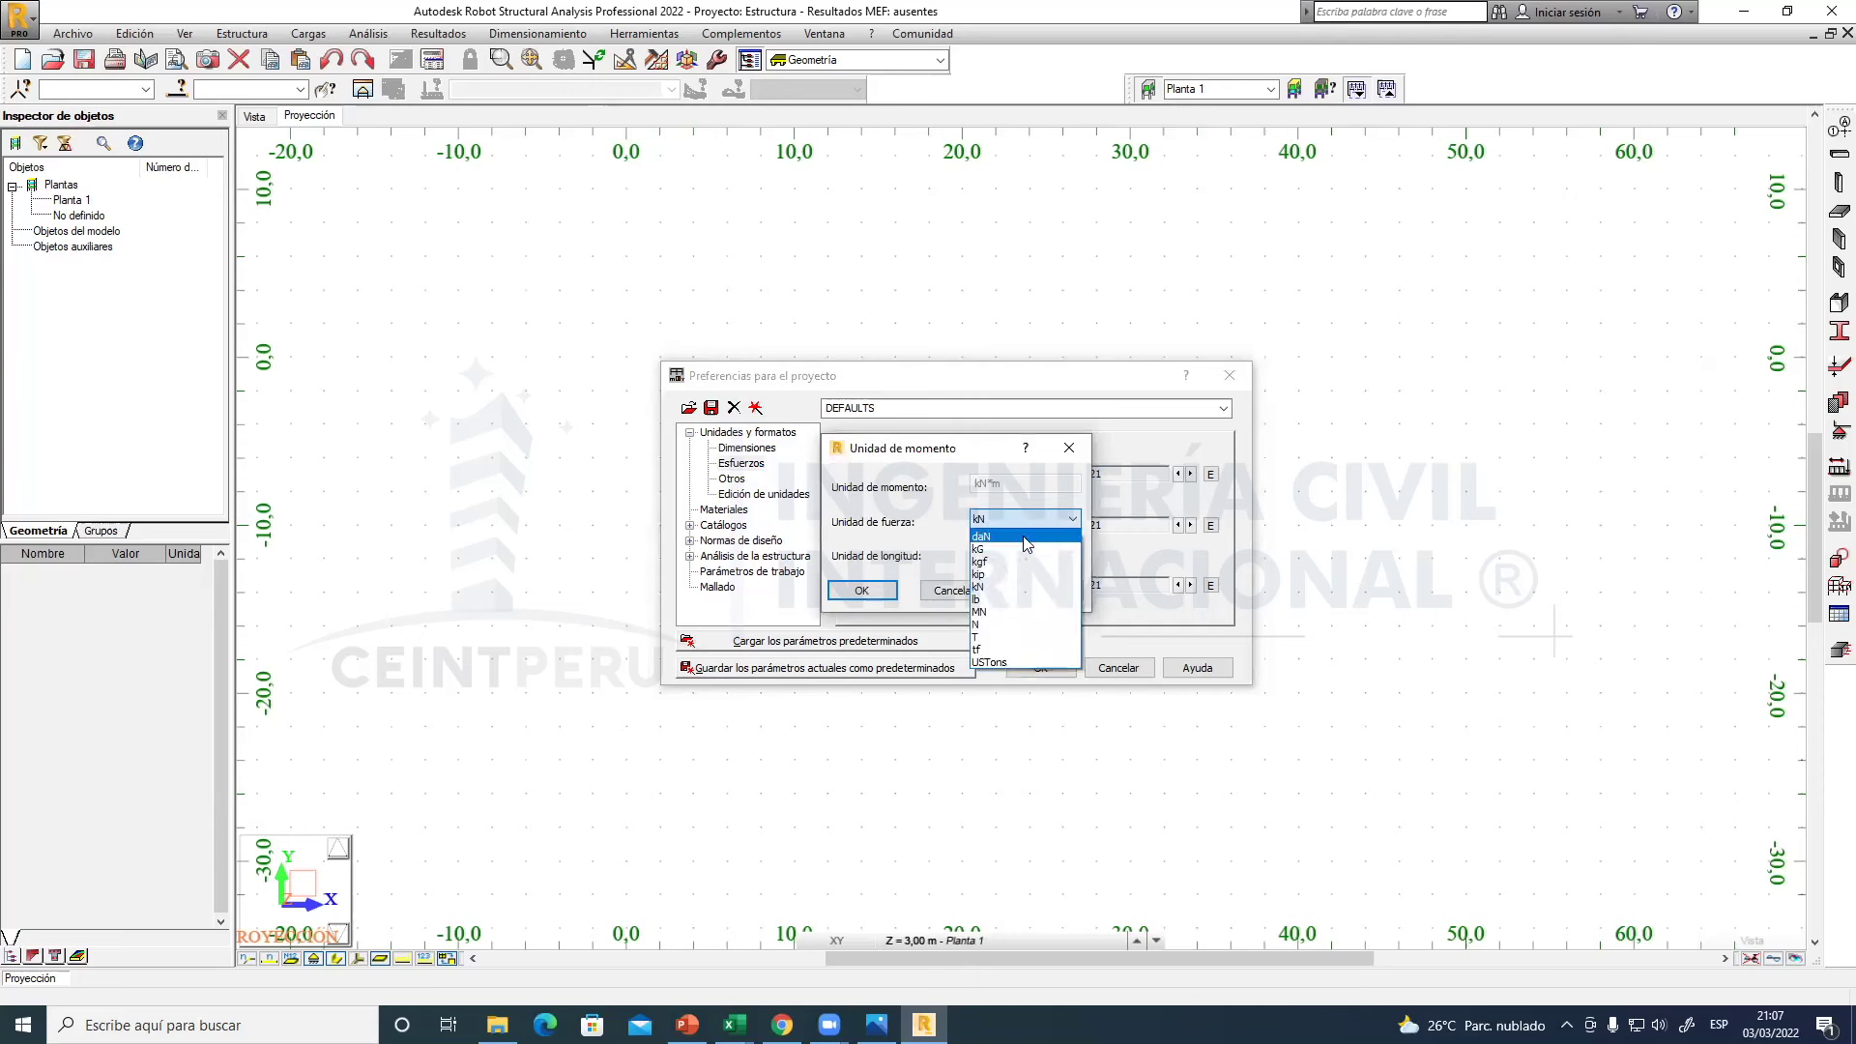
{"action": "left_click", "coordinate": [1010, 554]}
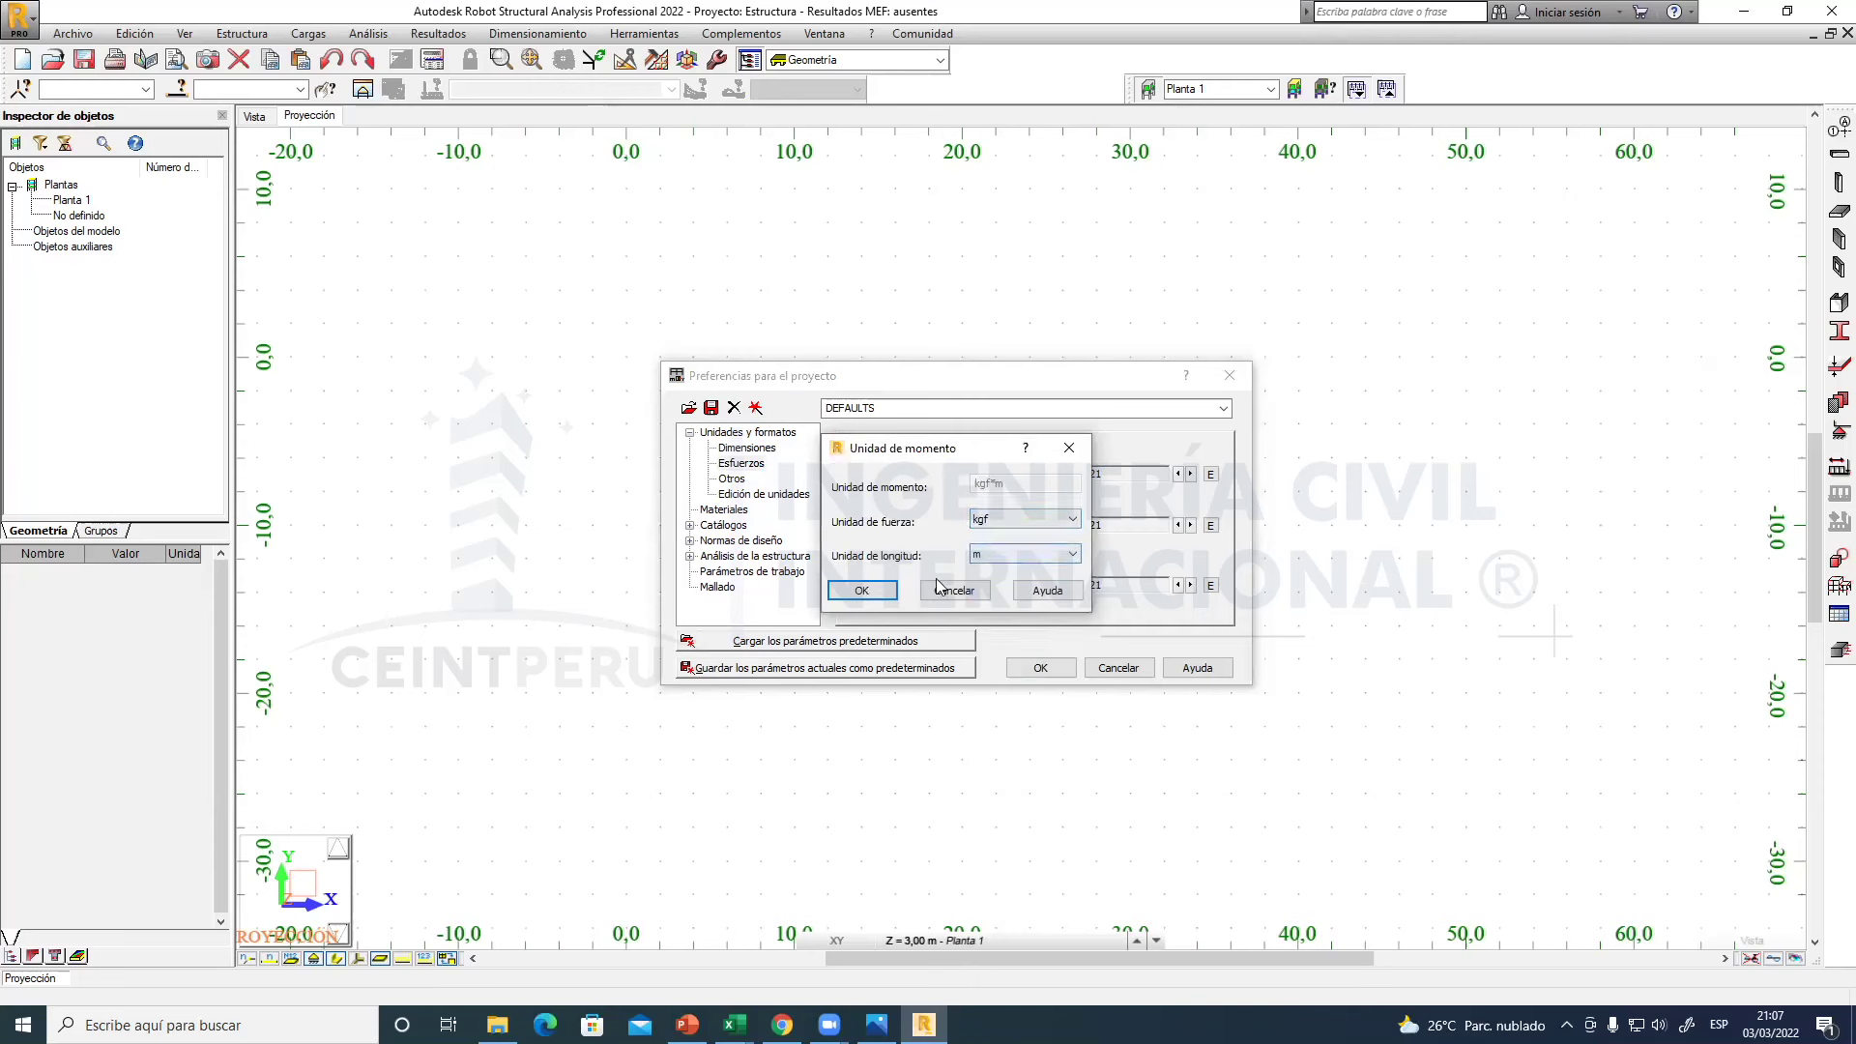
{"action": "left_click", "coordinate": [884, 590]}
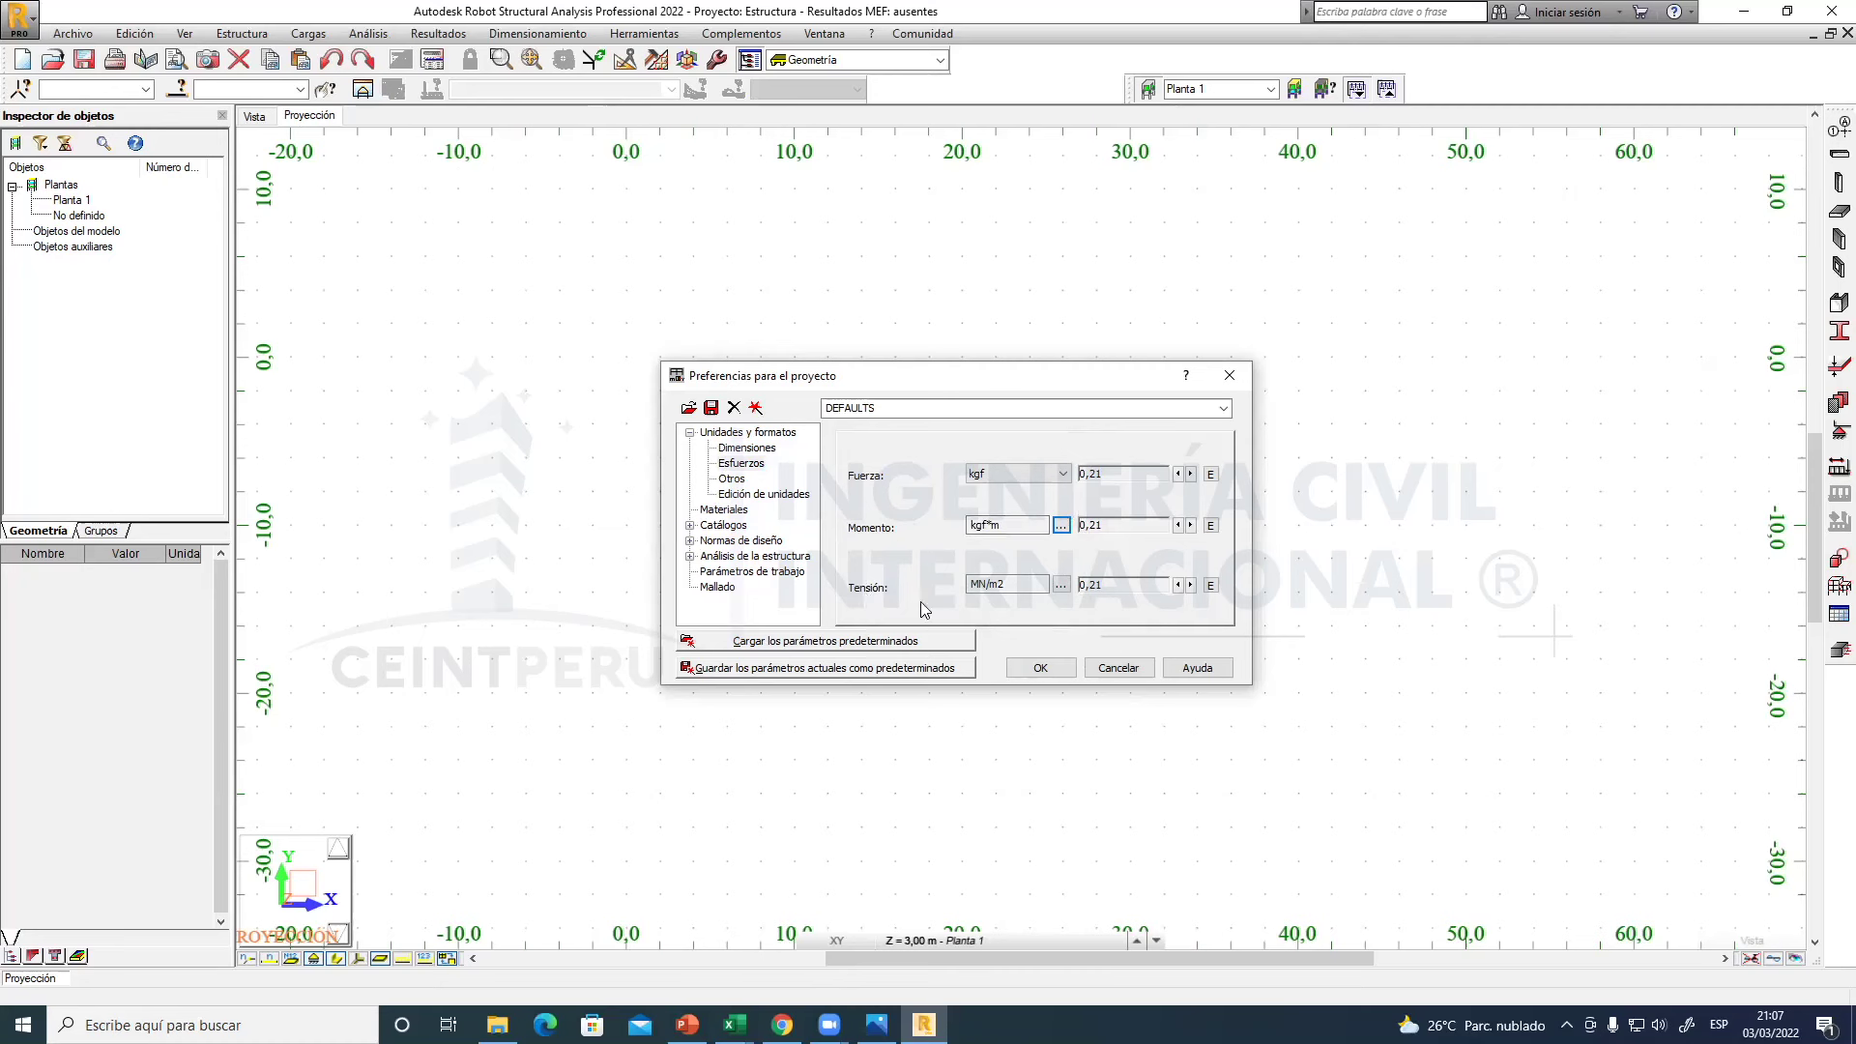
- Set the stress unit to kgf/cm2, with kgf as force unit and cm2 as area unit
{"action": "left_click", "coordinate": [1061, 586]}
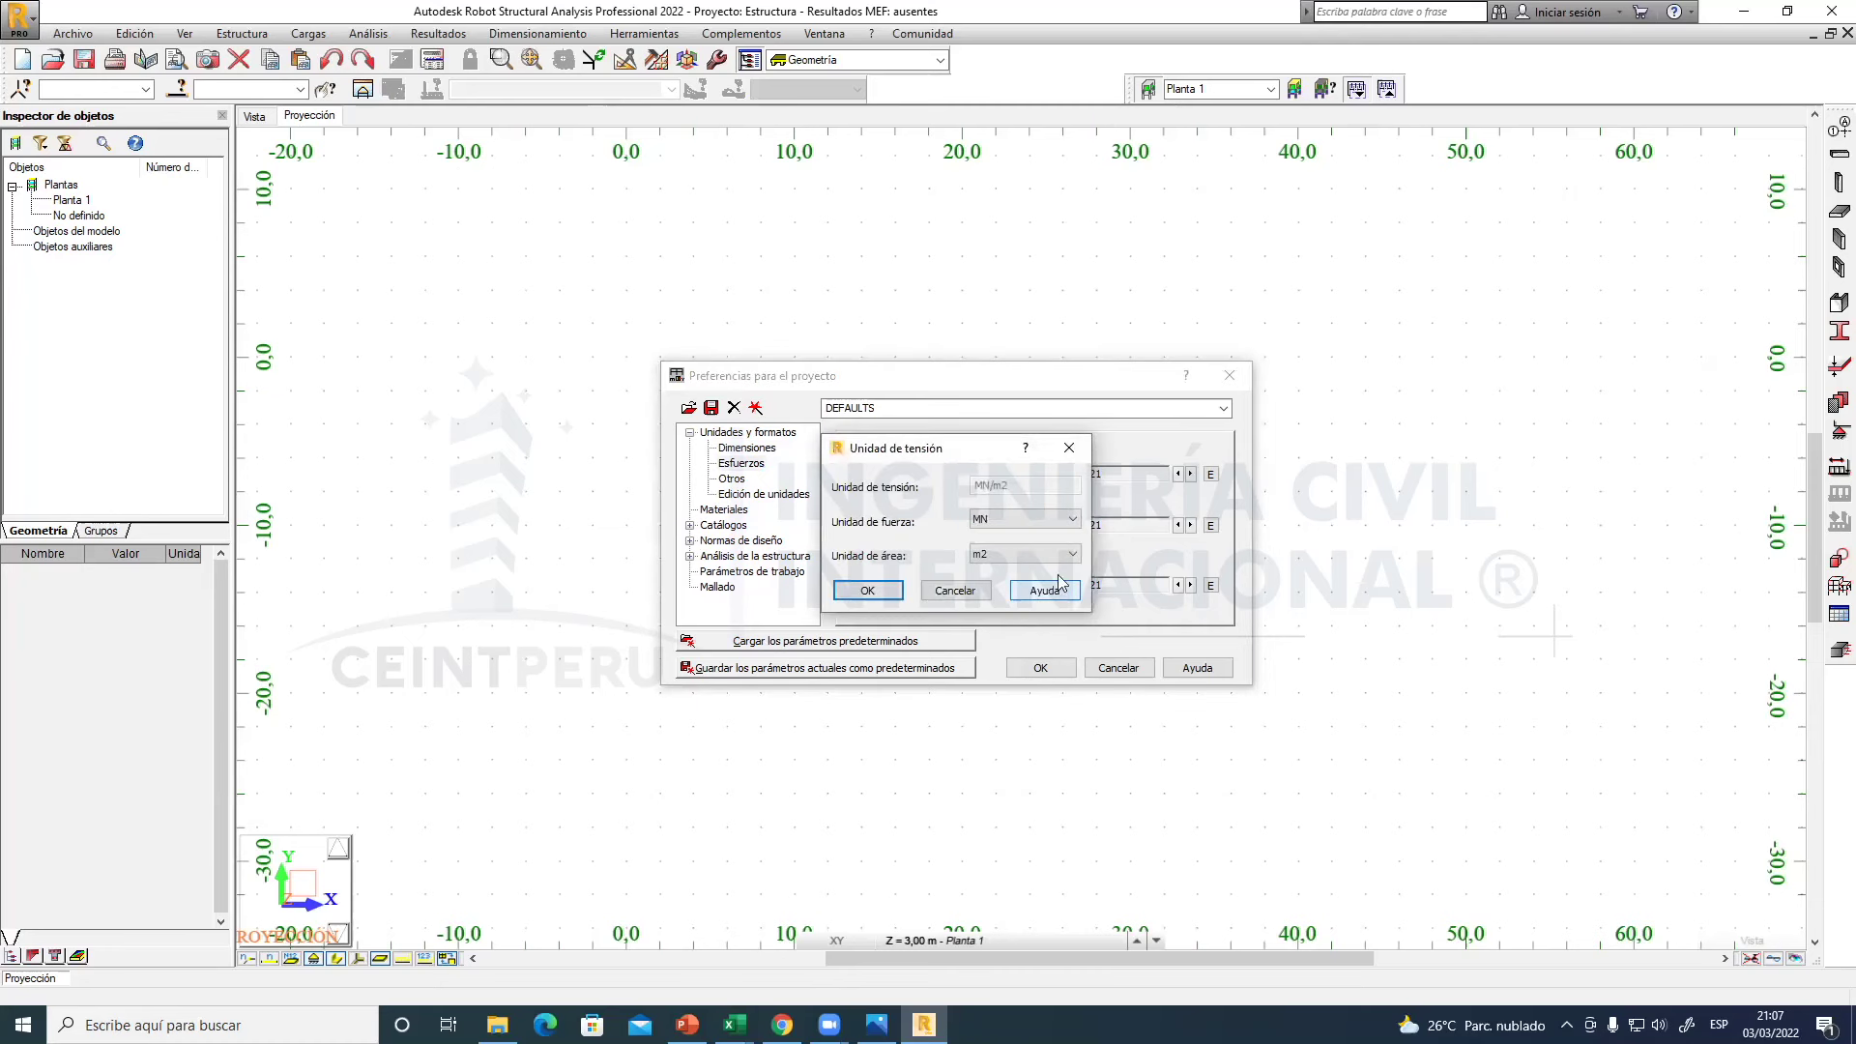
{"action": "left_click_drag", "start_coordinate": [988, 454], "coordinate": [1198, 456]}
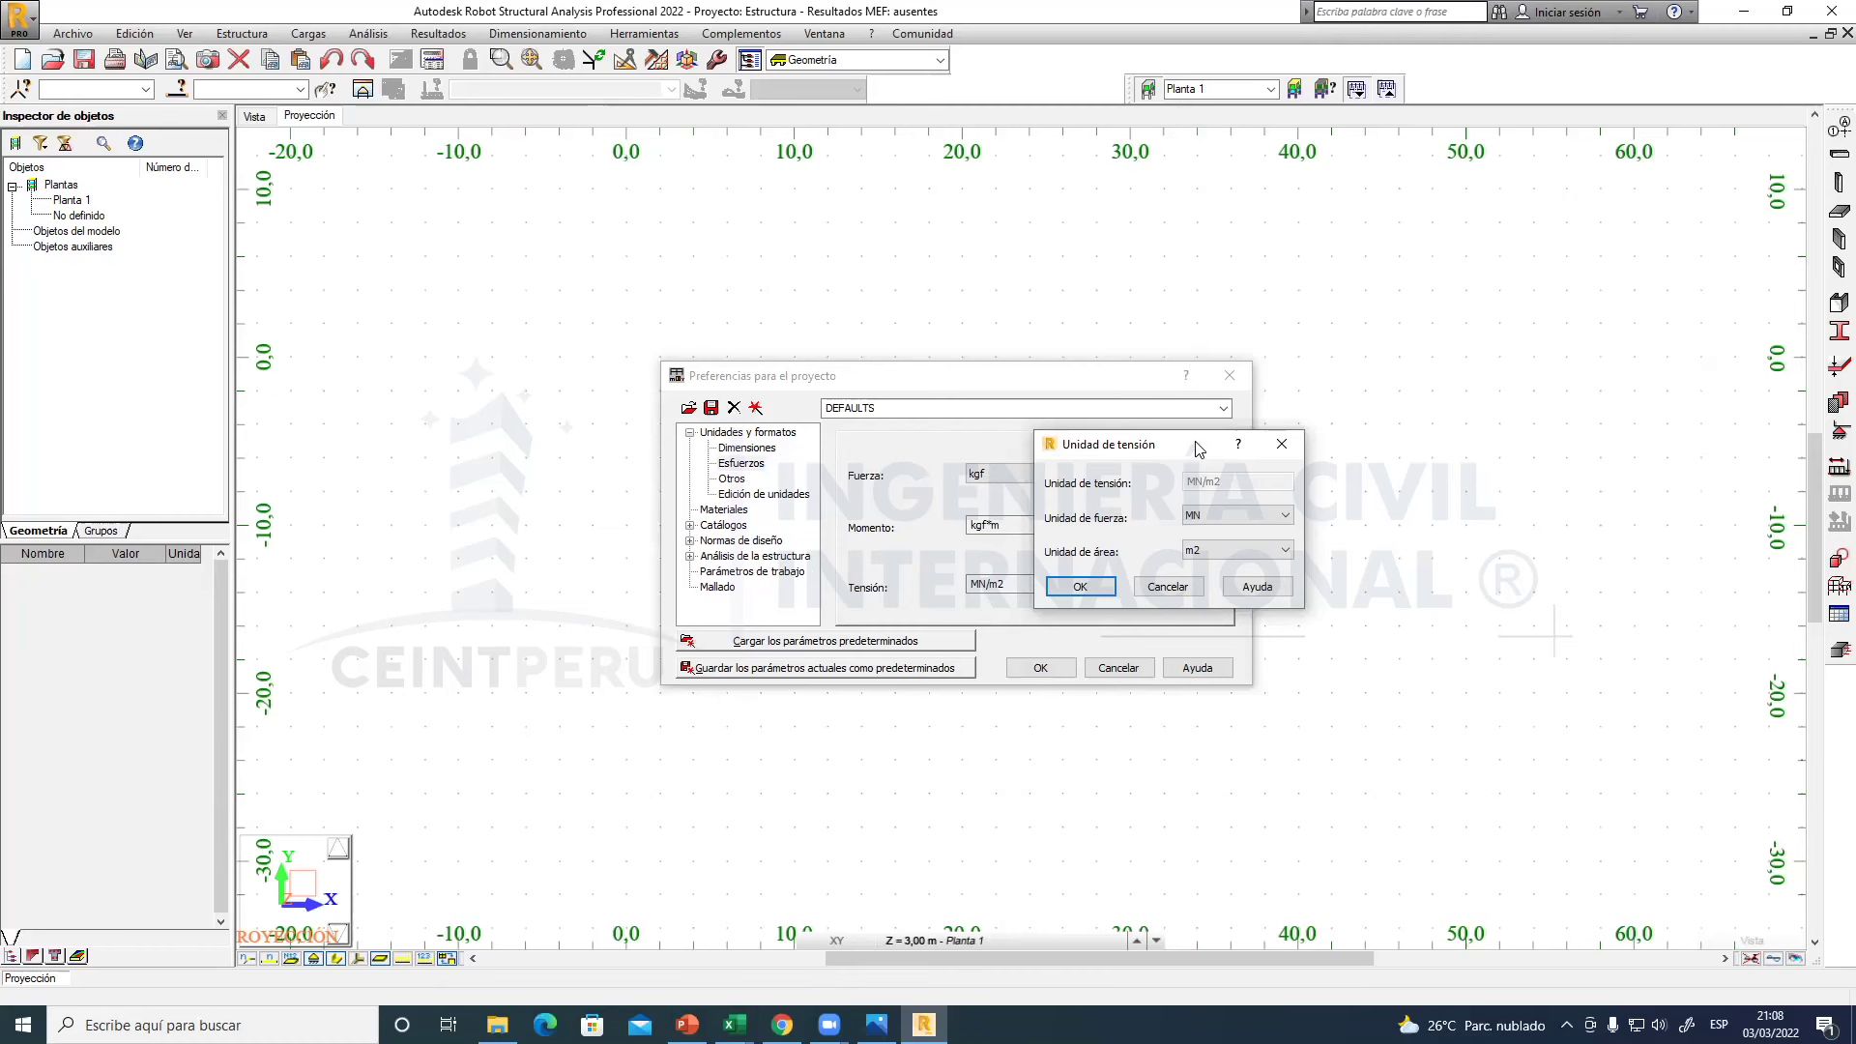
{"action": "left_click_drag", "start_coordinate": [1196, 446], "coordinate": [1222, 487]}
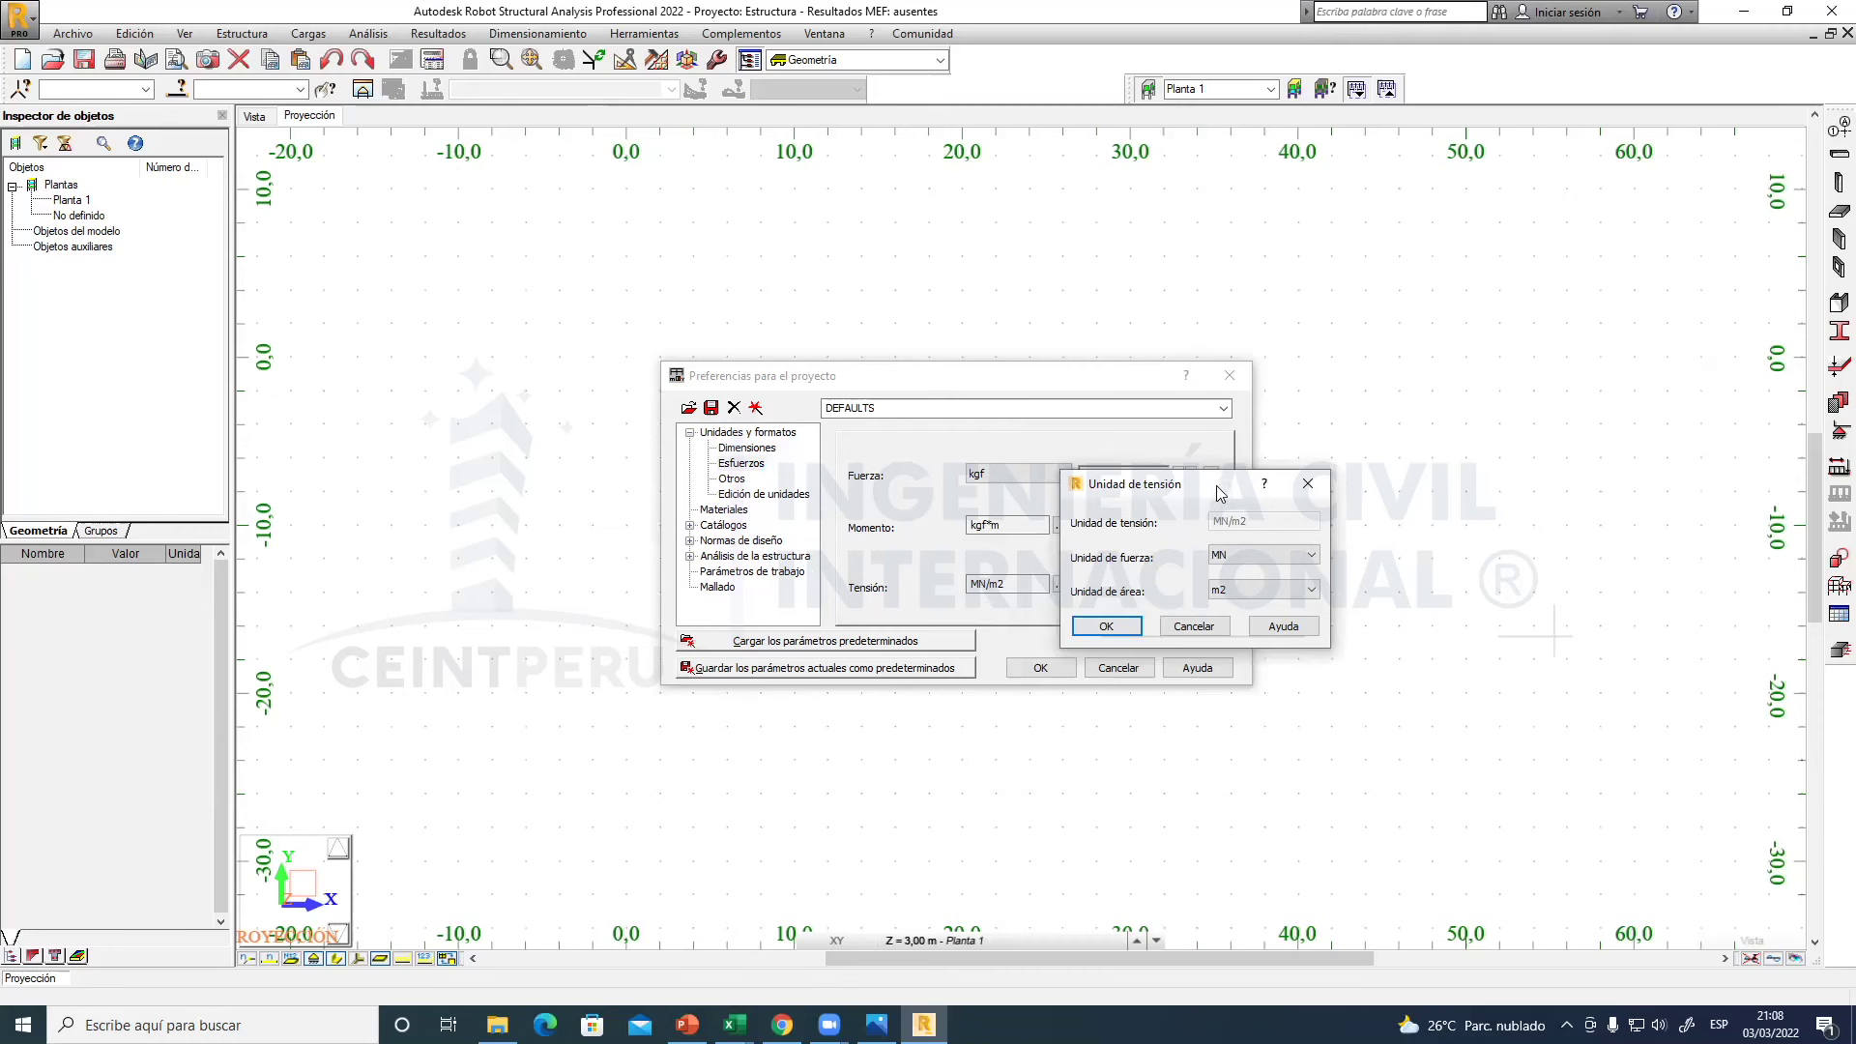
{"action": "left_click_drag", "start_coordinate": [1211, 482], "coordinate": [1294, 449]}
{"action": "left_click", "coordinate": [1302, 521]}
{"action": "left_click", "coordinate": [1323, 562]}
{"action": "left_click", "coordinate": [1324, 559]}
{"action": "left_click", "coordinate": [1322, 580]}
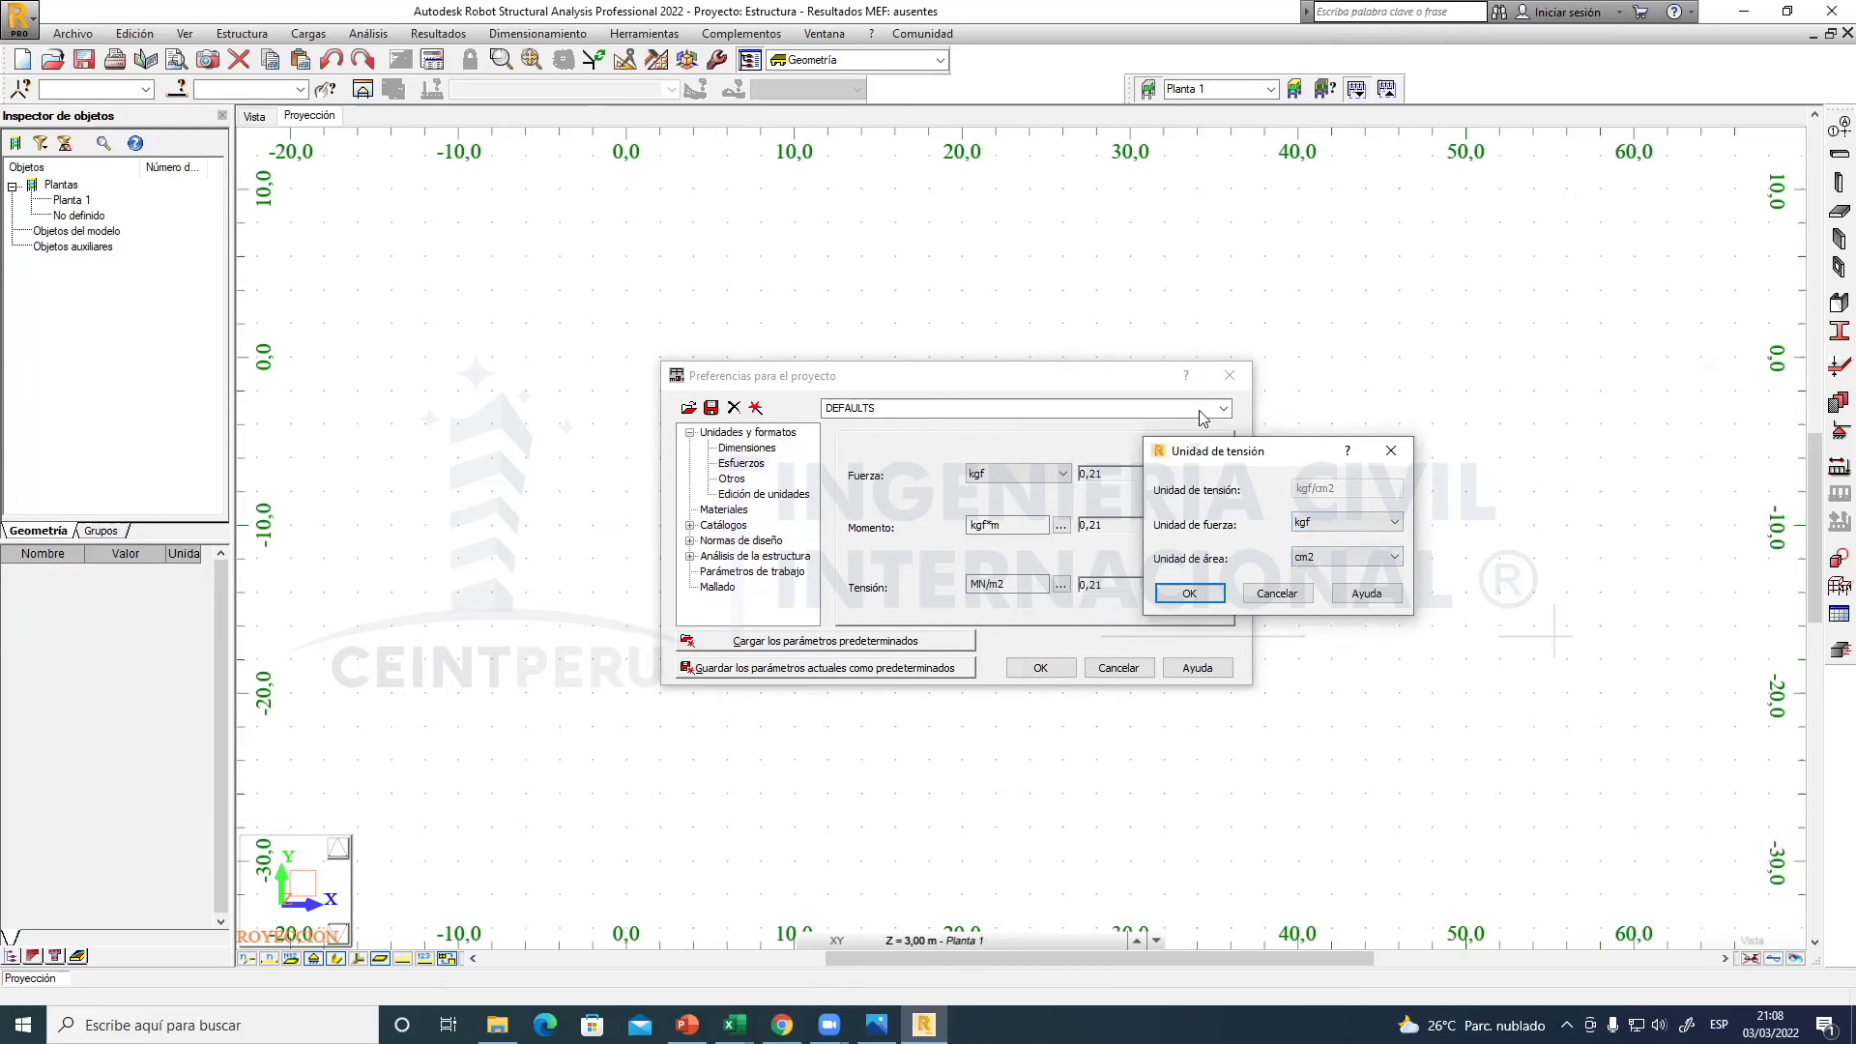
{"action": "left_click_drag", "start_coordinate": [1208, 450], "coordinate": [1123, 389]}
{"action": "left_click", "coordinate": [1104, 532]}
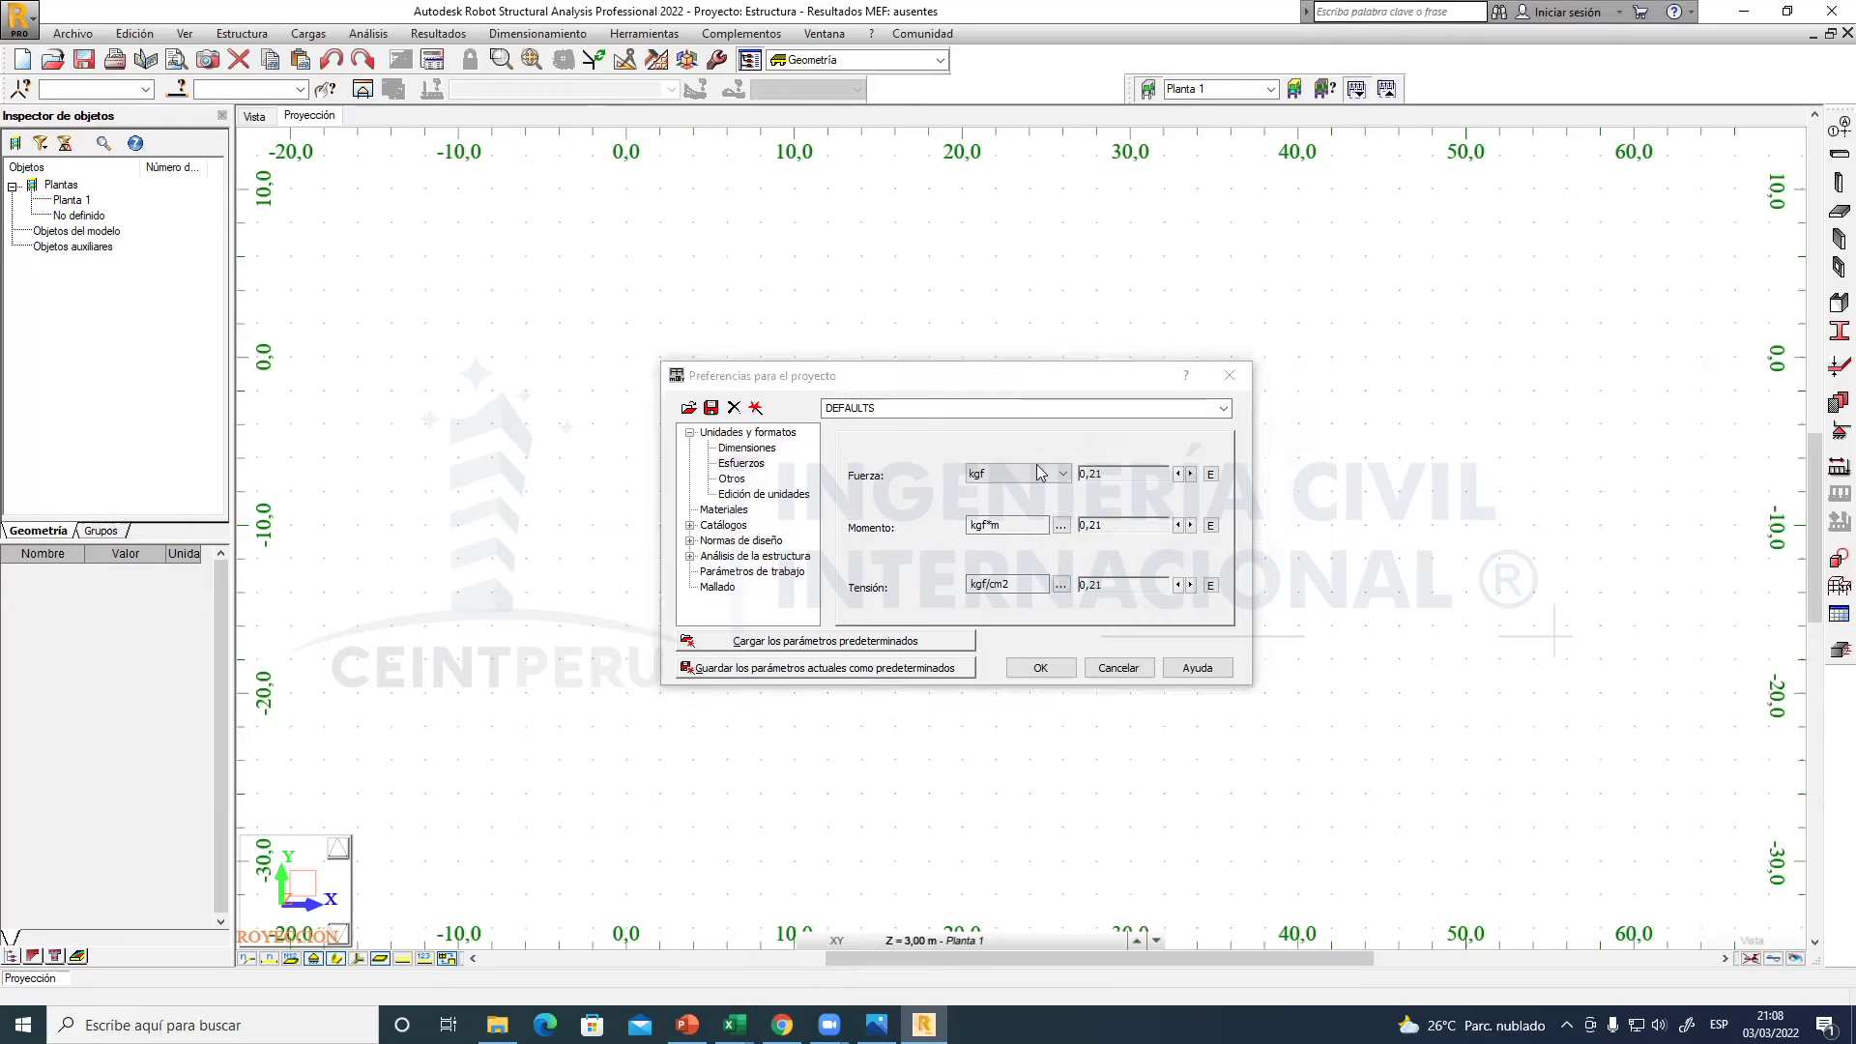
- Review the Otros unit settings and display the project's default materials
{"action": "left_click_drag", "start_coordinate": [964, 377], "coordinate": [1007, 327]}
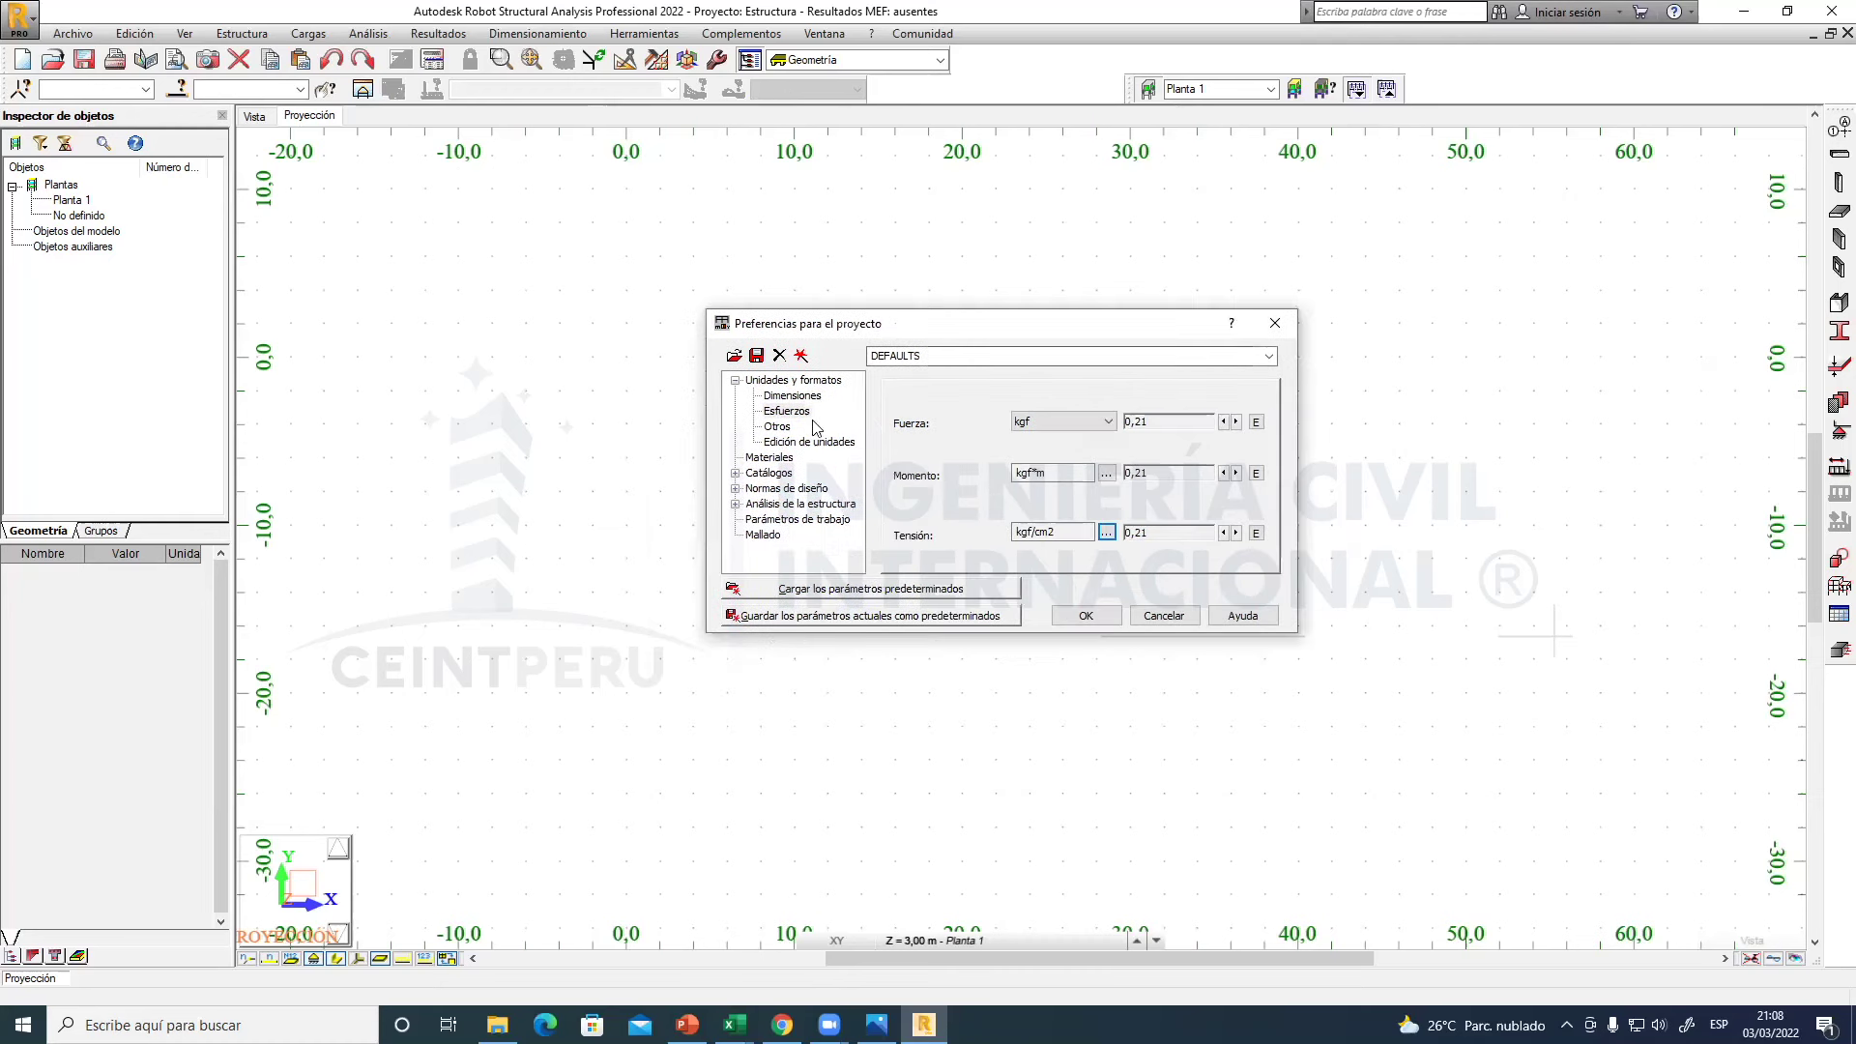
{"action": "left_click", "coordinate": [779, 428]}
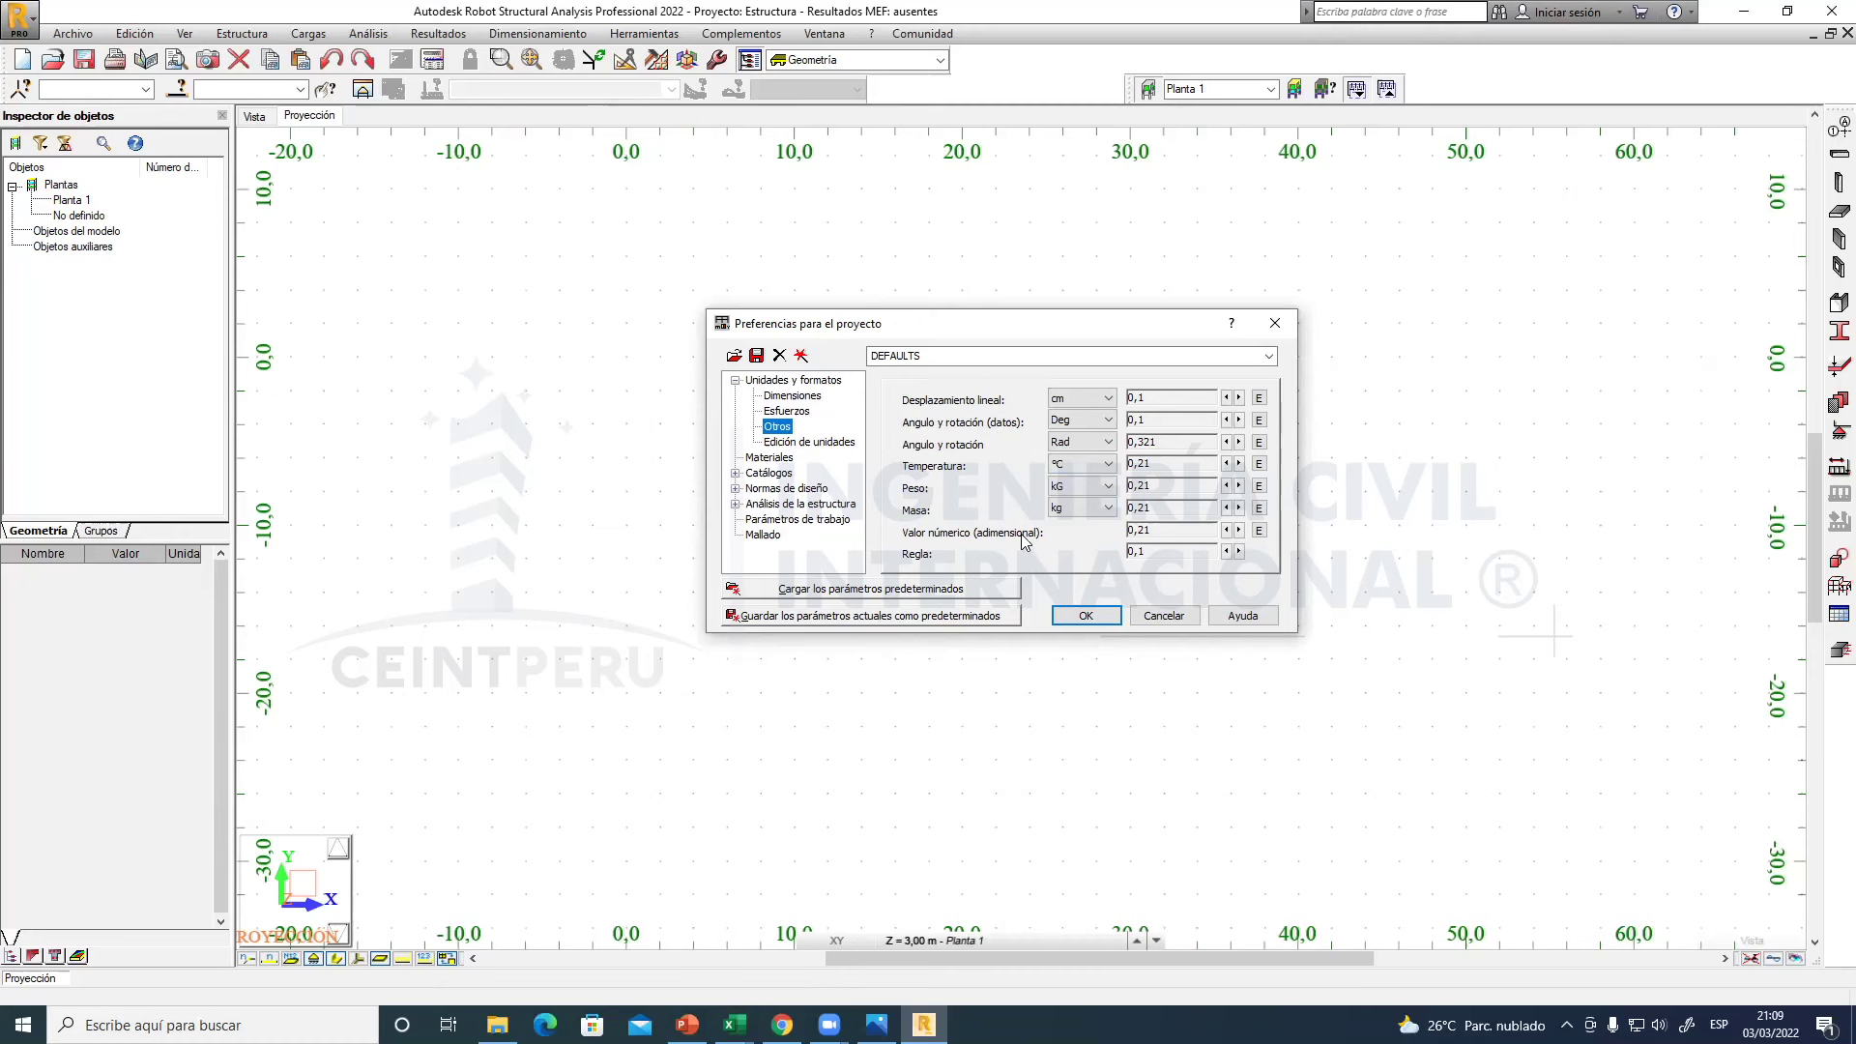
{"action": "left_click", "coordinate": [772, 458]}
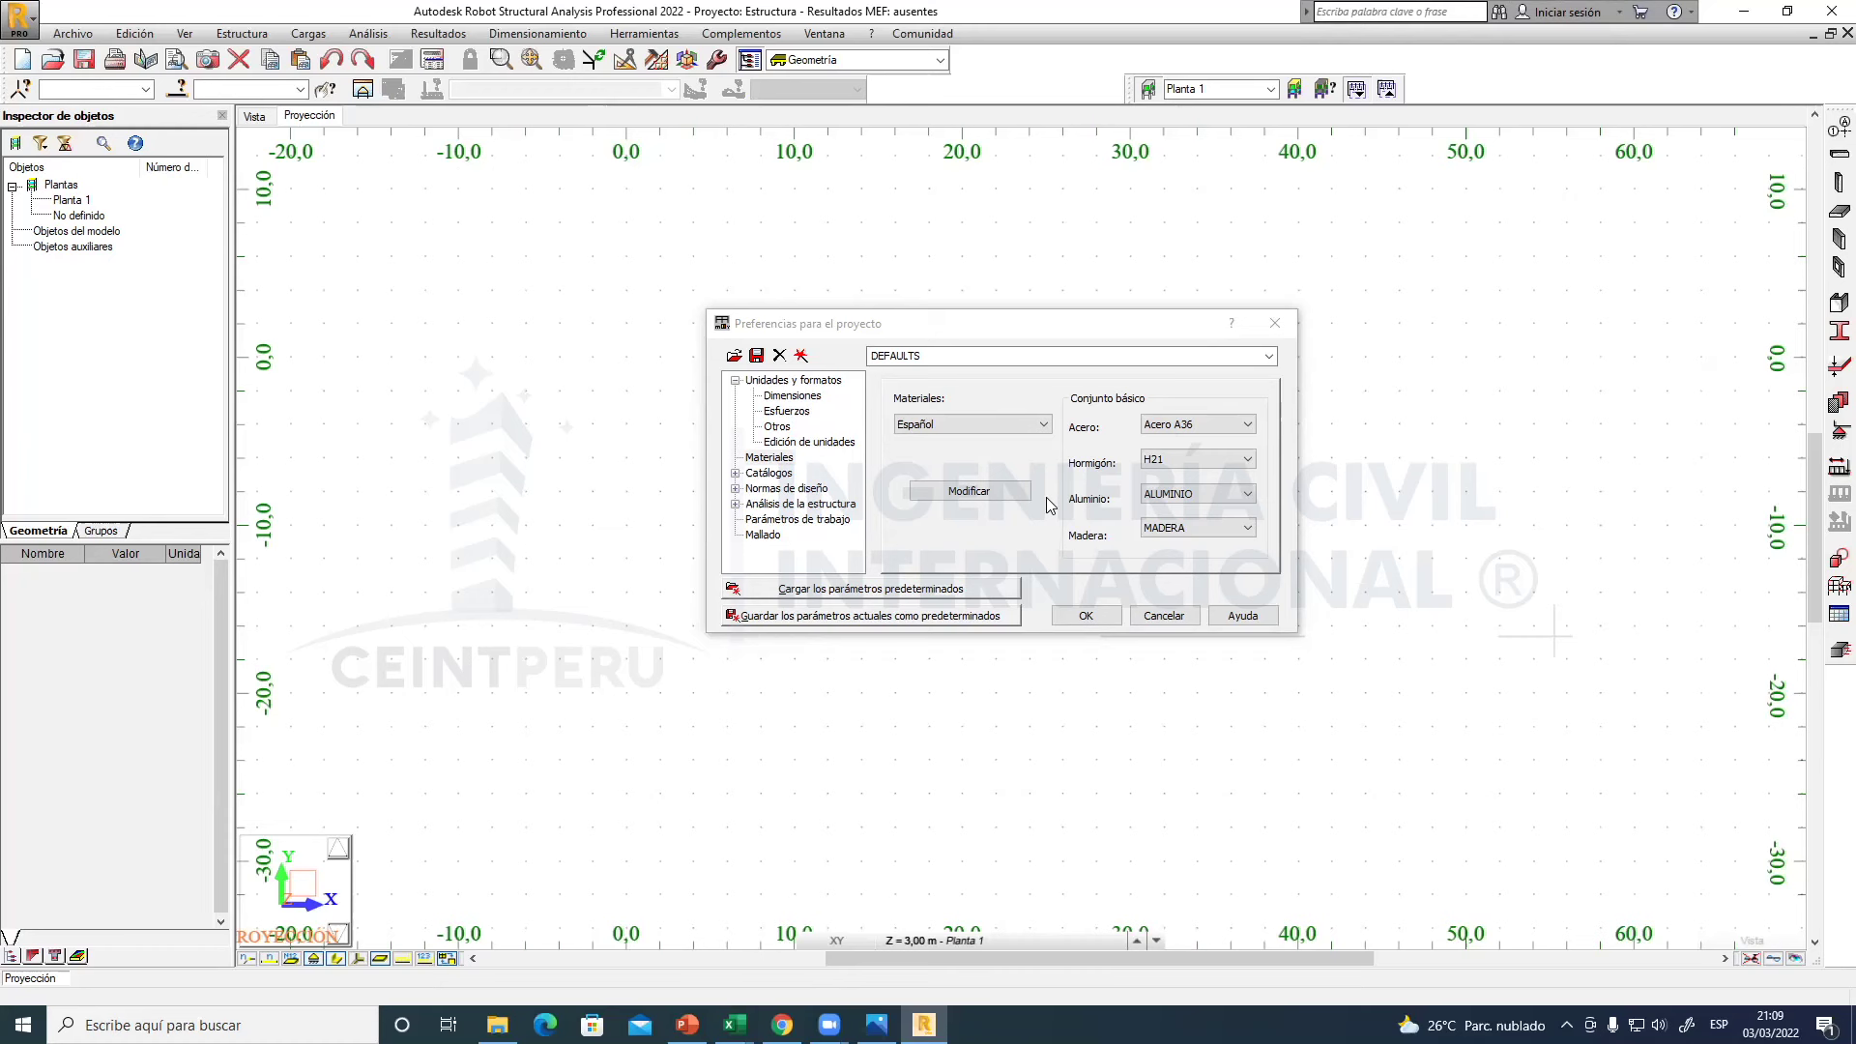
{"action": "left_click", "coordinate": [786, 464]}
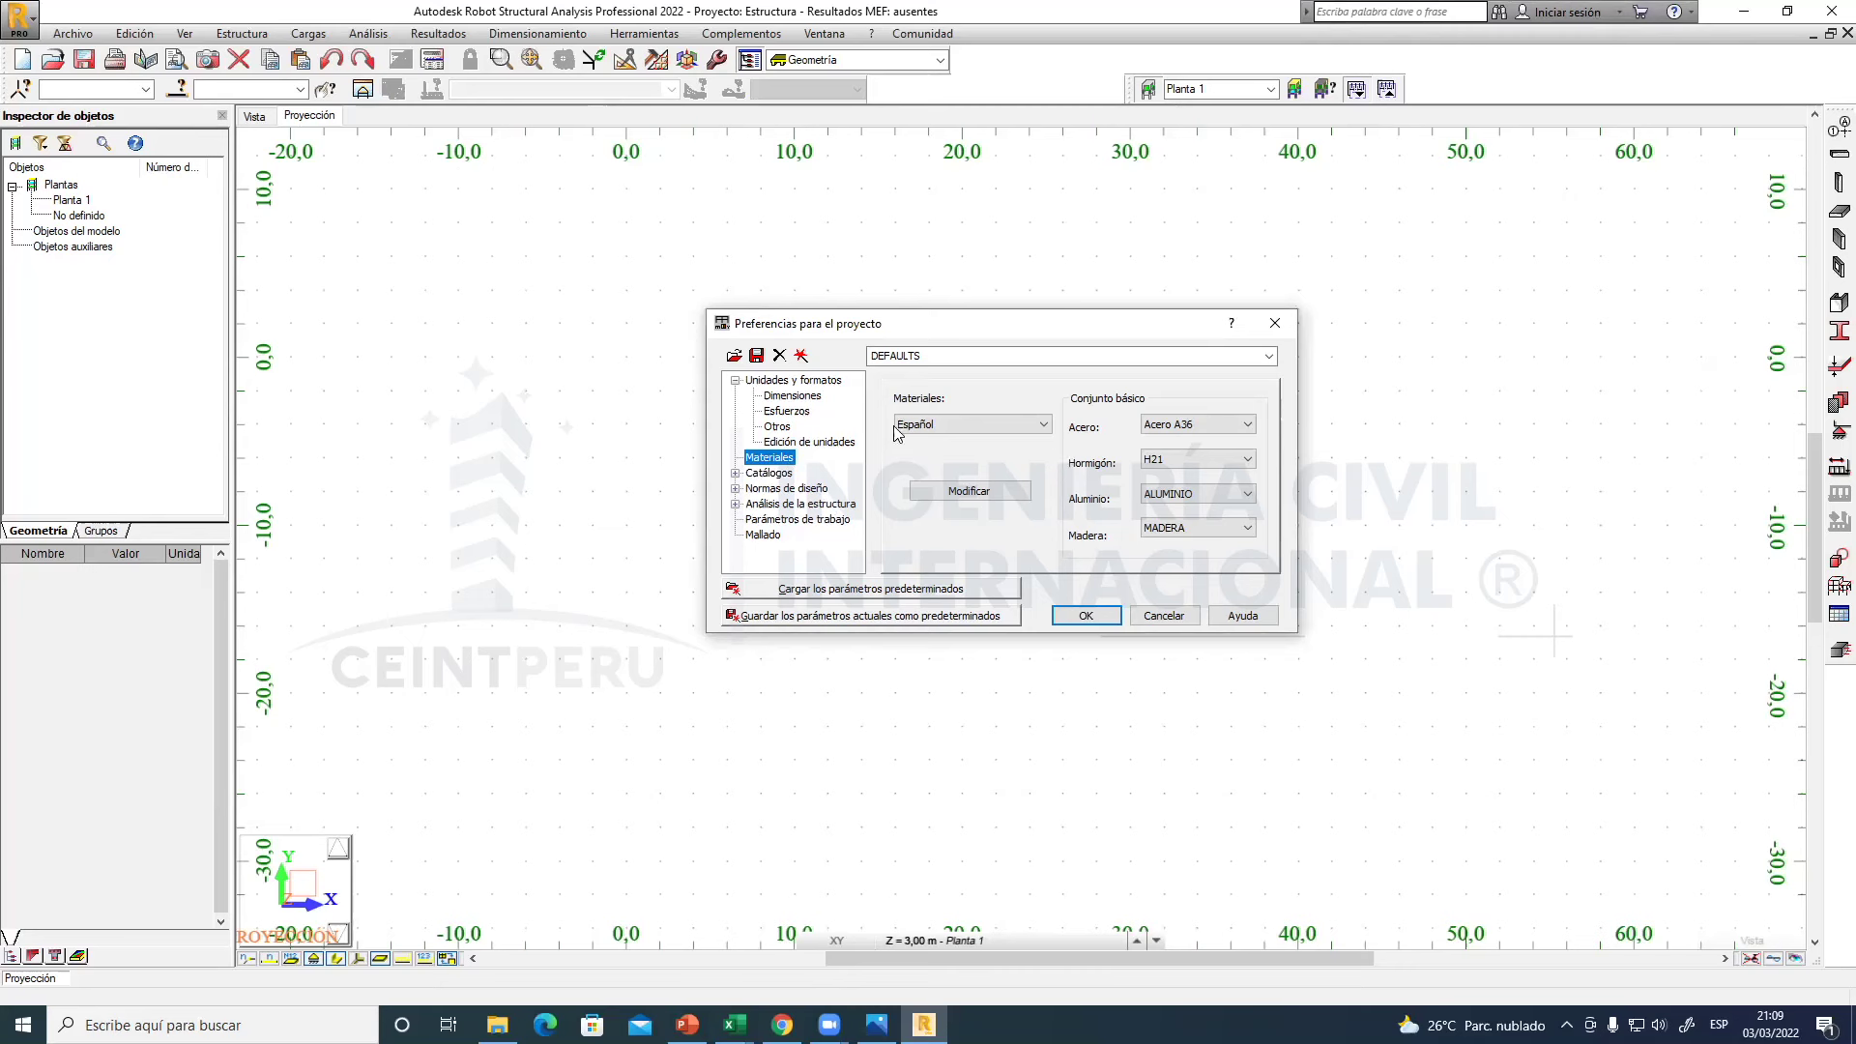
- Examine the available national material sets and the steel and concrete grades of the Español set
{"action": "left_click", "coordinate": [1044, 426]}
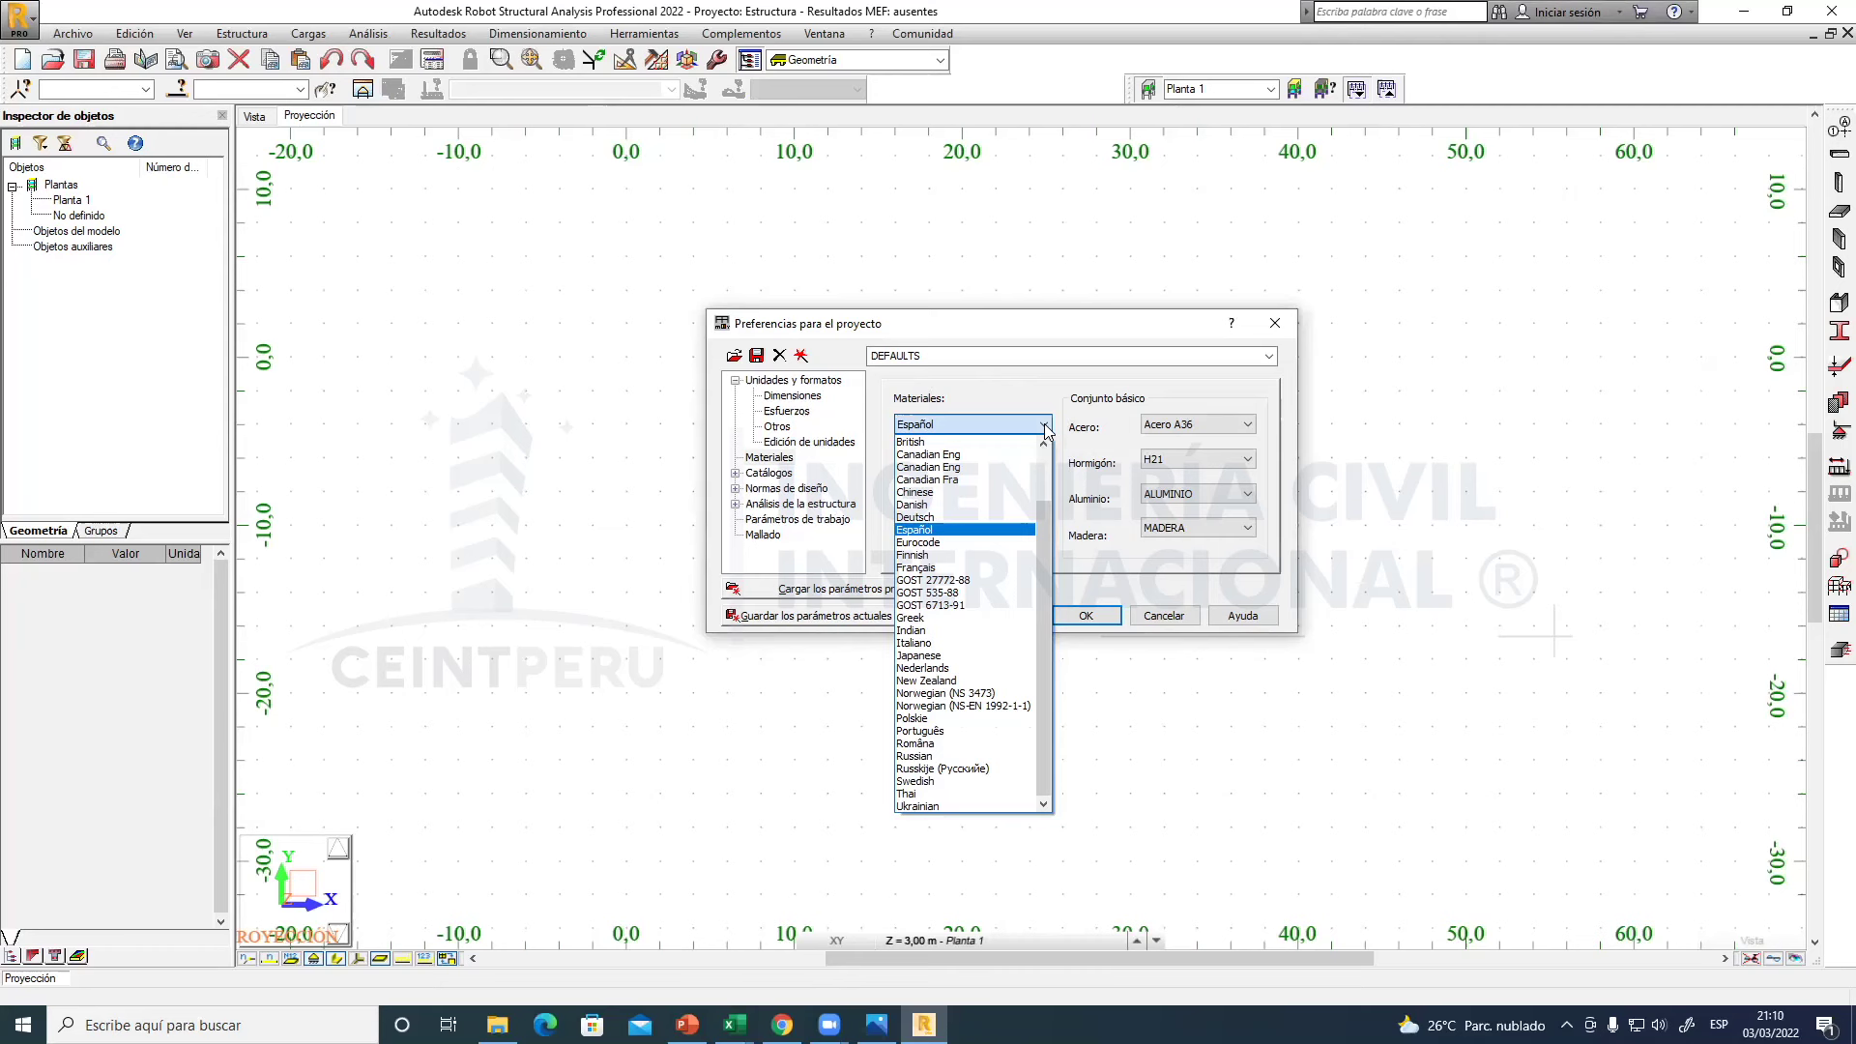
{"action": "left_click", "coordinate": [1047, 426]}
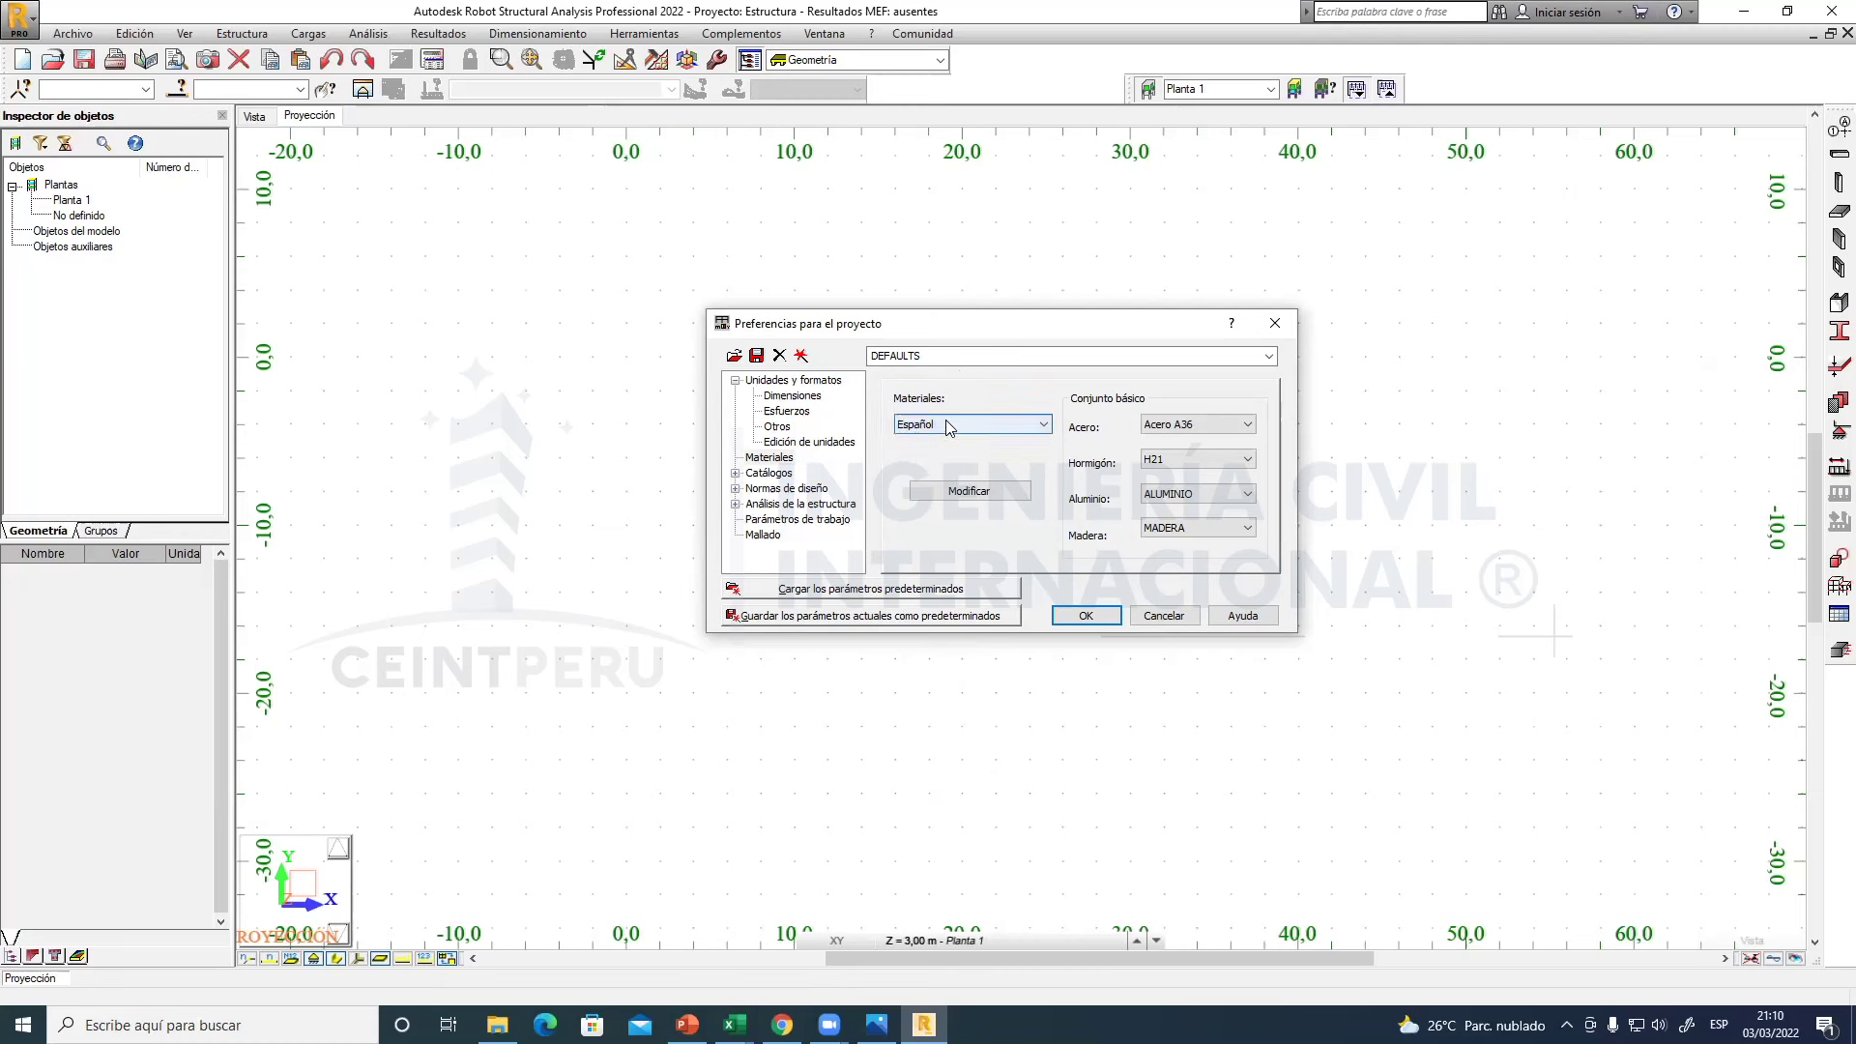
{"action": "left_click", "coordinate": [1043, 427]}
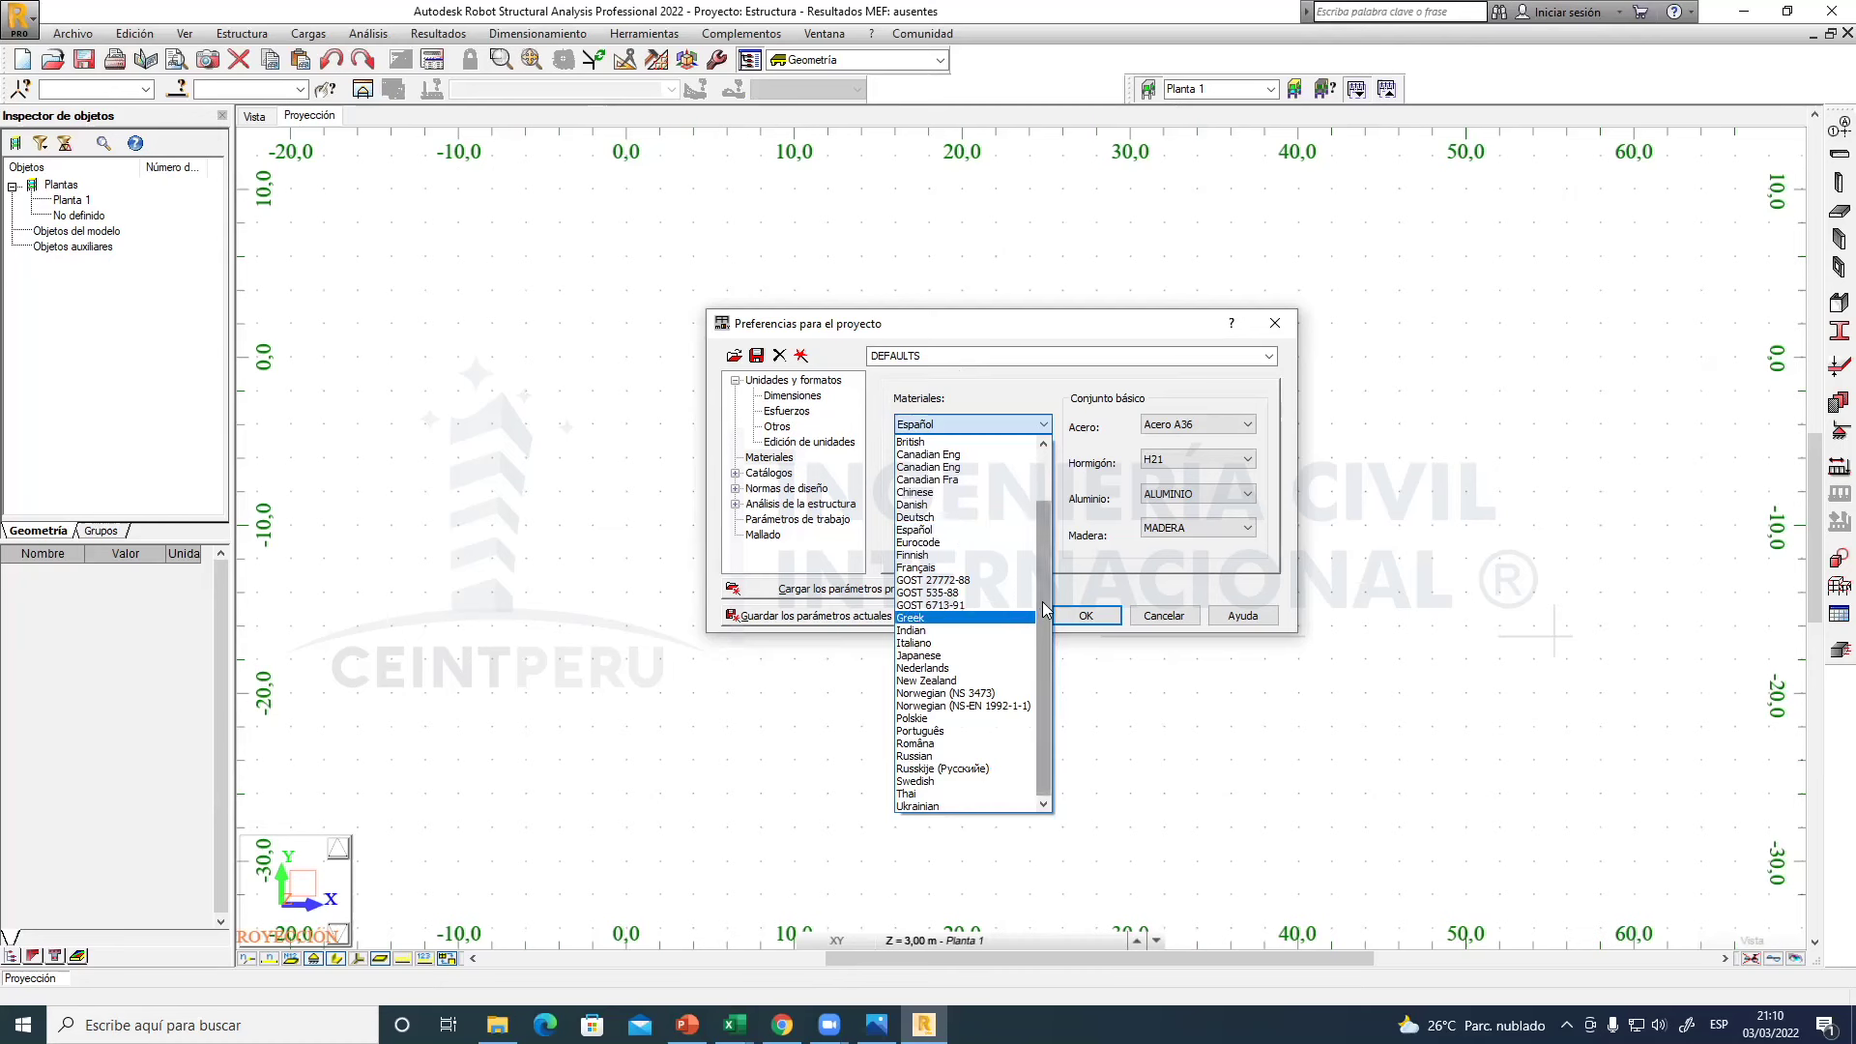
{"action": "left_click_drag", "start_coordinate": [1042, 601], "coordinate": [1046, 524]}
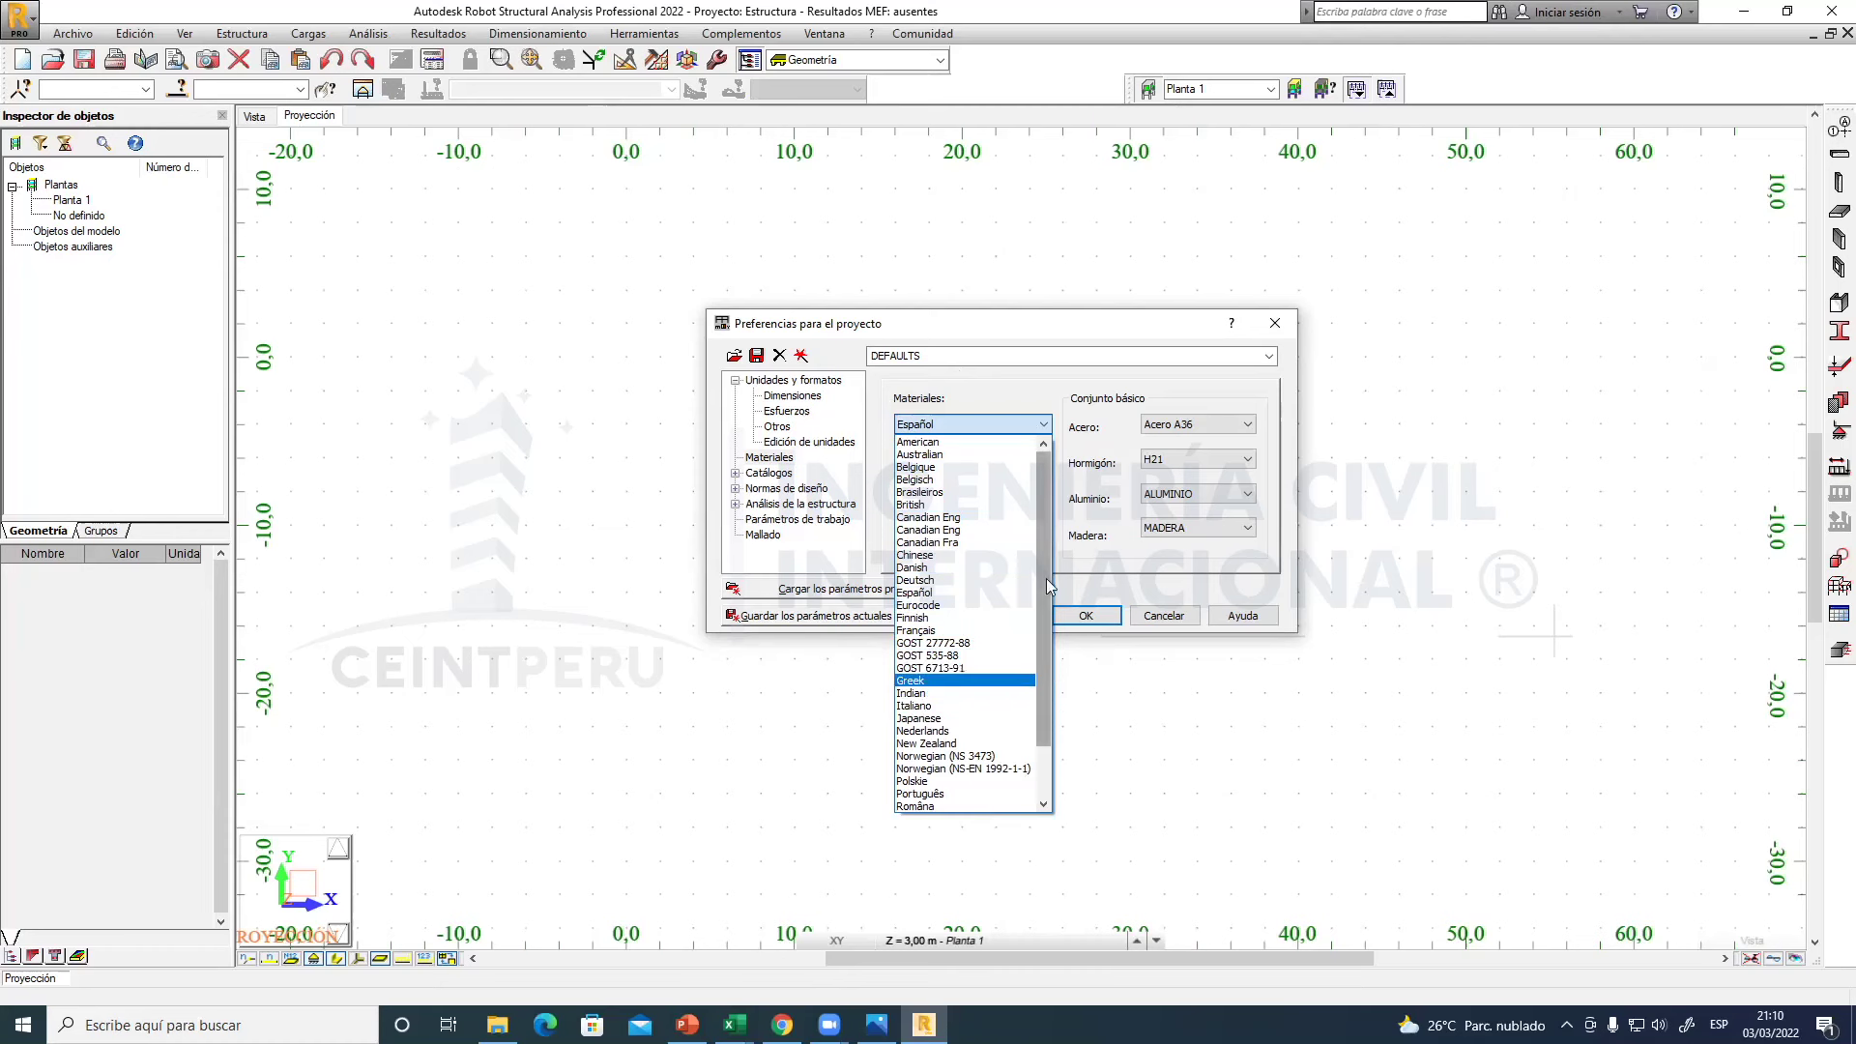
{"action": "left_click", "coordinate": [1043, 398]}
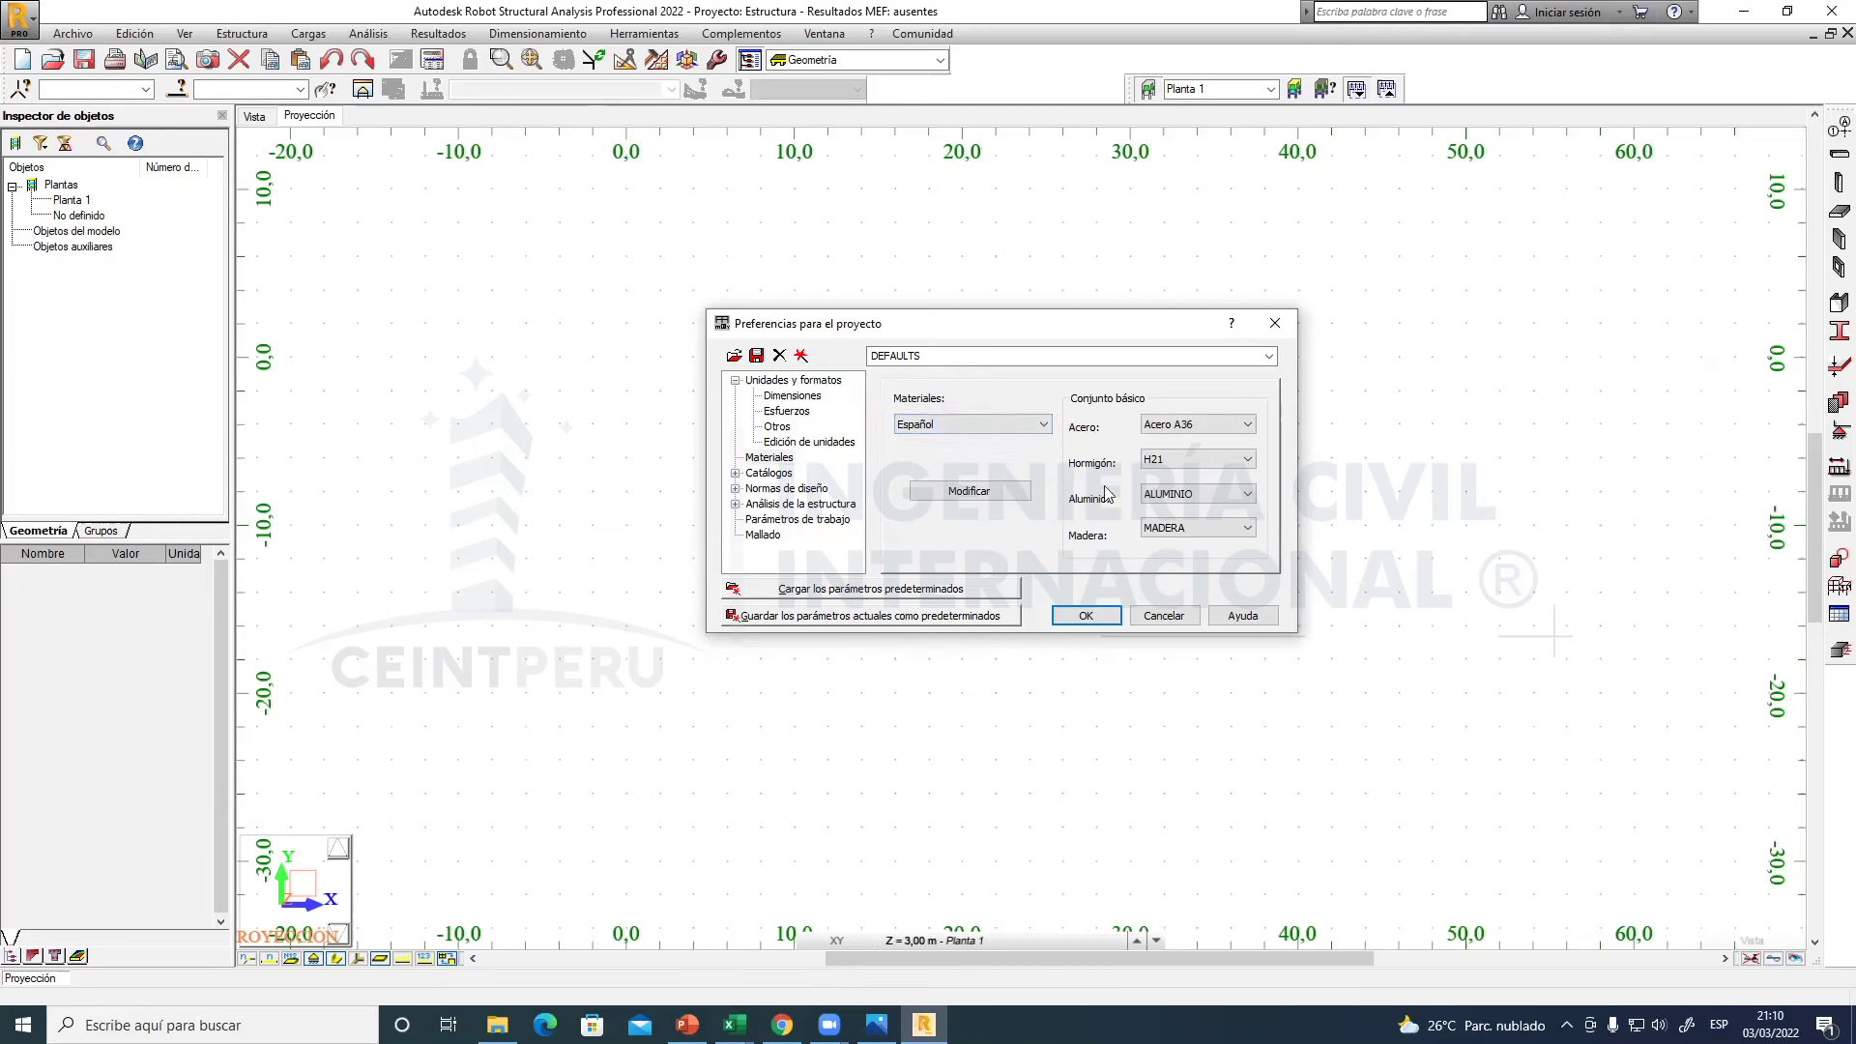
{"action": "left_click", "coordinate": [1247, 425]}
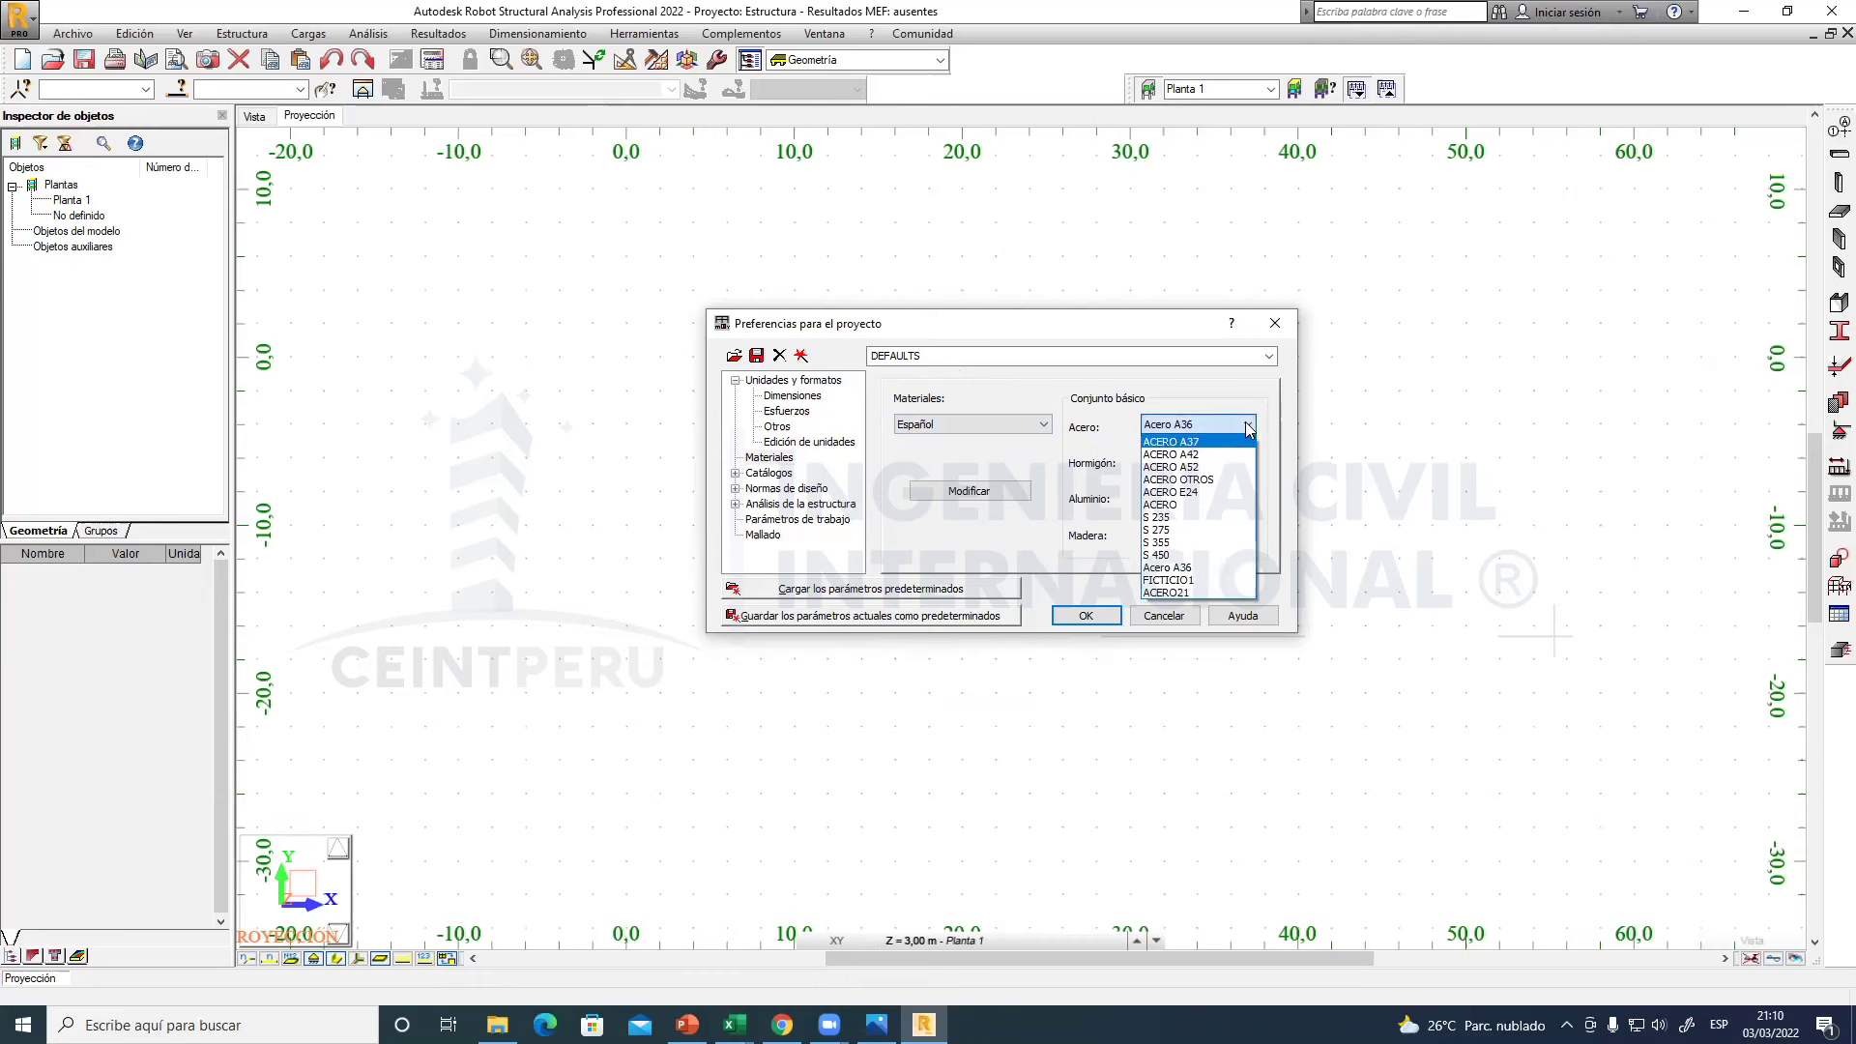
{"action": "left_click", "coordinate": [1247, 425]}
{"action": "left_click", "coordinate": [1247, 459]}
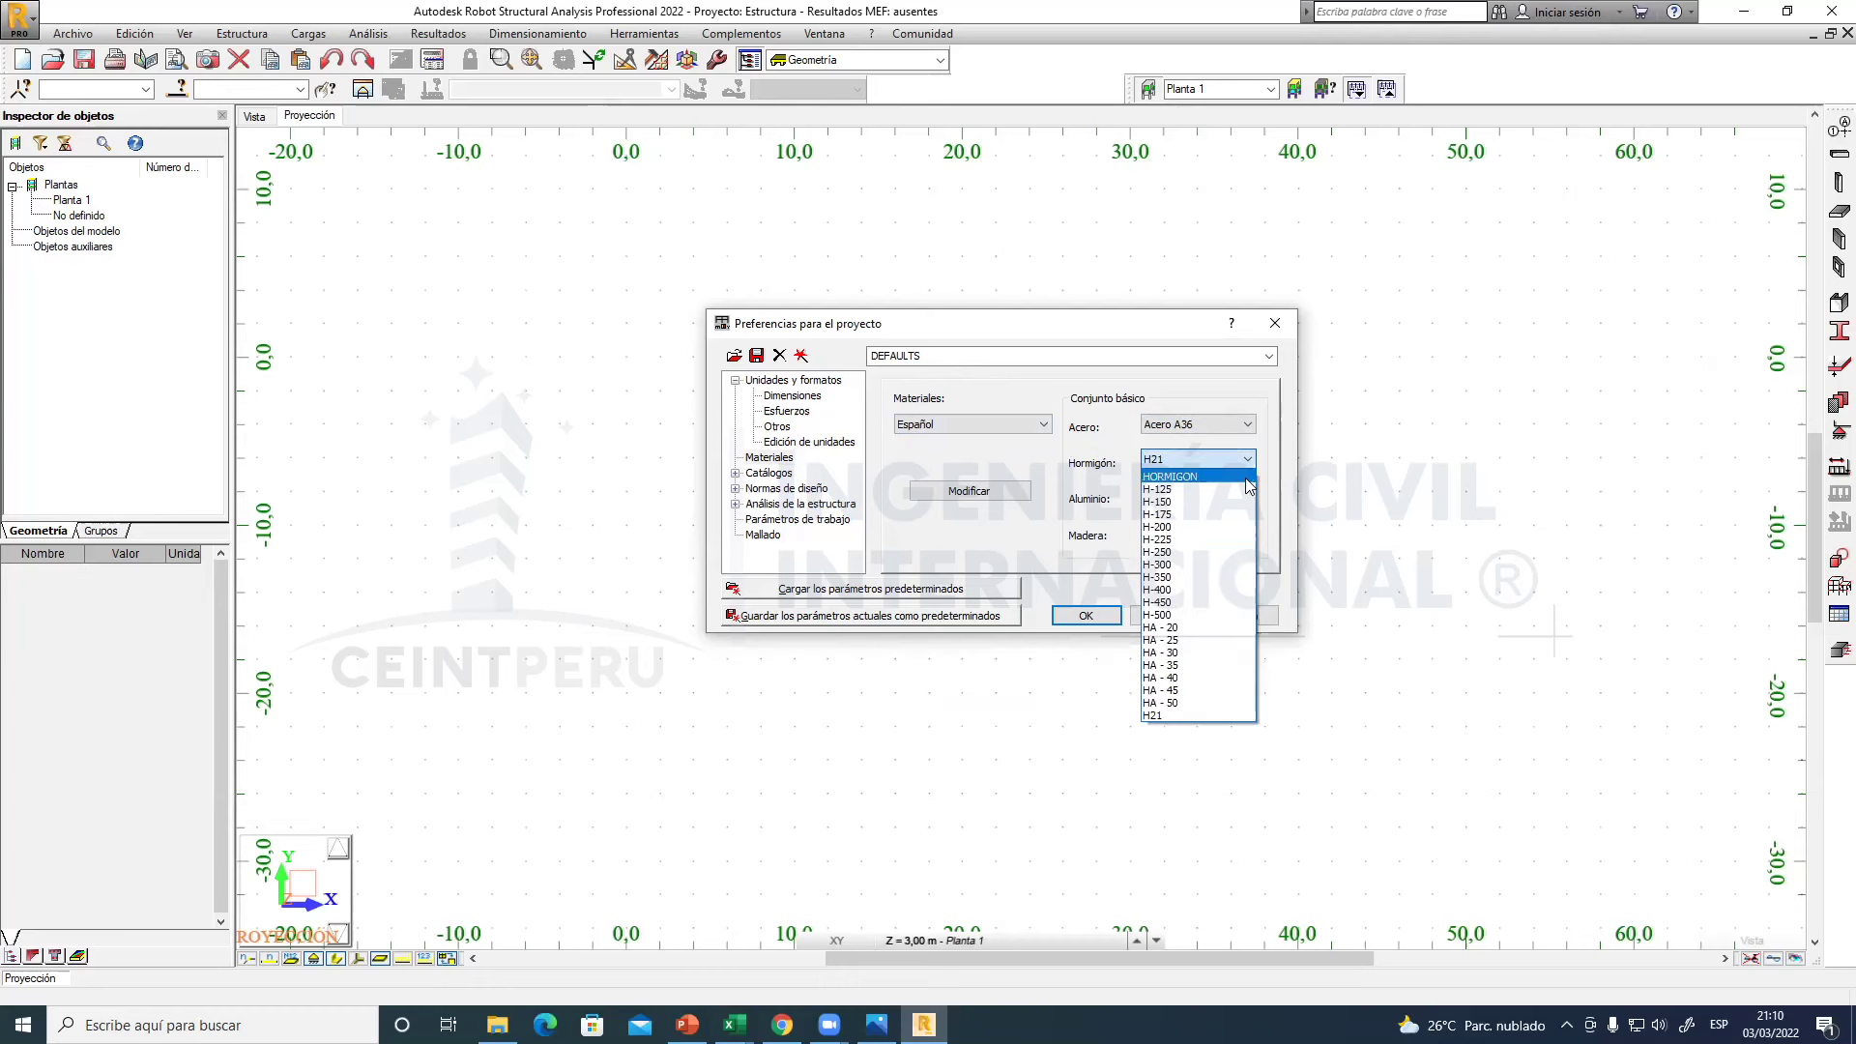
{"action": "left_click", "coordinate": [1249, 460]}
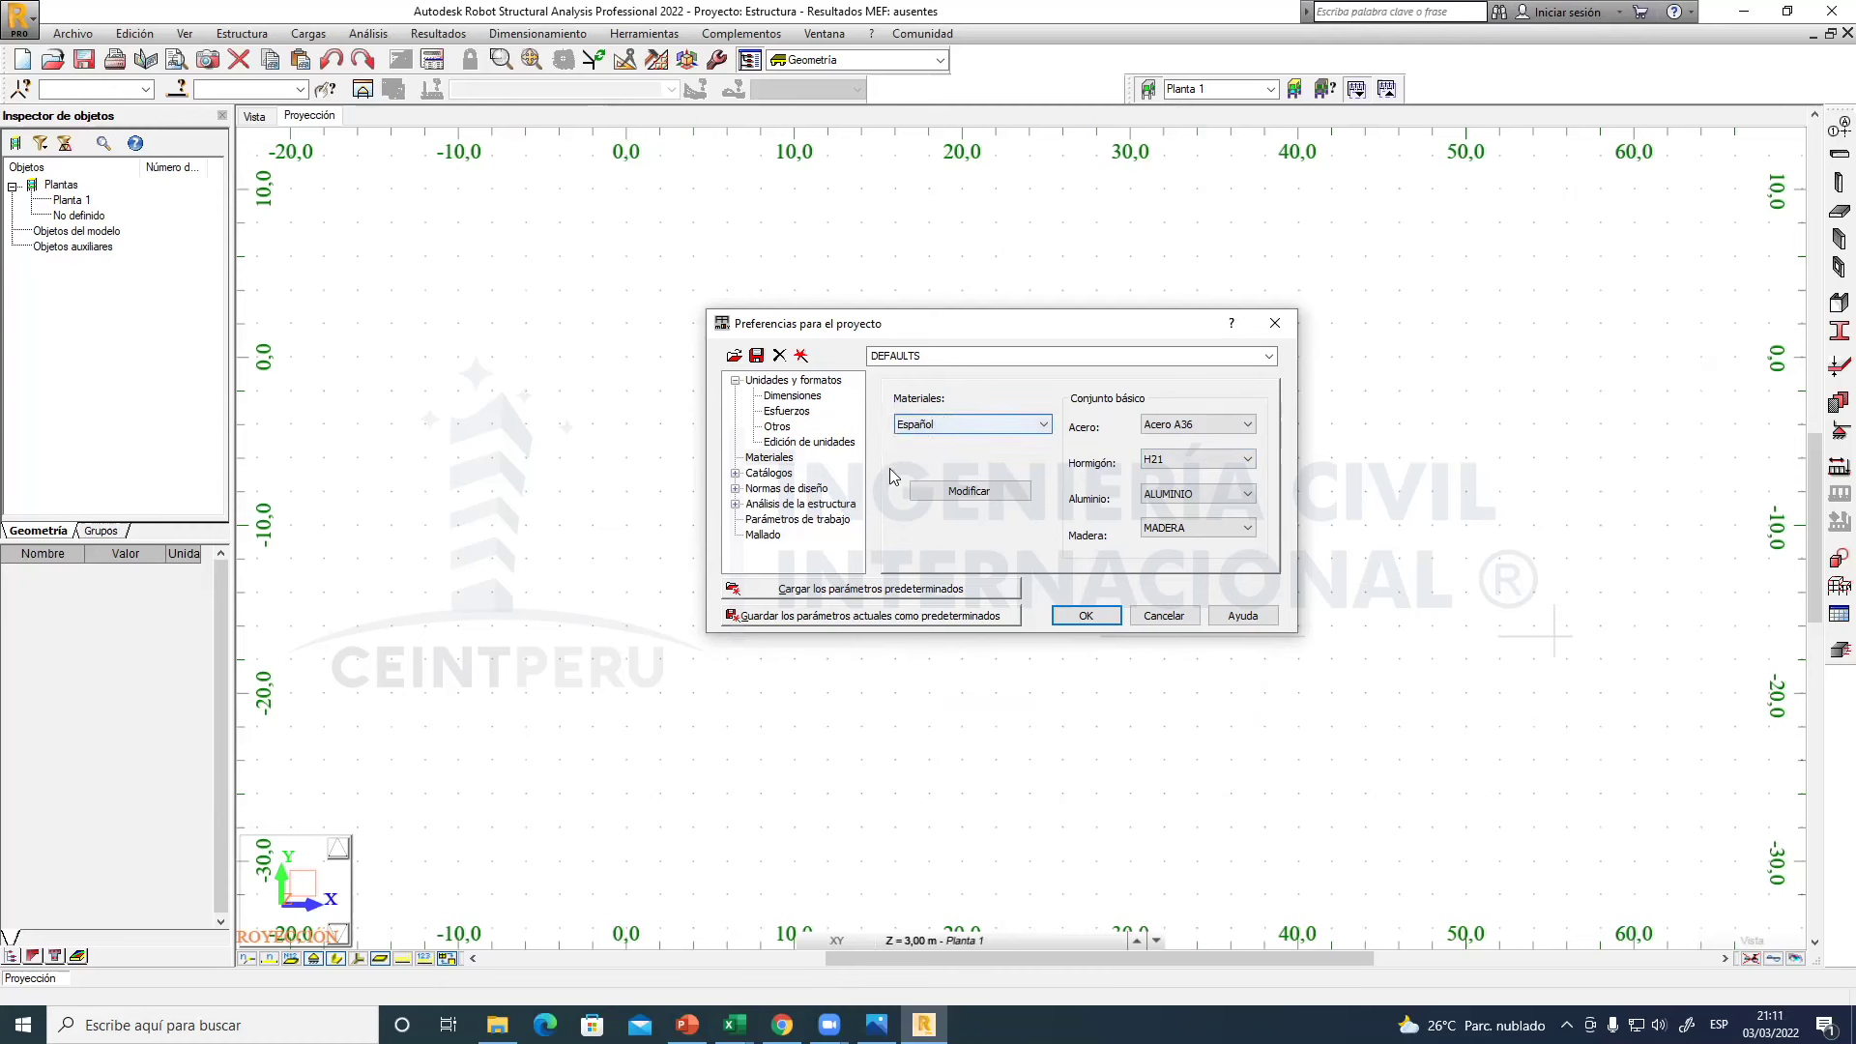
- Open the material definitions and review the steel, concrete, aluminium, timber and Otros properties, ending on the H21 concrete
{"action": "left_click", "coordinate": [974, 497]}
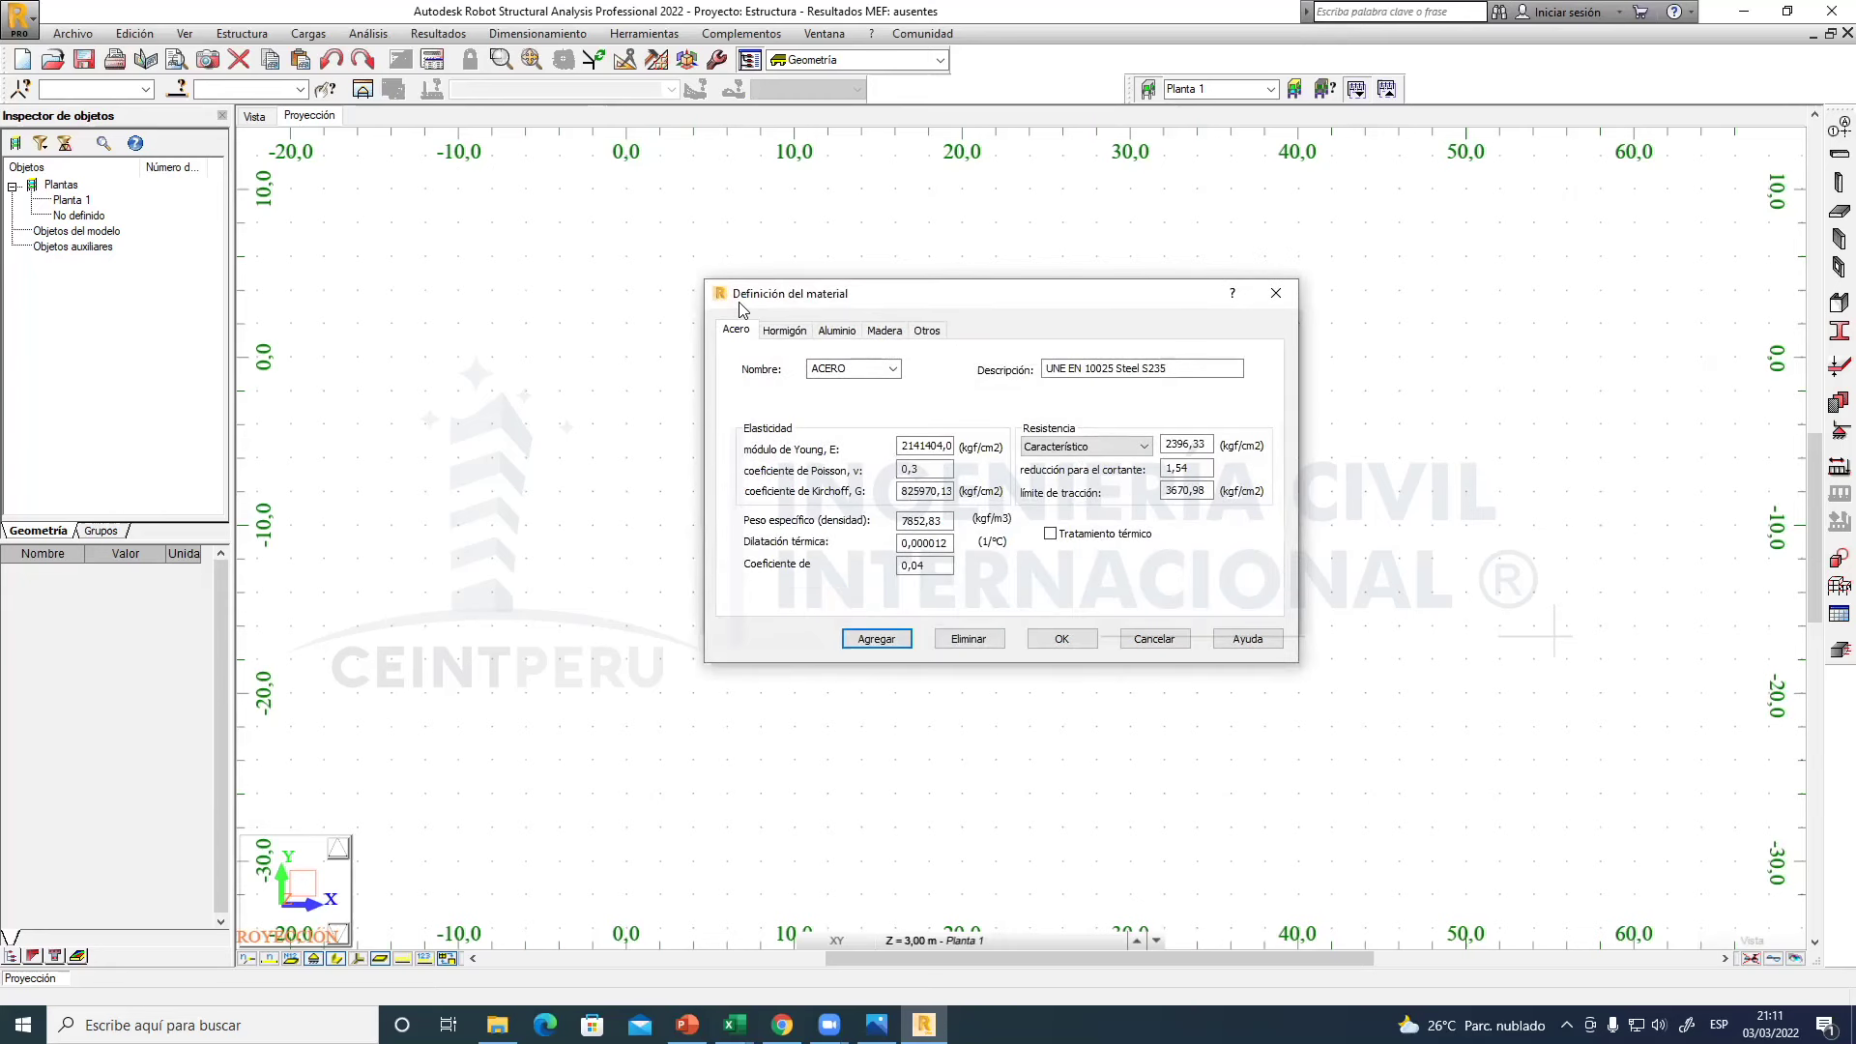
{"action": "left_click", "coordinate": [779, 333]}
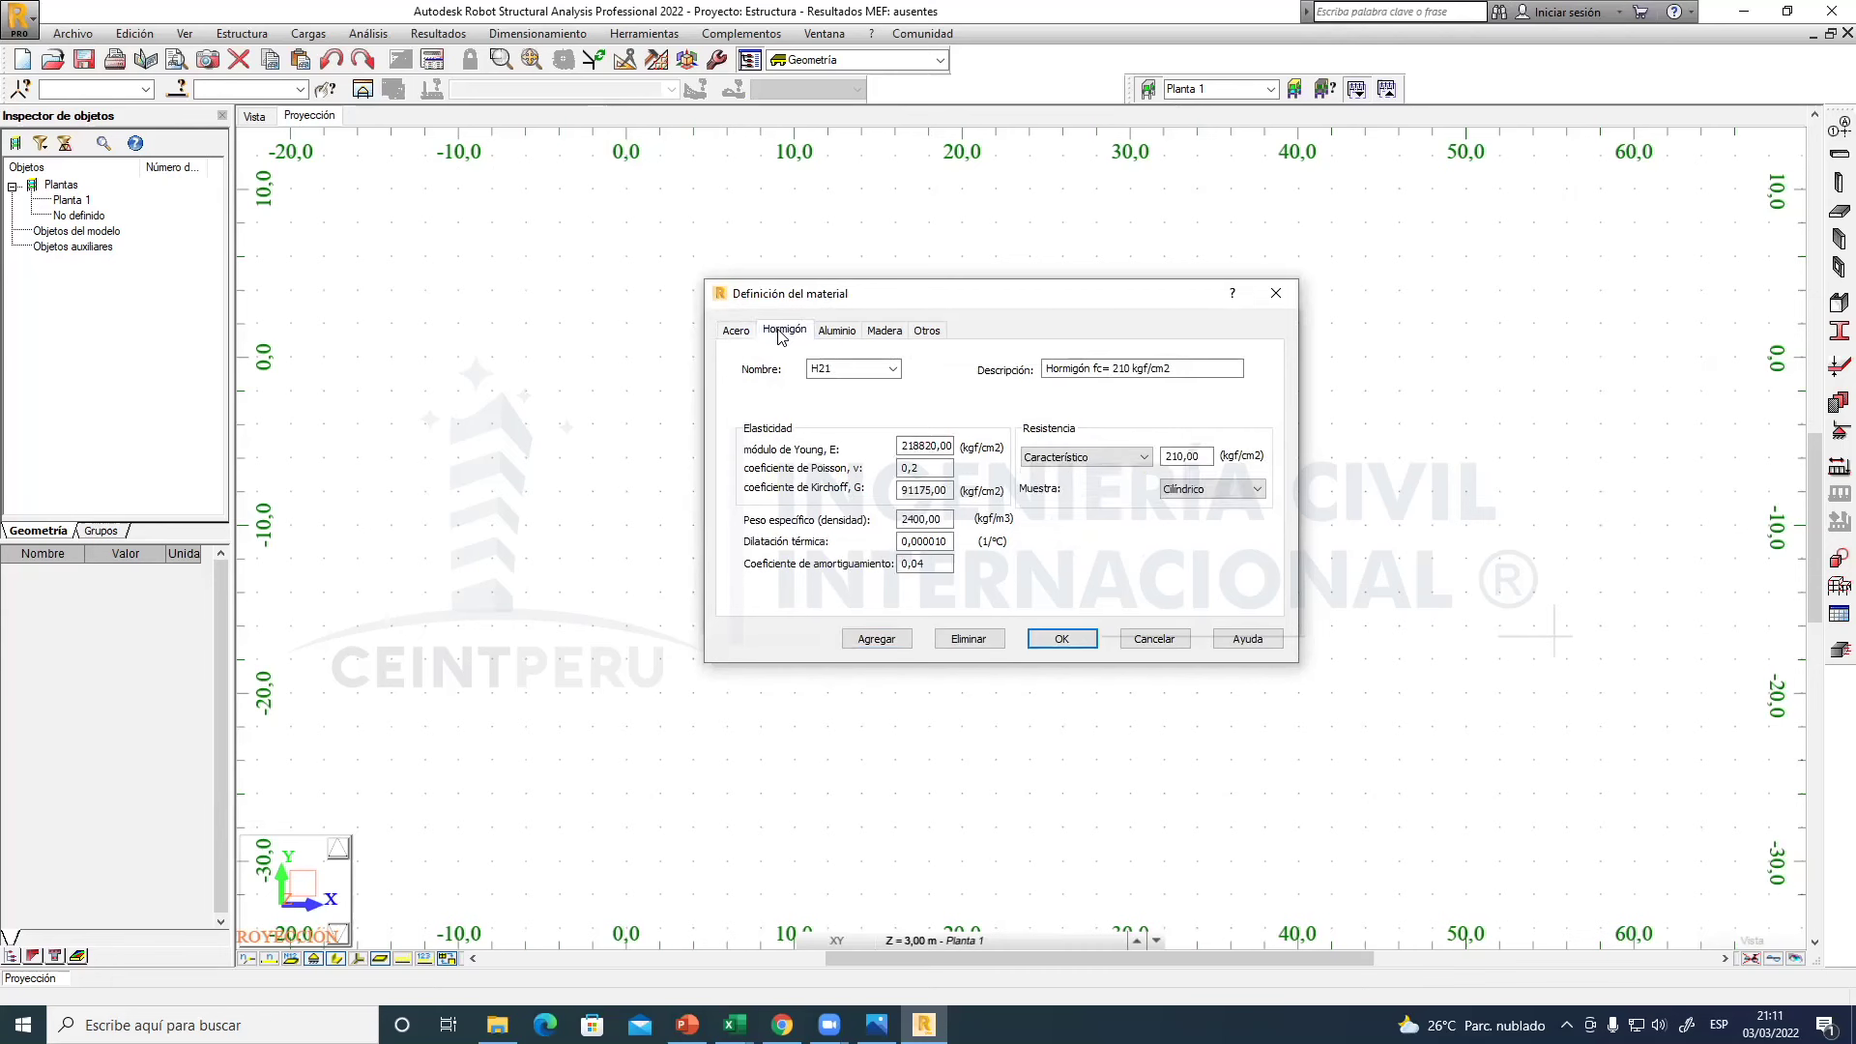
{"action": "left_click", "coordinate": [833, 330]}
{"action": "left_click", "coordinate": [881, 336]}
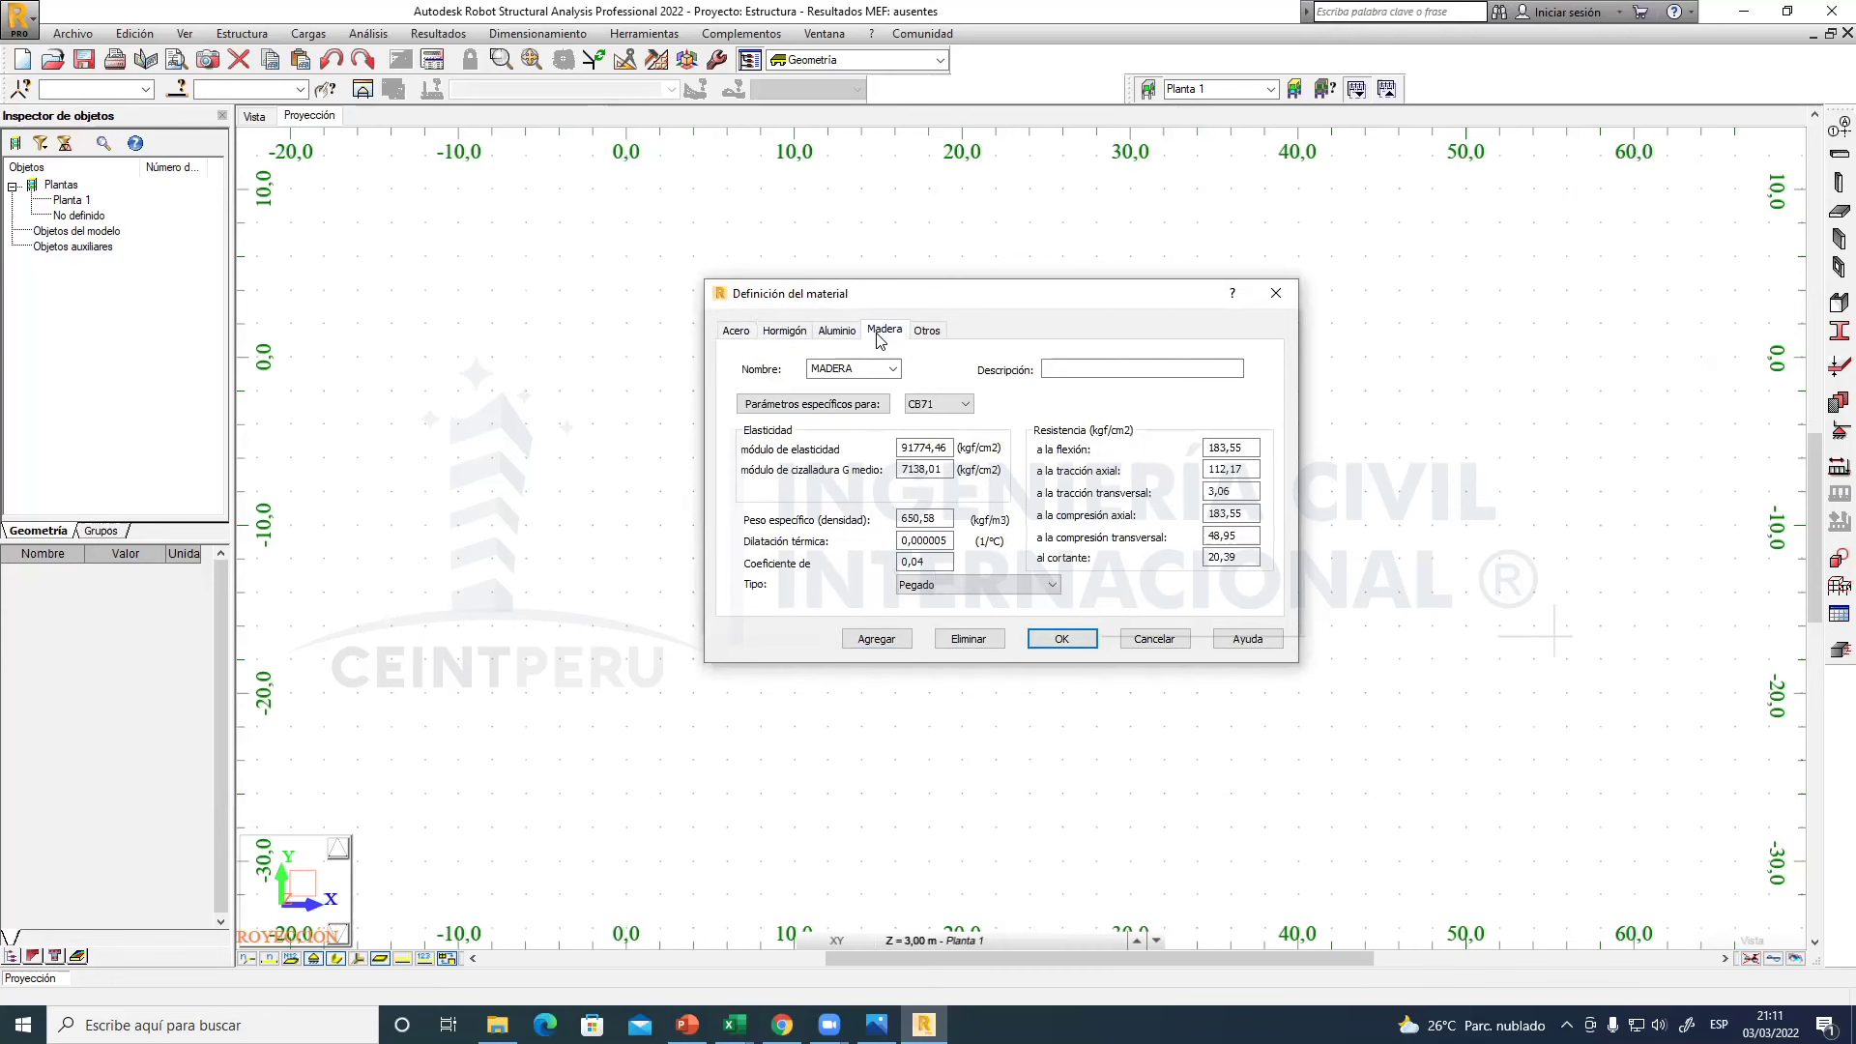
{"action": "left_click", "coordinate": [934, 335]}
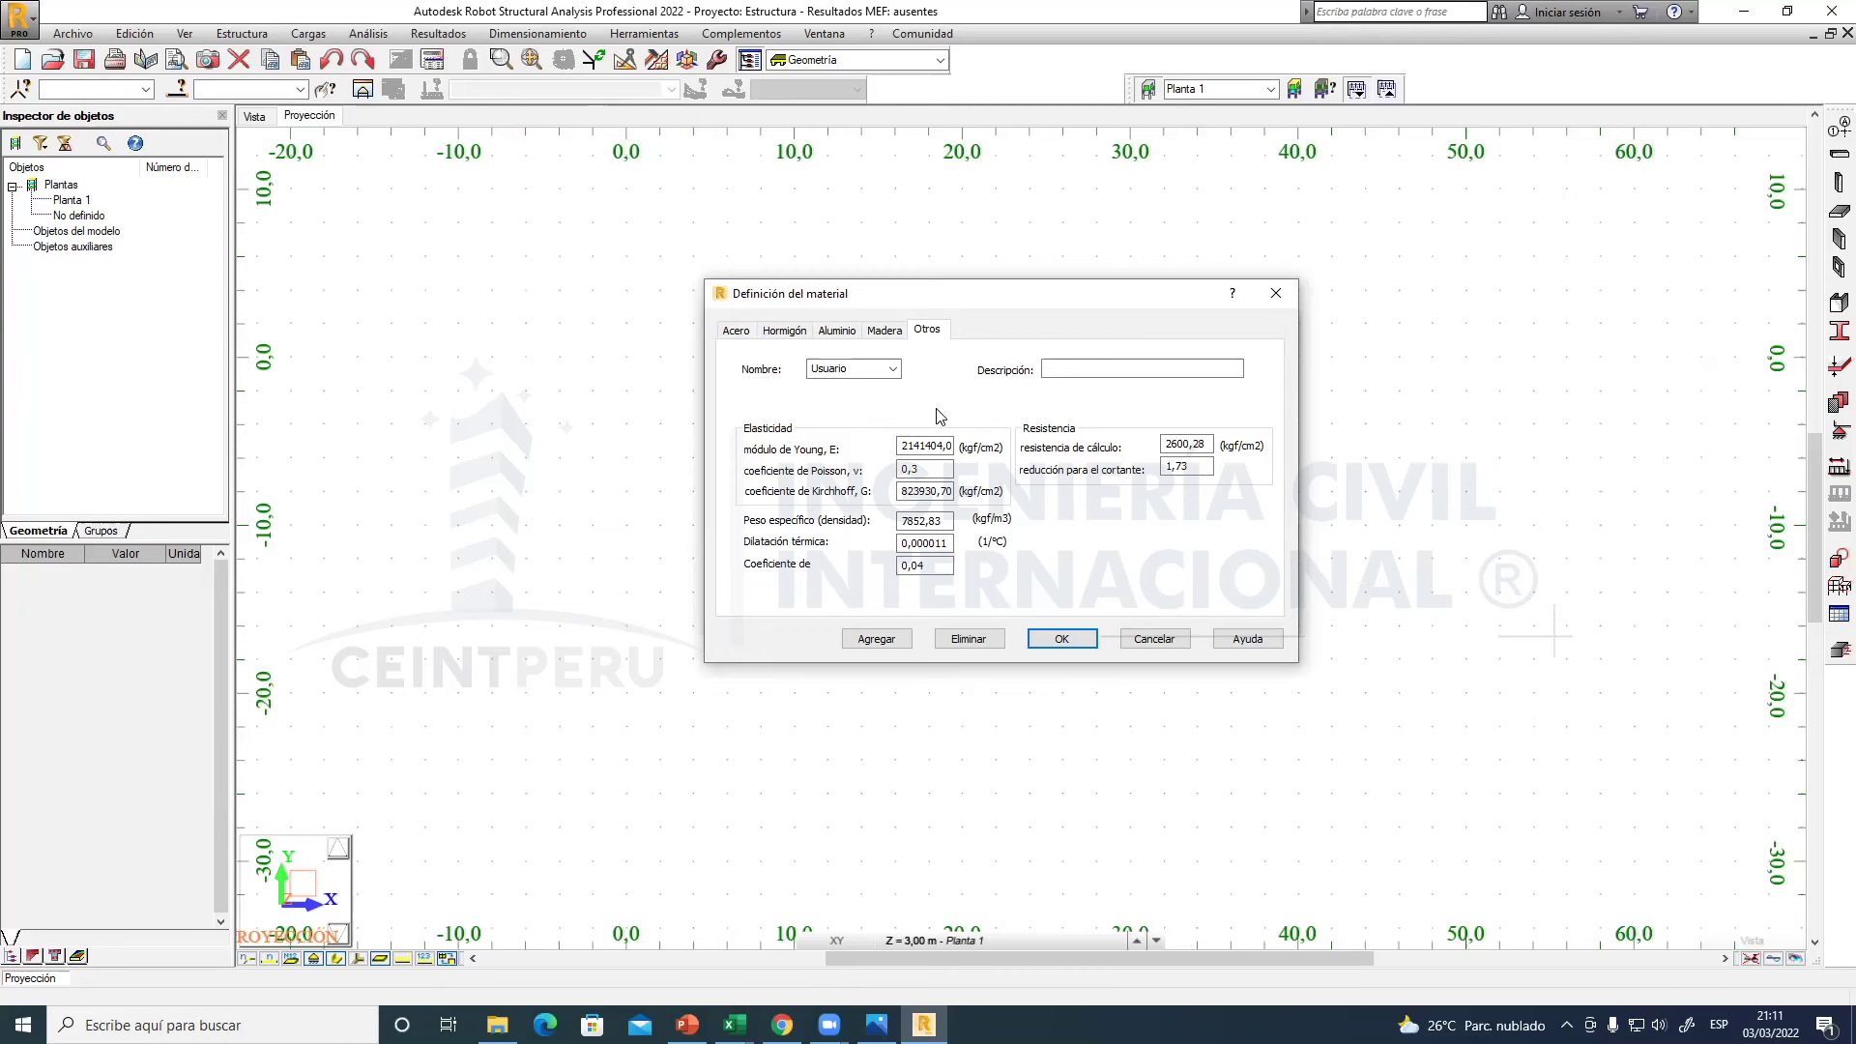
{"action": "left_click_drag", "start_coordinate": [901, 445], "coordinate": [903, 523]}
{"action": "left_click", "coordinate": [837, 331]}
{"action": "left_click", "coordinate": [785, 331]}
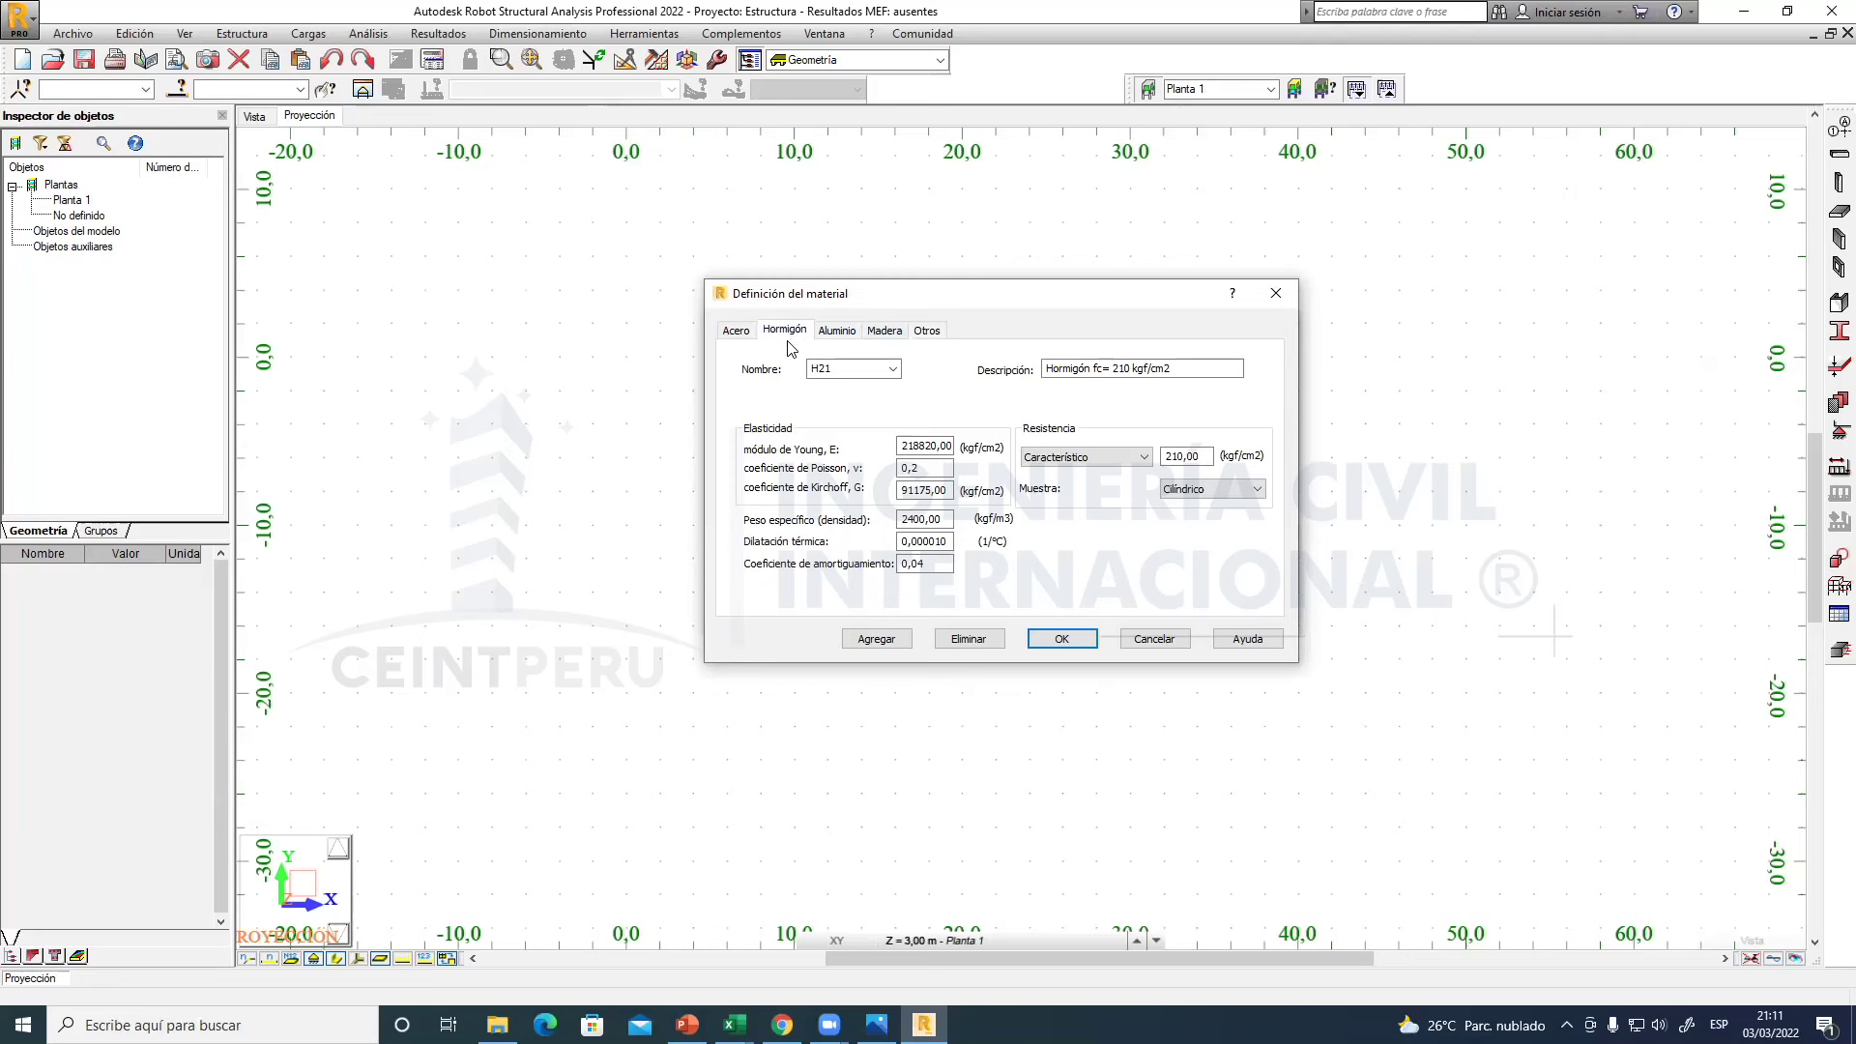
{"action": "left_click_drag", "start_coordinate": [822, 293], "coordinate": [999, 288]}
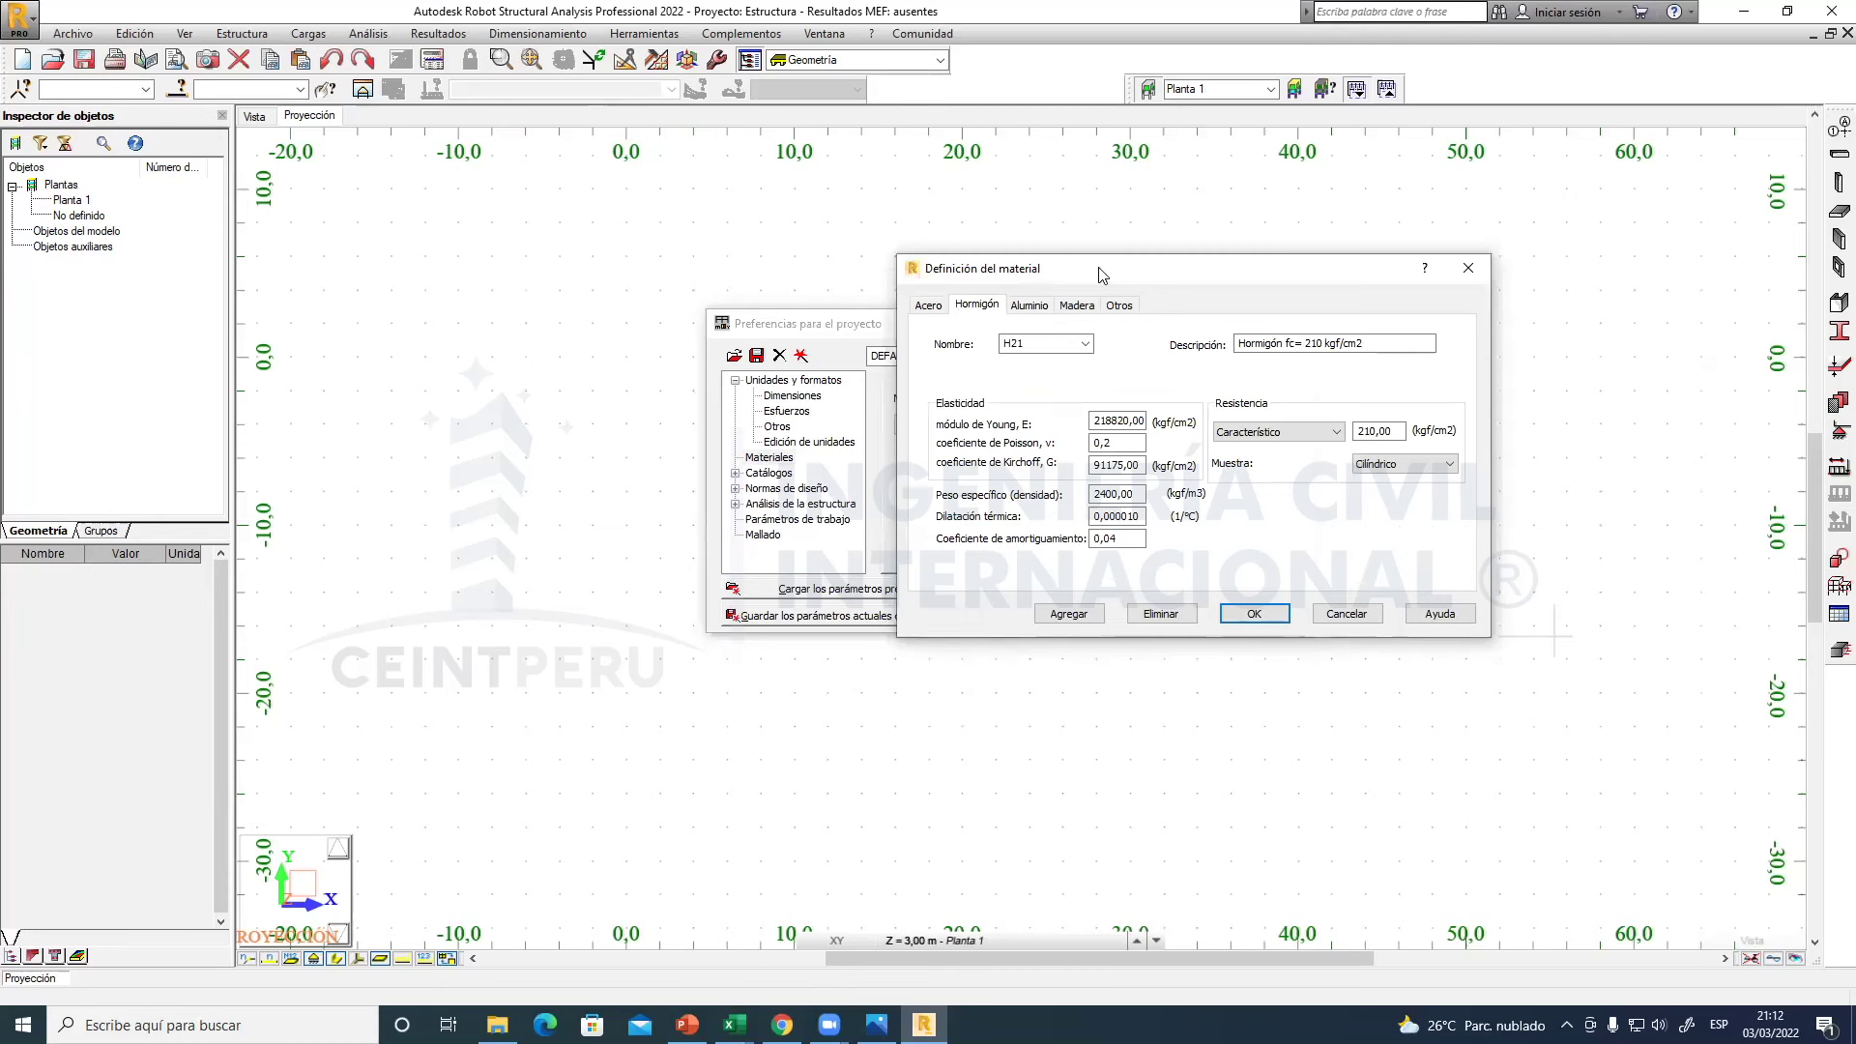
{"action": "left_click_drag", "start_coordinate": [1090, 286], "coordinate": [1005, 316]}
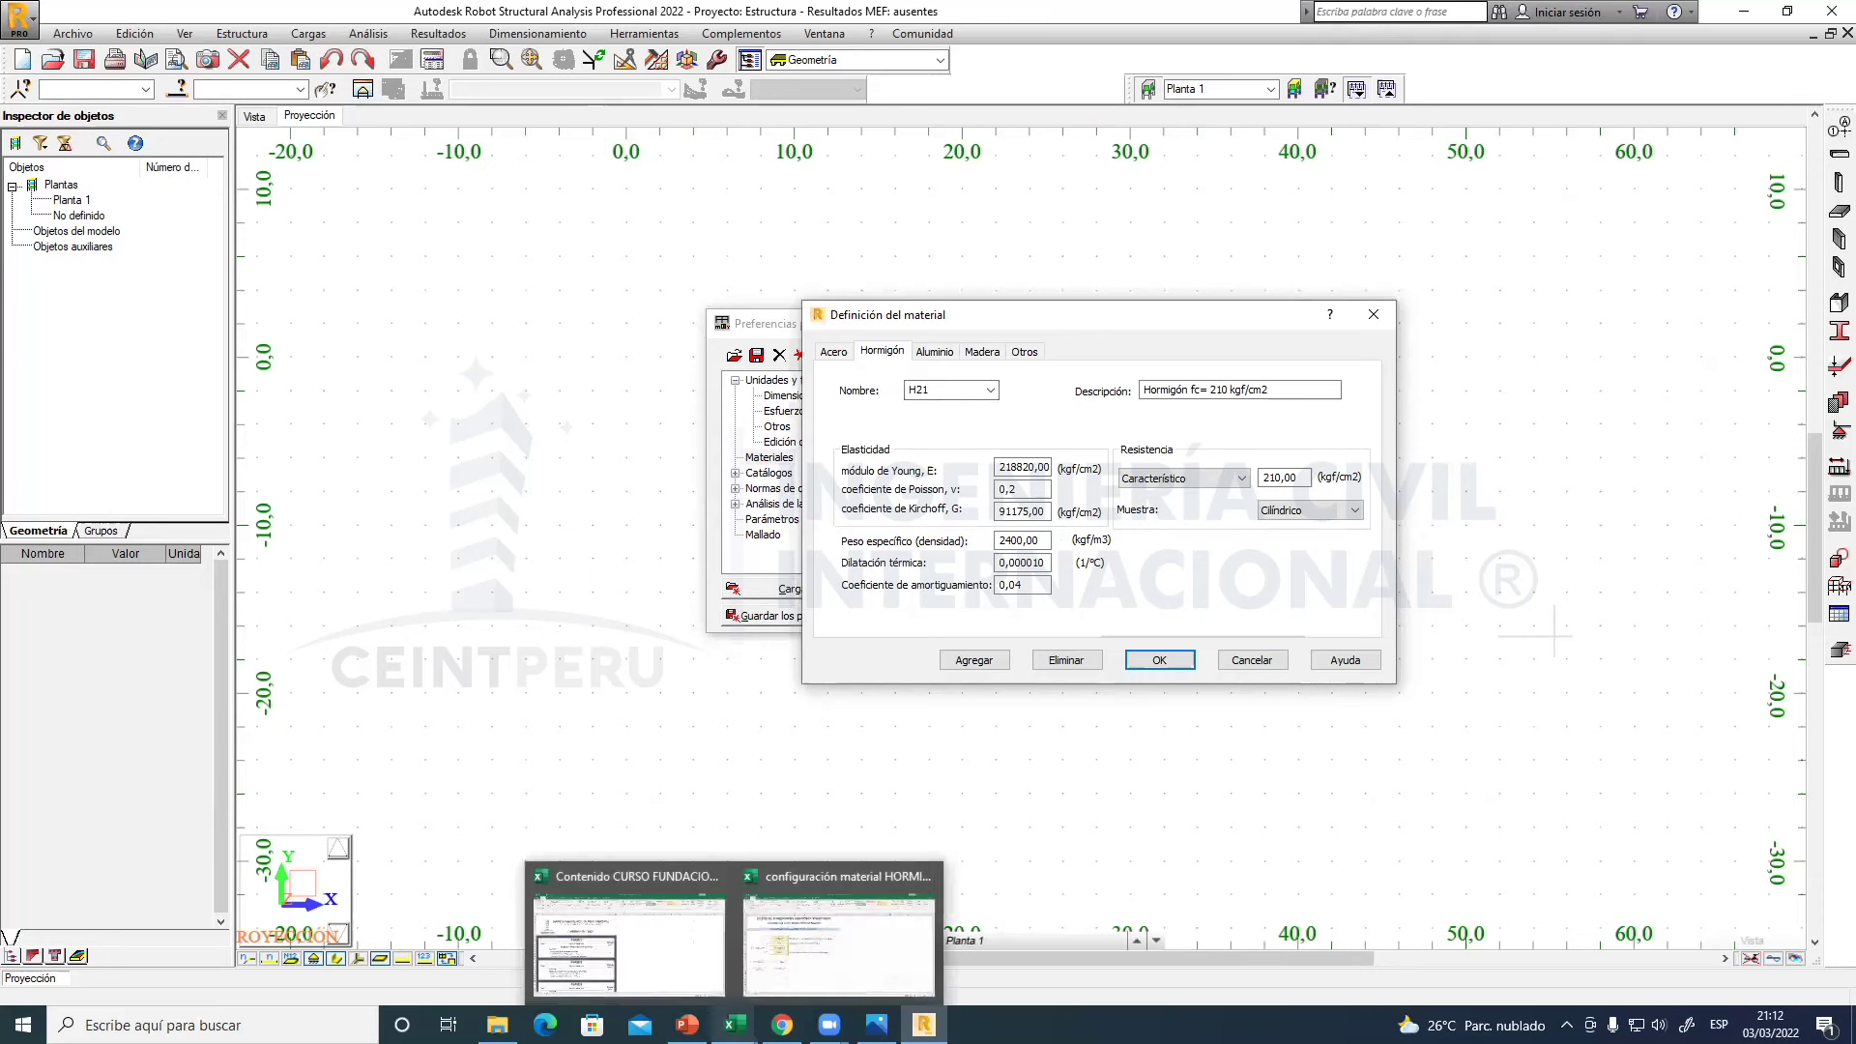
- Switch to the Excel workbook configuración material HORMIGÓN
{"action": "left_click", "coordinate": [735, 1024]}
{"action": "left_click", "coordinate": [788, 962]}
{"action": "left_click", "coordinate": [583, 683]}
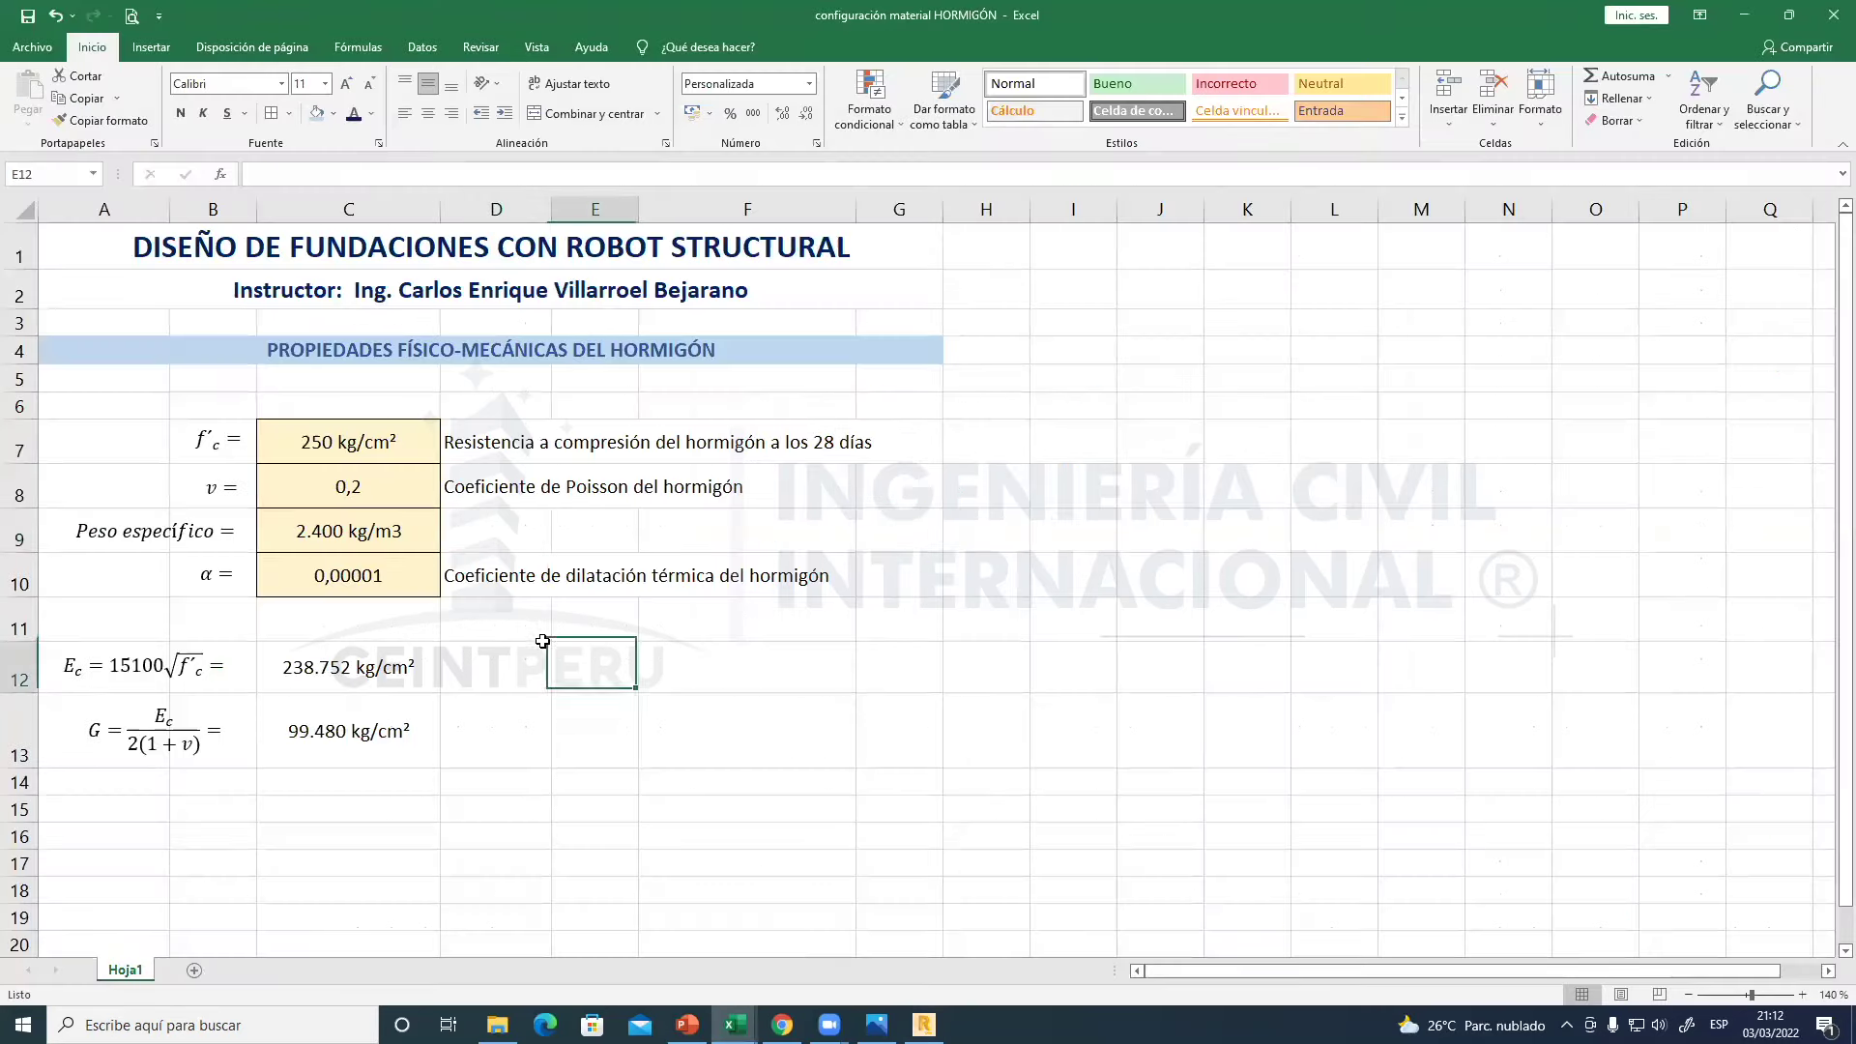
- Set the concrete compressive strength f'c in C7 to 210 kg/cm²
{"action": "left_click", "coordinate": [370, 455]}
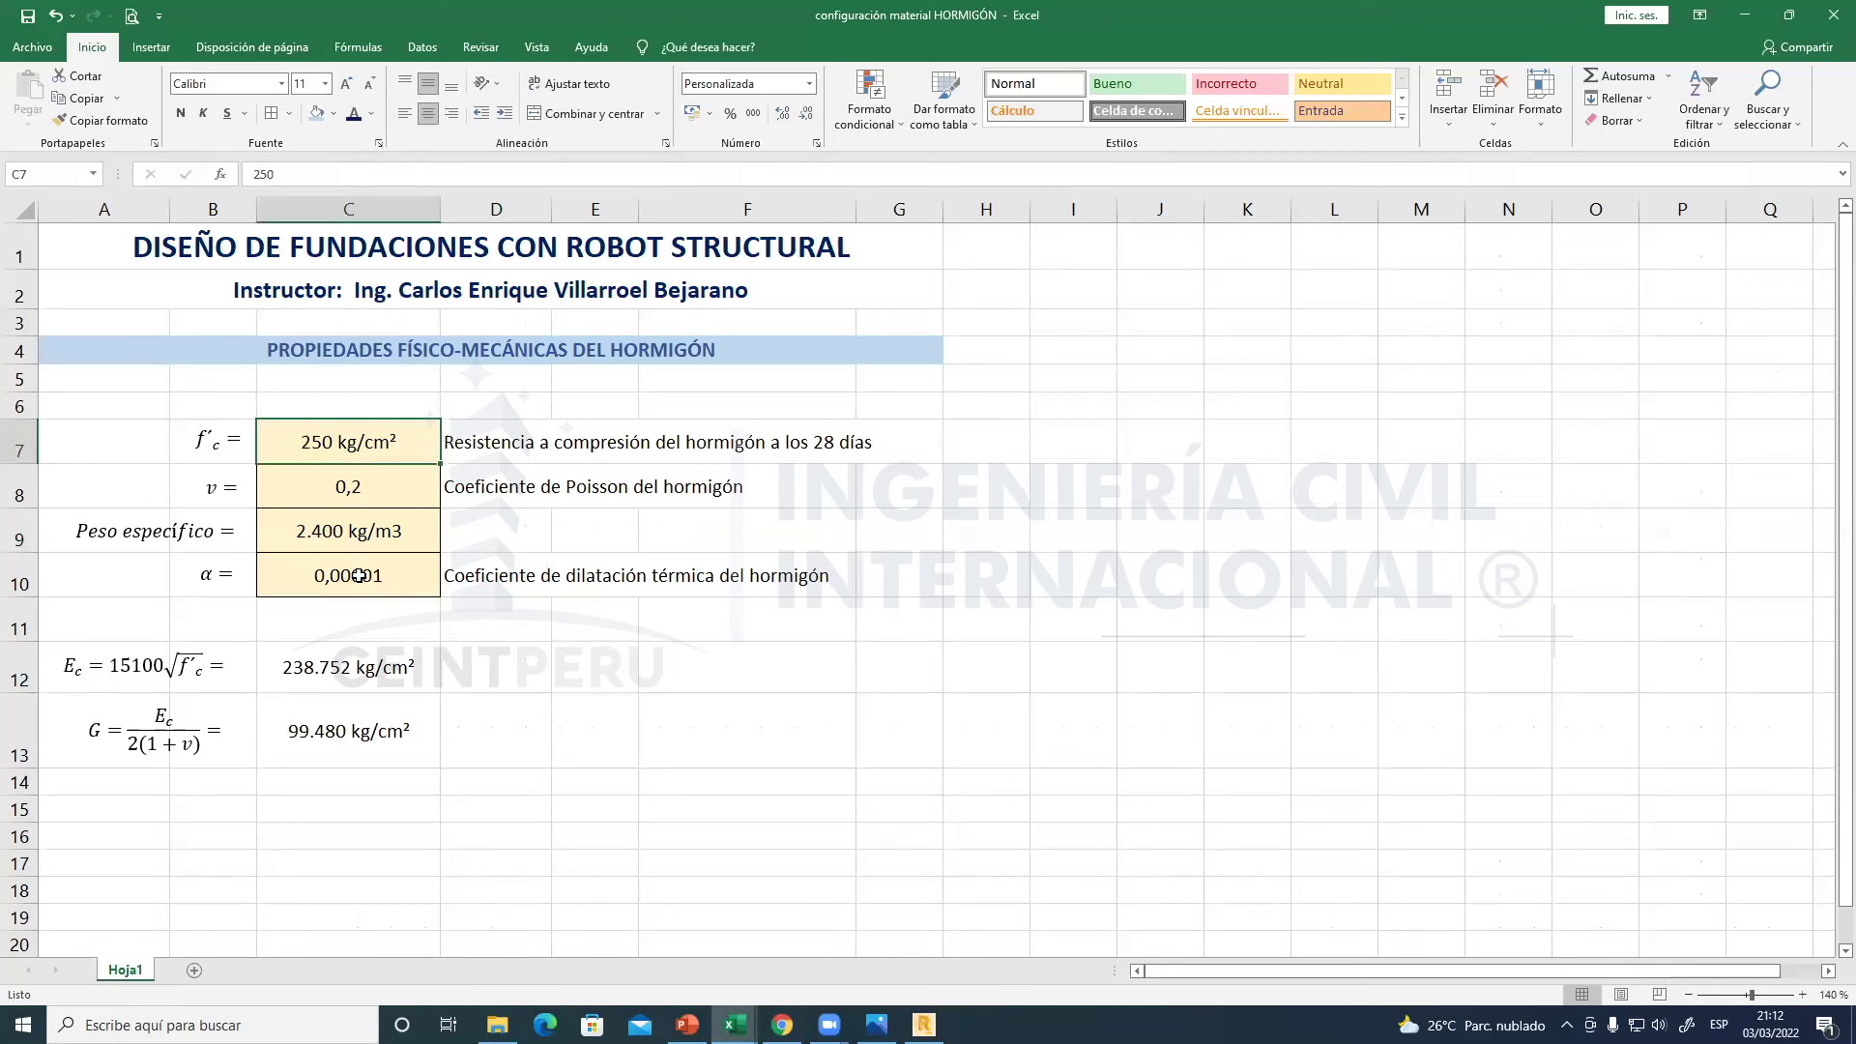
{"action": "type", "text": "210"}
{"action": "key", "text": "Return"}
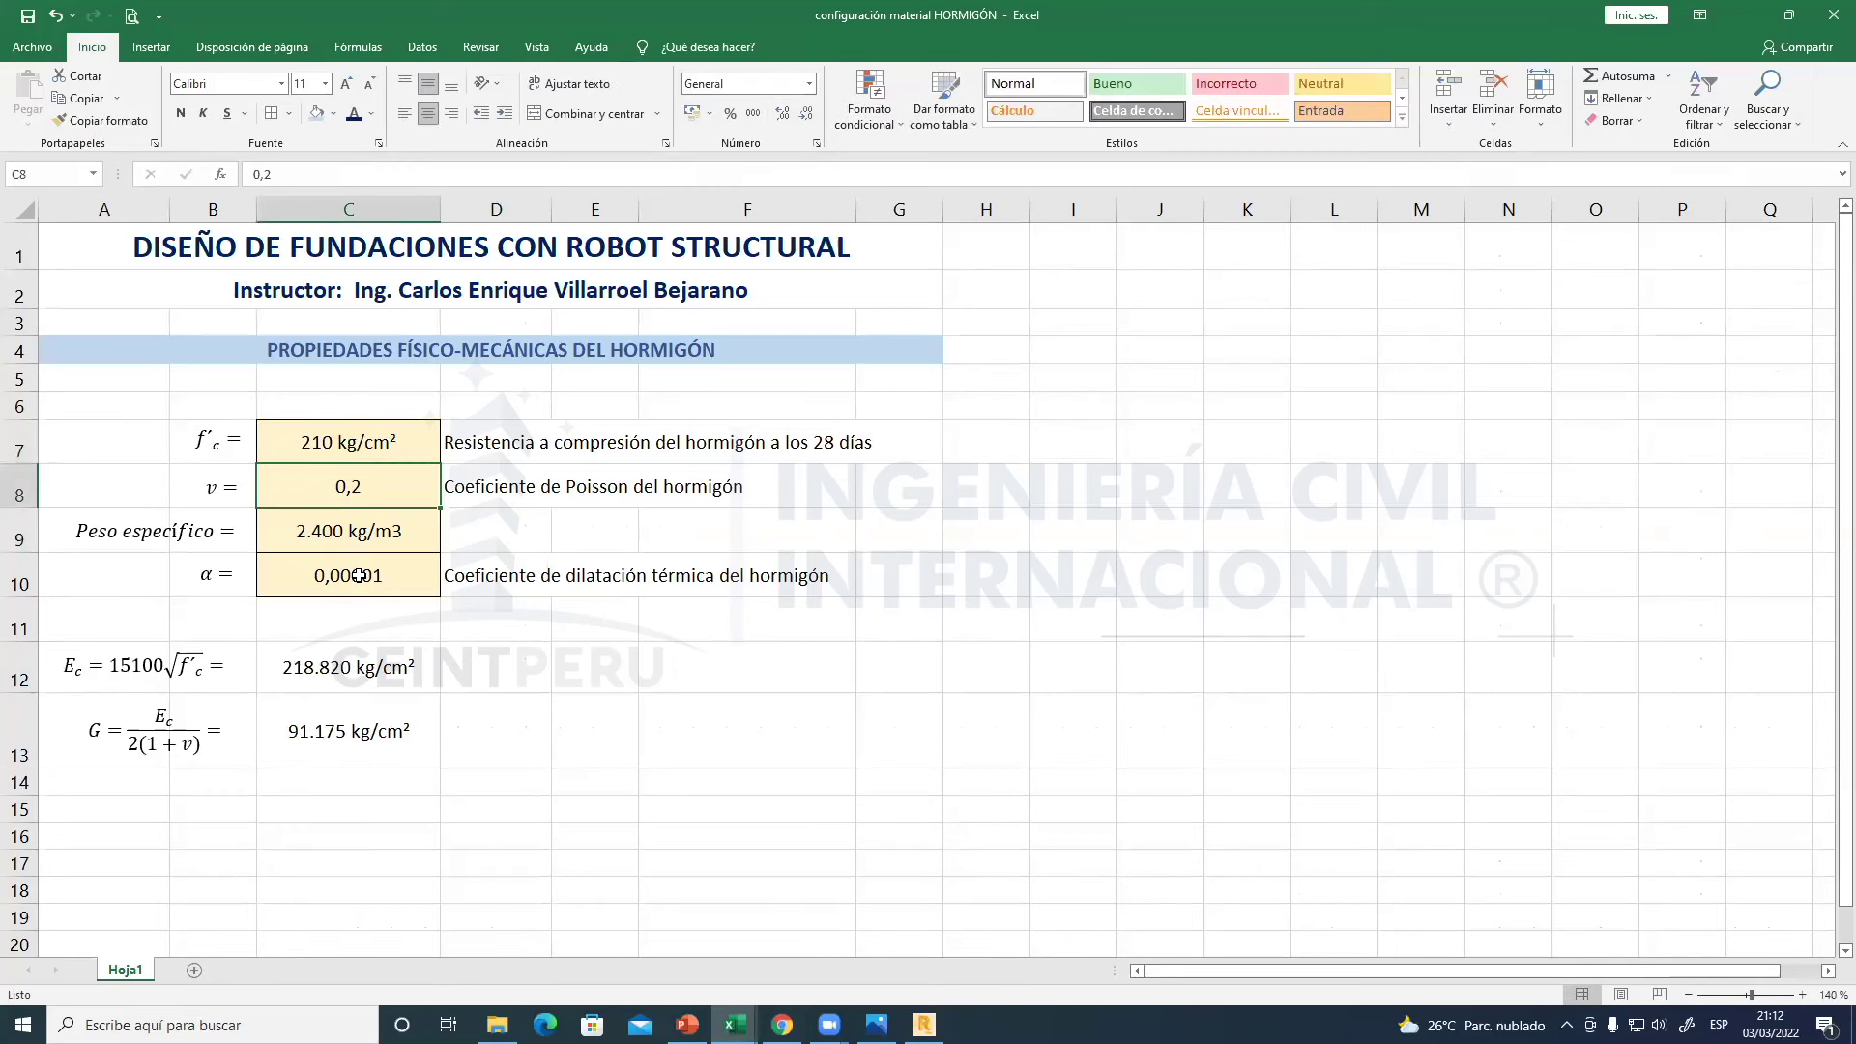
- Check the concrete input properties in C7:C10 and set the compressive strength f'c to 250 kg/cm²
{"action": "left_click", "coordinate": [343, 440]}
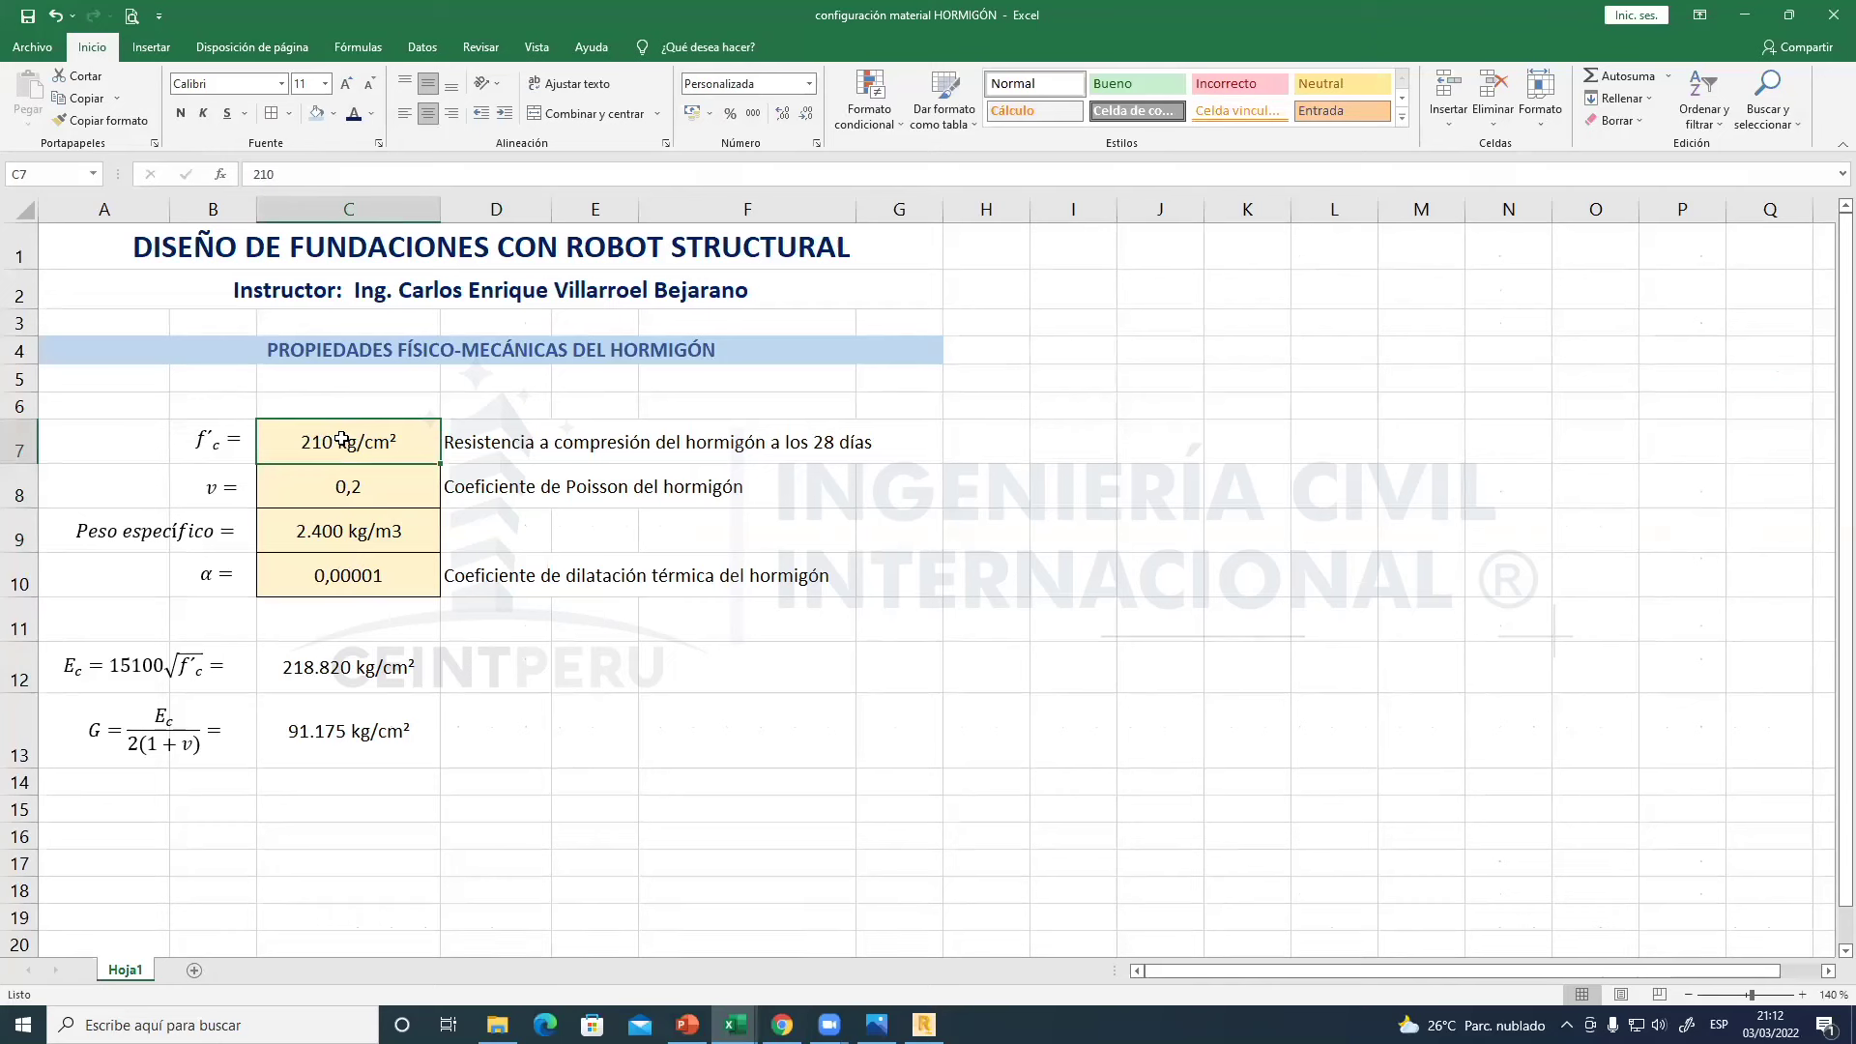
{"action": "left_click", "coordinate": [346, 491]}
{"action": "left_click", "coordinate": [333, 528]}
{"action": "left_click", "coordinate": [334, 570]}
{"action": "left_click", "coordinate": [349, 522]}
{"action": "left_click", "coordinate": [350, 483]}
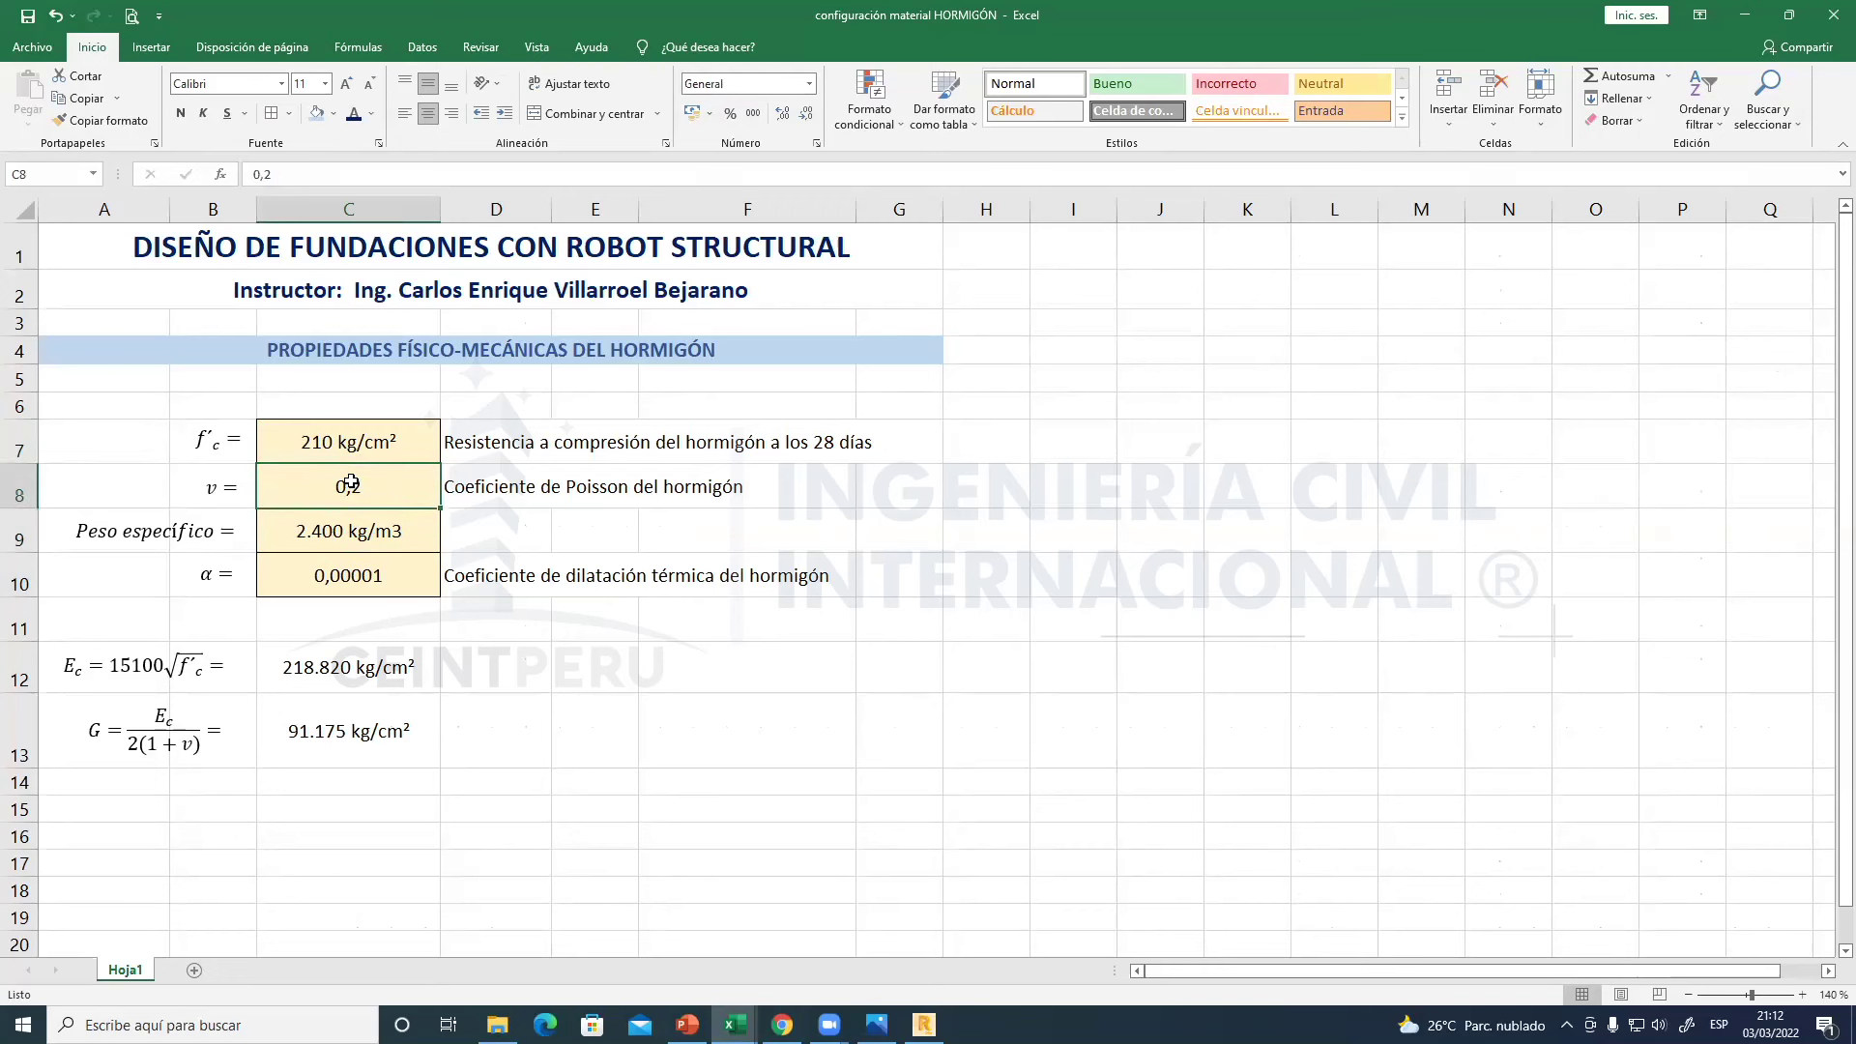
{"action": "left_click", "coordinate": [353, 444]}
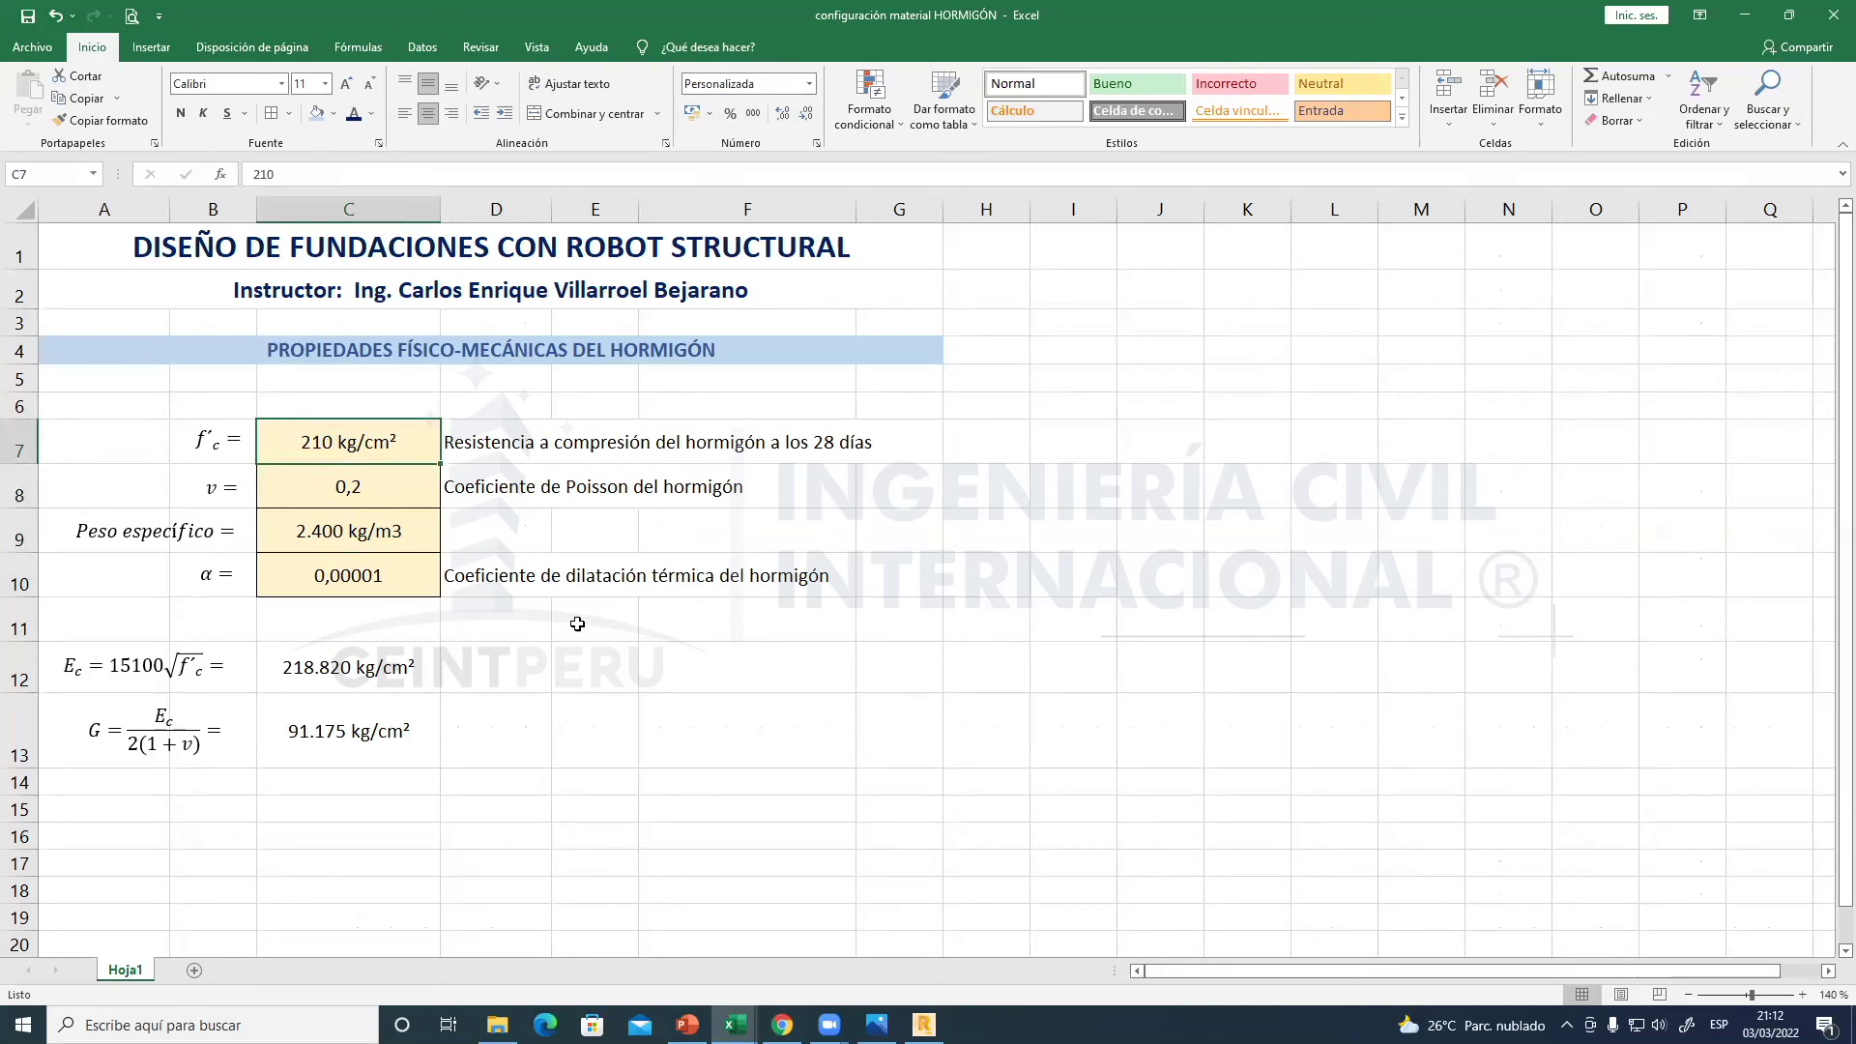
{"action": "type", "text": "250"}
{"action": "key", "text": "Return"}
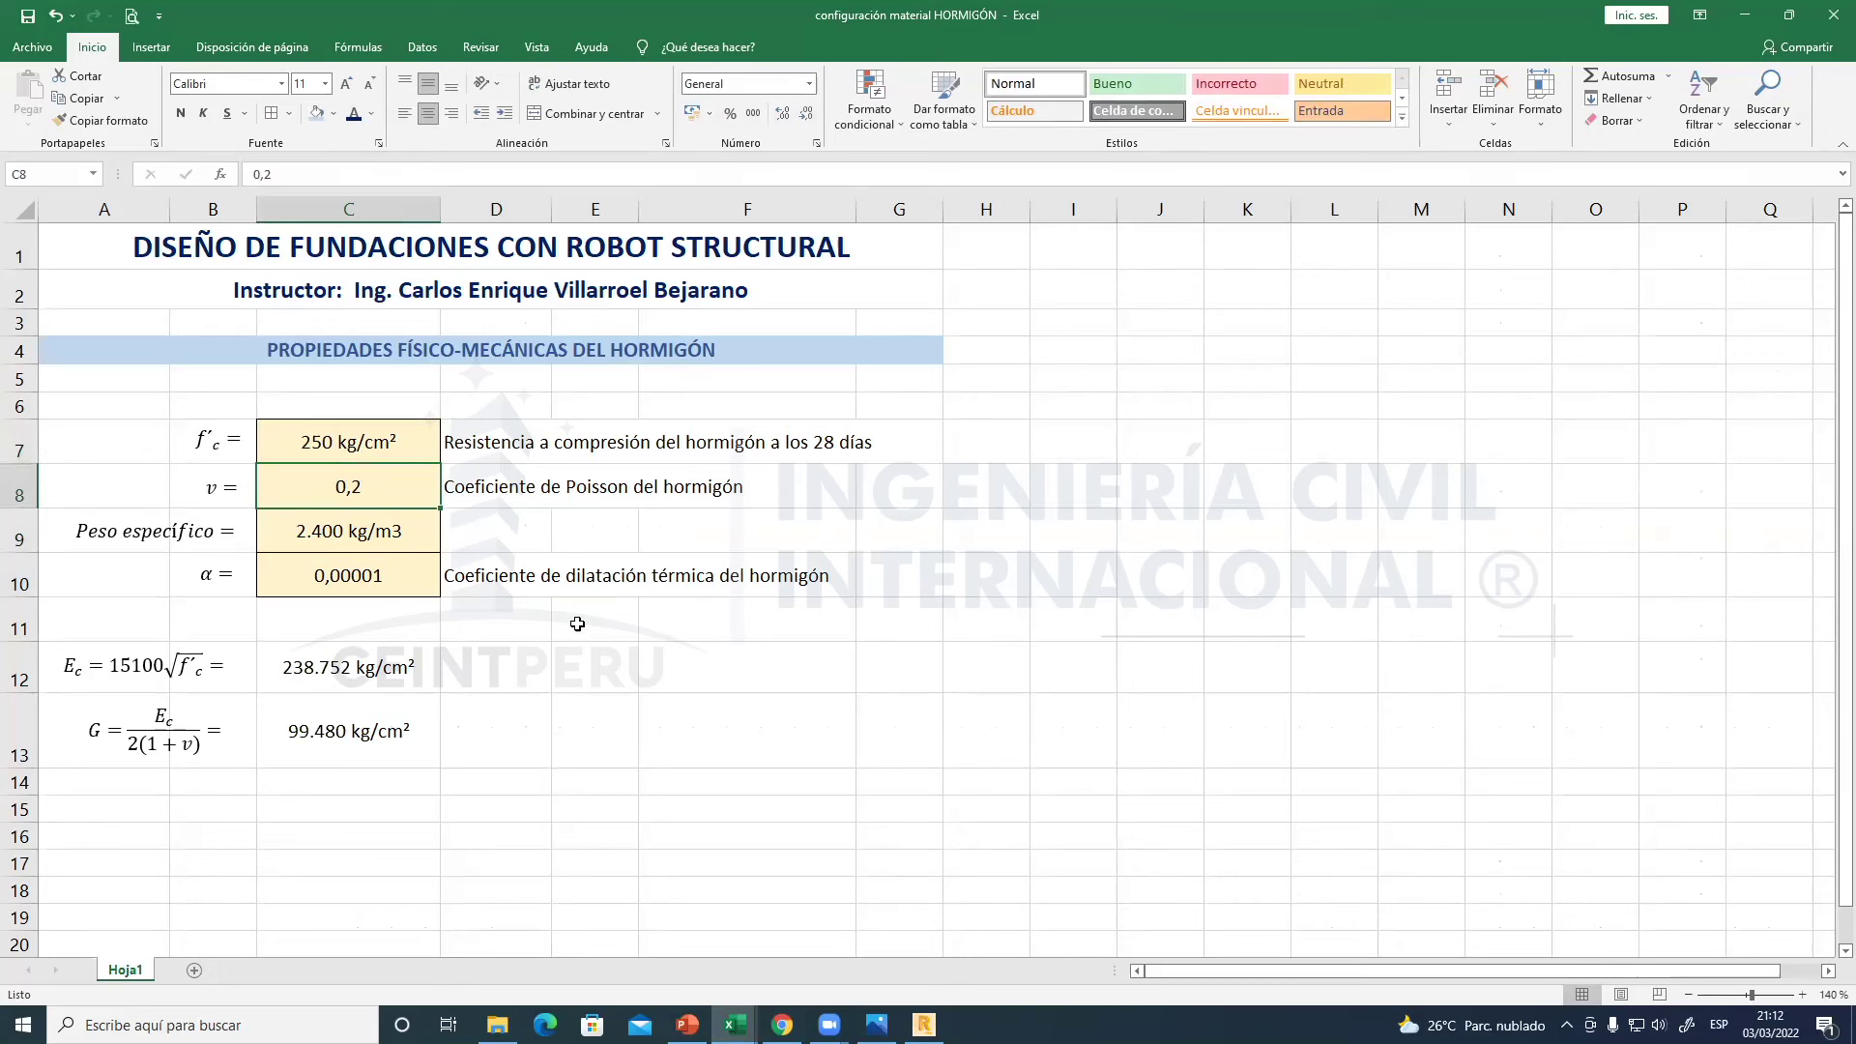
{"action": "left_click", "coordinate": [373, 448]}
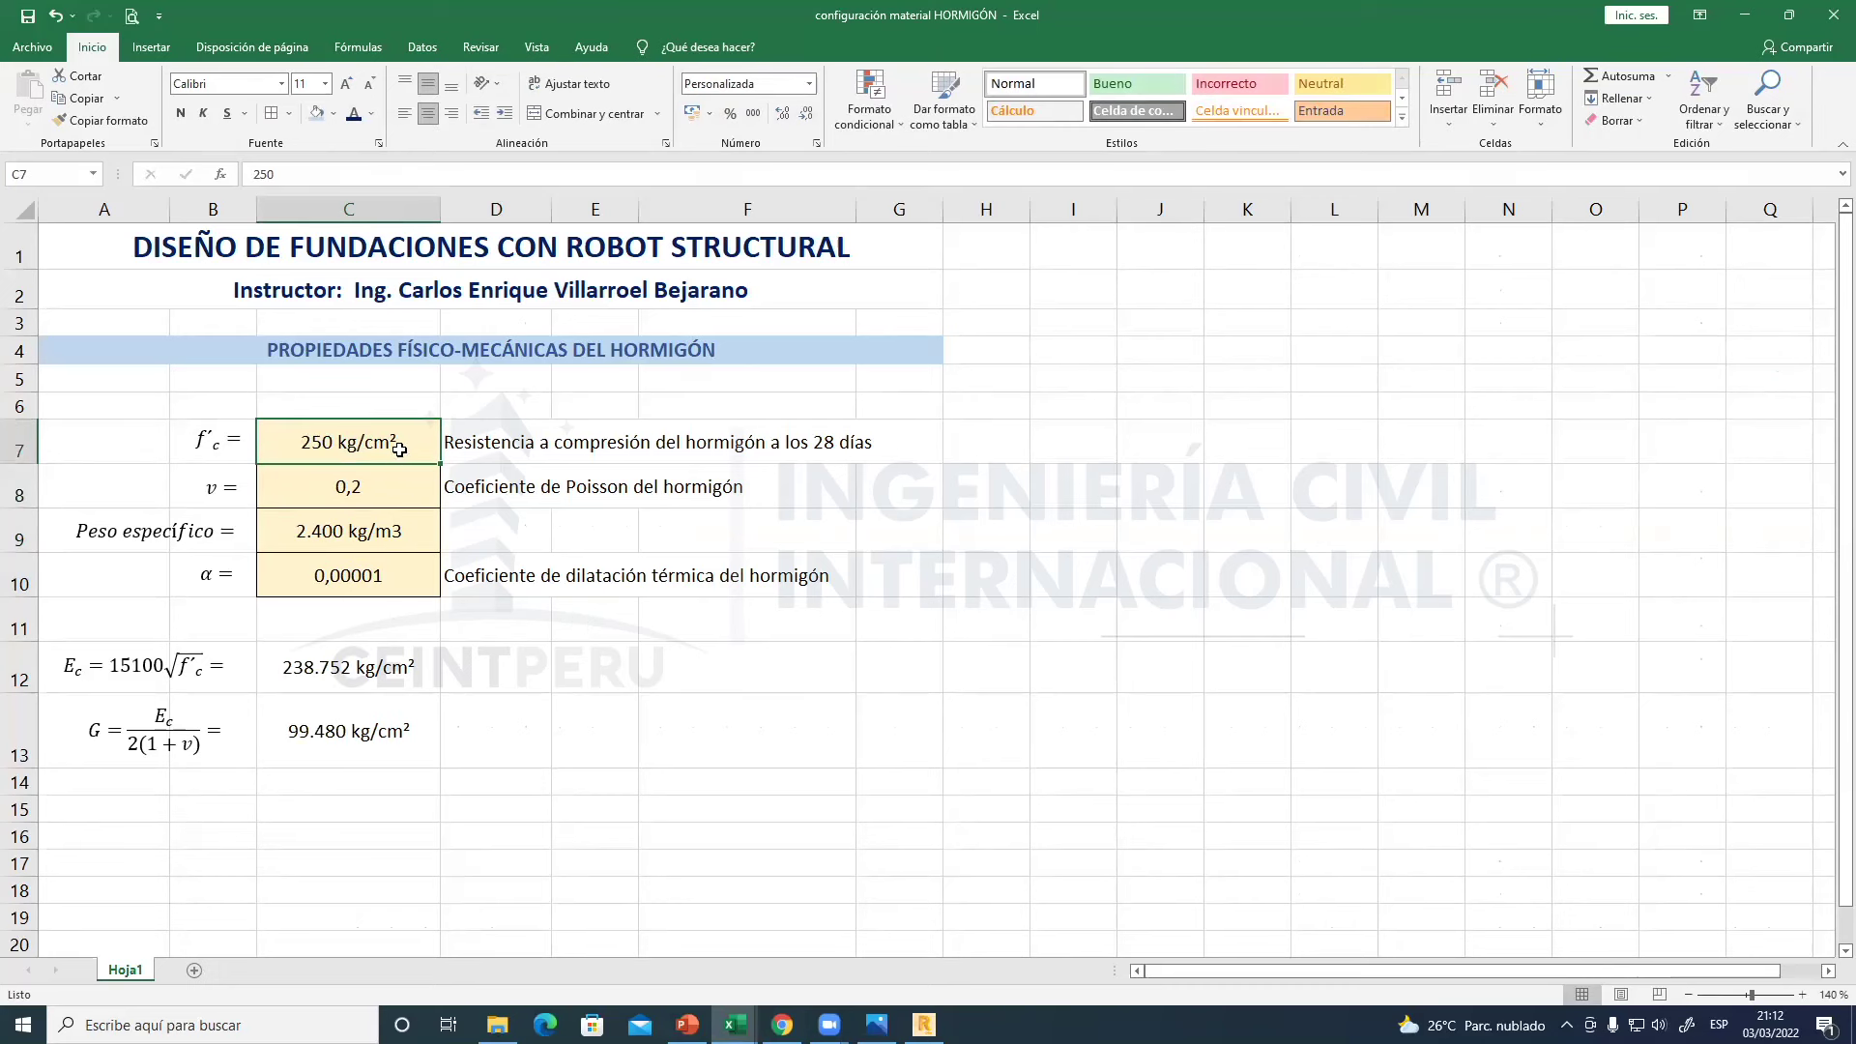
{"action": "mouse_move", "coordinate": [414, 443]}
{"action": "left_mouse_down"}
{"action": "mouse_move", "coordinate": [757, 442]}
{"action": "mouse_move", "coordinate": [405, 455]}
{"action": "left_mouse_up"}
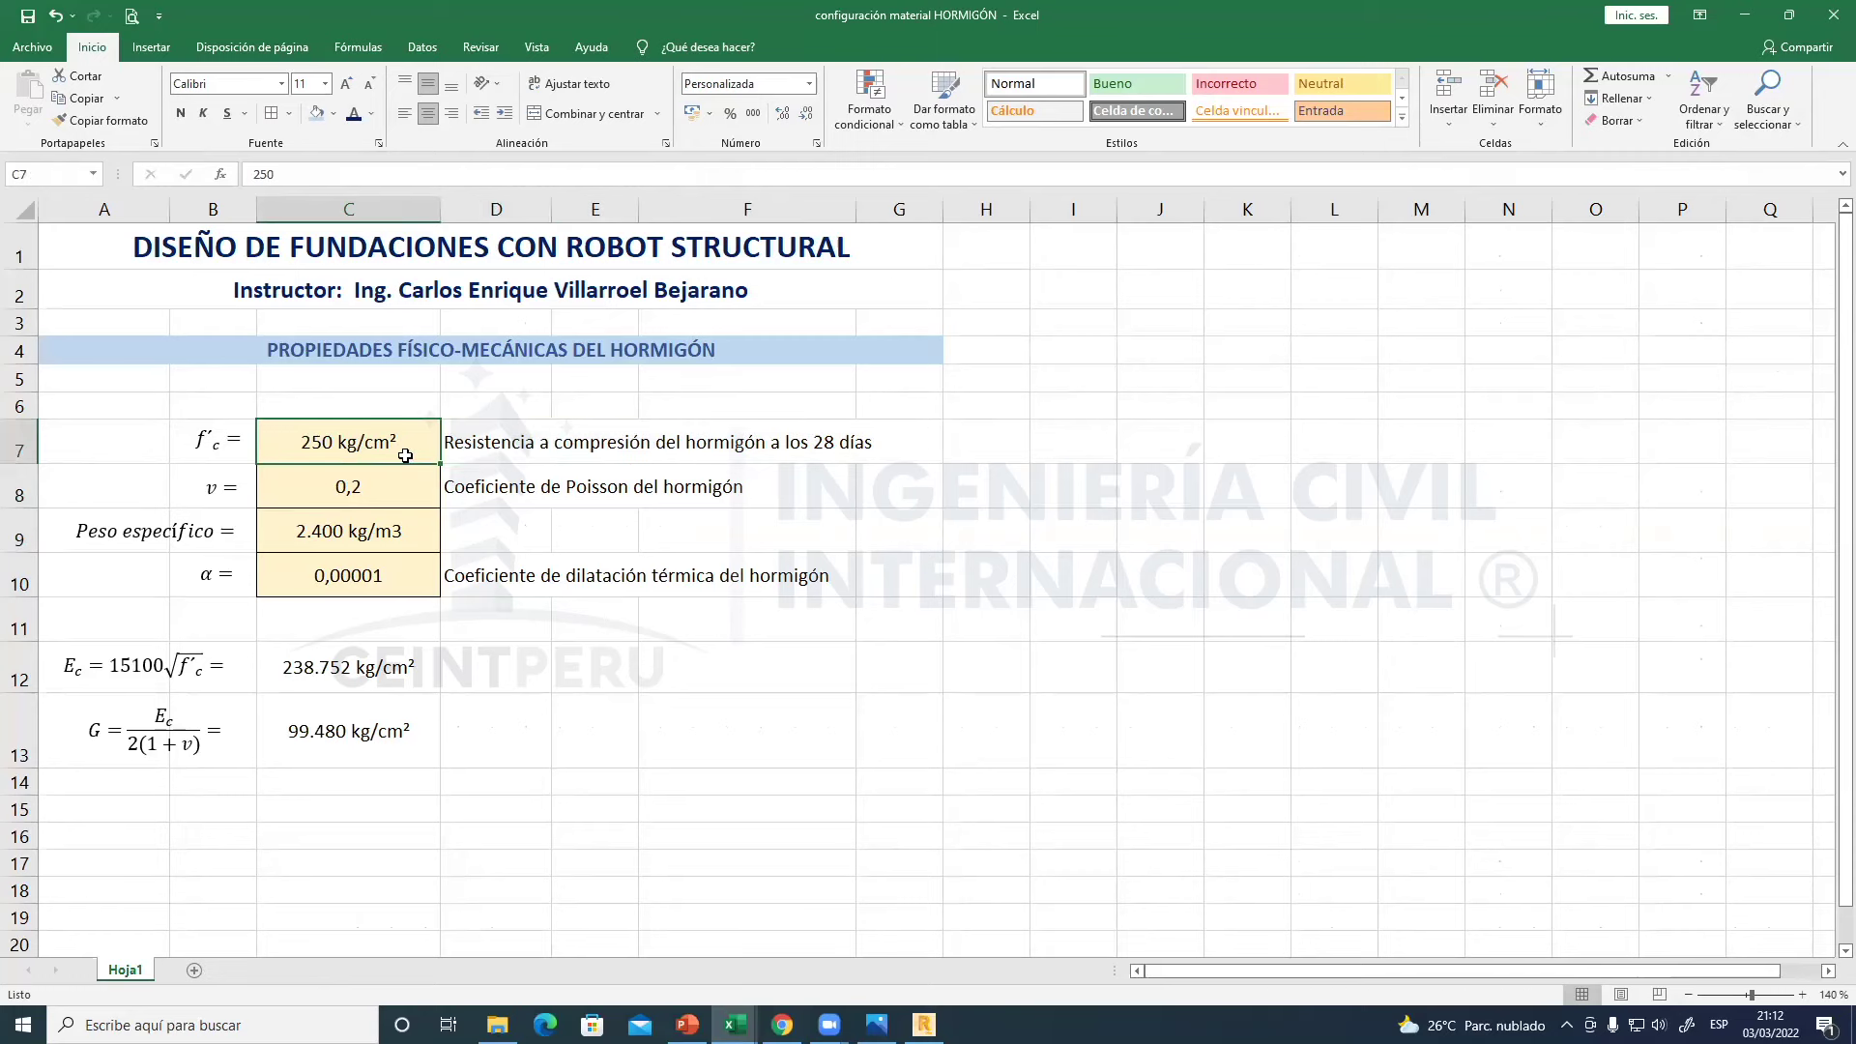
- Enlarge the sheet view to 170% and save the workbook
{"action": "left_click", "coordinate": [1802, 995]}
{"action": "left_click", "coordinate": [1802, 995]}
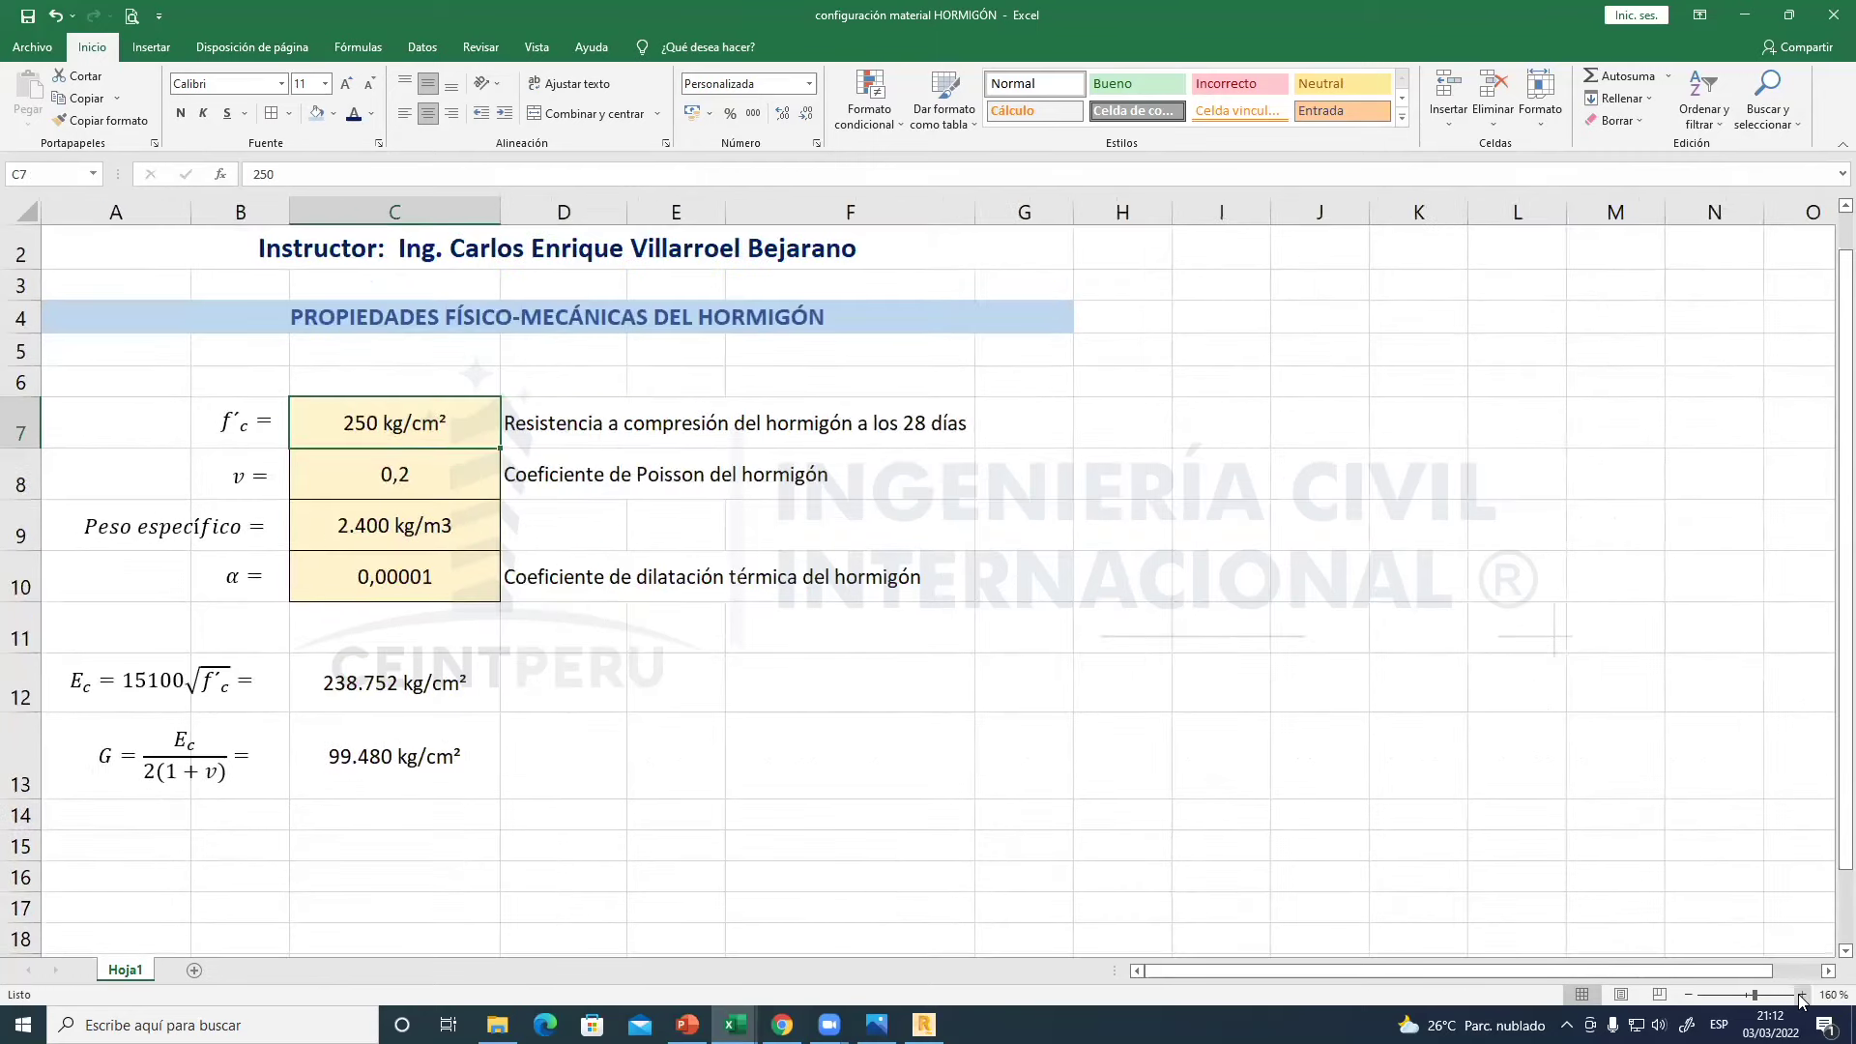
{"action": "left_click", "coordinate": [1802, 995]}
{"action": "scroll", "coordinate": [1417, 800], "scroll_direction": "up", "scroll_amount": 1}
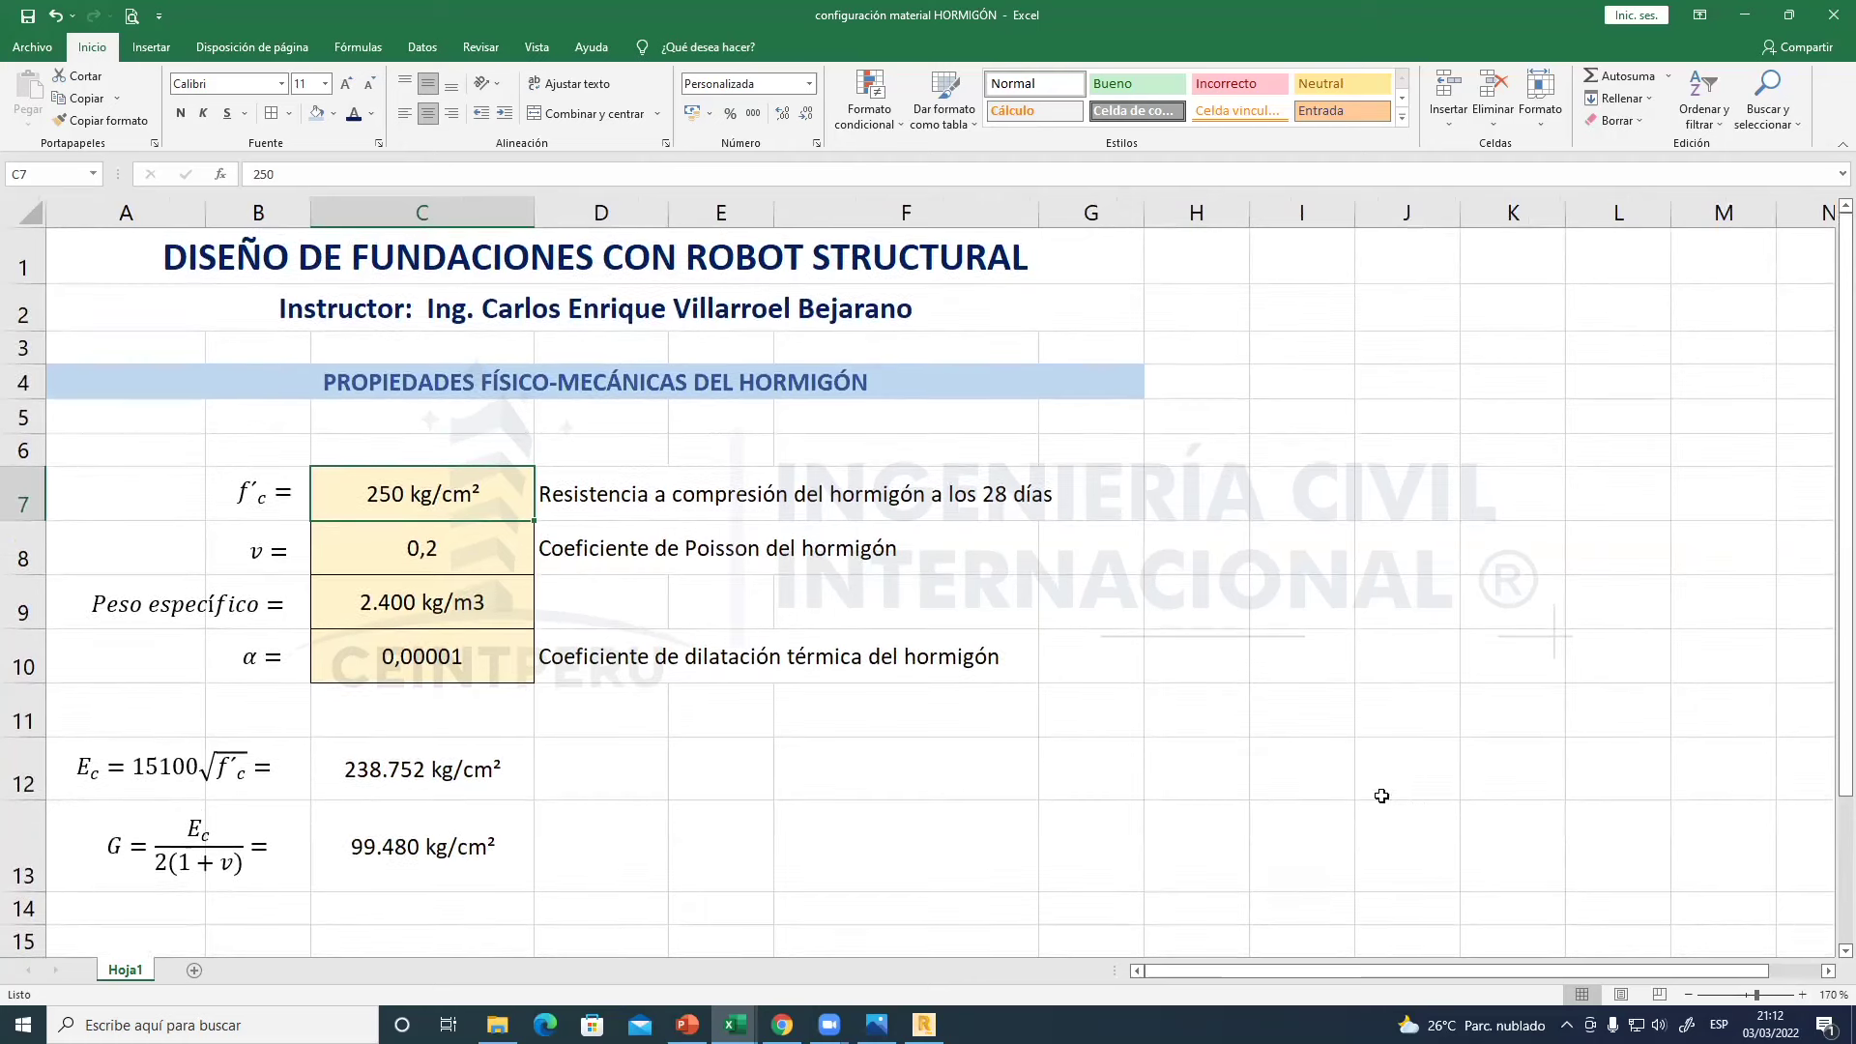
{"action": "left_click", "coordinate": [1132, 778]}
{"action": "left_click", "coordinate": [26, 23]}
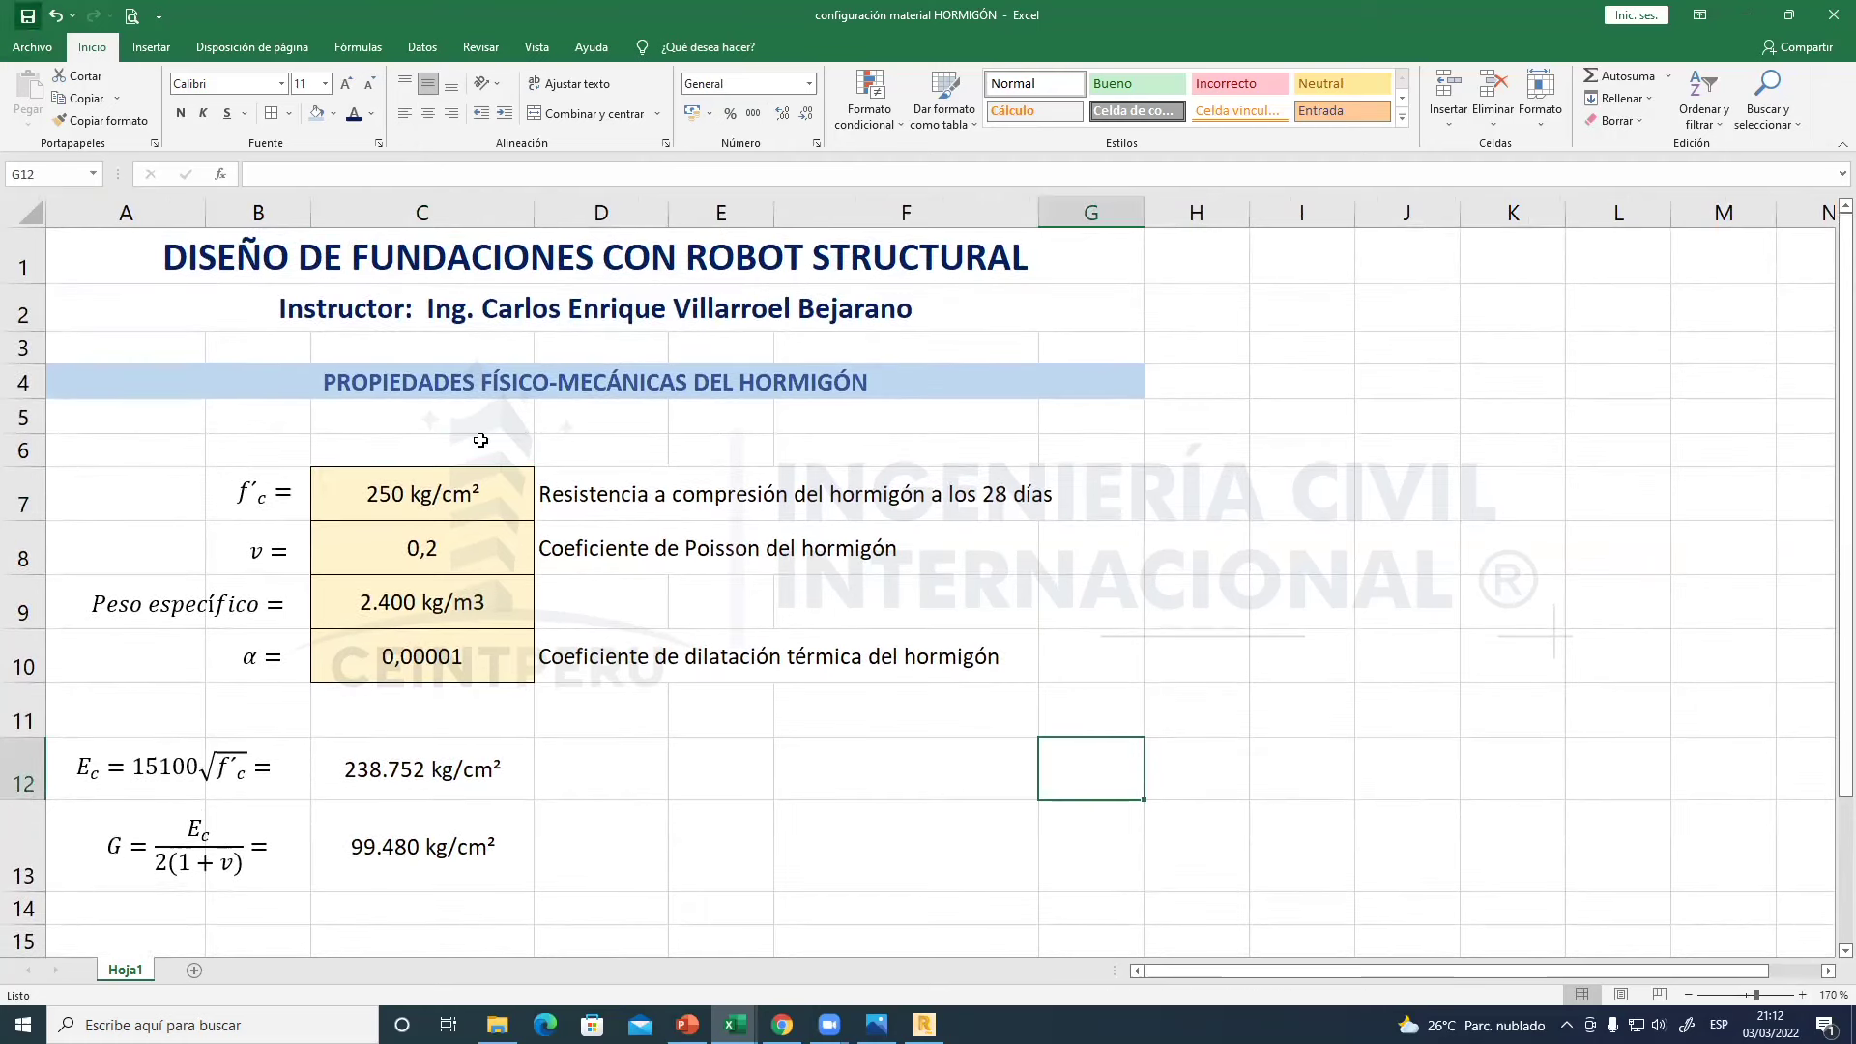
- Examine the compressive strength and Poisson coefficient inputs of the concrete
{"action": "left_click", "coordinate": [414, 494]}
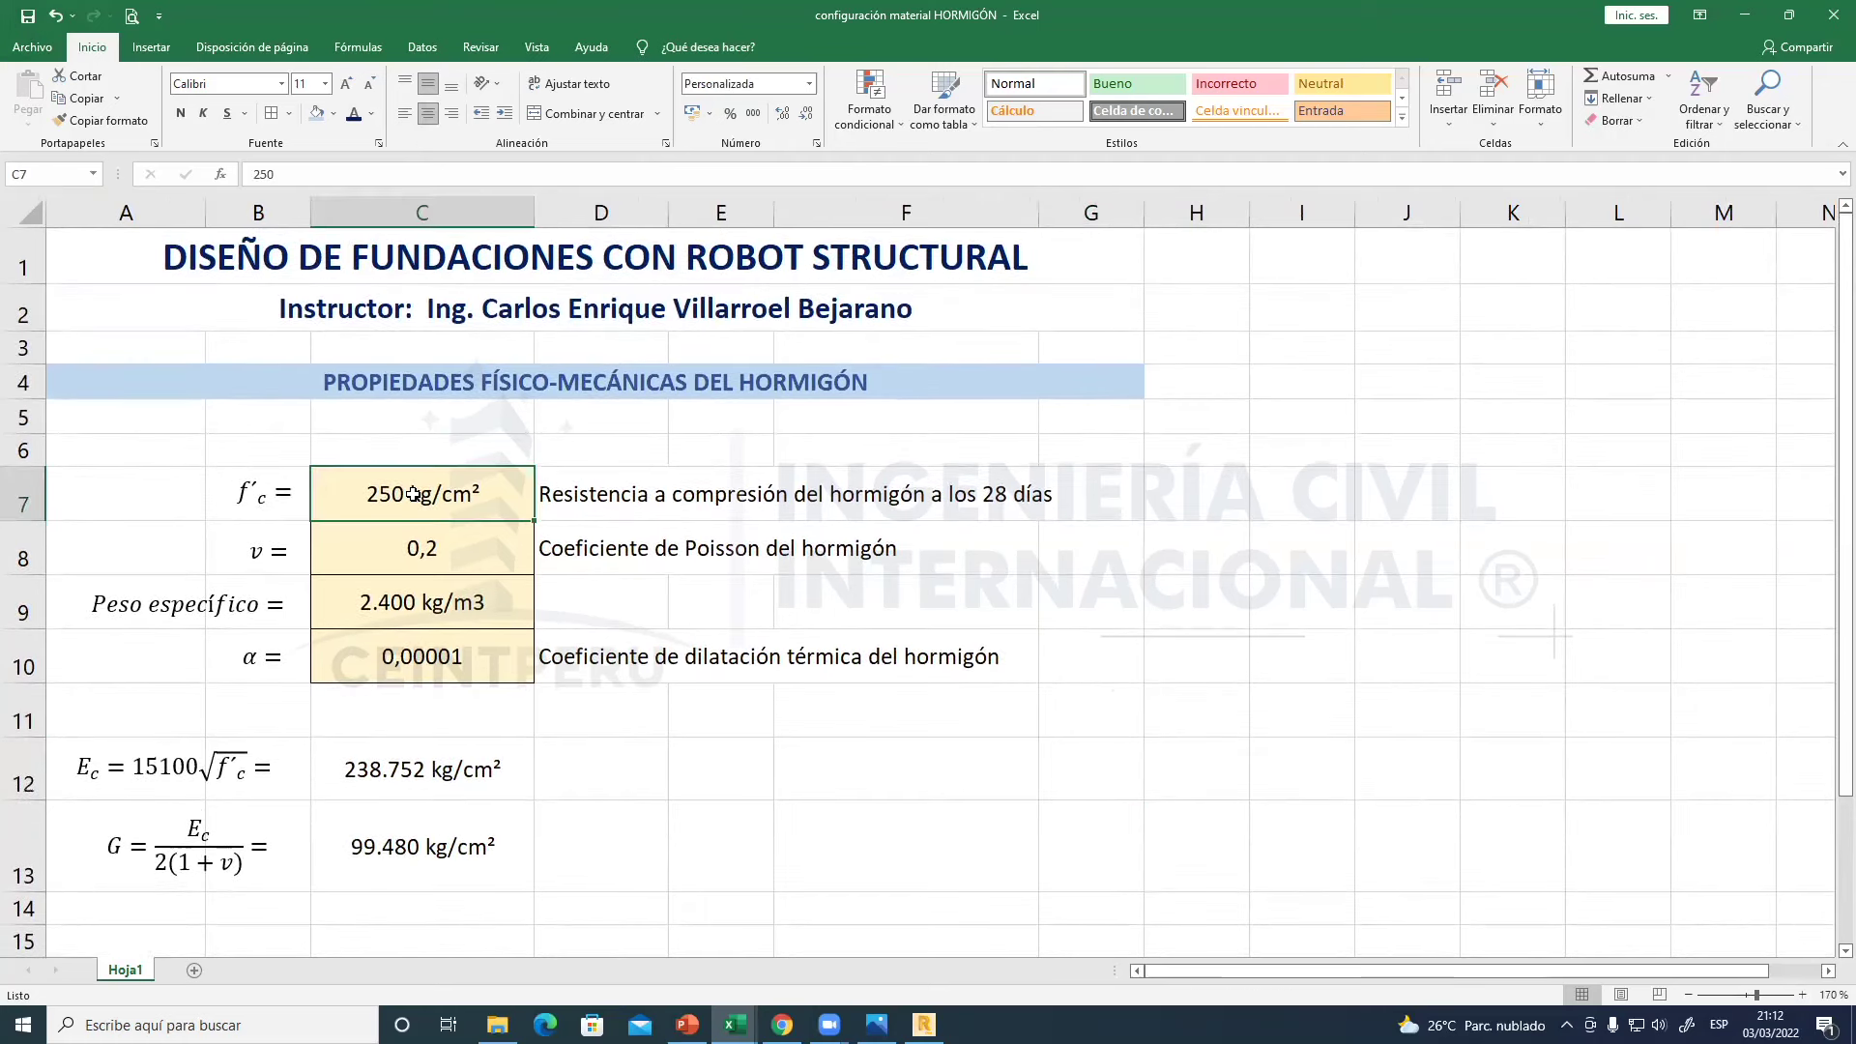
{"action": "left_click", "coordinate": [448, 553]}
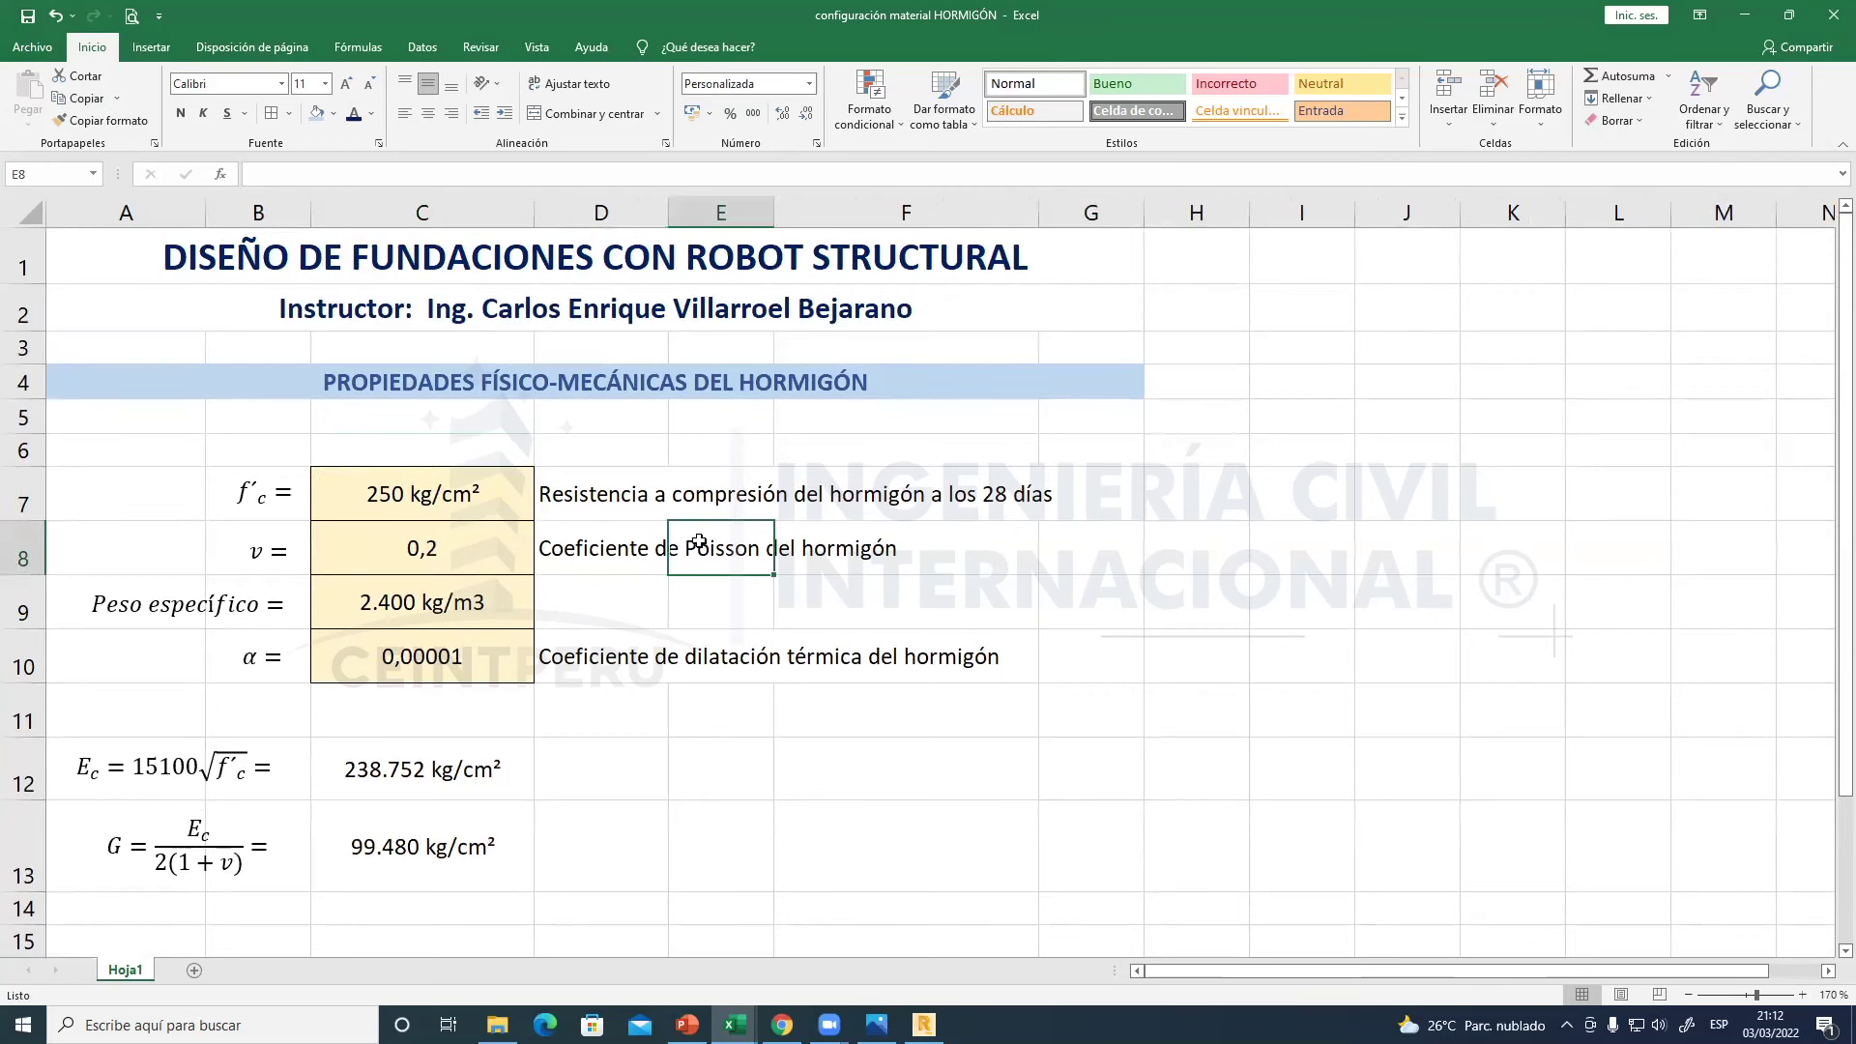
{"action": "left_click", "coordinate": [454, 548]}
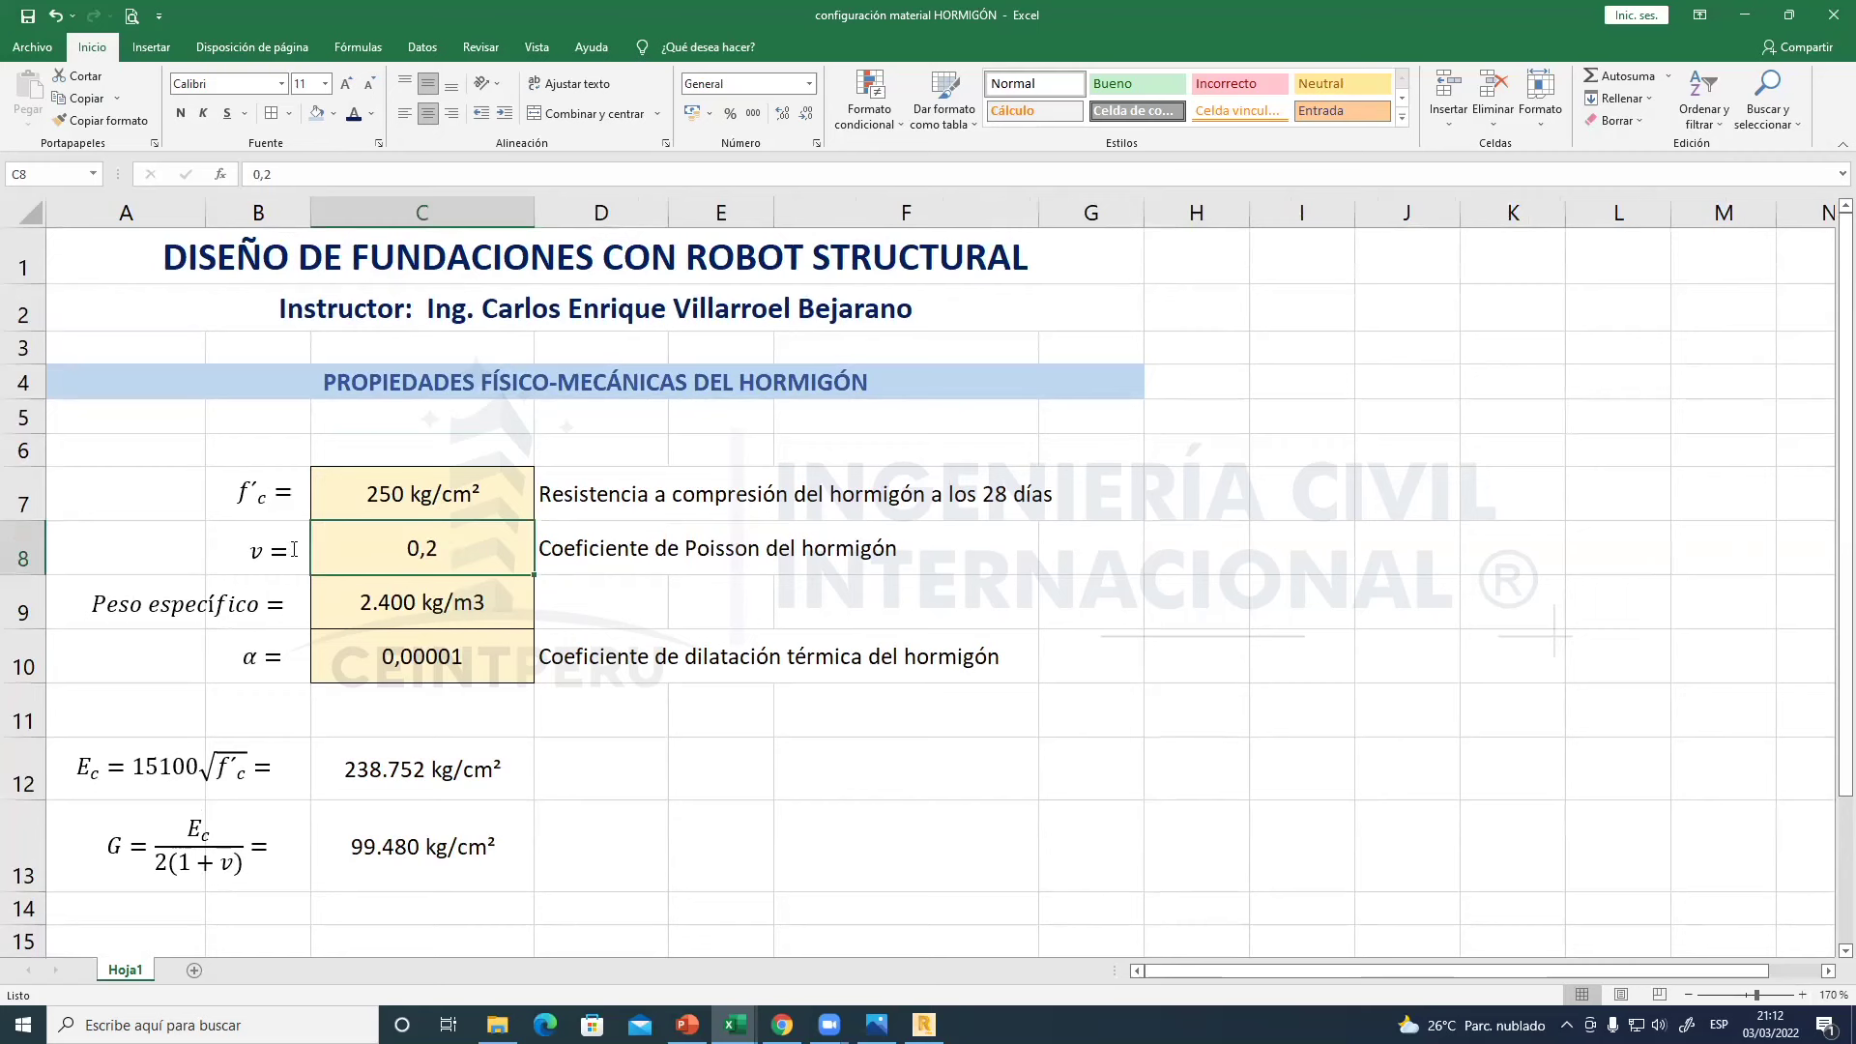
{"action": "left_click_drag", "start_coordinate": [387, 548], "coordinate": [448, 548]}
- Set the concrete's specific weight (Peso específico) in C9 to 2500 kg/m3
{"action": "left_click", "coordinate": [403, 598]}
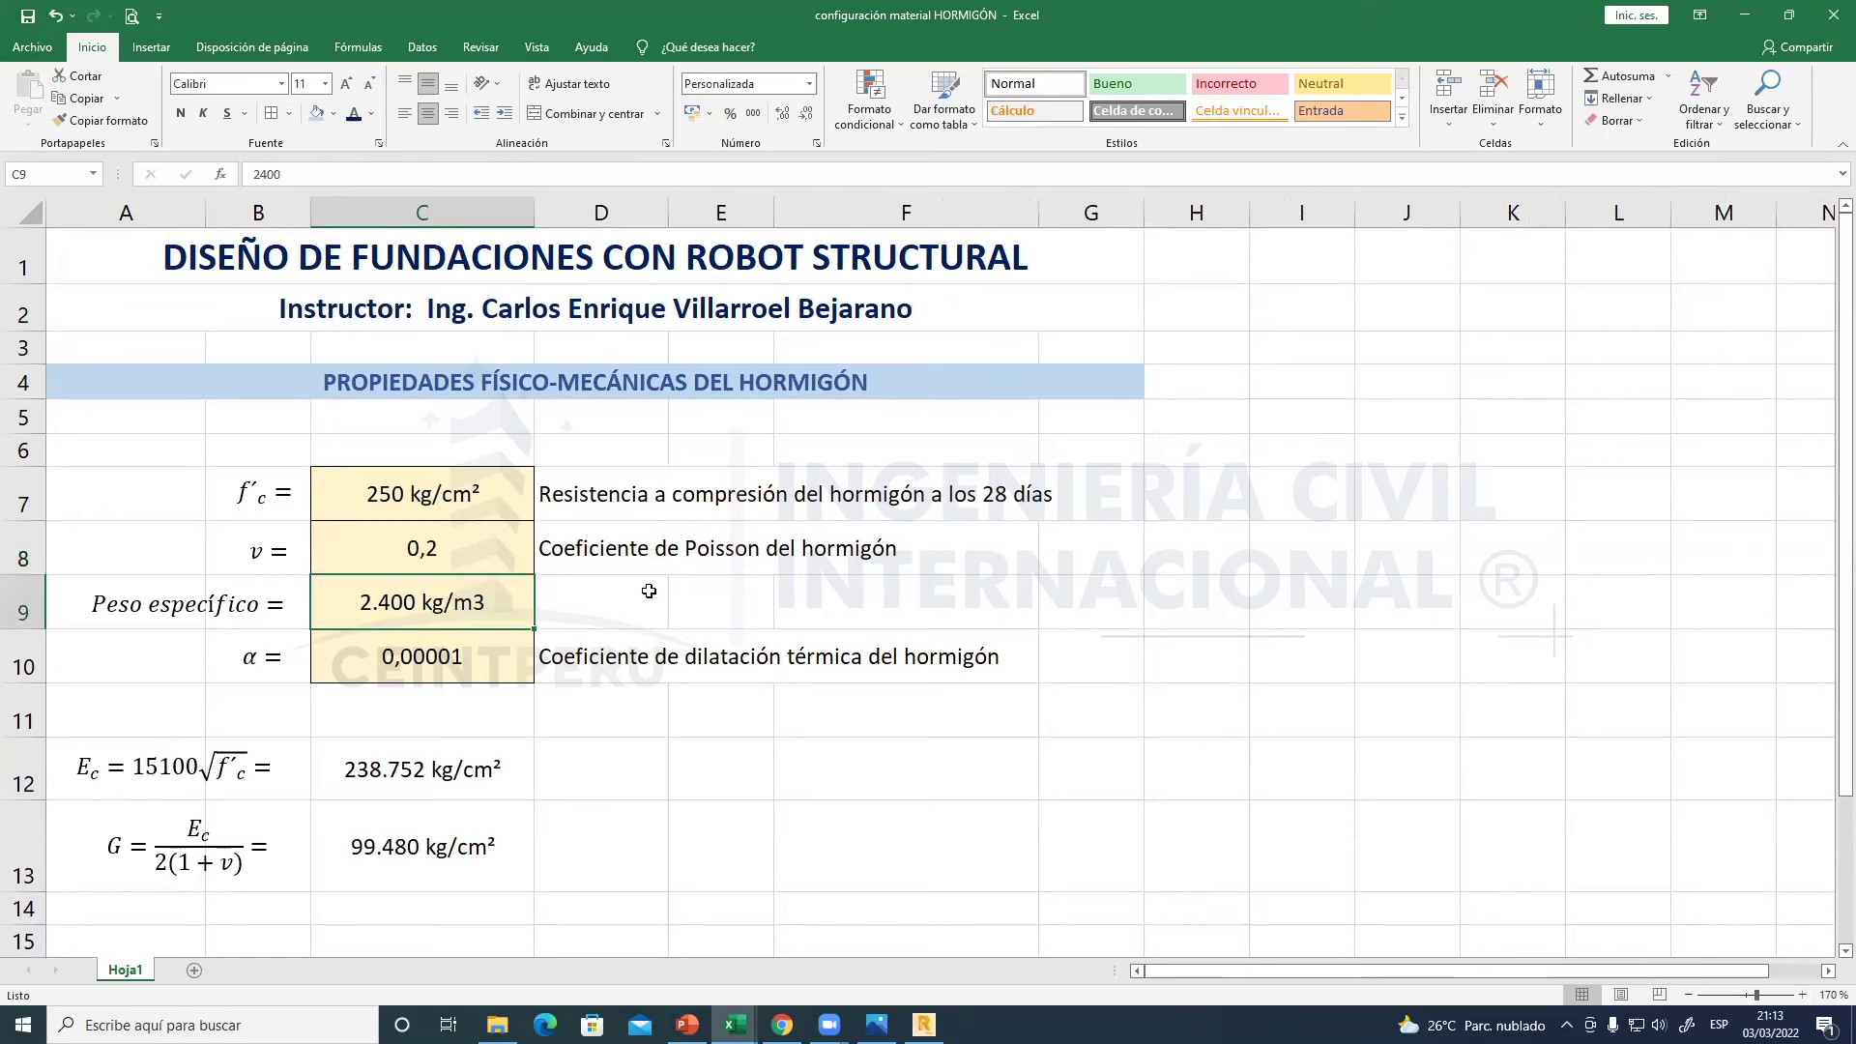
{"action": "left_click", "coordinate": [715, 594]}
{"action": "key", "text": "Left"}
{"action": "key", "text": "Left"}
{"action": "type", "text": "2500"}
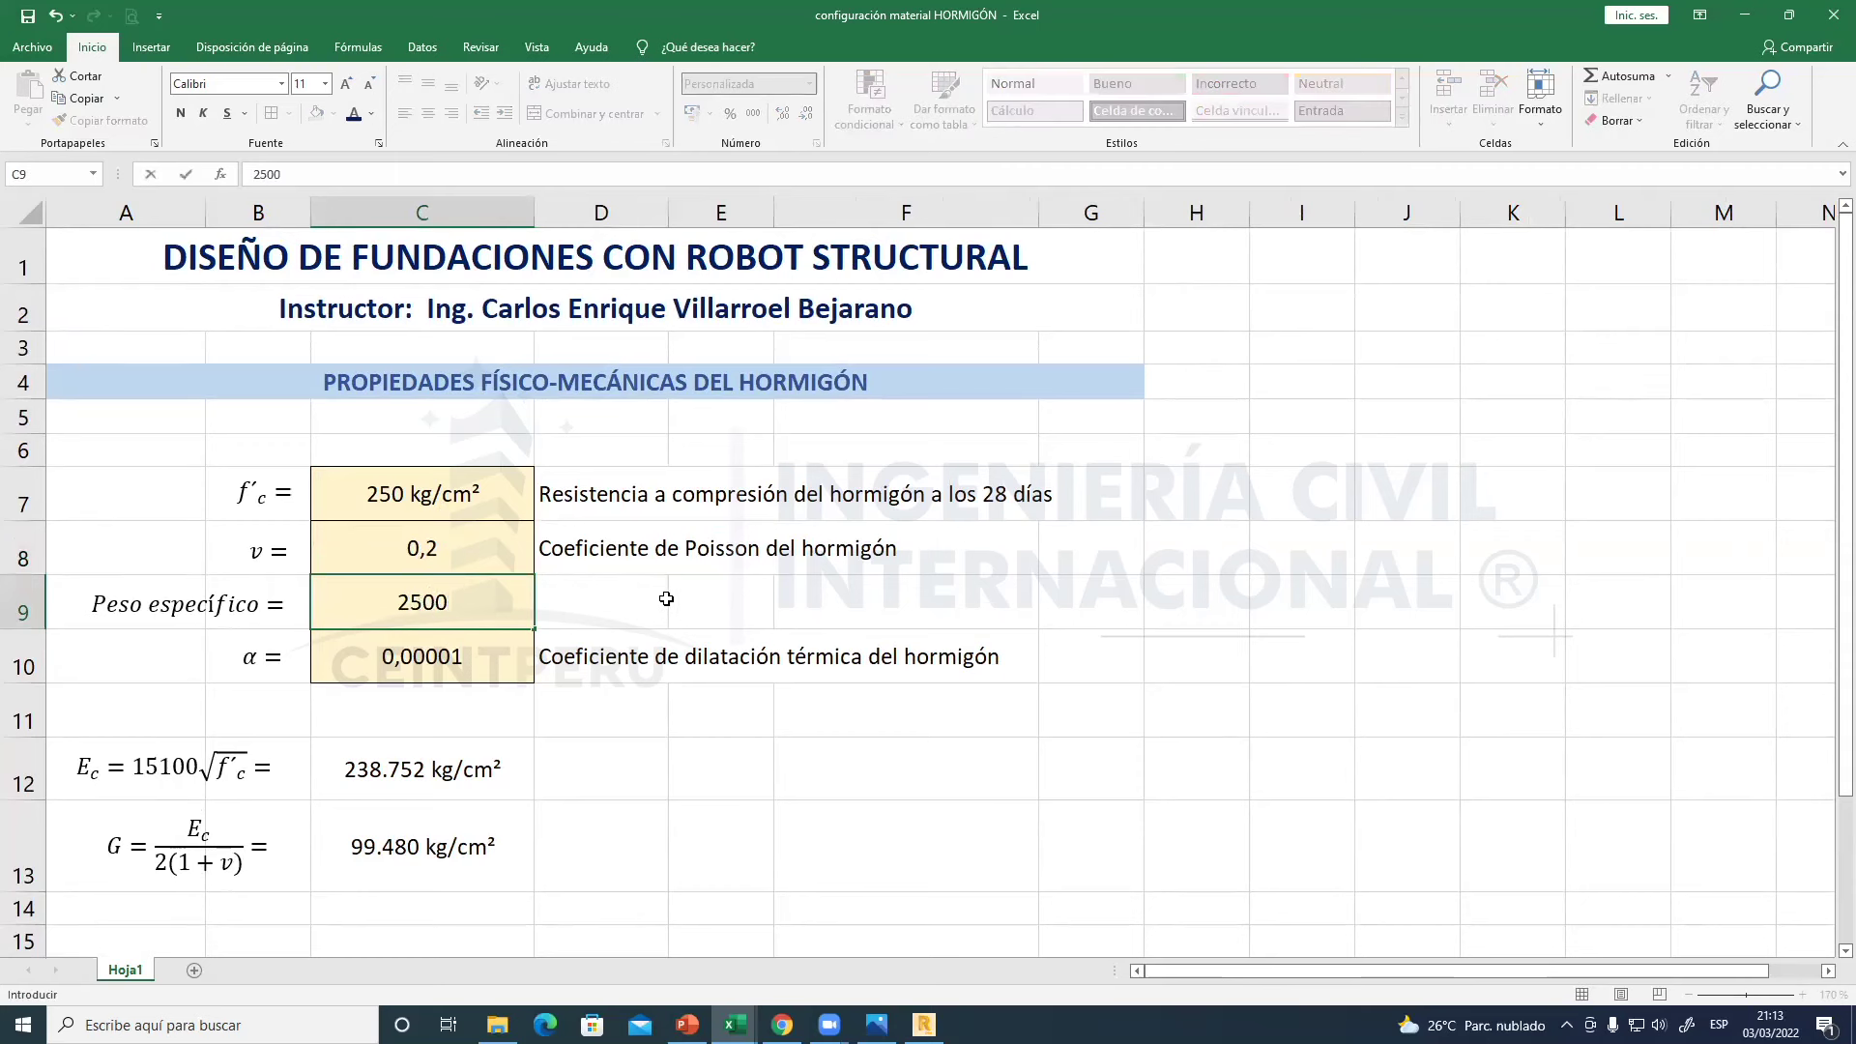
{"action": "key", "text": "Return"}
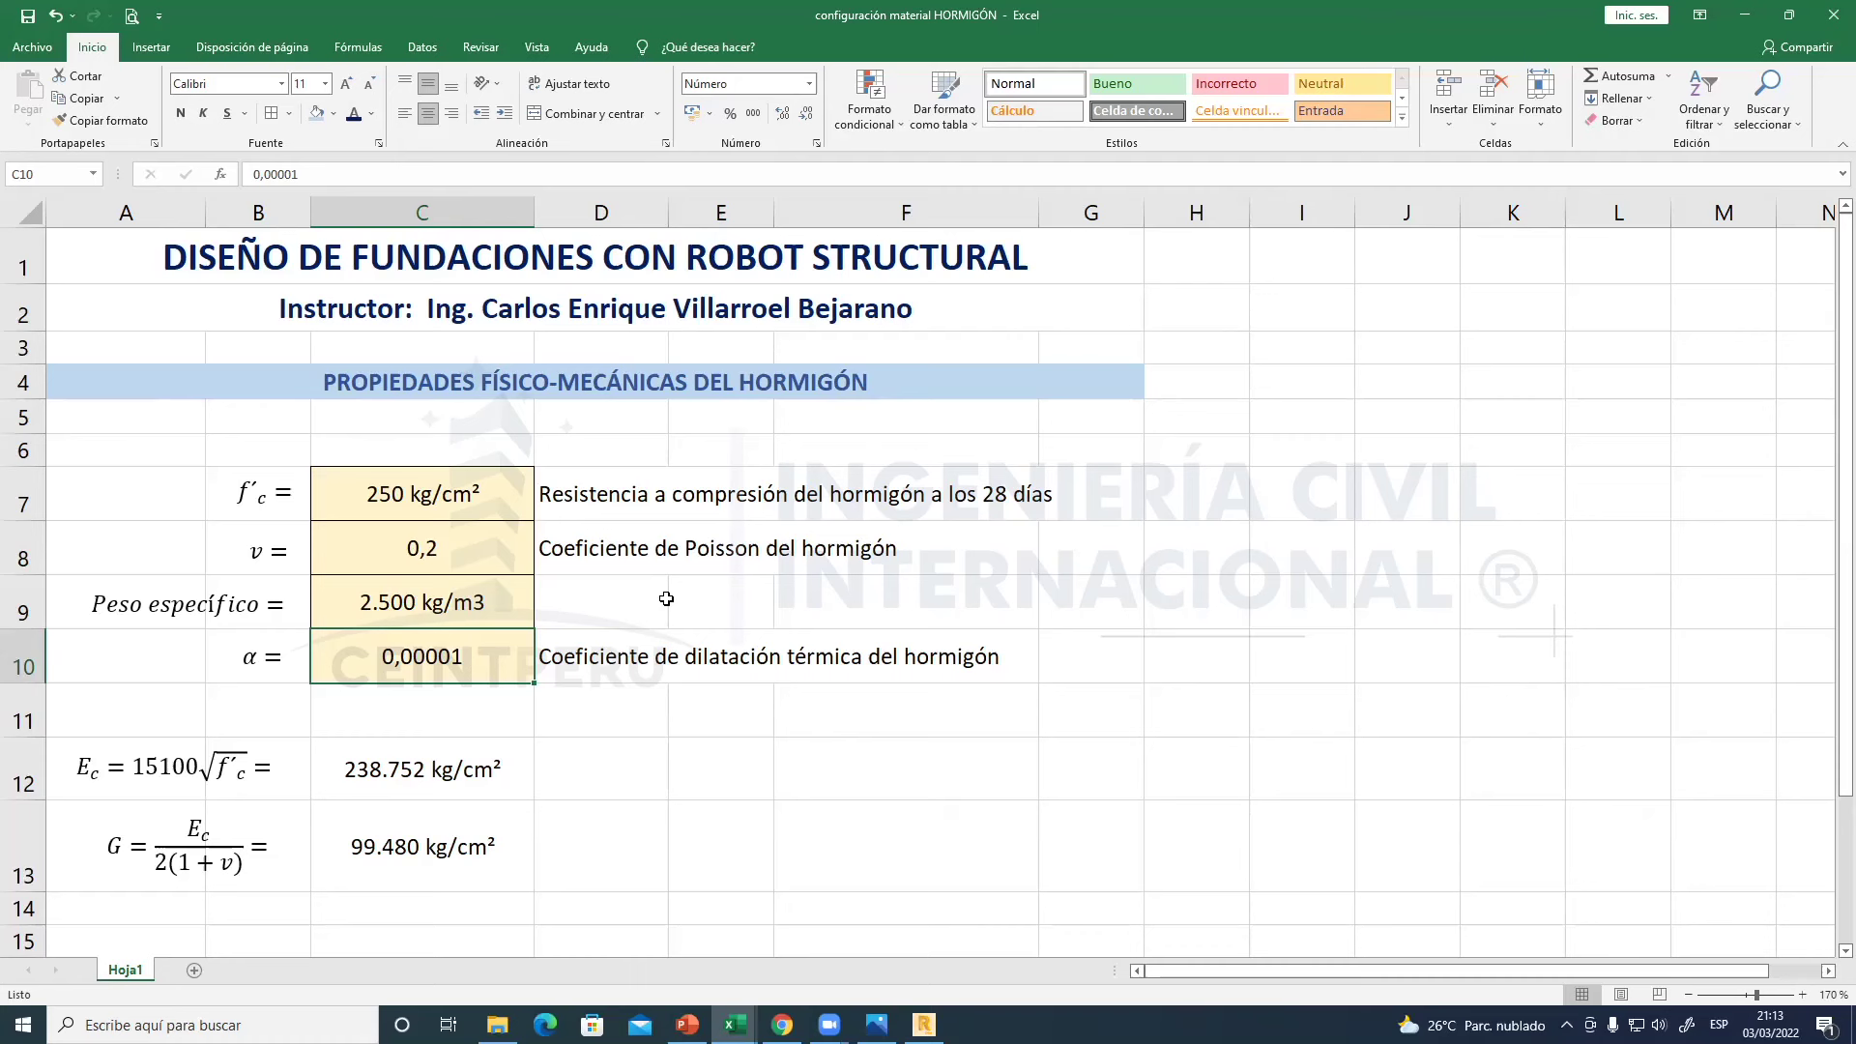
- Set the Peso específico in C9 to 2400 kg/m3
{"action": "key", "text": "Up"}
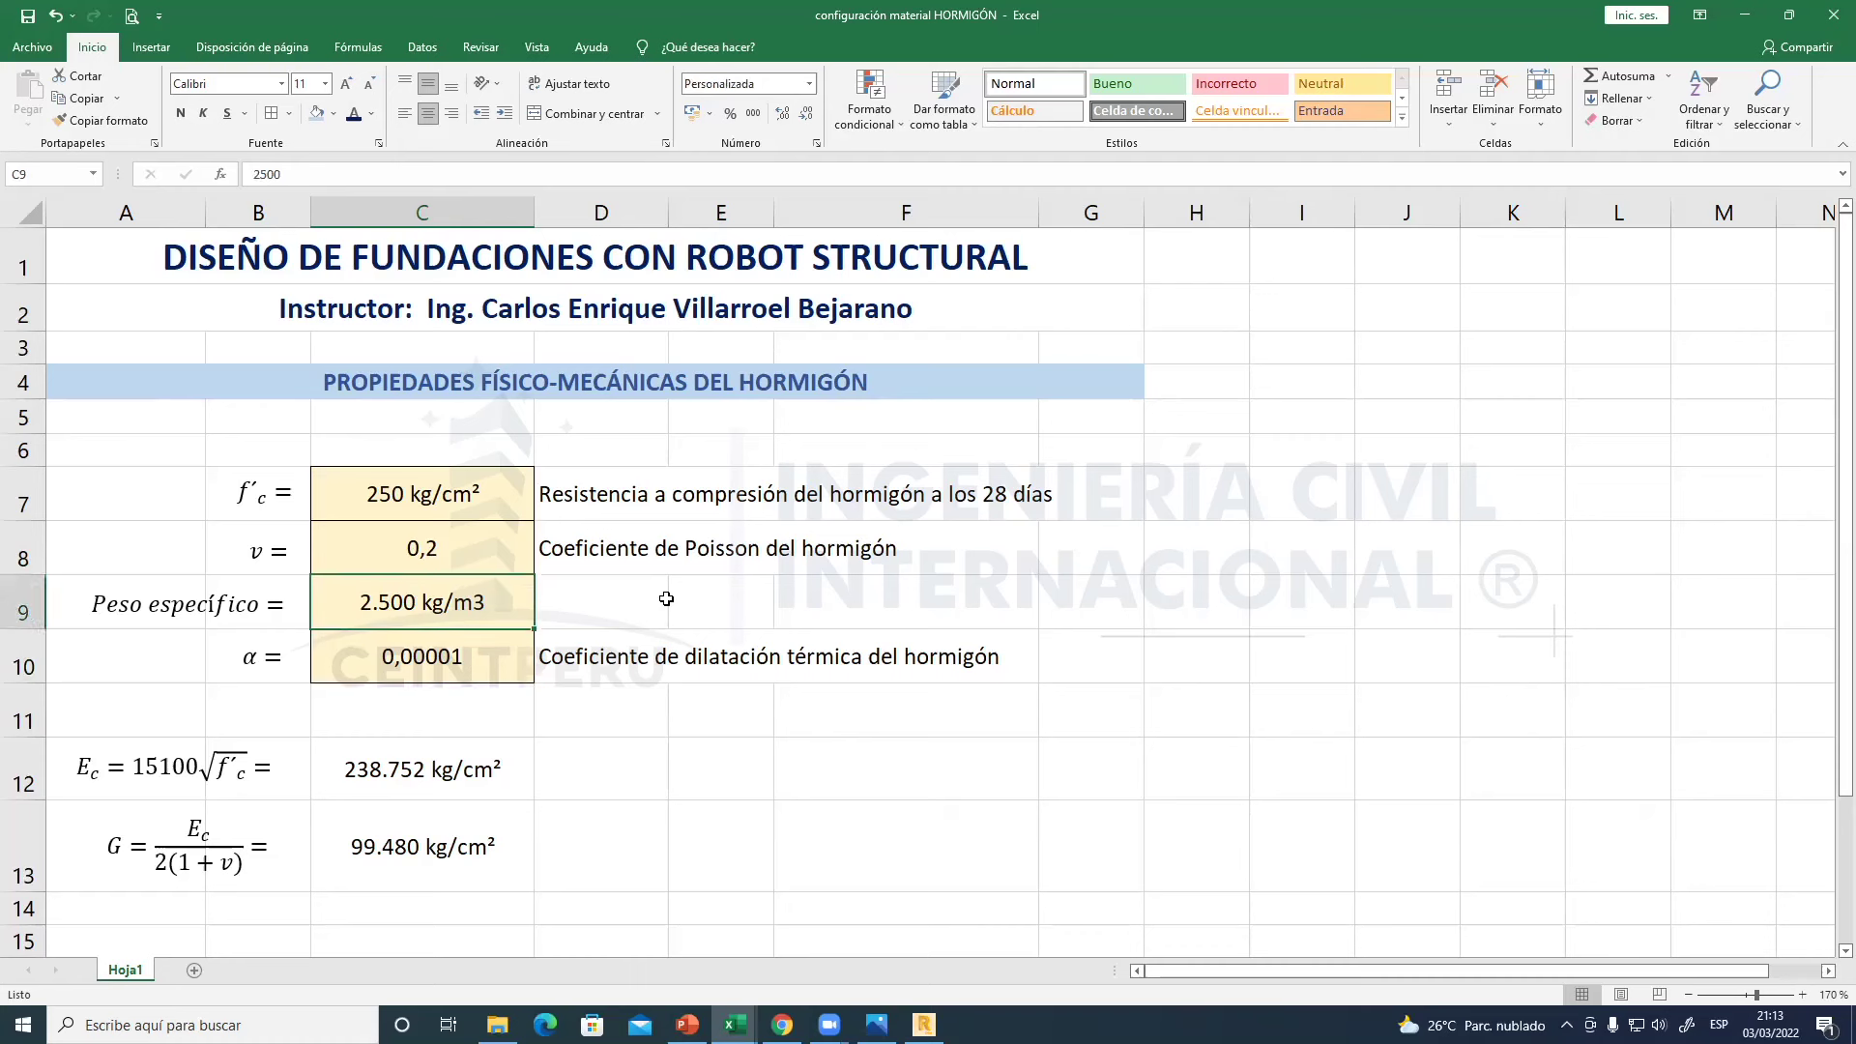
{"action": "type", "text": "2400"}
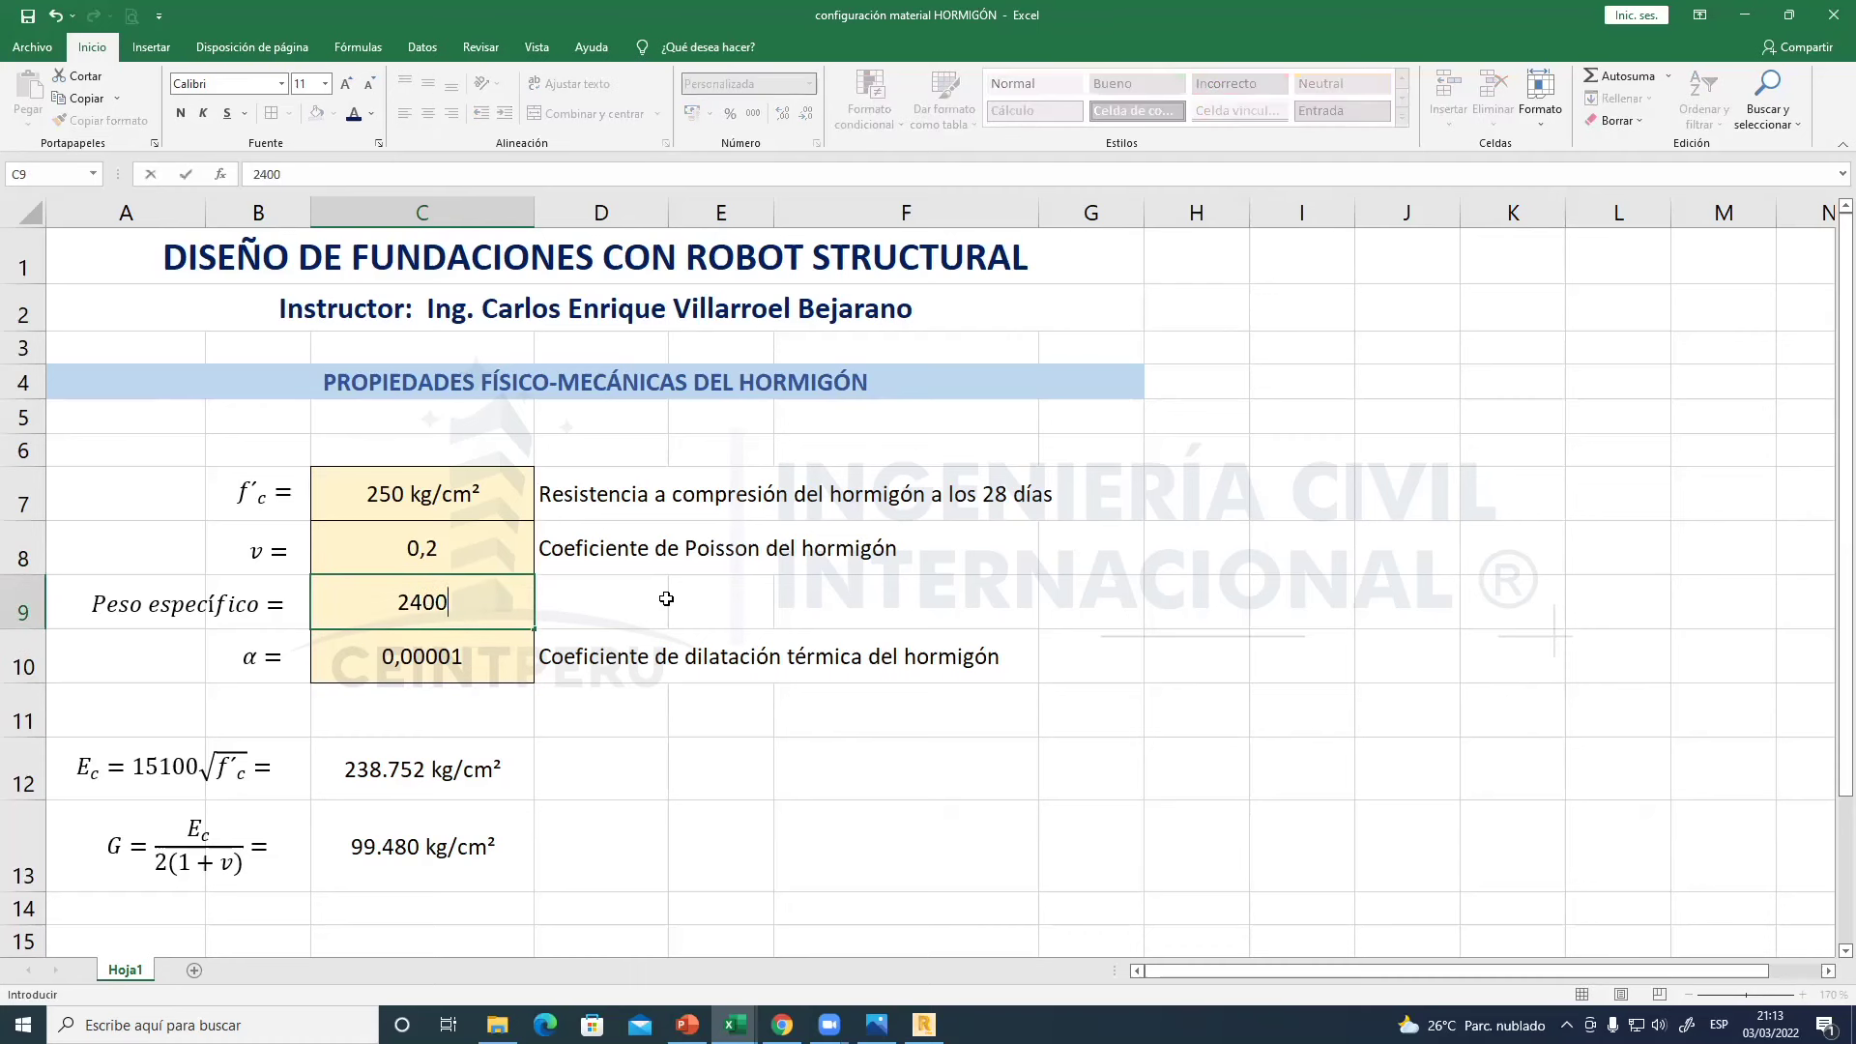
{"action": "key", "text": "Return"}
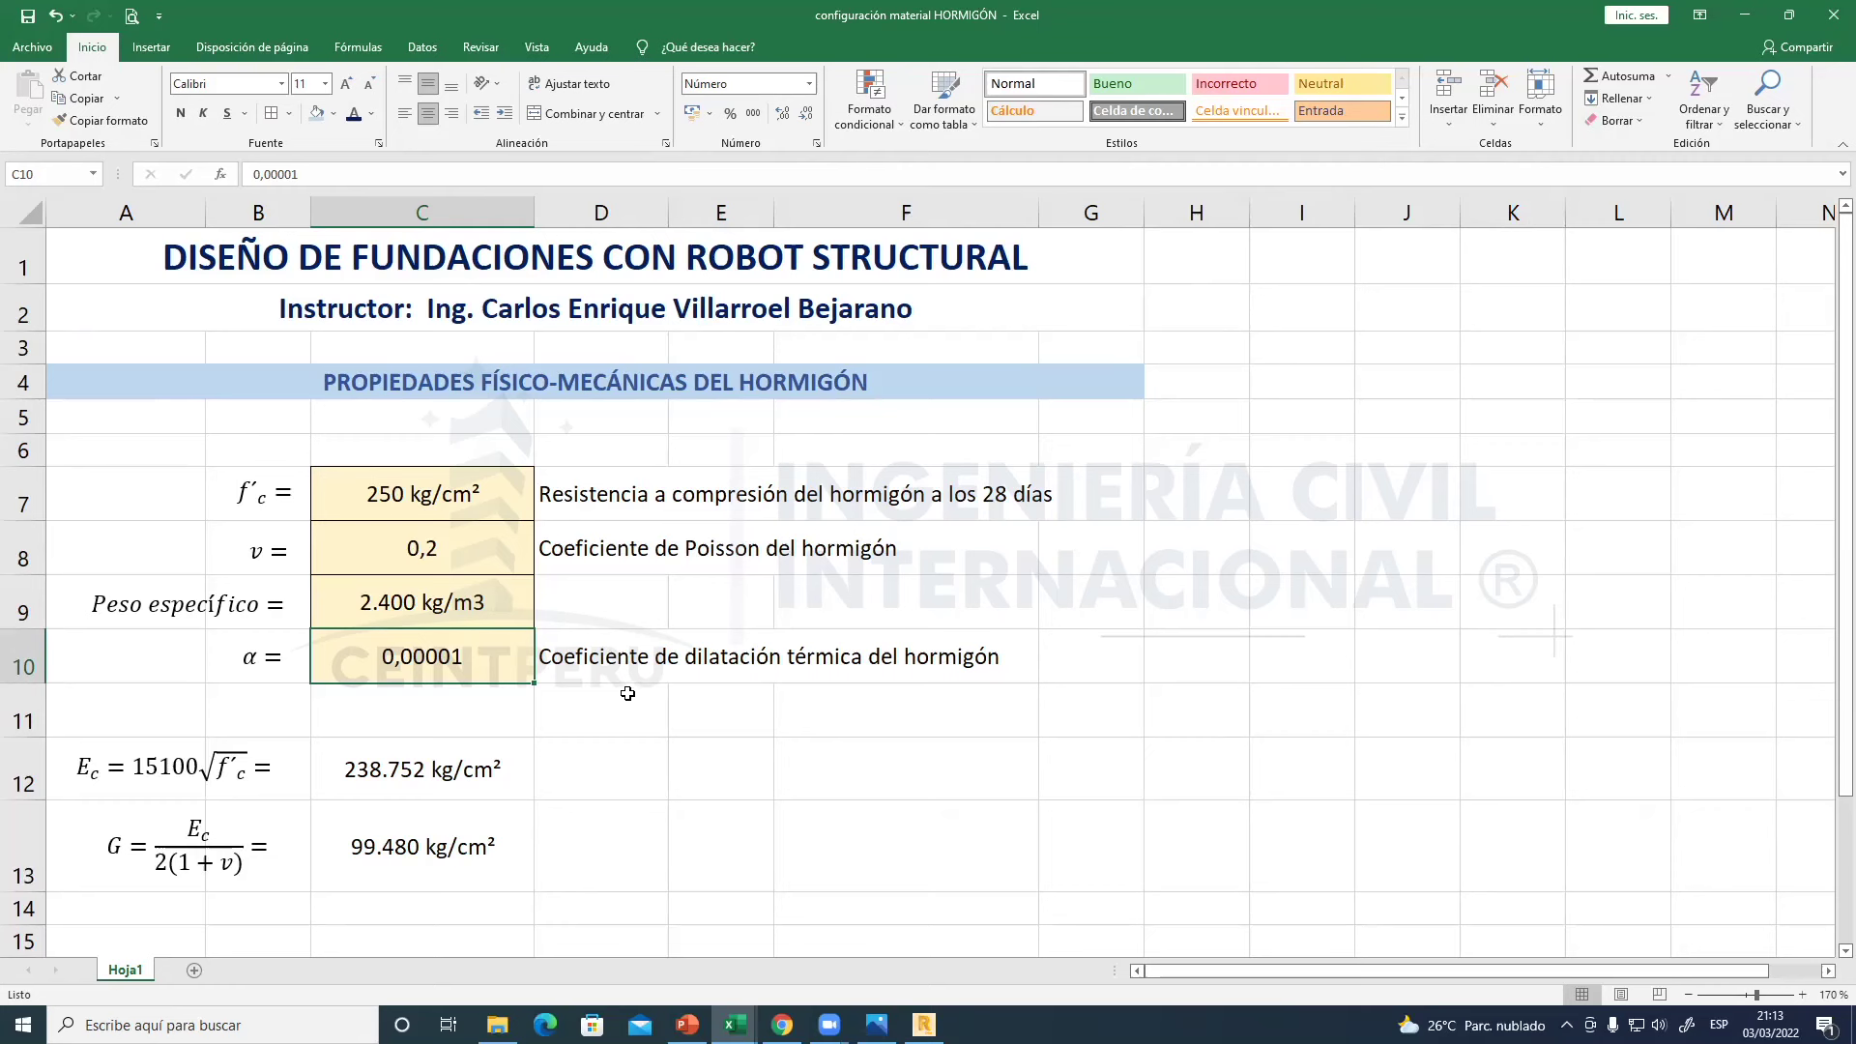
- Append the unit [1/ºC] to the thermal expansion coefficient's description in D10
{"action": "double_click", "coordinate": [682, 661]}
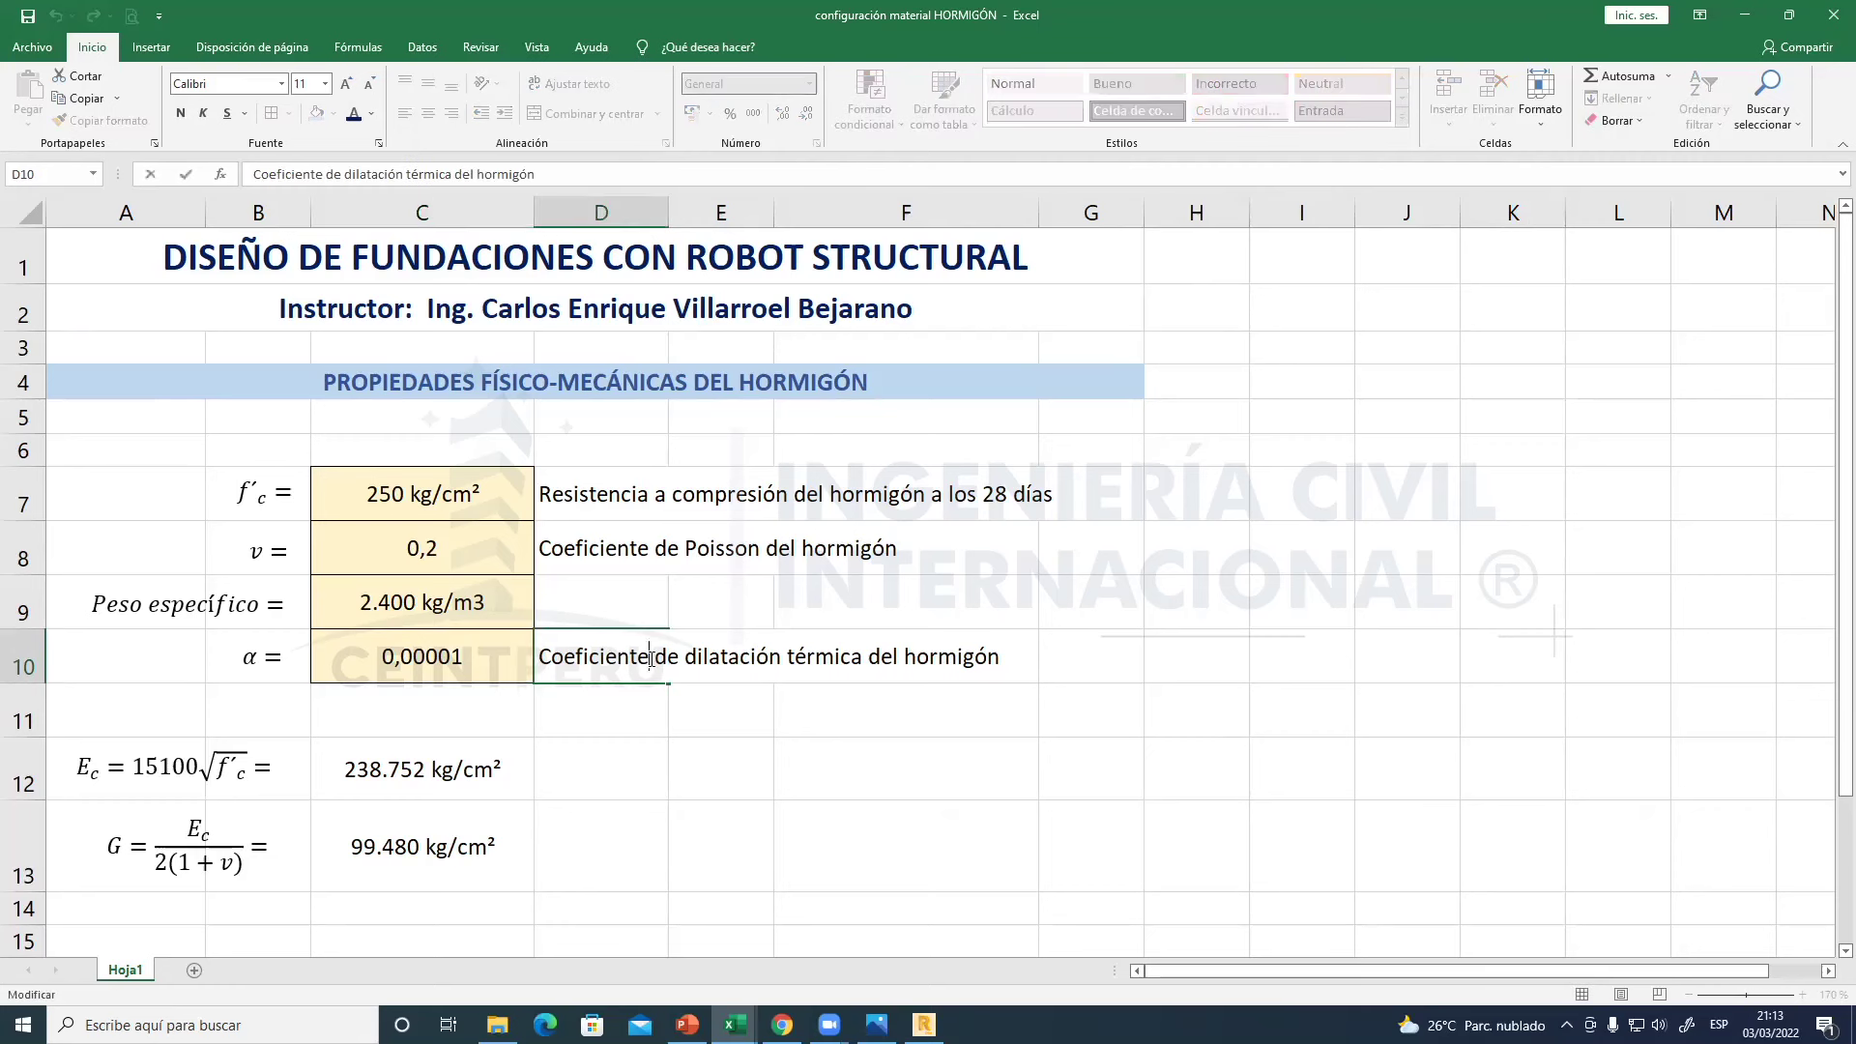
{"action": "left_click", "coordinate": [1004, 656]}
{"action": "type", "text": "[1/ºC]"}
{"action": "key", "text": "Return"}
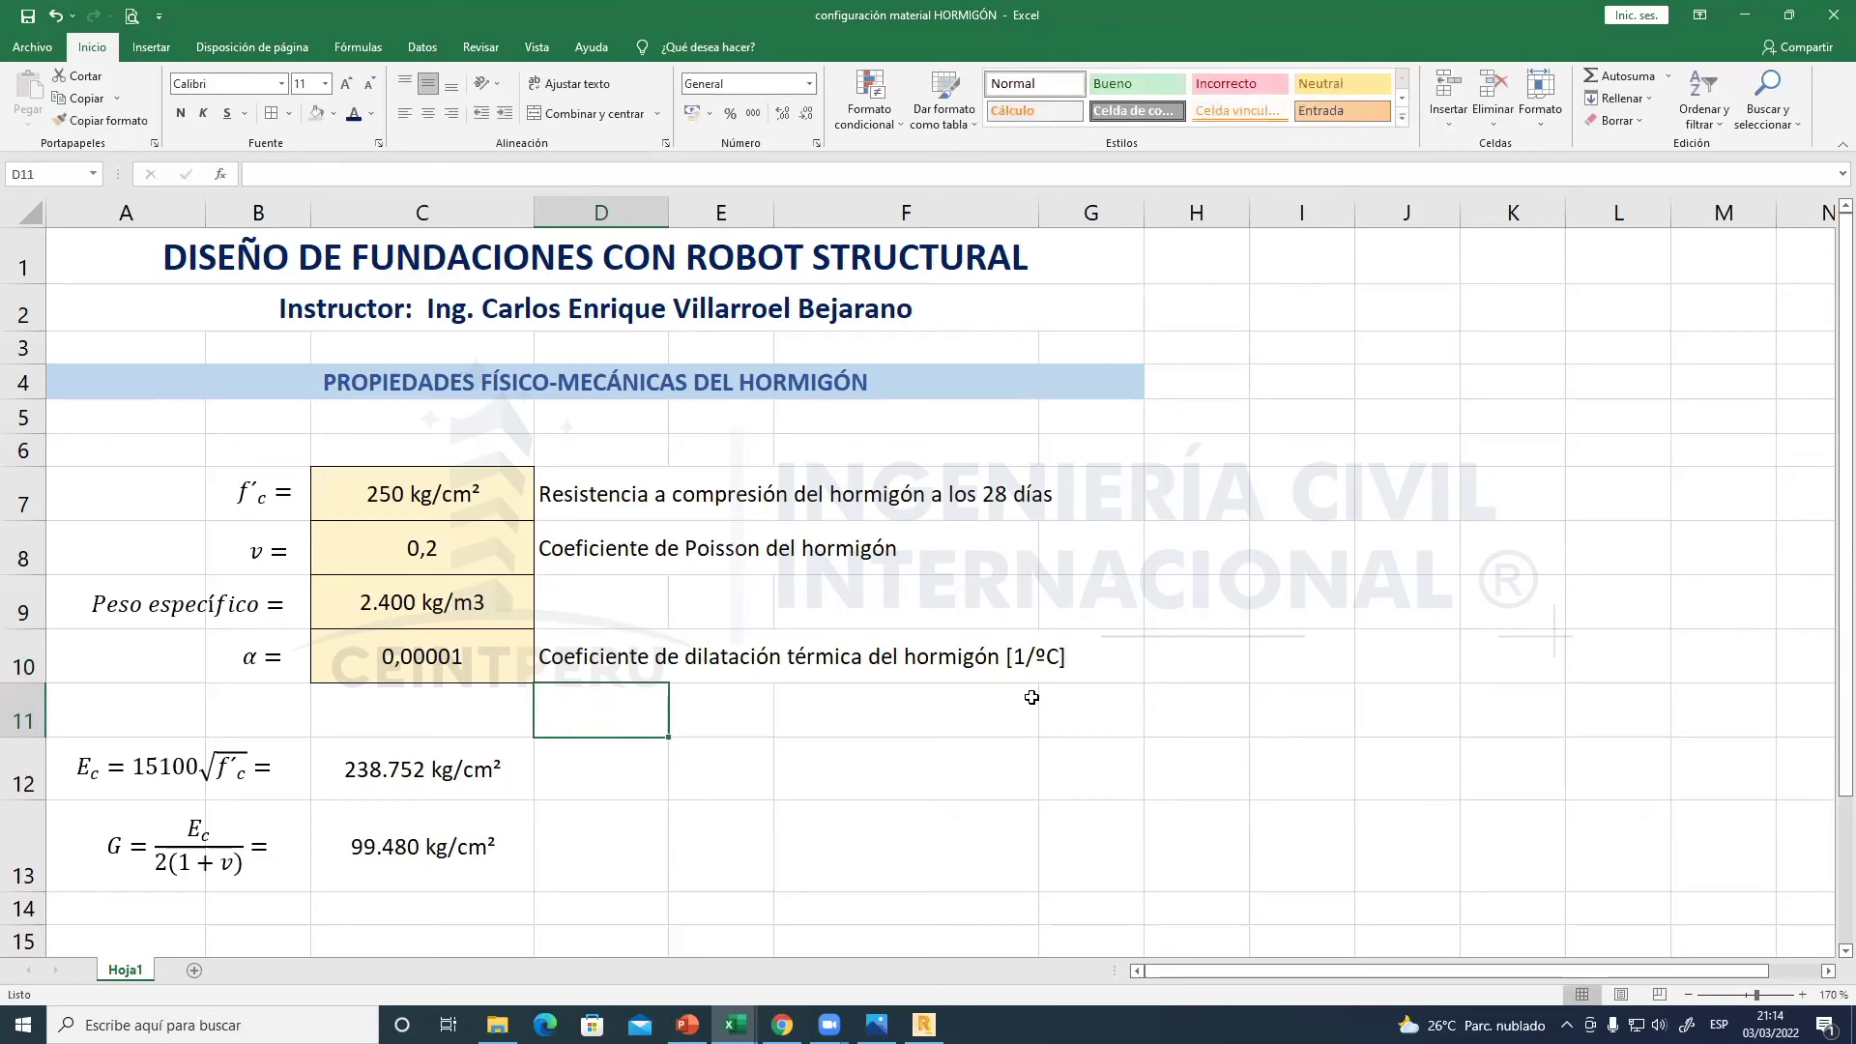
{"action": "left_click", "coordinate": [434, 657]}
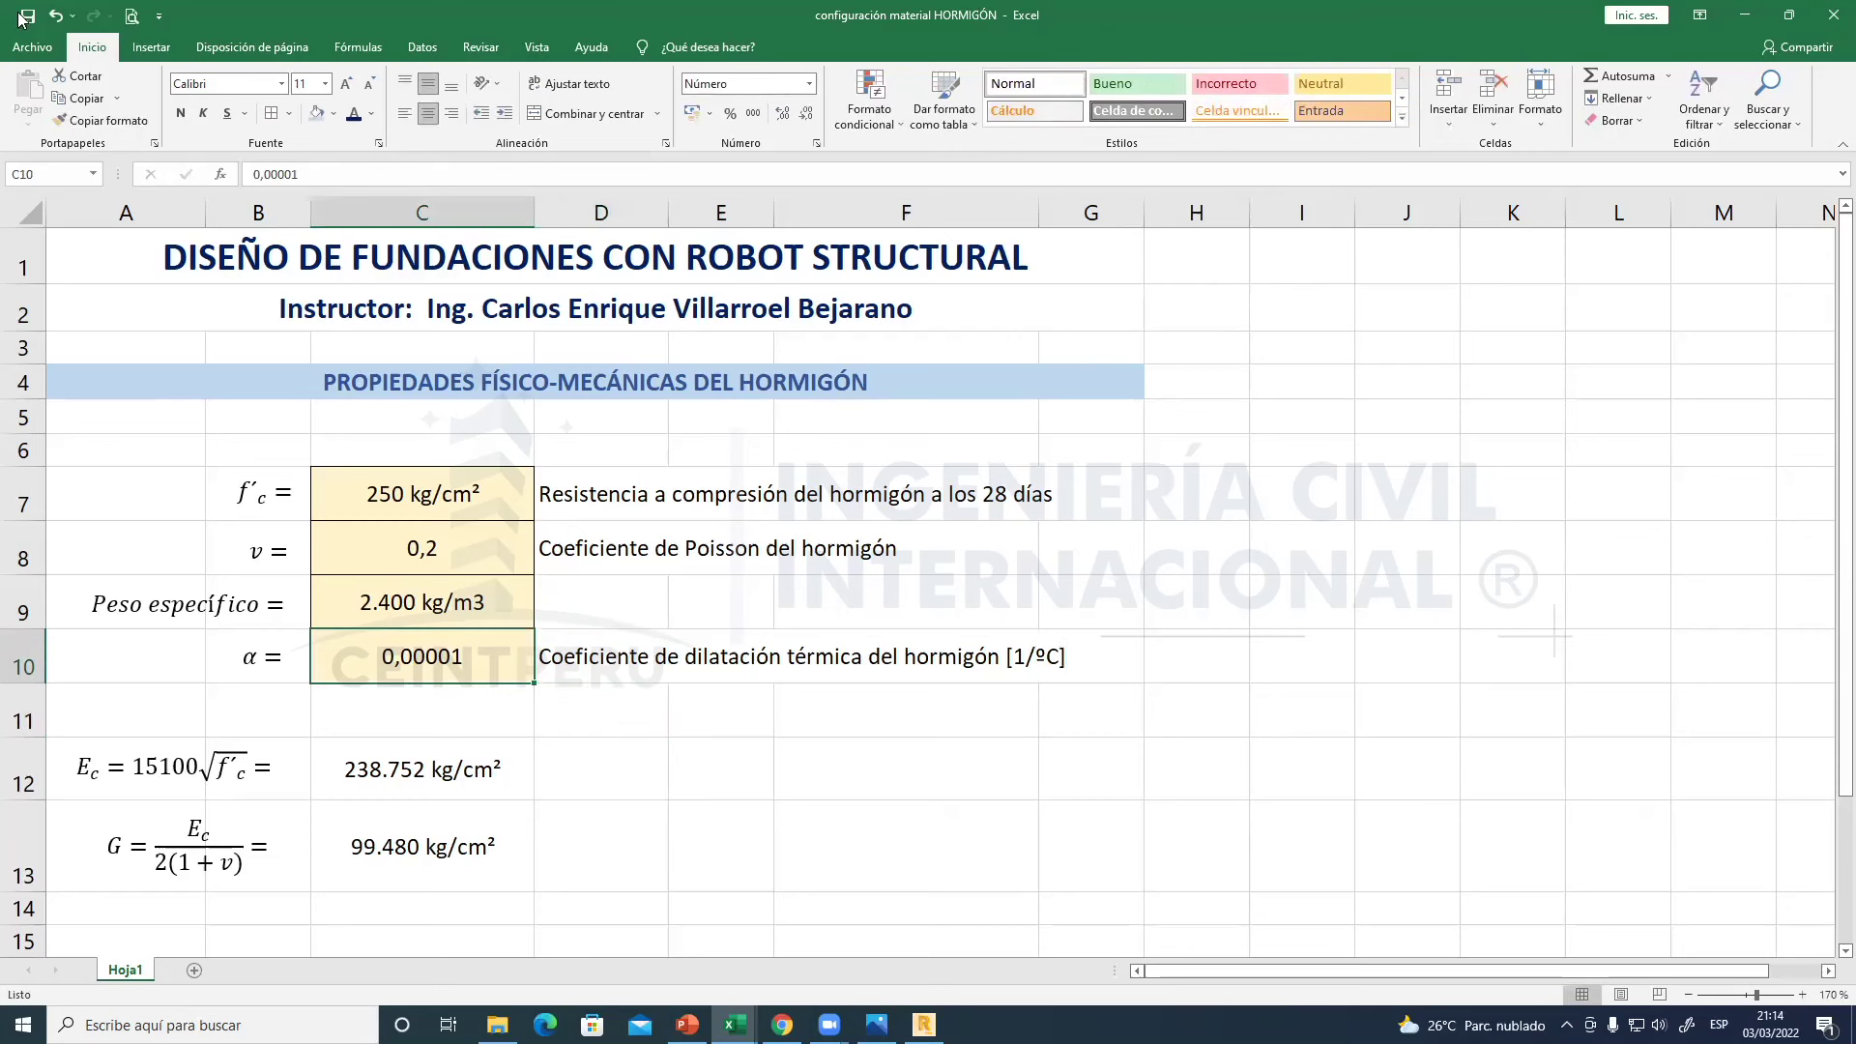
- Review the input values in C7:C10 and the calculated moduli Ec and G, including the Ec formula in C12
{"action": "left_click_drag", "start_coordinate": [422, 475], "coordinate": [424, 637]}
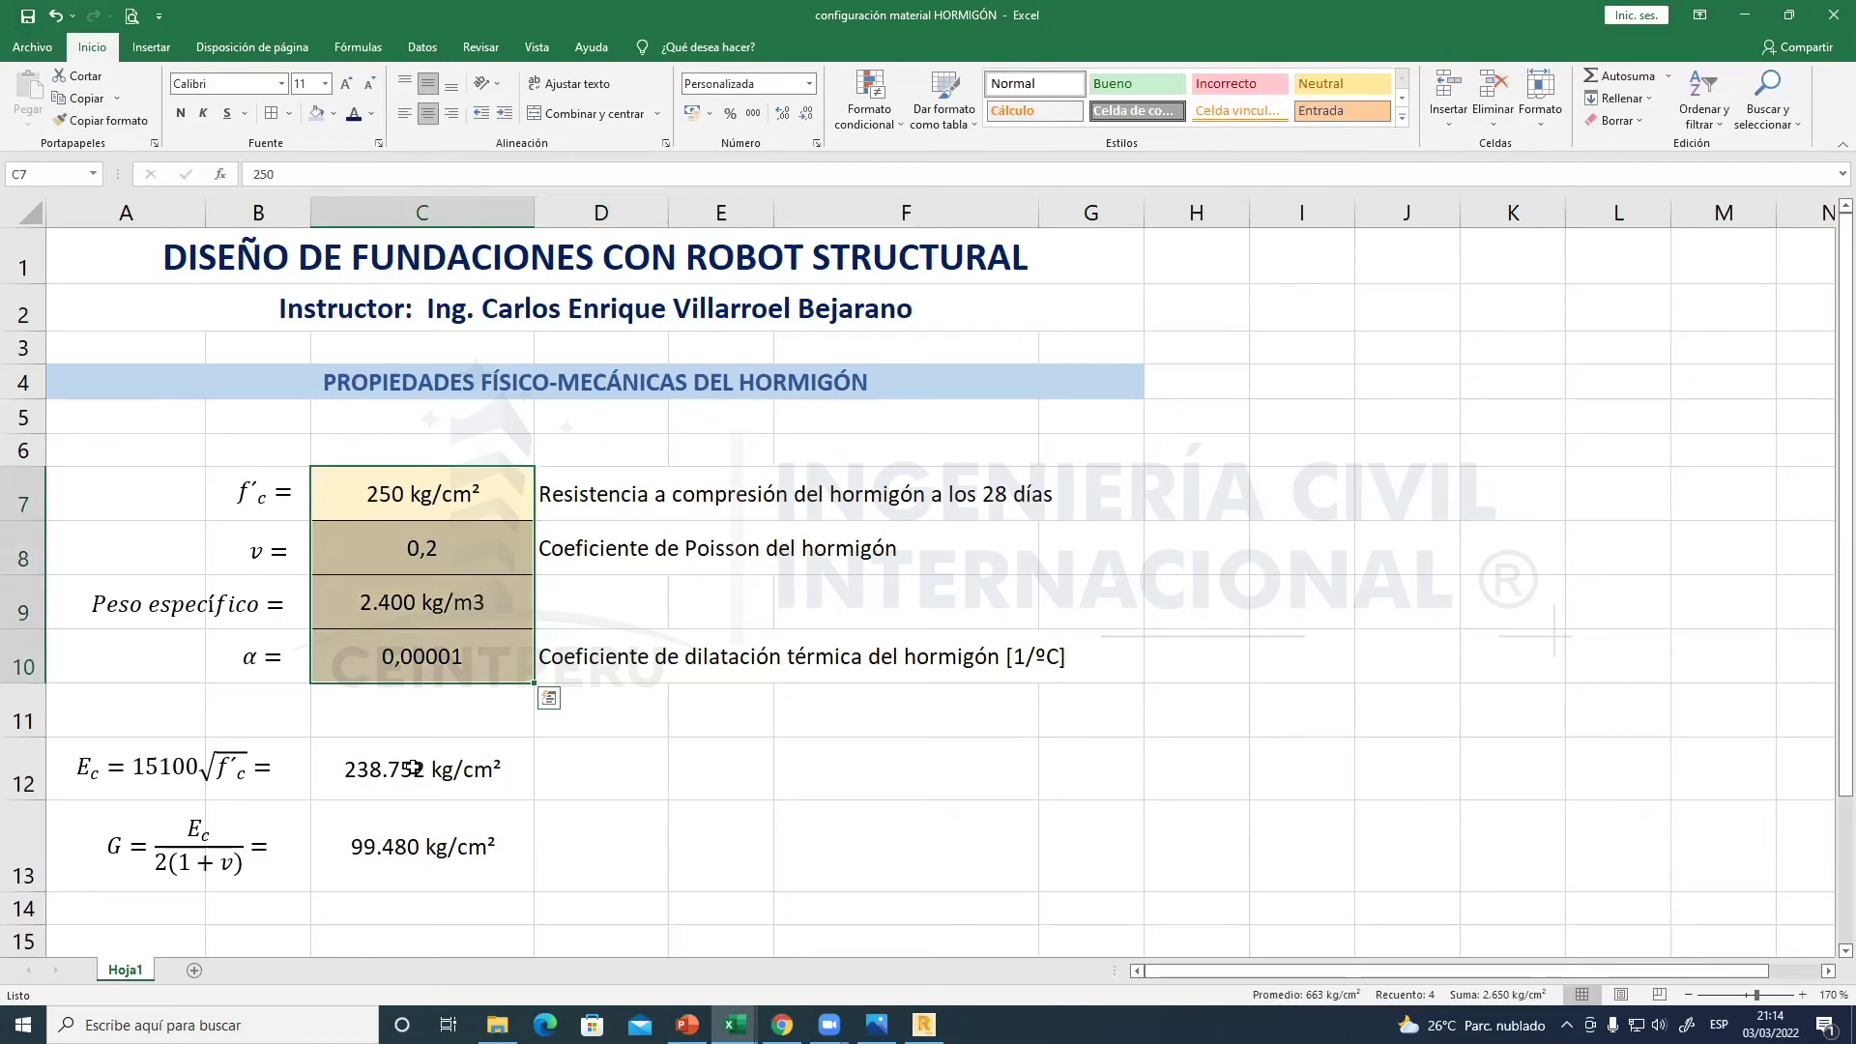
{"action": "left_click_drag", "start_coordinate": [414, 769], "coordinate": [413, 847]}
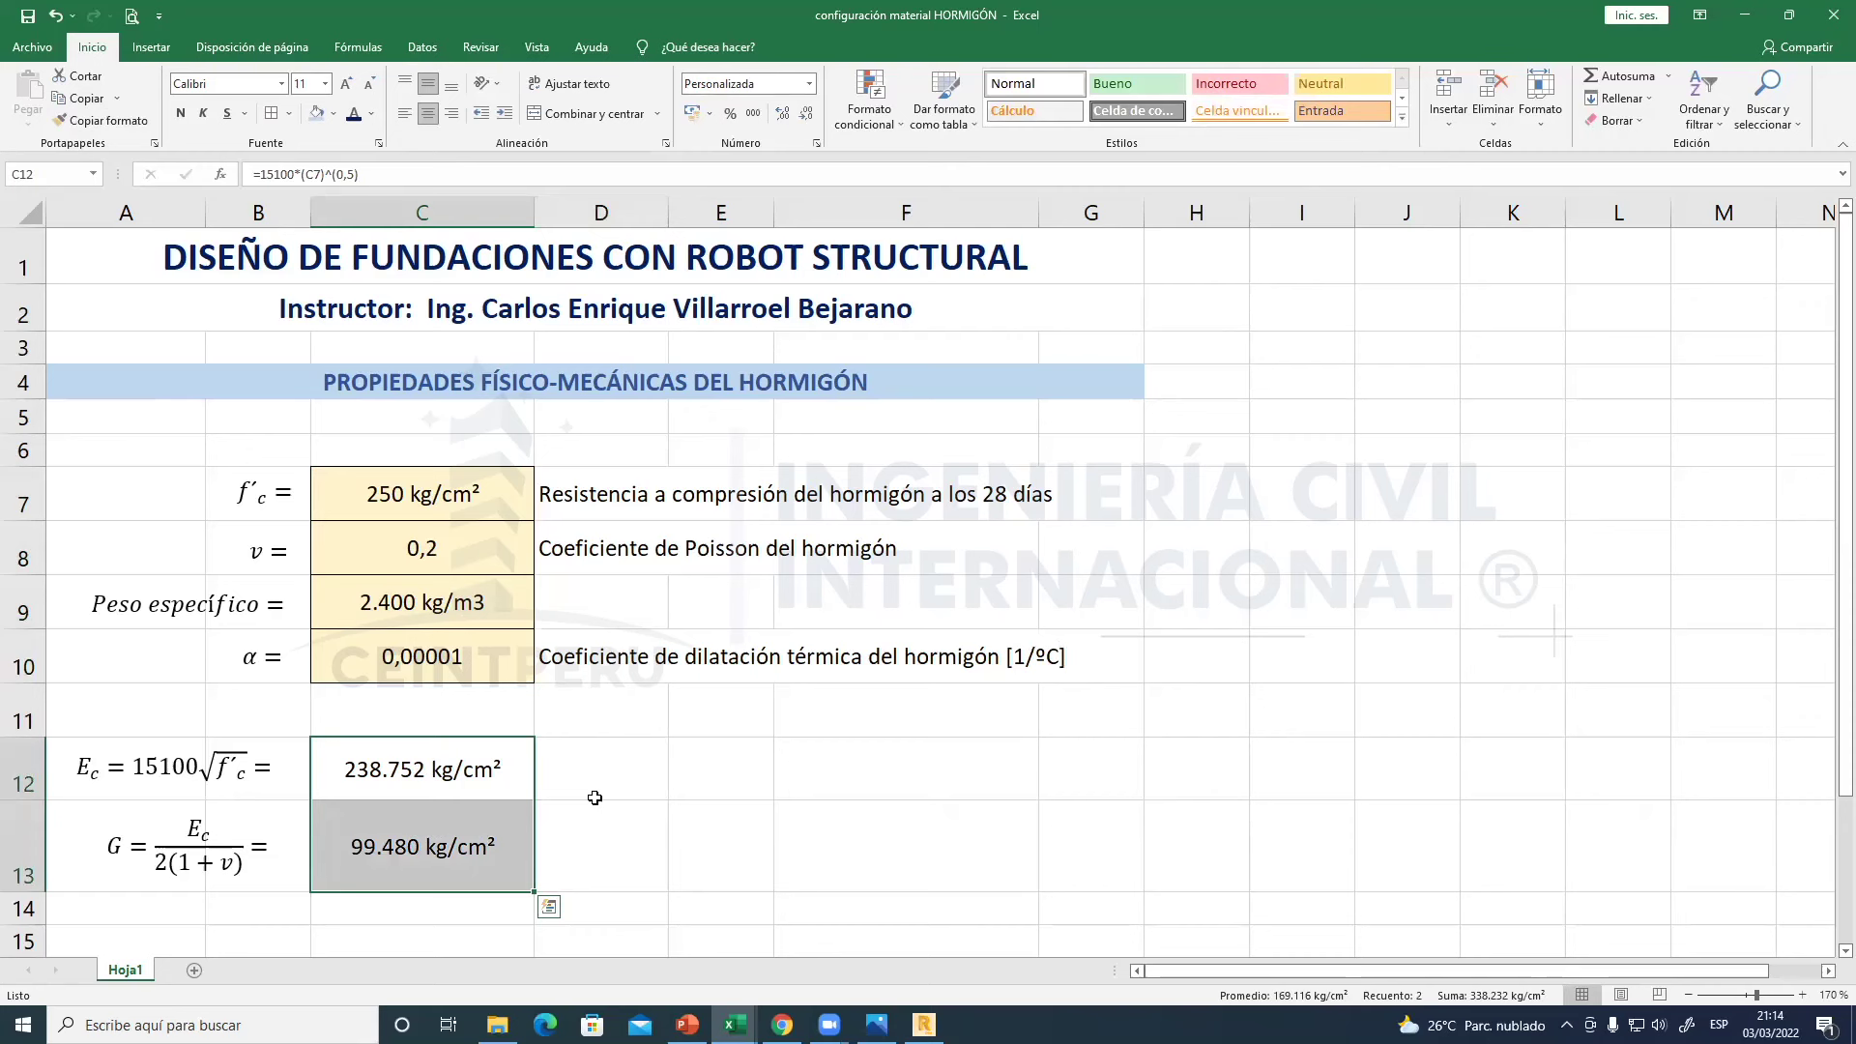
{"action": "left_click", "coordinate": [596, 799]}
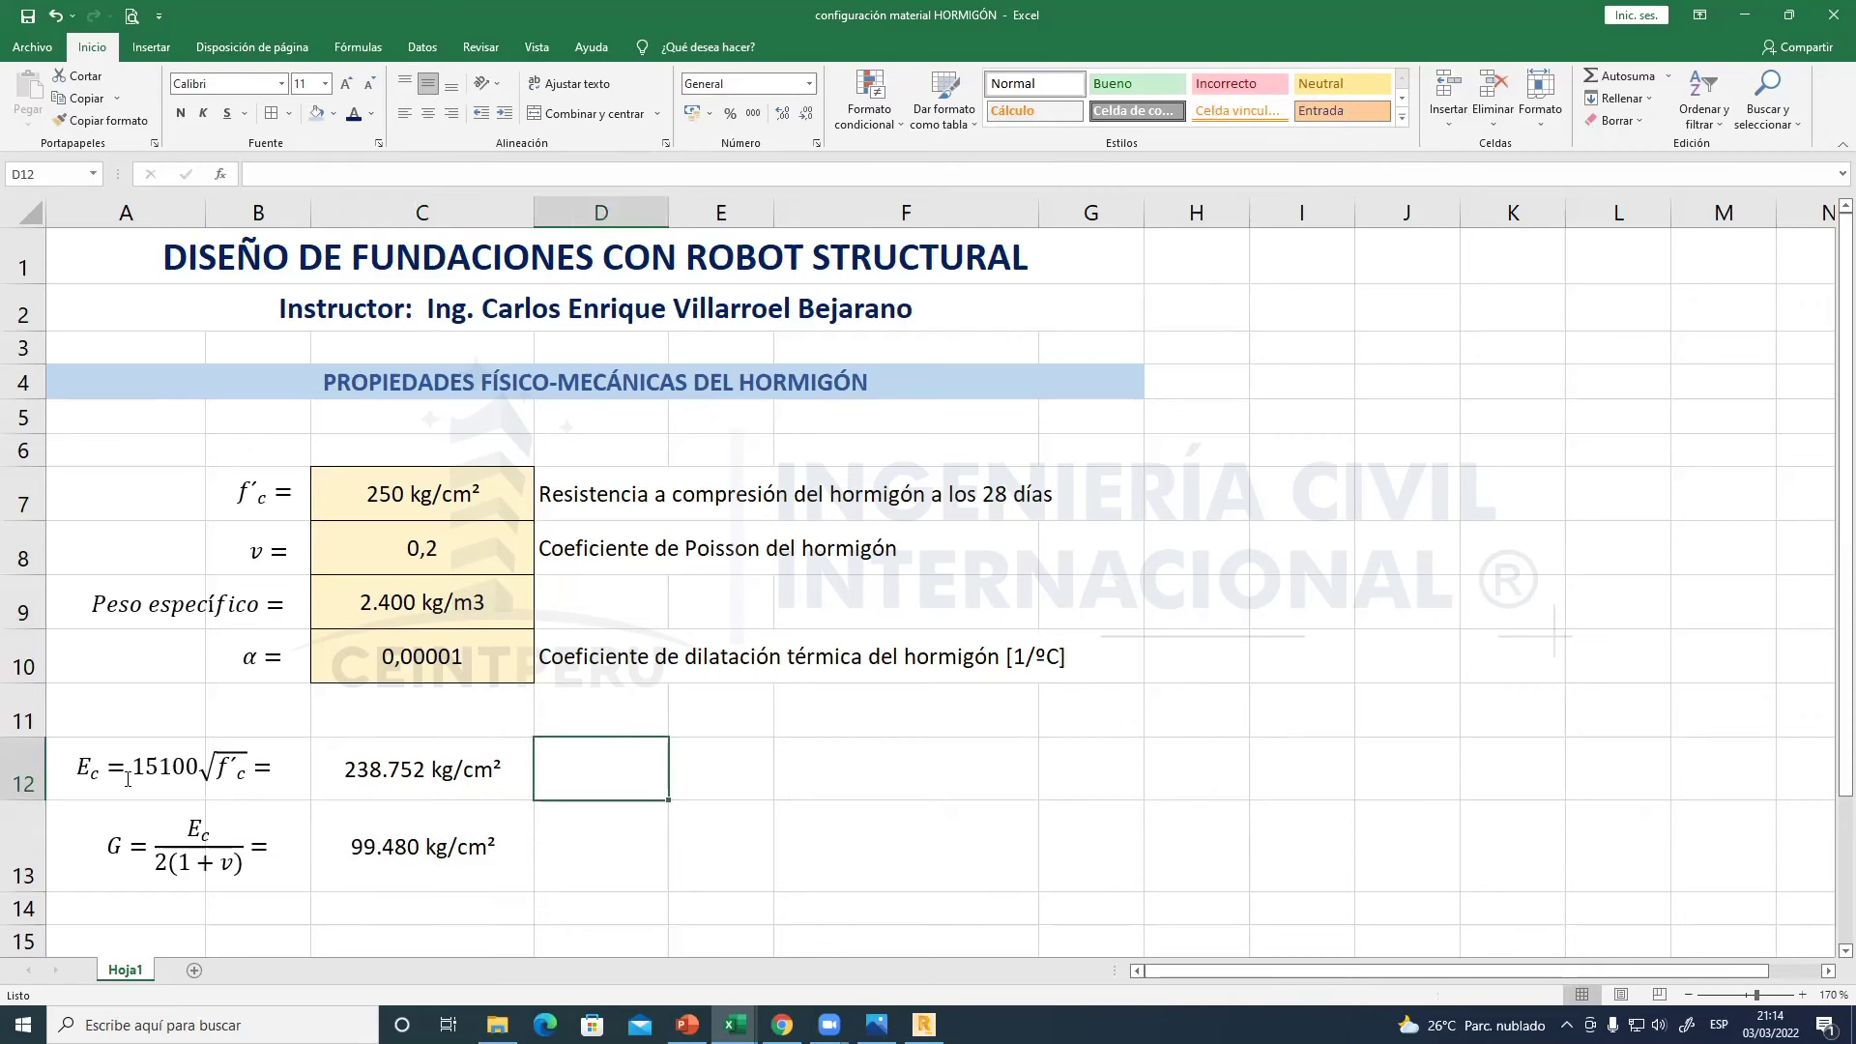
{"action": "left_click", "coordinate": [348, 778]}
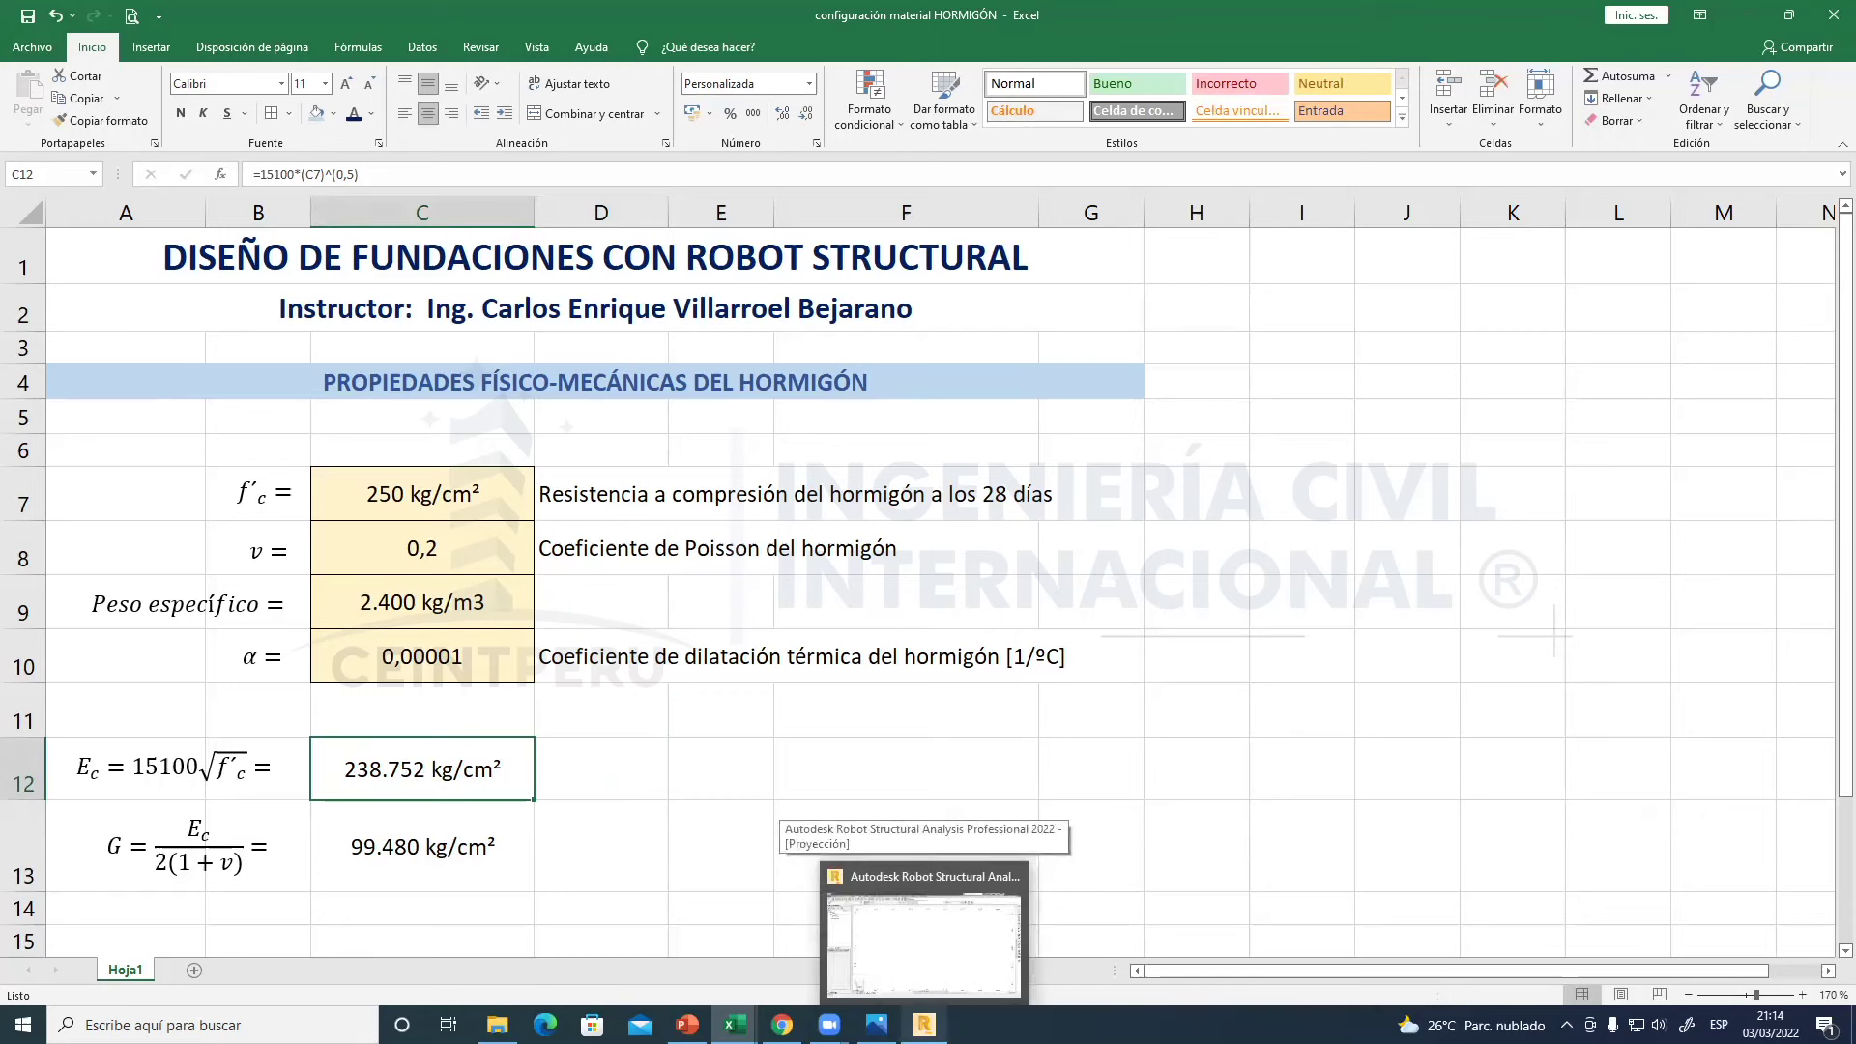
- Switch to Robot and change the concrete definition's name to H250 and its description to "Hormigón fc= 250 kgf/cm2"
{"action": "left_click", "coordinate": [923, 1025]}
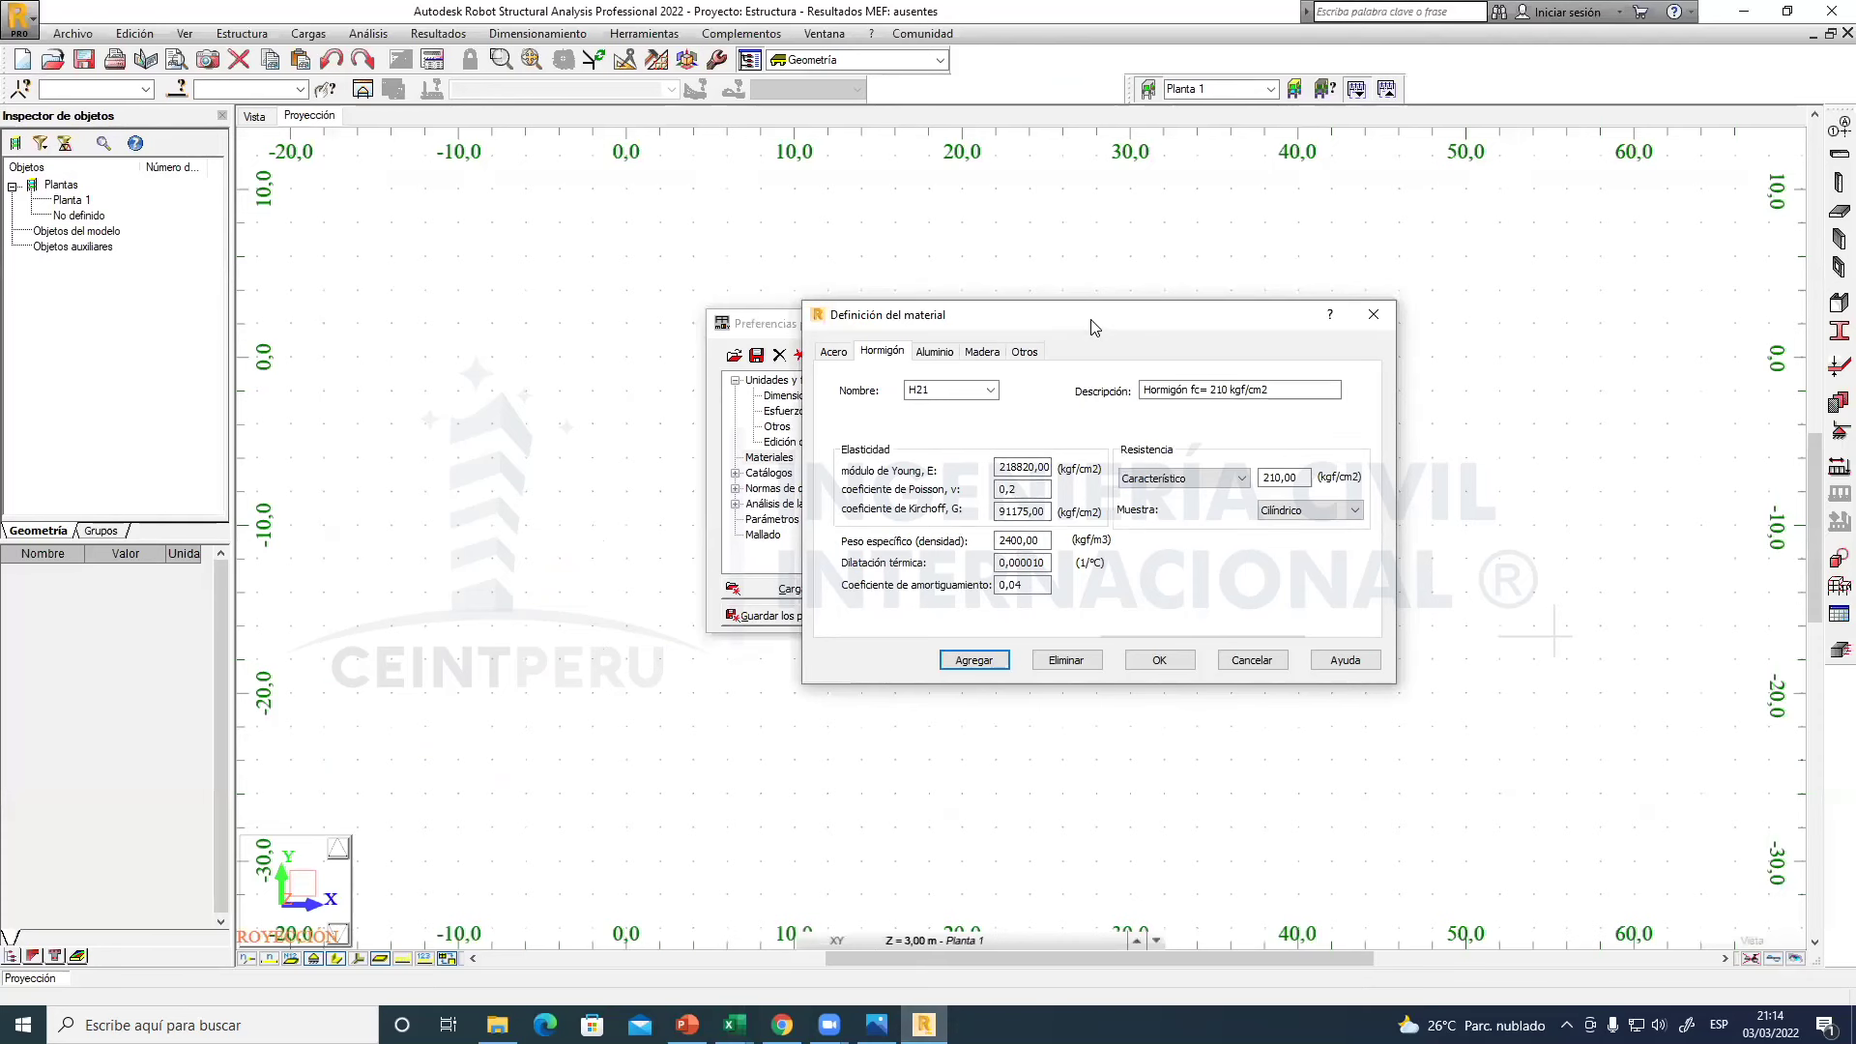
{"action": "left_click_drag", "start_coordinate": [1093, 325], "coordinate": [733, 395]}
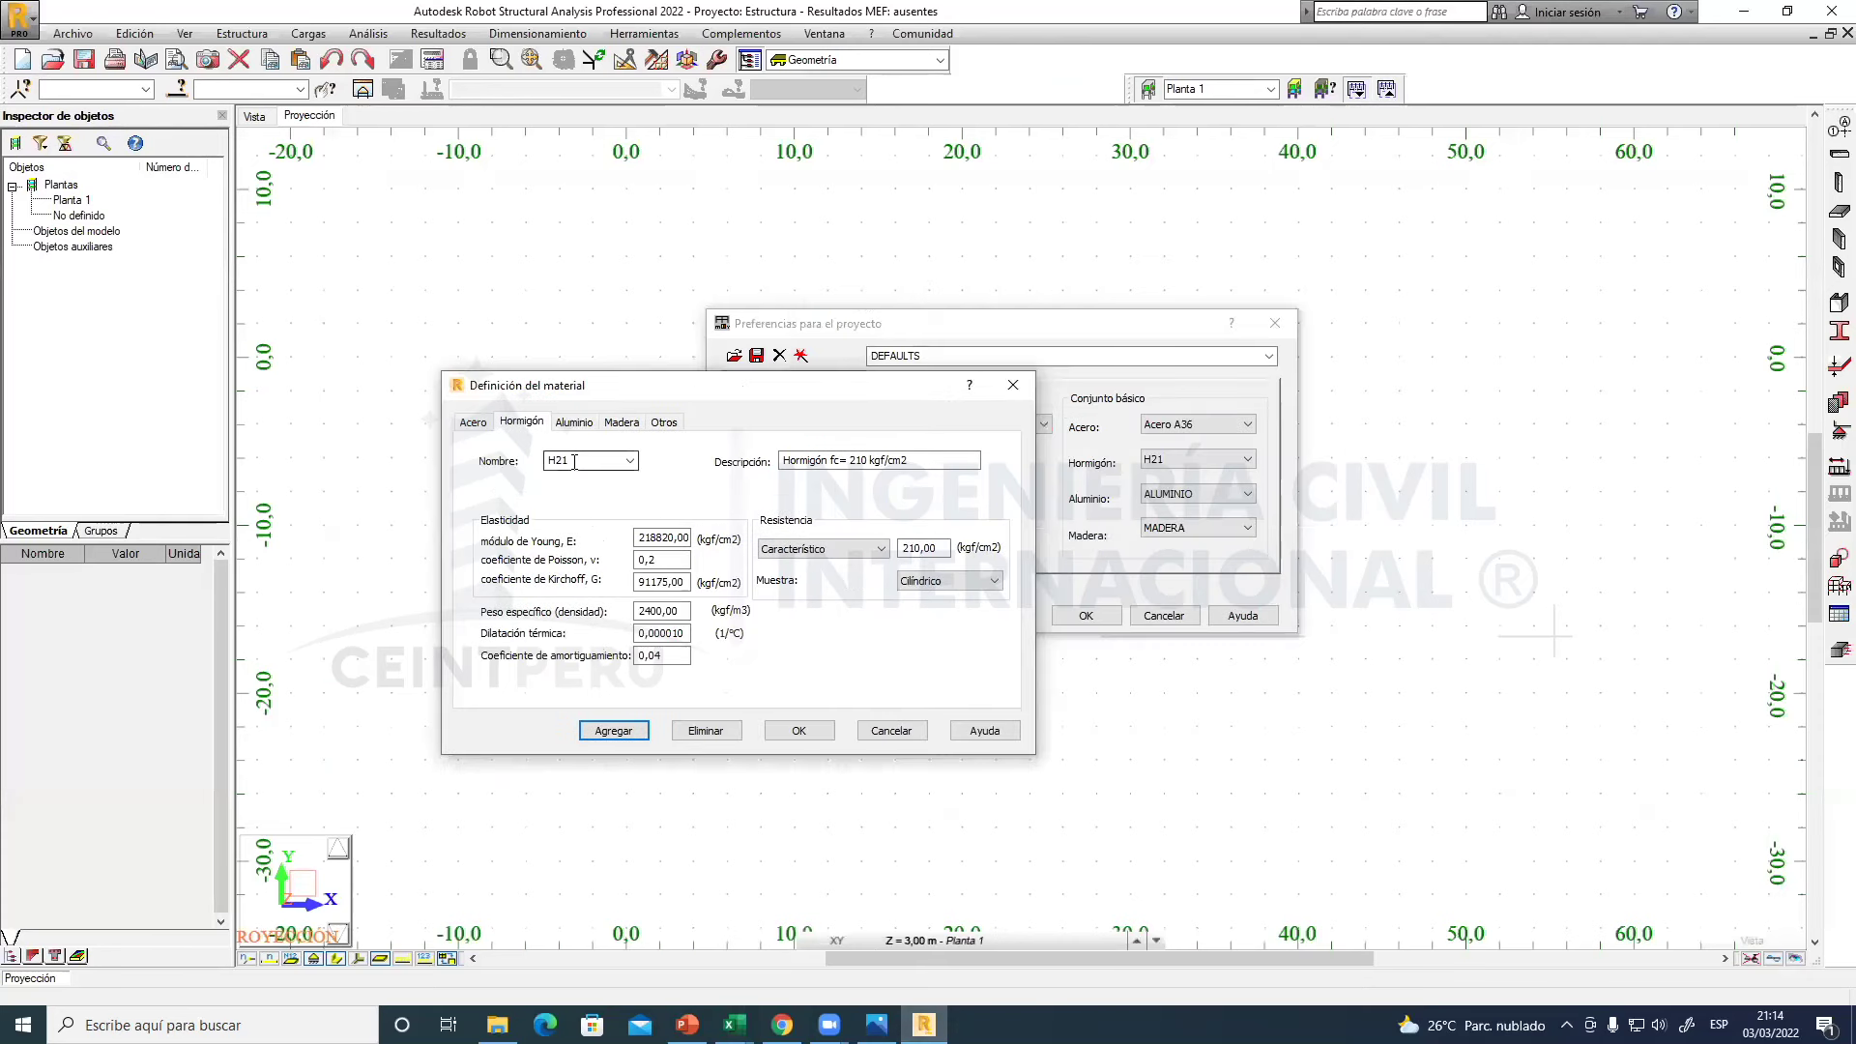
{"action": "left_click", "coordinate": [574, 461]}
{"action": "left_click_drag", "start_coordinate": [575, 462], "coordinate": [564, 465]}
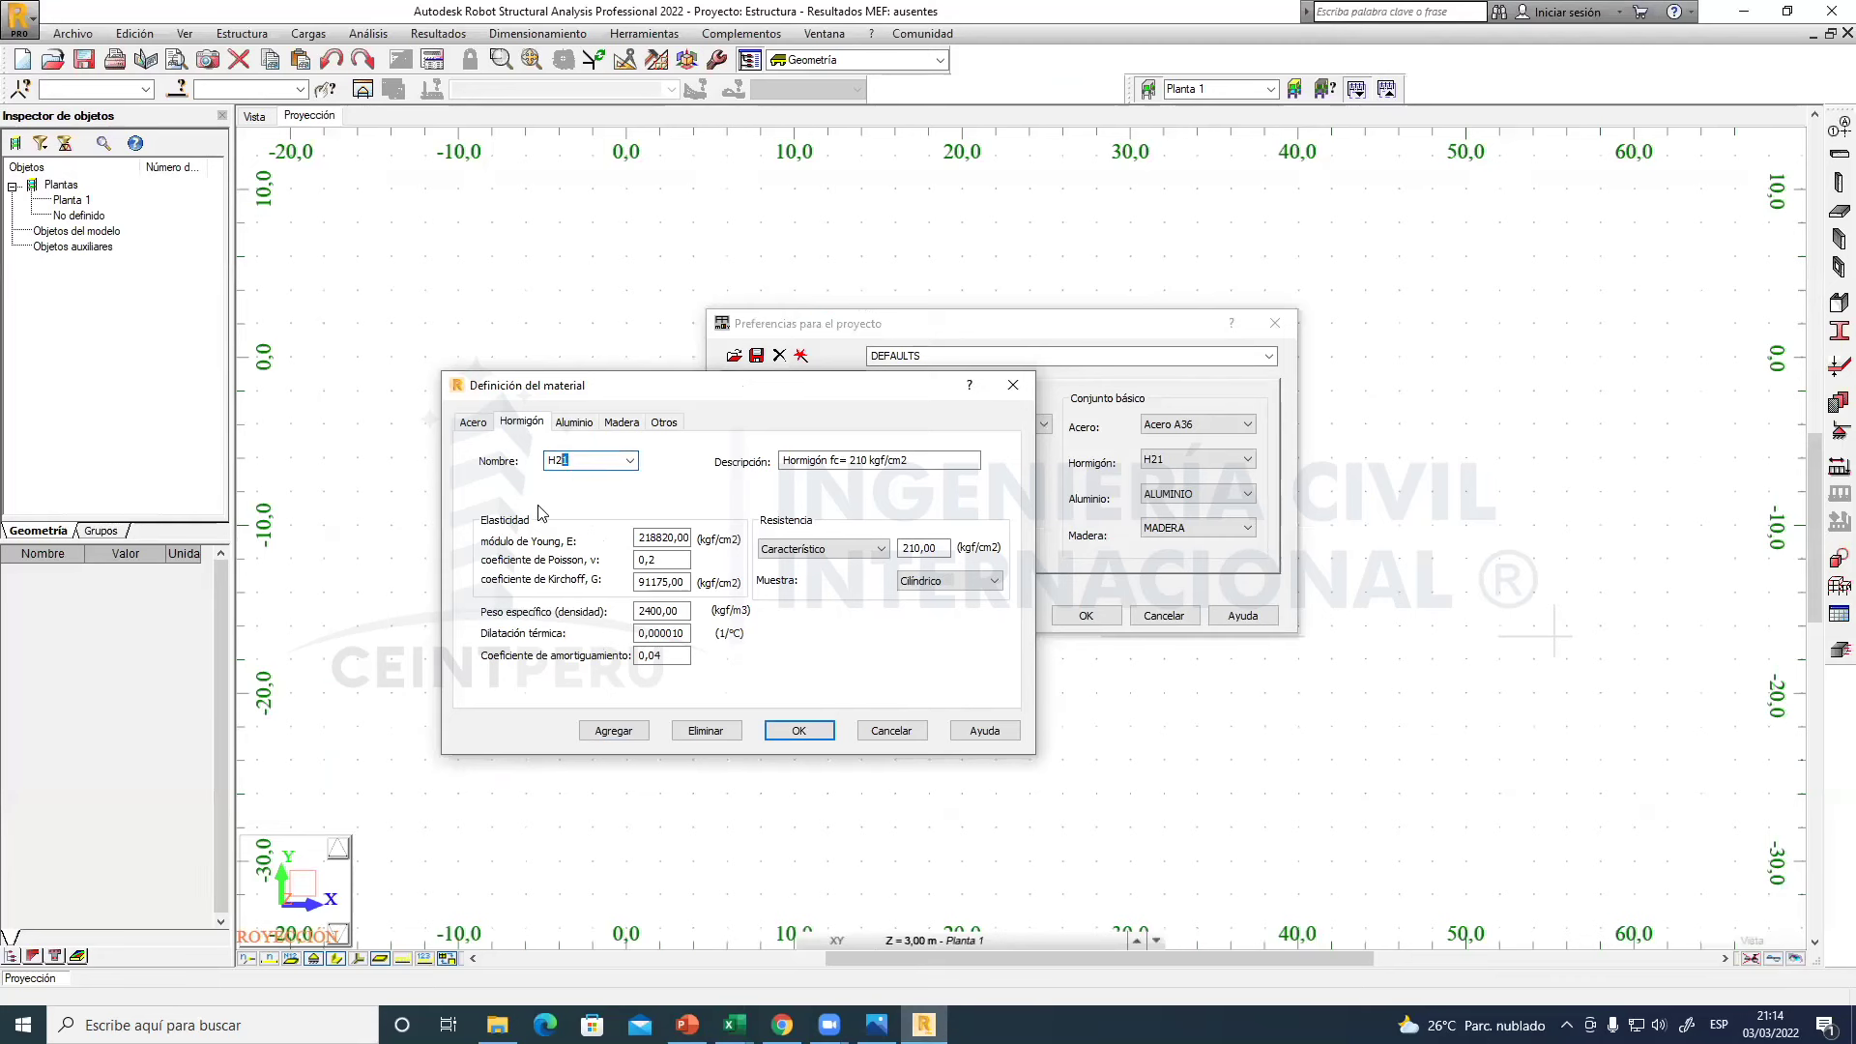
{"action": "type", "text": "50"}
{"action": "left_click_drag", "start_coordinate": [853, 460], "coordinate": [860, 461]}
{"action": "type", "text": "5"}
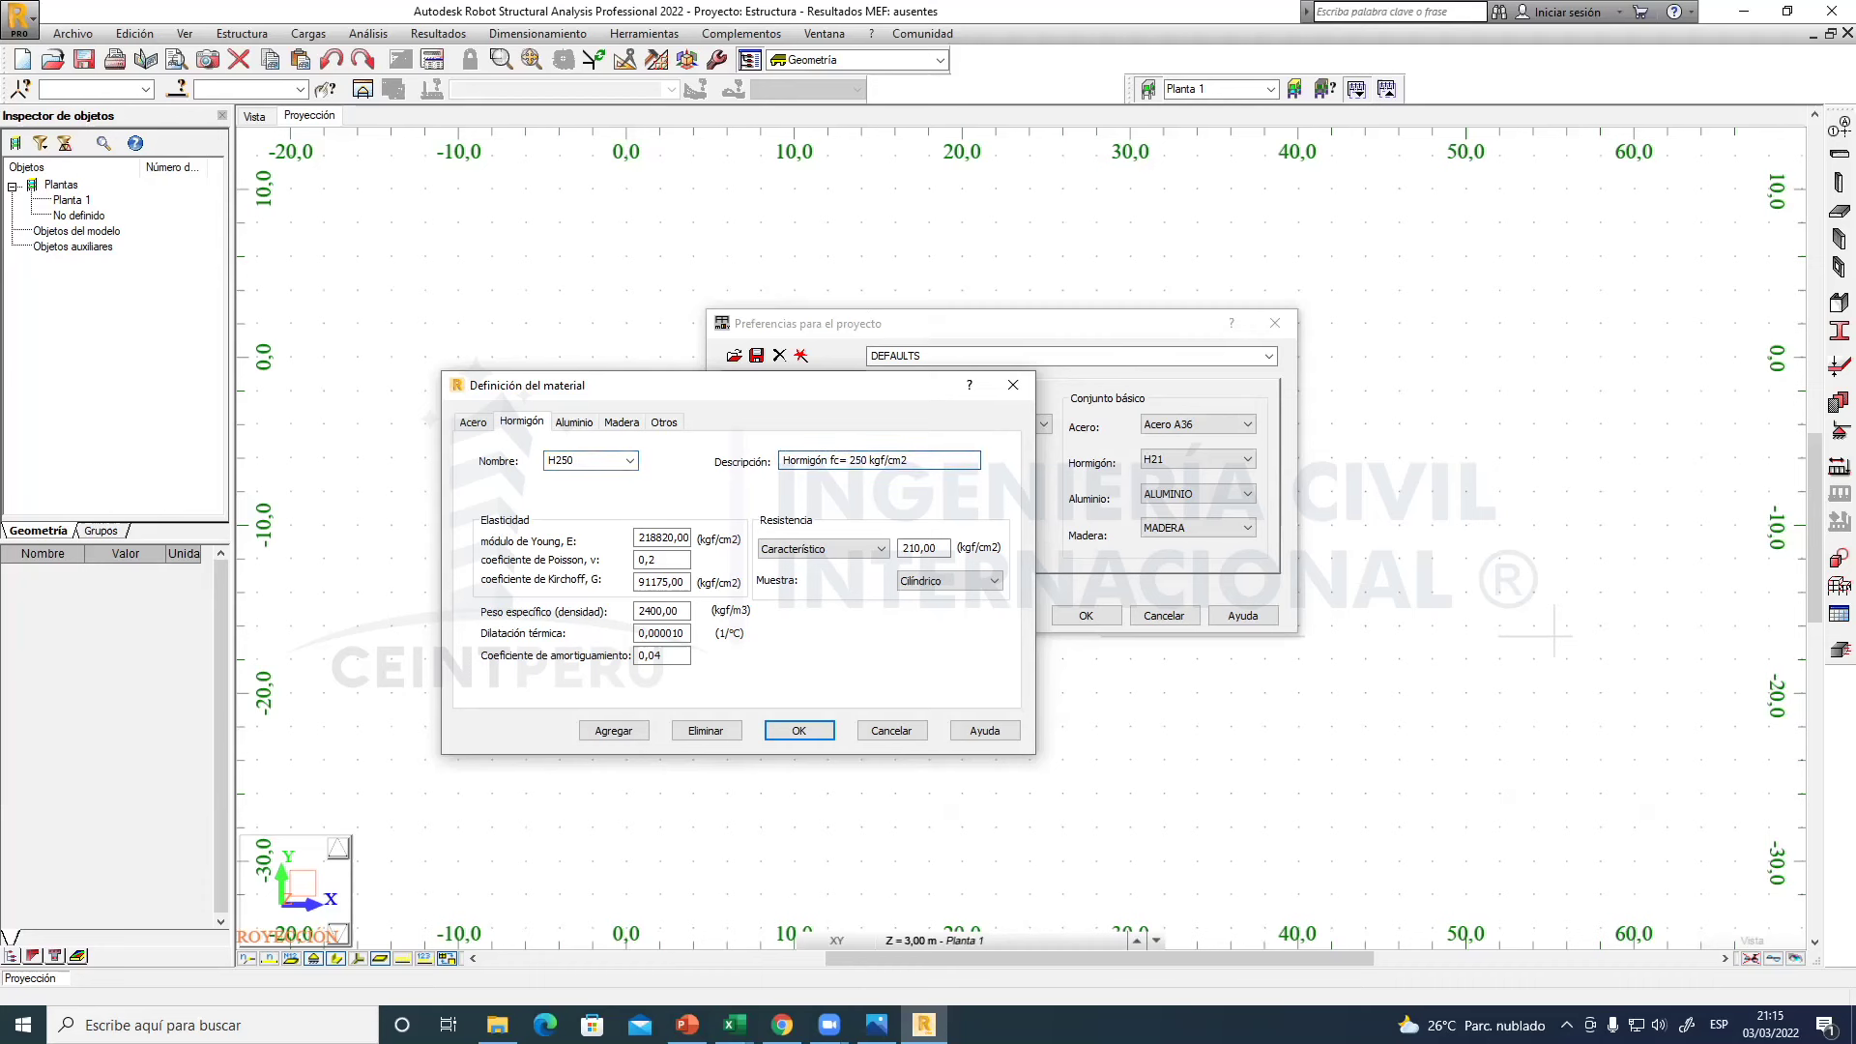
{"action": "left_click_drag", "start_coordinate": [920, 460], "coordinate": [768, 462]}
{"action": "left_click", "coordinate": [912, 456]}
- Look up Ec in the Excel concrete sheet and set the material's Young's modulus E to 238752 kgf/cm2 in Robot
{"action": "left_click", "coordinate": [640, 538]}
{"action": "key", "text": "BackSpace"}
{"action": "double_click", "coordinate": [641, 538]}
{"action": "left_click", "coordinate": [735, 1025]}
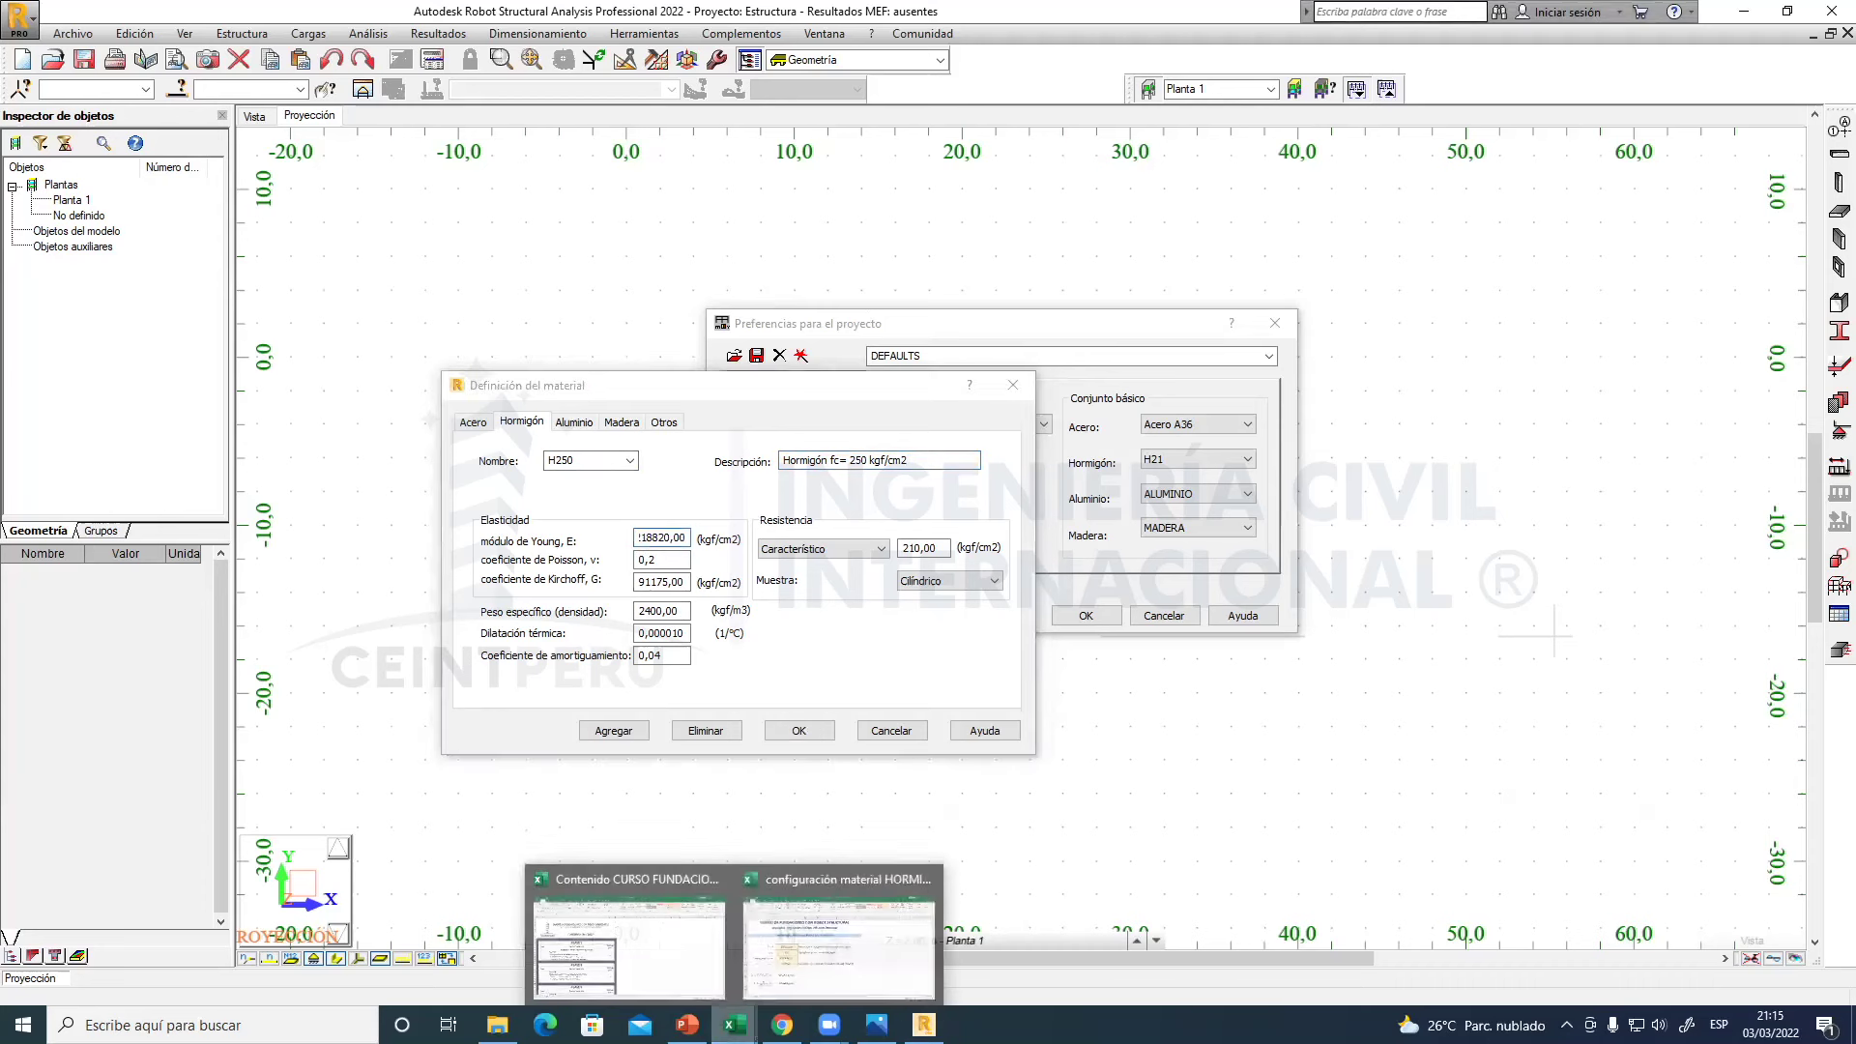
{"action": "left_click", "coordinate": [791, 972]}
{"action": "left_click", "coordinate": [512, 802]}
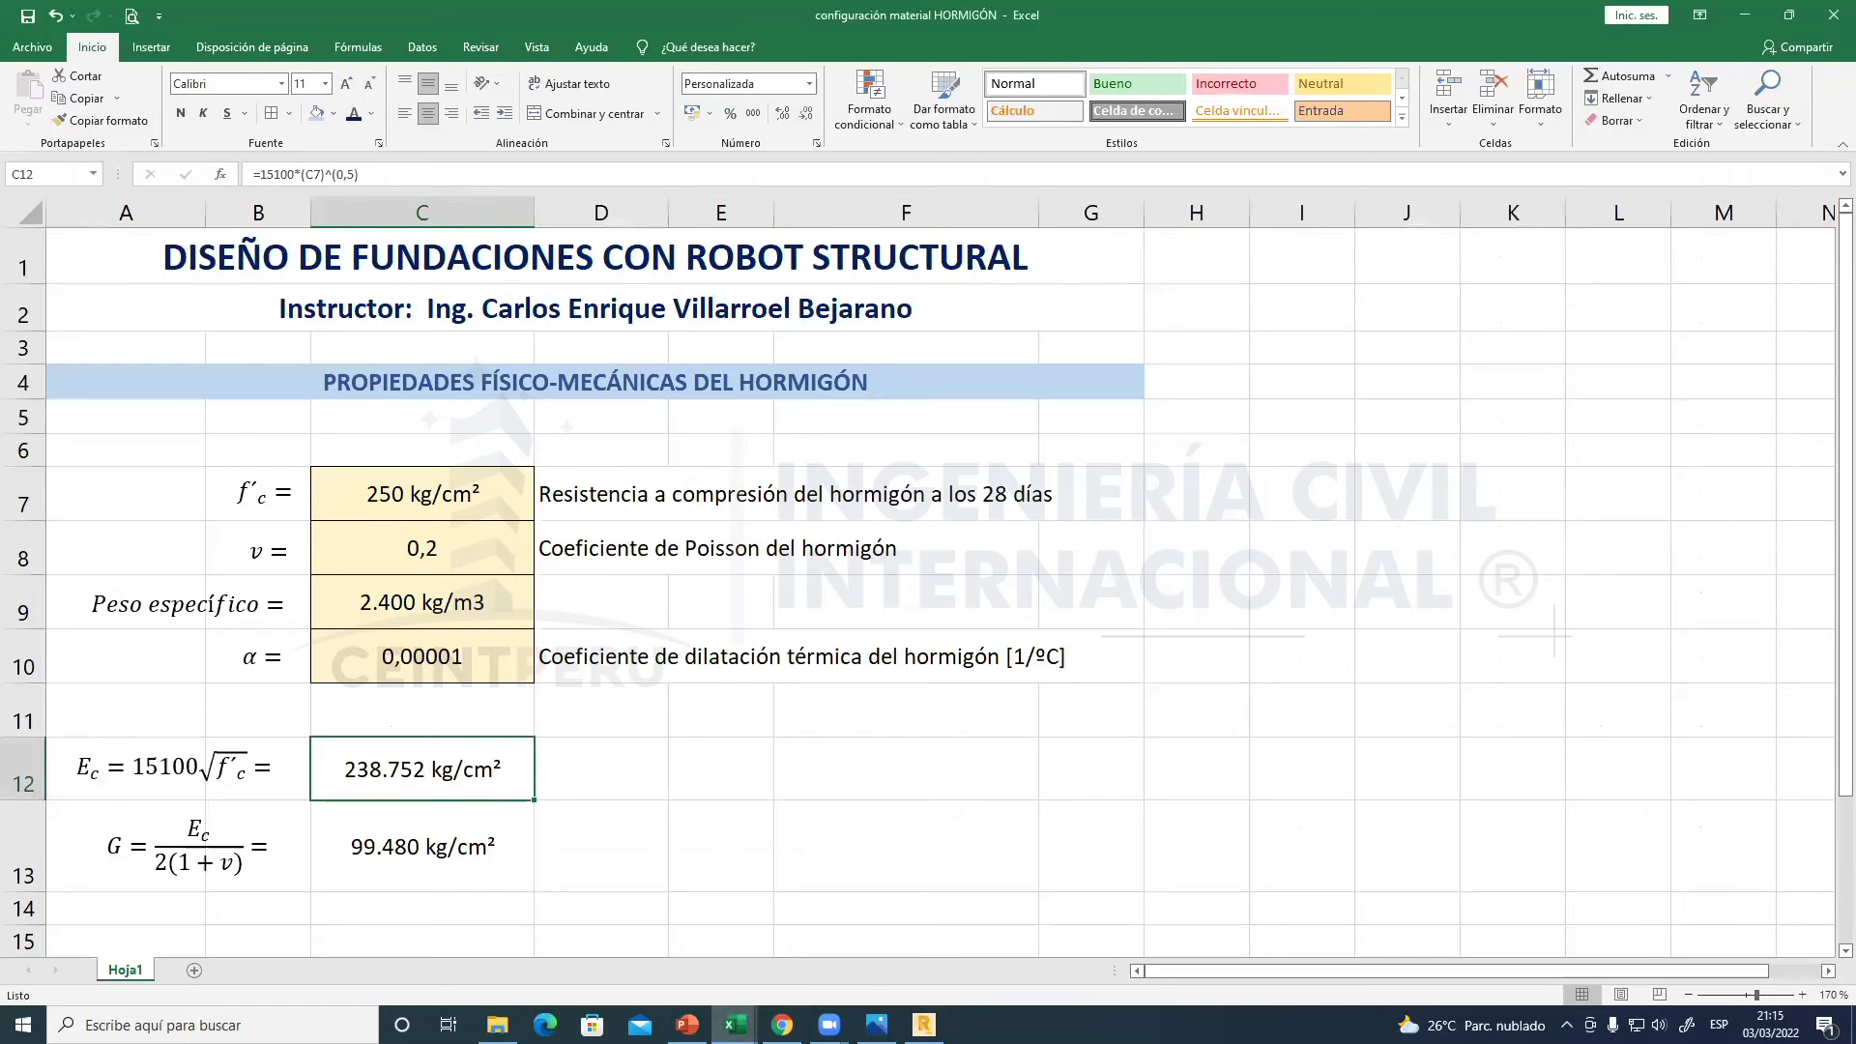
{"action": "left_click", "coordinate": [923, 1023]}
{"action": "type", "text": "238752"}
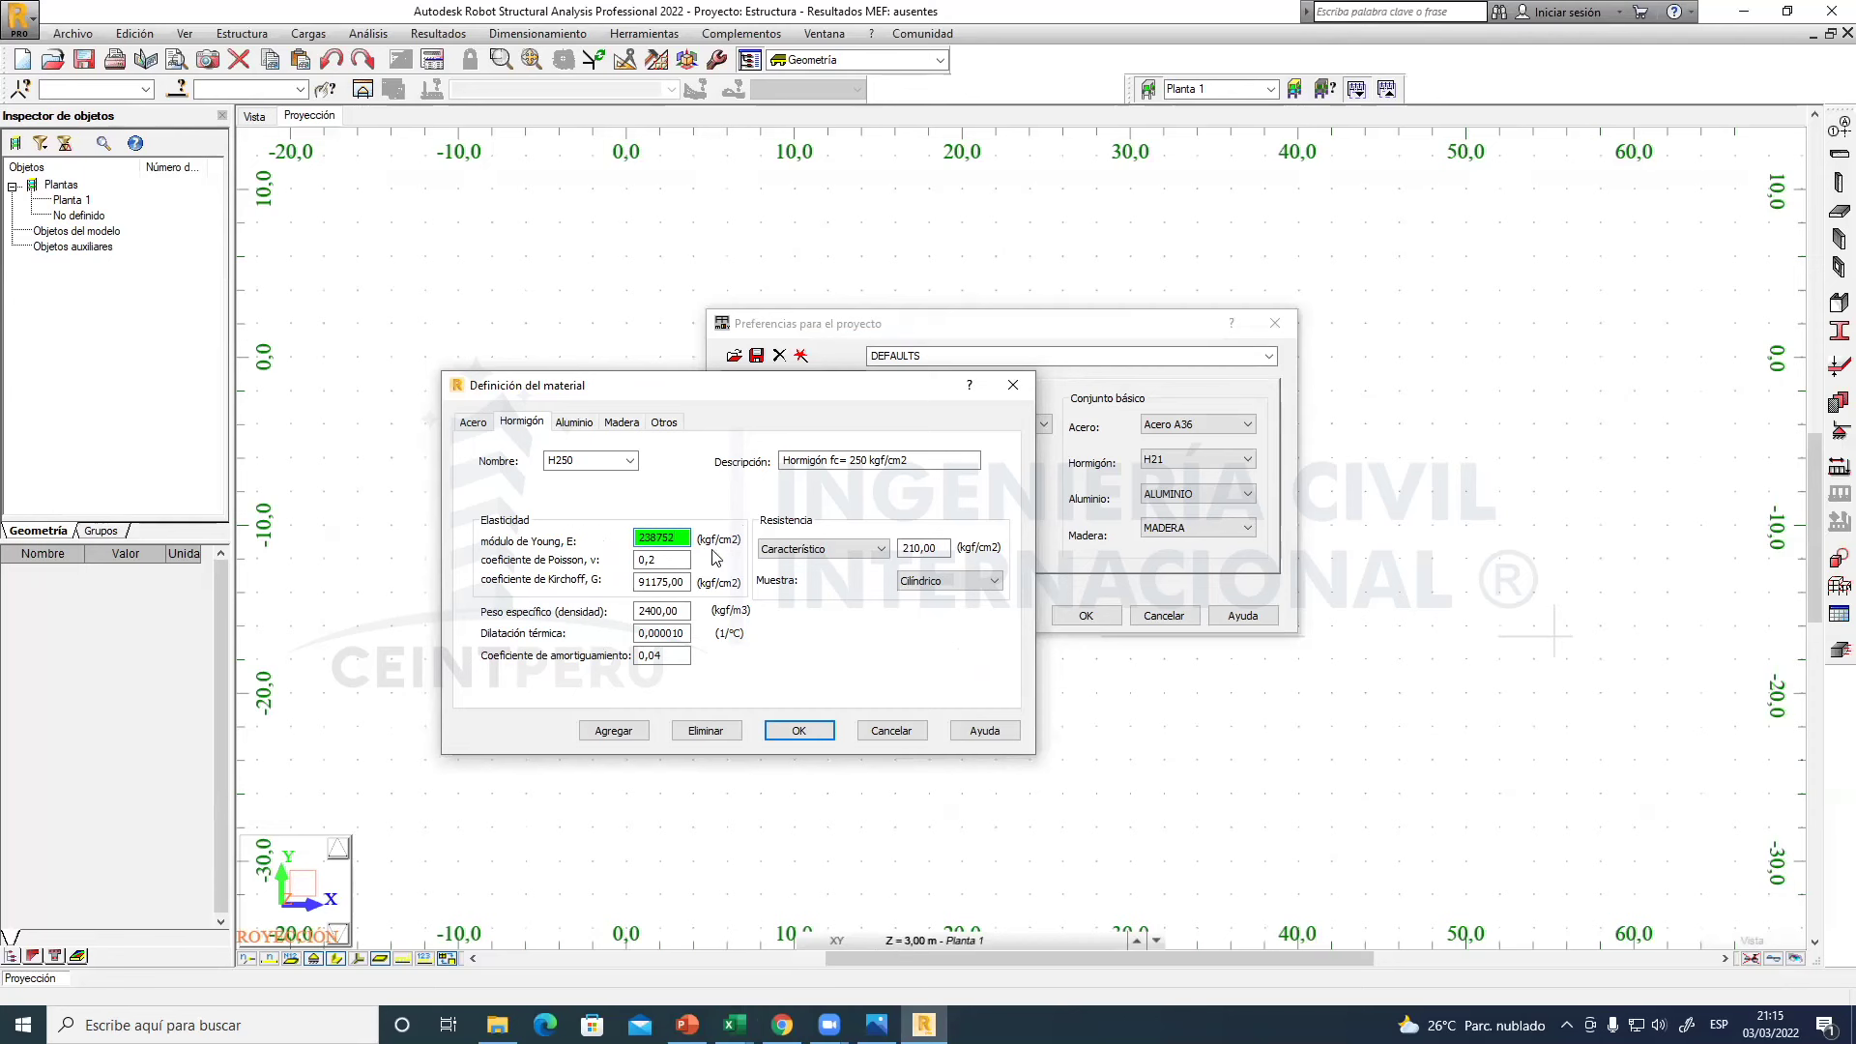
{"action": "left_click_drag", "start_coordinate": [698, 541], "coordinate": [601, 544]}
{"action": "left_click", "coordinate": [679, 536]}
- Compare the Poisson coefficient in the Excel concrete sheet with the value in Robot's material definition
{"action": "mouse_move", "coordinate": [735, 1025]}
{"action": "left_click", "coordinate": [790, 919]}
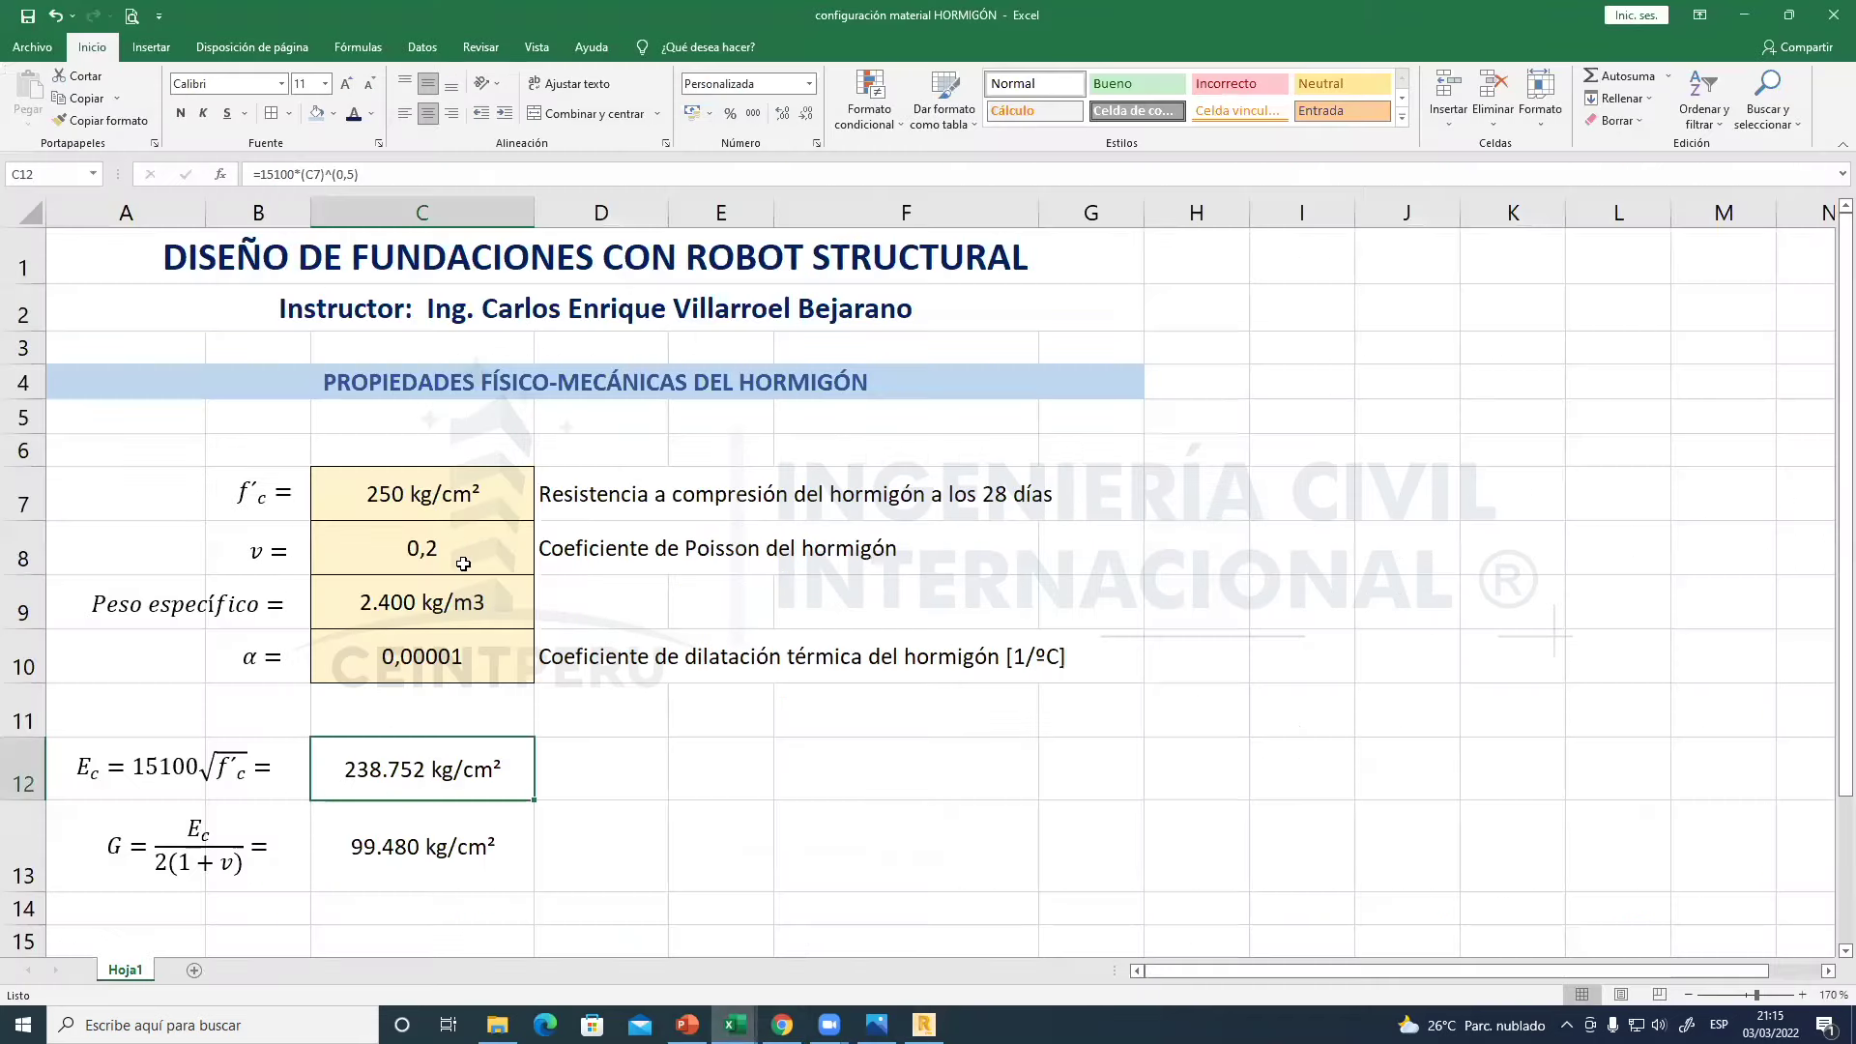
{"action": "left_click_drag", "start_coordinate": [602, 764], "coordinate": [491, 765]}
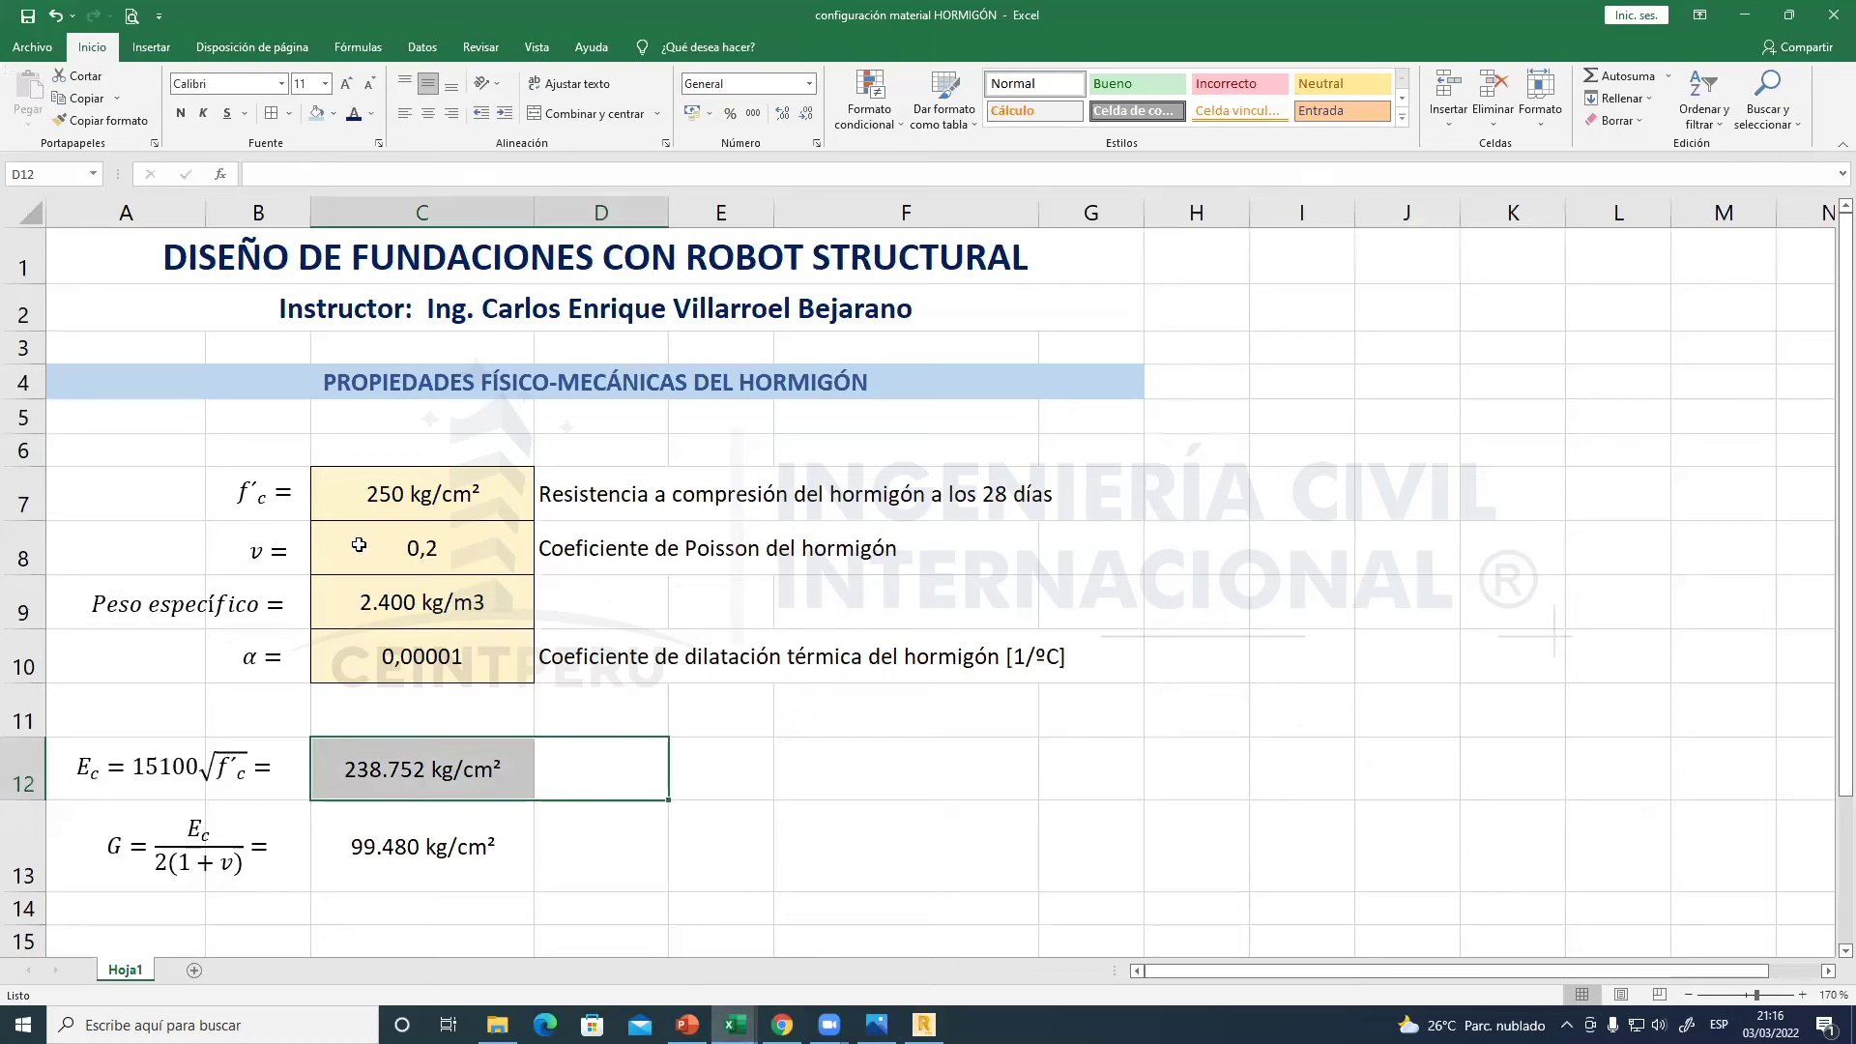
{"action": "mouse_move", "coordinate": [358, 545]}
{"action": "left_mouse_down"}
{"action": "mouse_move", "coordinate": [580, 546]}
{"action": "mouse_move", "coordinate": [365, 538]}
{"action": "mouse_move", "coordinate": [372, 556]}
{"action": "left_mouse_up"}
{"action": "left_click", "coordinate": [924, 1024]}
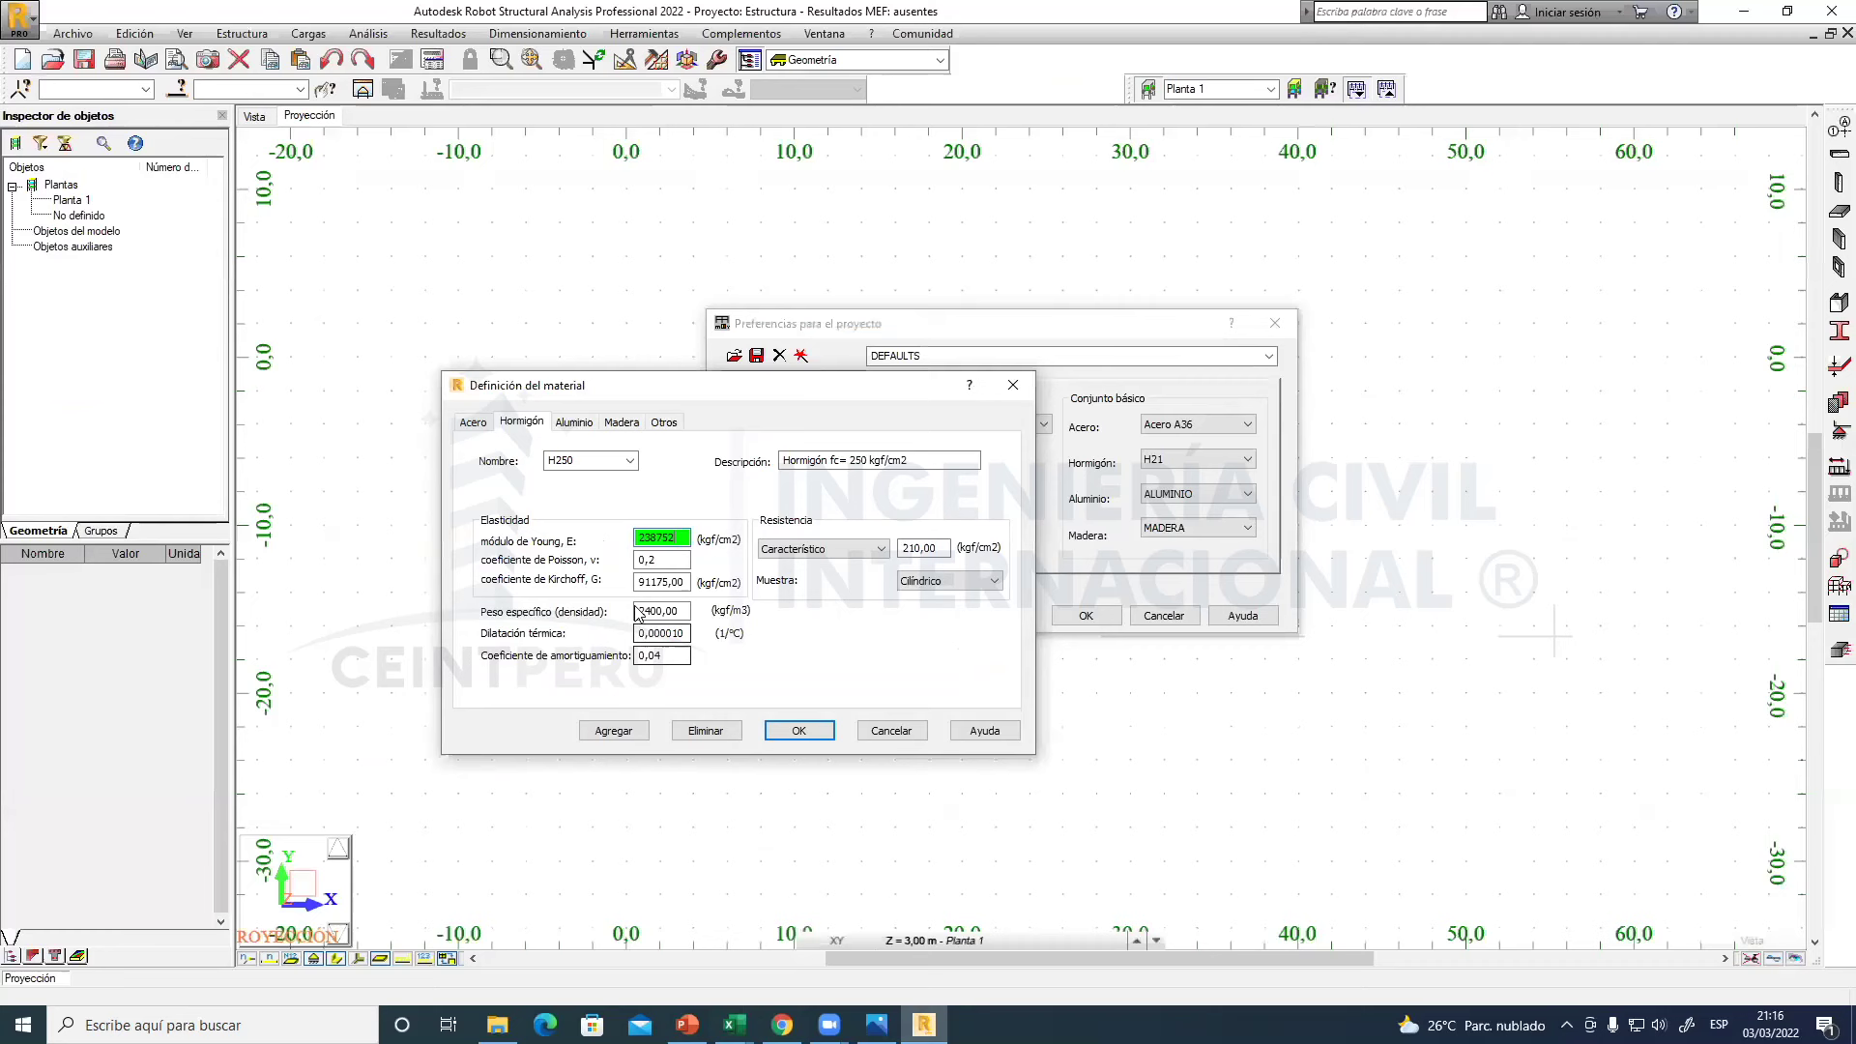
{"action": "key", "text": "Tab"}
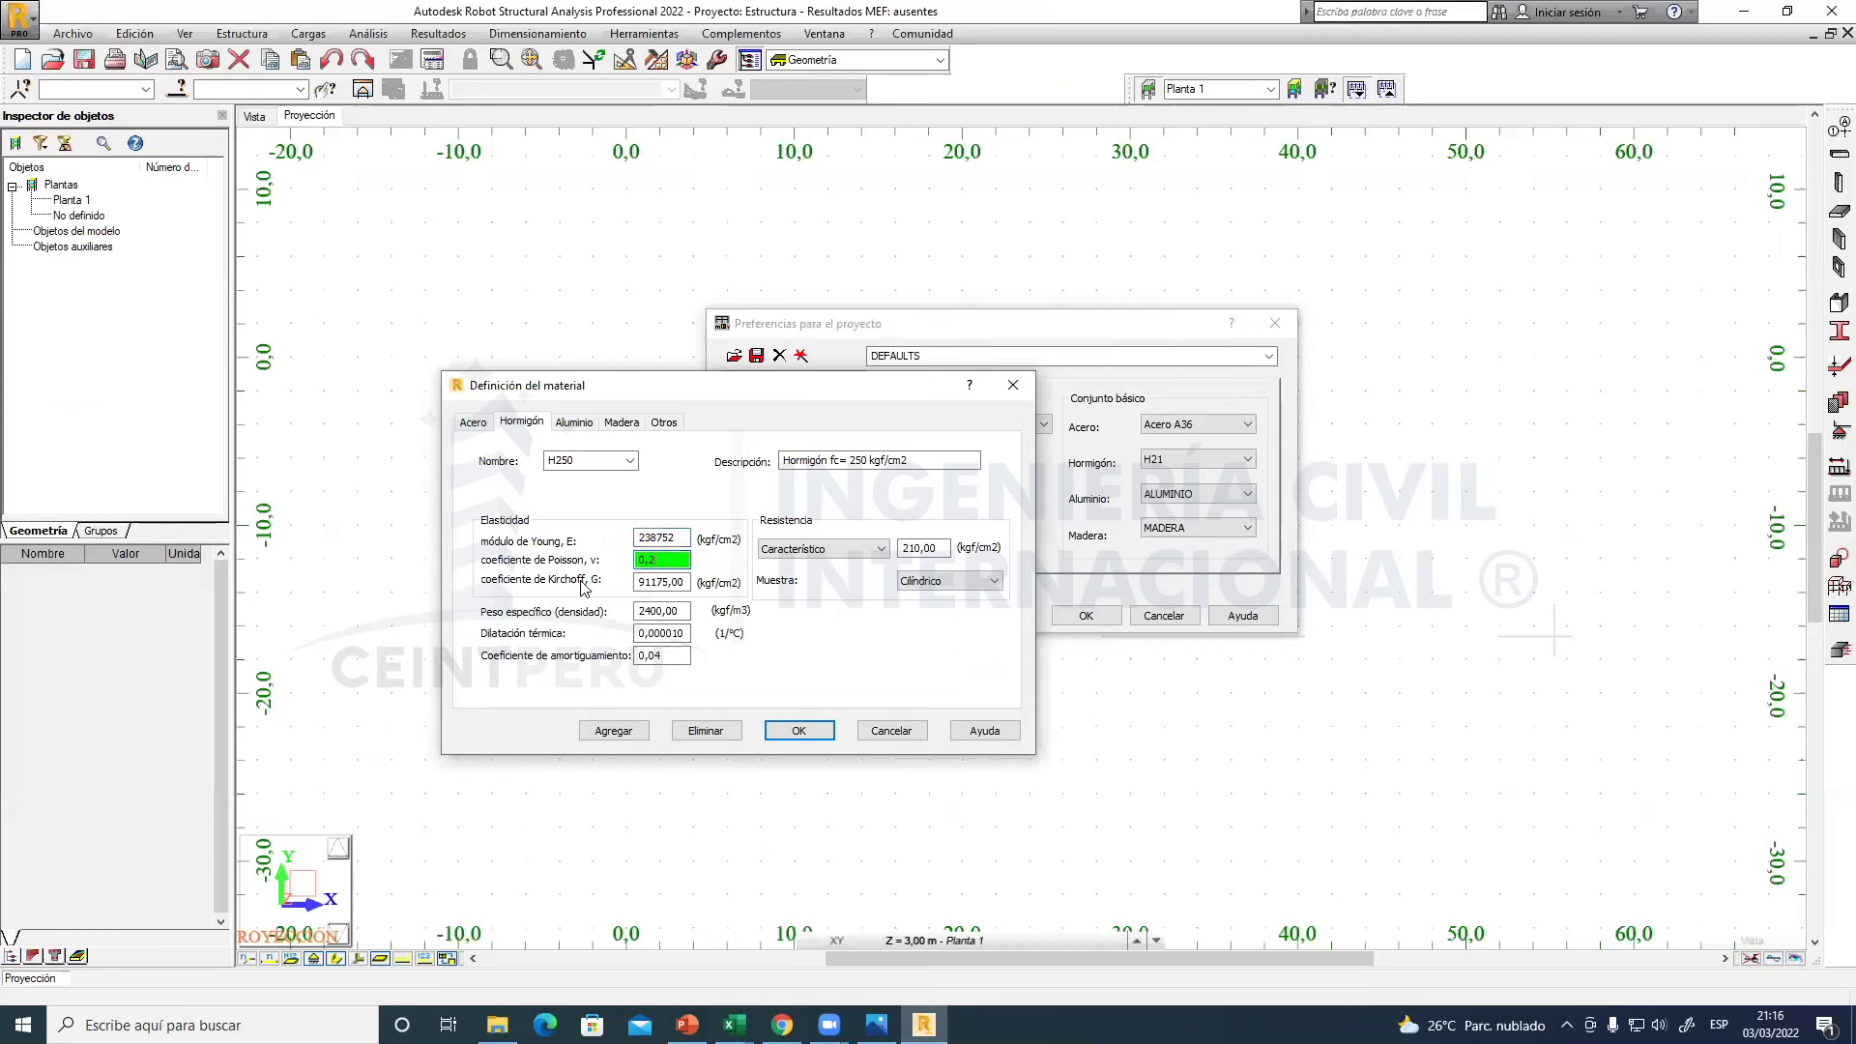
- Look up G in the Excel sheet's C13 and set the Kirchhoff coefficient G to 99480 kgf/cm2 in Robot
{"action": "double_click", "coordinate": [638, 581]}
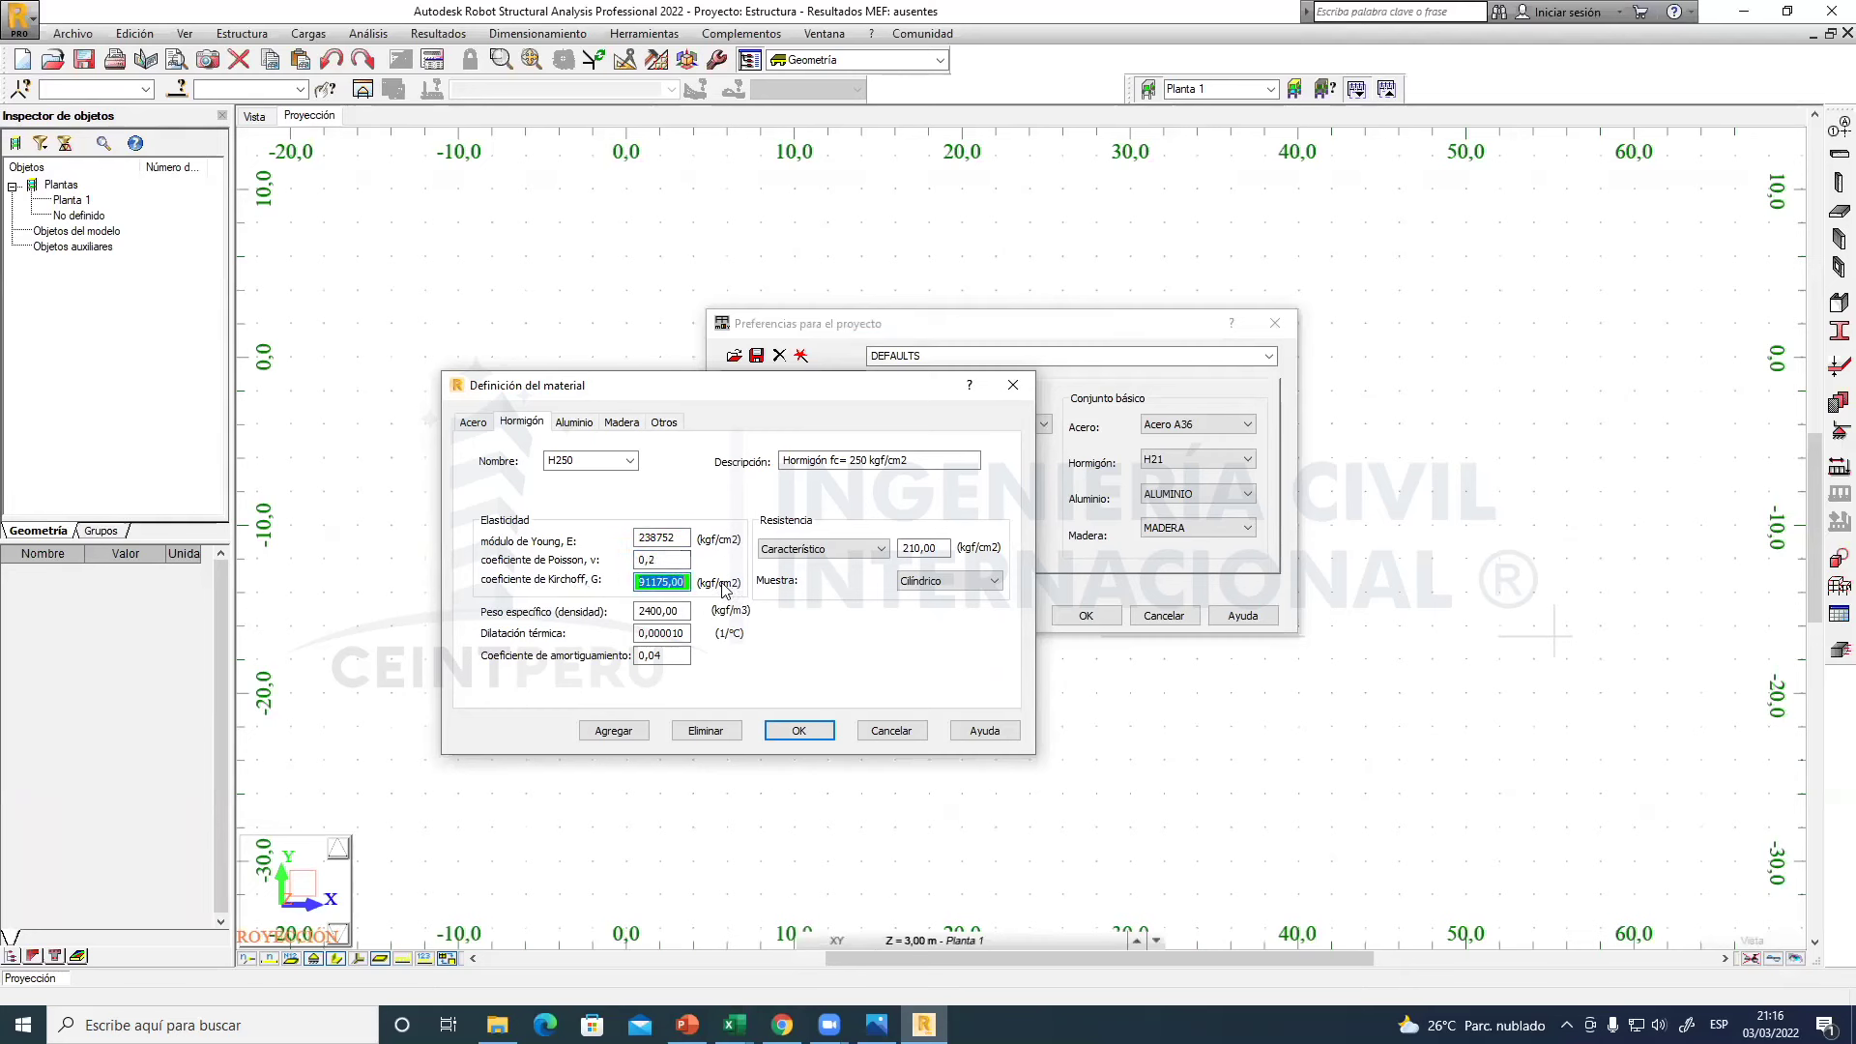
{"action": "mouse_move", "coordinate": [735, 1025]}
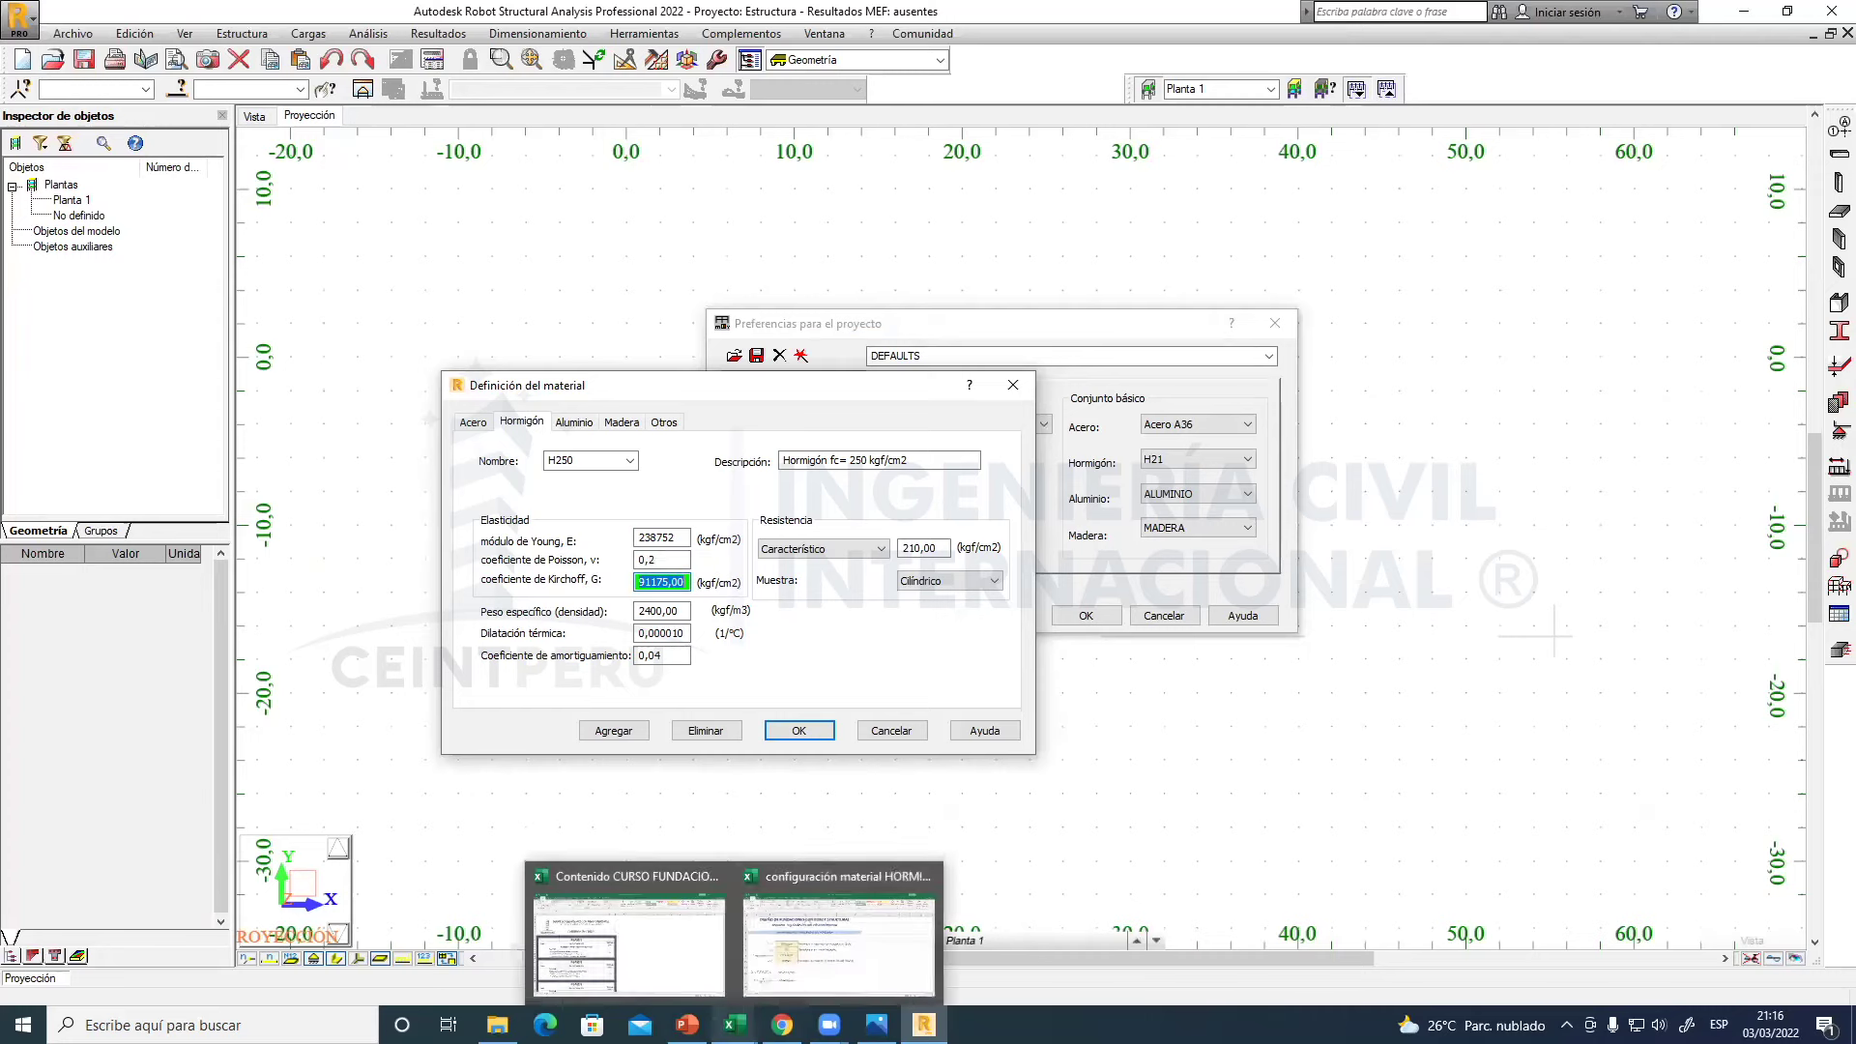
{"action": "left_click", "coordinate": [826, 938]}
{"action": "left_click", "coordinate": [430, 844]}
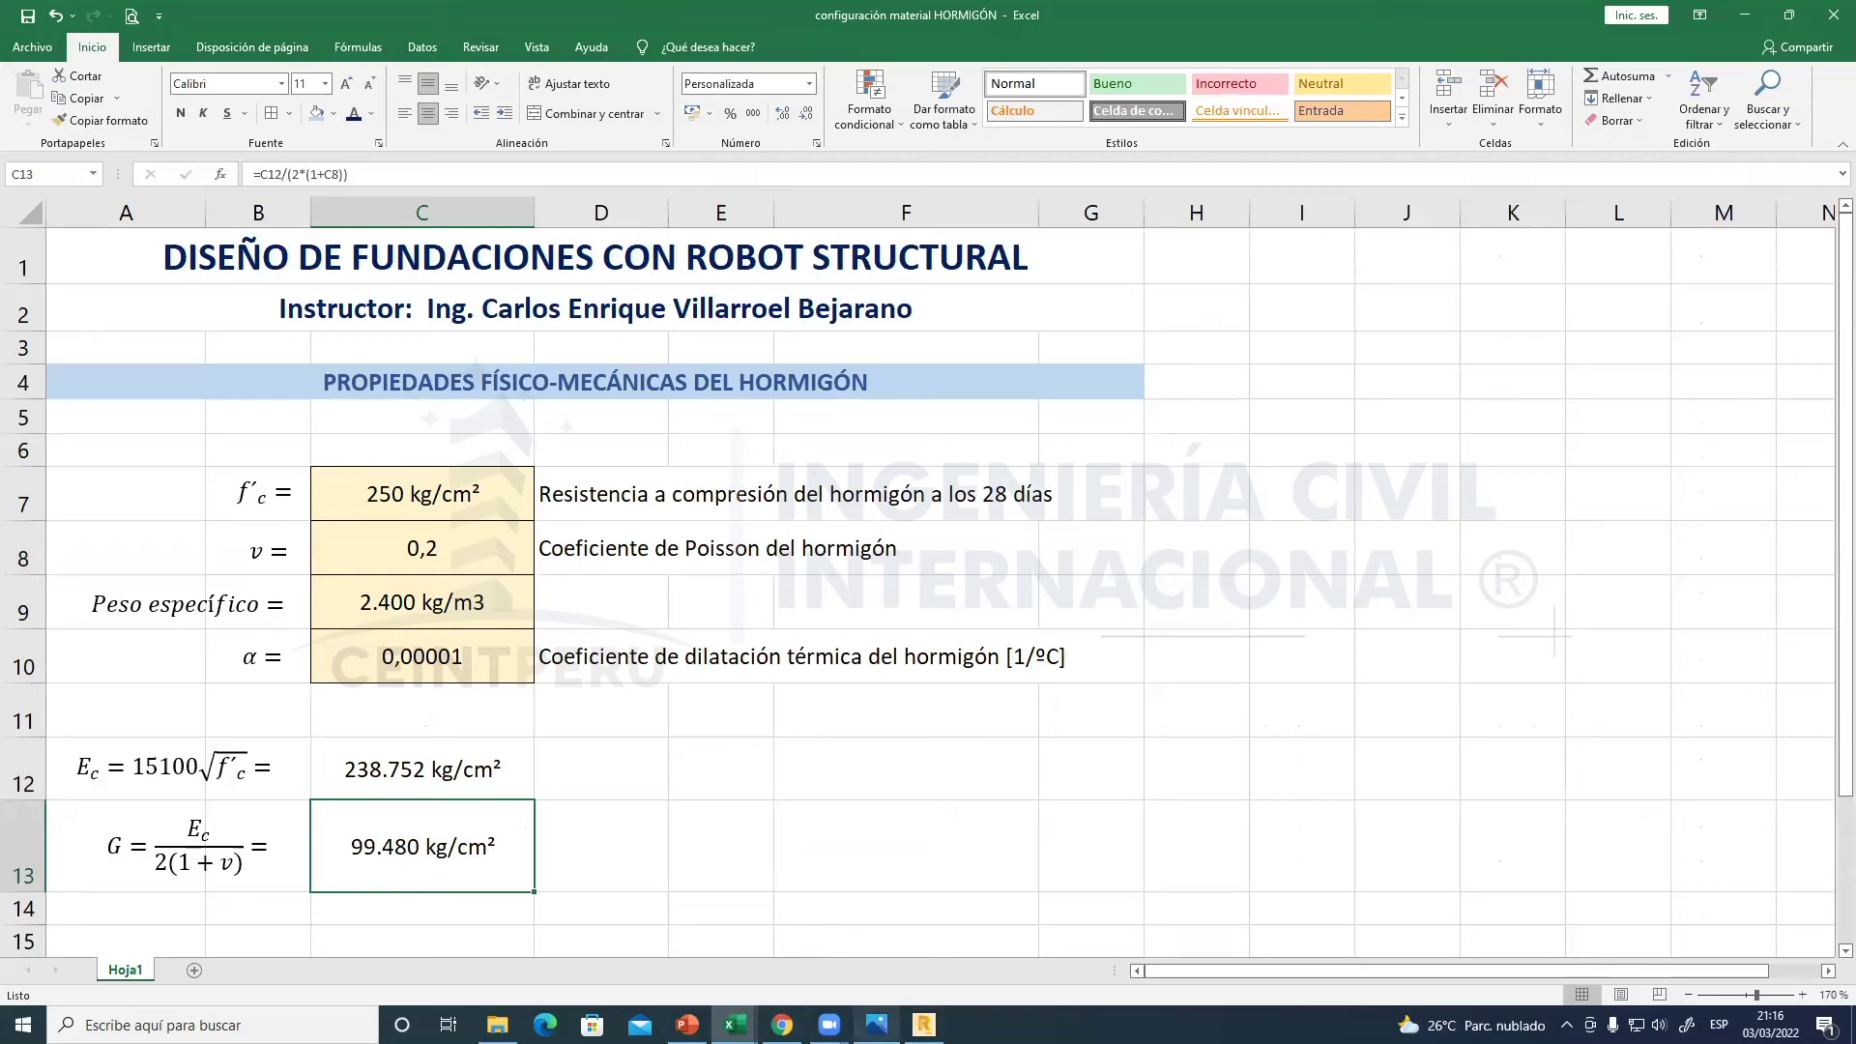
{"action": "left_click", "coordinate": [923, 1025]}
{"action": "type", "text": "99480"}
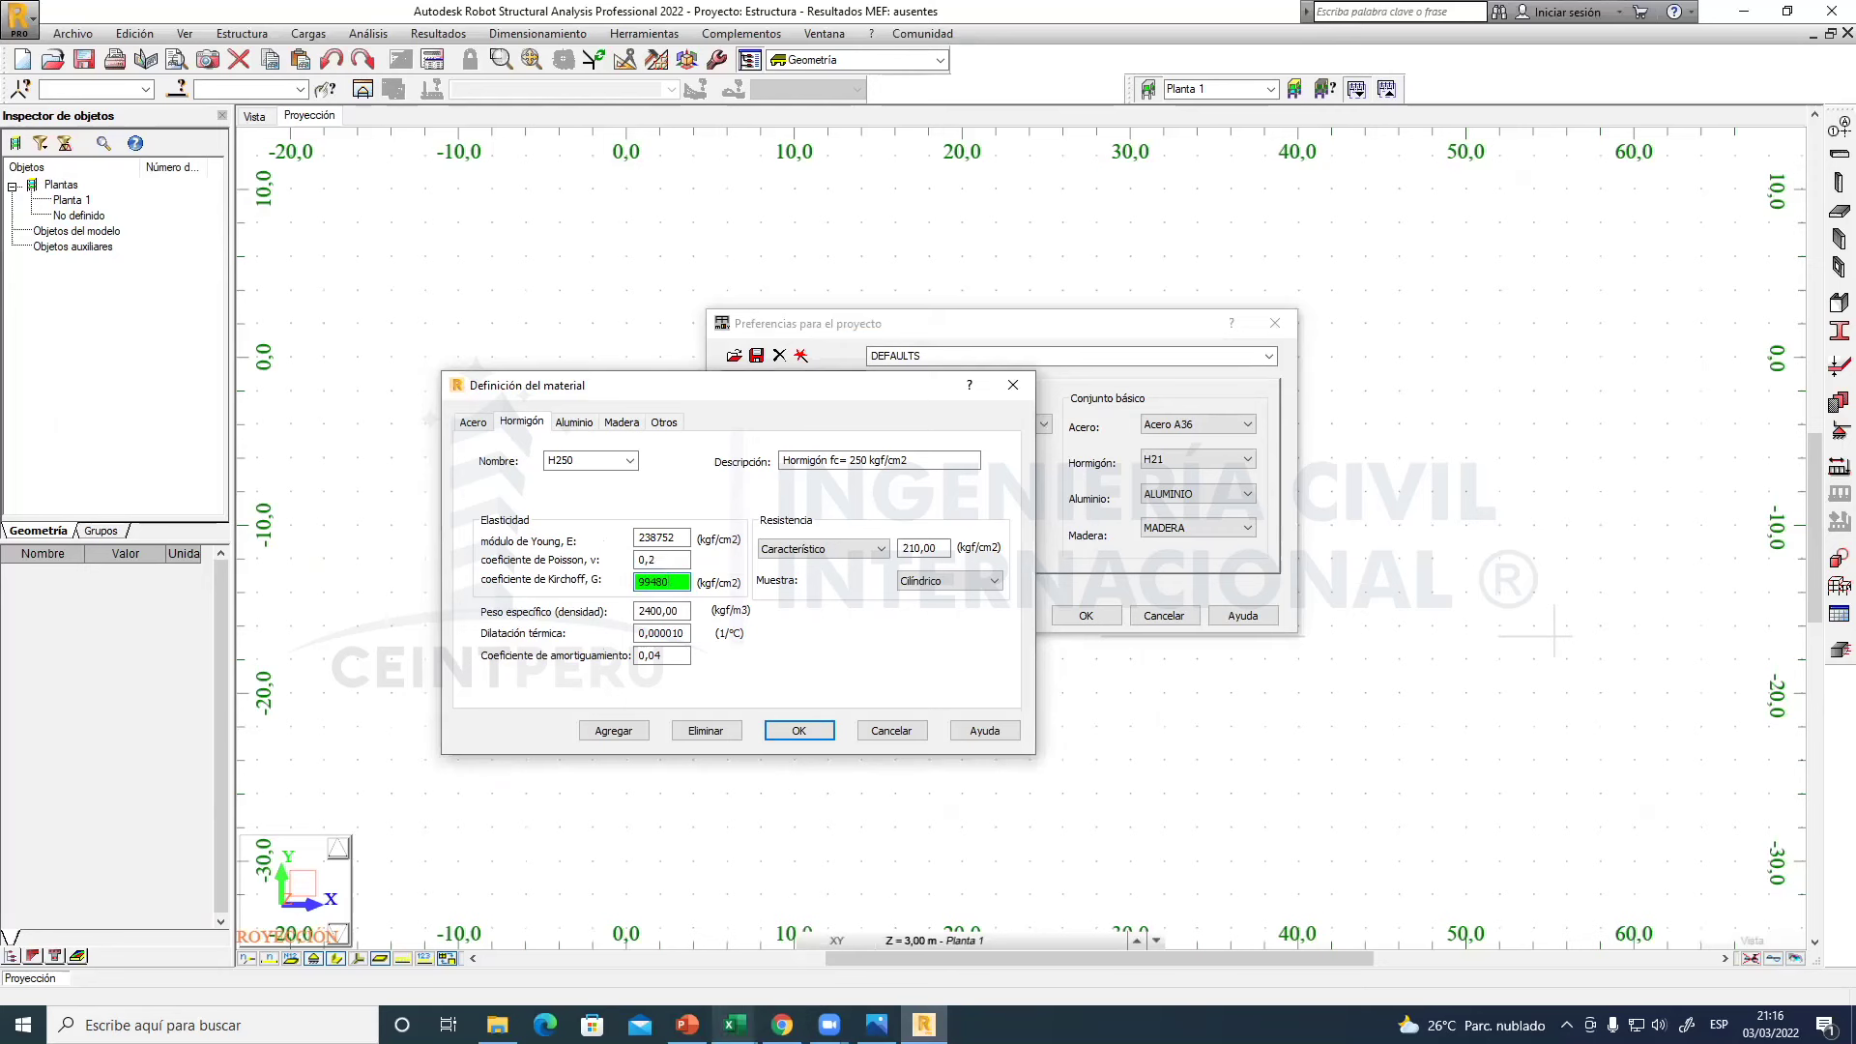
- Compare the specific weight in the Excel sheet's C9 with Robot's density value, and check the material's thermal expansion coefficient
{"action": "left_click", "coordinate": [735, 1024]}
{"action": "left_click", "coordinate": [823, 957]}
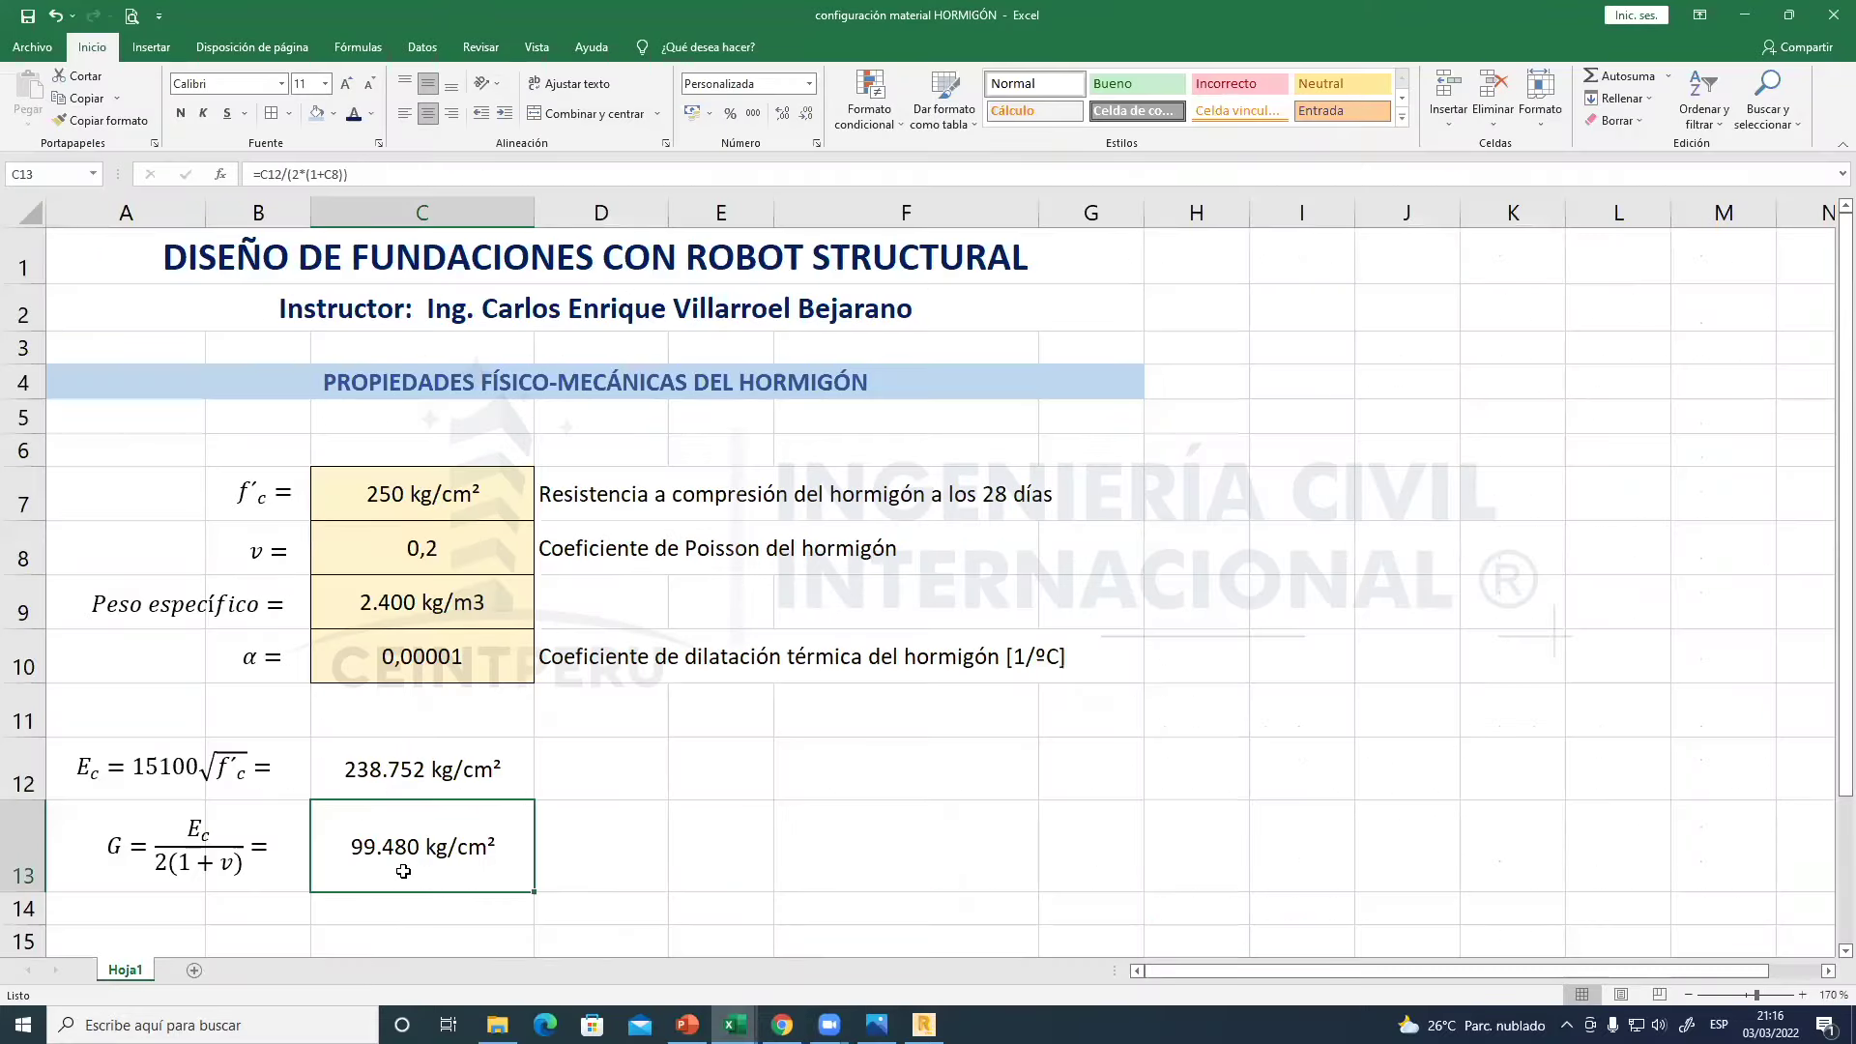
{"action": "left_click", "coordinate": [403, 597]}
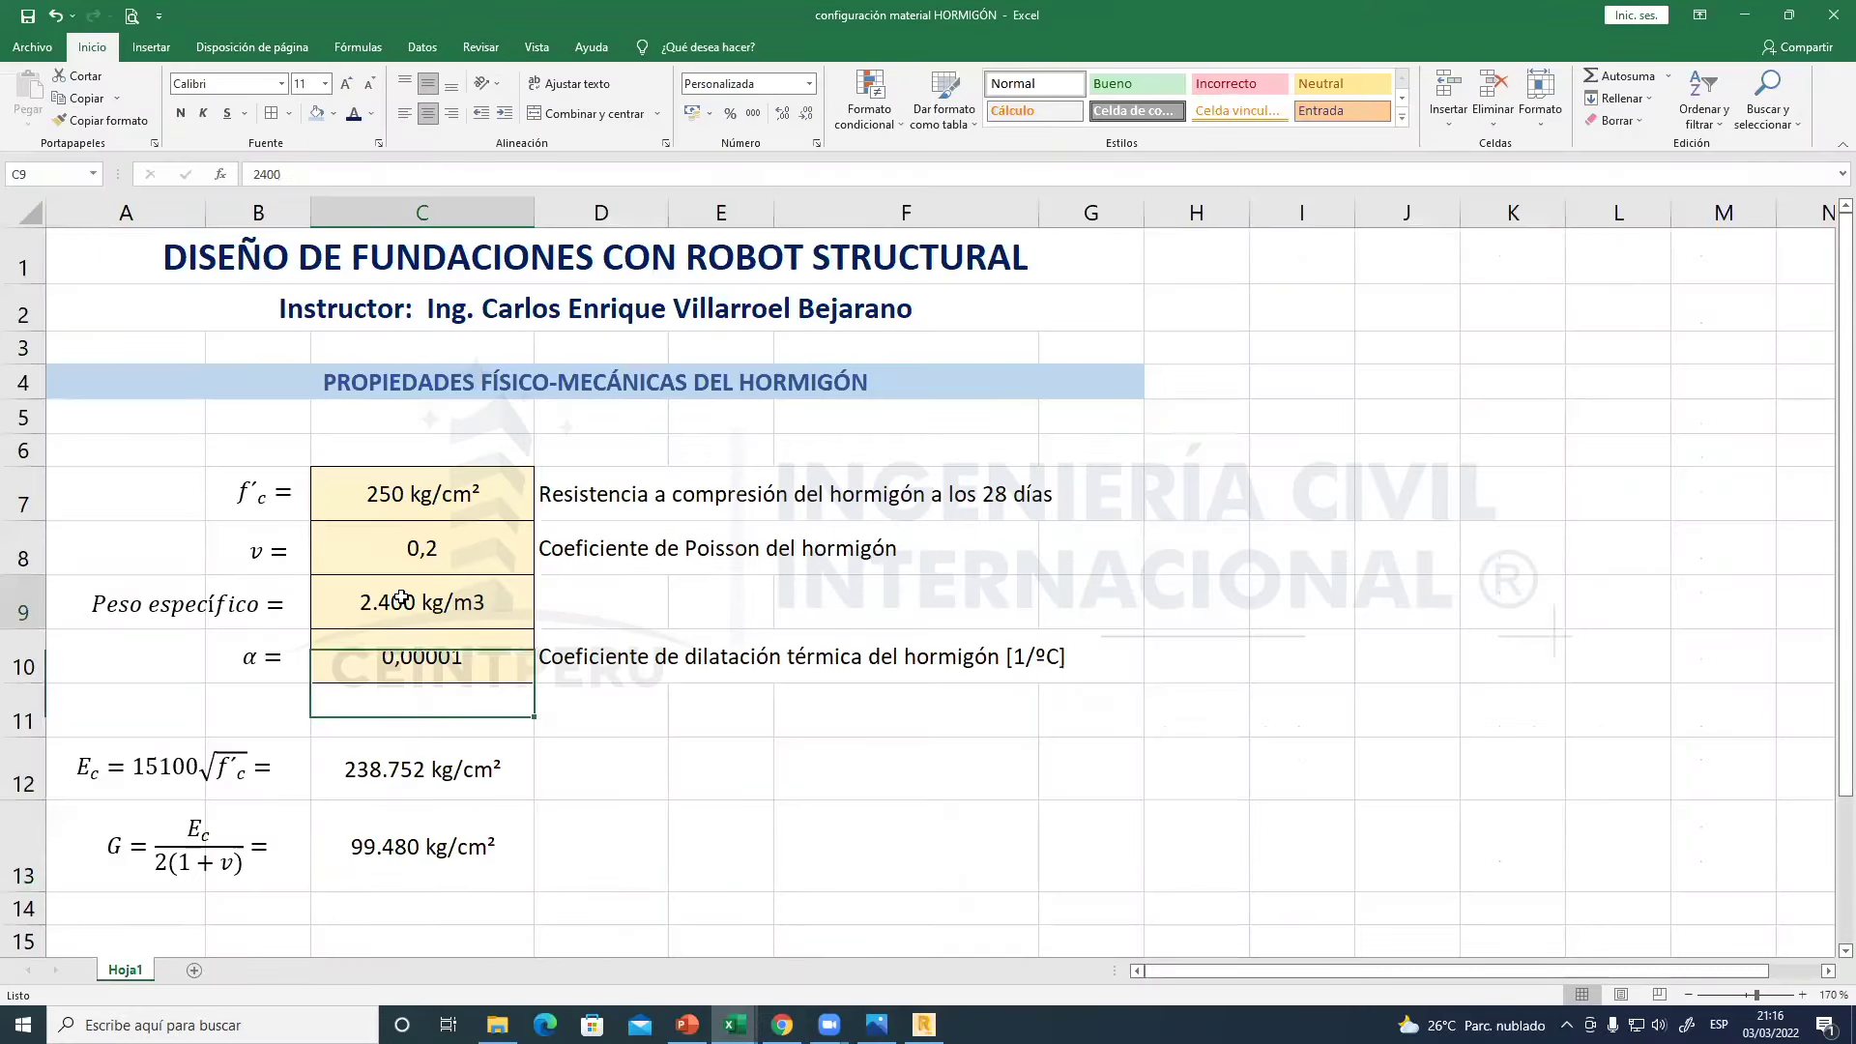
{"action": "left_click_drag", "start_coordinate": [687, 598], "coordinate": [453, 606]}
{"action": "left_click", "coordinate": [416, 607]}
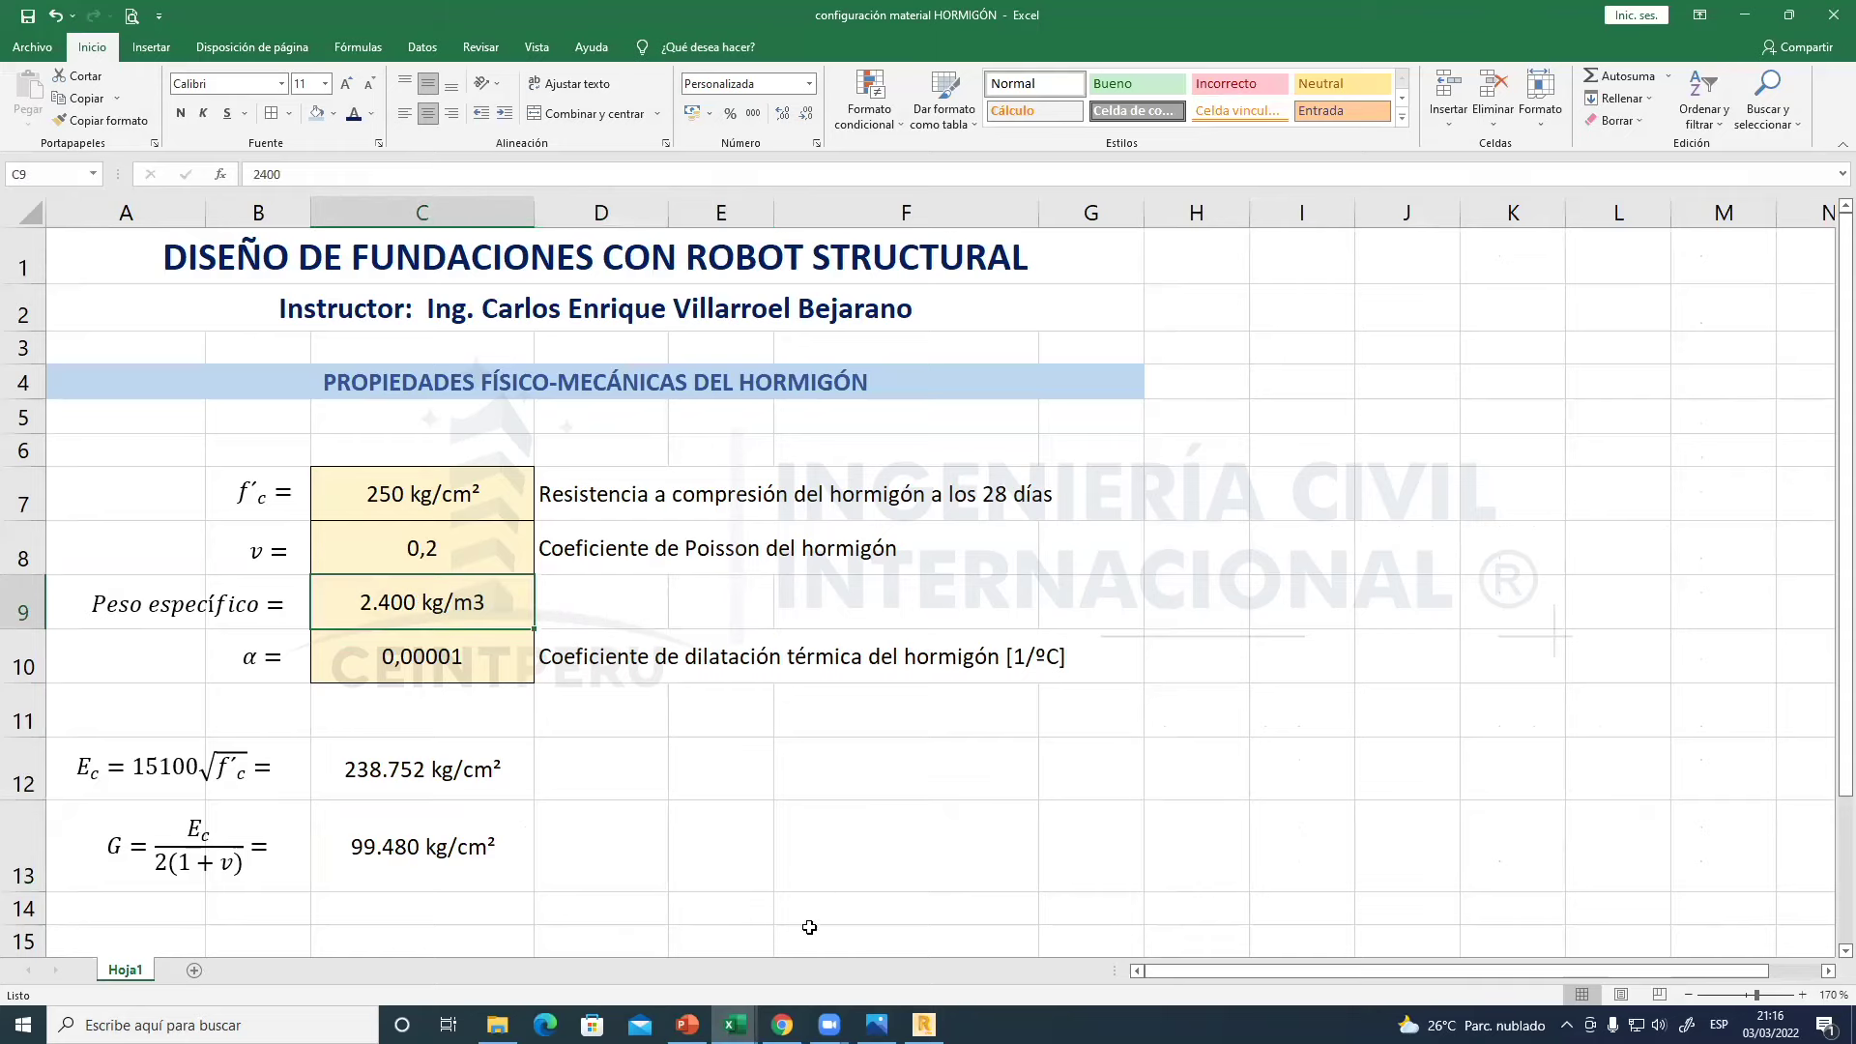
{"action": "left_click", "coordinate": [923, 1025]}
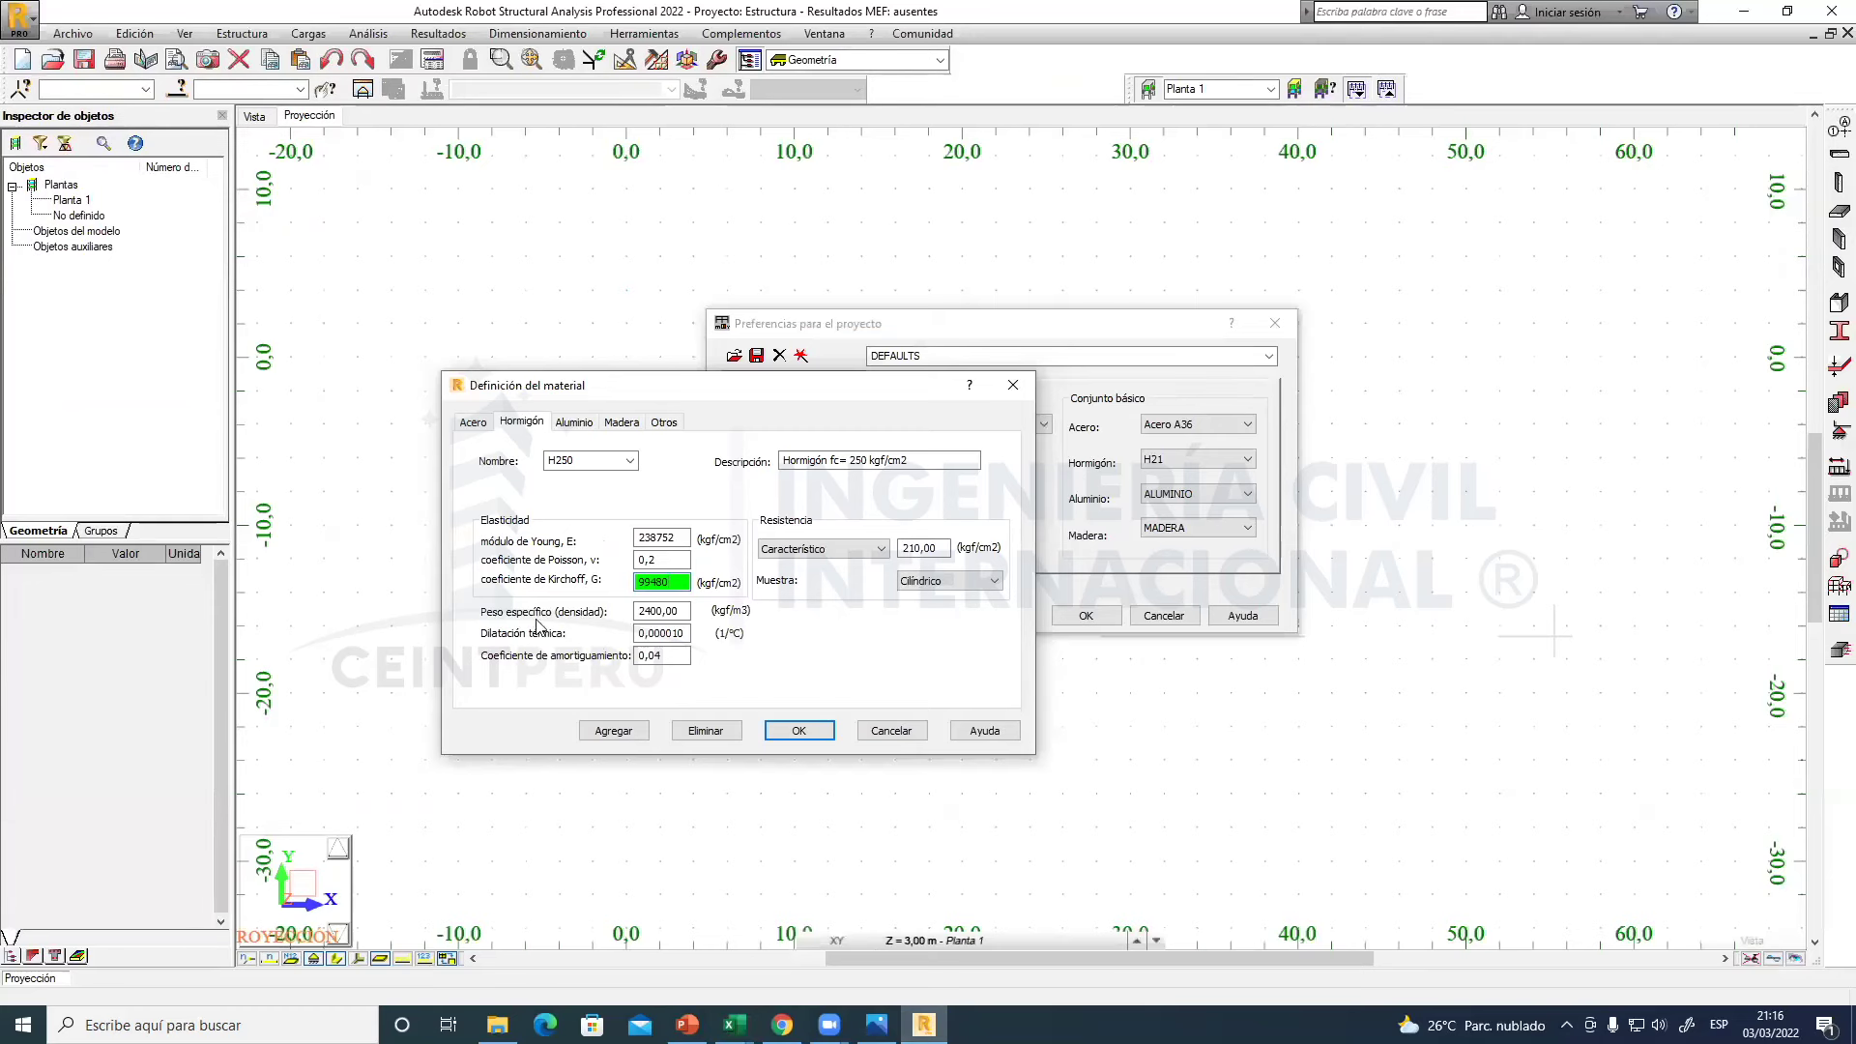
{"action": "left_click_drag", "start_coordinate": [684, 611], "coordinate": [592, 610]}
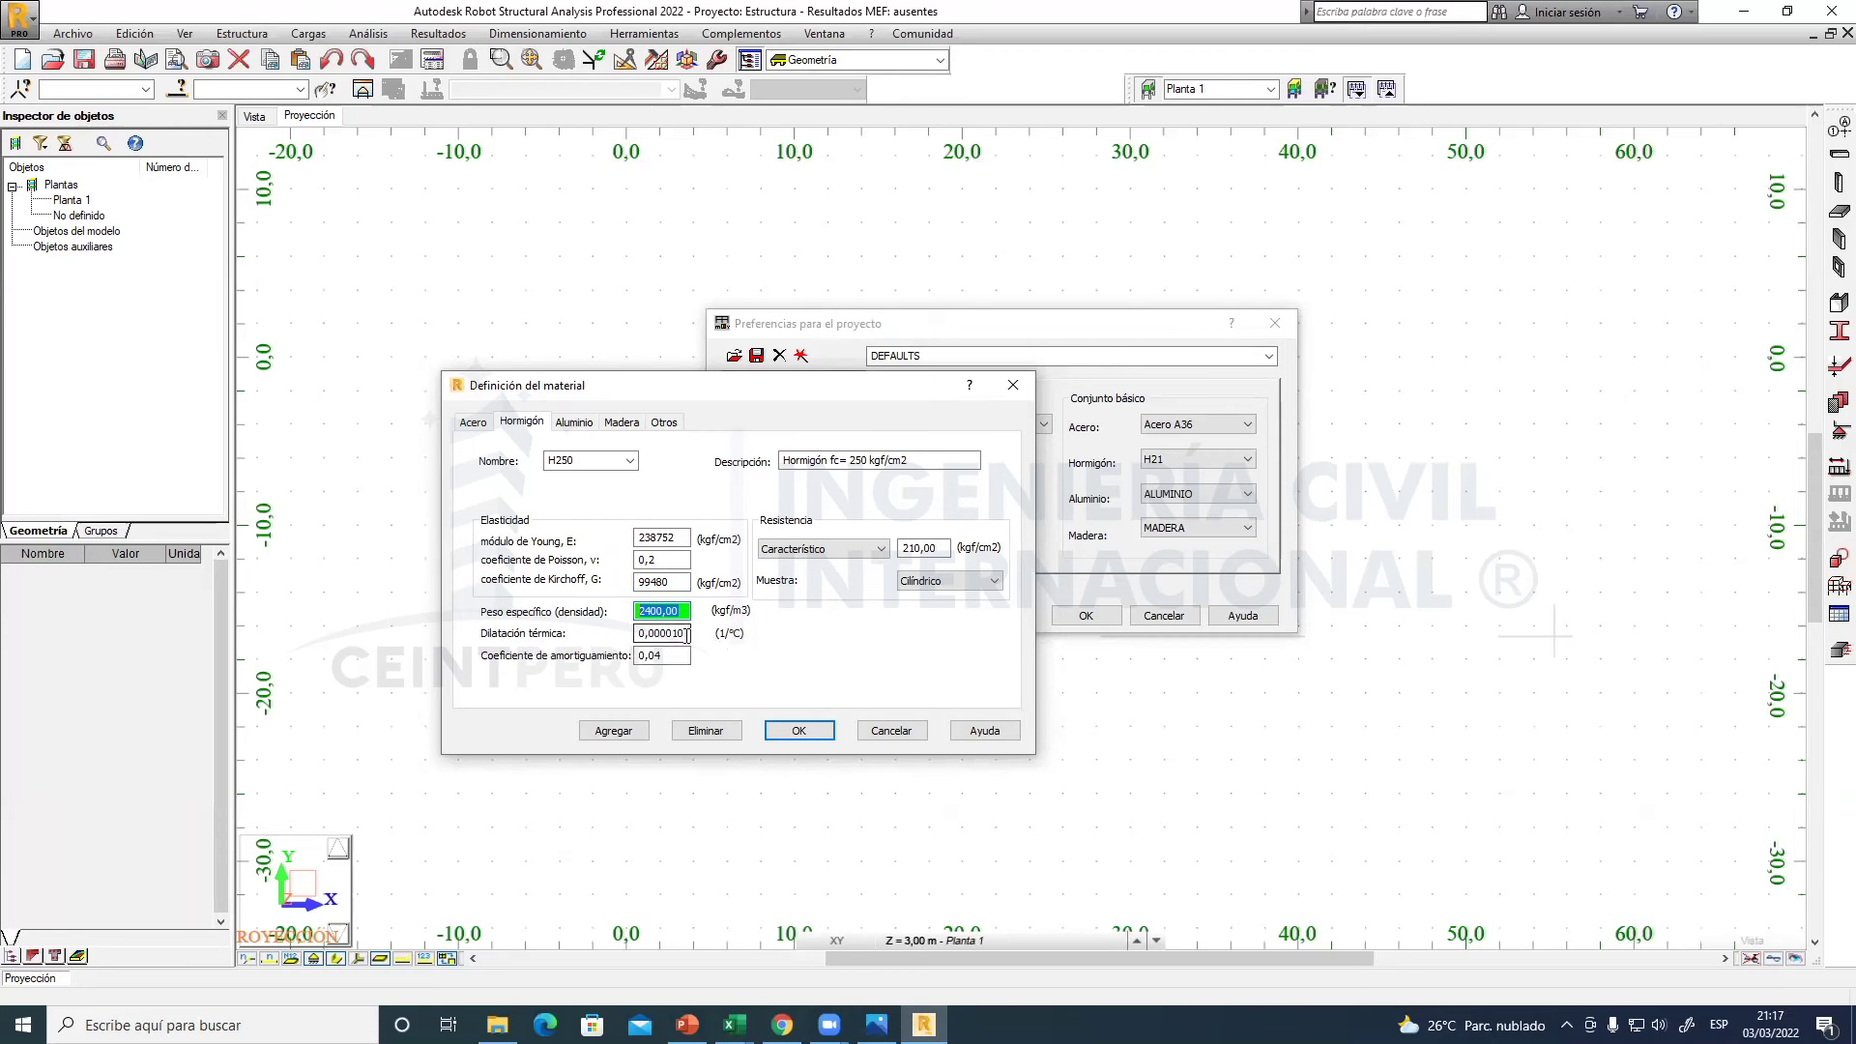
{"action": "left_click_drag", "start_coordinate": [688, 633], "coordinate": [620, 633]}
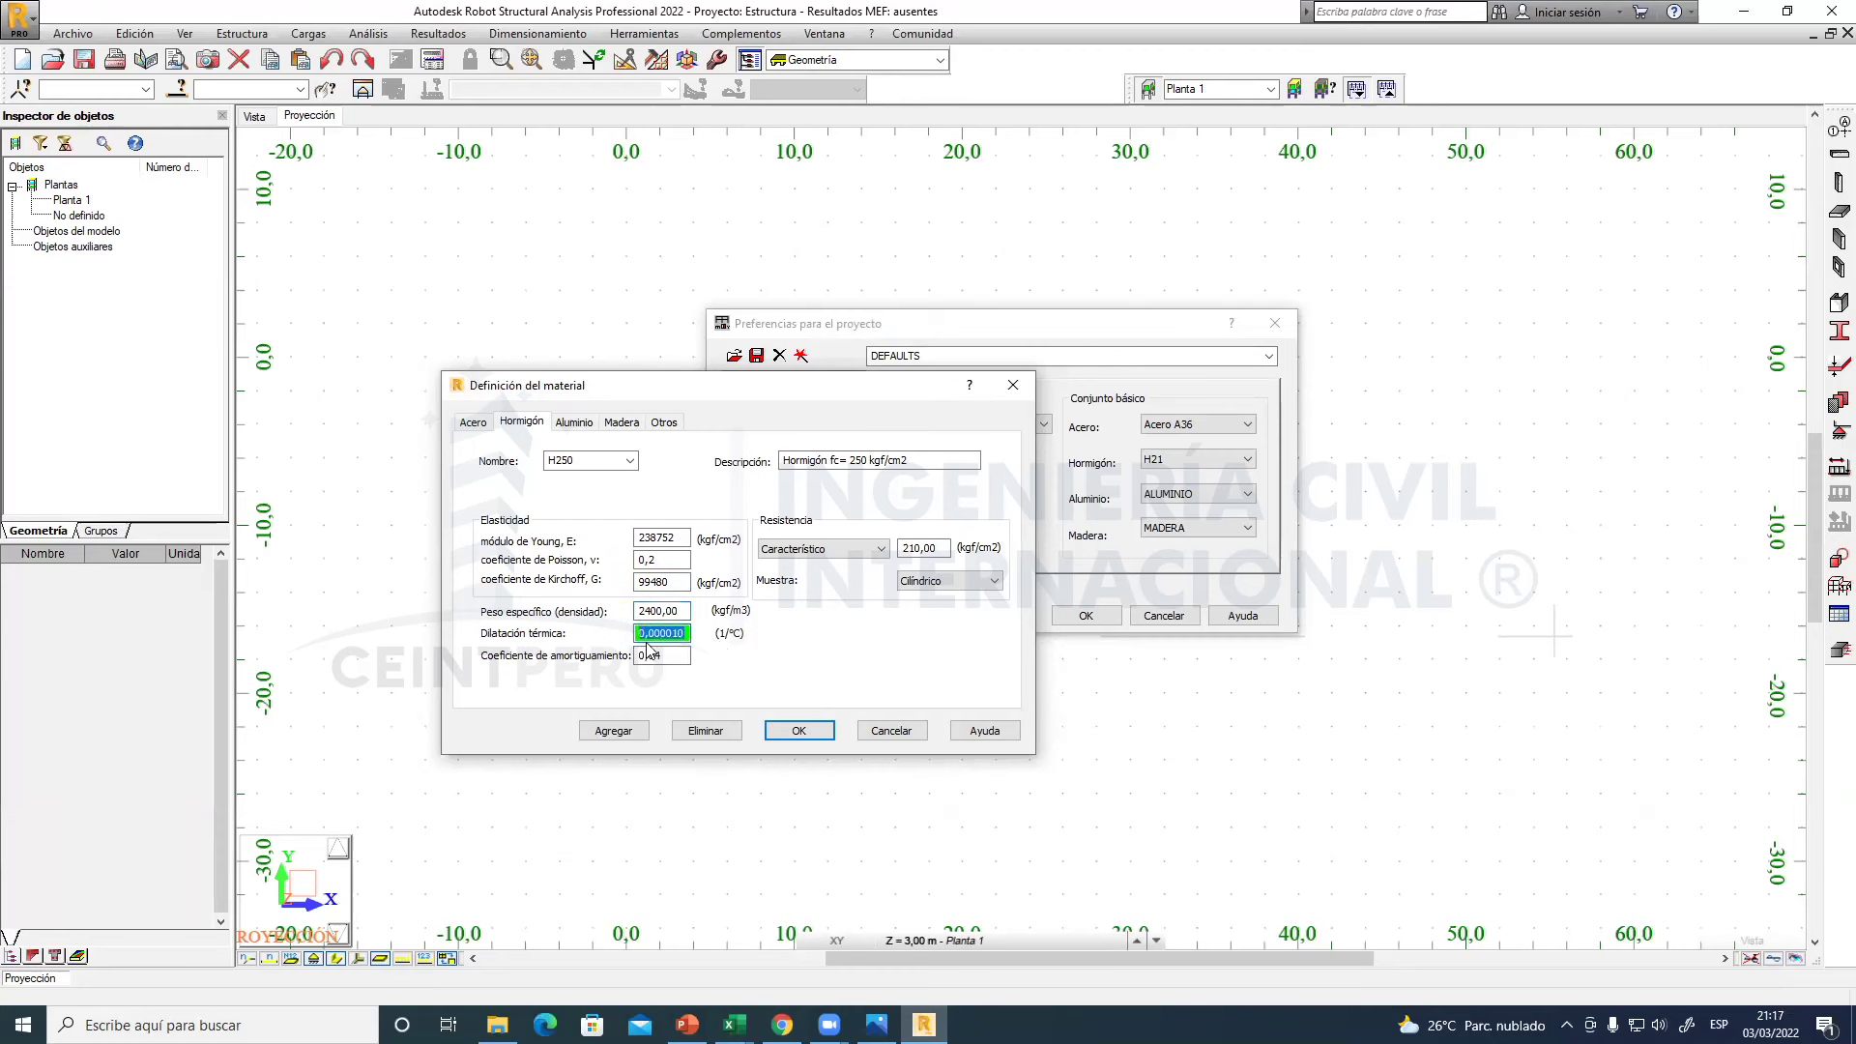
{"action": "left_click", "coordinate": [653, 633]}
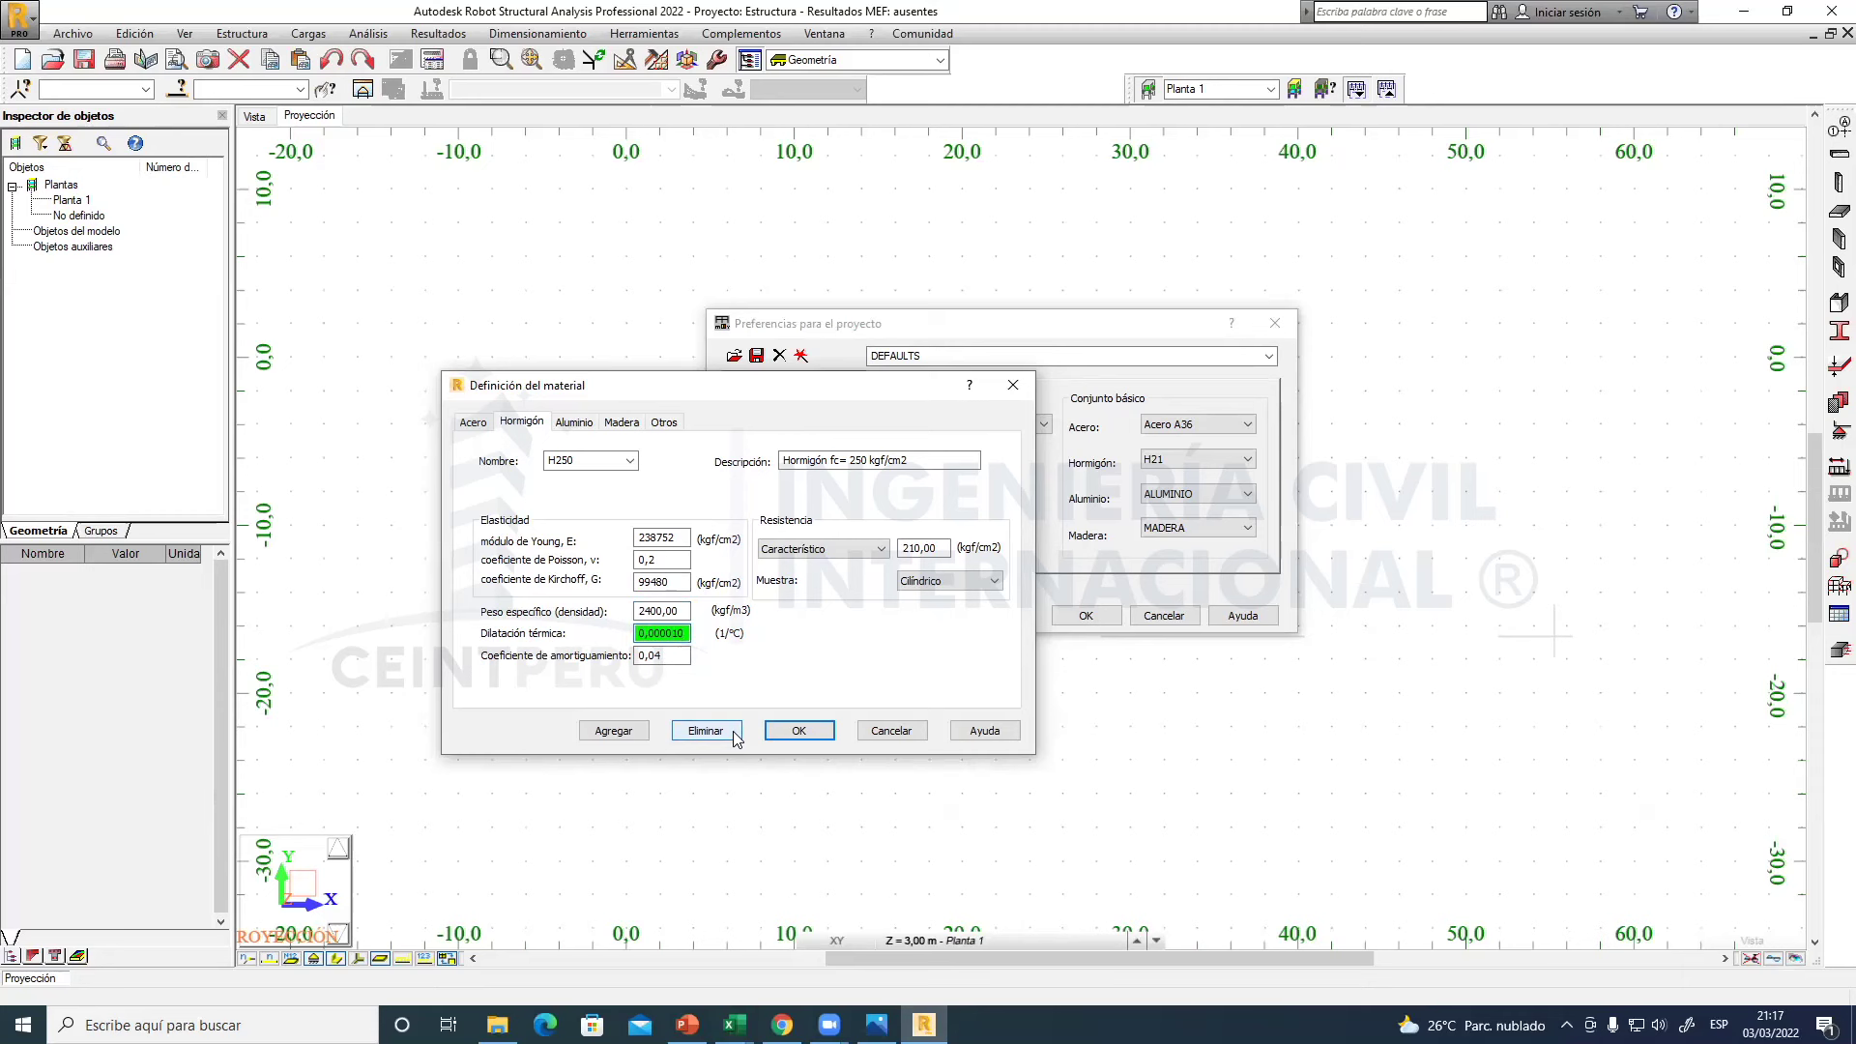
{"action": "left_click_drag", "start_coordinate": [688, 633], "coordinate": [599, 633]}
{"action": "left_click", "coordinate": [684, 634]}
- Check f'c in the Excel sheet's C7 and set the concrete's characteristic strength to 250 kgf/cm2 in Robot
{"action": "mouse_move", "coordinate": [735, 1024]}
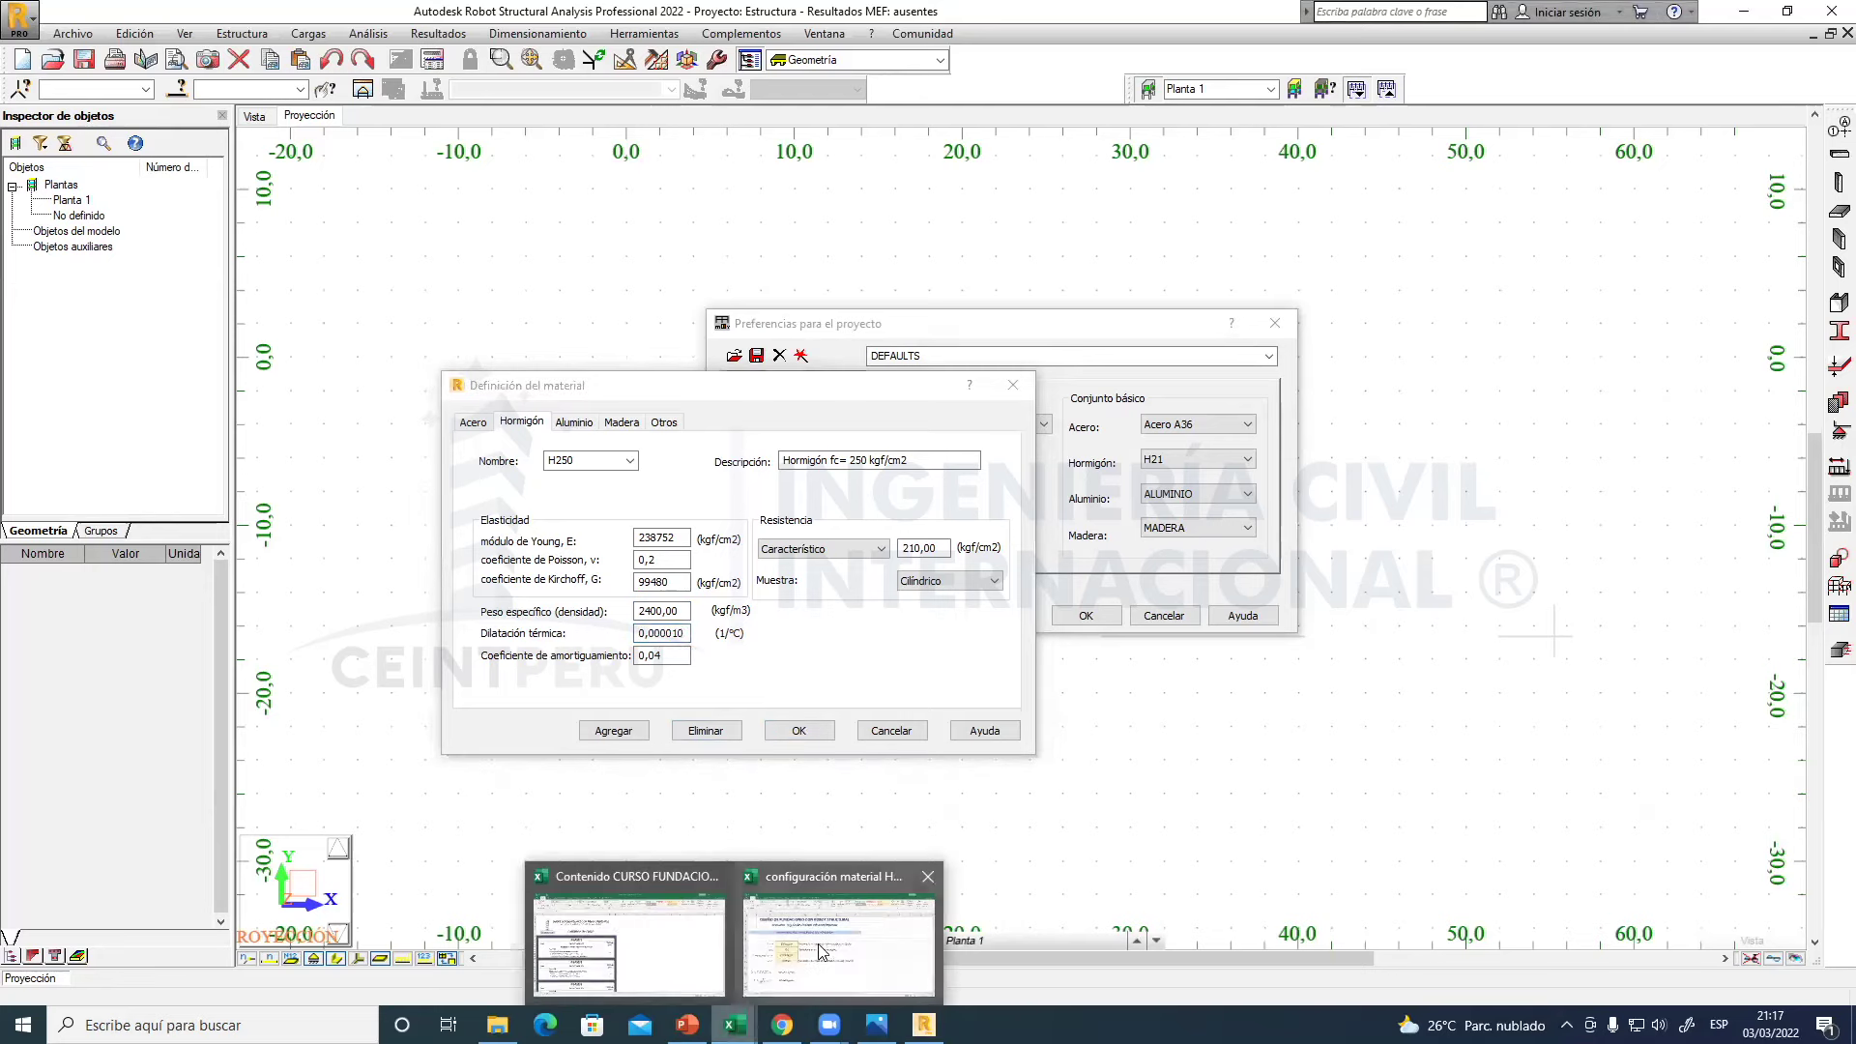
{"action": "left_click", "coordinate": [820, 952]}
{"action": "left_click_drag", "start_coordinate": [442, 490], "coordinate": [447, 840]}
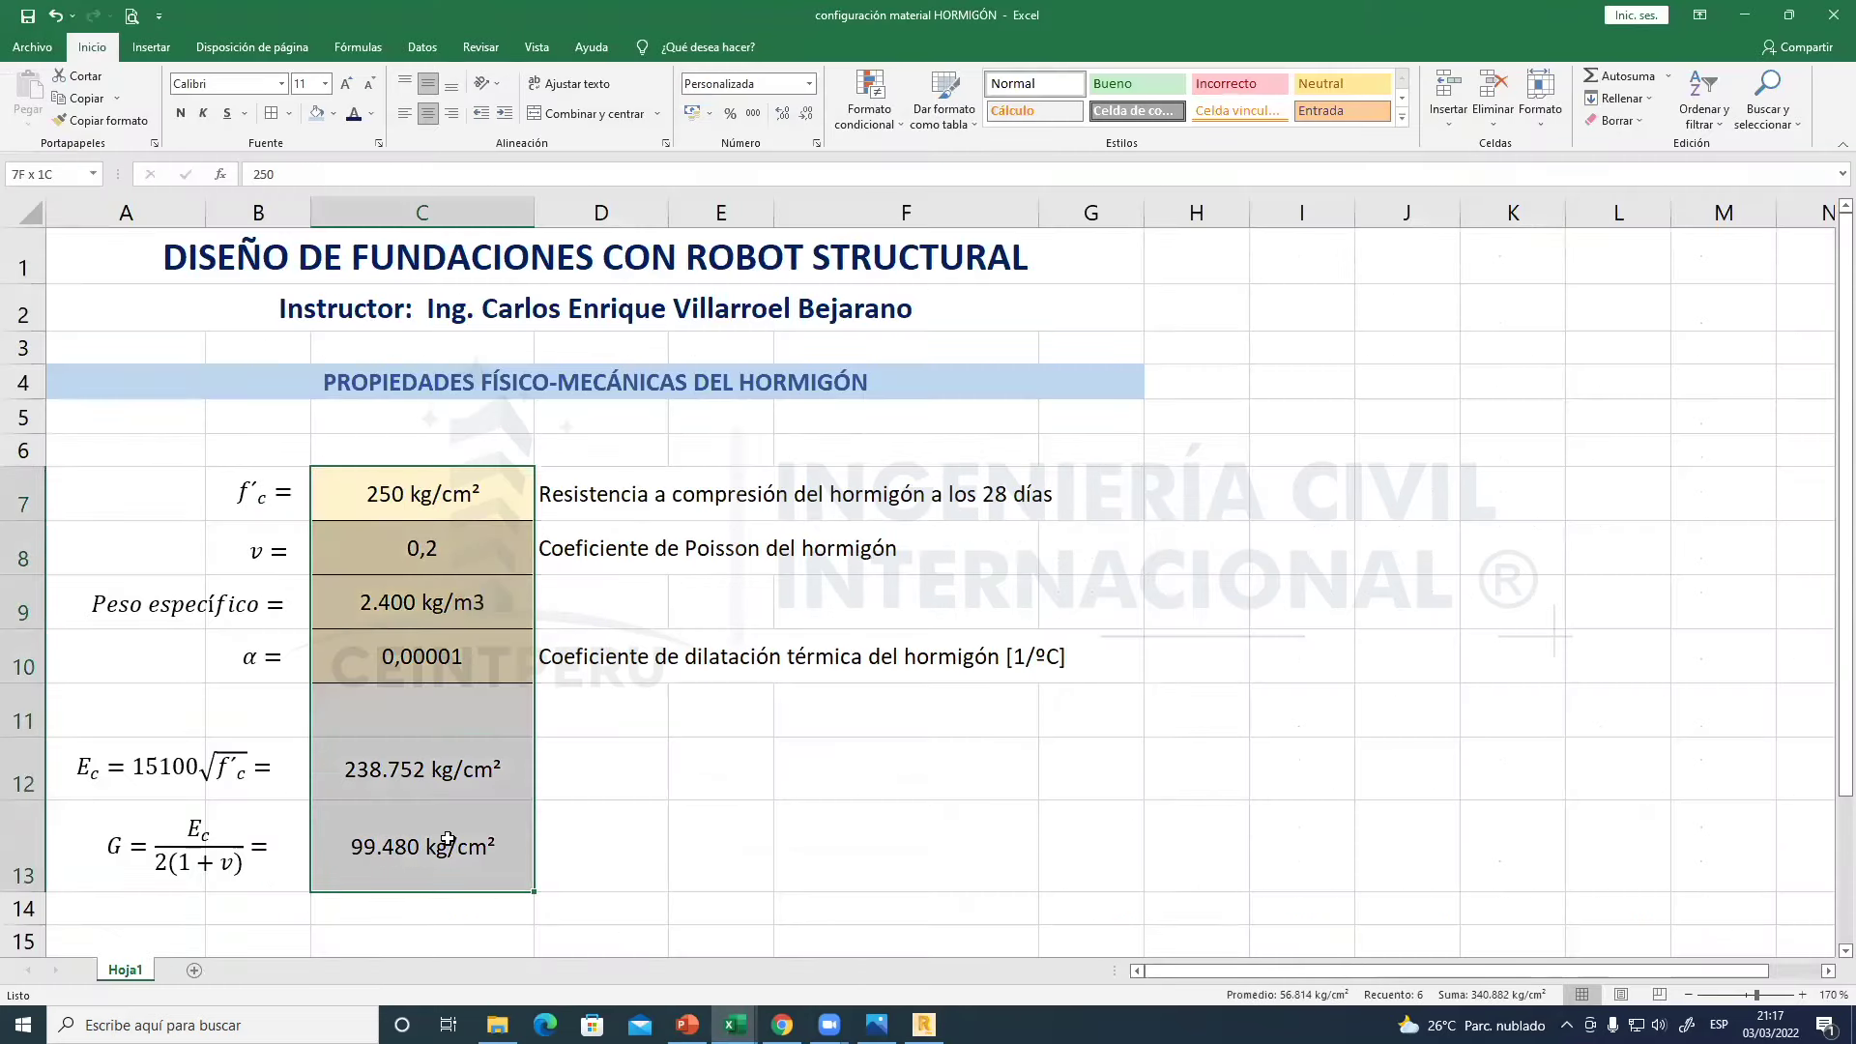
{"action": "left_click", "coordinate": [413, 493]}
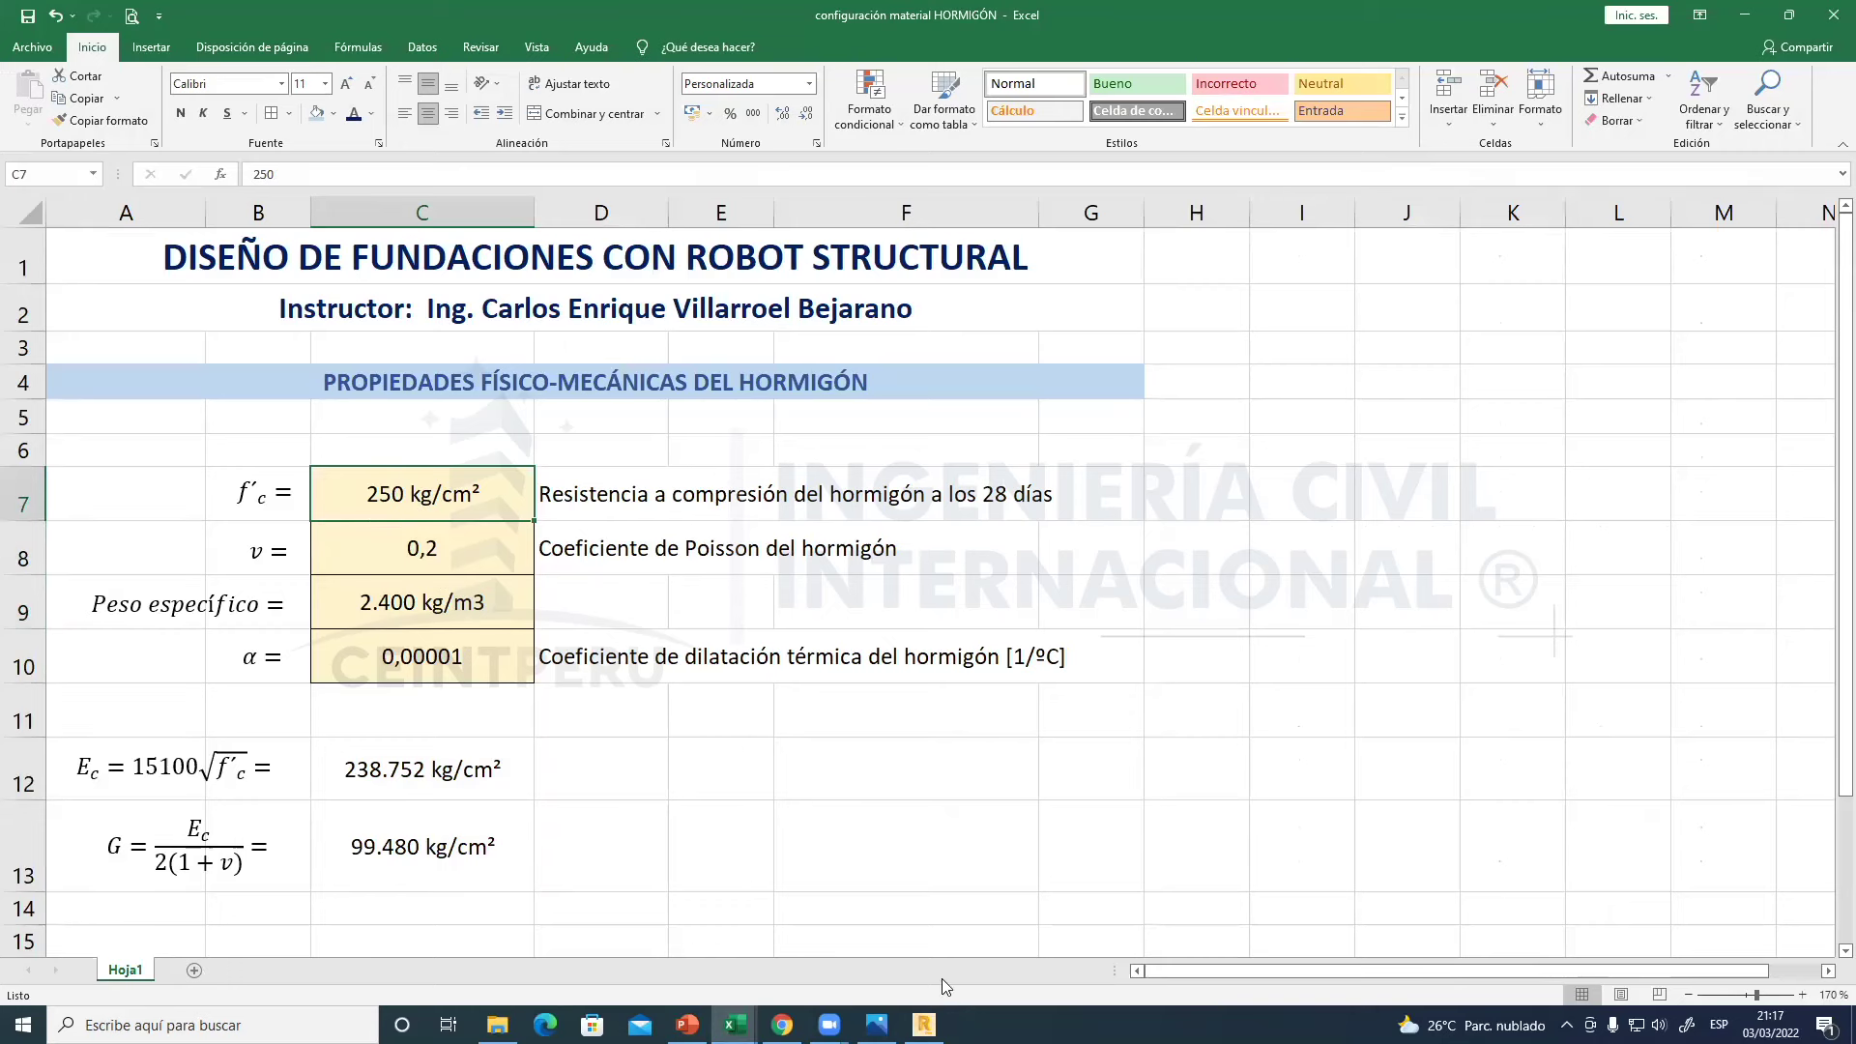
{"action": "left_click", "coordinate": [924, 1025]}
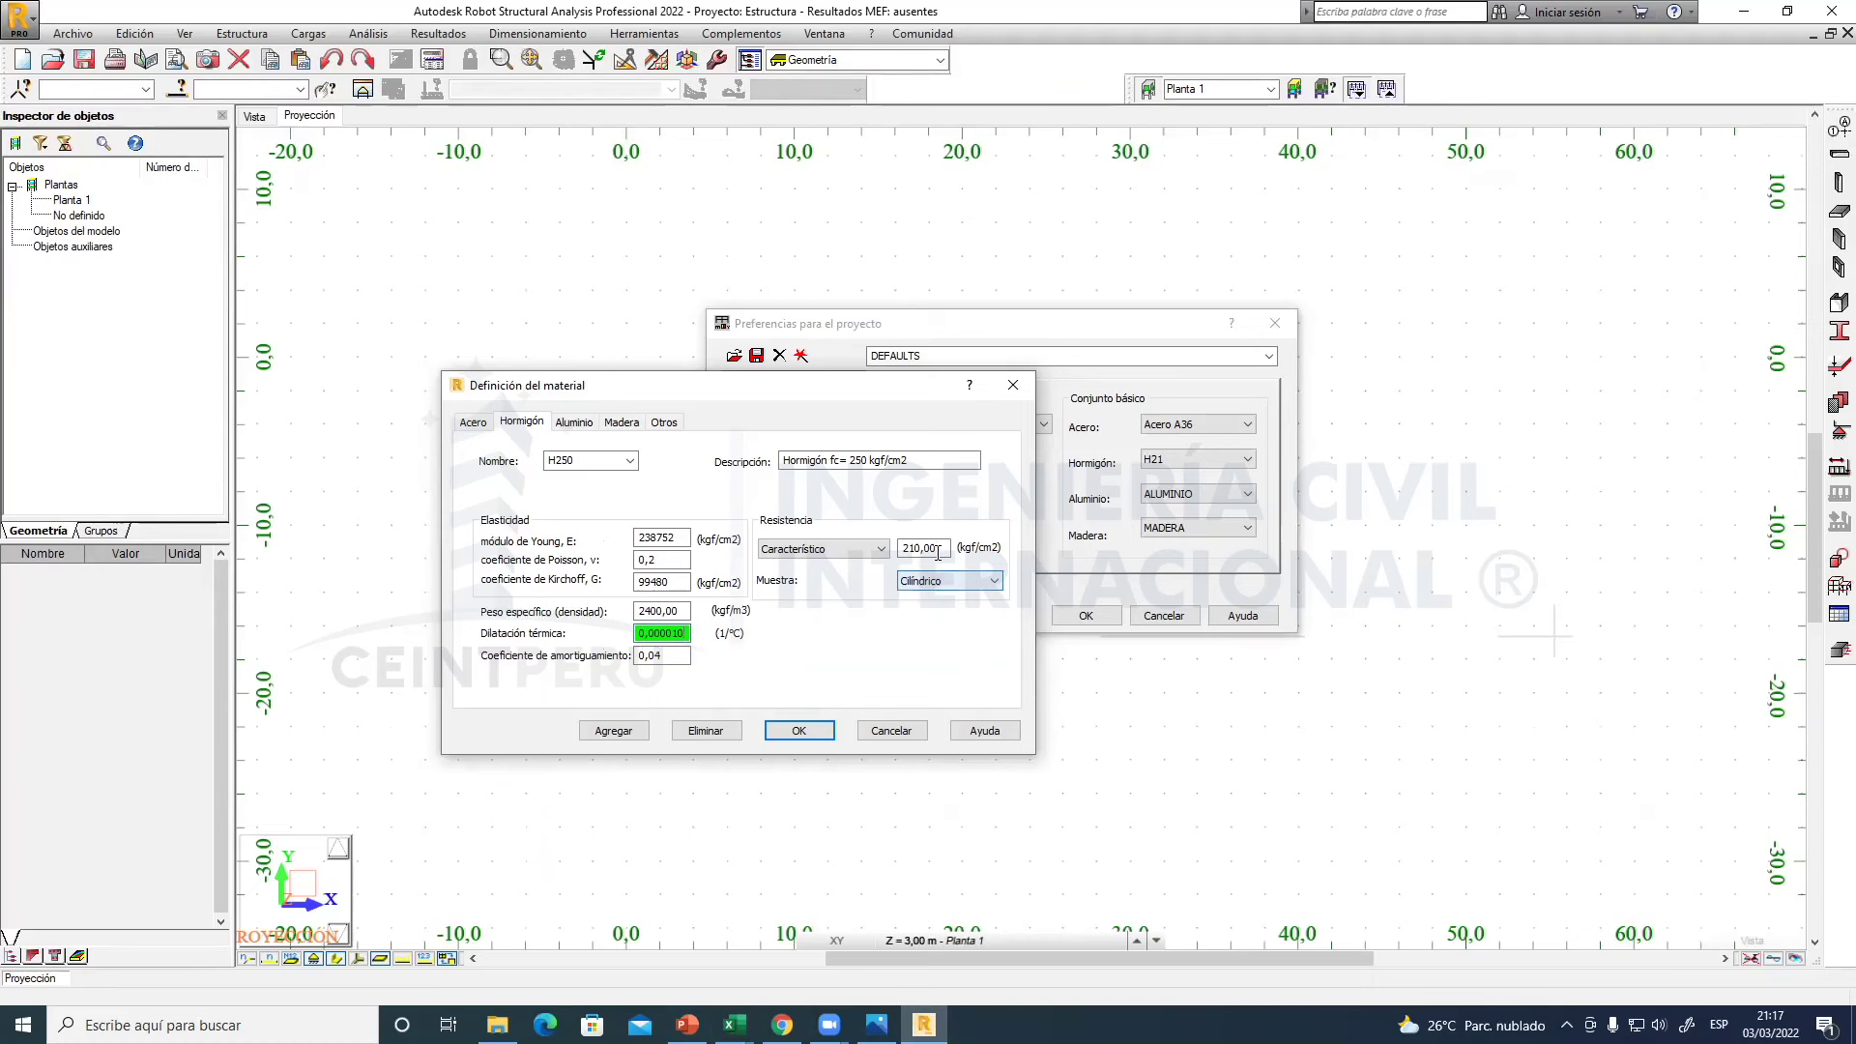
{"action": "left_click_drag", "start_coordinate": [942, 547], "coordinate": [906, 548]}
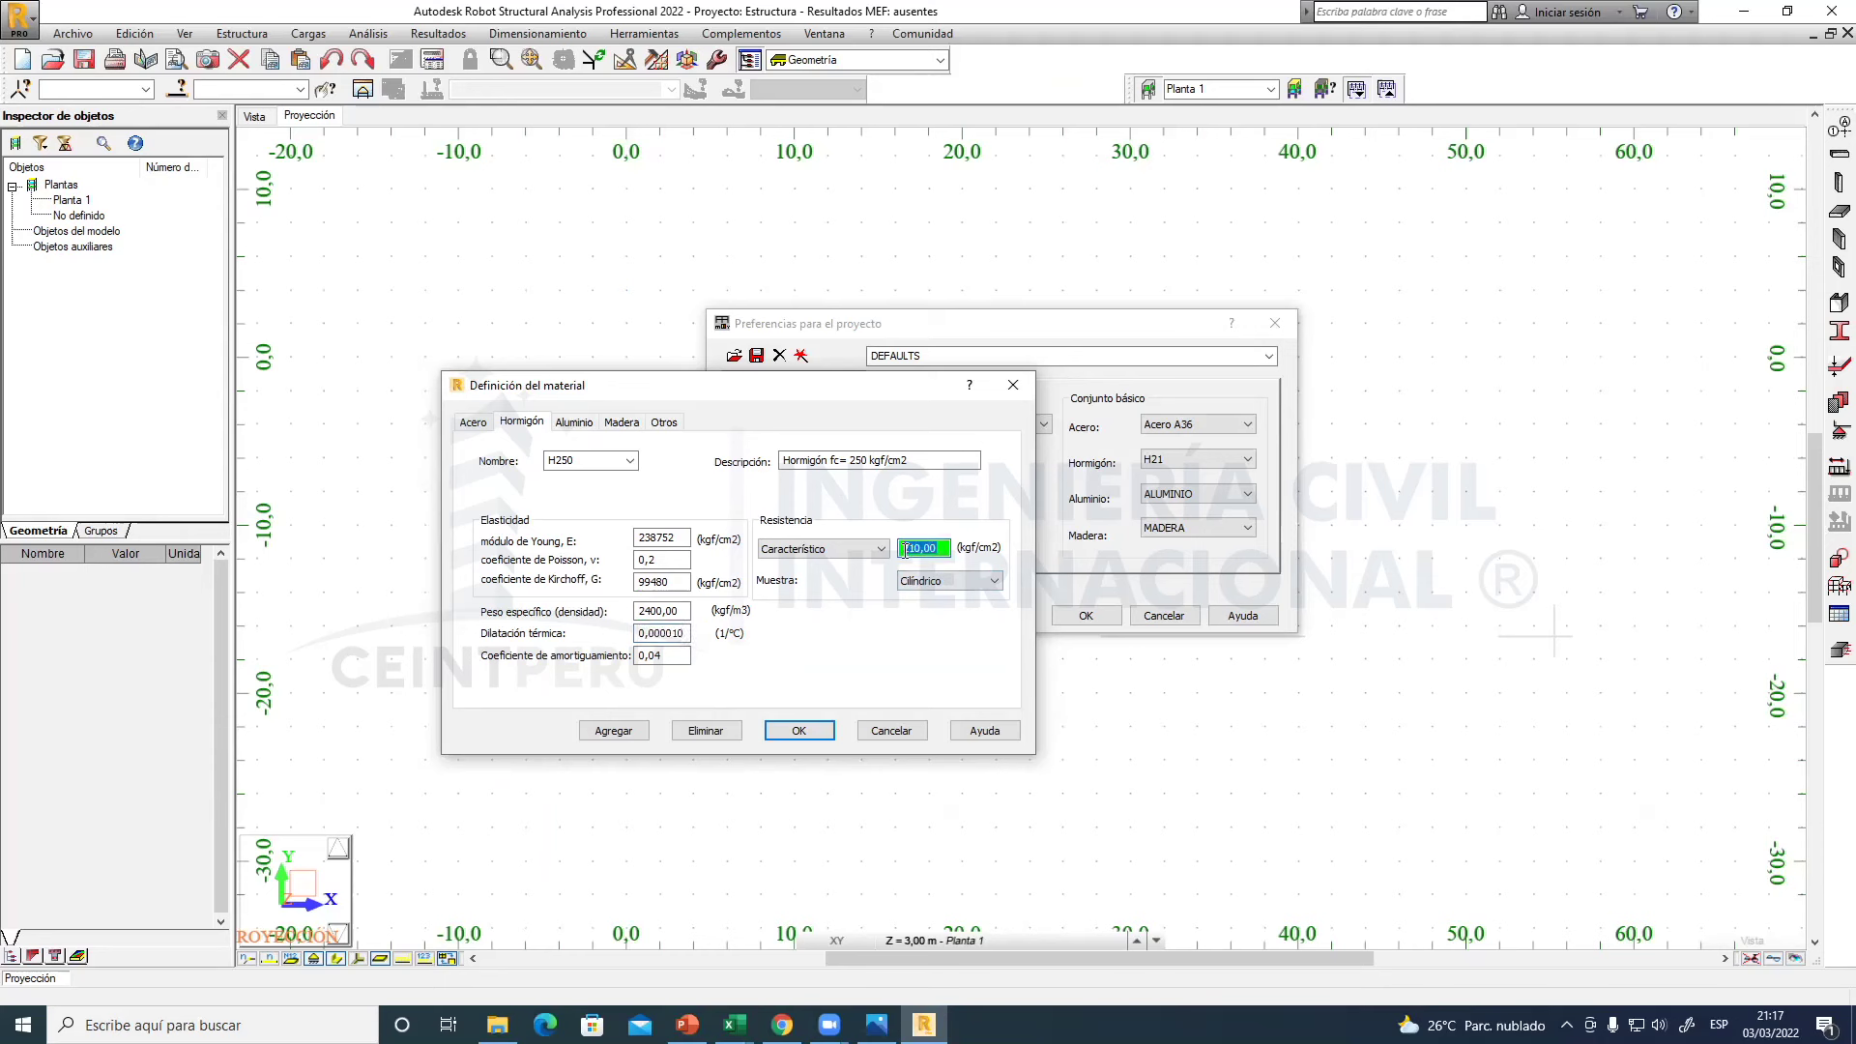
{"action": "type", "text": "250"}
- Append (ACI) to the concrete's name so that it reads "H250 (ACI)"
{"action": "left_click", "coordinate": [582, 461]}
{"action": "type", "text": "(ACI"}
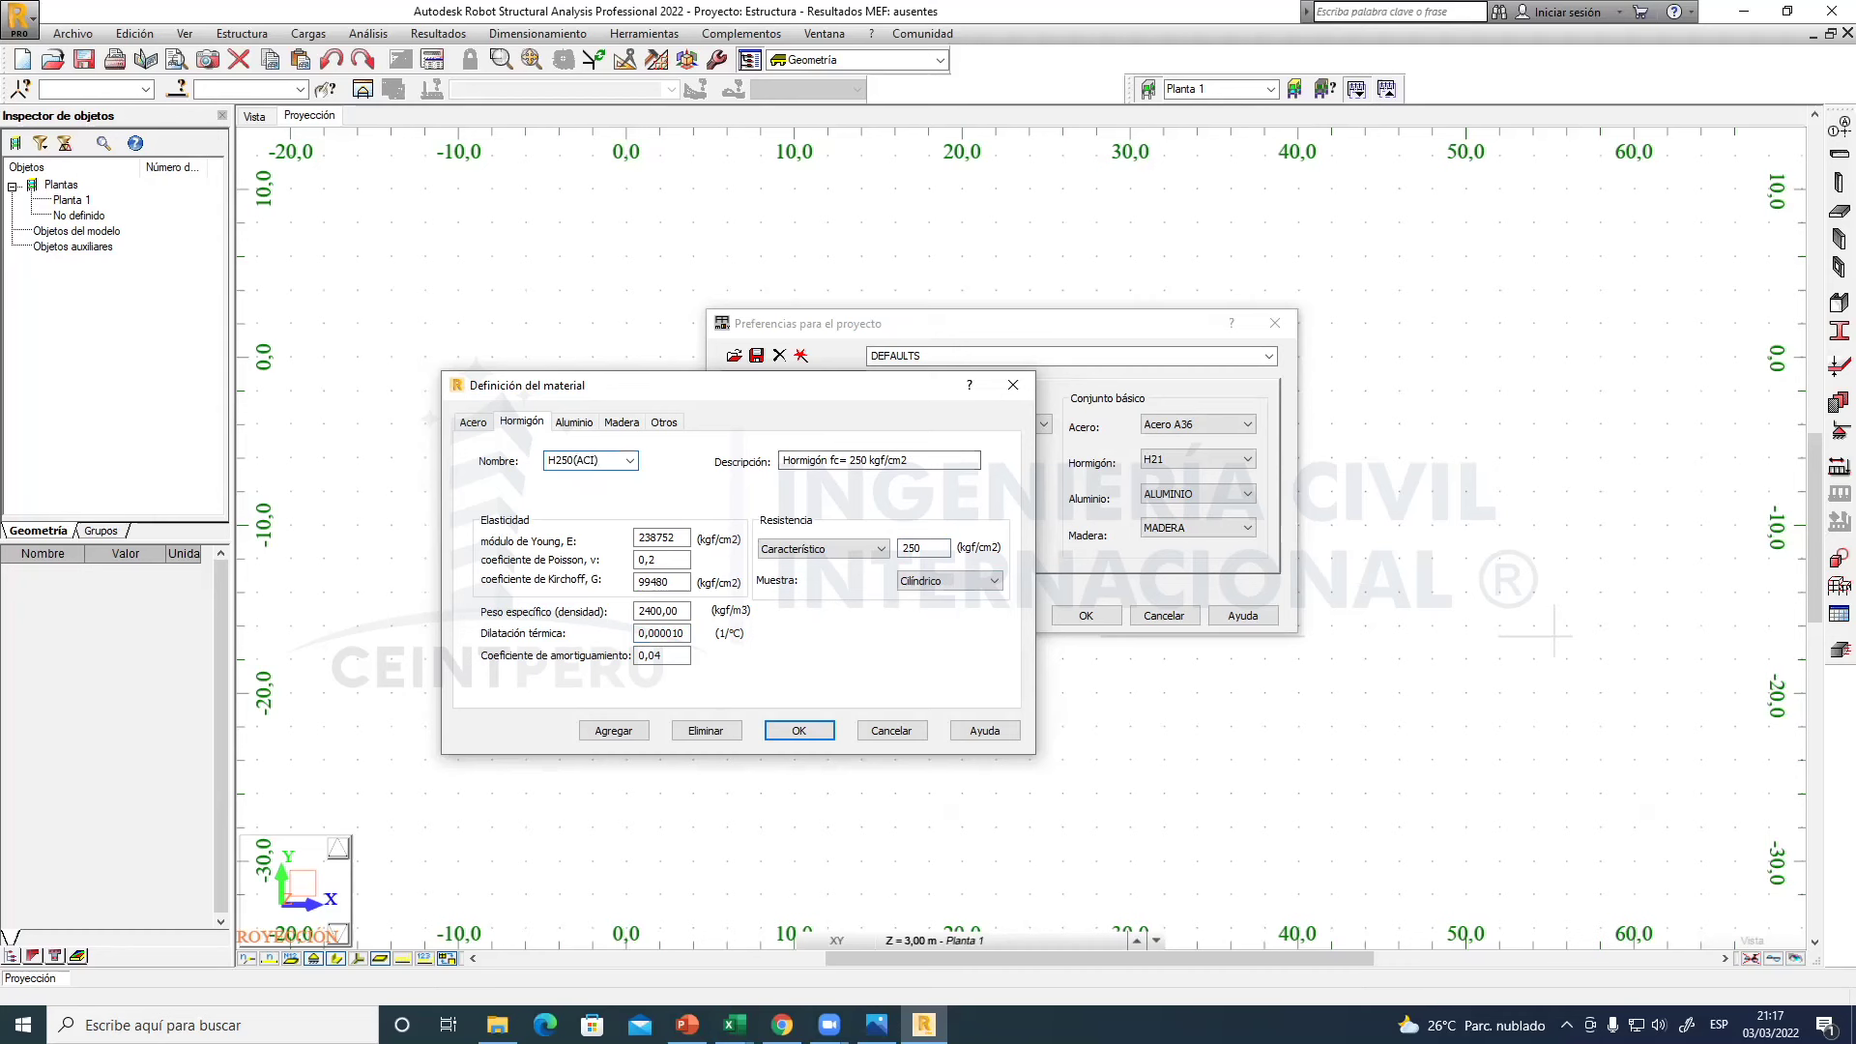
{"action": "left_click", "coordinate": [575, 462]}
- Add the H250 (ACI) concrete to the material database and accept the material definition
{"action": "left_click_drag", "start_coordinate": [740, 407], "coordinate": [823, 434]}
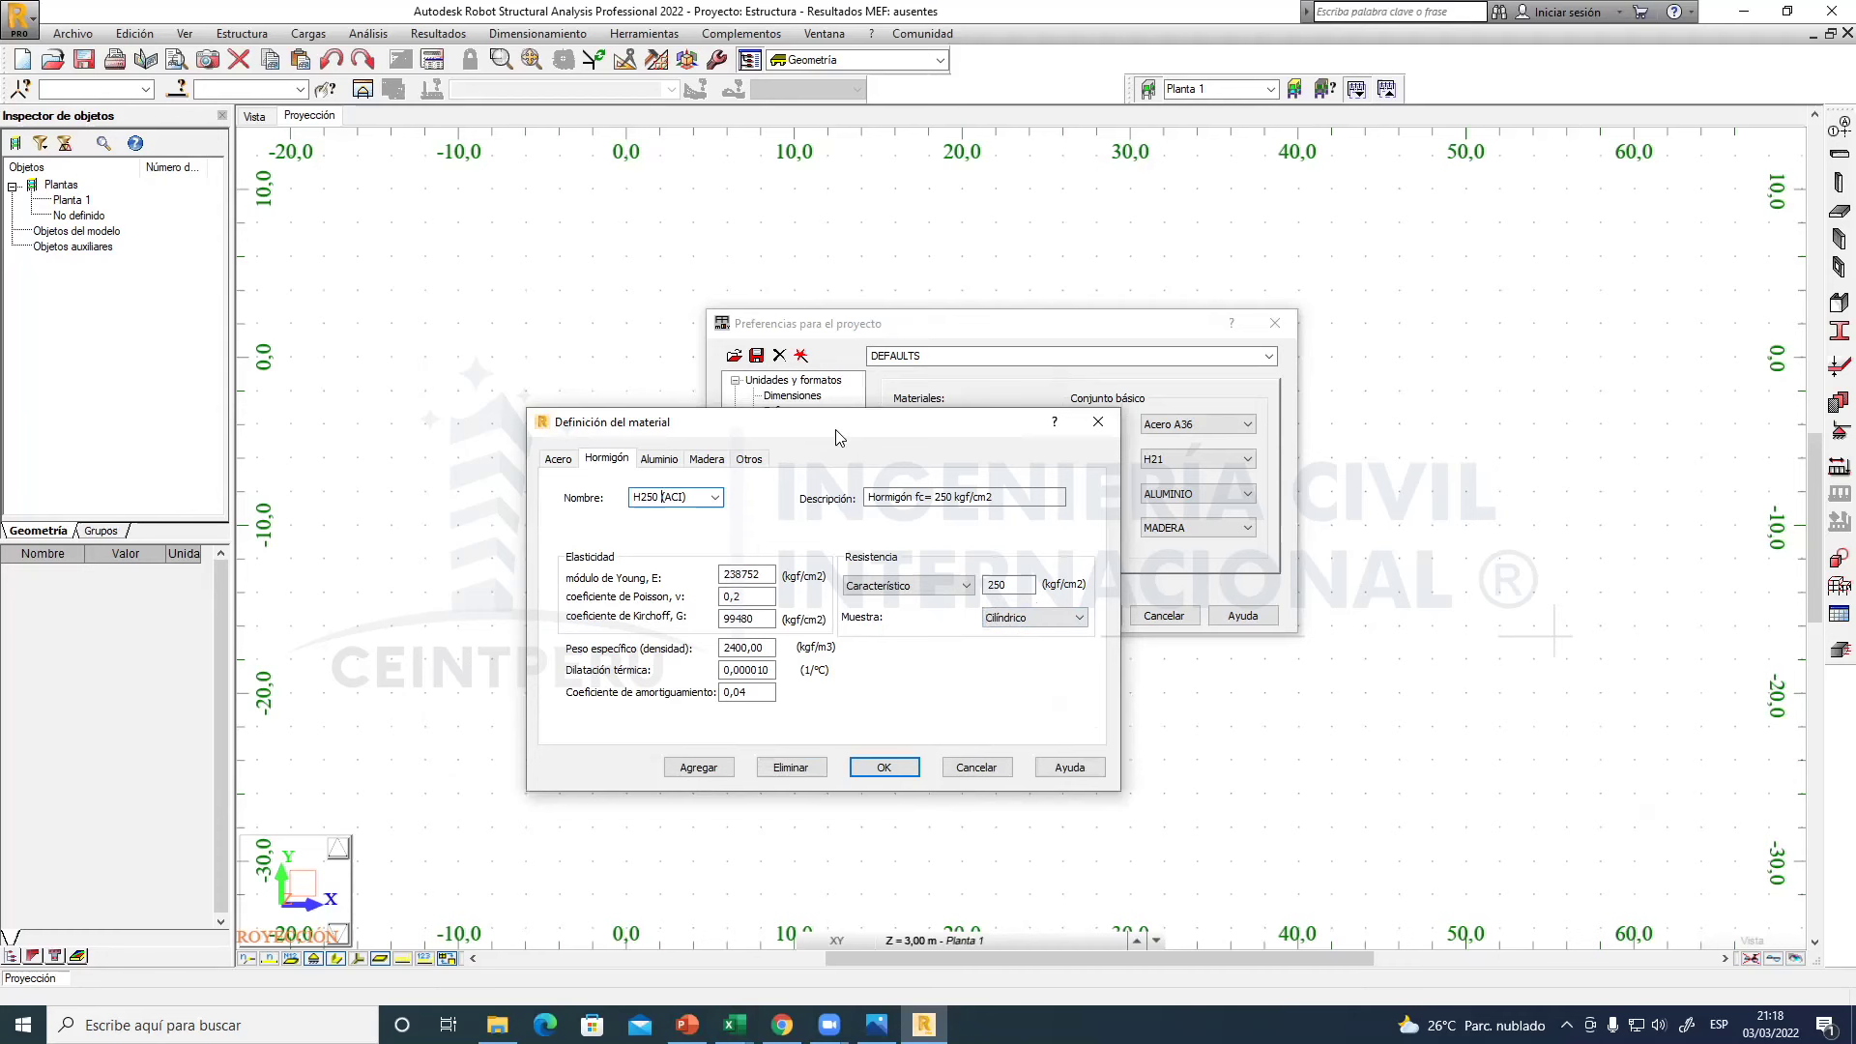
{"action": "left_click_drag", "start_coordinate": [836, 430], "coordinate": [841, 460]}
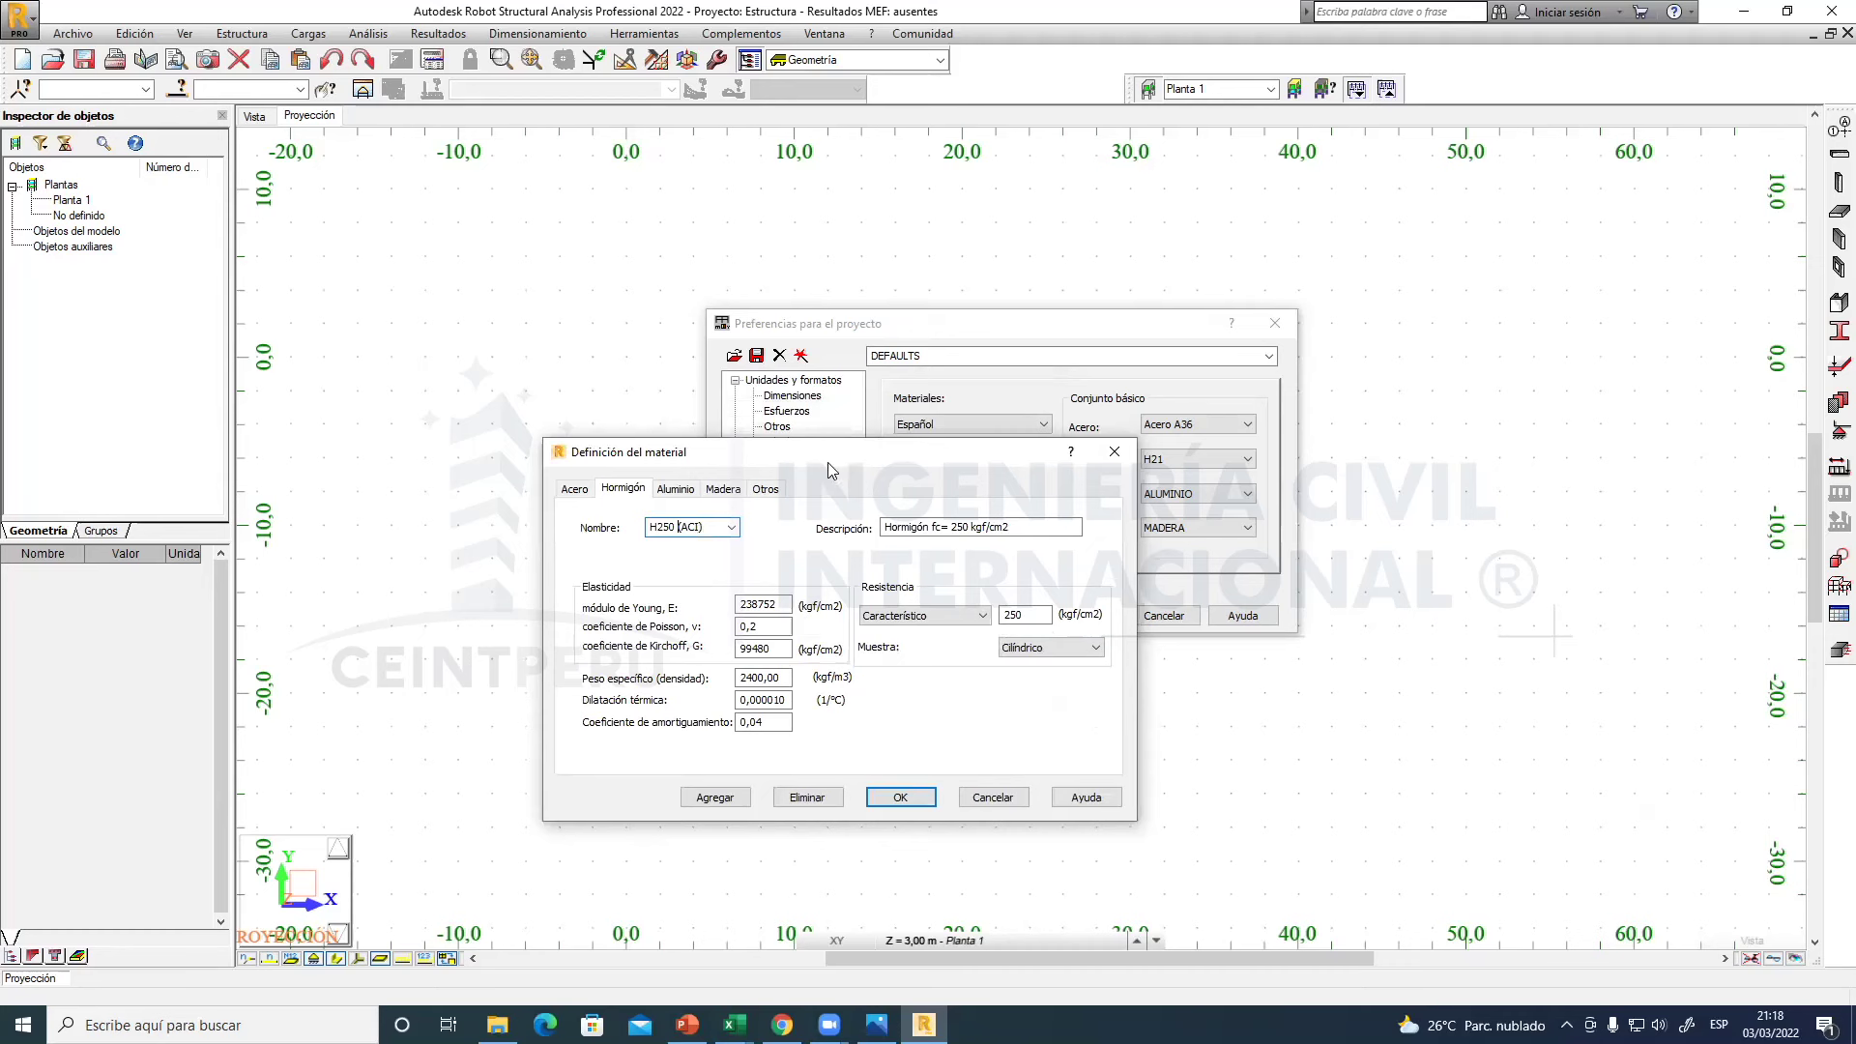
{"action": "left_click_drag", "start_coordinate": [828, 464], "coordinate": [777, 422]}
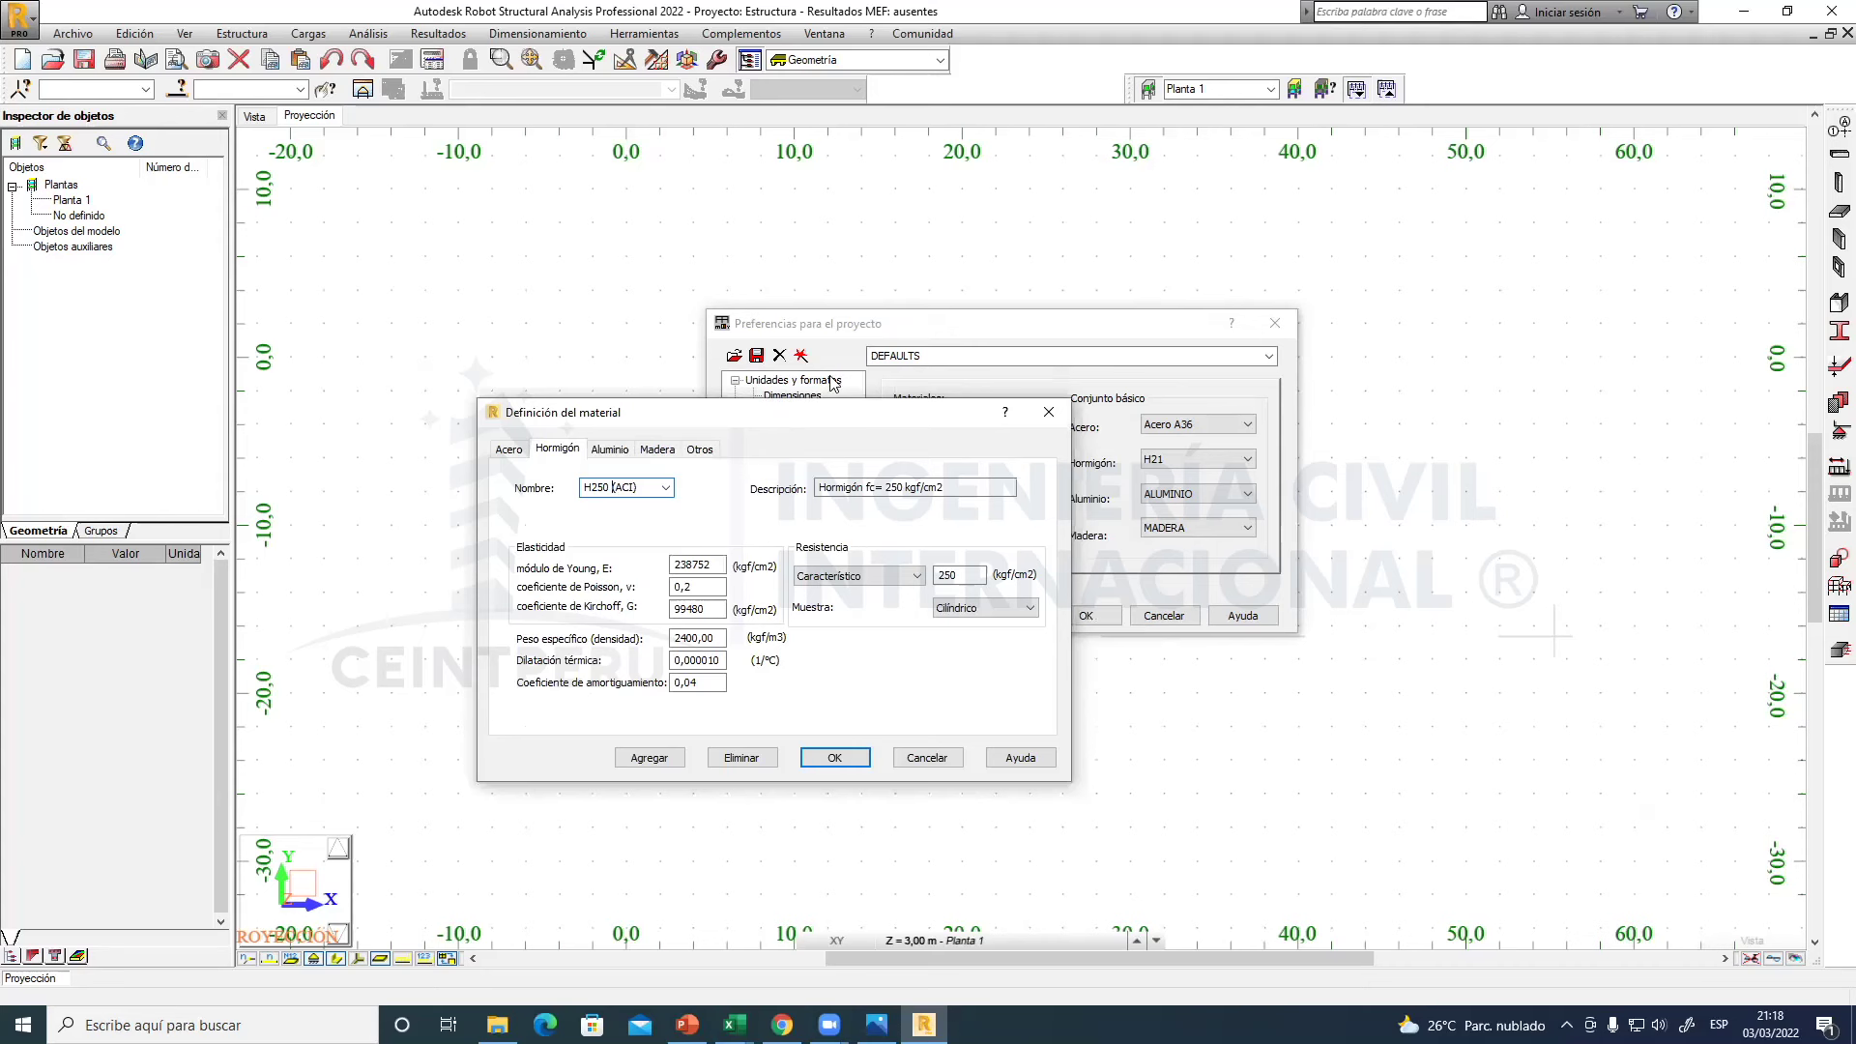
{"action": "left_click_drag", "start_coordinate": [837, 412], "coordinate": [832, 356]}
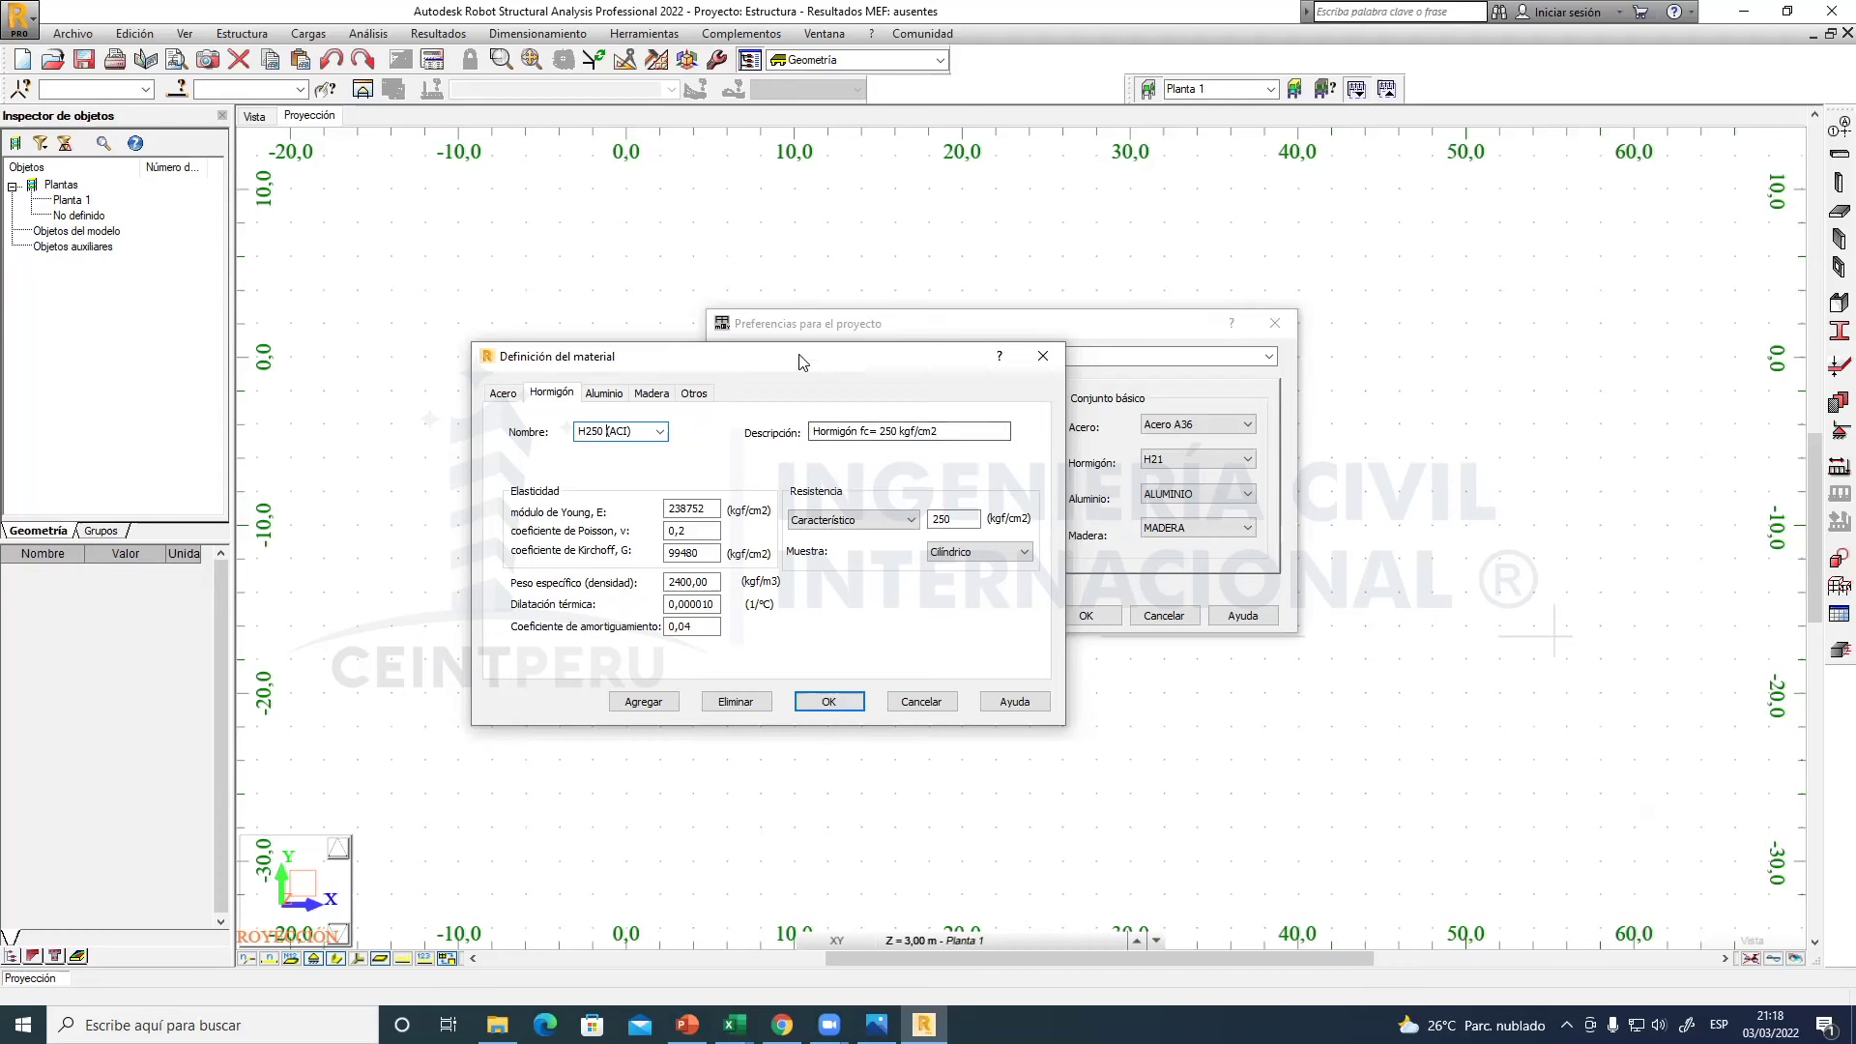
{"action": "left_click_drag", "start_coordinate": [800, 367], "coordinate": [735, 399]}
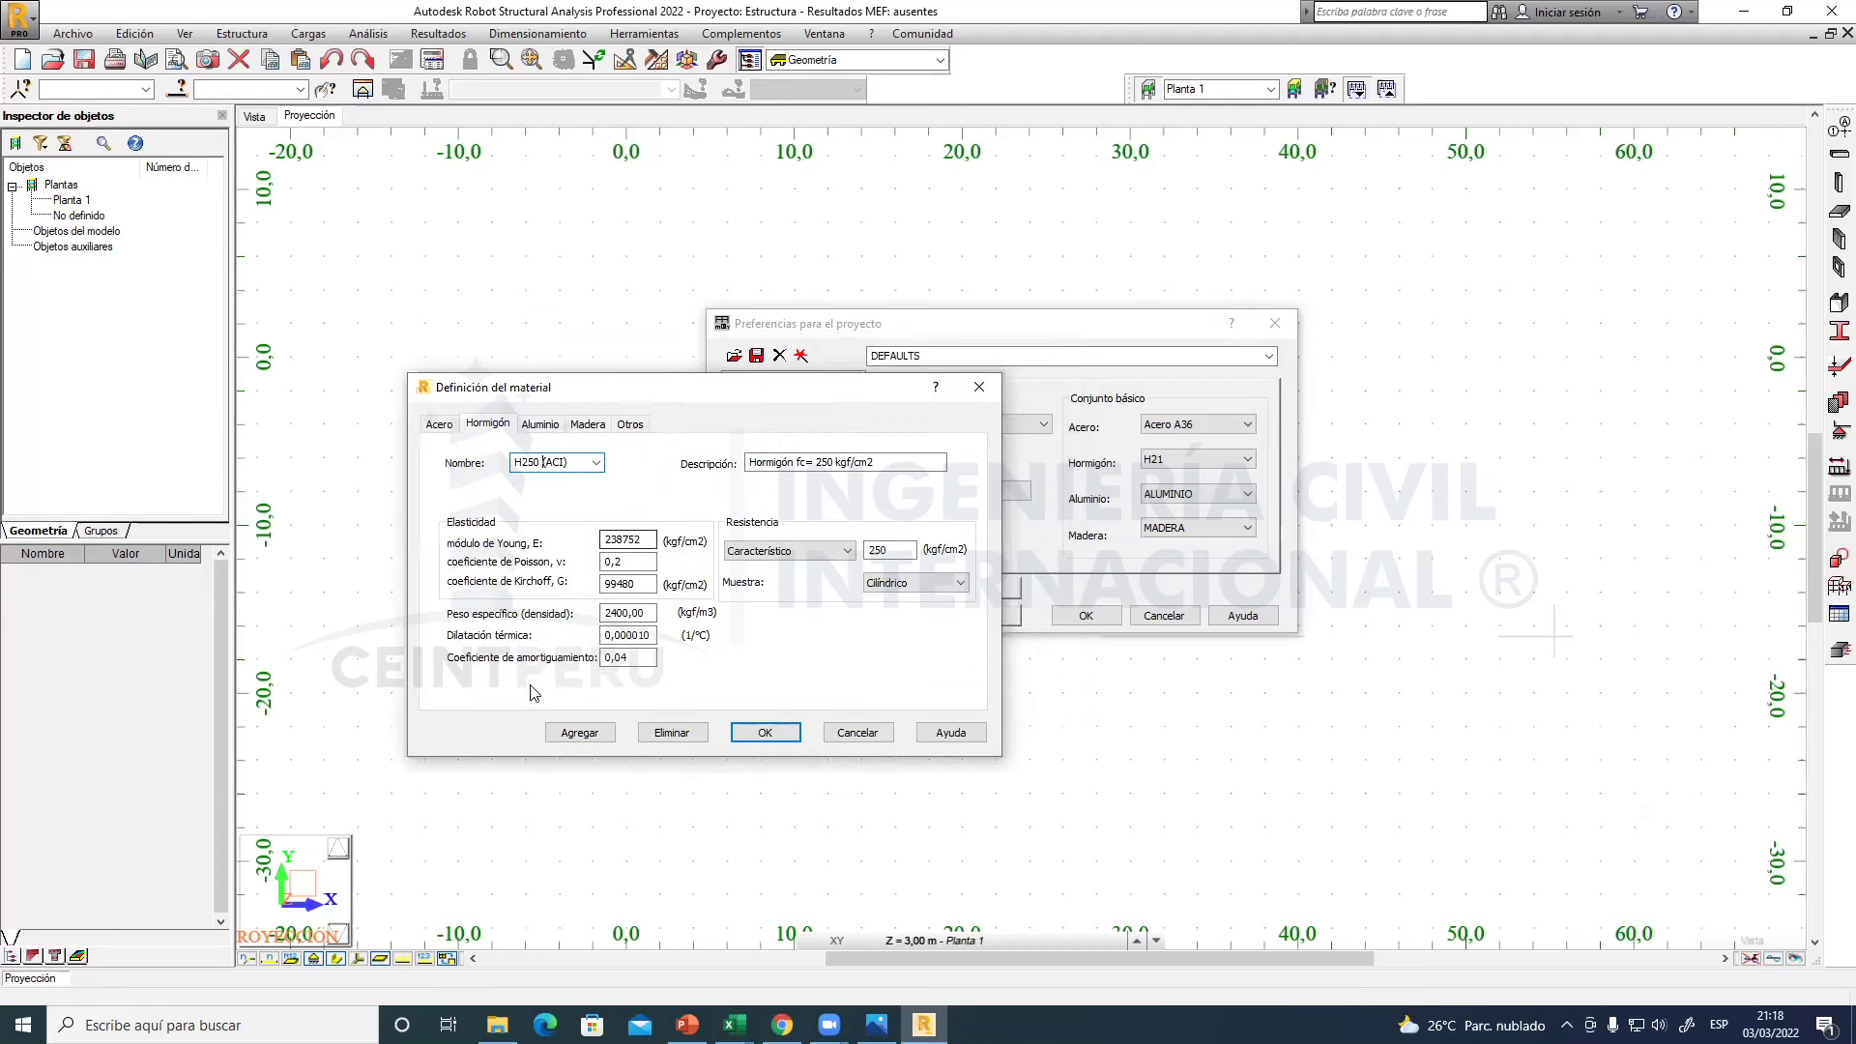
{"action": "left_click", "coordinate": [581, 733]}
{"action": "left_click", "coordinate": [773, 737]}
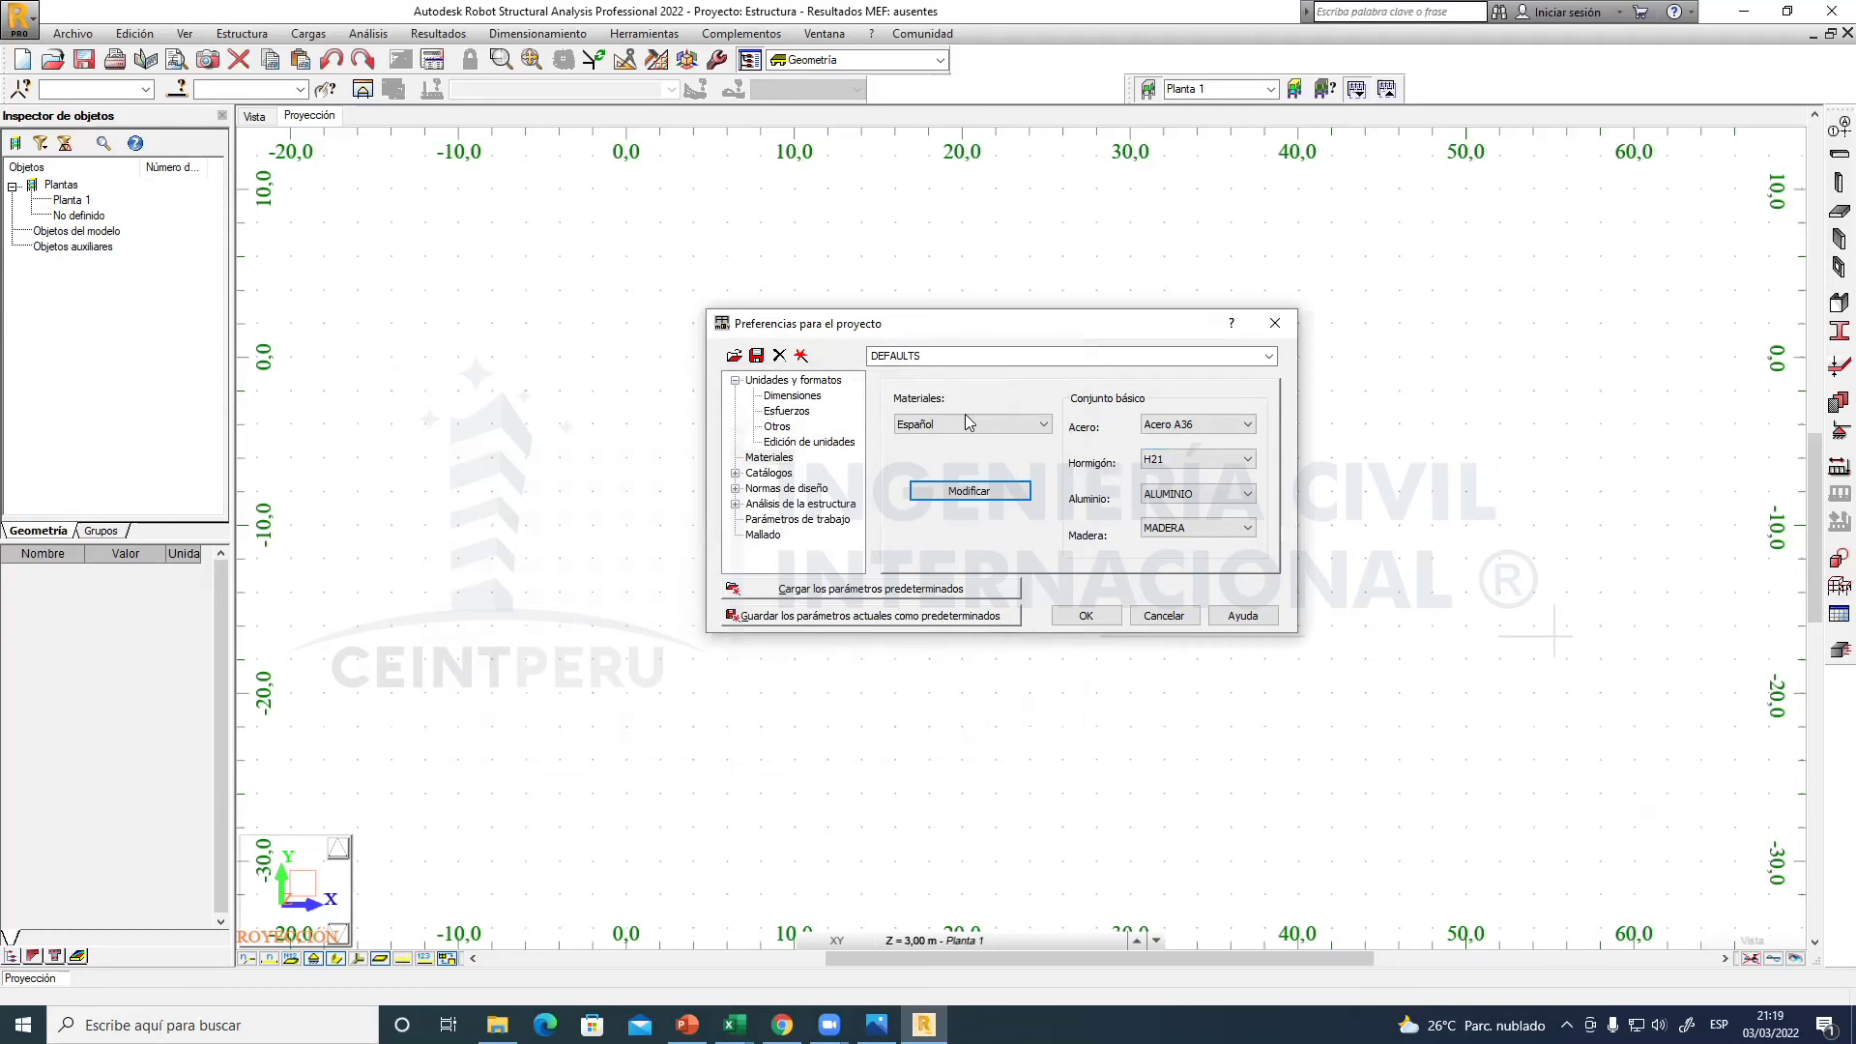
- Set the project's base concrete (Hormigón) to H250 (ACI)
{"action": "left_click", "coordinate": [1193, 460]}
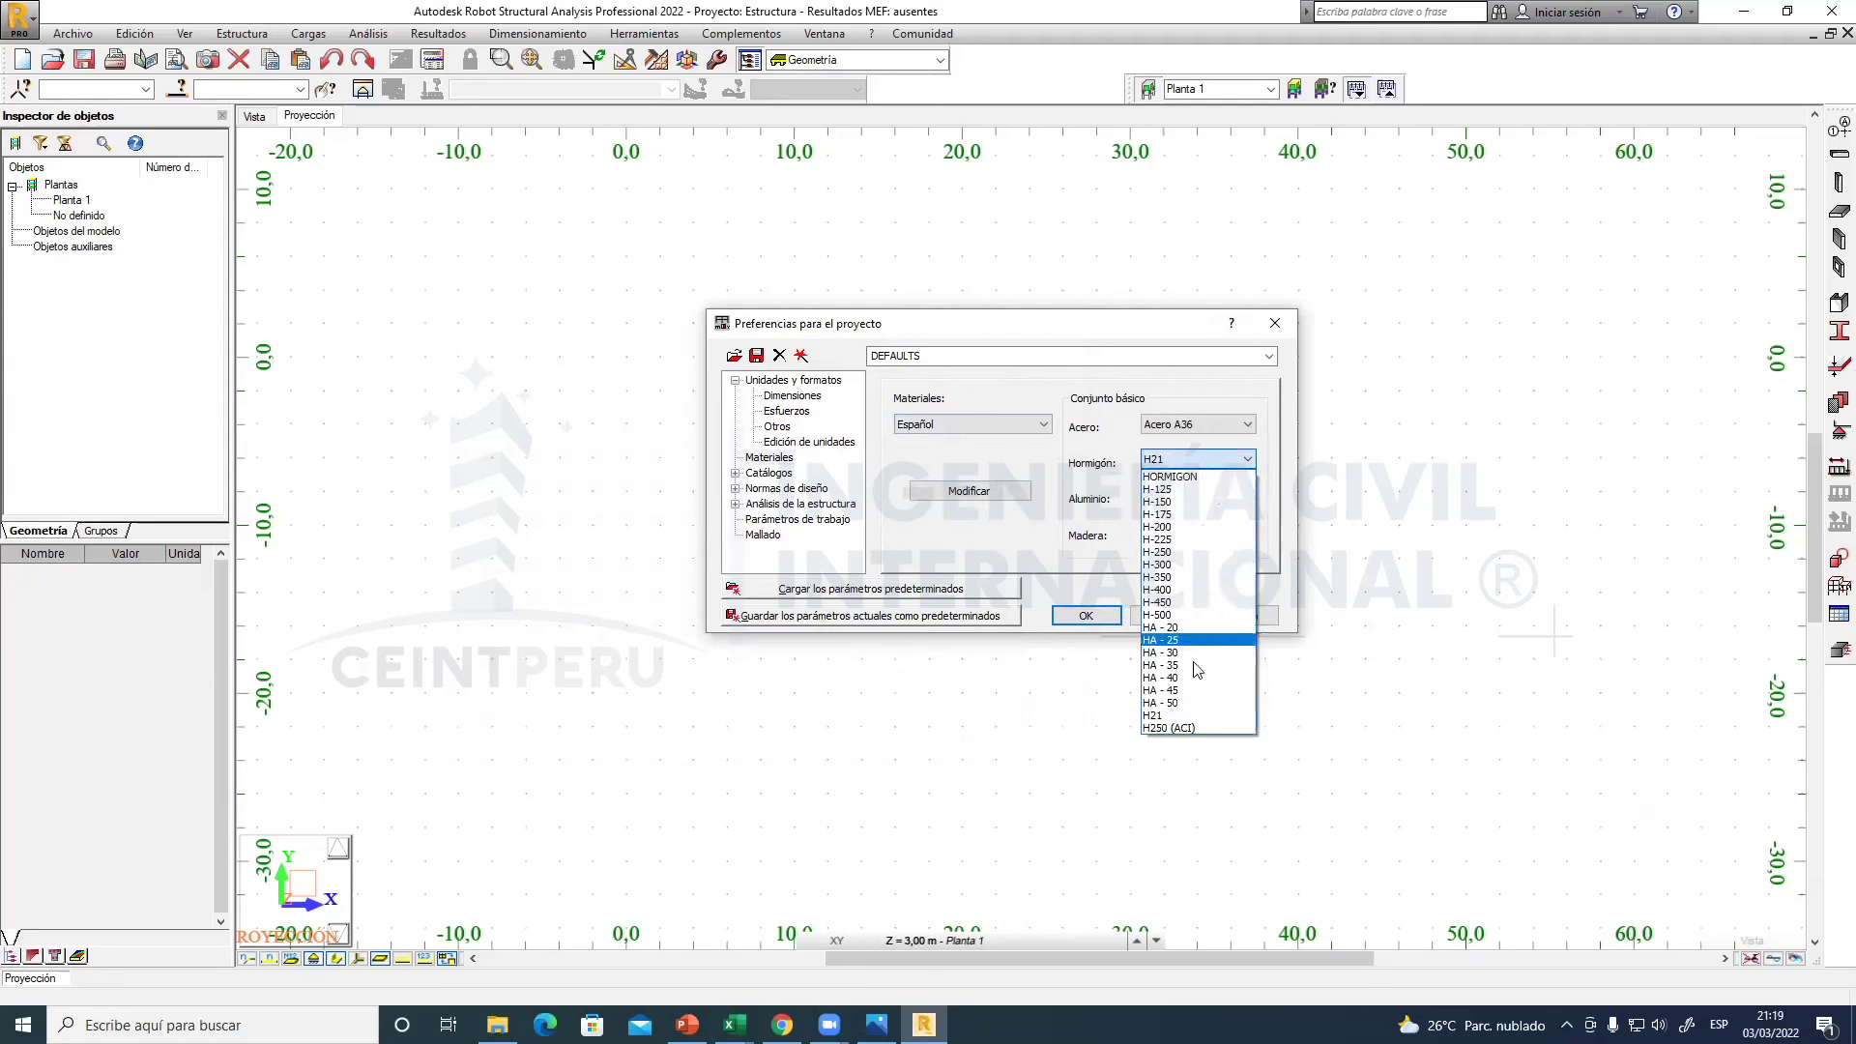
{"action": "left_click", "coordinate": [1201, 729]}
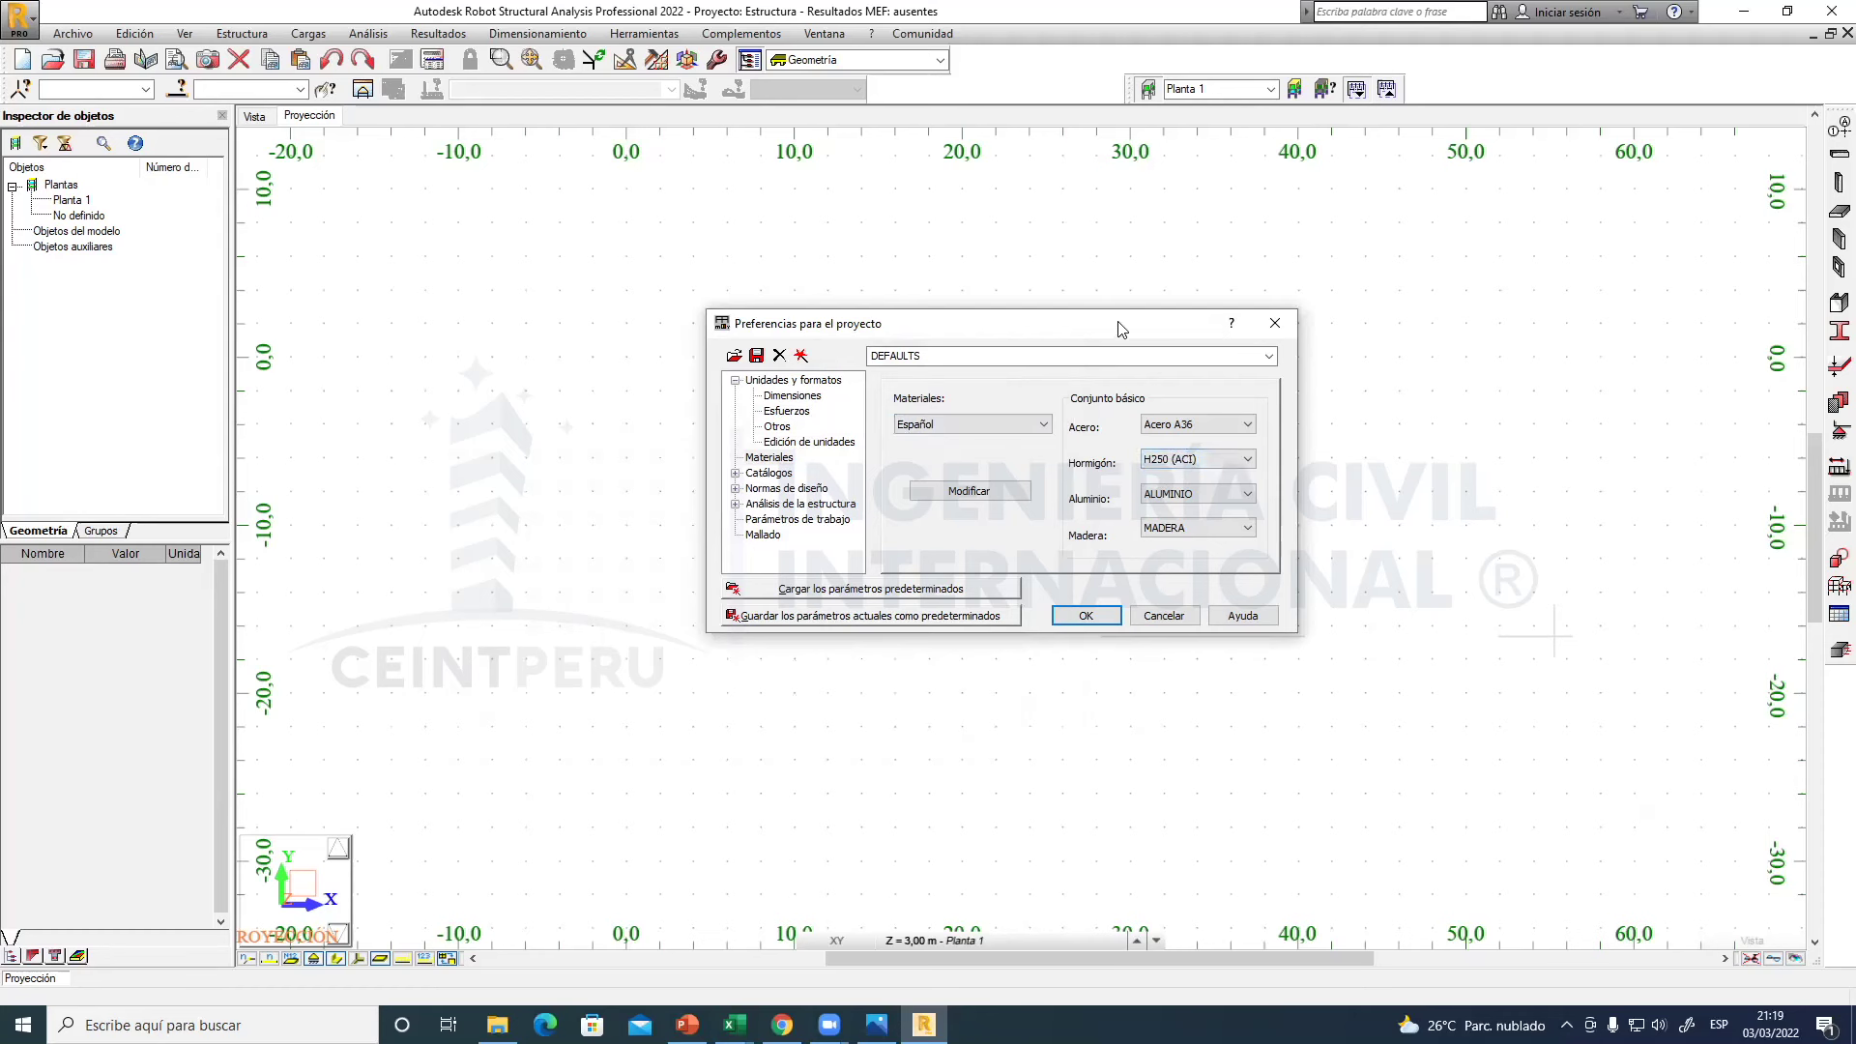
{"action": "left_click_drag", "start_coordinate": [1119, 329], "coordinate": [1200, 325]}
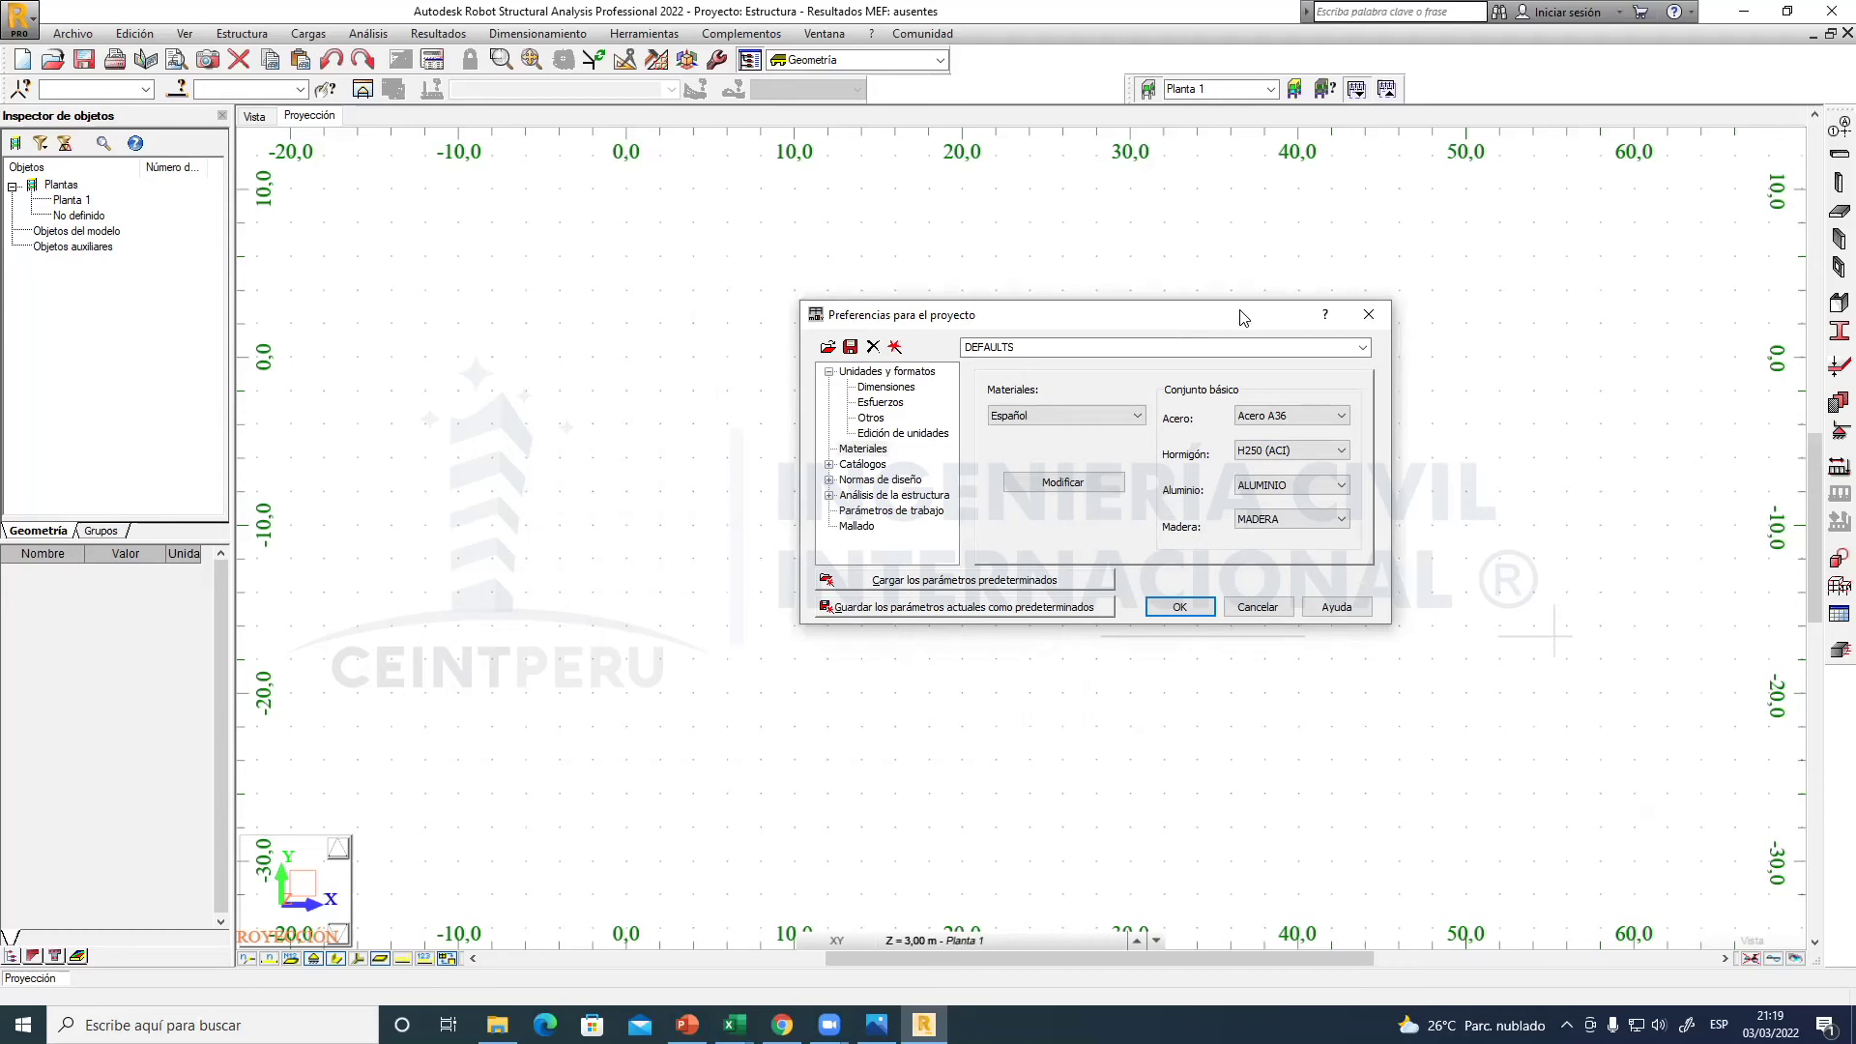
{"action": "left_click_drag", "start_coordinate": [1242, 317], "coordinate": [1207, 233]}
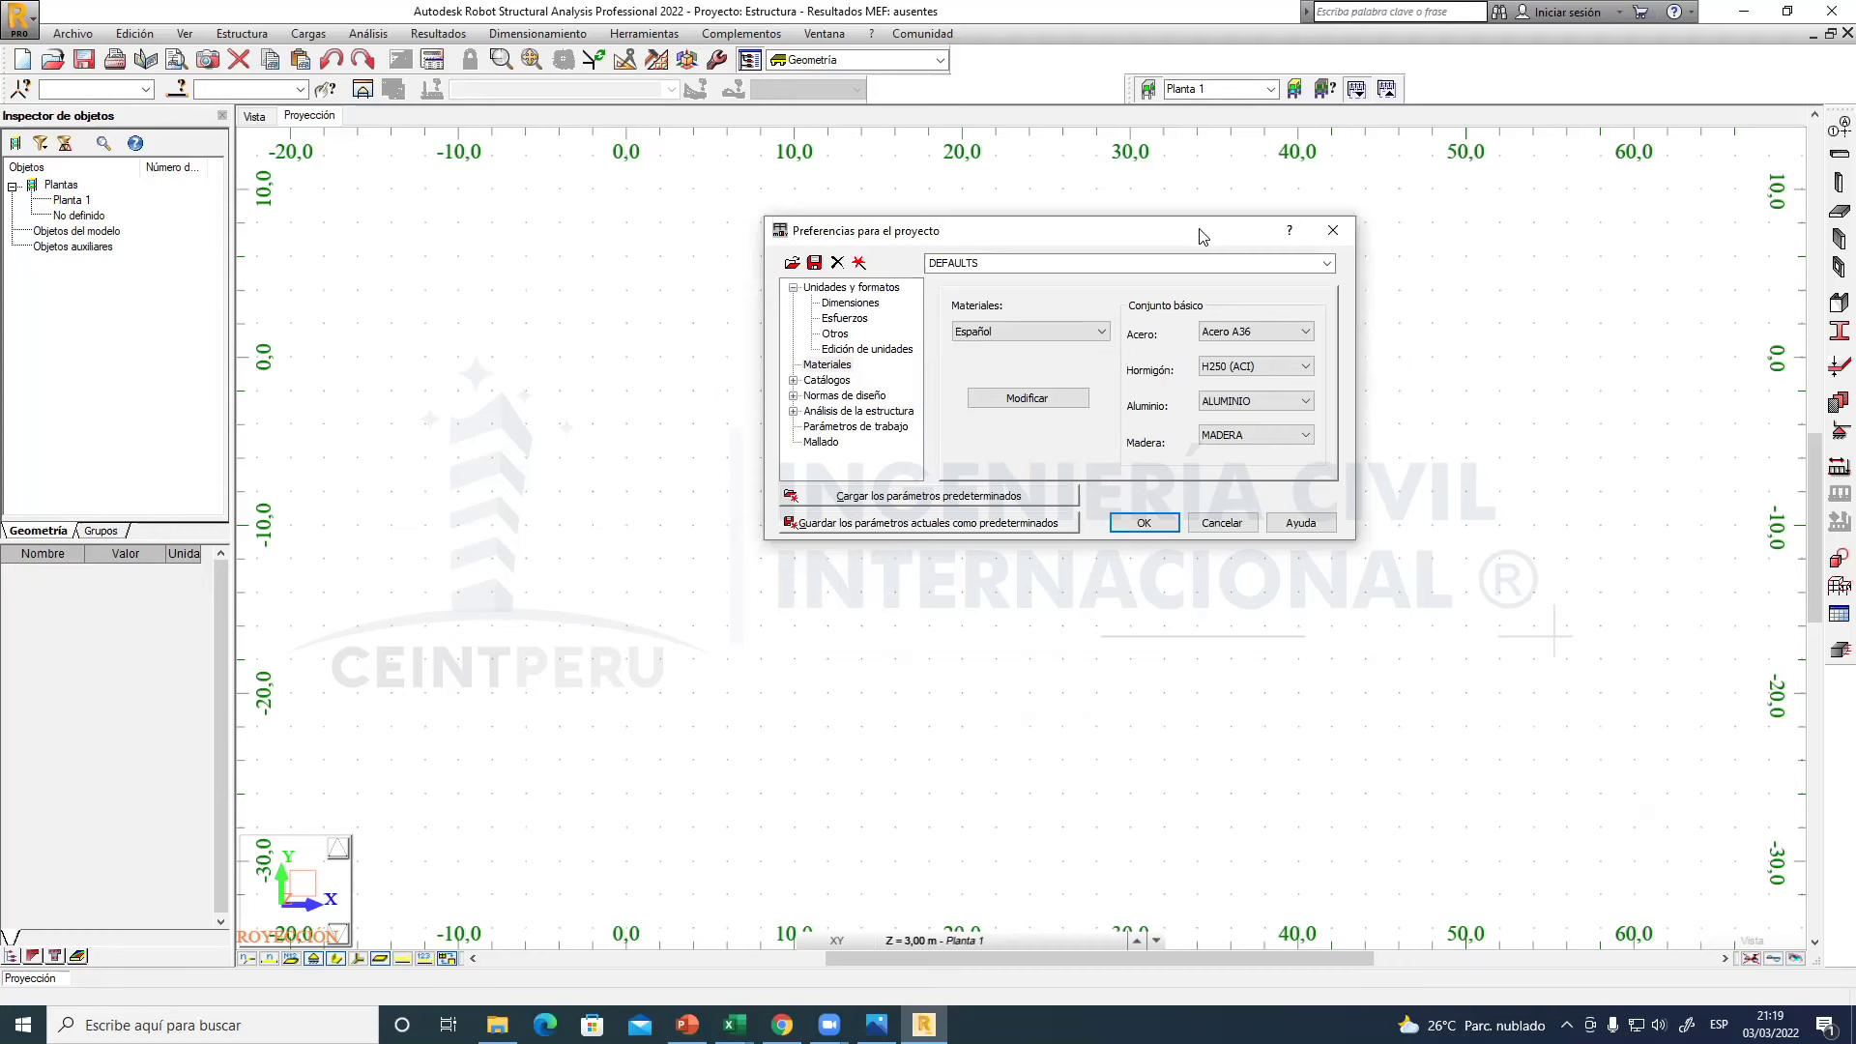
{"action": "left_click_drag", "start_coordinate": [1209, 230], "coordinate": [1246, 247]}
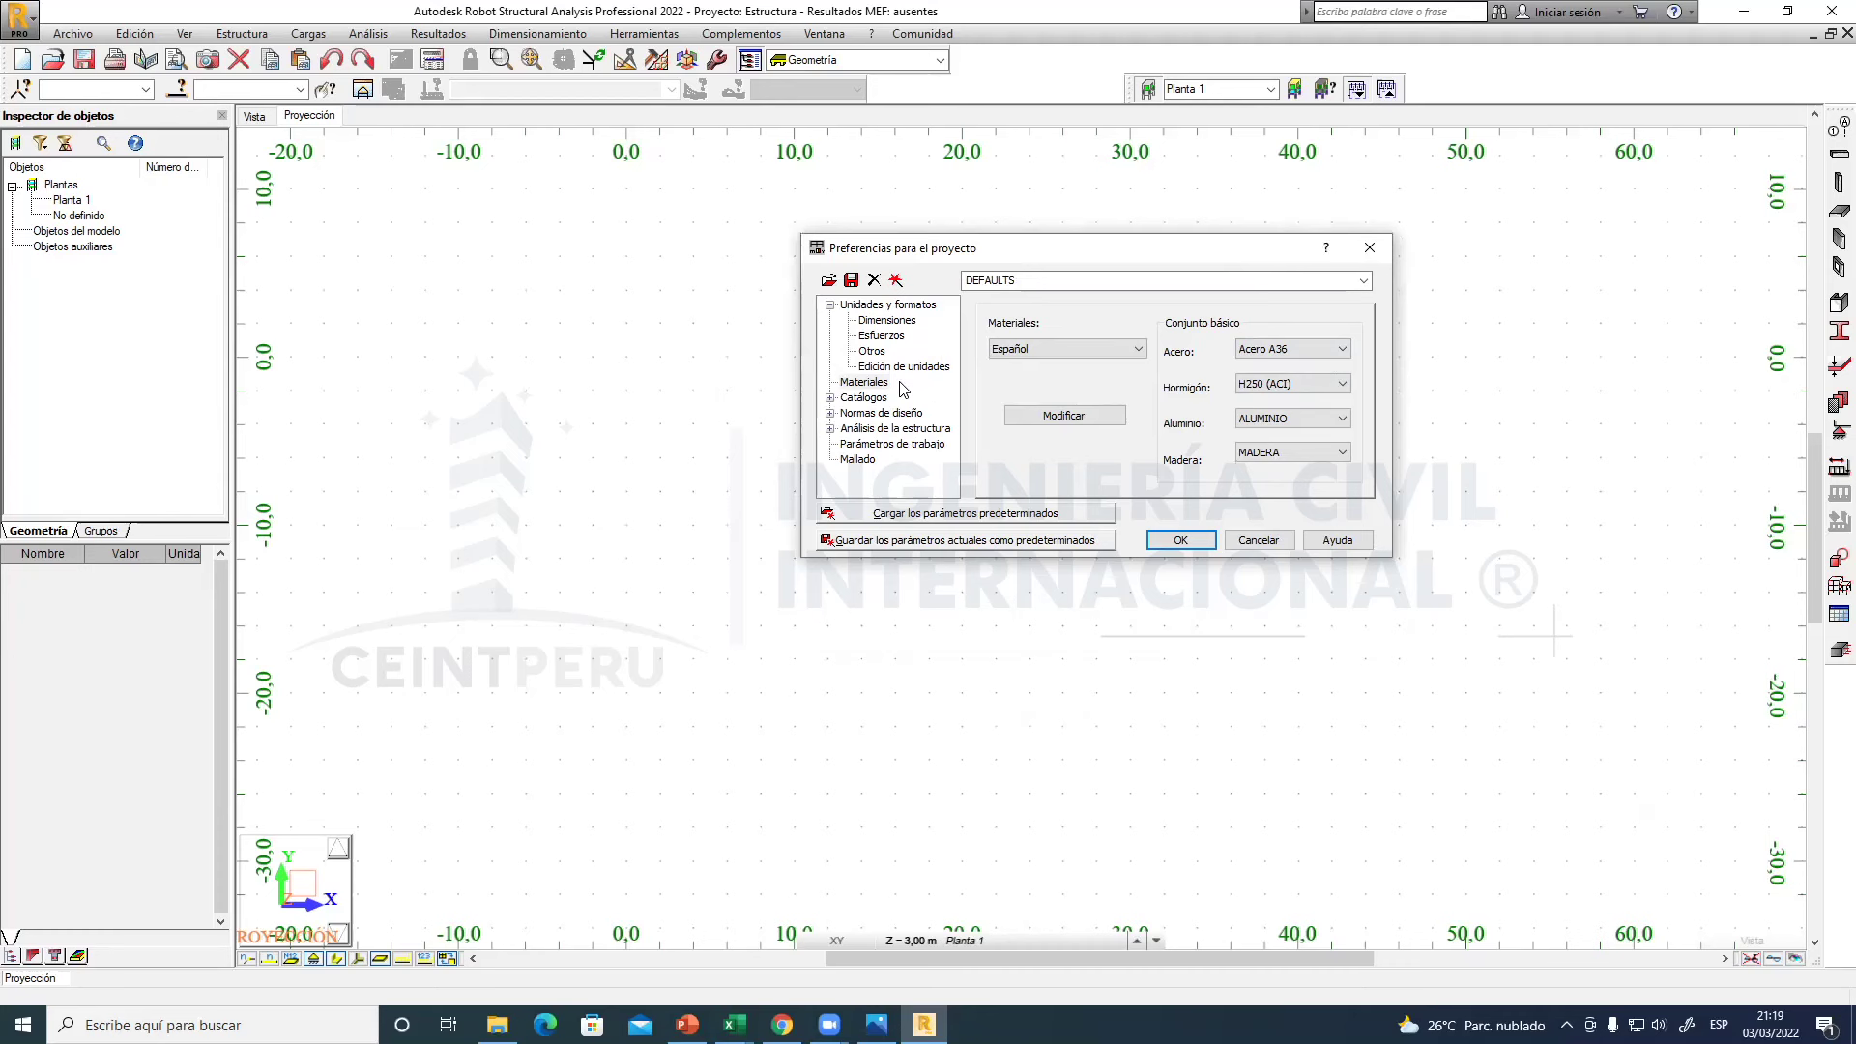
- Open the EHE reinforcement bar catalogue from the project's Armaduras catalogues
{"action": "left_click", "coordinate": [864, 397]}
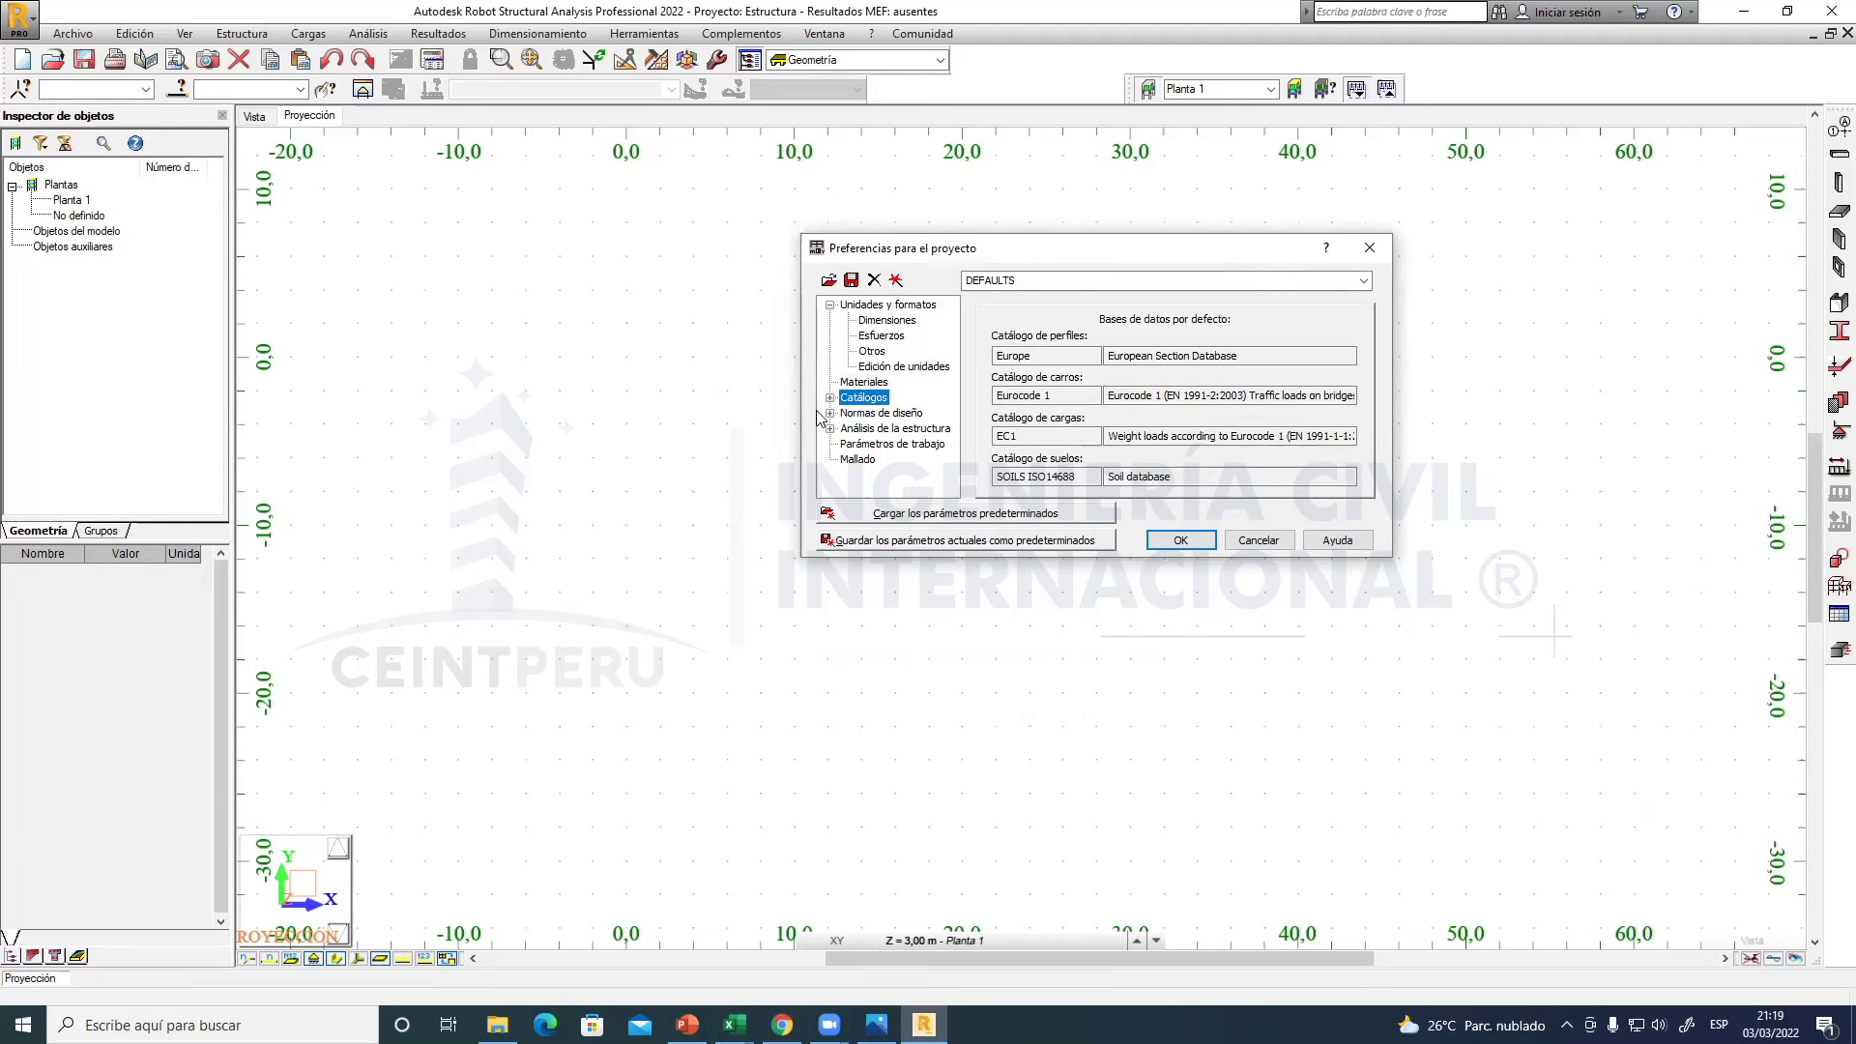
{"action": "left_click", "coordinate": [829, 397]}
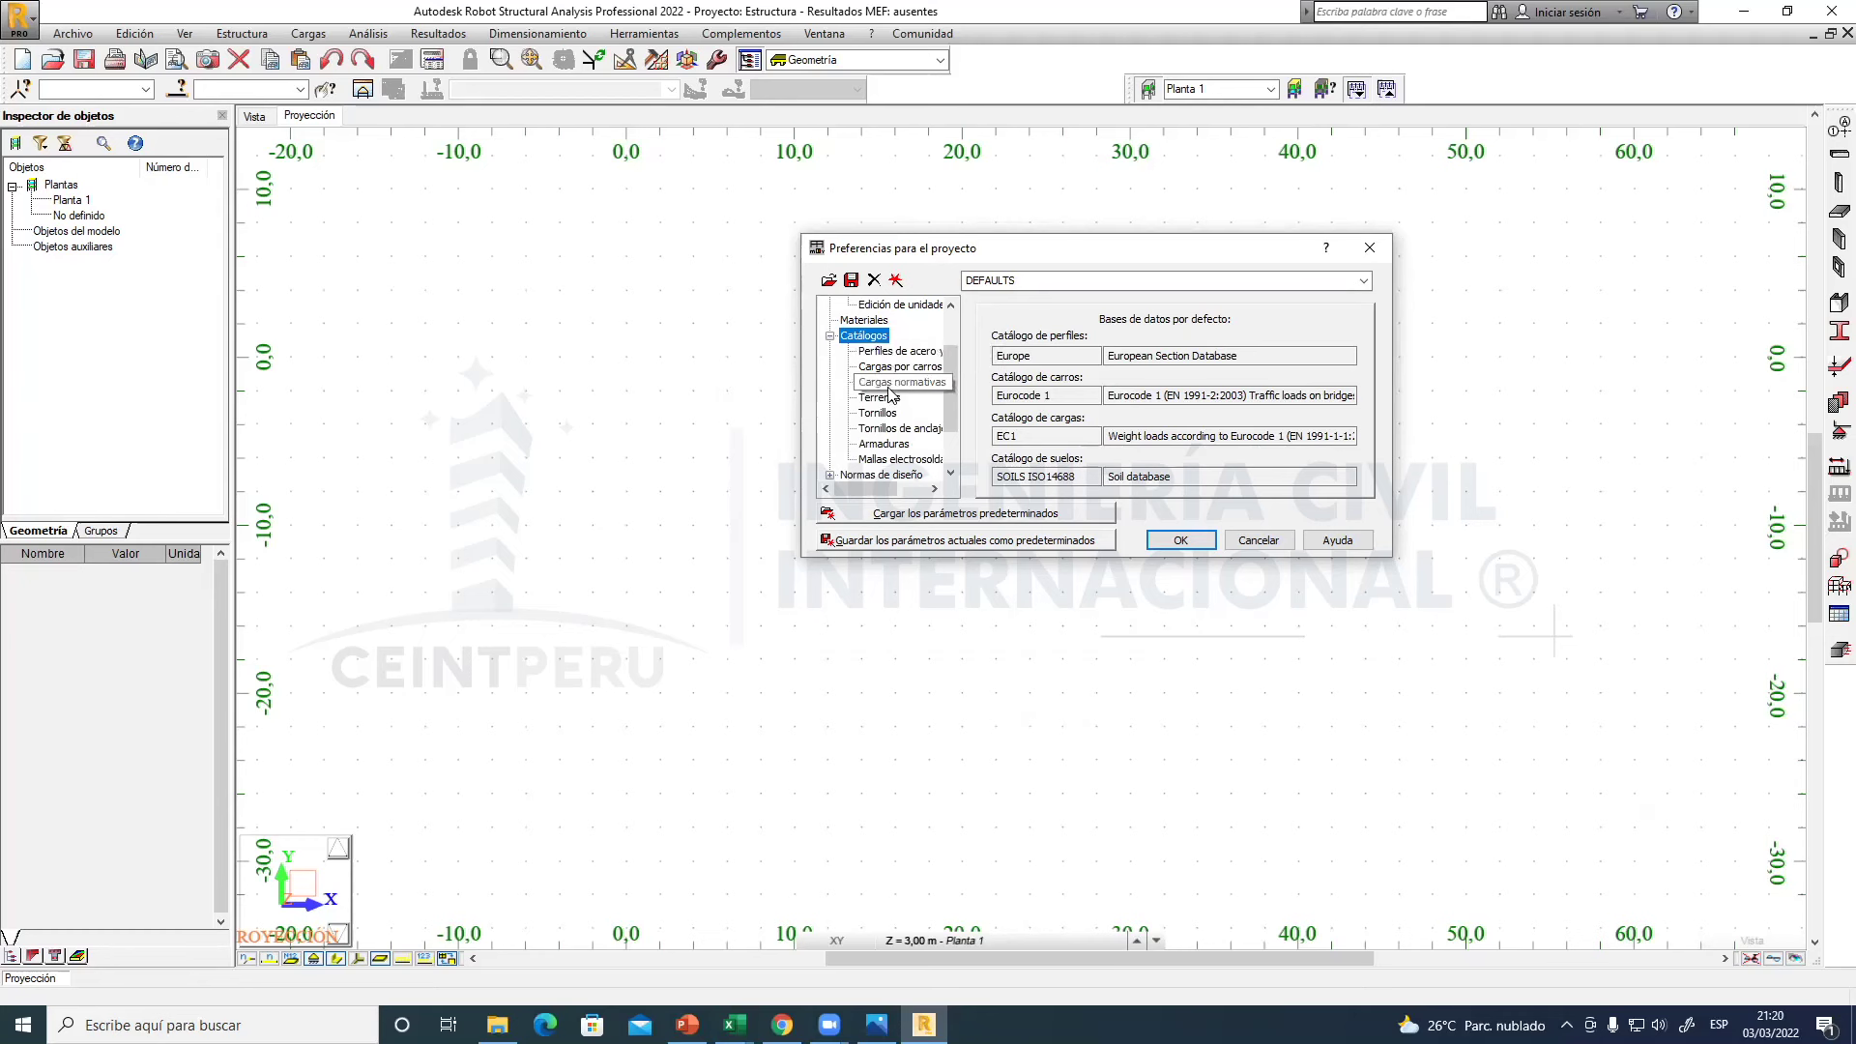
{"action": "left_click", "coordinate": [882, 444]}
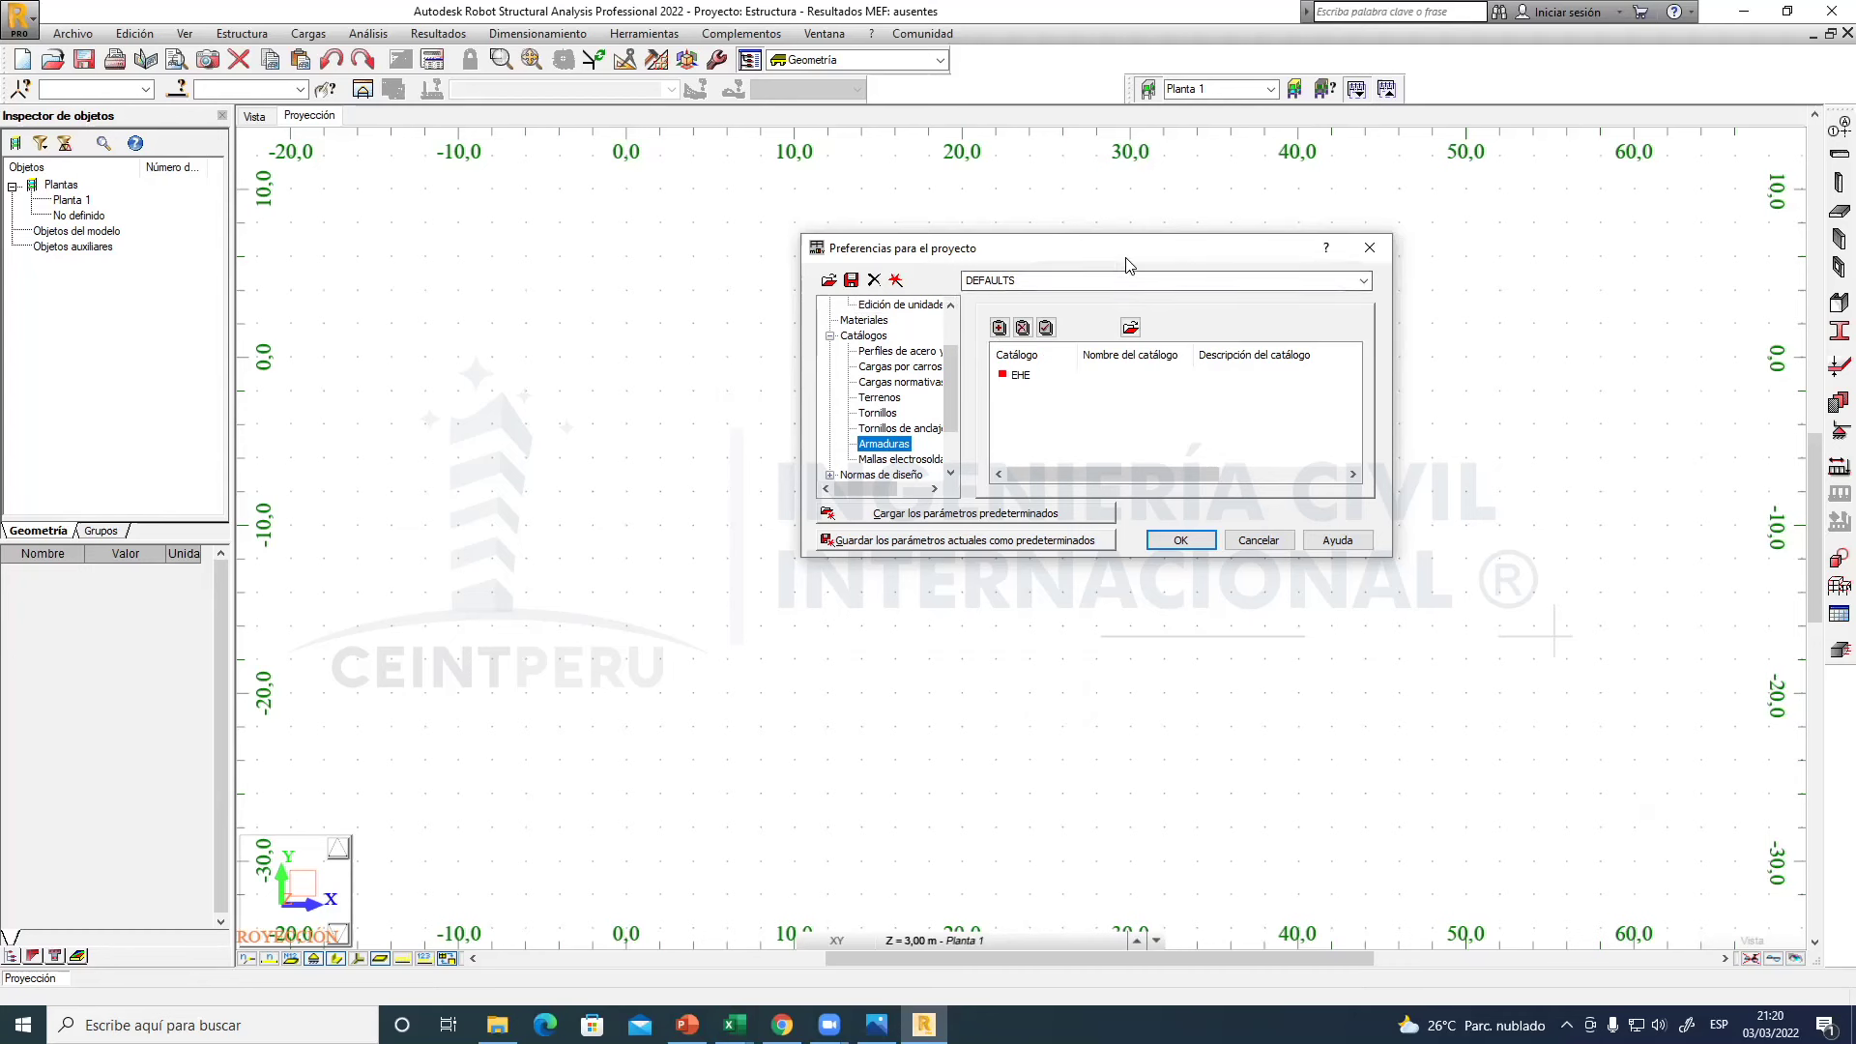
{"action": "left_click_drag", "start_coordinate": [1129, 265], "coordinate": [1286, 281]}
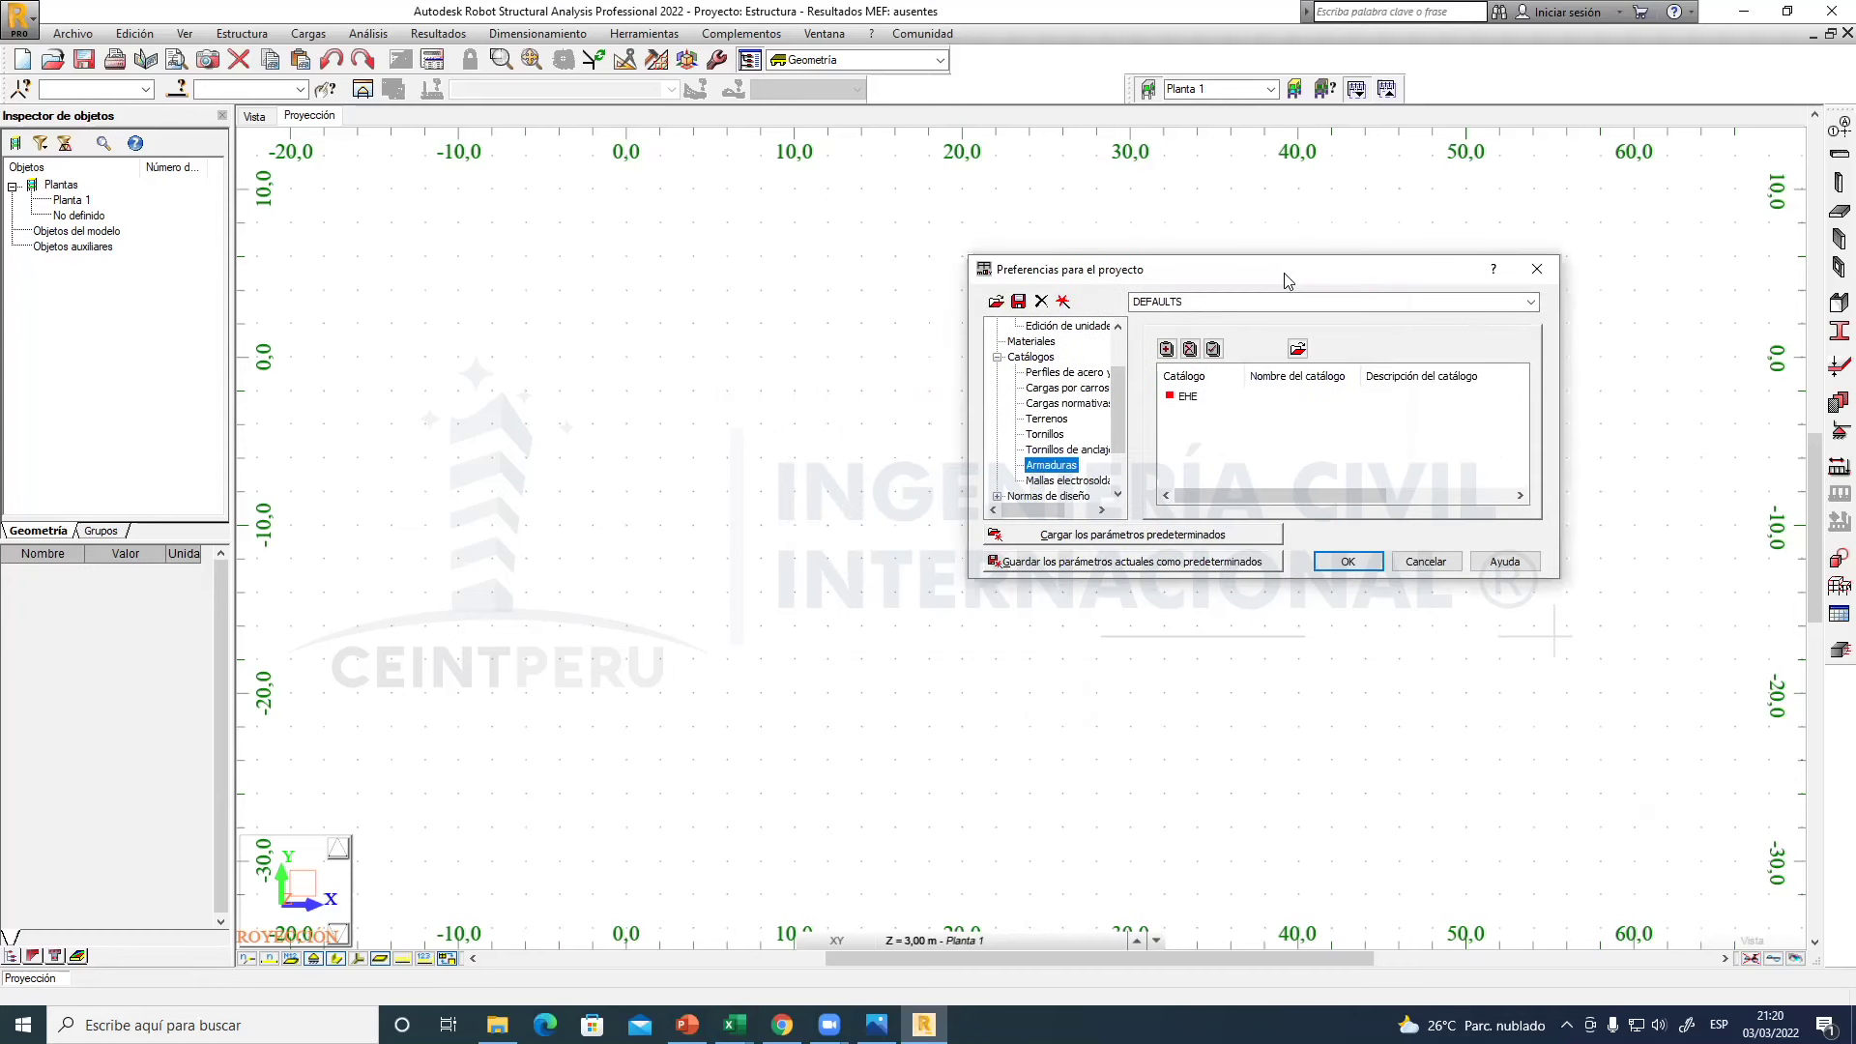
{"action": "left_click", "coordinate": [1188, 398]}
{"action": "left_click", "coordinate": [1298, 350]}
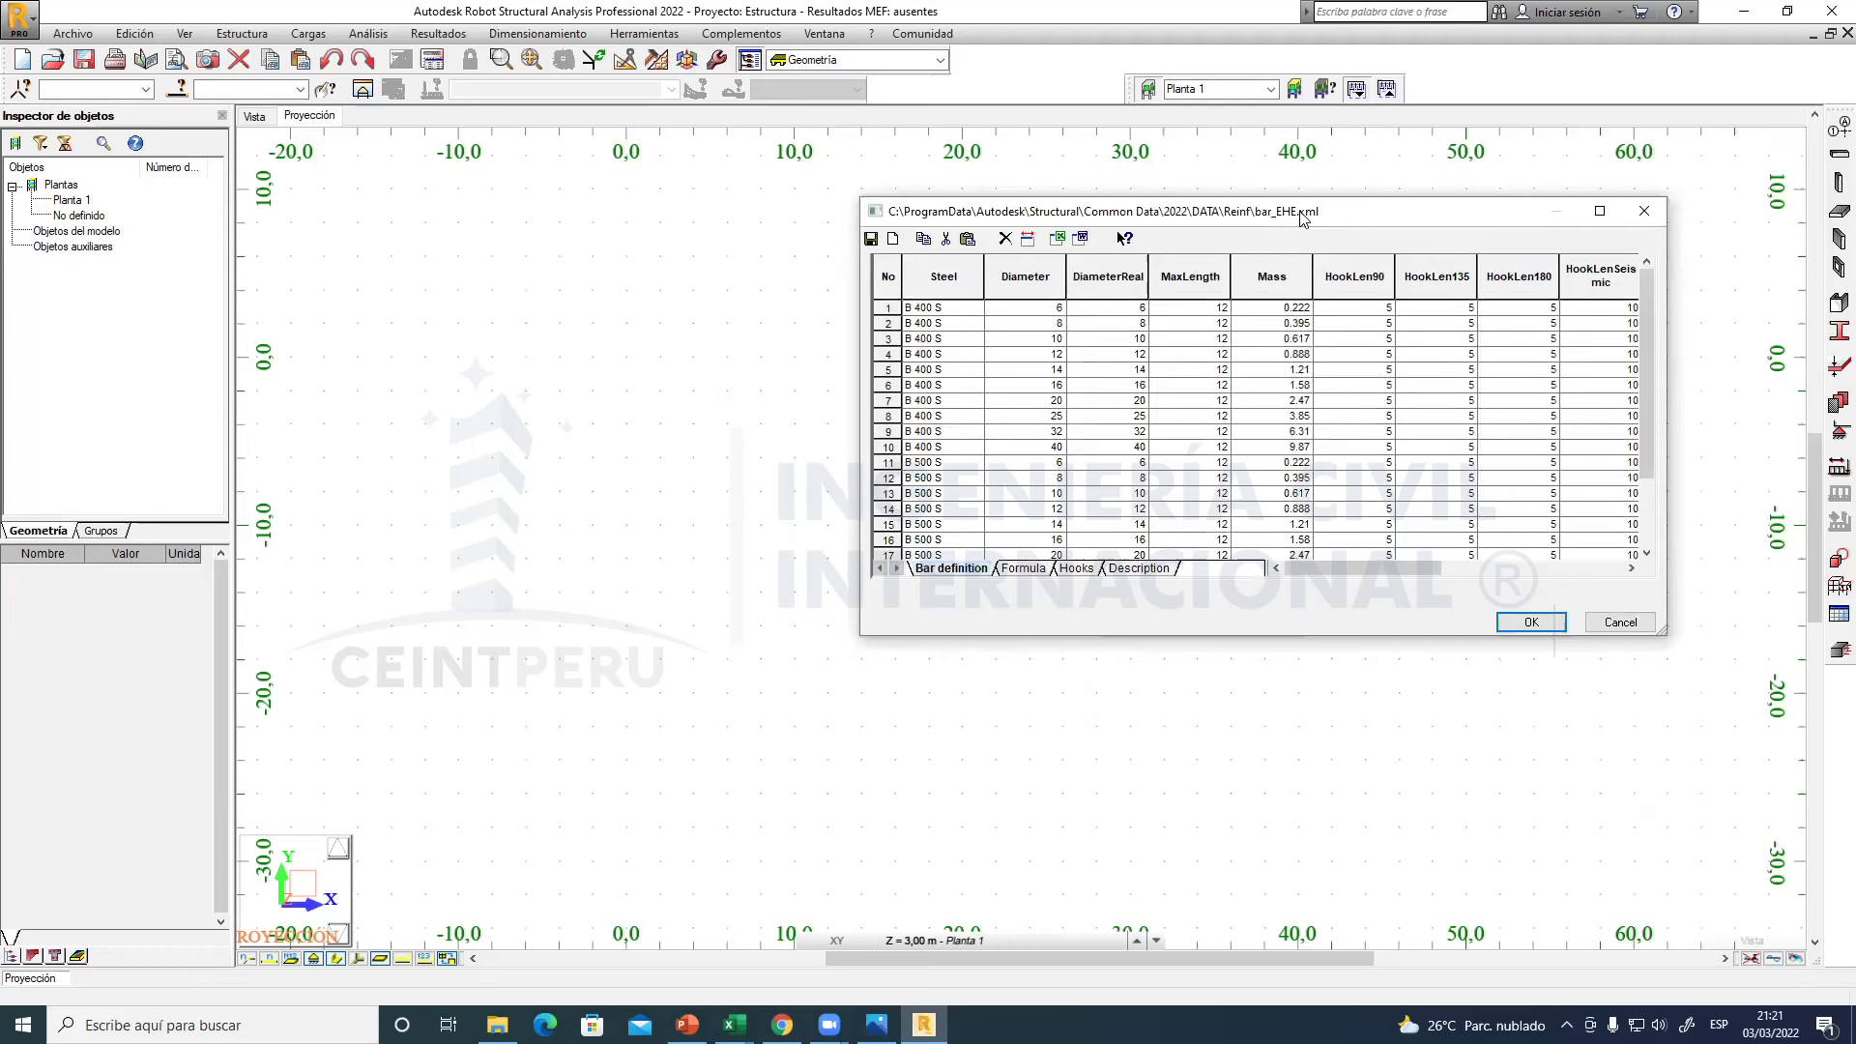
- Examine the steel grade and diameters of the B 400 S bars in the bar definition table
{"action": "left_click_drag", "start_coordinate": [1301, 219], "coordinate": [936, 292]}
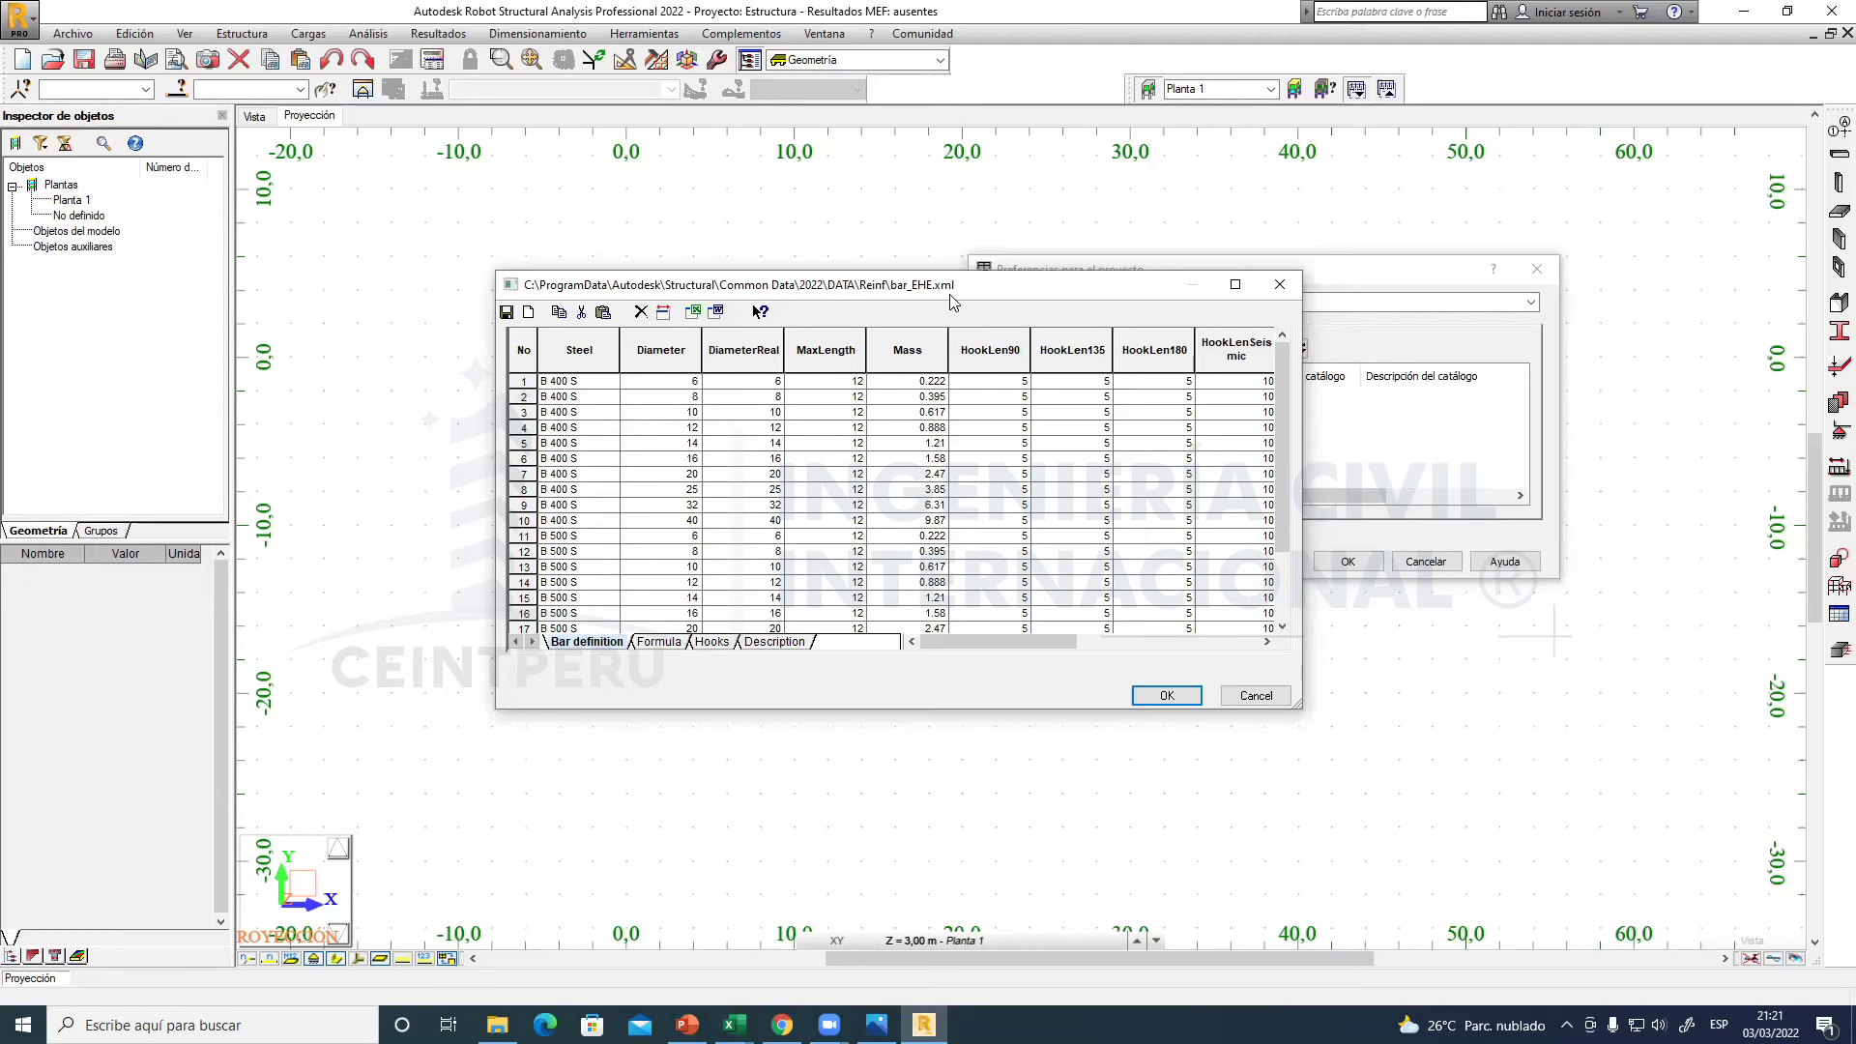
{"action": "left_click_drag", "start_coordinate": [952, 302], "coordinate": [906, 295]}
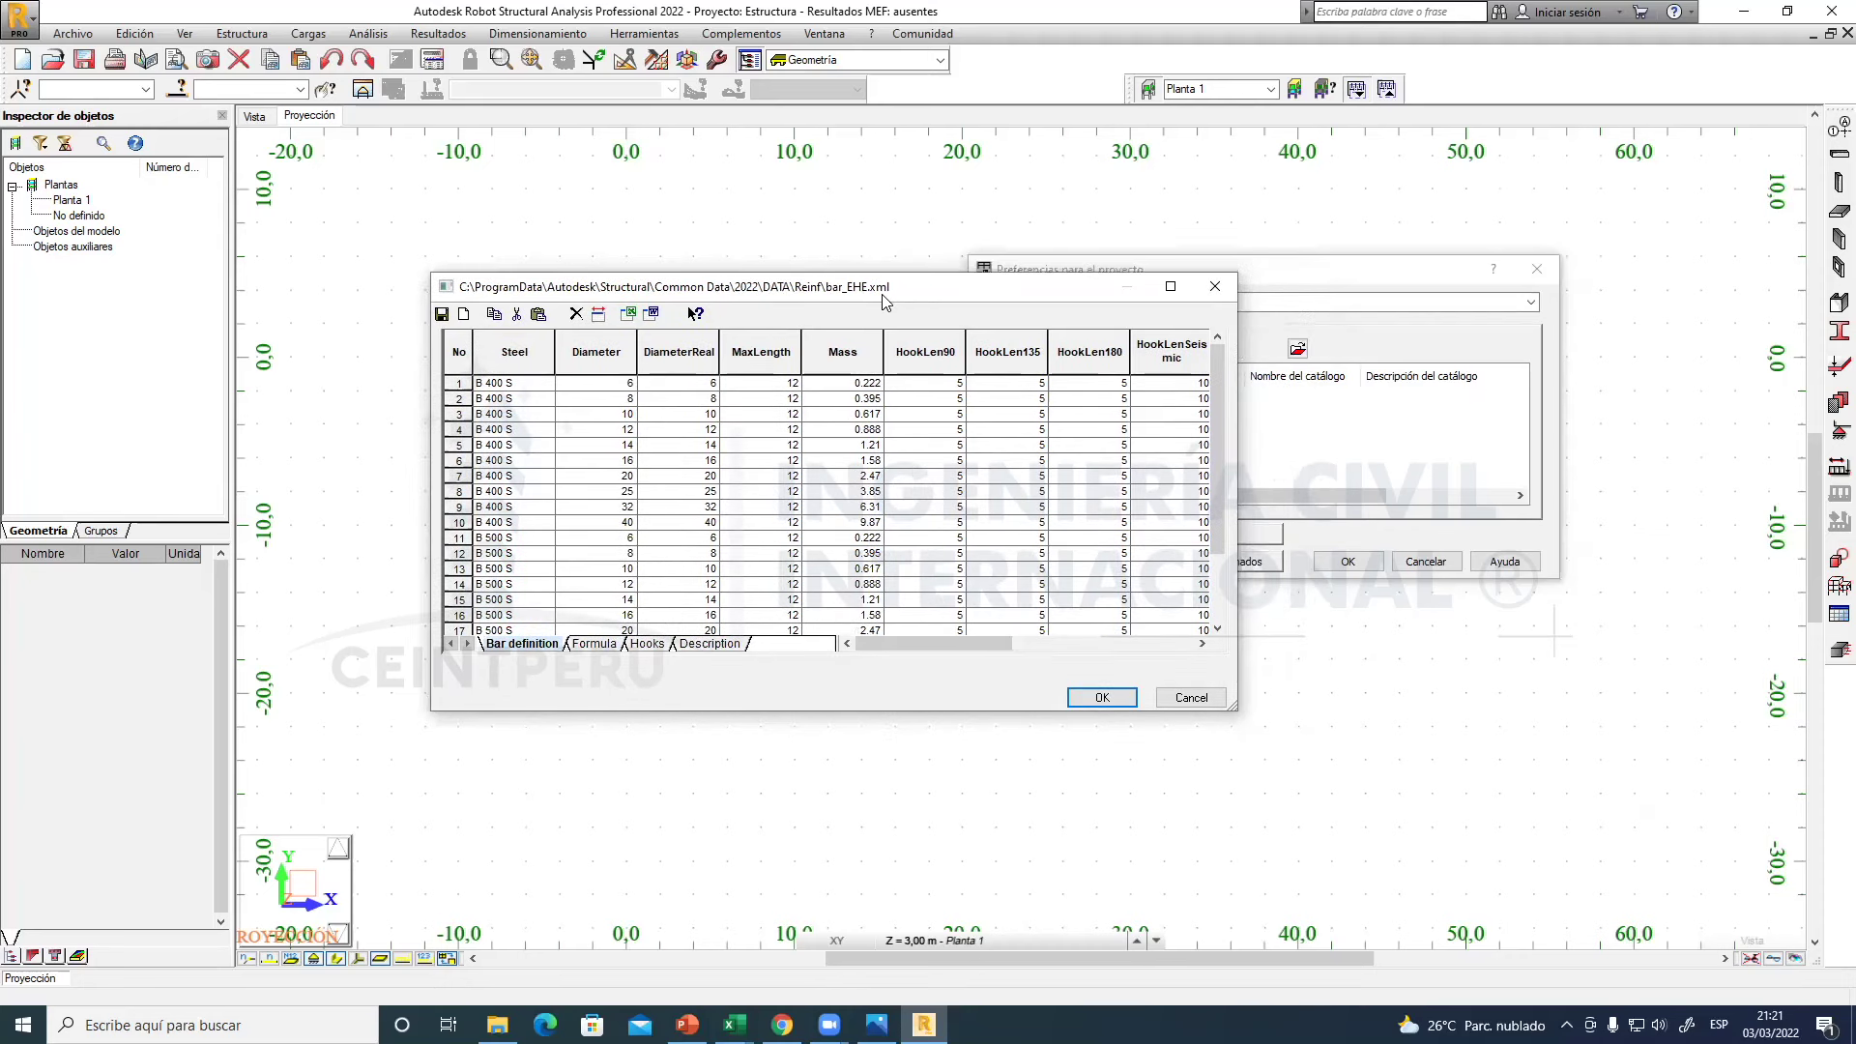
{"action": "left_click_drag", "start_coordinate": [881, 301], "coordinate": [887, 328]}
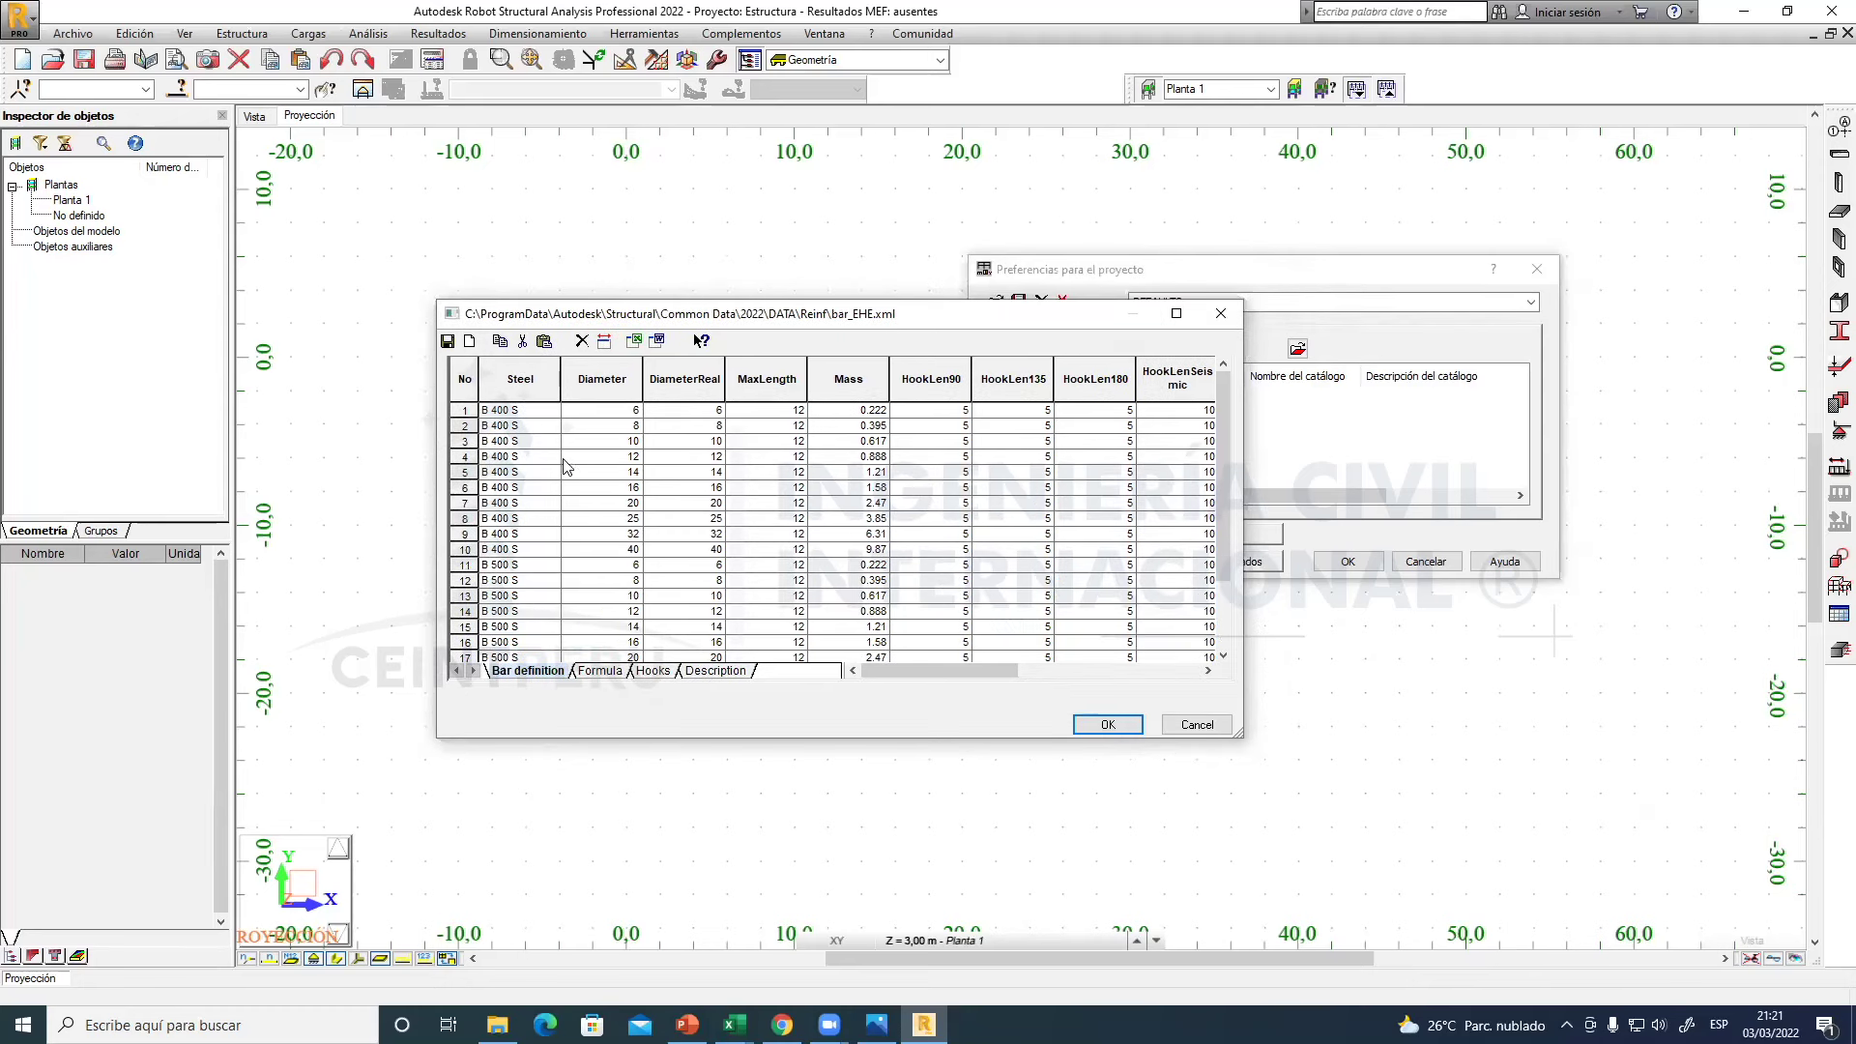
{"action": "left_click", "coordinate": [533, 414]}
{"action": "left_click_drag", "start_coordinate": [539, 419], "coordinate": [535, 559]}
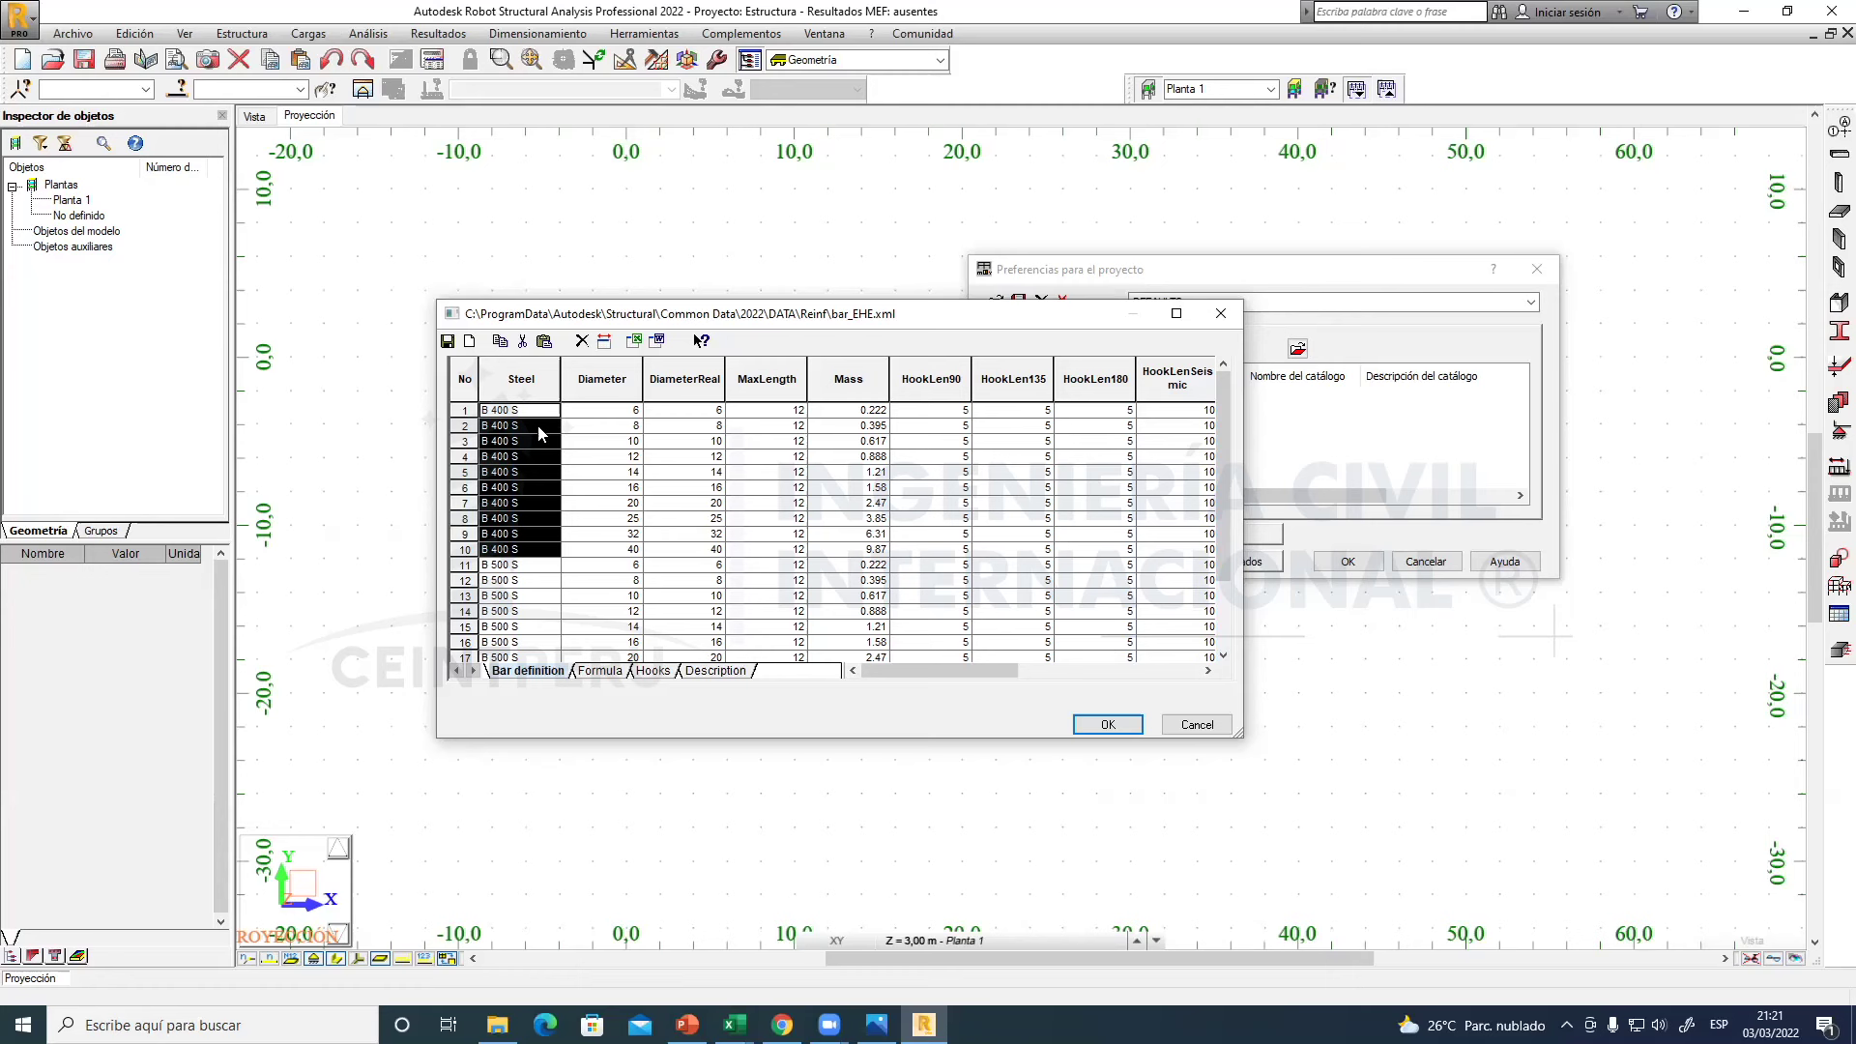
{"action": "left_click", "coordinate": [619, 412]}
{"action": "left_click_drag", "start_coordinate": [619, 415], "coordinate": [611, 551]}
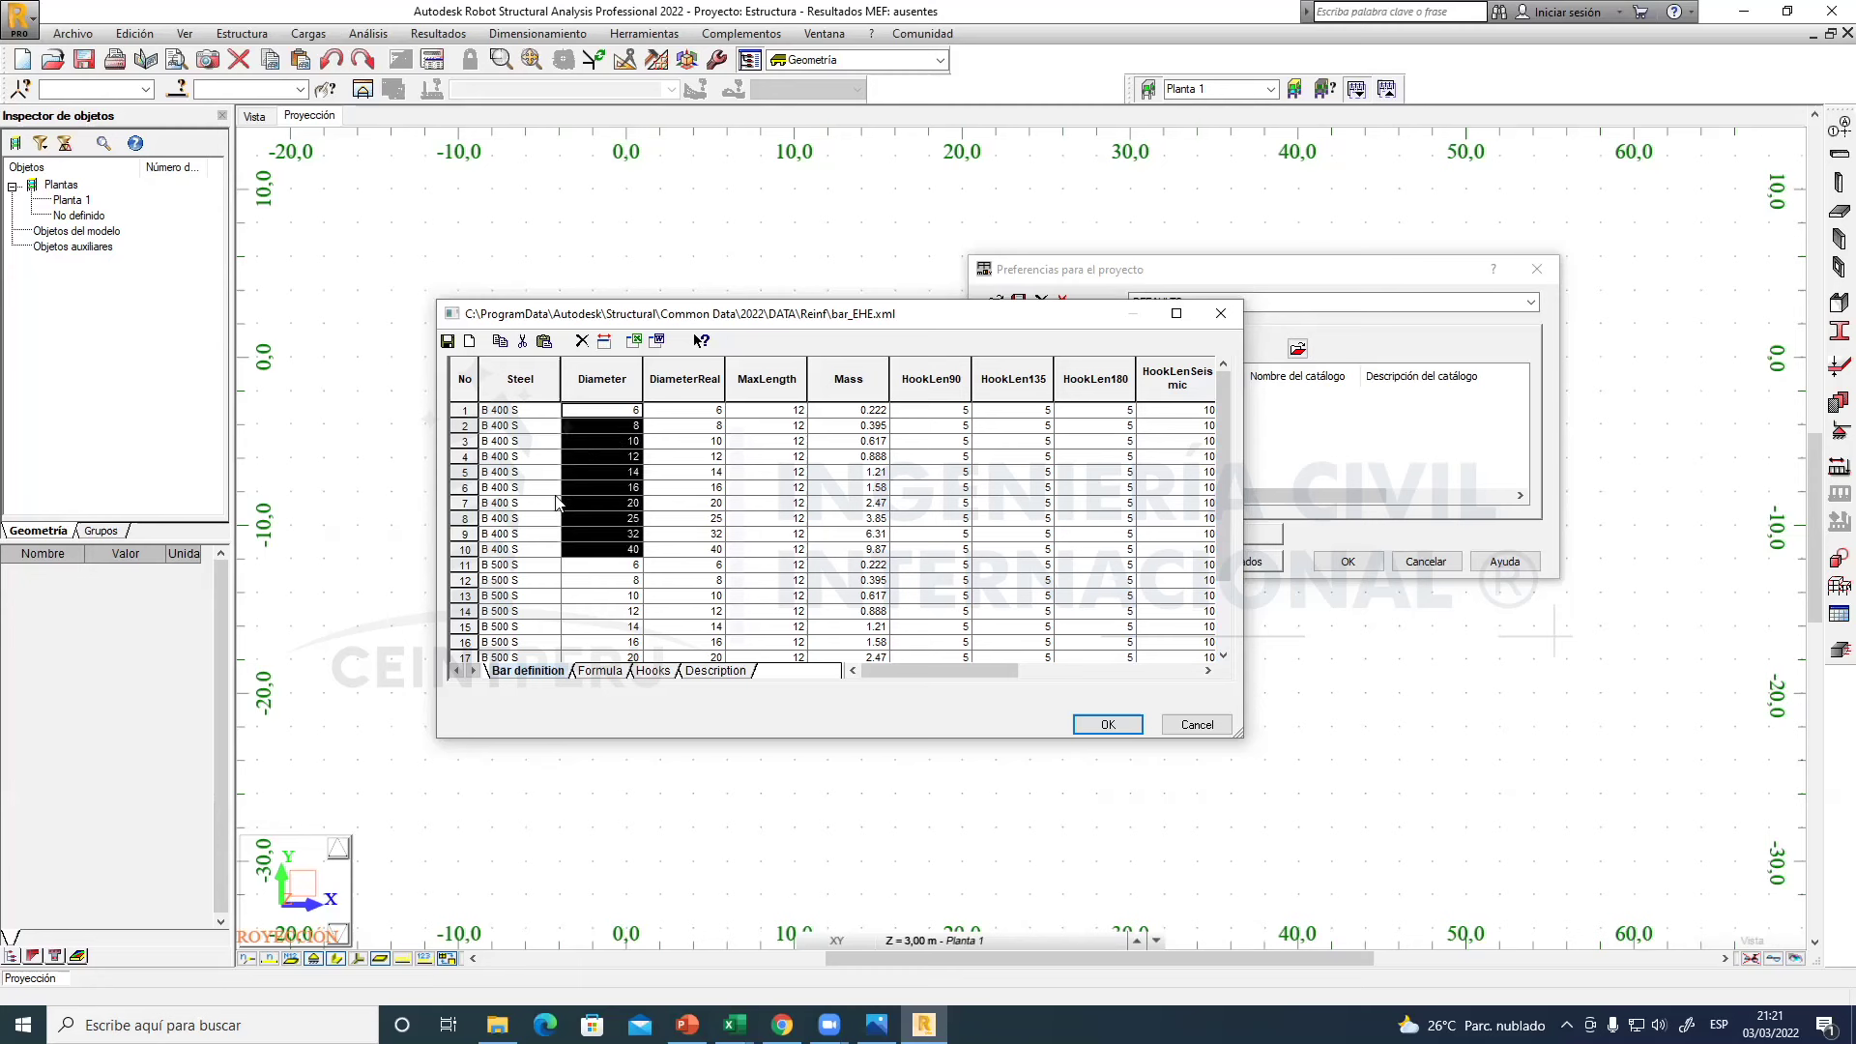
{"action": "left_click_drag", "start_coordinate": [522, 411], "coordinate": [527, 554]}
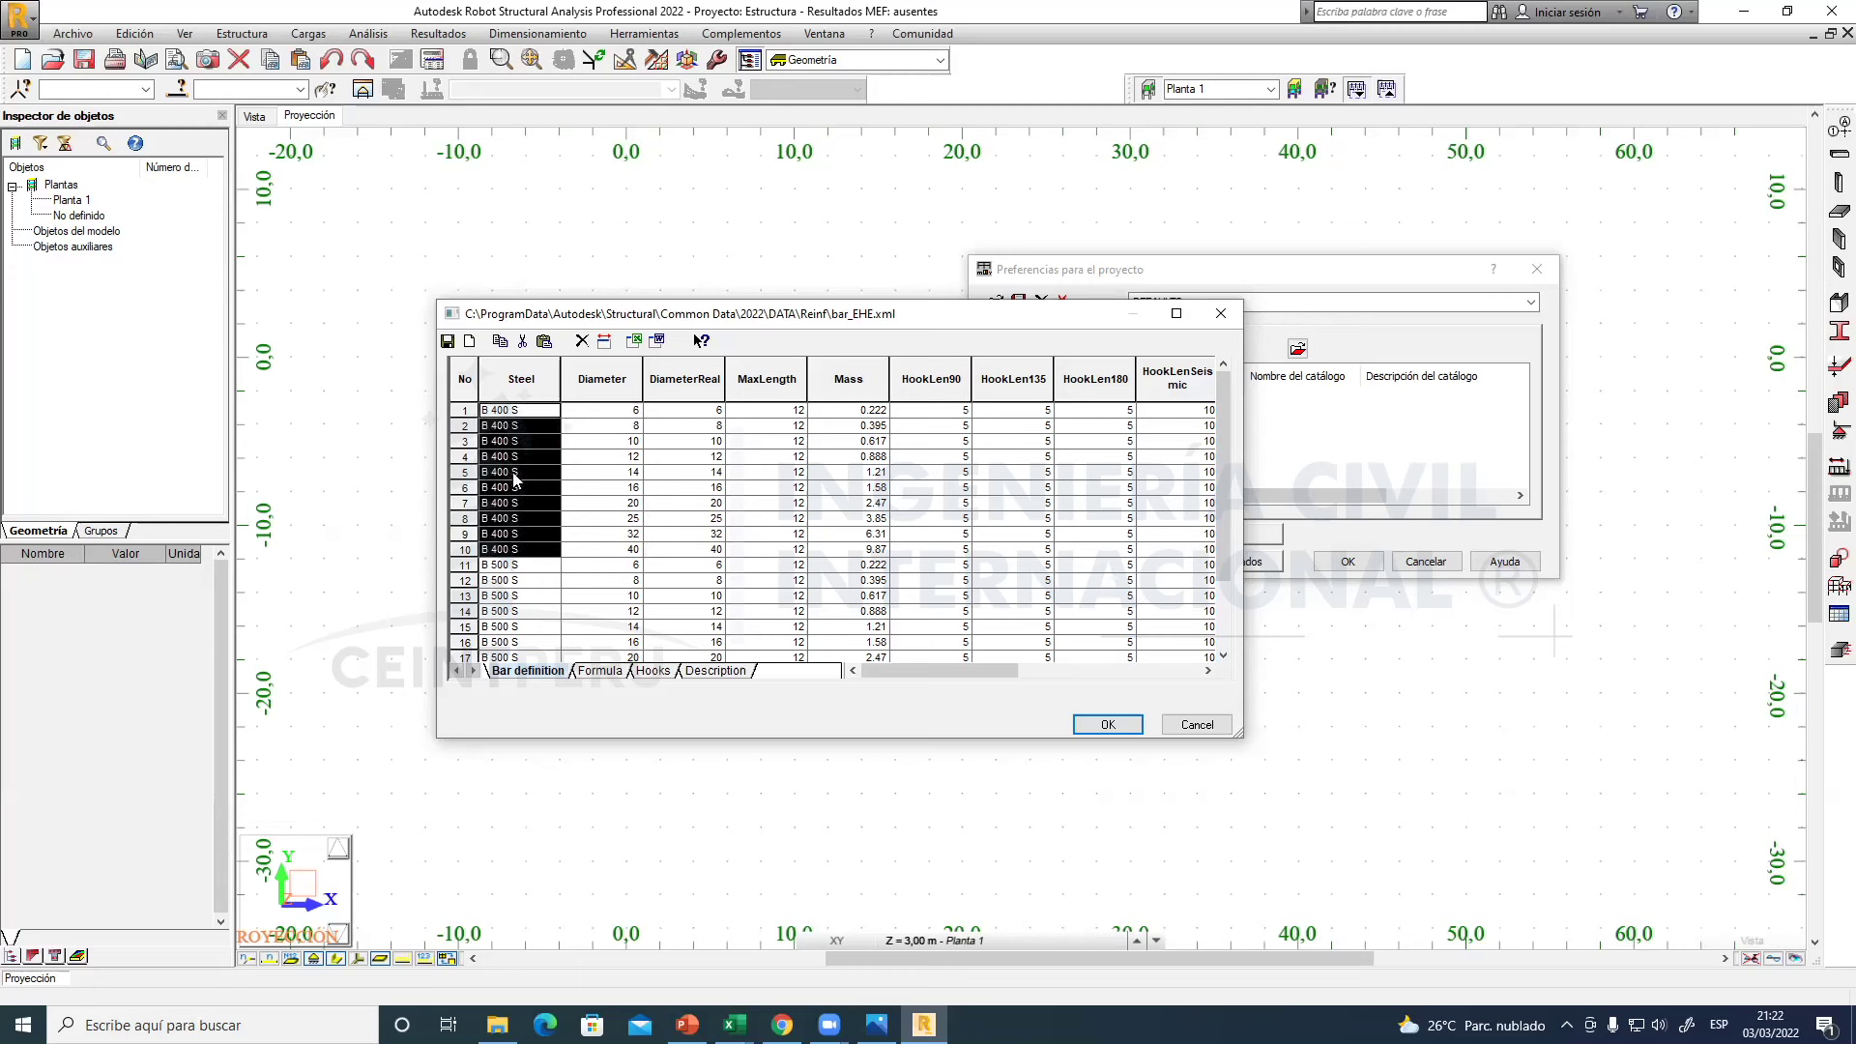
{"action": "left_click_drag", "start_coordinate": [538, 417], "coordinate": [568, 553]}
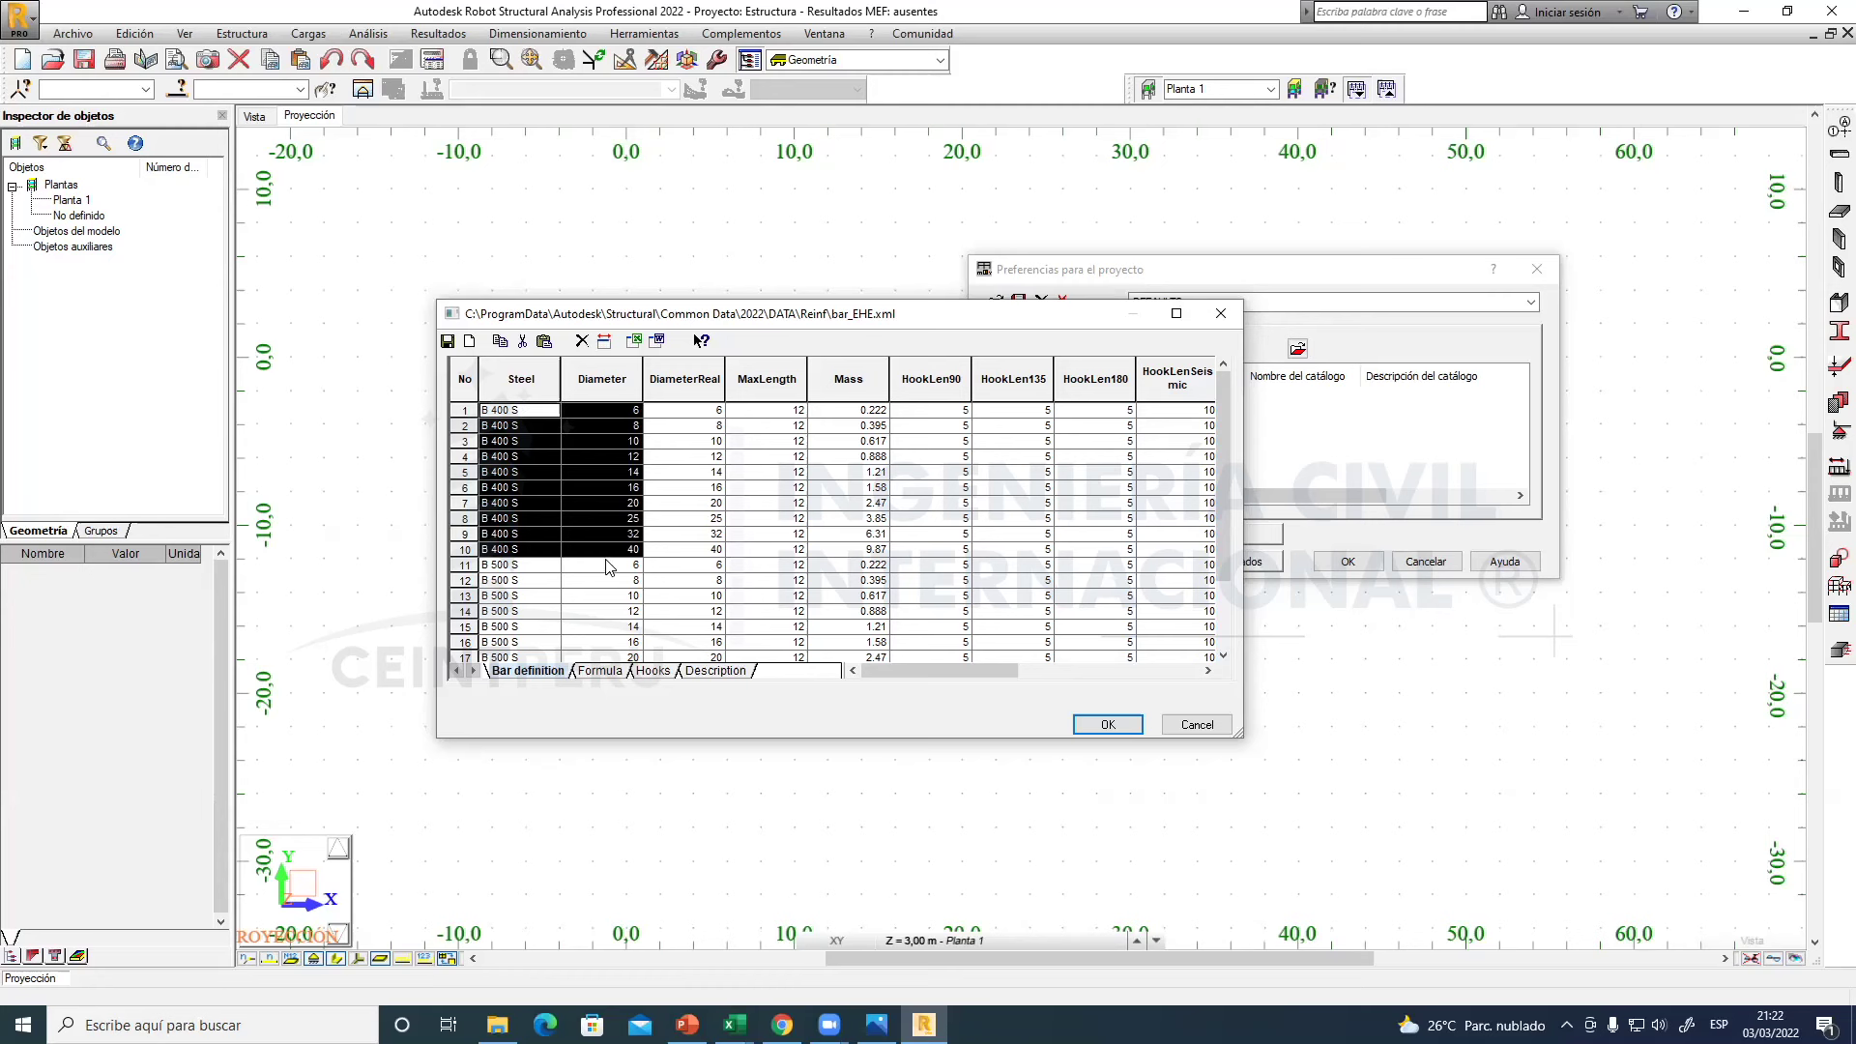
- Examine the steel grade and diameters of the B 500 S bars in the bar definition table
{"action": "left_click_drag", "start_coordinate": [1219, 527], "coordinate": [1217, 603]}
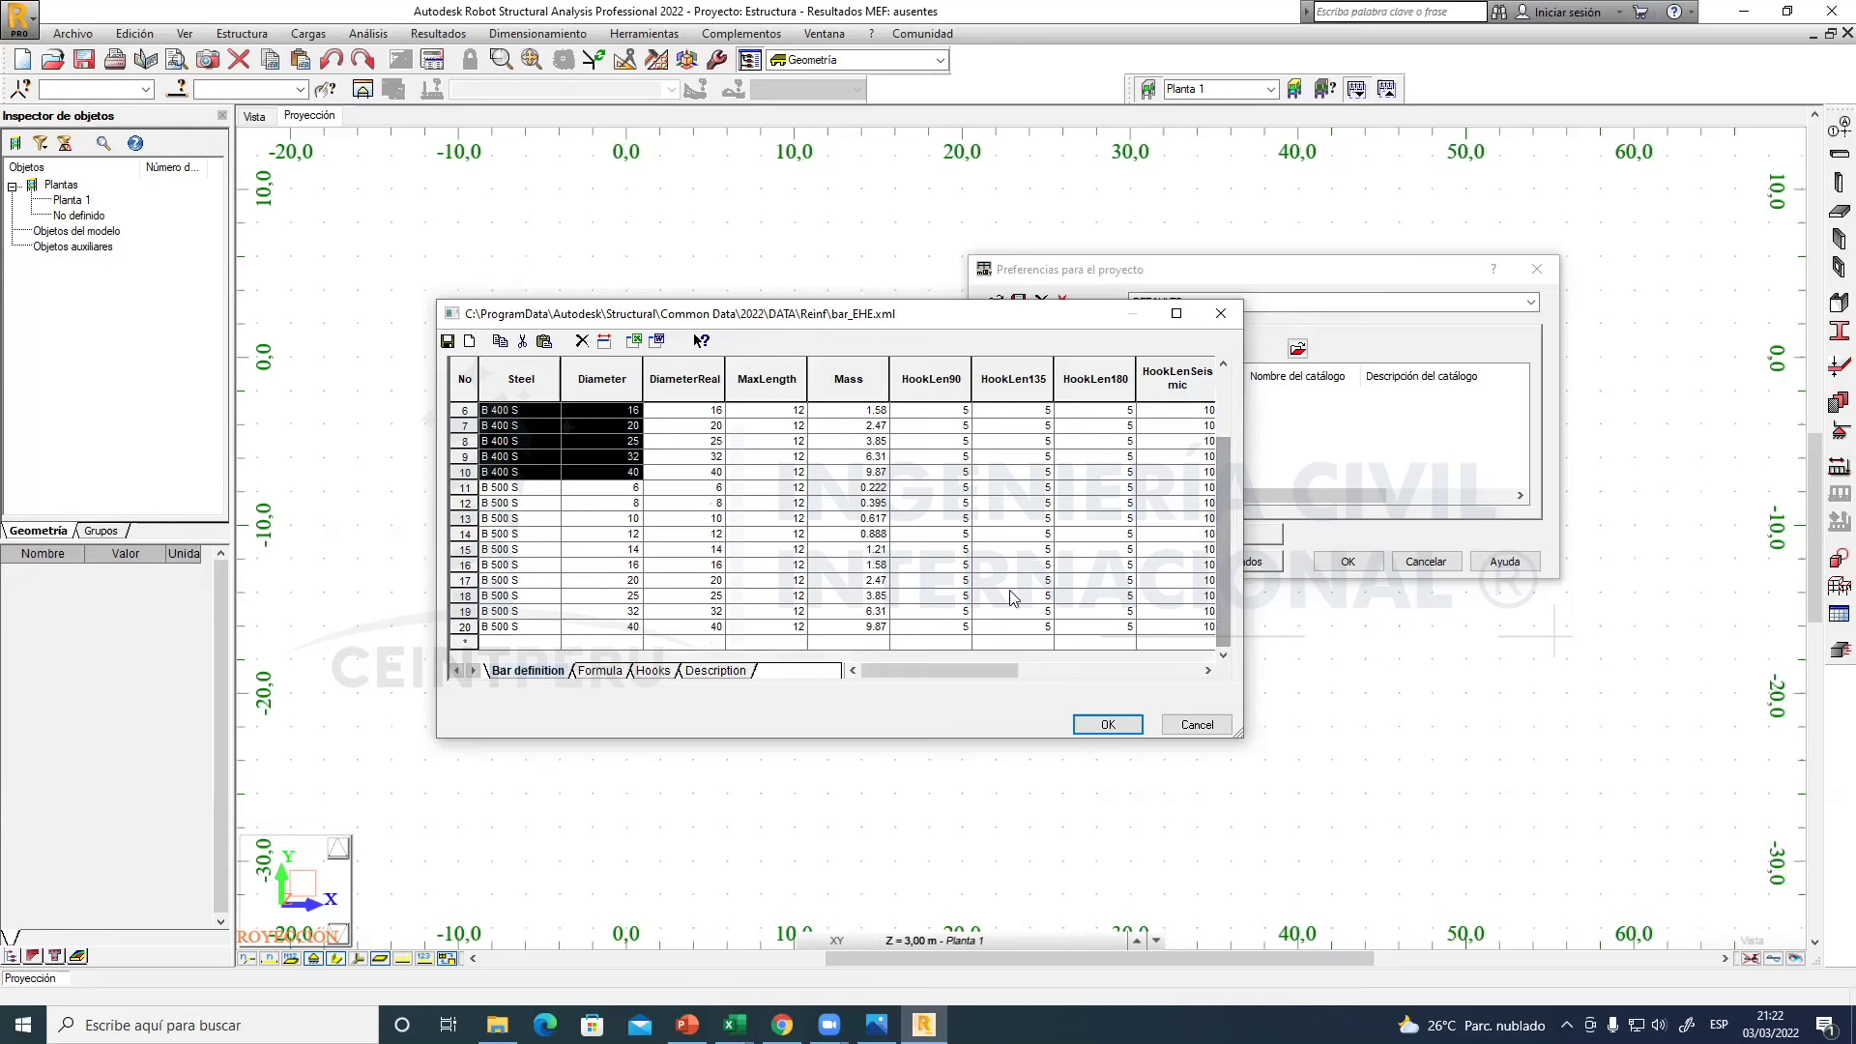
{"action": "left_click", "coordinate": [518, 493]}
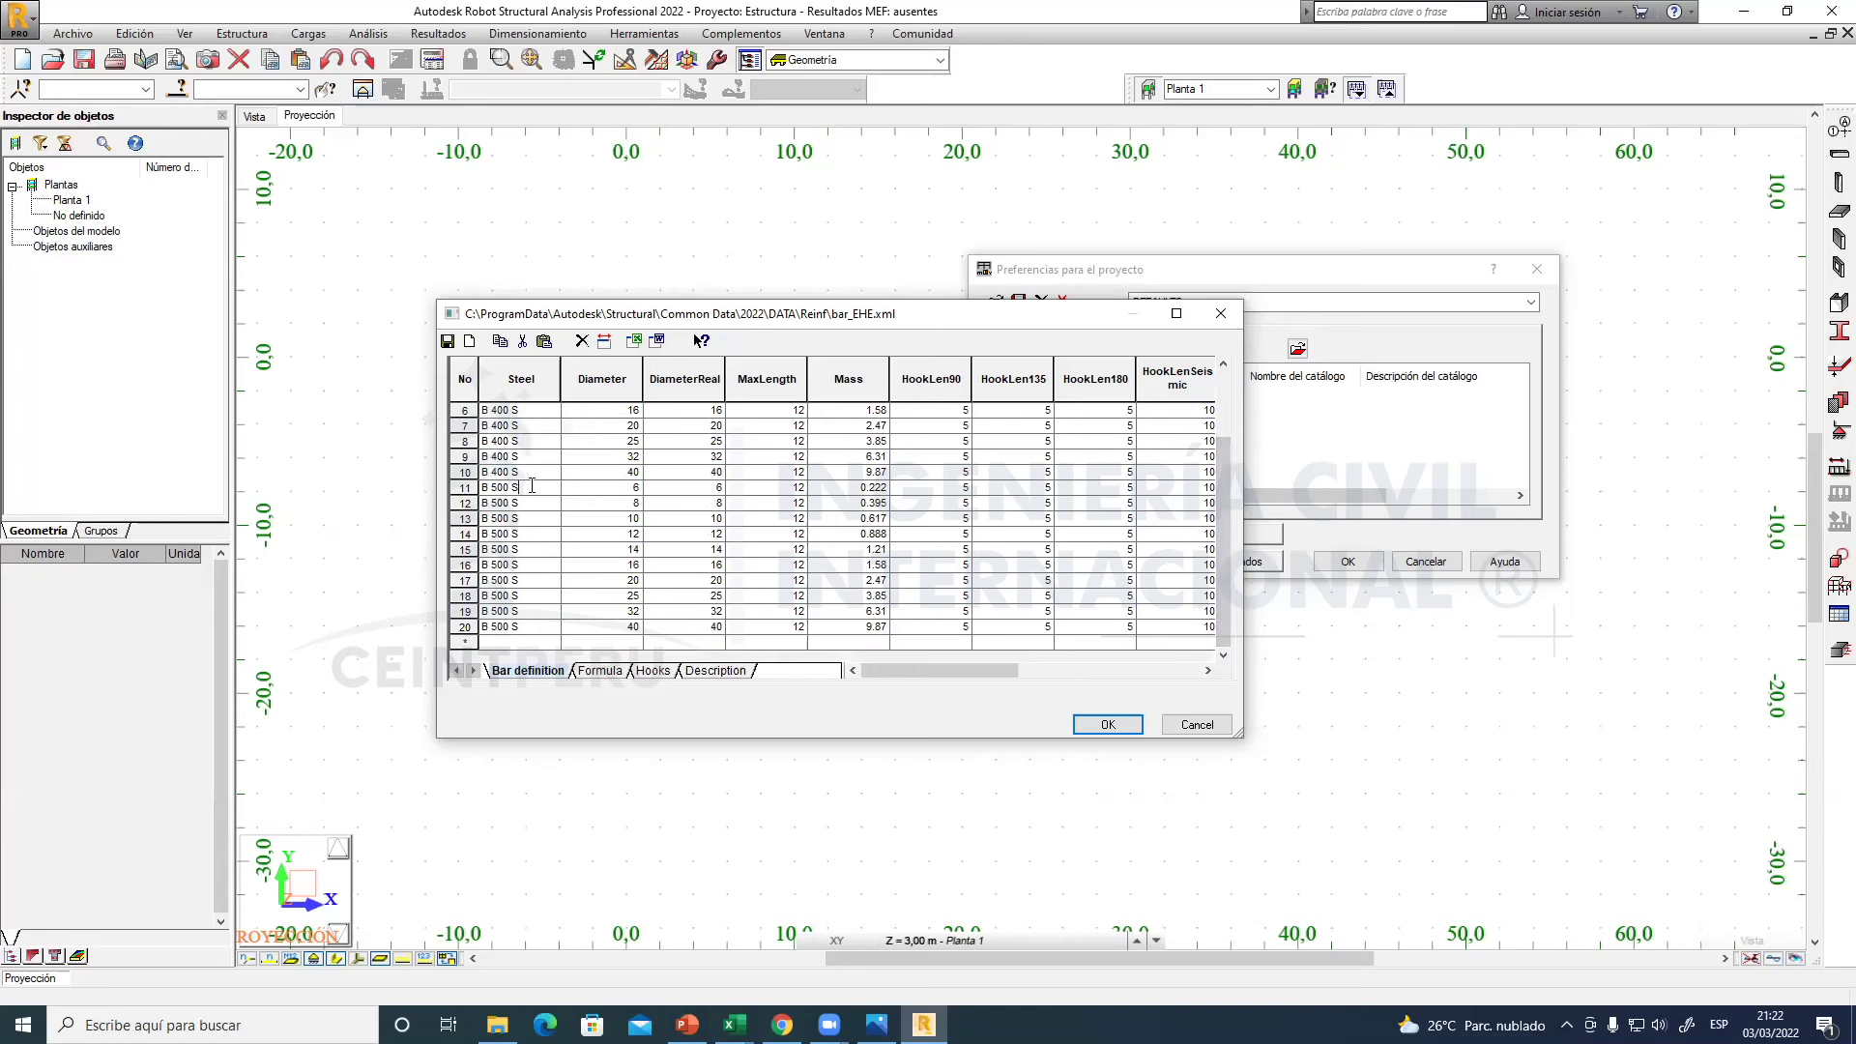
{"action": "left_click_drag", "start_coordinate": [492, 487], "coordinate": [542, 489]}
{"action": "left_click", "coordinate": [620, 490]}
{"action": "left_click_drag", "start_coordinate": [620, 489], "coordinate": [619, 626]}
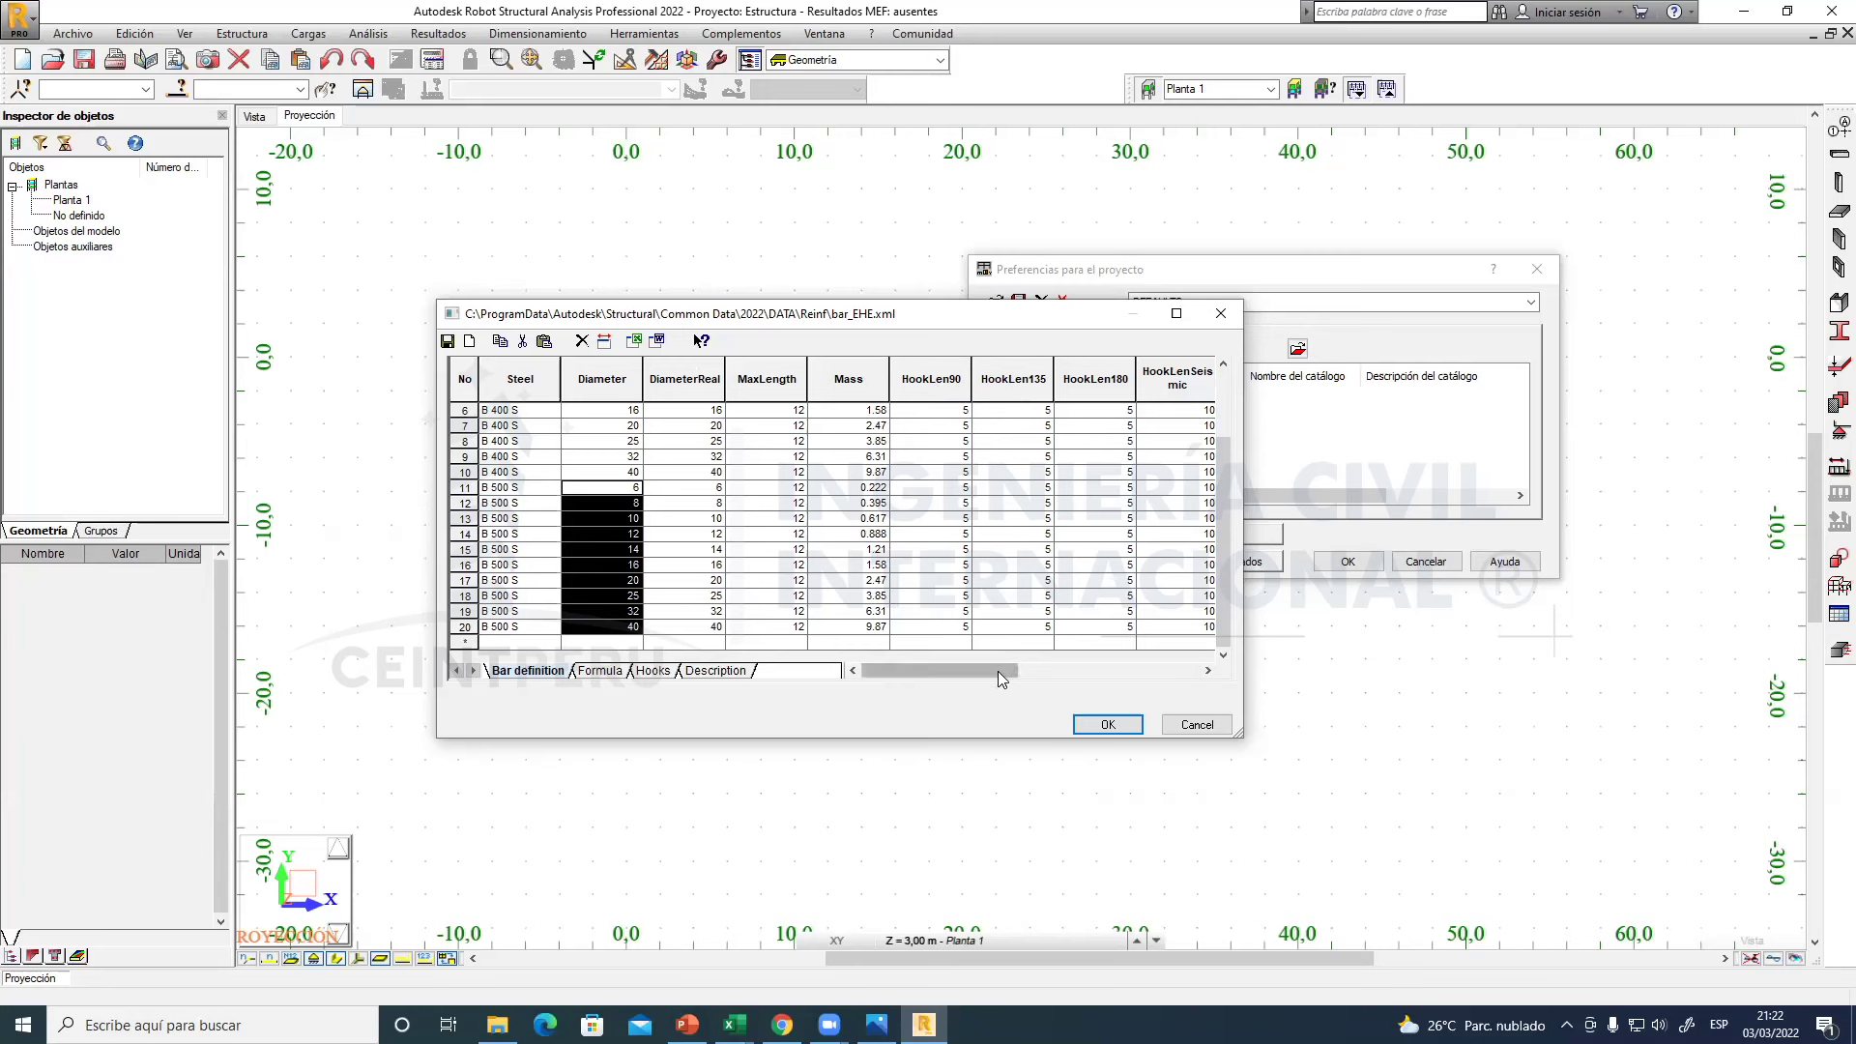
- Review the bars' stirrup and bar bend former diameters, and close the EHE bar table without saving changes
{"action": "left_click_drag", "start_coordinate": [996, 670], "coordinate": [1163, 667]}
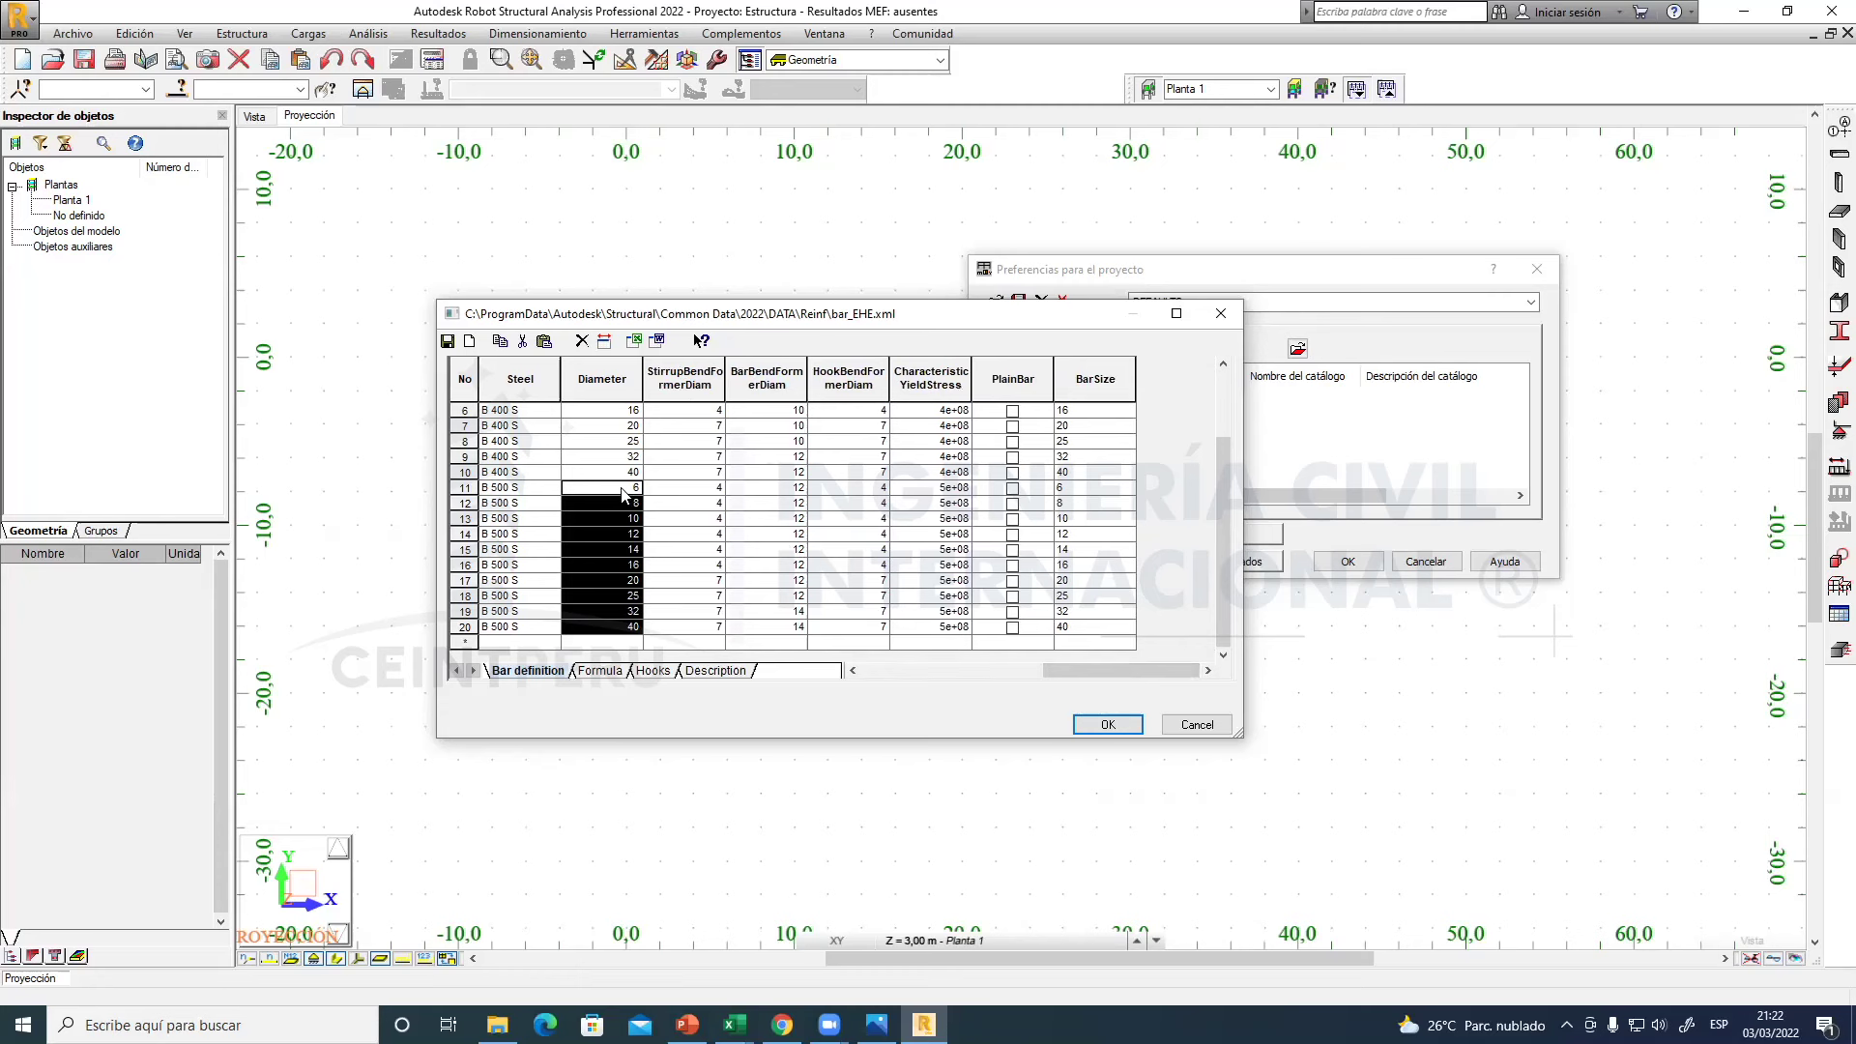
{"action": "left_click", "coordinate": [714, 445]}
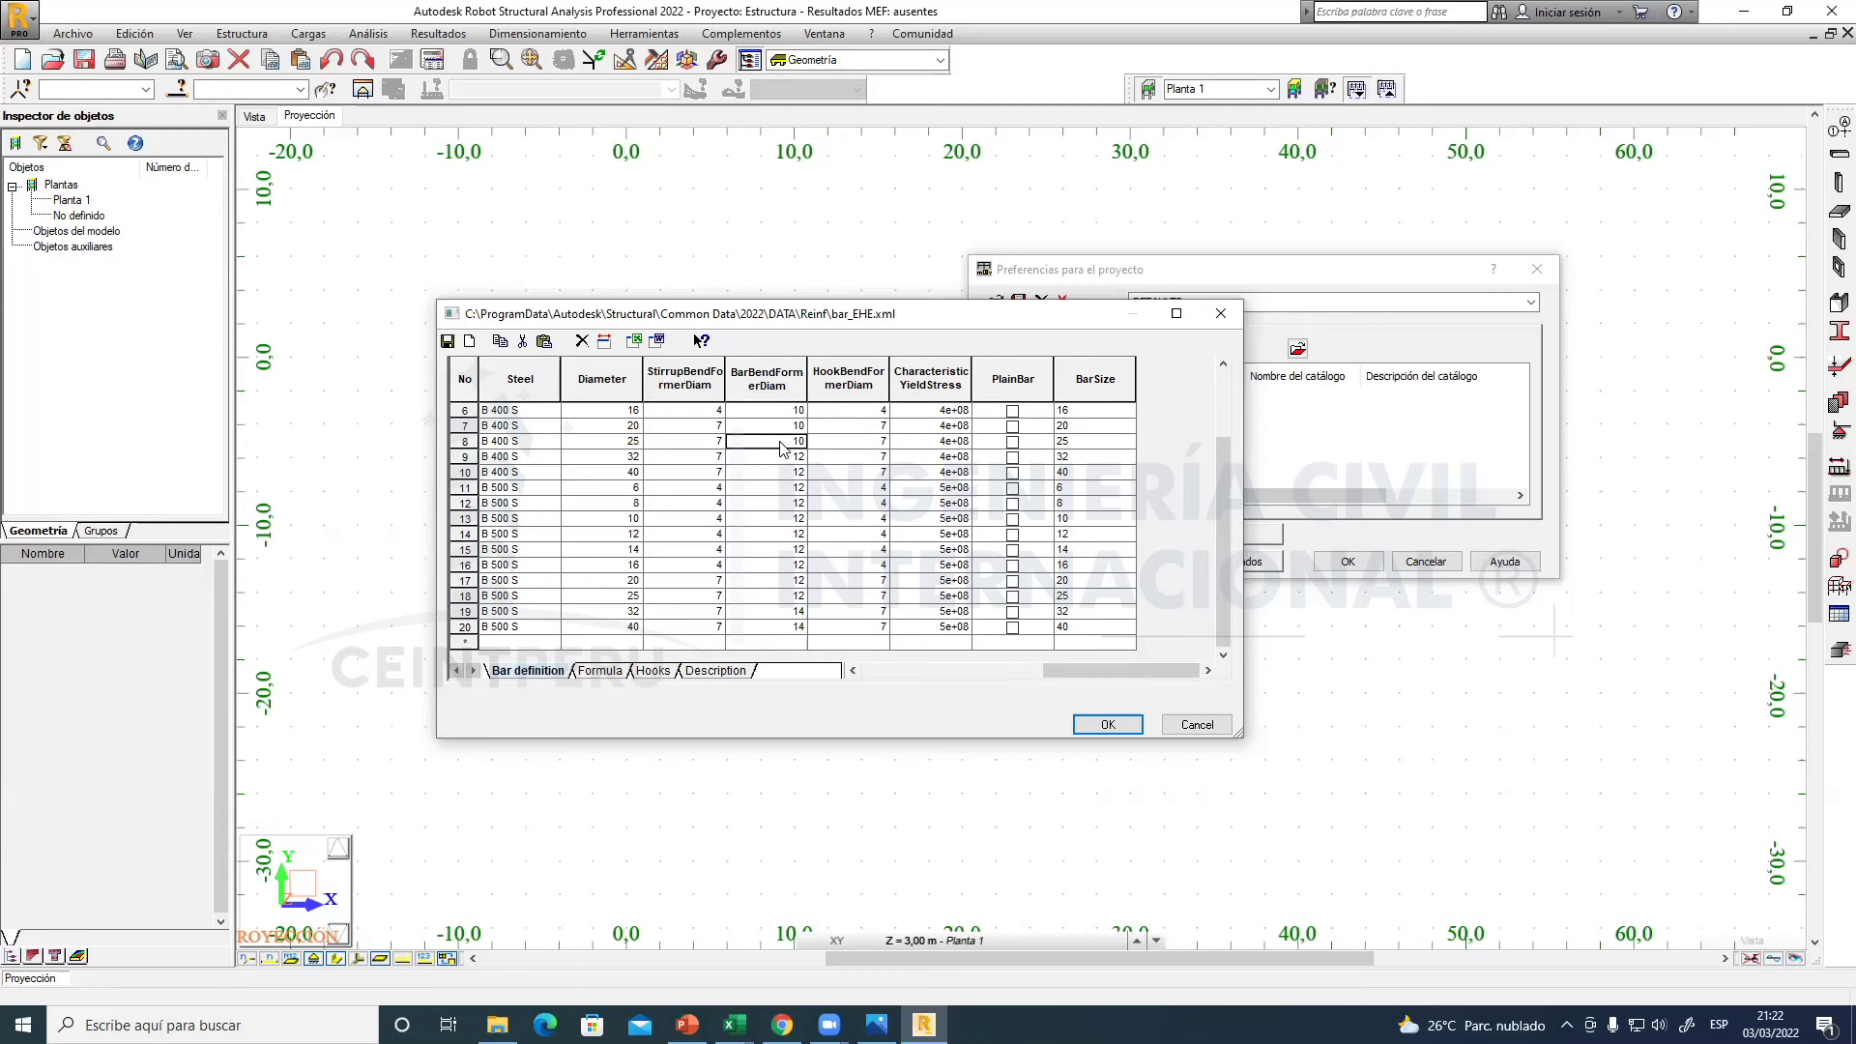
{"action": "left_click", "coordinate": [721, 473]}
{"action": "left_click", "coordinate": [720, 502]}
{"action": "left_click", "coordinate": [714, 502]}
{"action": "left_click", "coordinate": [784, 503]}
{"action": "left_click_drag", "start_coordinate": [1085, 667], "coordinate": [899, 676]}
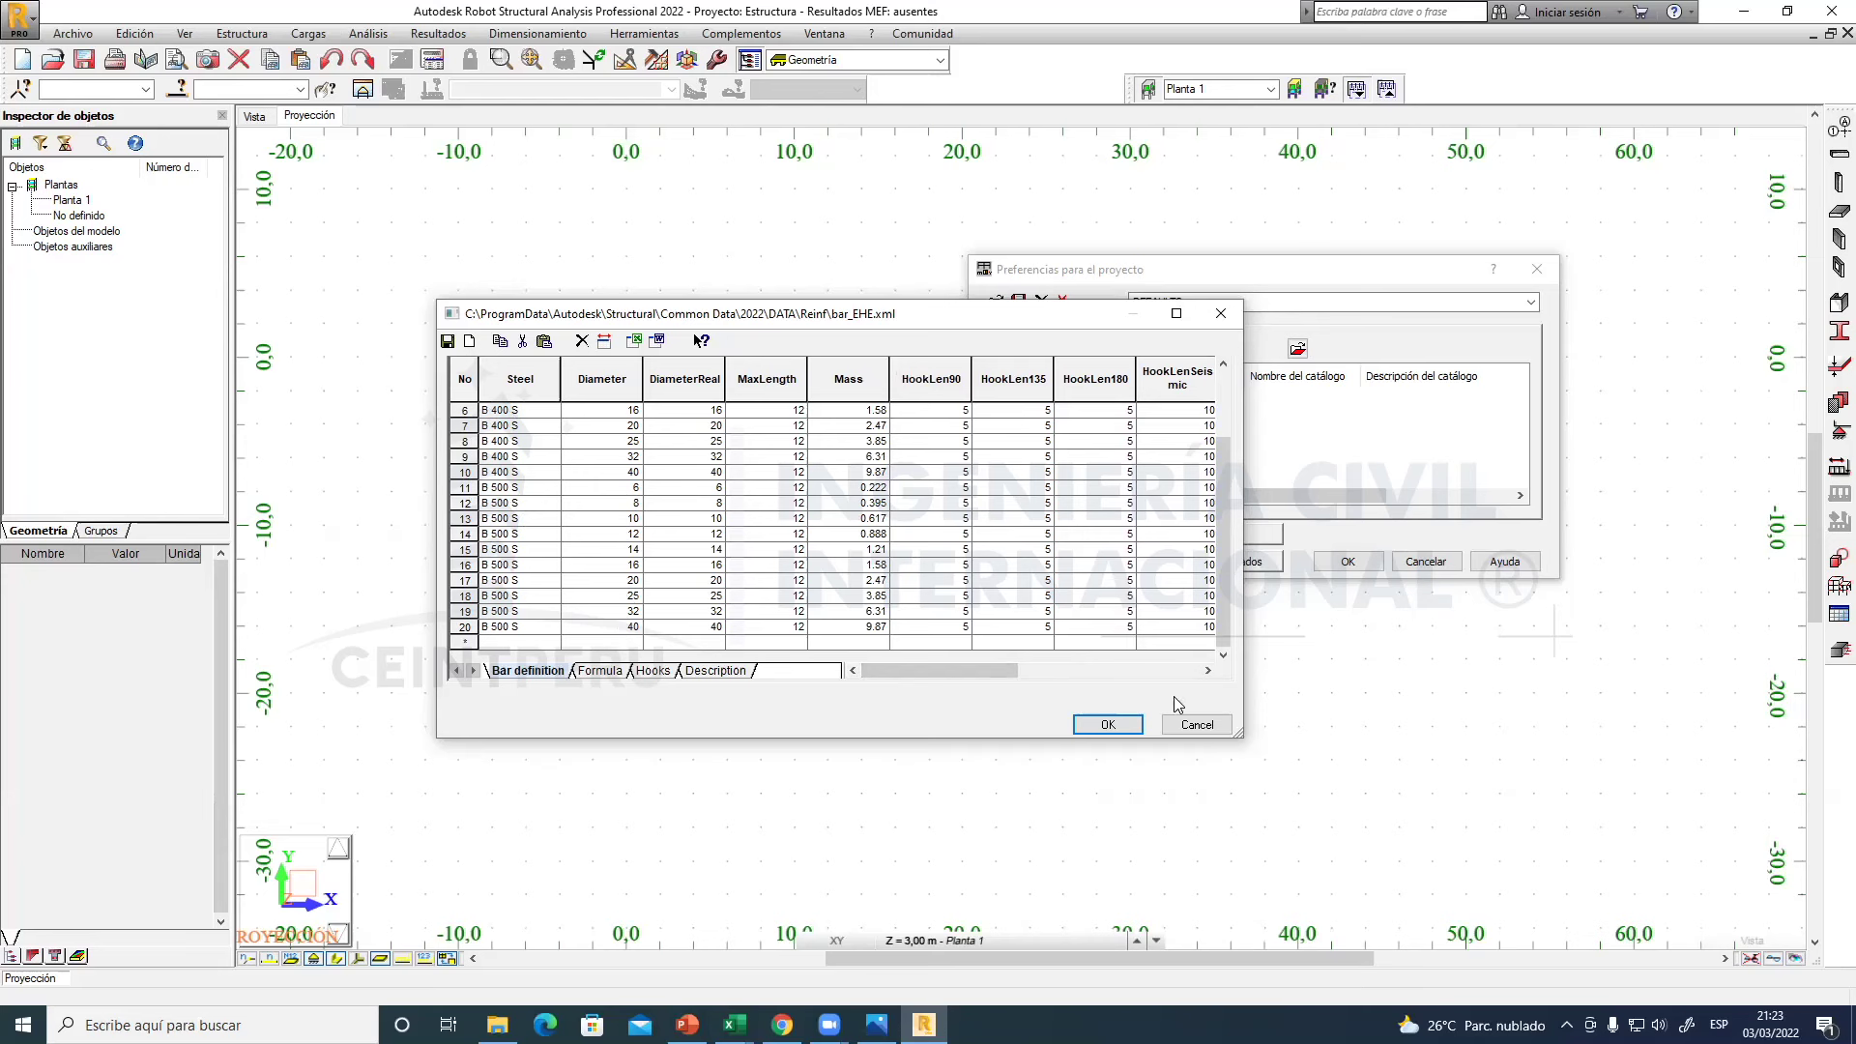
{"action": "left_click", "coordinate": [1196, 724]}
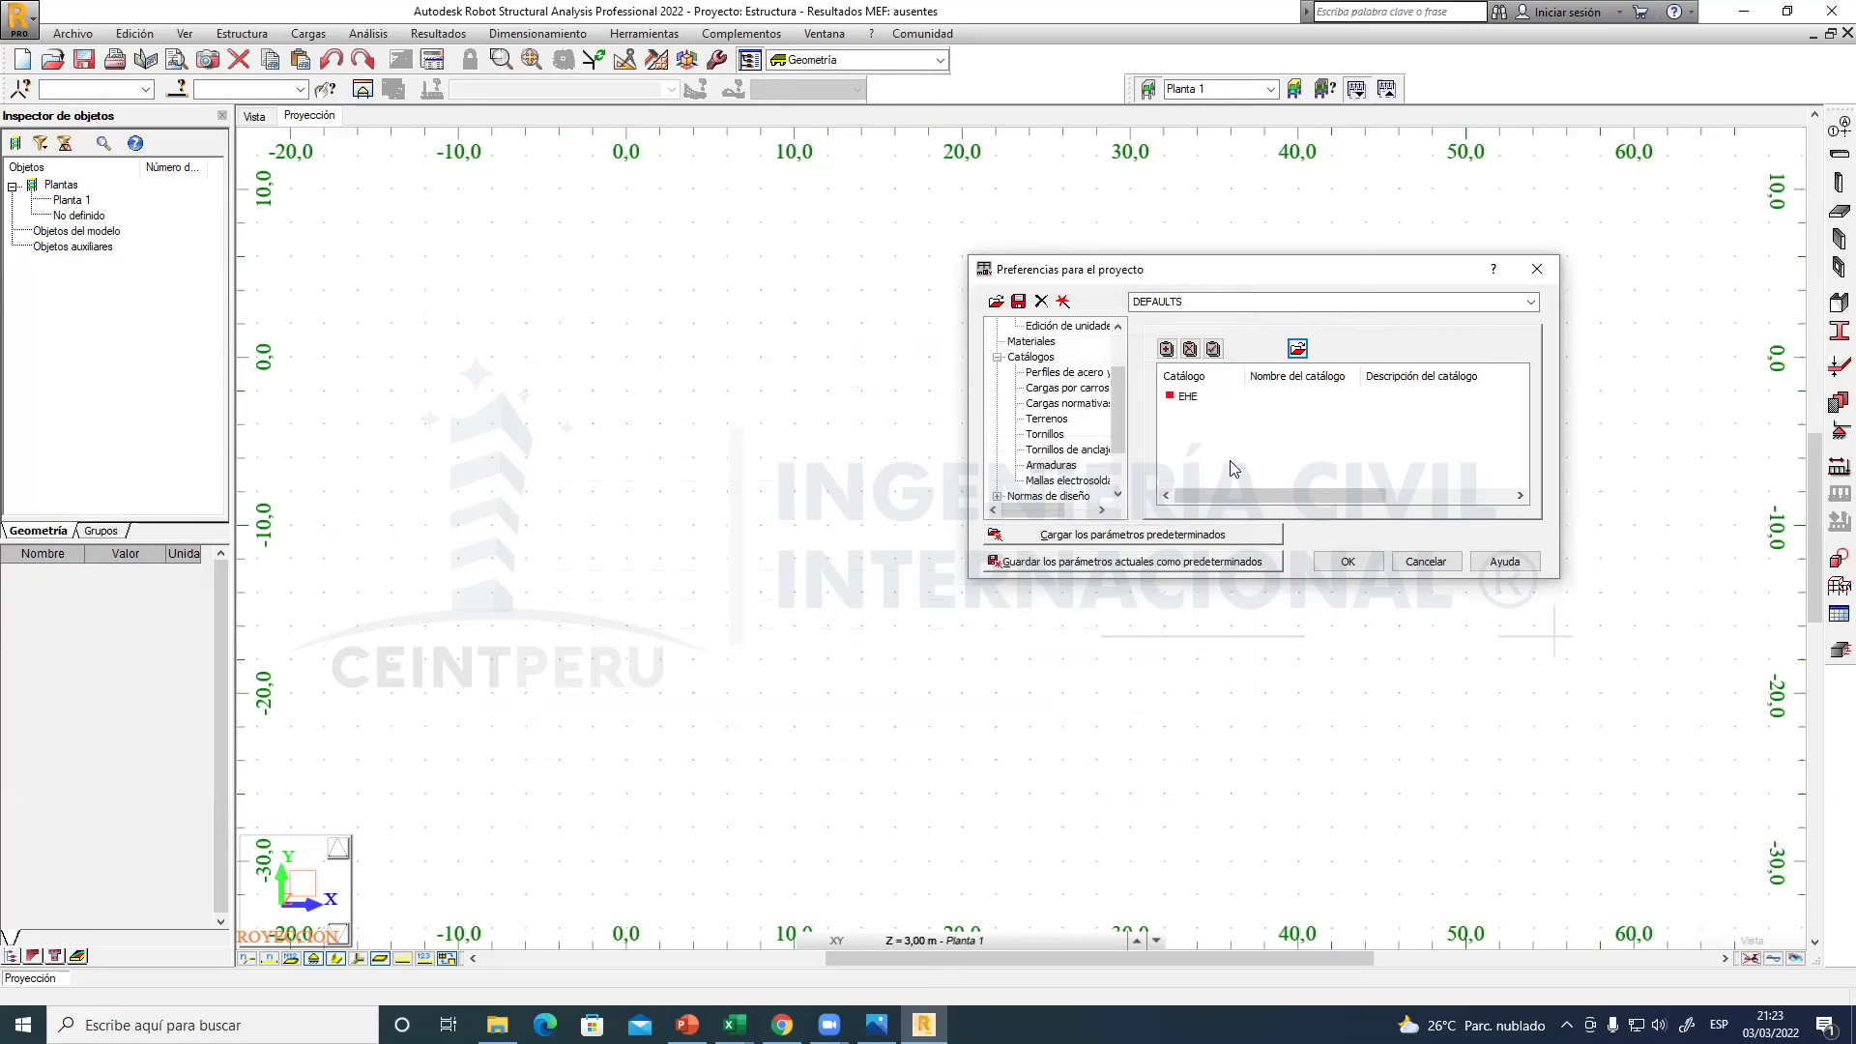
- Accept the project preferences
{"action": "left_click", "coordinate": [810, 99]}
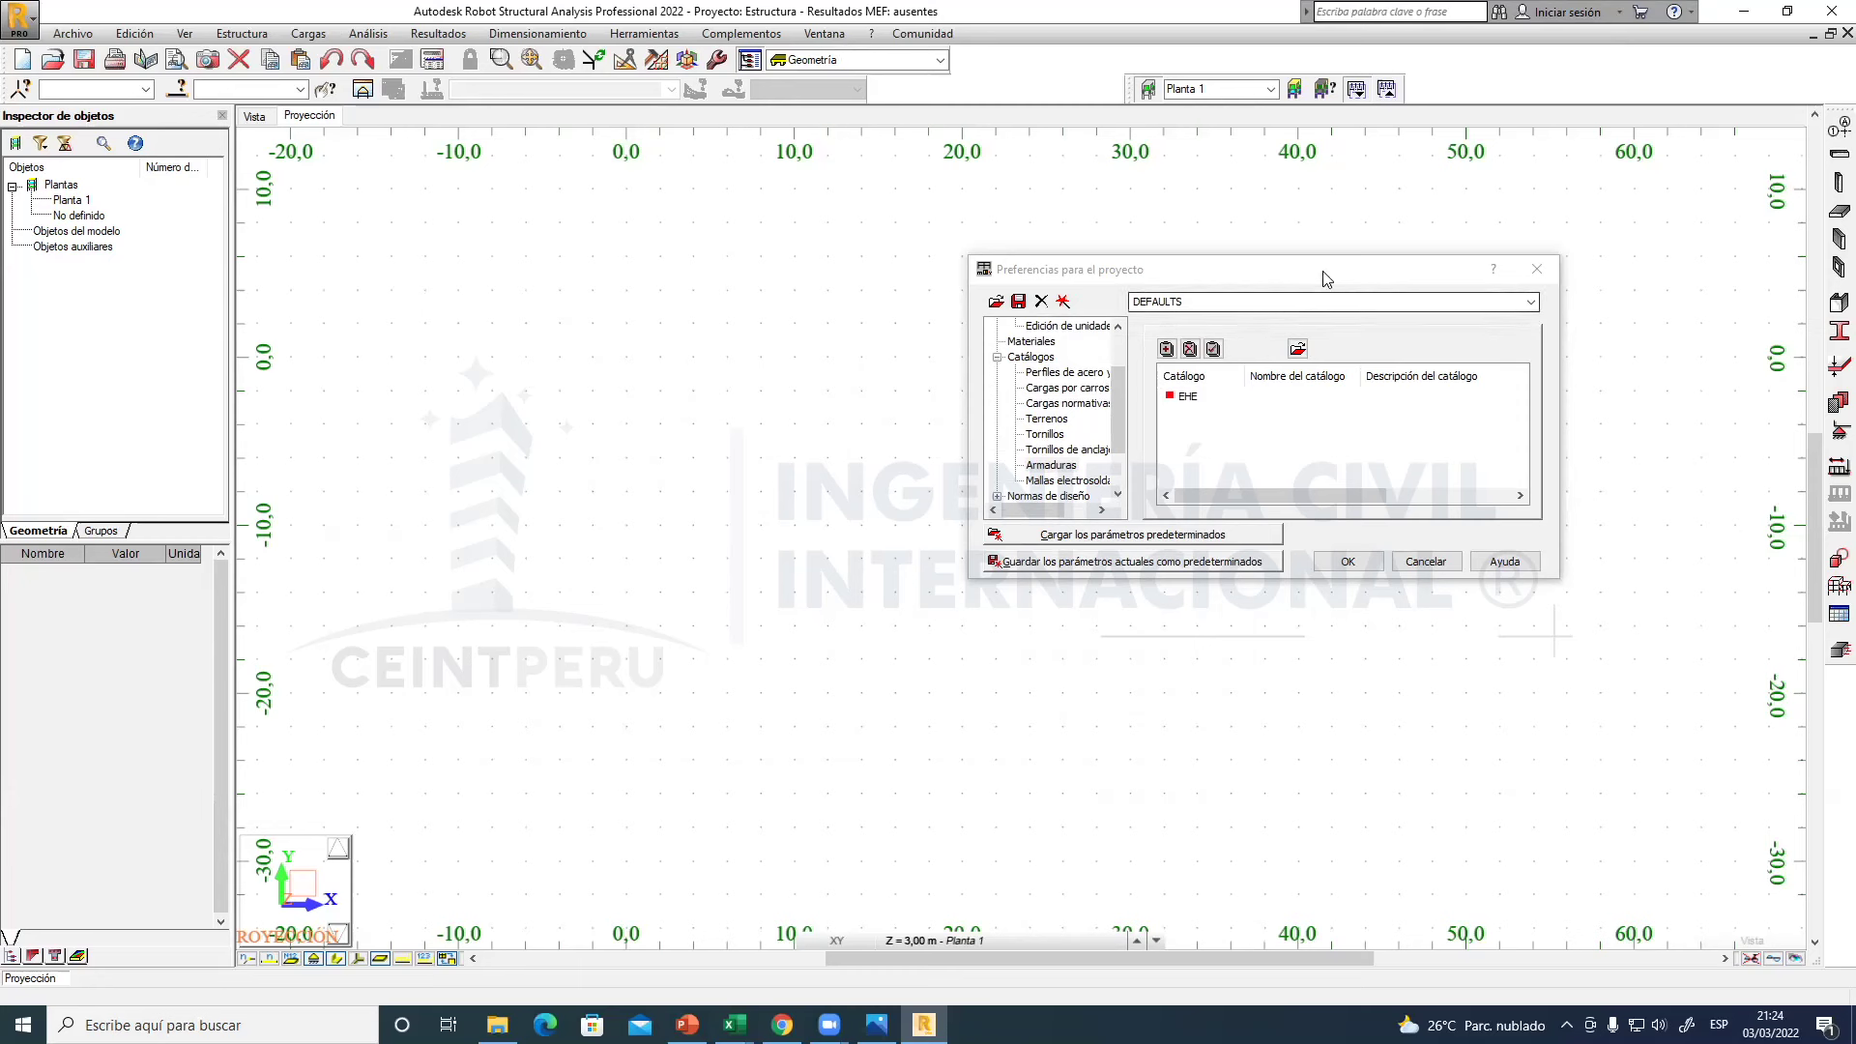
{"action": "left_click_drag", "start_coordinate": [1322, 281], "coordinate": [1248, 366]}
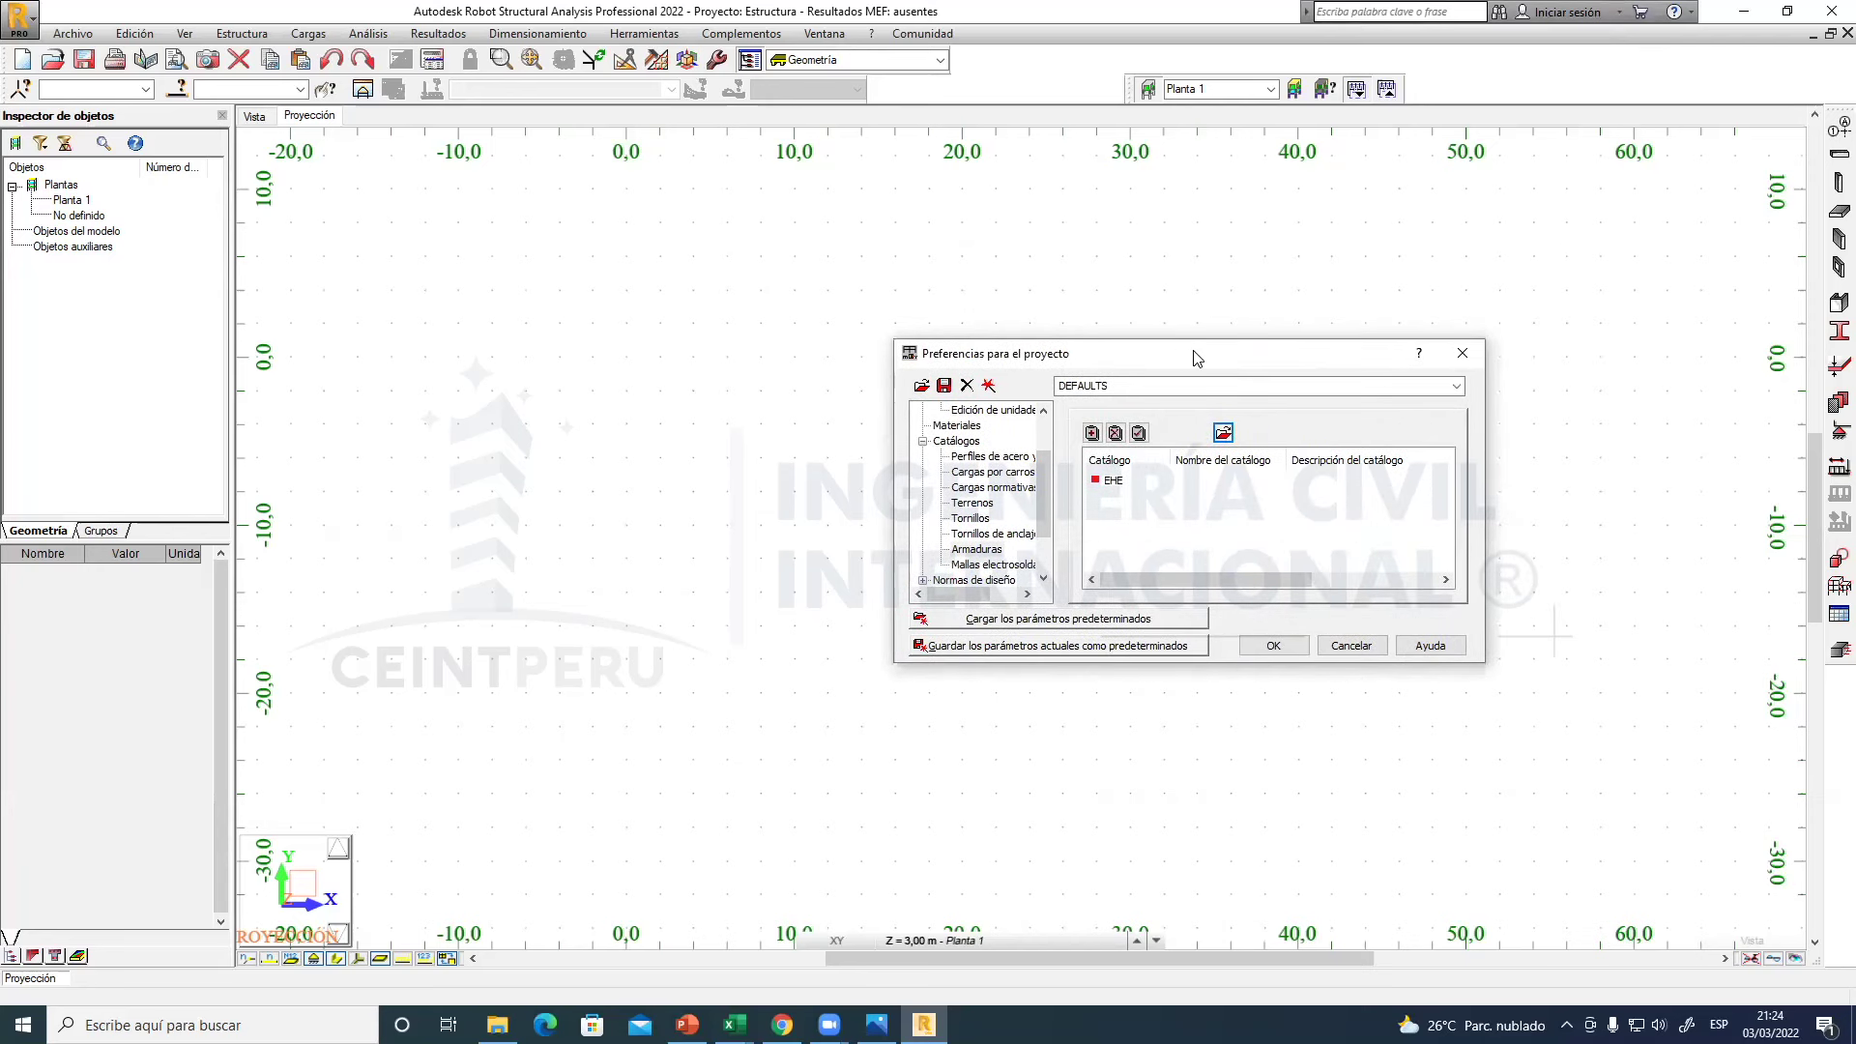
{"action": "left_click_drag", "start_coordinate": [1197, 359], "coordinate": [1185, 305]}
{"action": "left_click", "coordinate": [1259, 591]}
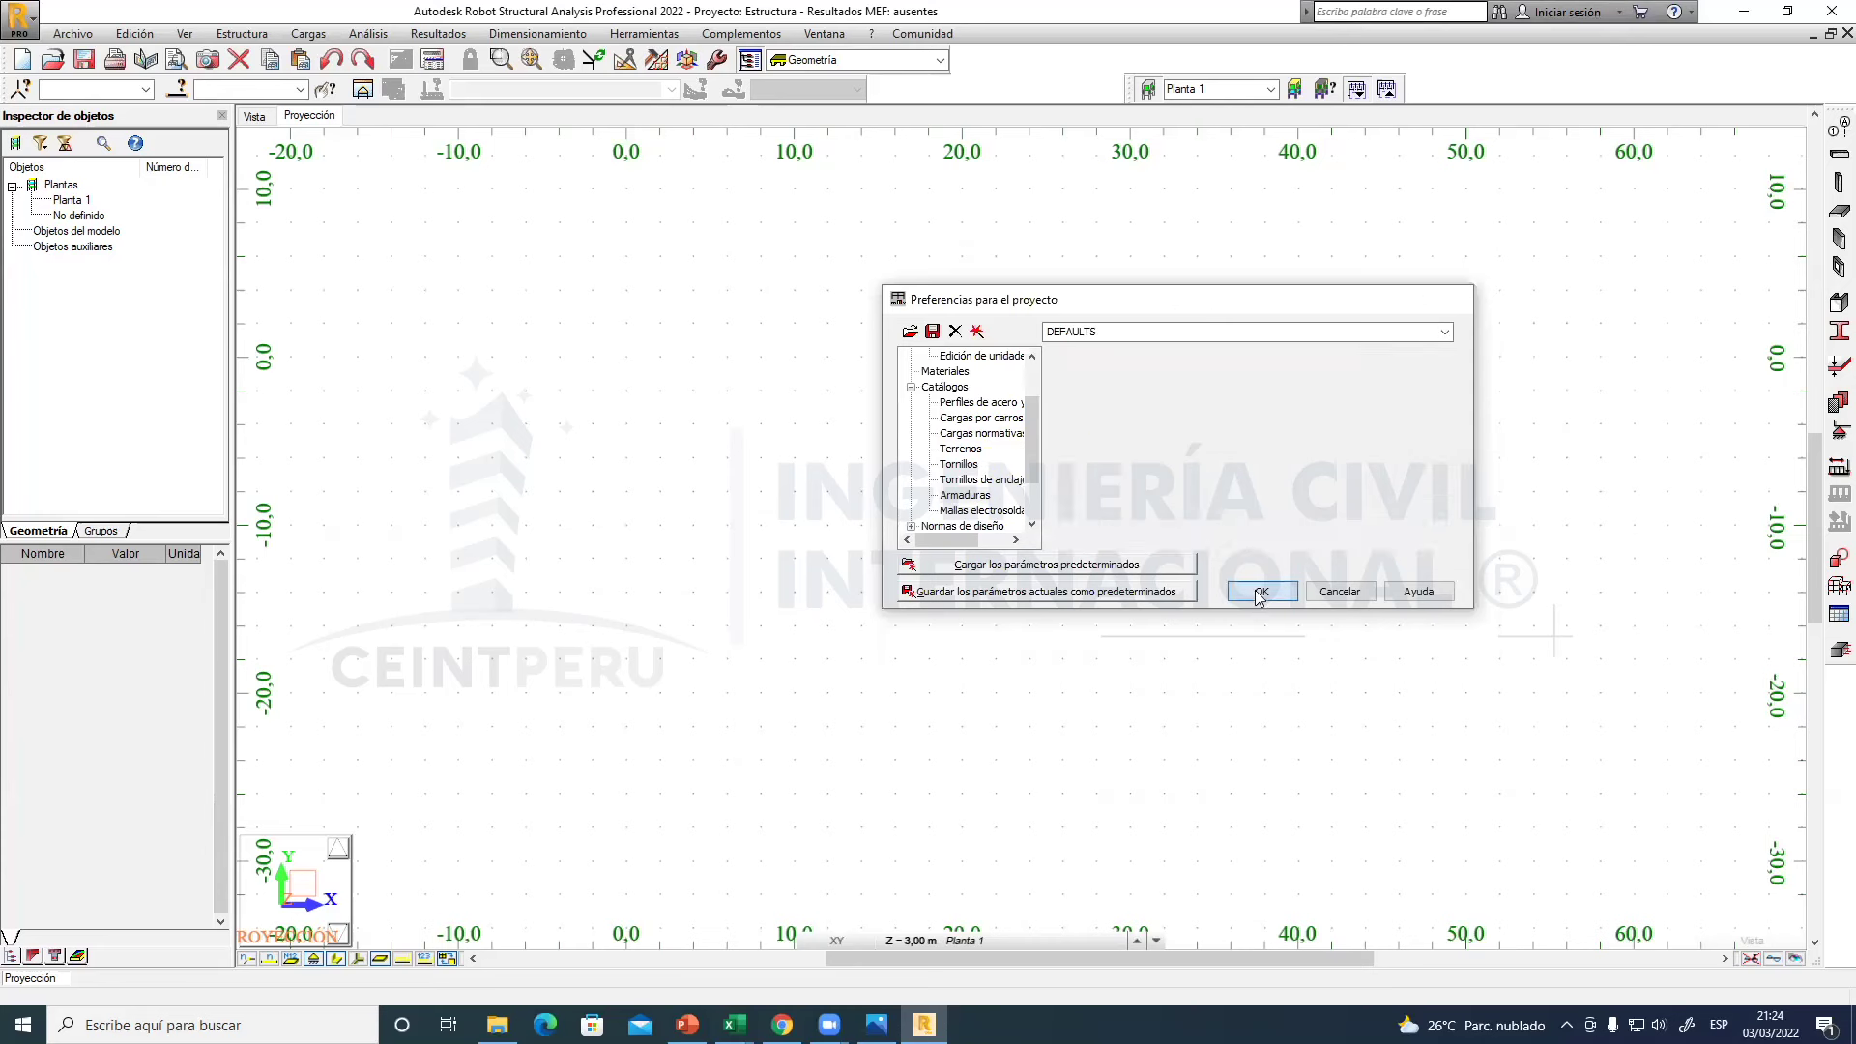
- Open the language settings in the general preferences and review the available print languages
{"action": "left_click", "coordinate": [645, 35]}
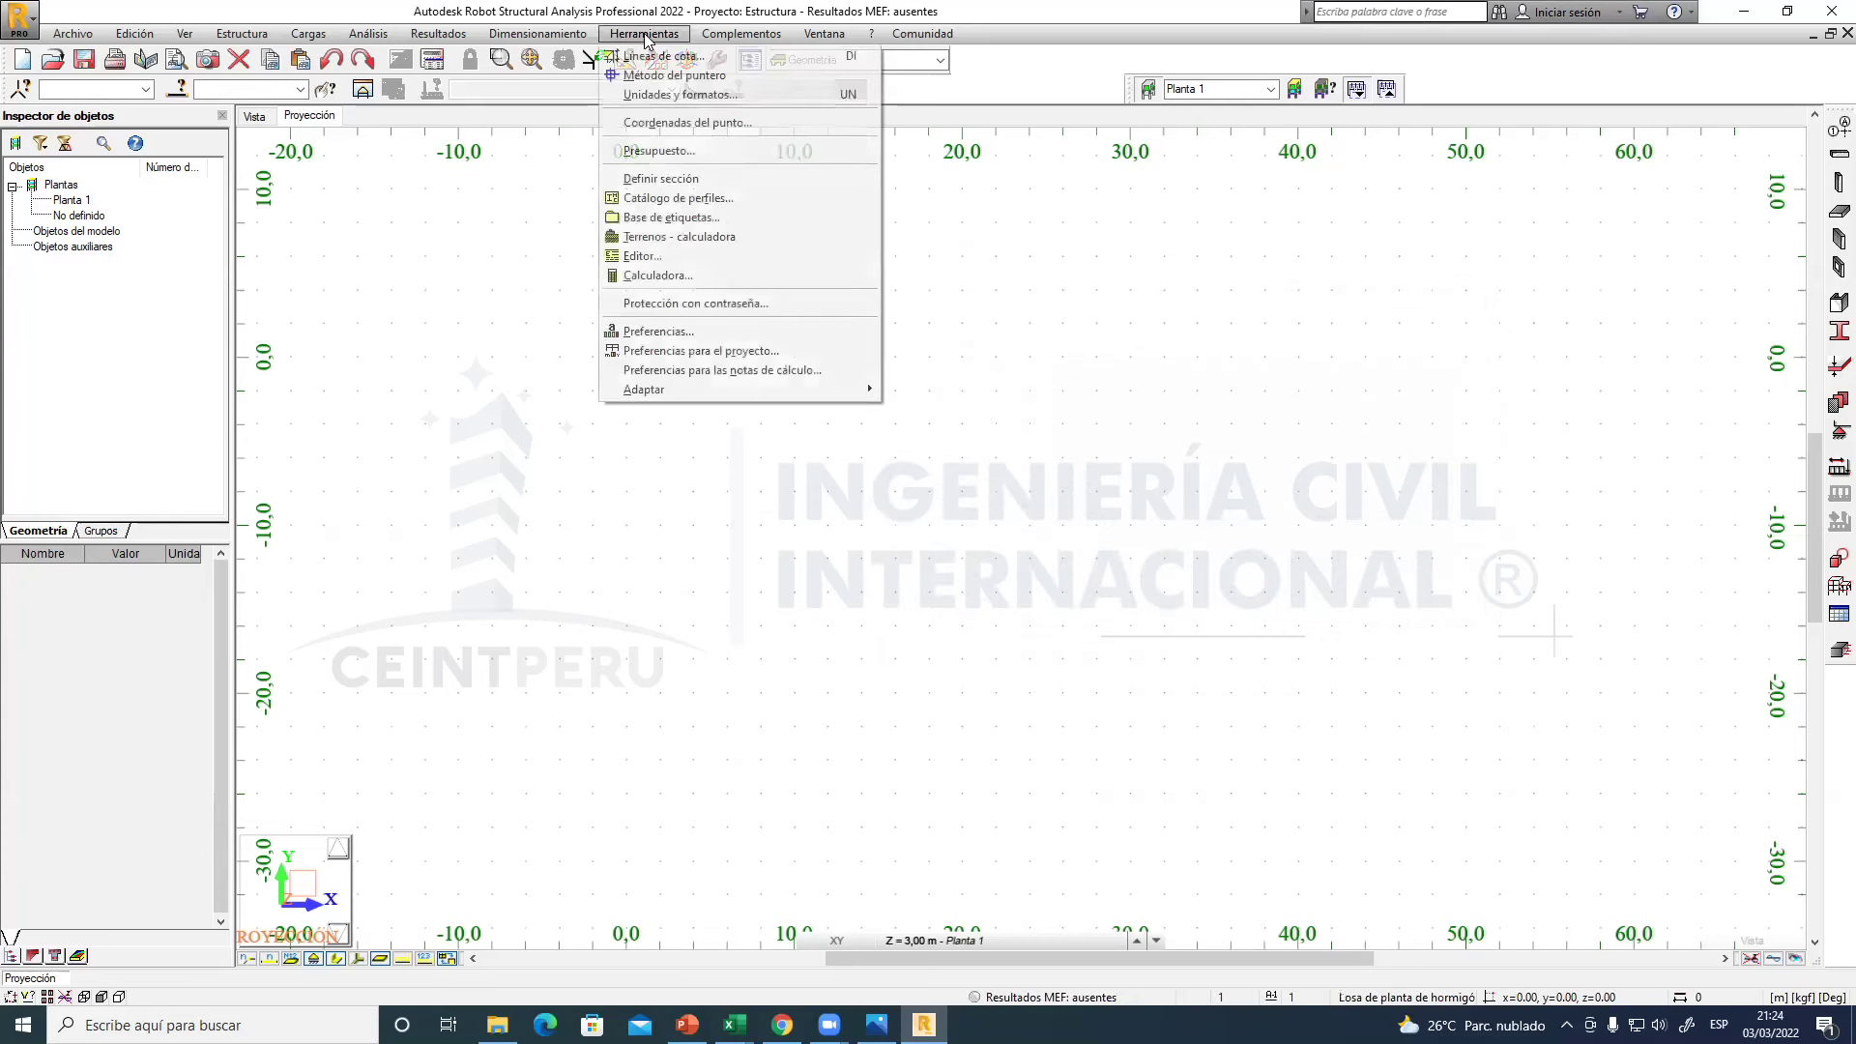
{"action": "left_click", "coordinate": [707, 332]}
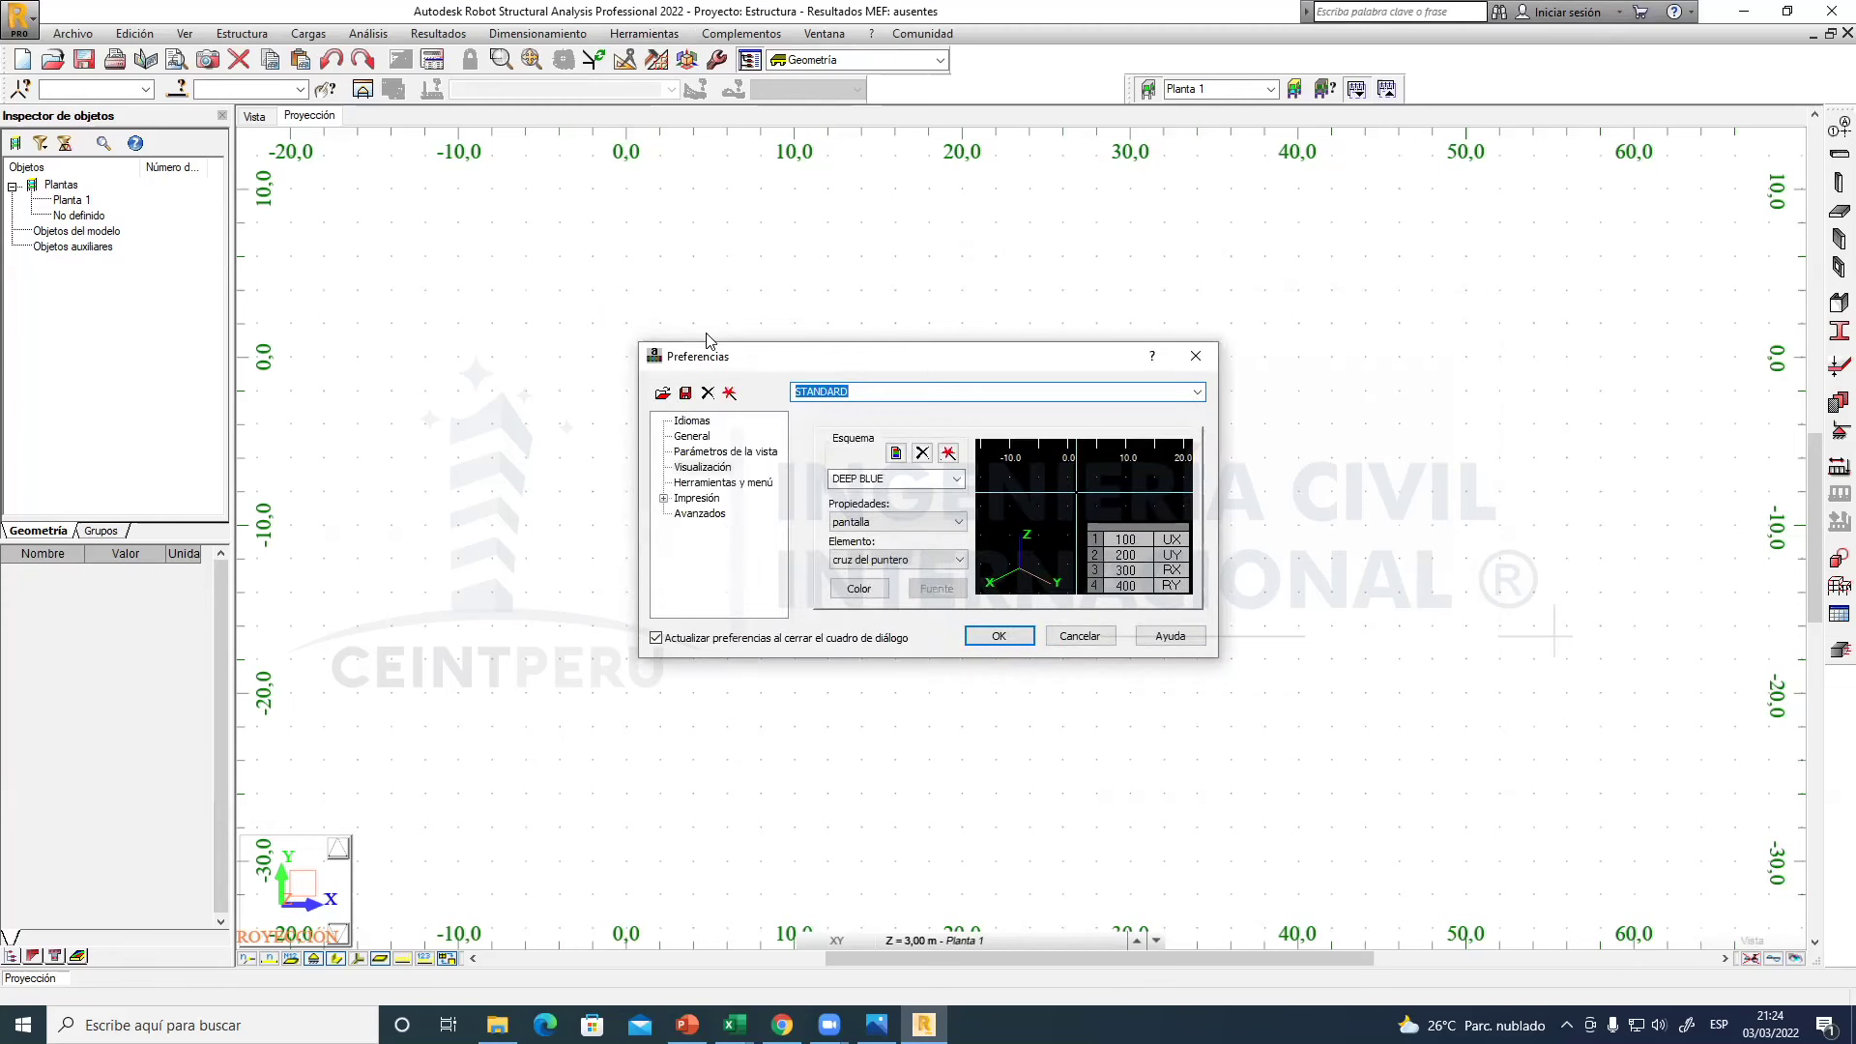
{"action": "left_click", "coordinate": [701, 422]}
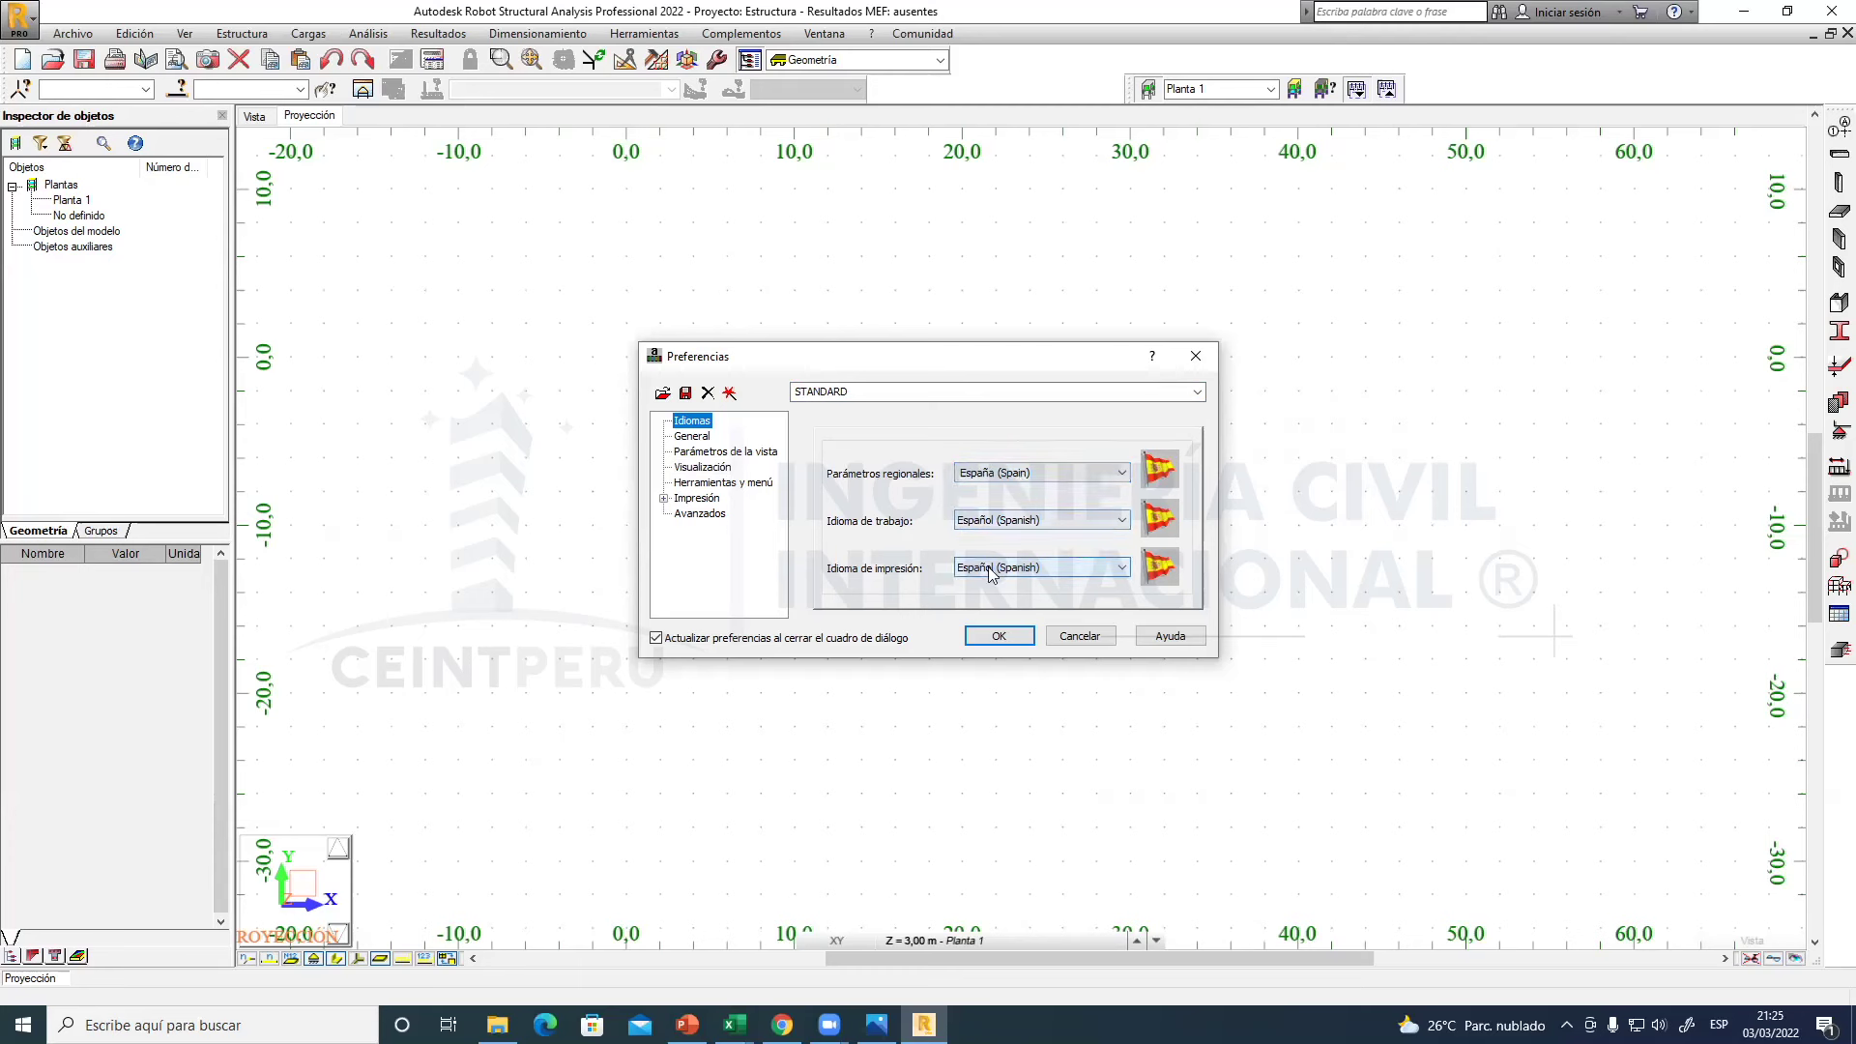
{"action": "left_click", "coordinate": [1081, 566]}
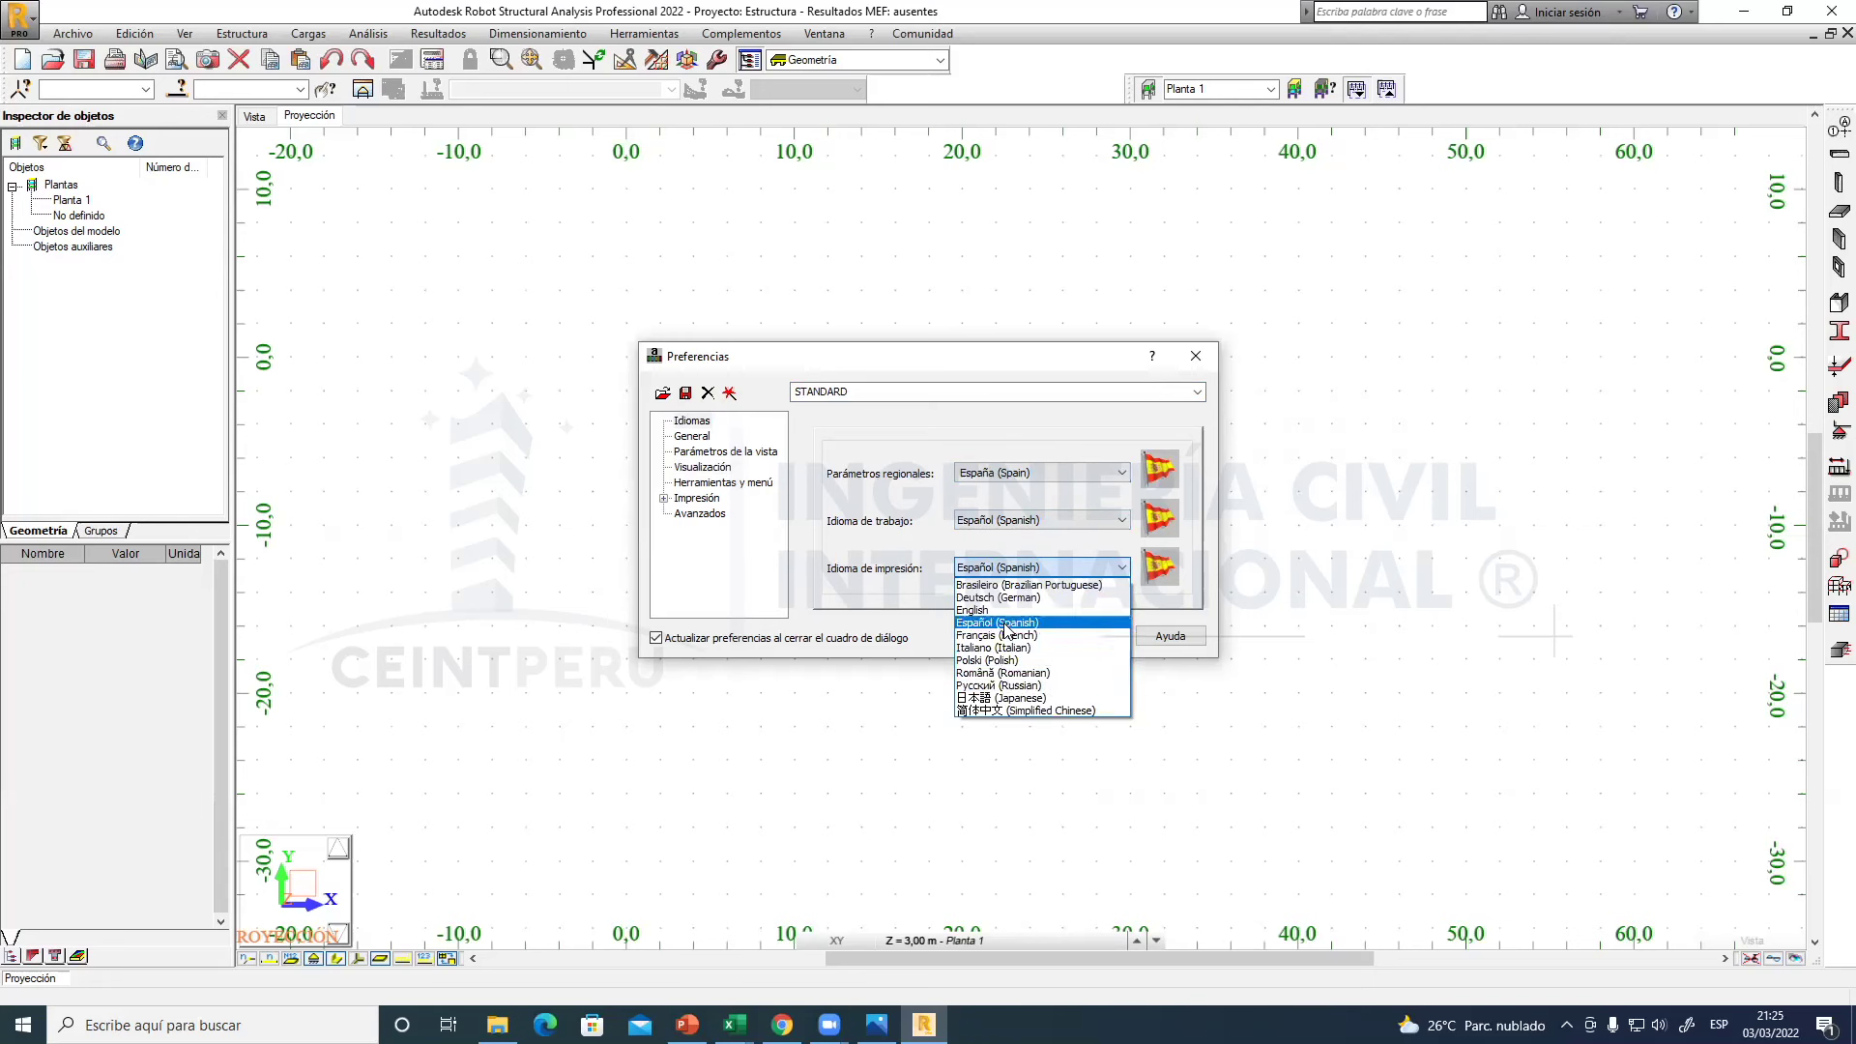
{"action": "left_click", "coordinate": [922, 553]}
- Try English as the working language, and close the preferences without applying it
{"action": "left_click", "coordinate": [1029, 523]}
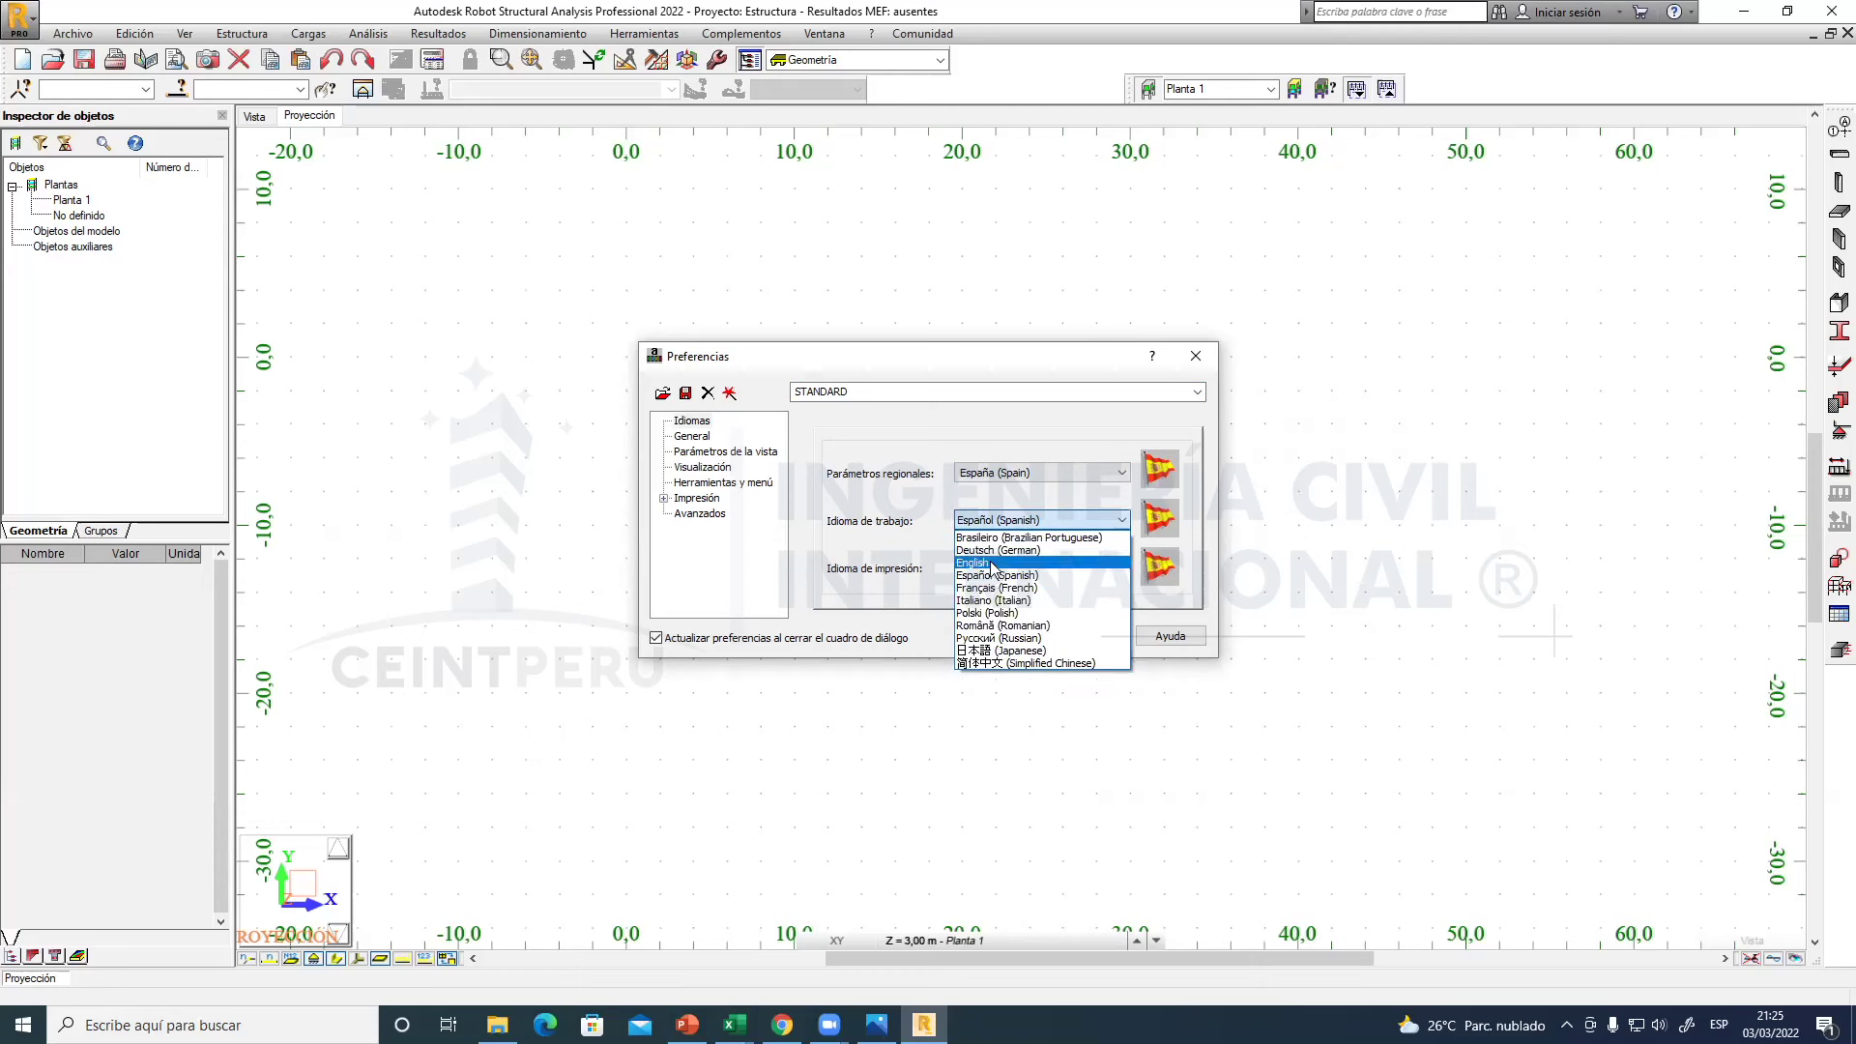
{"action": "left_click", "coordinate": [992, 563]}
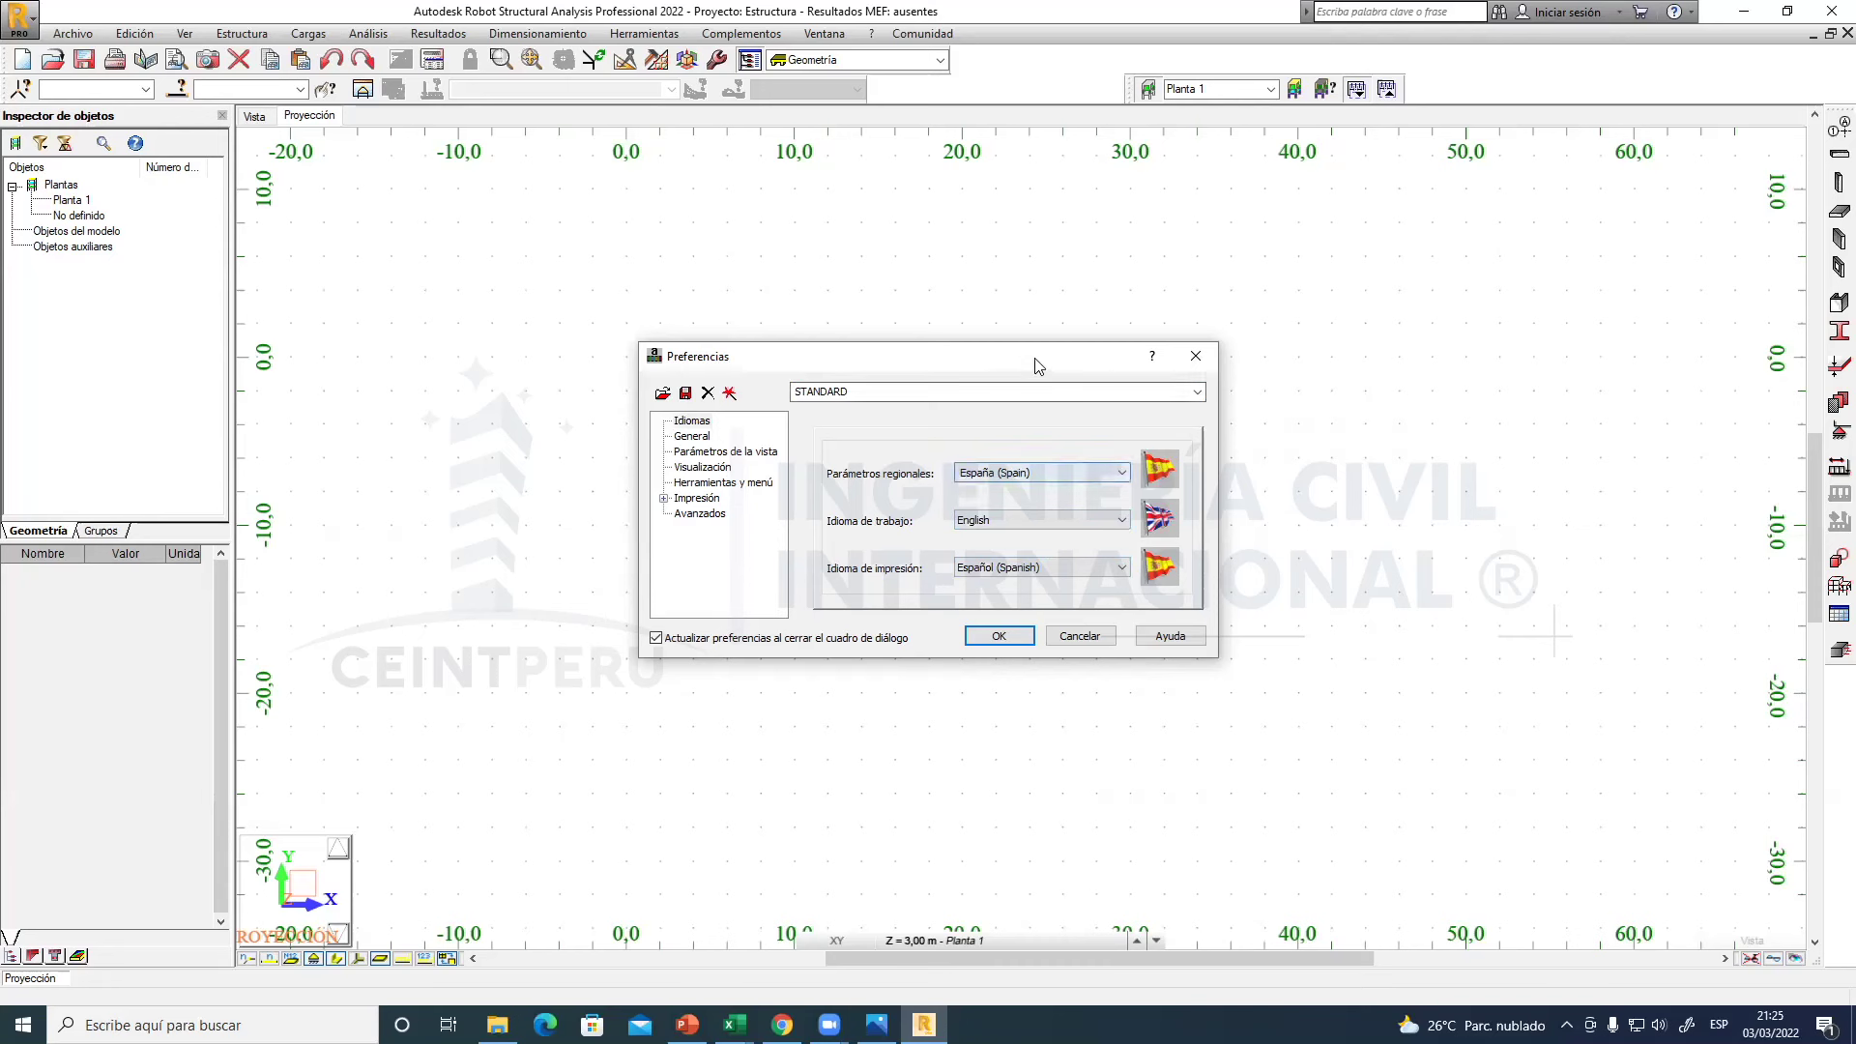
{"action": "left_click_drag", "start_coordinate": [1052, 362], "coordinate": [1110, 354]}
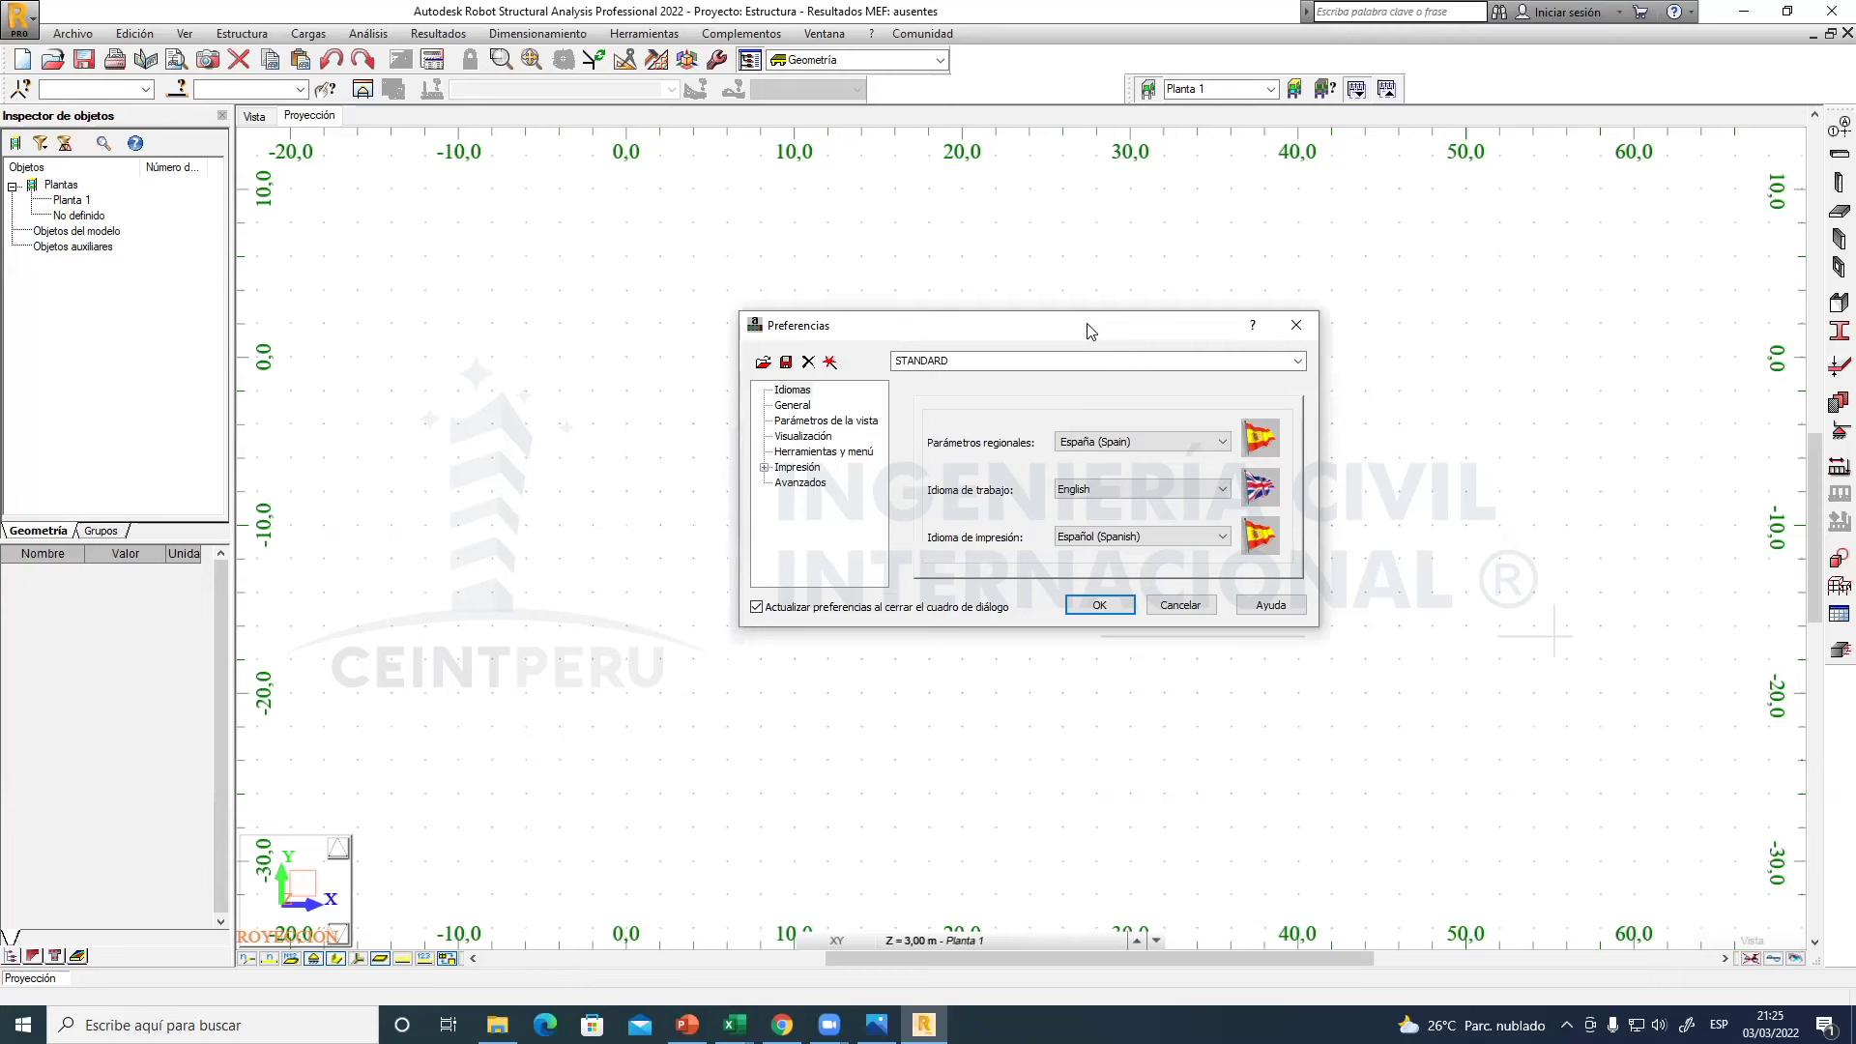
{"action": "left_click", "coordinate": [1300, 332]}
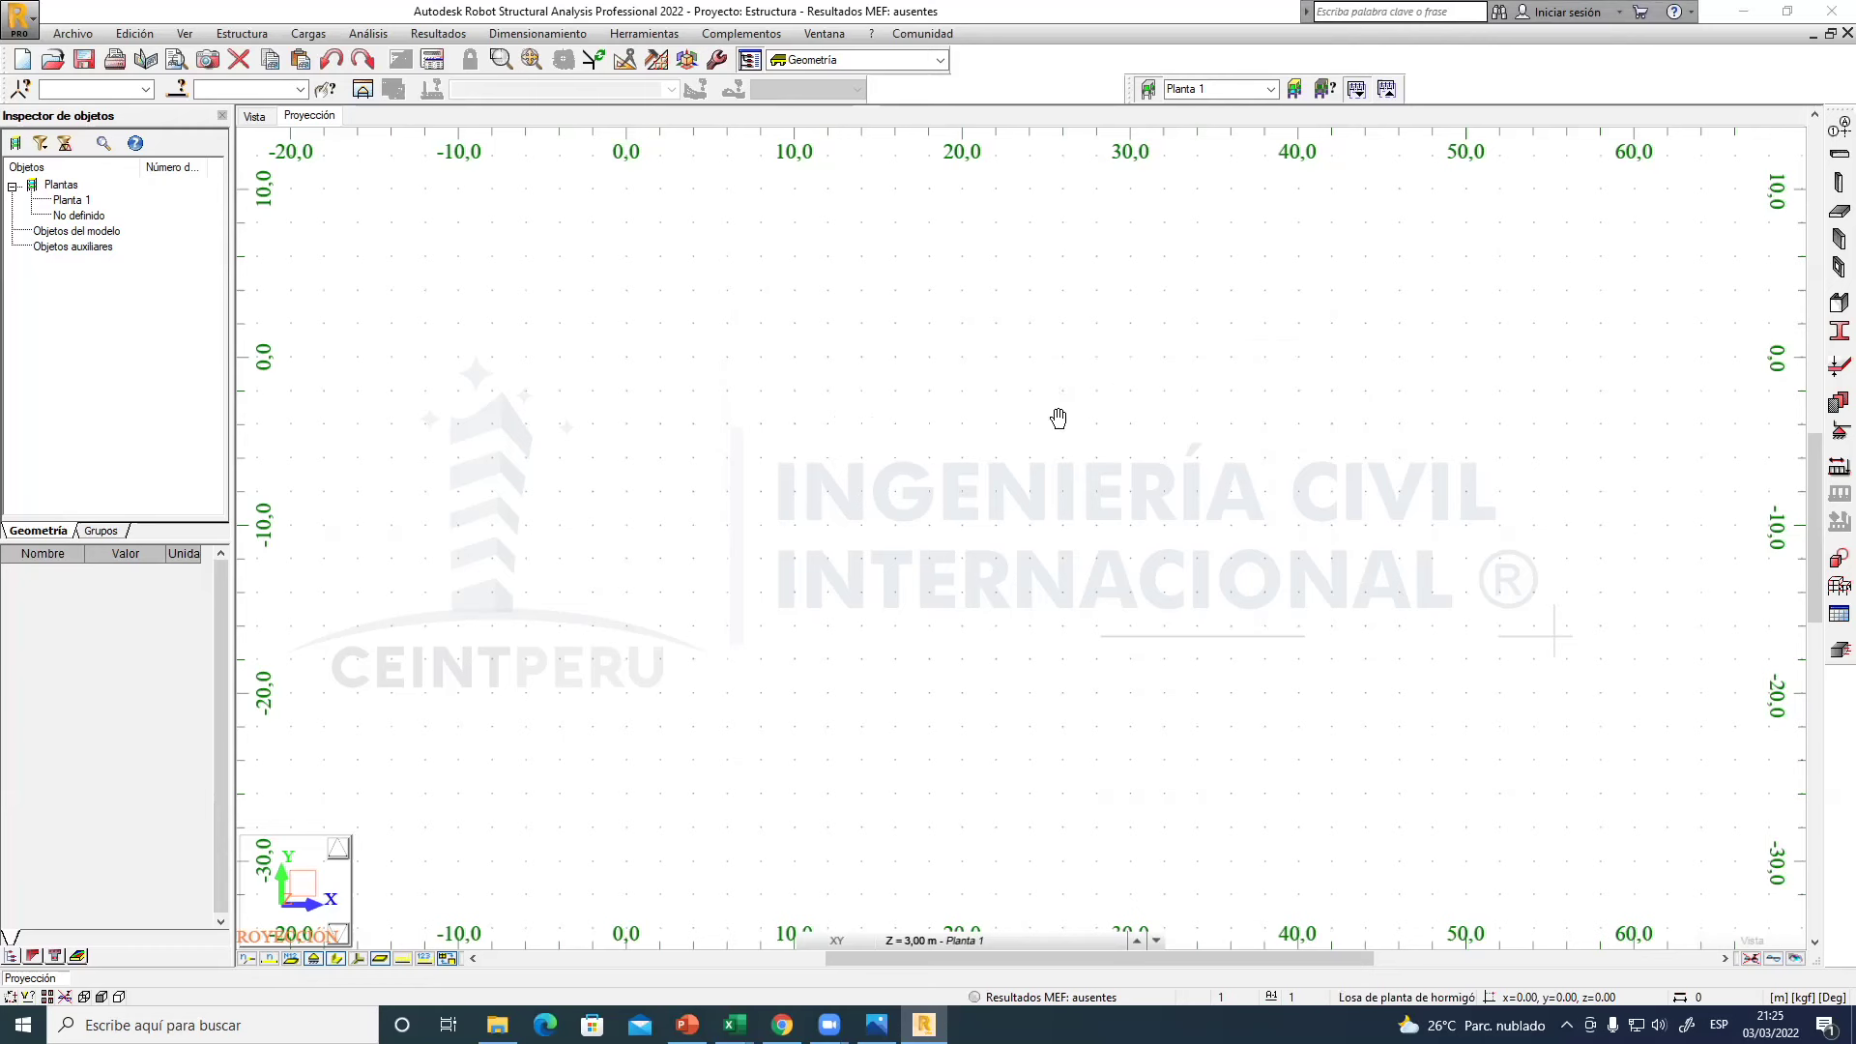
- Open the project preferences at the reinforcement bar catalogues (Armaduras)
{"action": "left_click", "coordinate": [1804, 1000]}
{"action": "left_click", "coordinate": [1751, 943]}
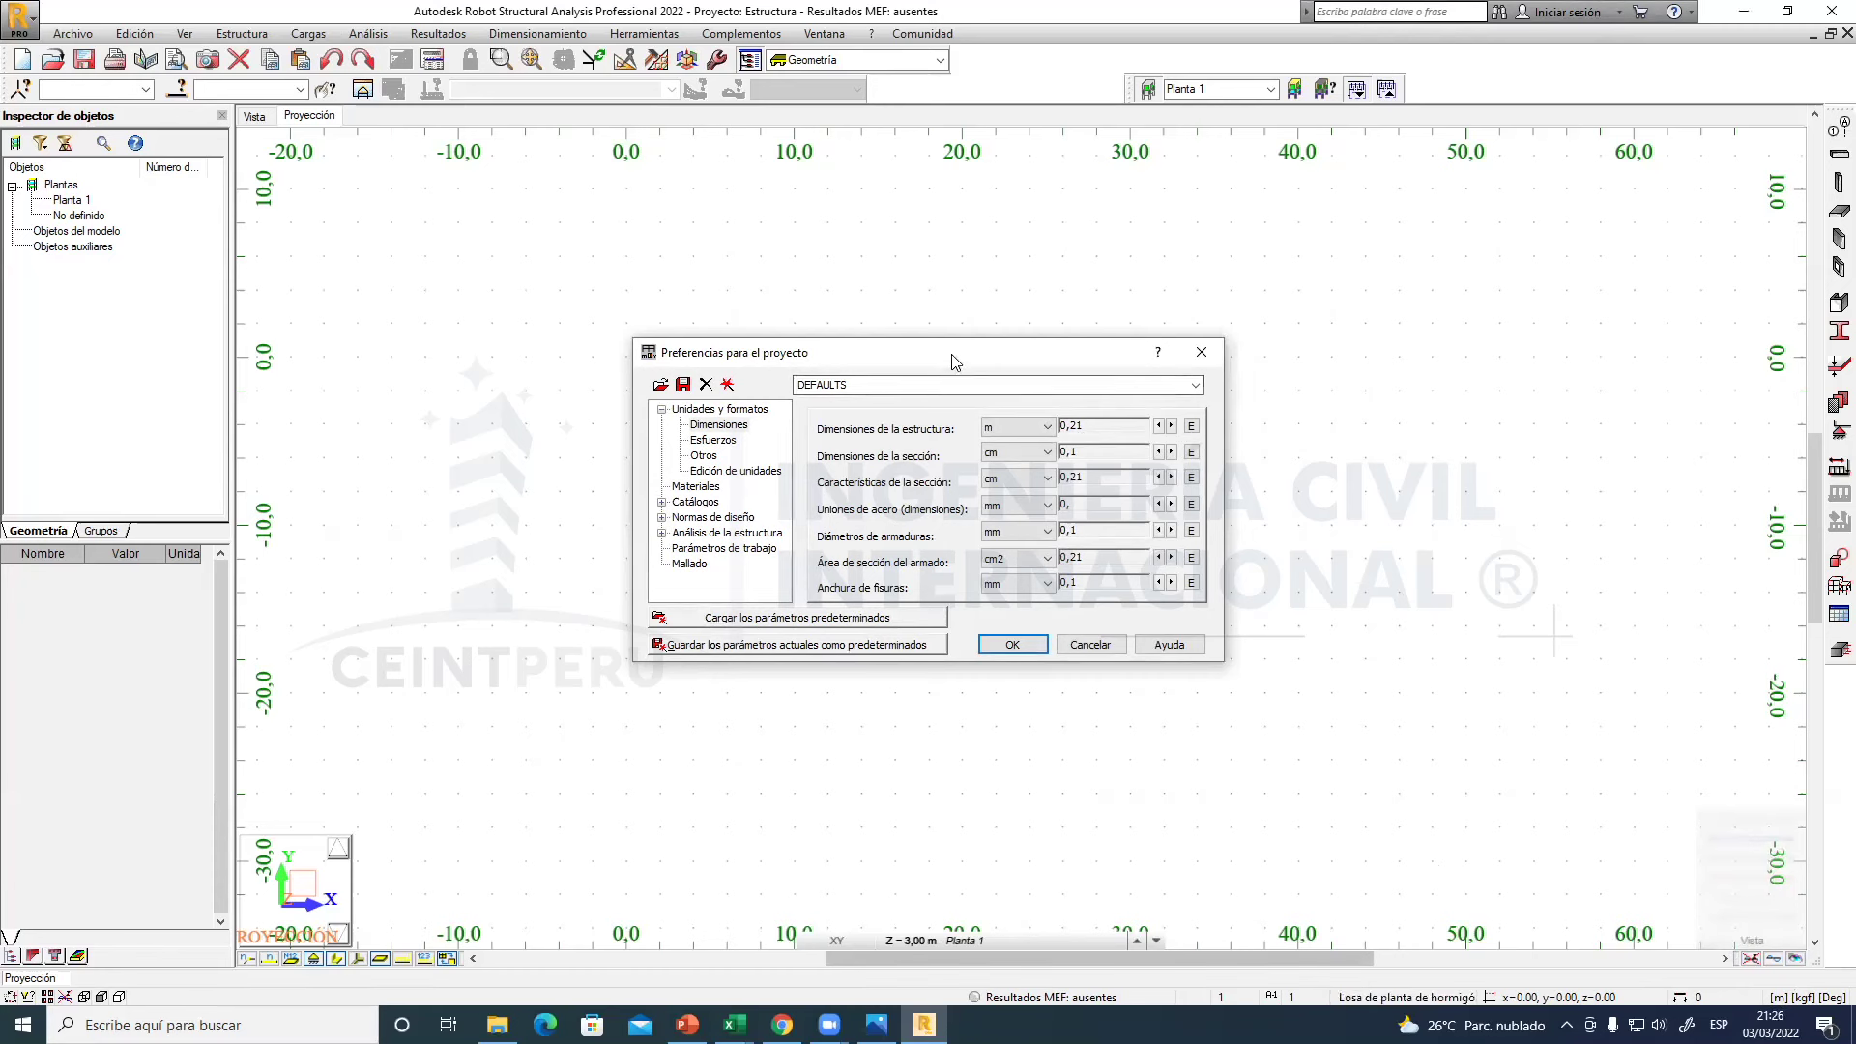
{"action": "left_click_drag", "start_coordinate": [943, 359], "coordinate": [1057, 337]}
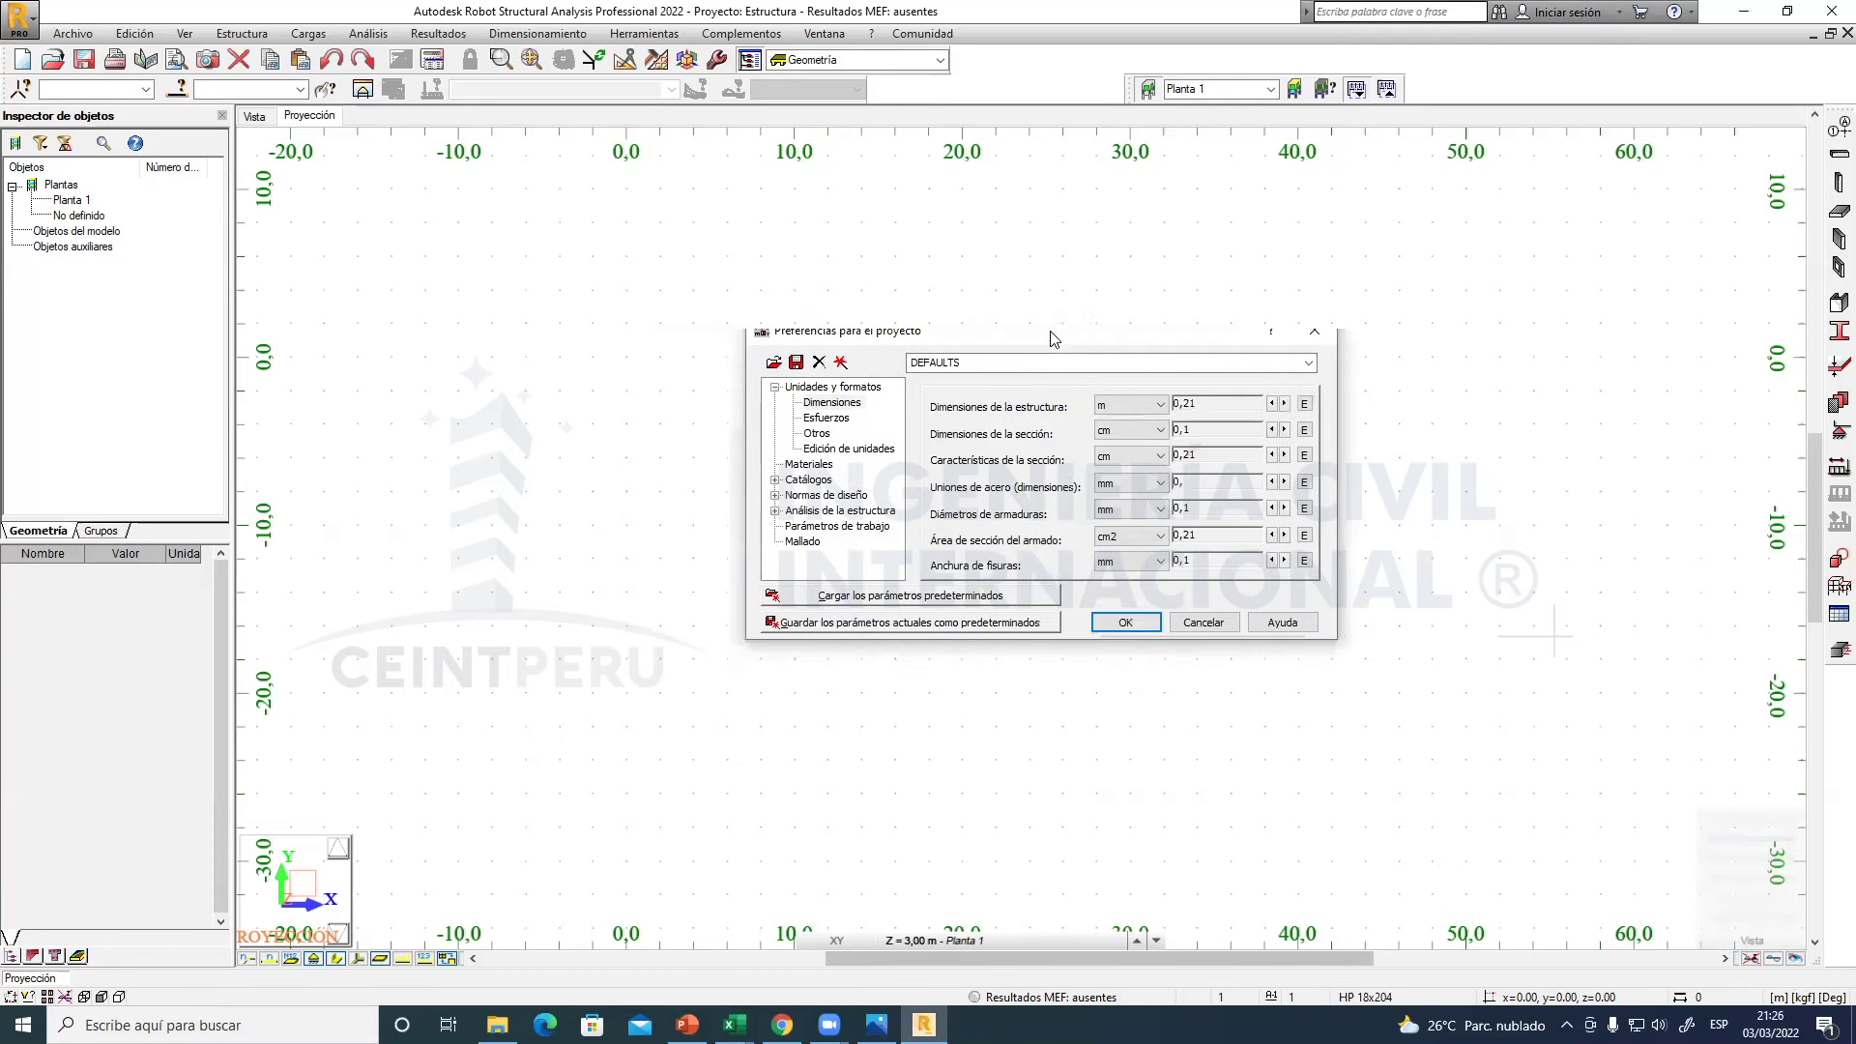
{"action": "left_click", "coordinate": [774, 480]}
{"action": "left_click", "coordinate": [830, 528]}
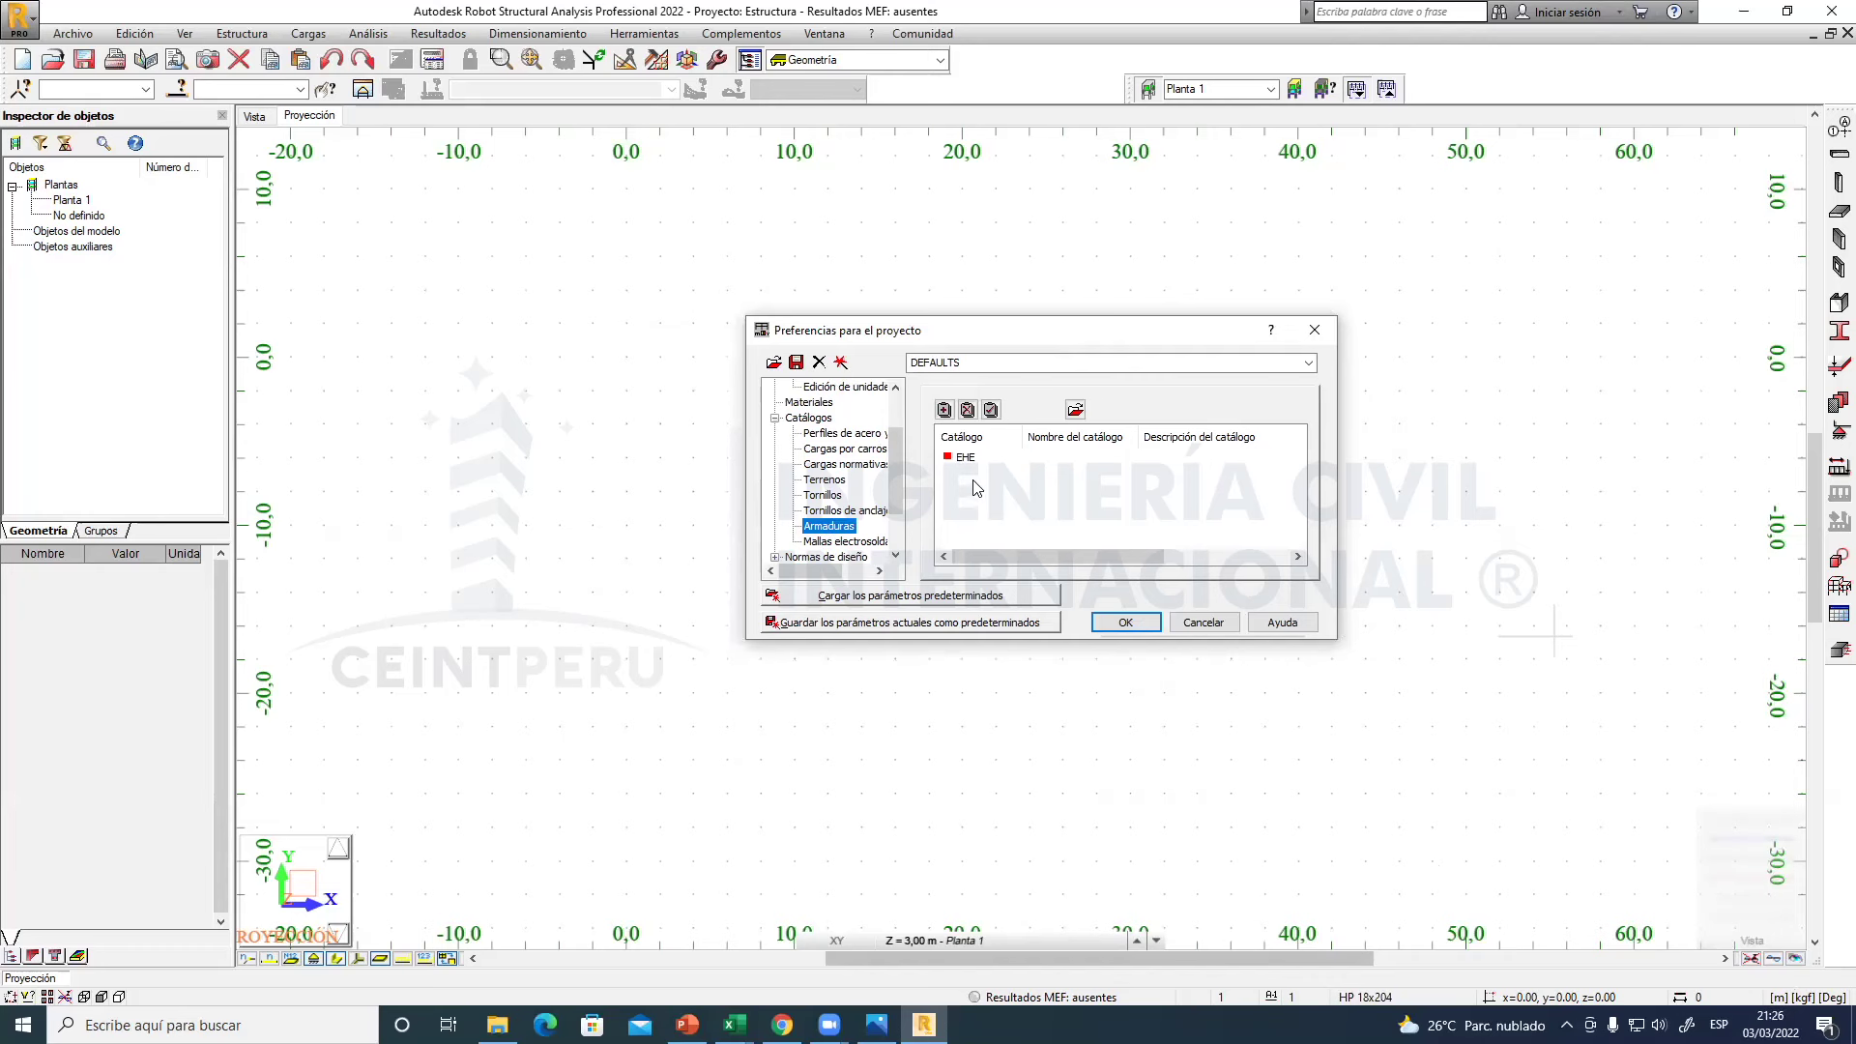
- Compare the units of the ACI 318-08, ACI 318-08_METRIC and EHE catalogues while browsing the reinforcement catalogues available to add
{"action": "left_click", "coordinate": [944, 410]}
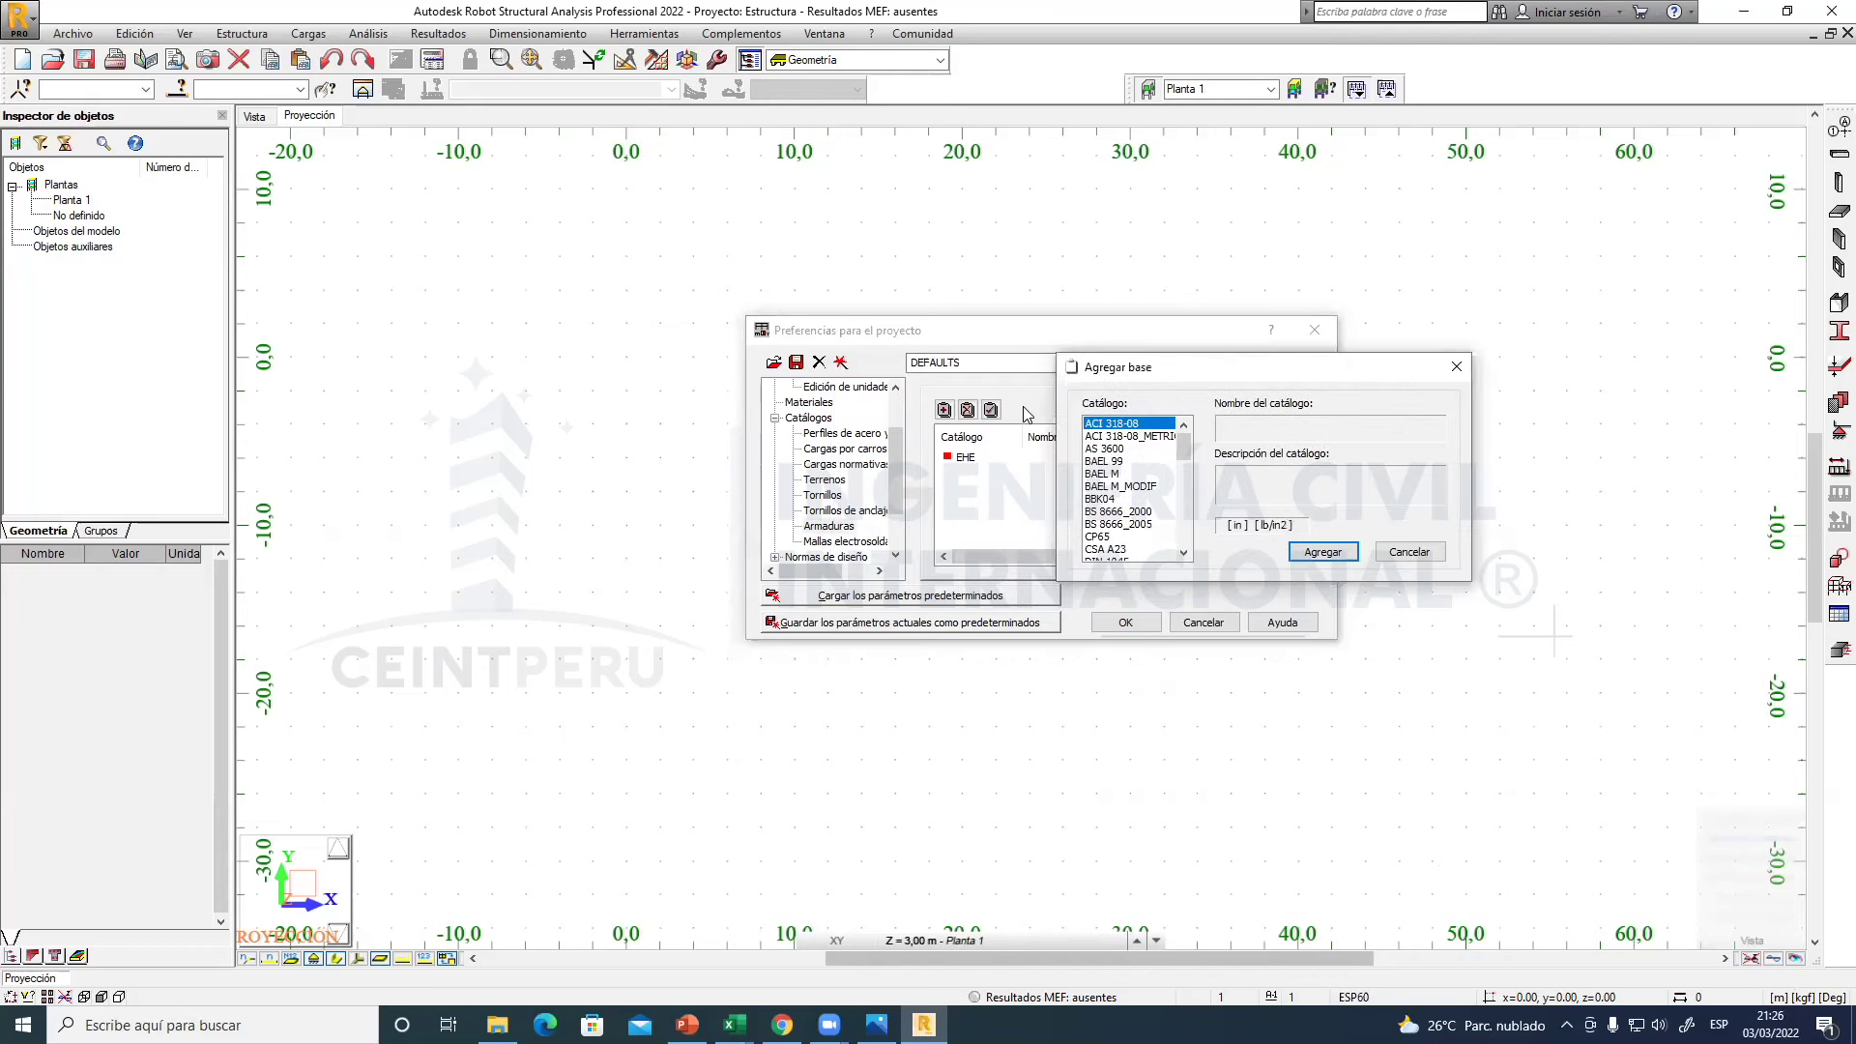
{"action": "left_click", "coordinate": [1129, 436]}
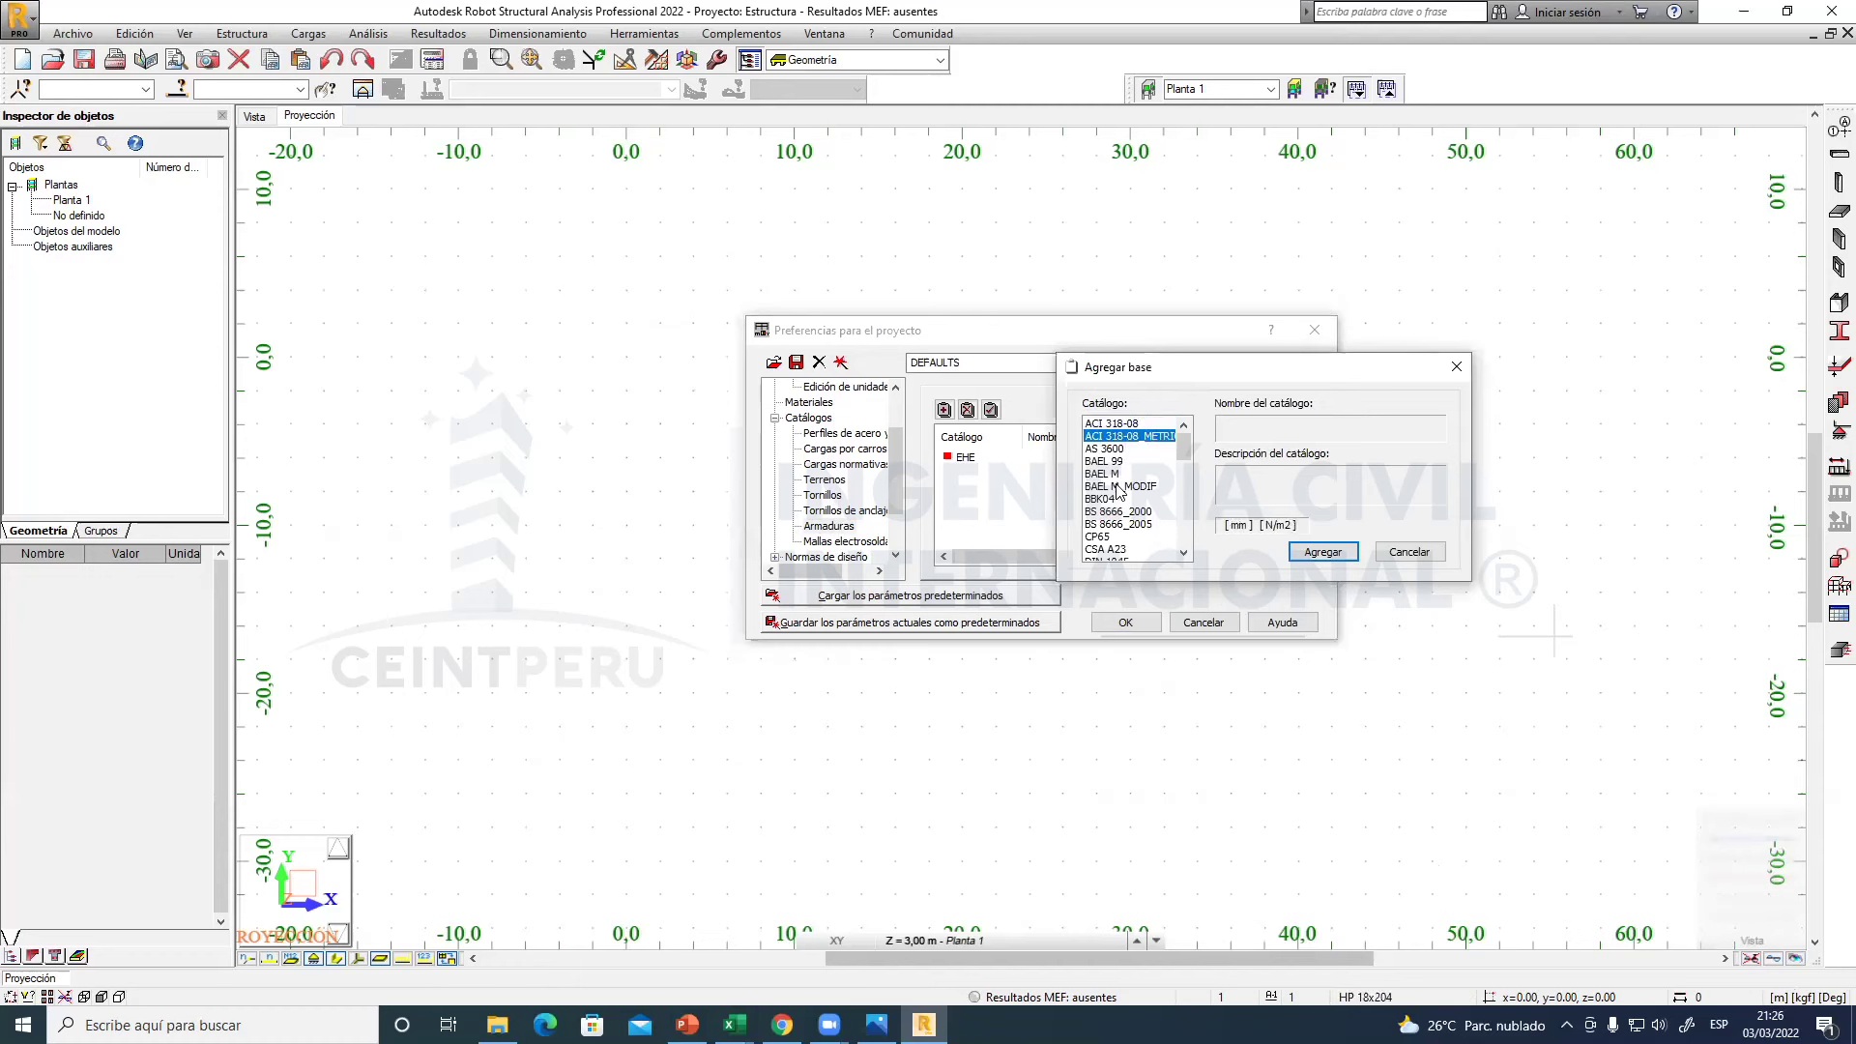
{"action": "left_click", "coordinate": [1118, 425]}
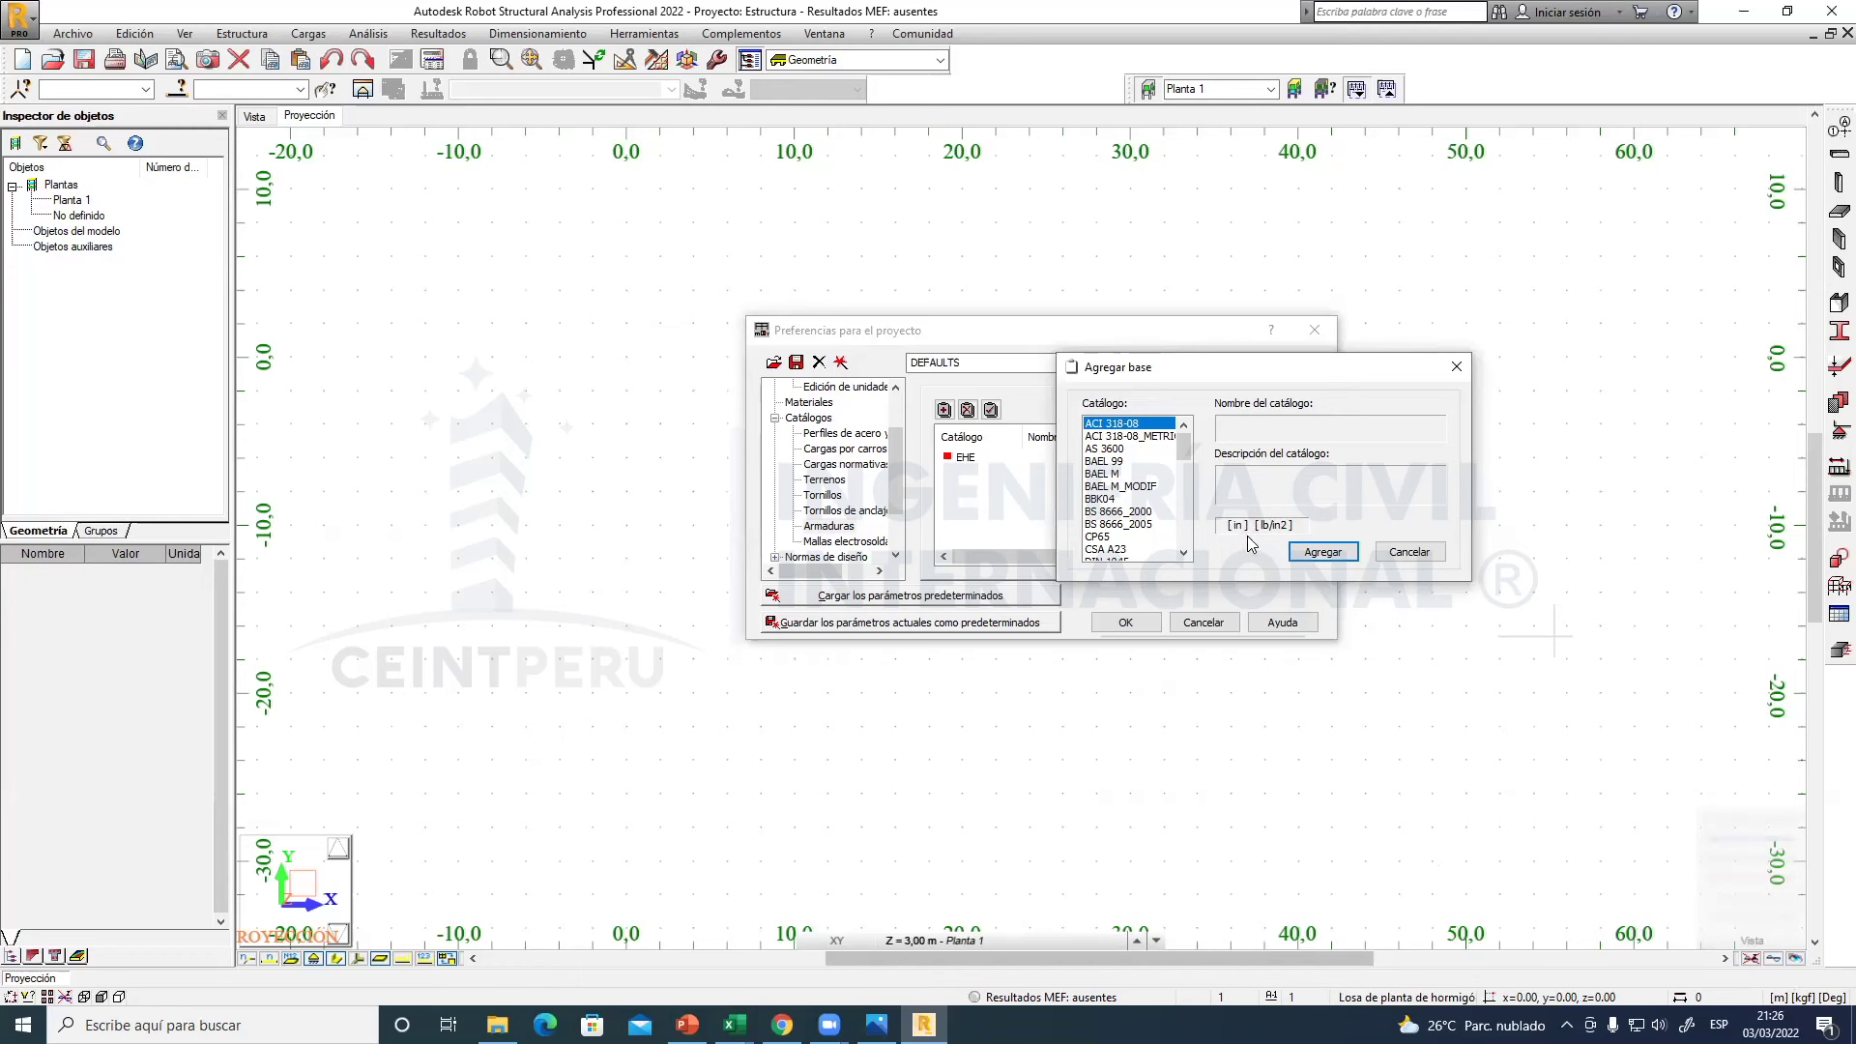
{"action": "left_click", "coordinate": [1122, 437]}
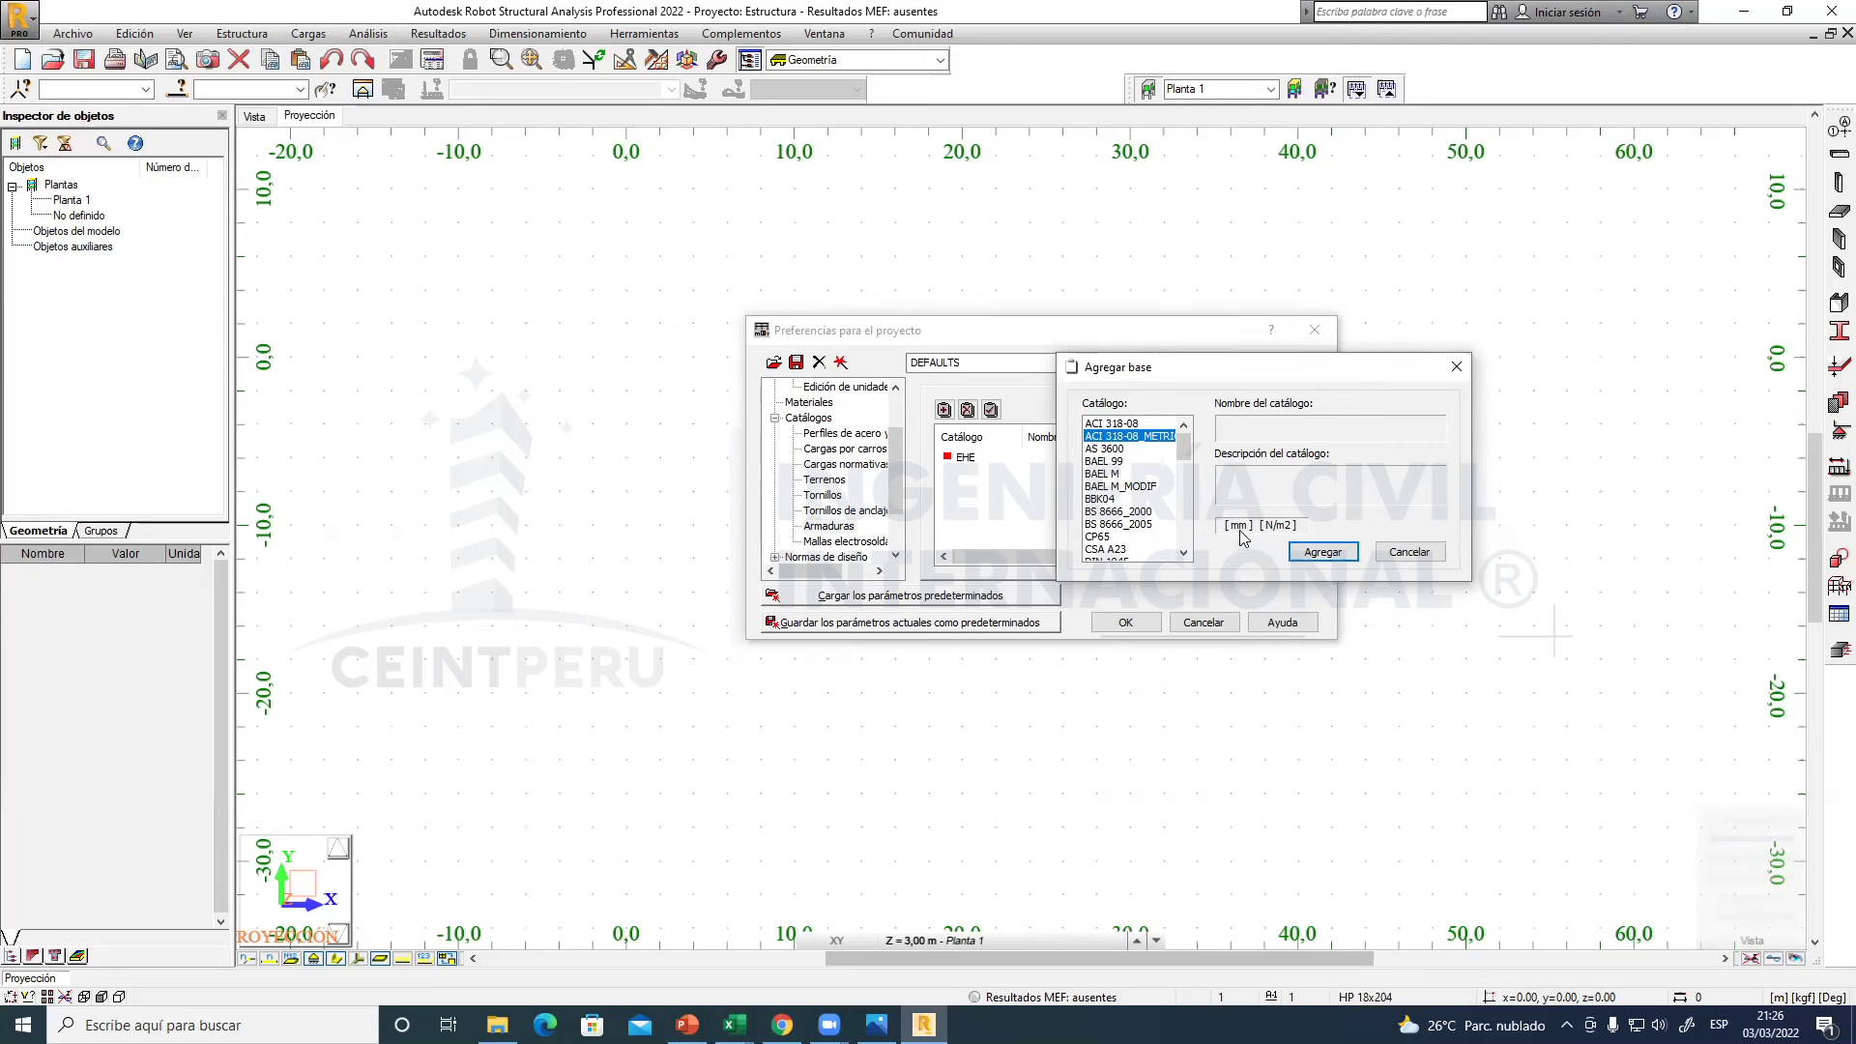
{"action": "left_click_drag", "start_coordinate": [1158, 368], "coordinate": [1266, 447]}
{"action": "left_click_drag", "start_coordinate": [1297, 535], "coordinate": [1297, 563]}
{"action": "left_click", "coordinate": [1216, 567]}
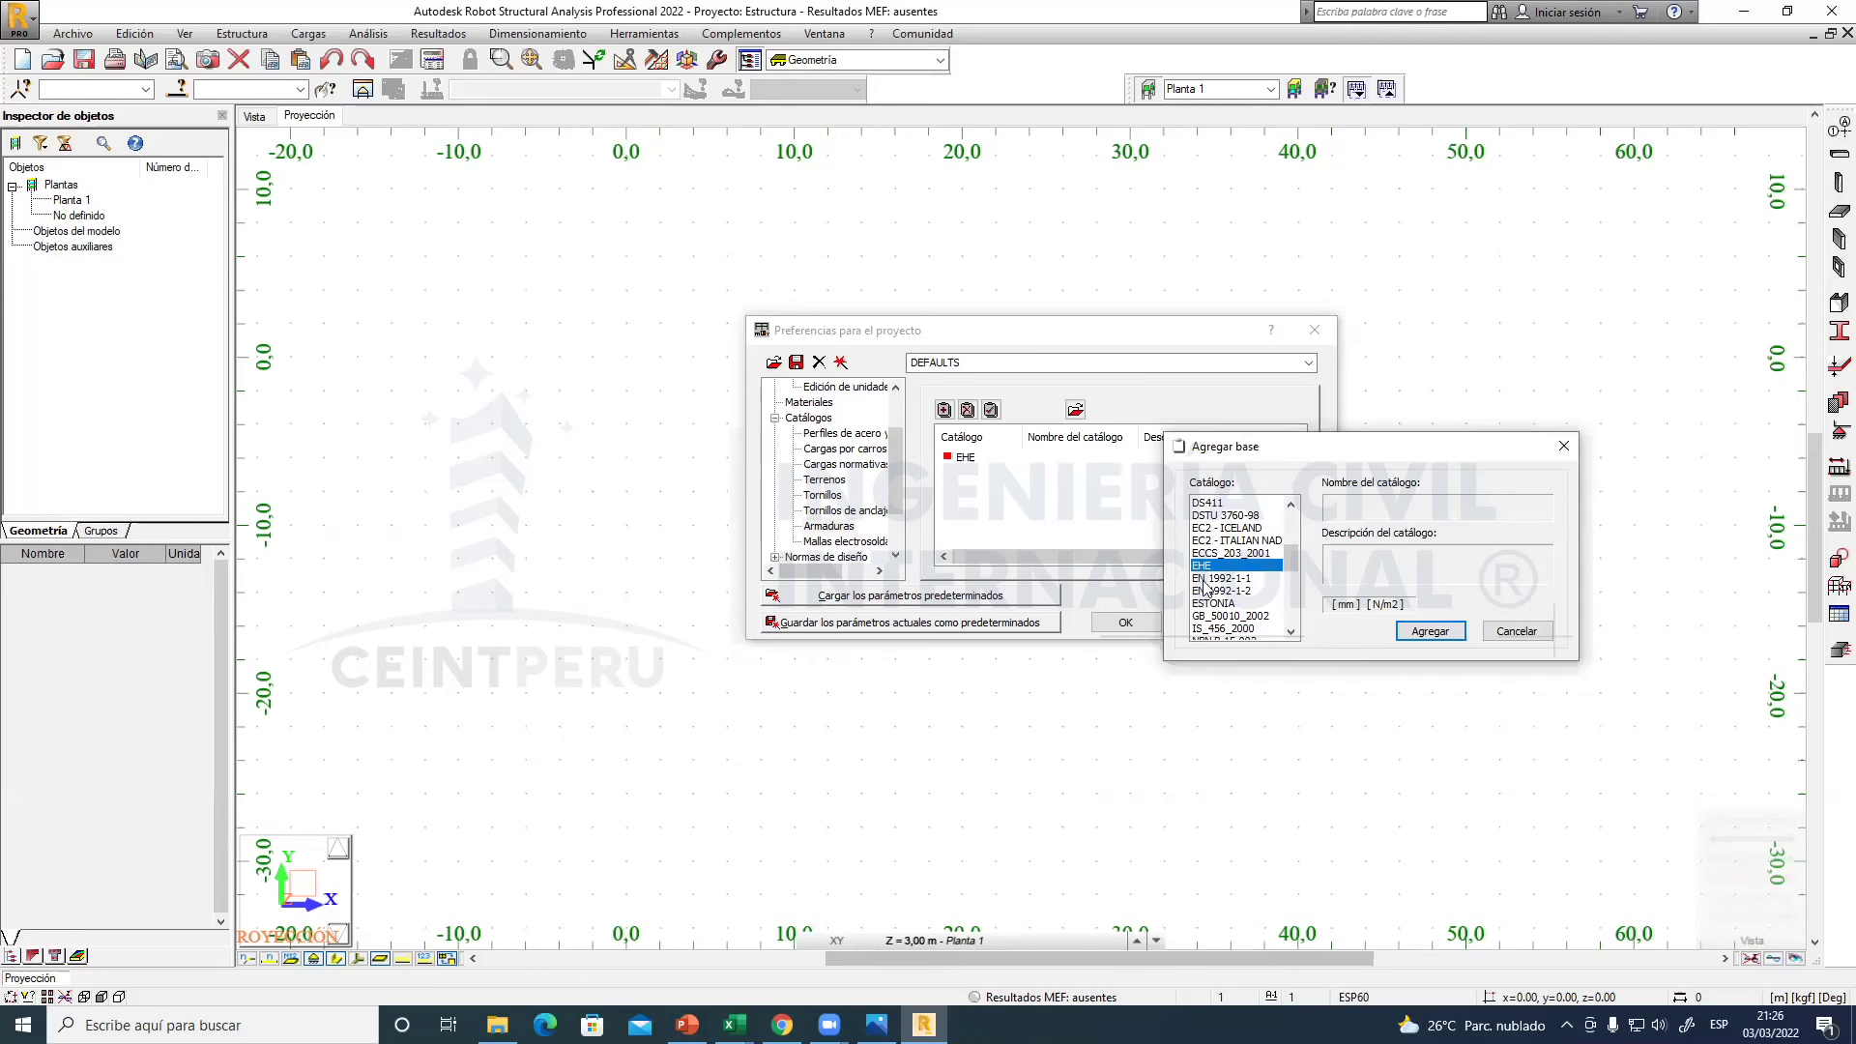
{"action": "scroll", "coordinate": [1290, 579], "scroll_direction": "down", "scroll_amount": 2}
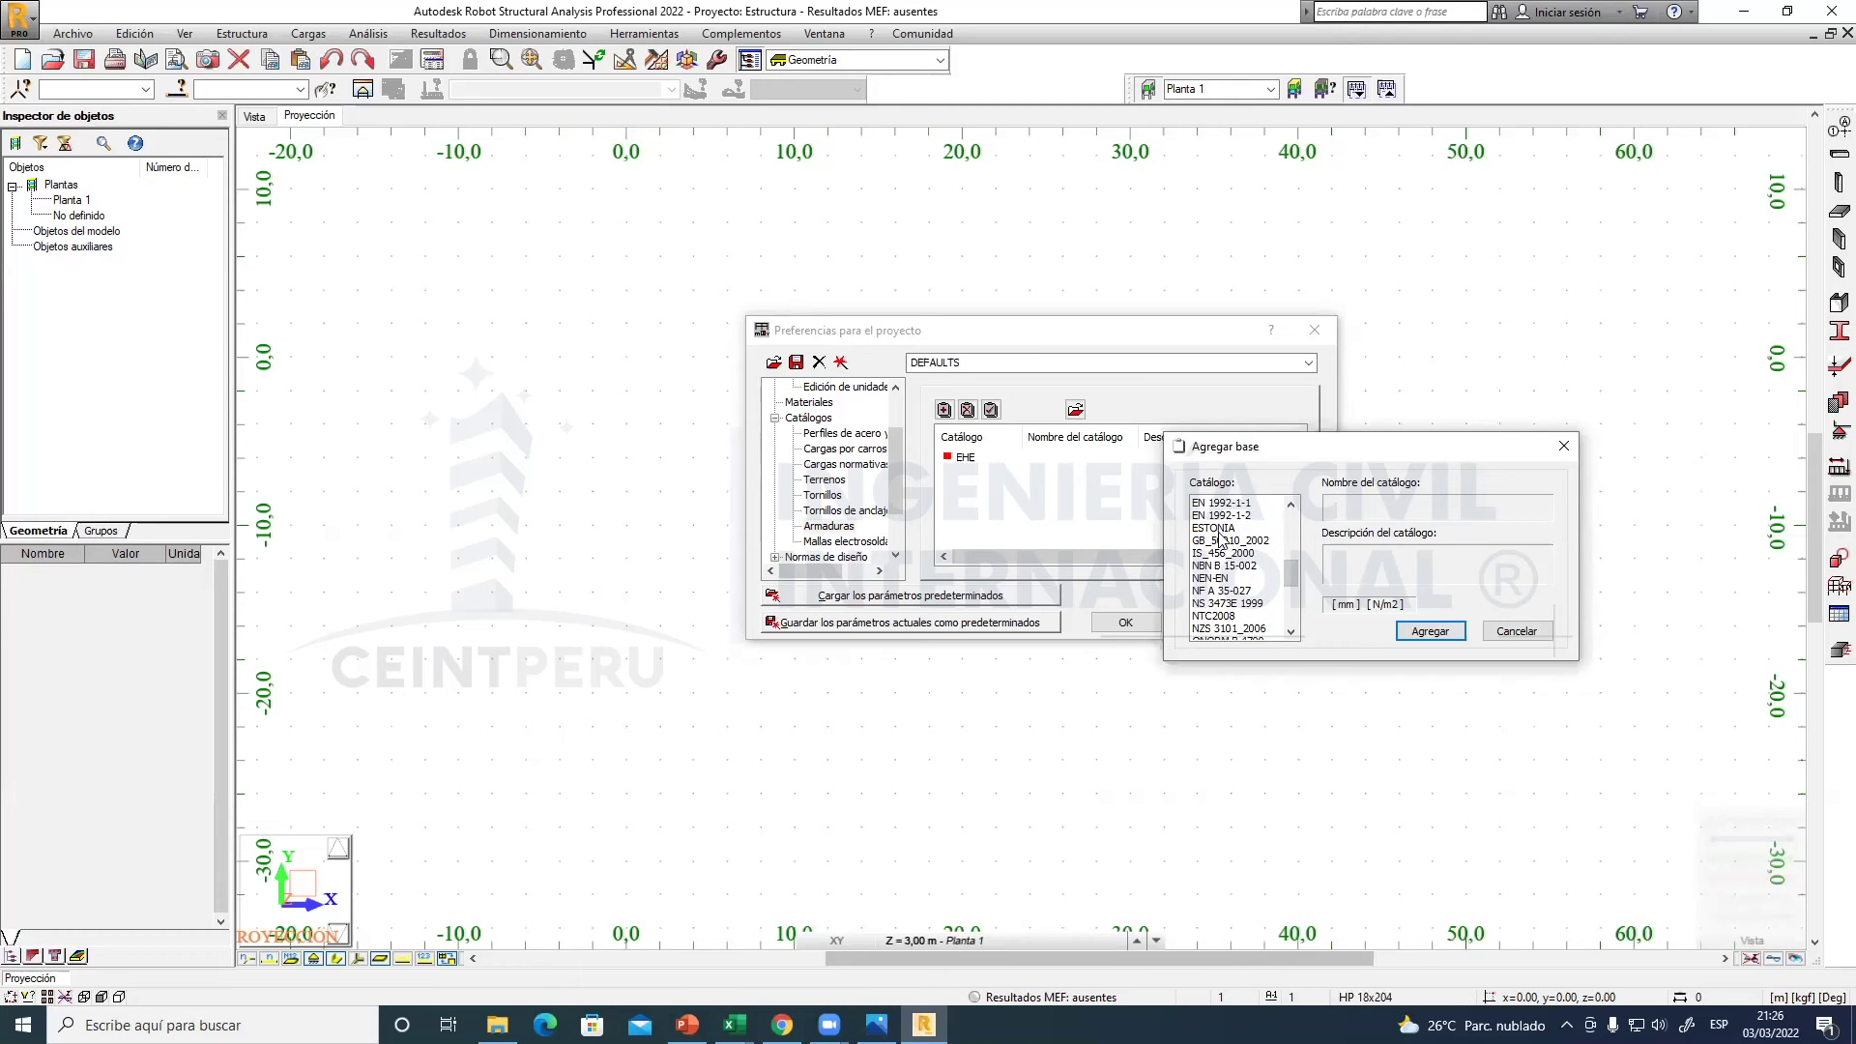
{"action": "left_click_drag", "start_coordinate": [1293, 578], "coordinate": [1284, 518]}
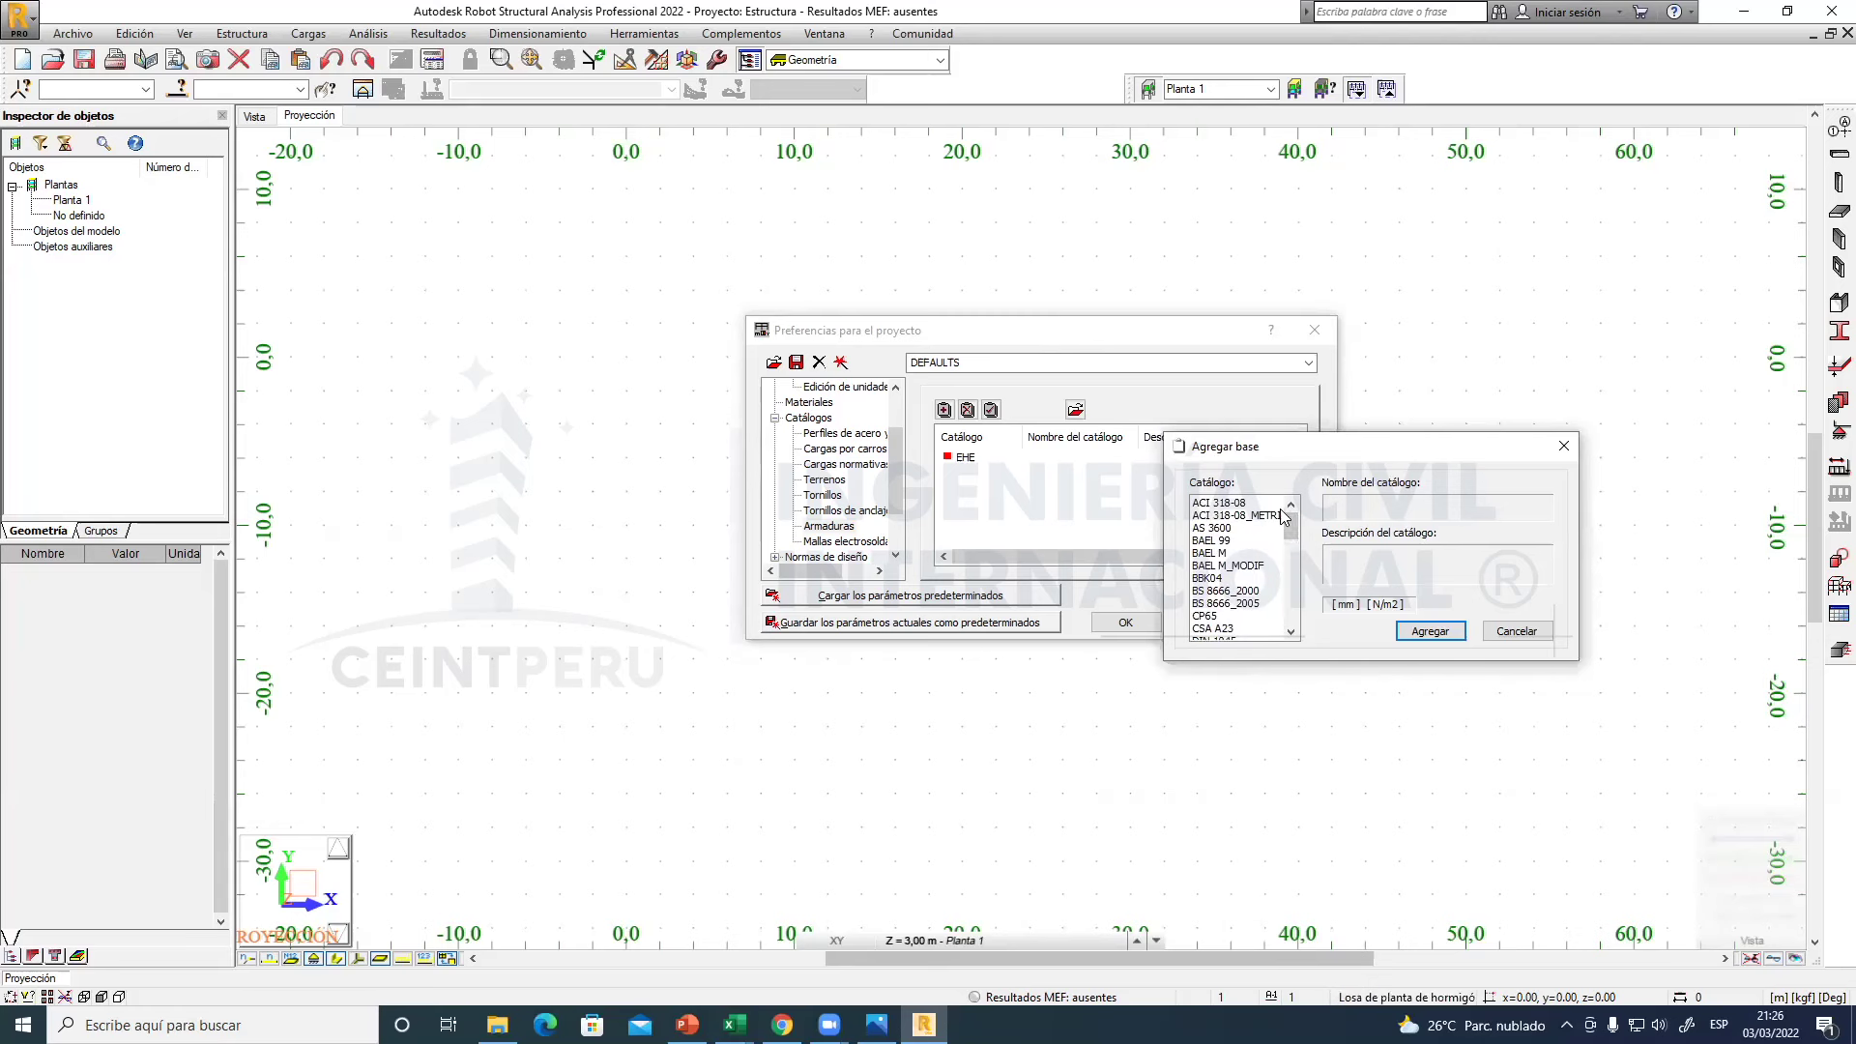
- Add the ACI 318-08_METRIC catalogue to the project's reinforcement catalogues and widen the catalogue column to show its full name
{"action": "left_click", "coordinate": [1210, 517]}
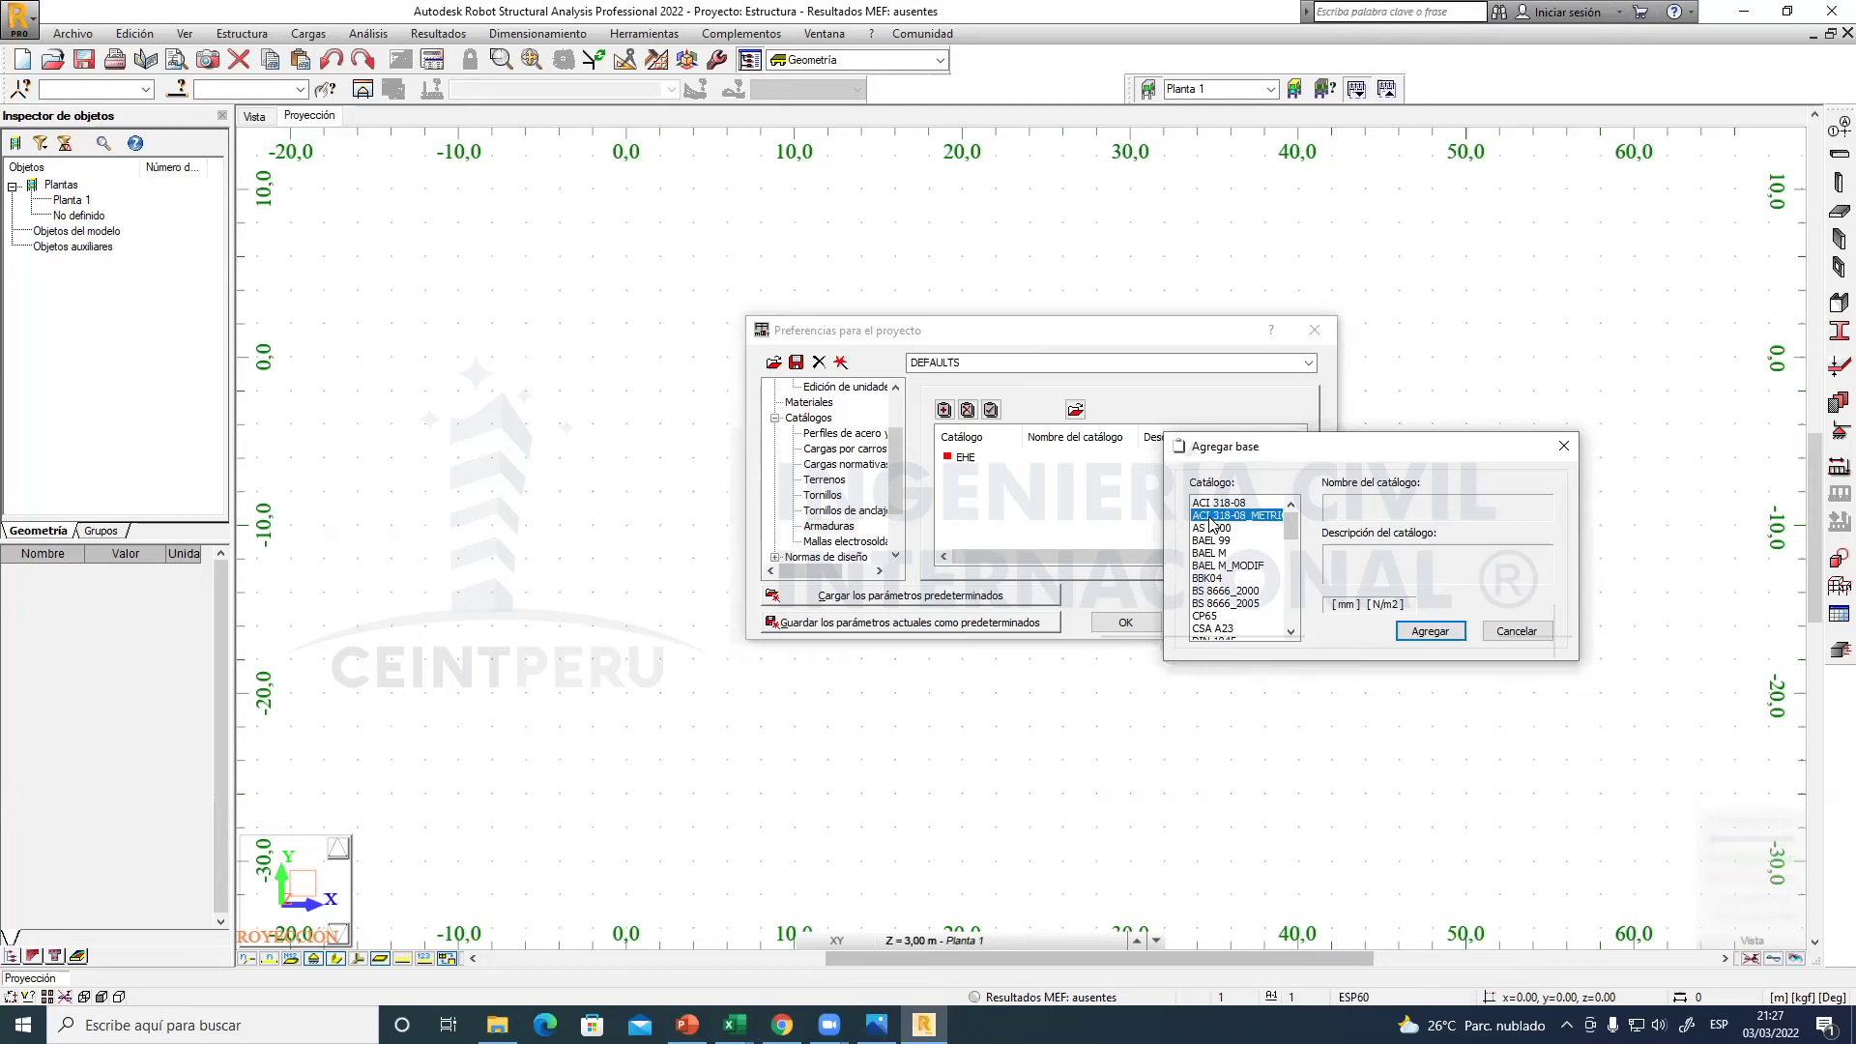
{"action": "left_click", "coordinate": [1218, 503]}
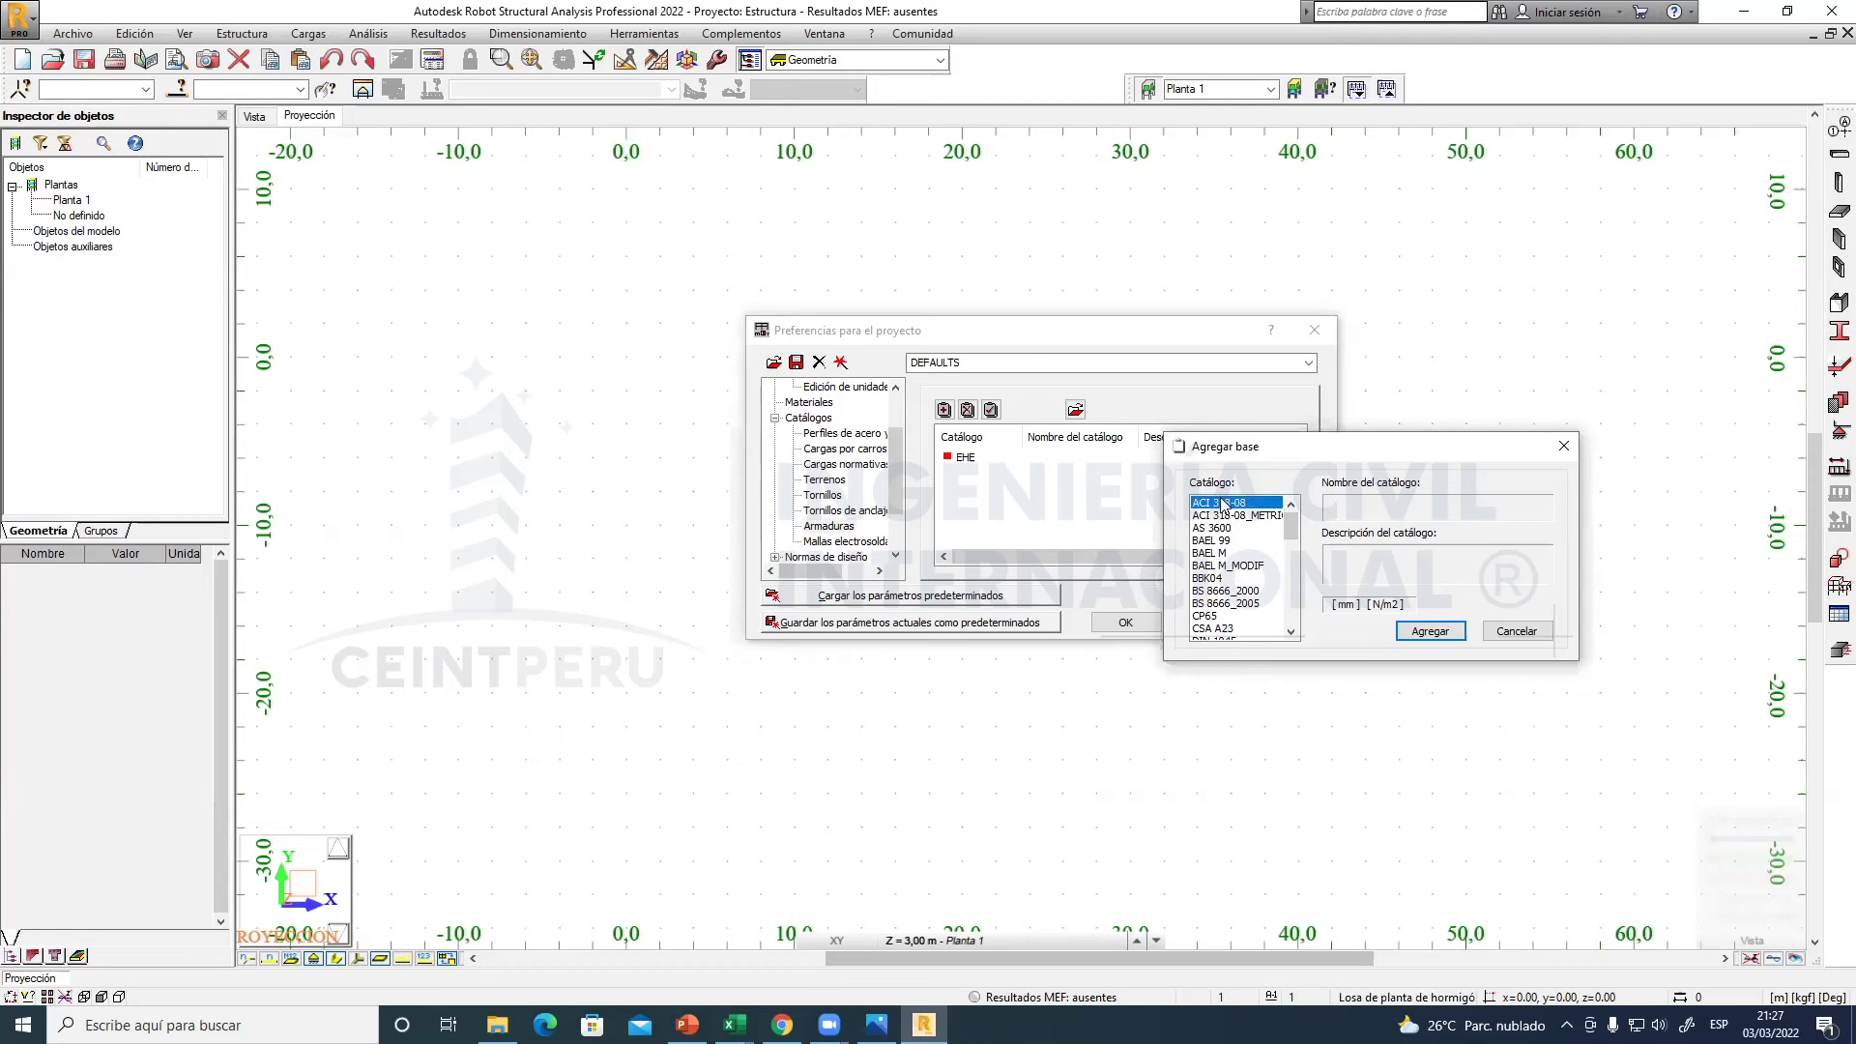
{"action": "left_click", "coordinate": [1220, 517]}
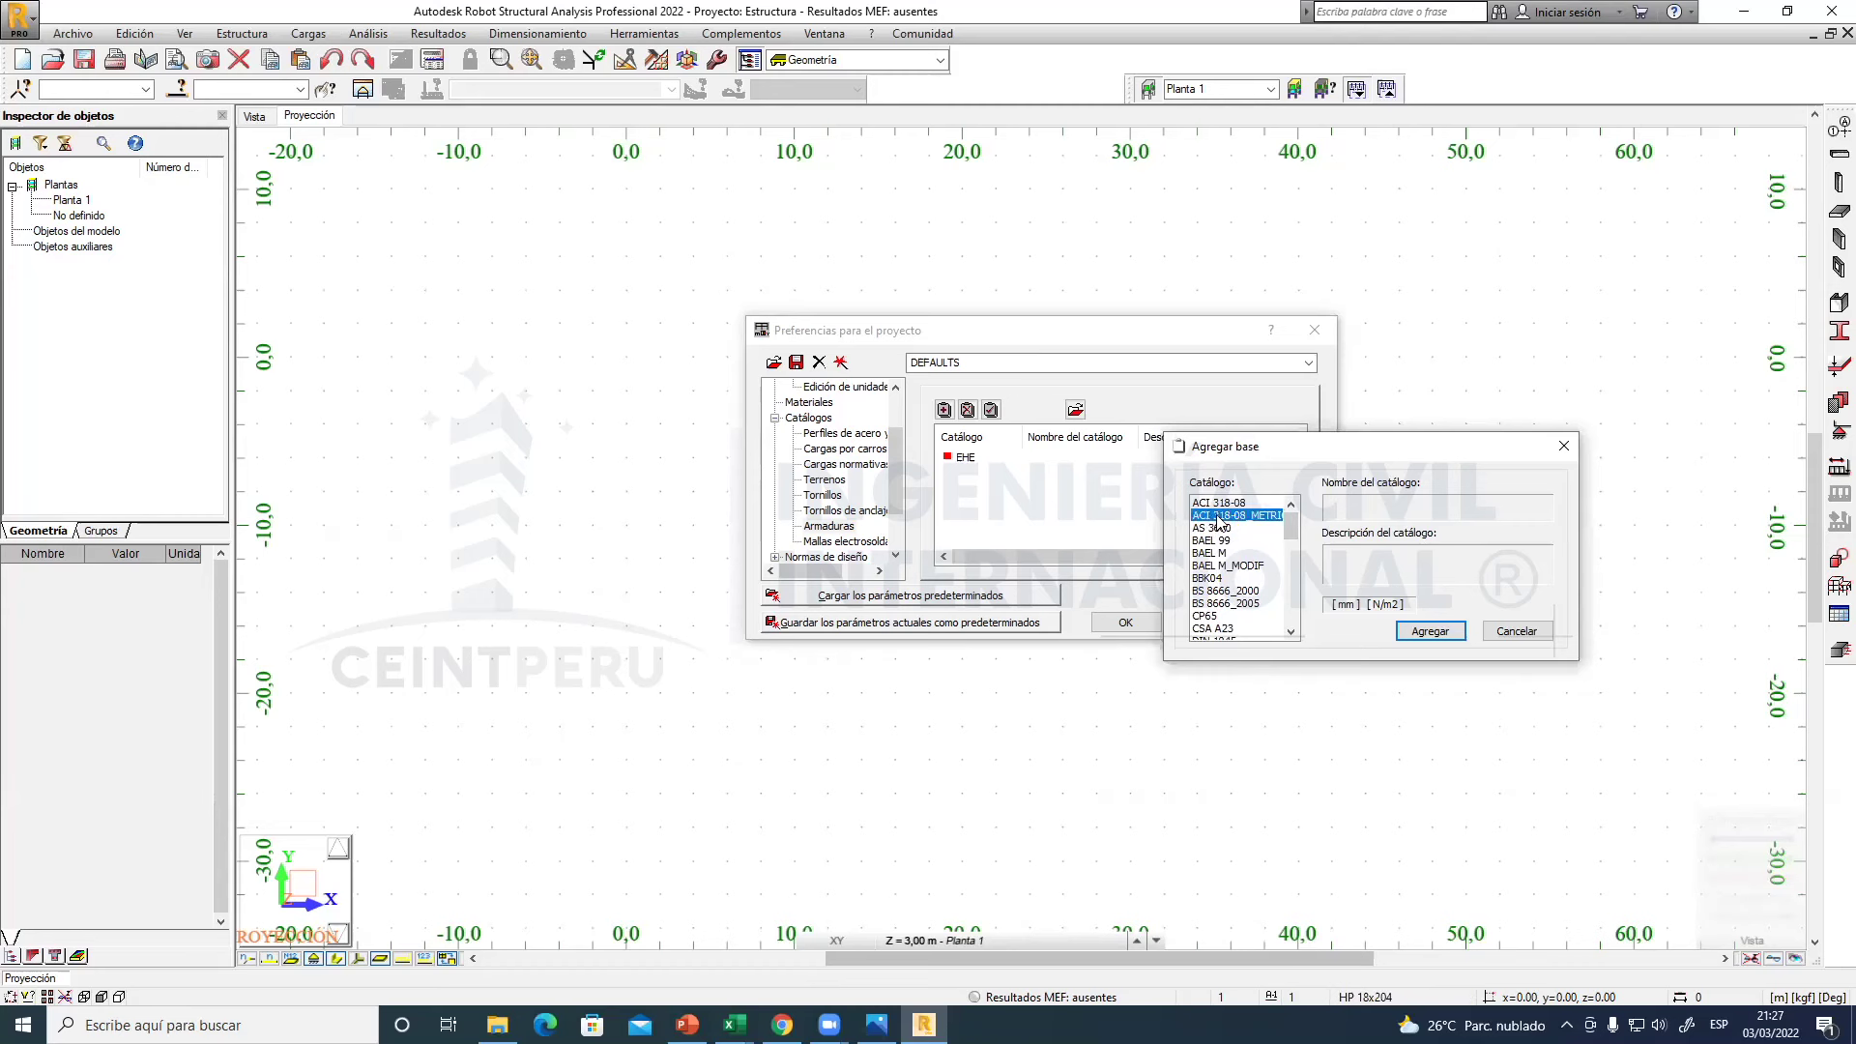
{"action": "left_click", "coordinate": [1429, 631]}
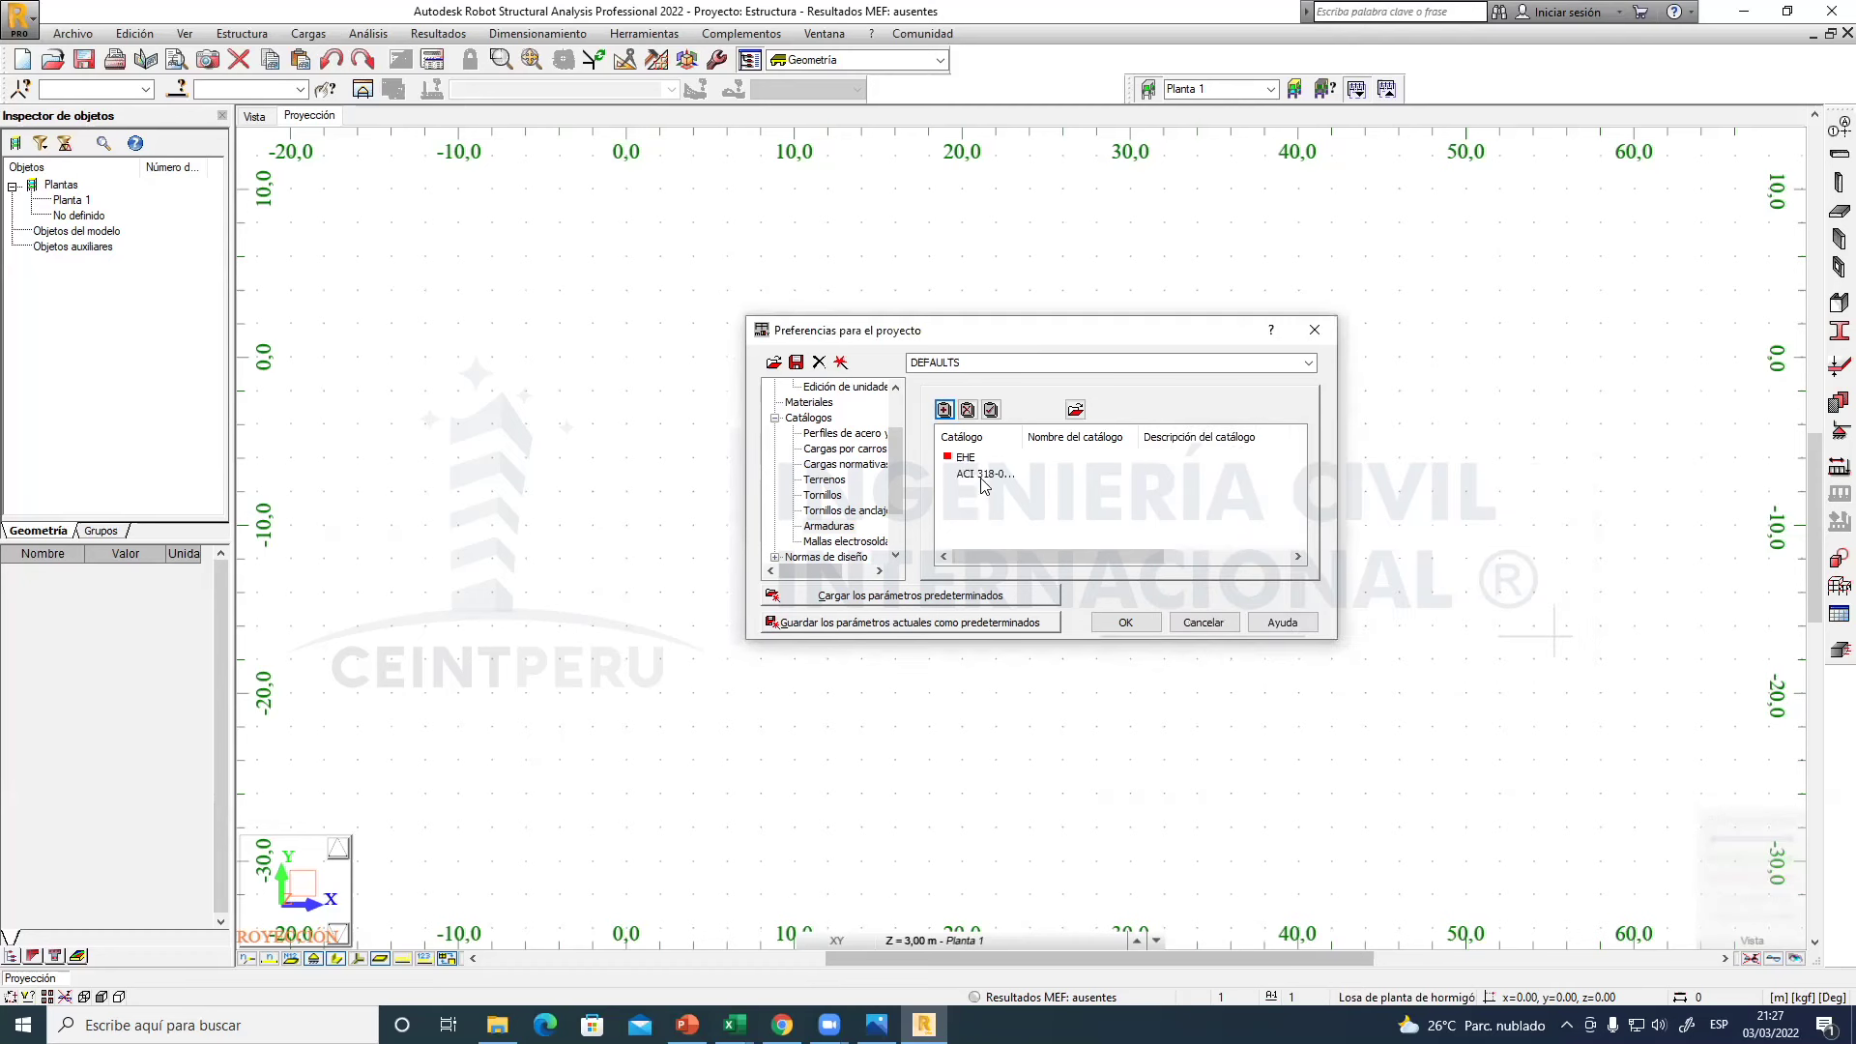
{"action": "left_click_drag", "start_coordinate": [1024, 435], "coordinate": [1088, 435]}
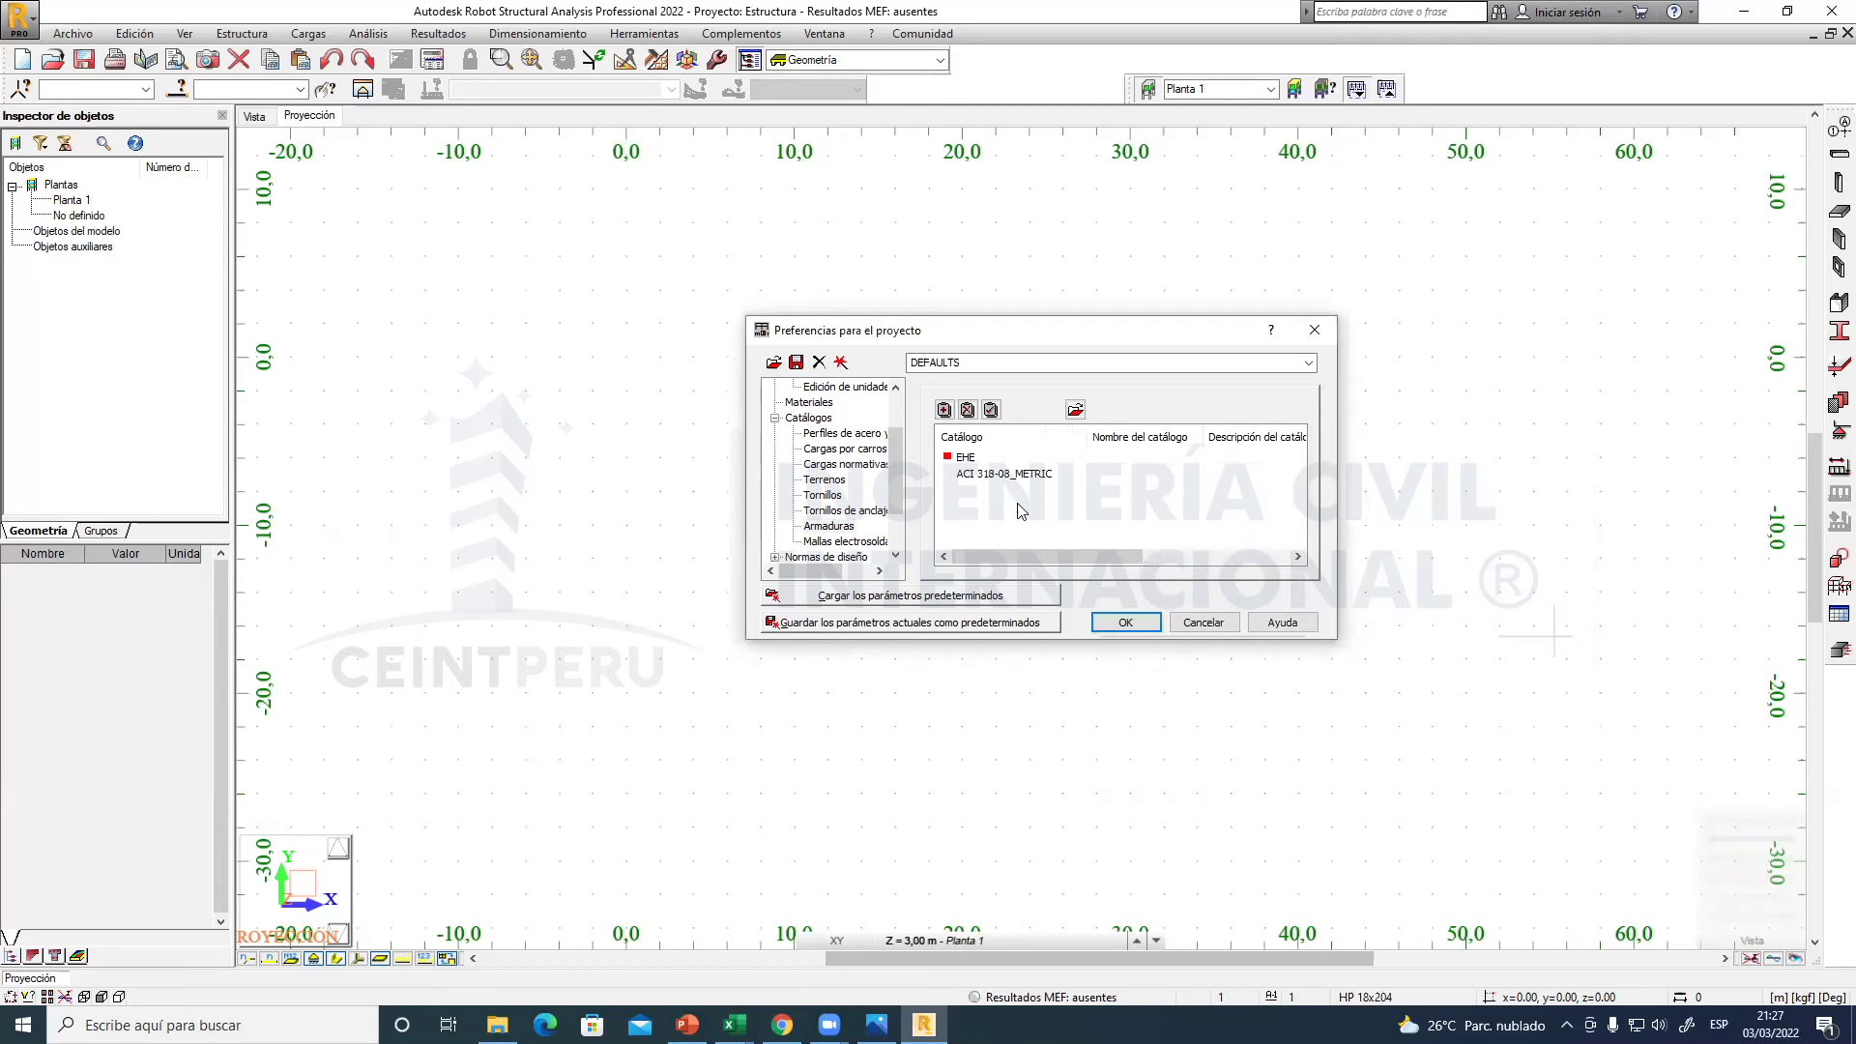
- Open the ACI 318-08_METRIC bar table and review its steel grades through the last row
{"action": "left_click", "coordinate": [995, 476]}
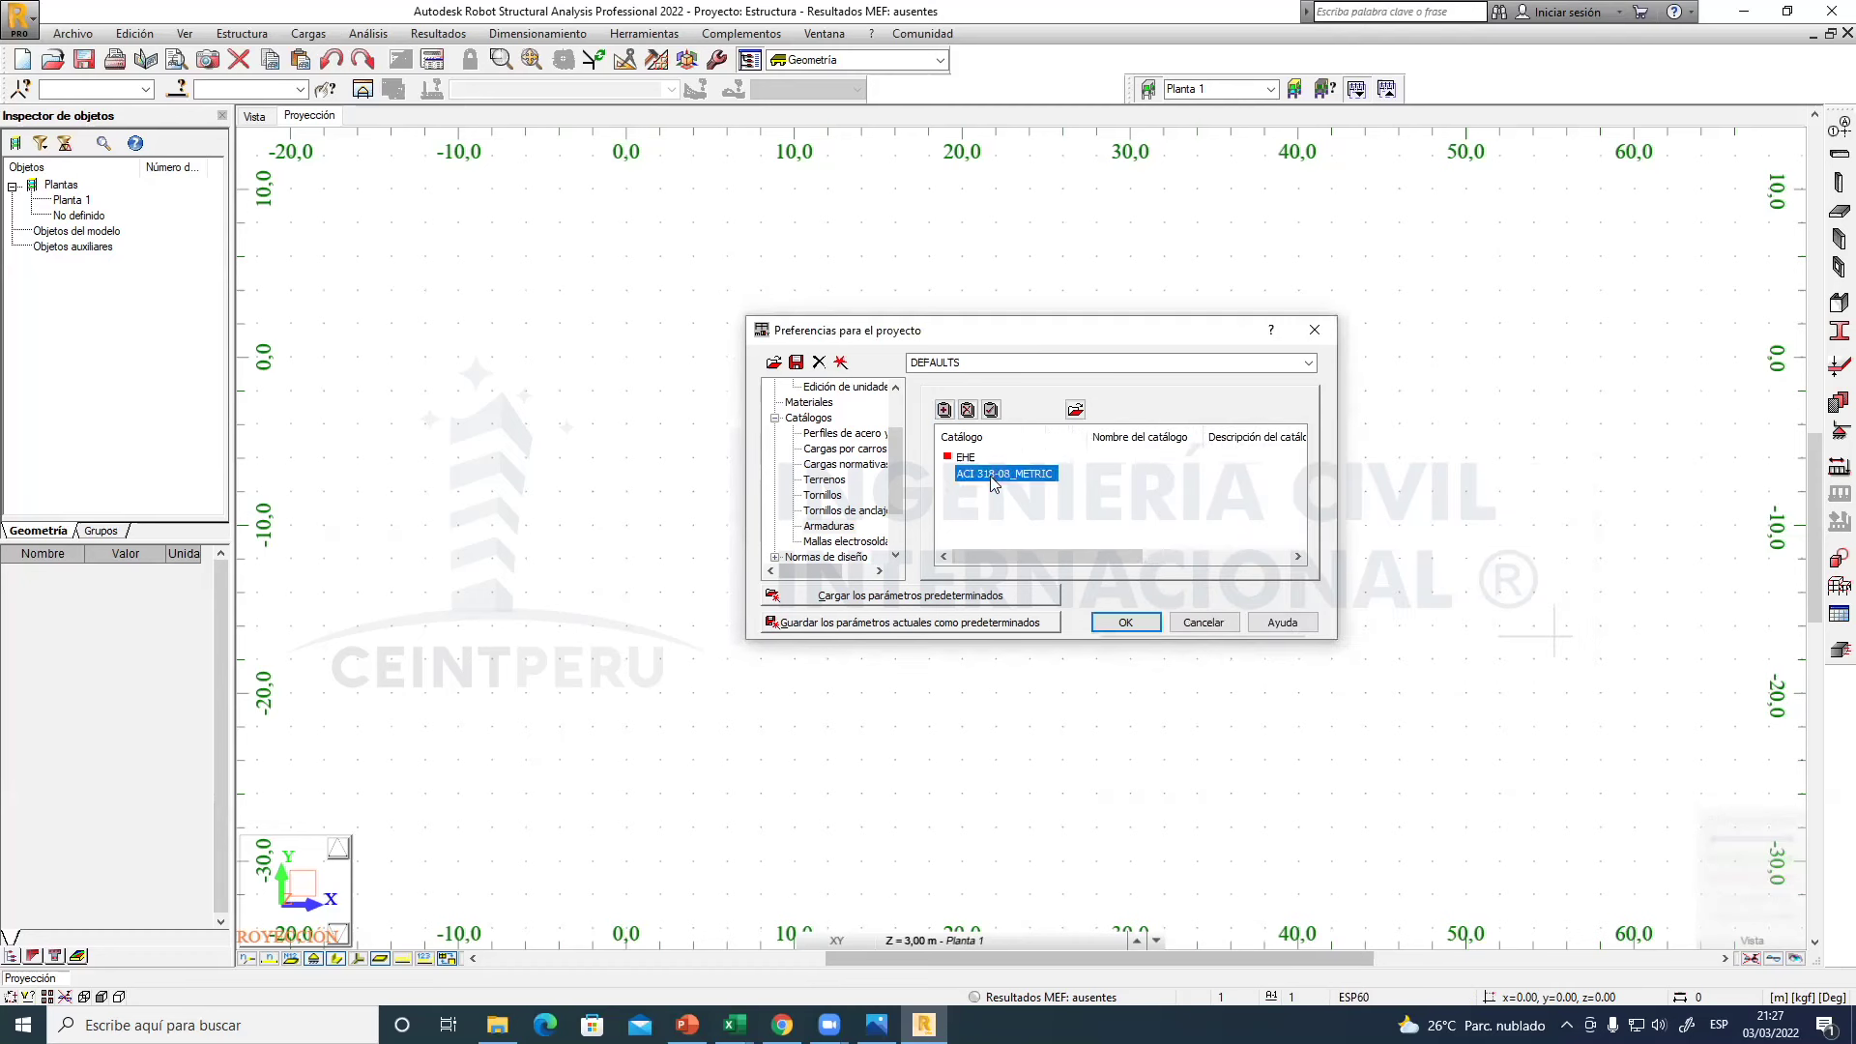
{"action": "left_click", "coordinate": [1076, 410]}
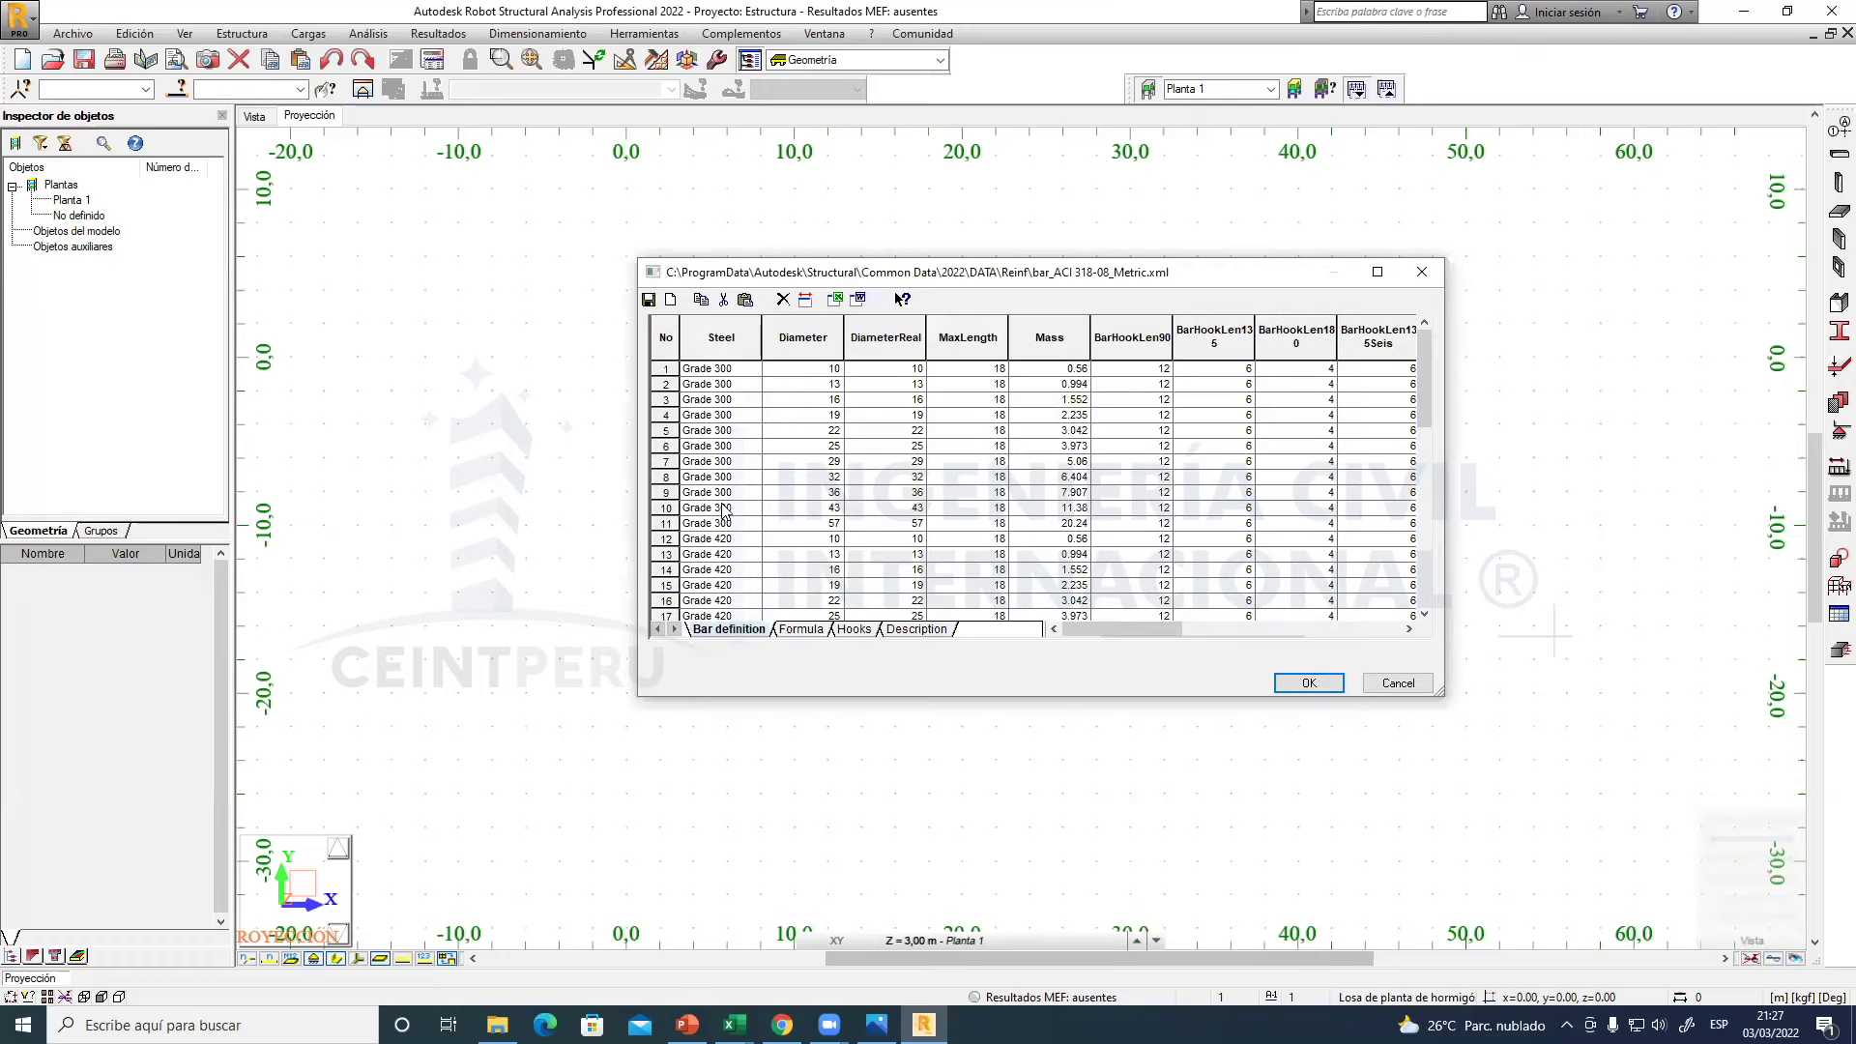
{"action": "scroll", "coordinate": [1427, 391], "scroll_direction": "down", "scroll_amount": 1}
{"action": "scroll", "coordinate": [1427, 381], "scroll_direction": "up", "scroll_amount": 1}
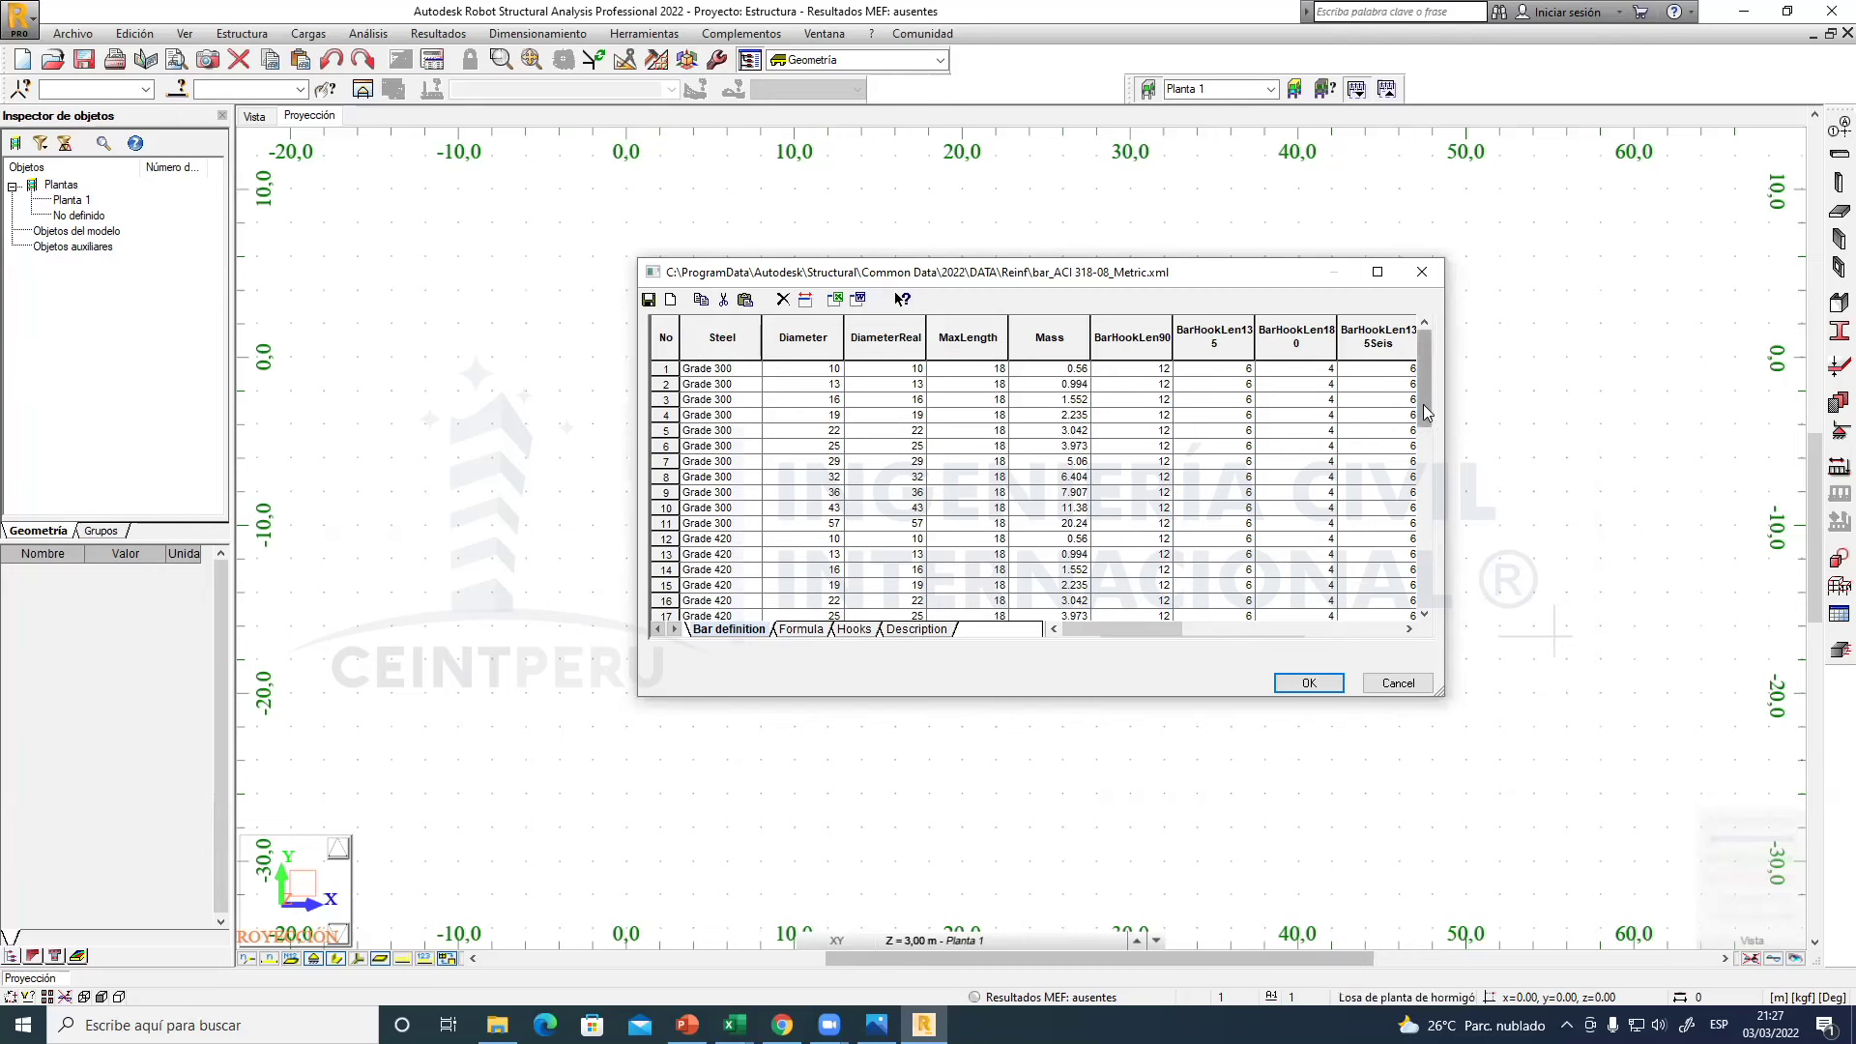
{"action": "left_click_drag", "start_coordinate": [1423, 406], "coordinate": [1425, 520]}
{"action": "left_click_drag", "start_coordinate": [739, 447], "coordinate": [740, 571]}
{"action": "left_click_drag", "start_coordinate": [1425, 490], "coordinate": [1419, 585]}
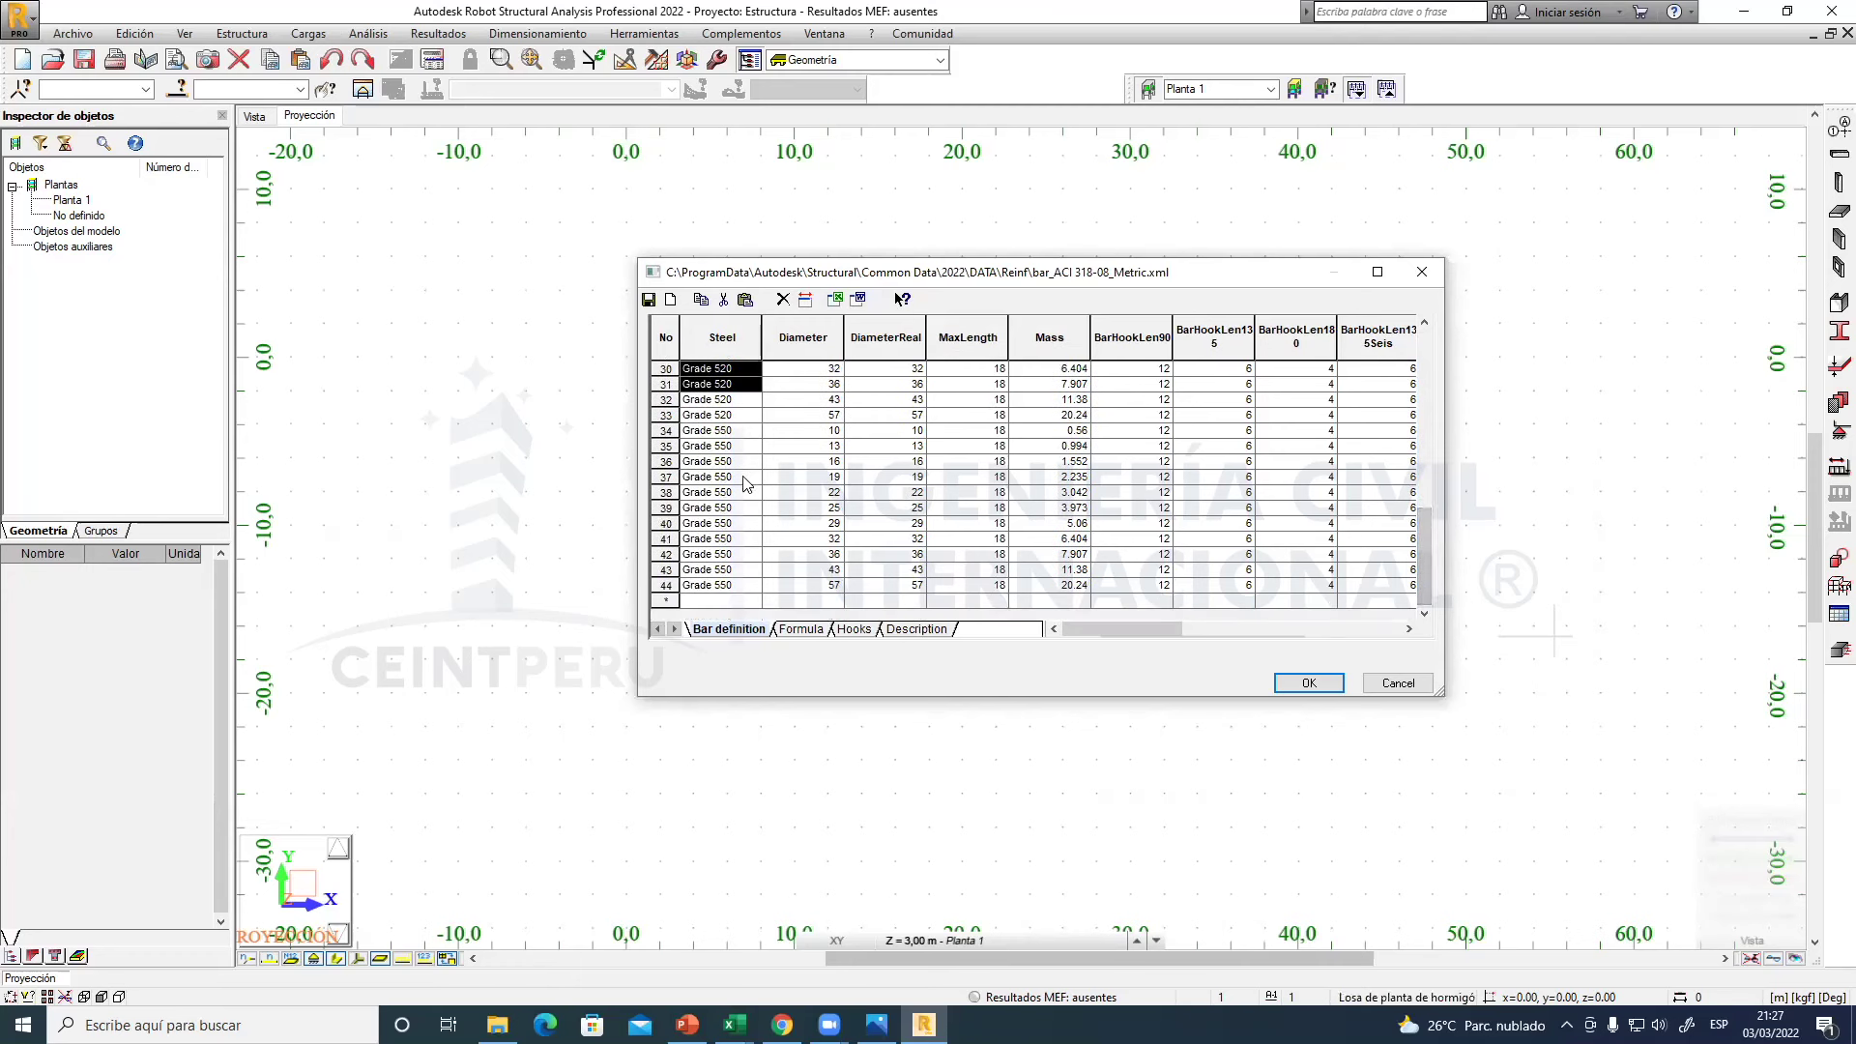
{"action": "left_click_drag", "start_coordinate": [740, 466], "coordinate": [739, 584]}
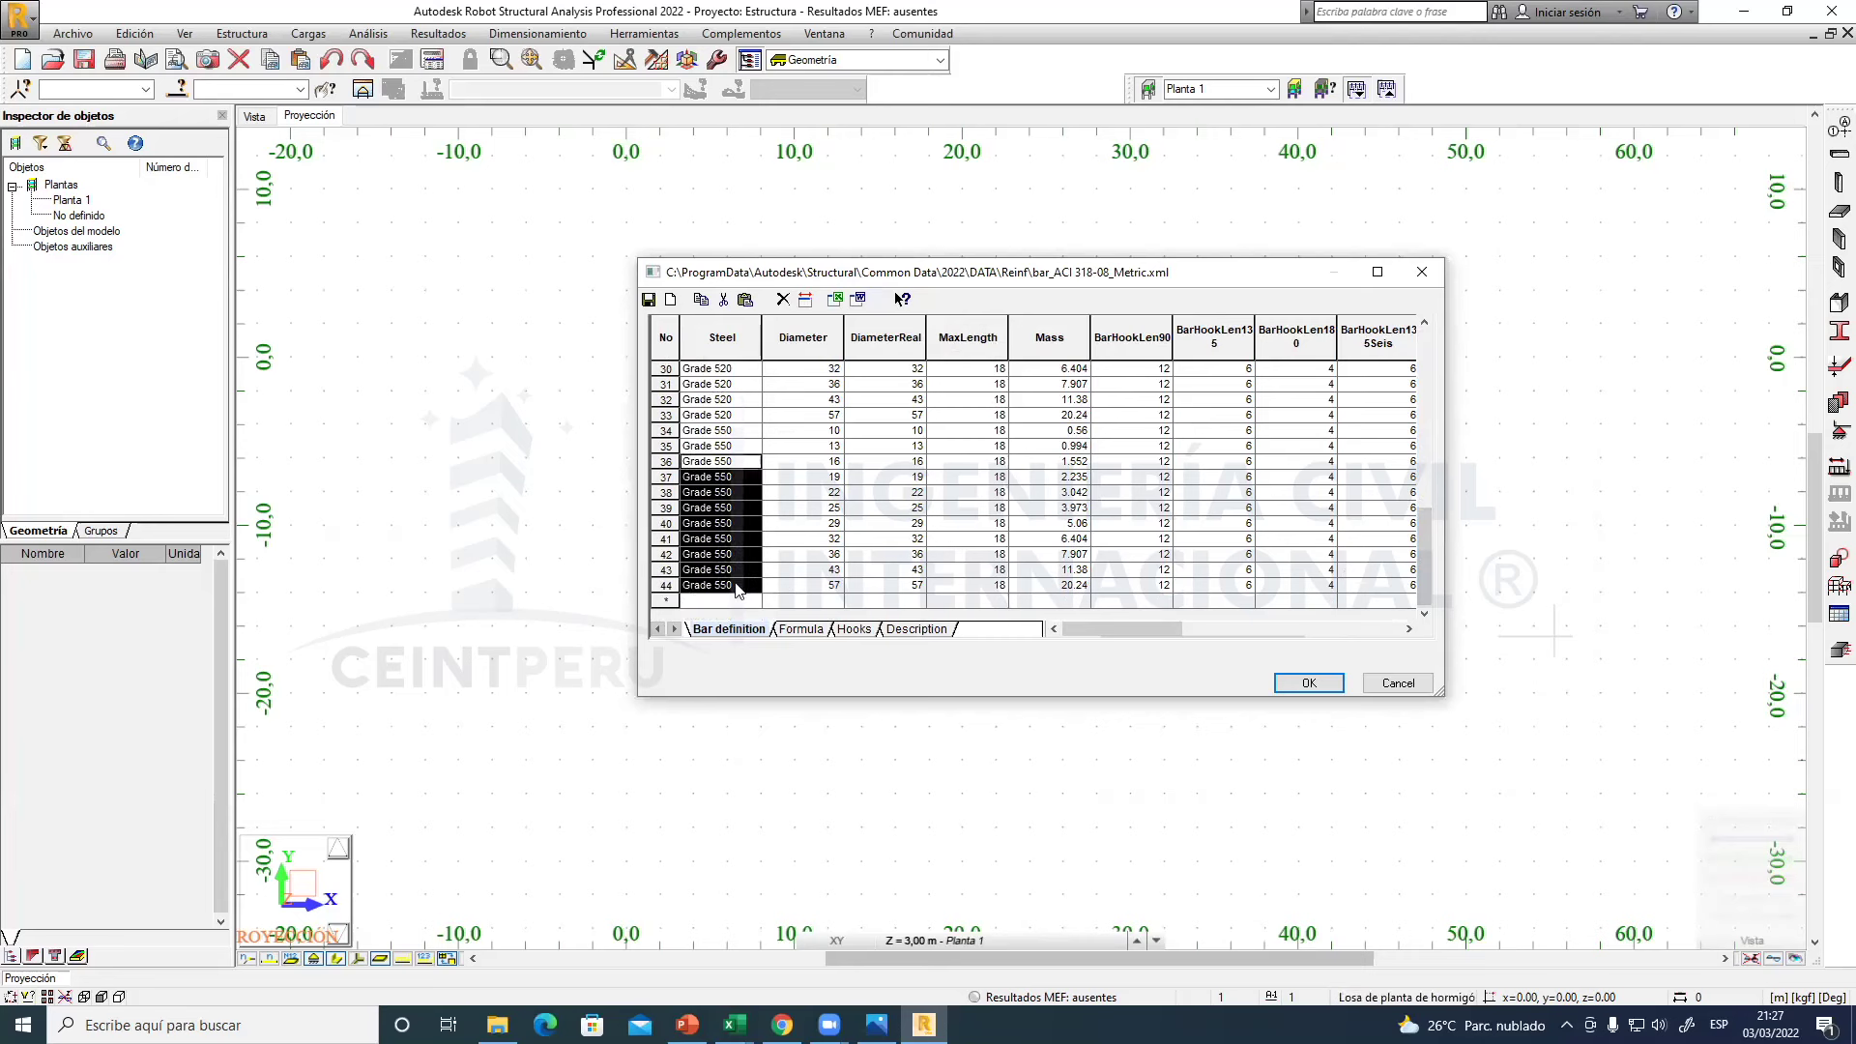
{"action": "left_click_drag", "start_coordinate": [1425, 557], "coordinate": [1429, 375]}
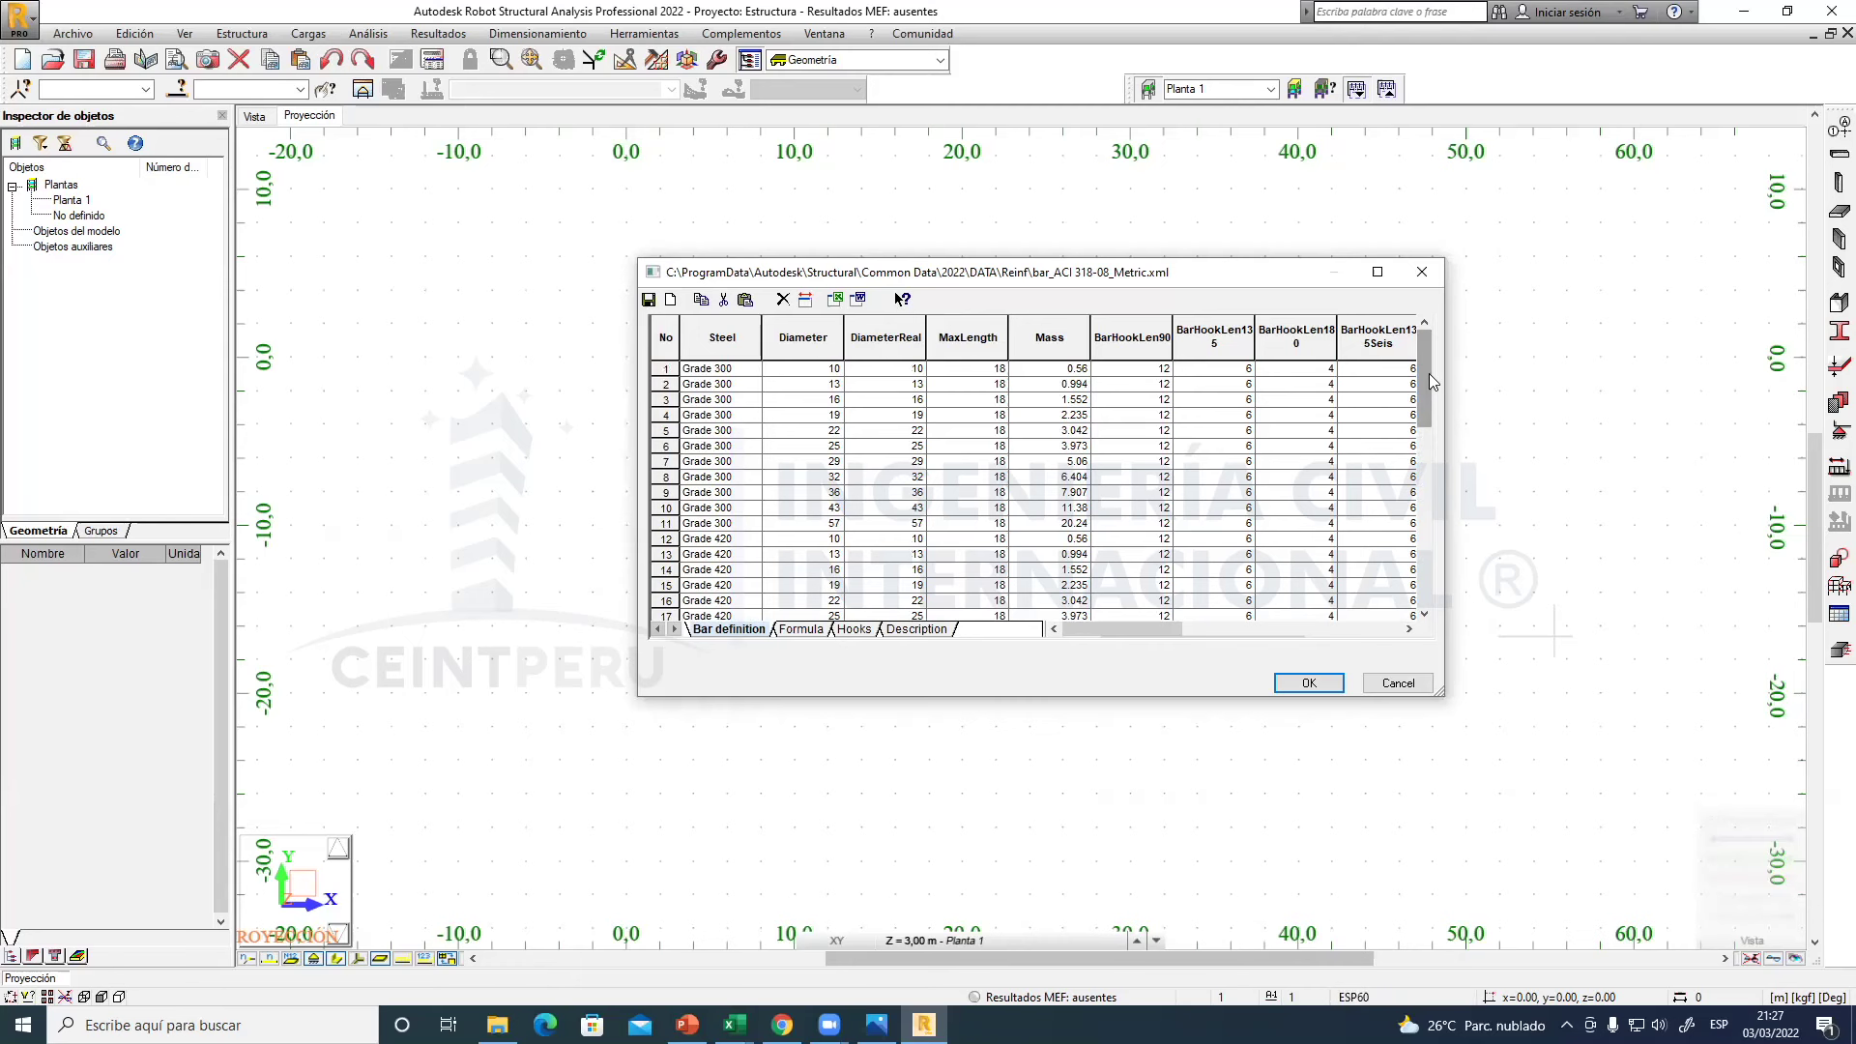
- Review the Grade 300 bar diameters in the ACI 318-08_METRIC table, and close it without saving changes
{"action": "left_click", "coordinate": [823, 372]}
{"action": "left_click_drag", "start_coordinate": [827, 384], "coordinate": [837, 516]}
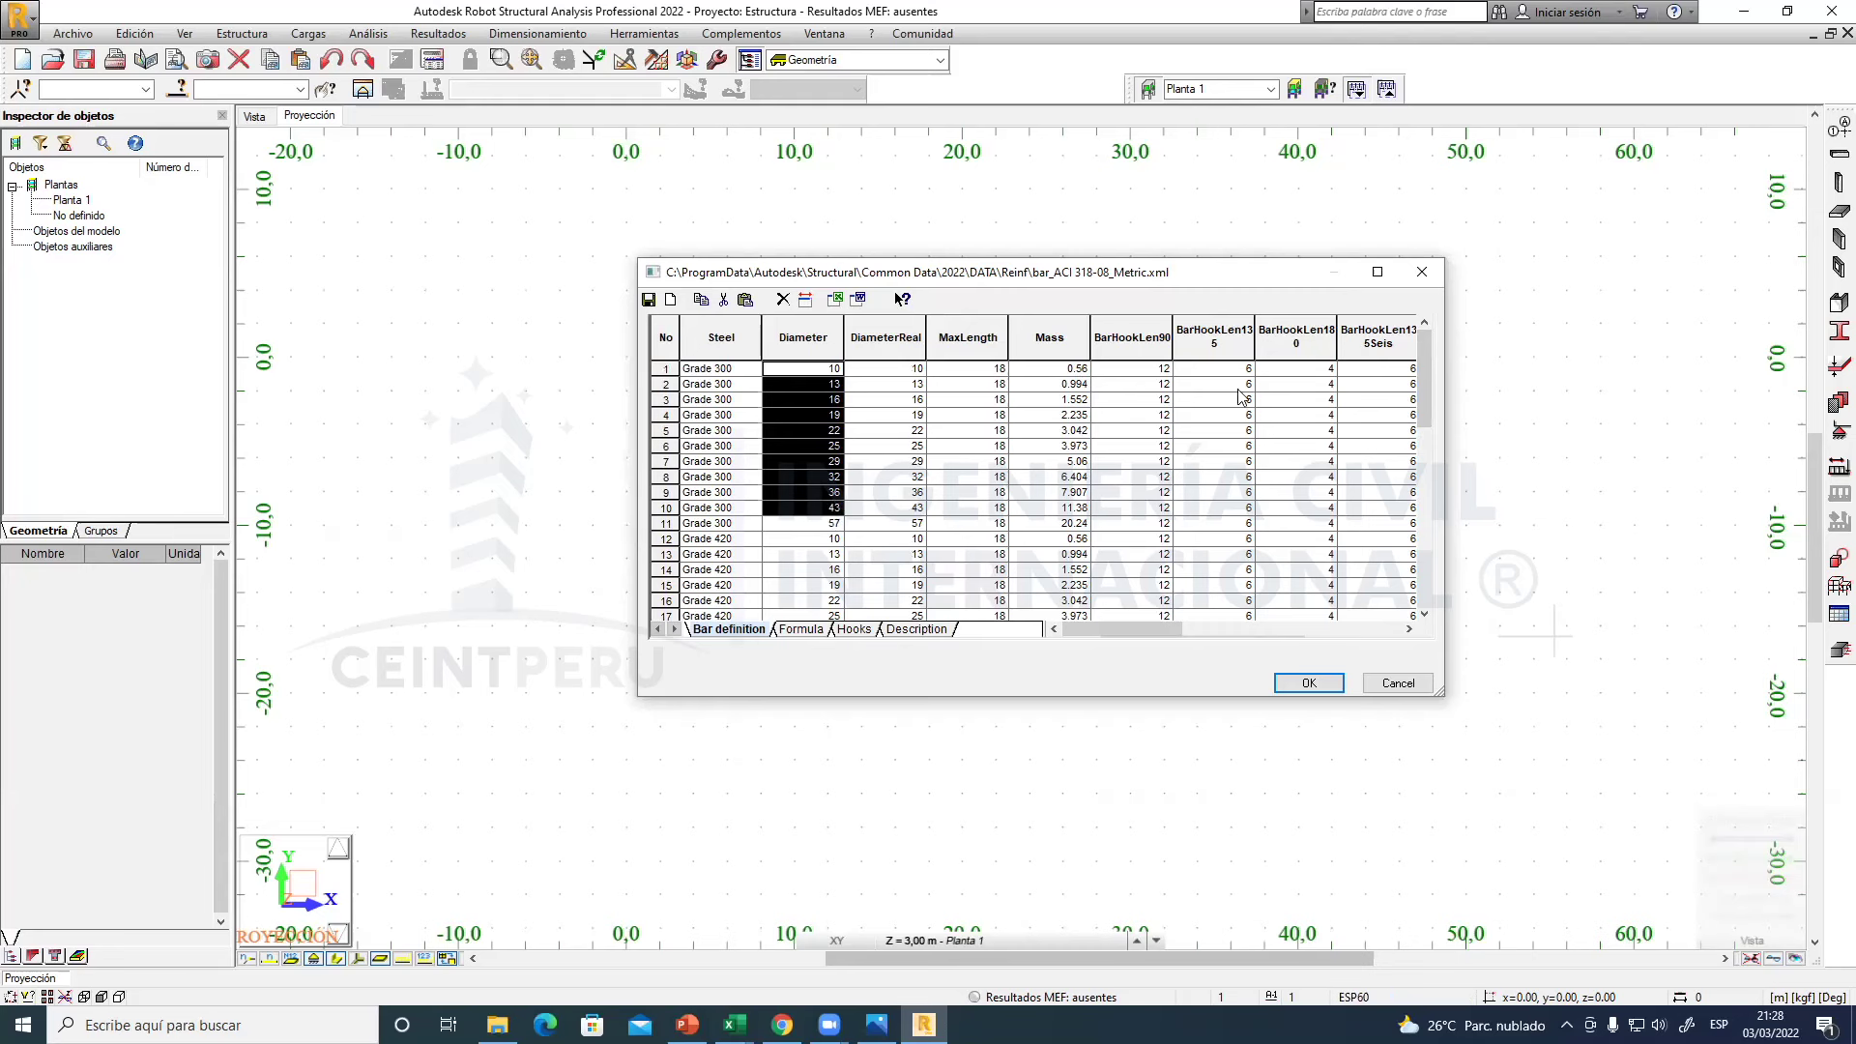
{"action": "left_click", "coordinate": [1396, 683]}
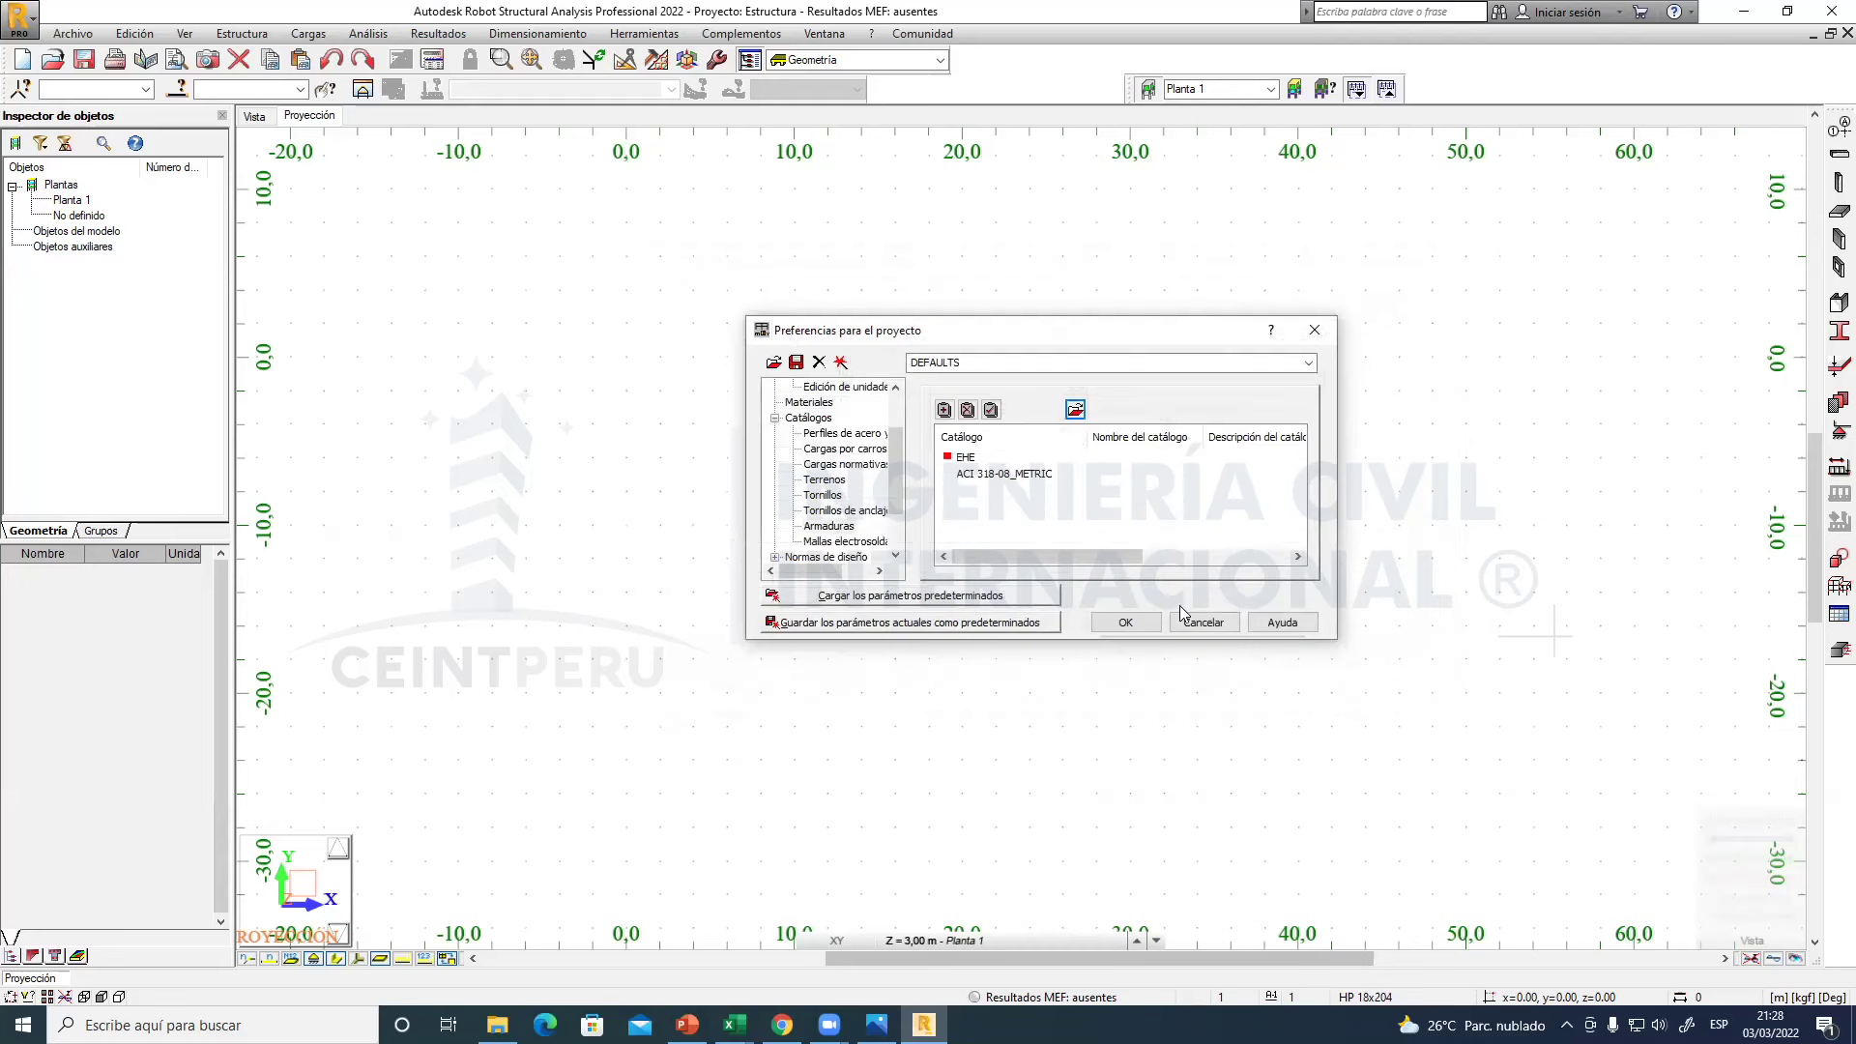
- Open the EHE bar table, review the diameters of the B 400 S bars for comparison, and close the table
{"action": "left_click", "coordinate": [966, 457]}
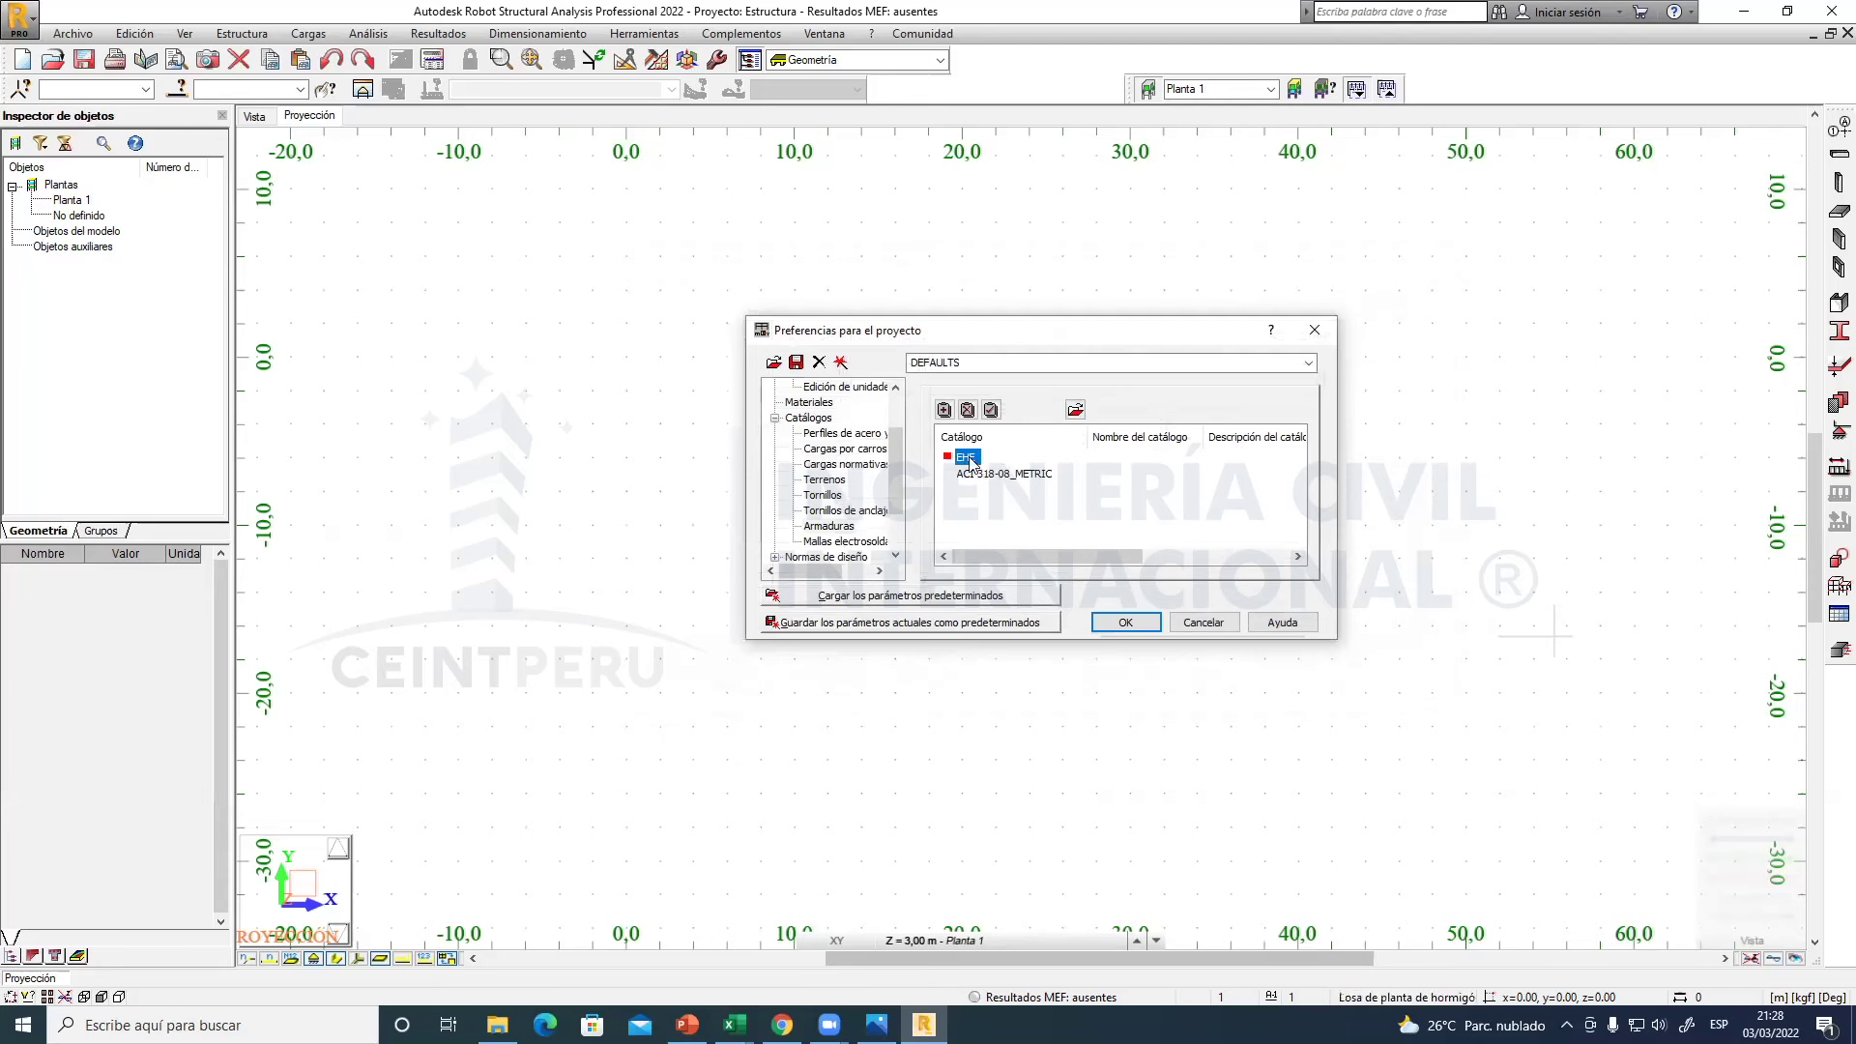
{"action": "left_click", "coordinate": [1075, 409]}
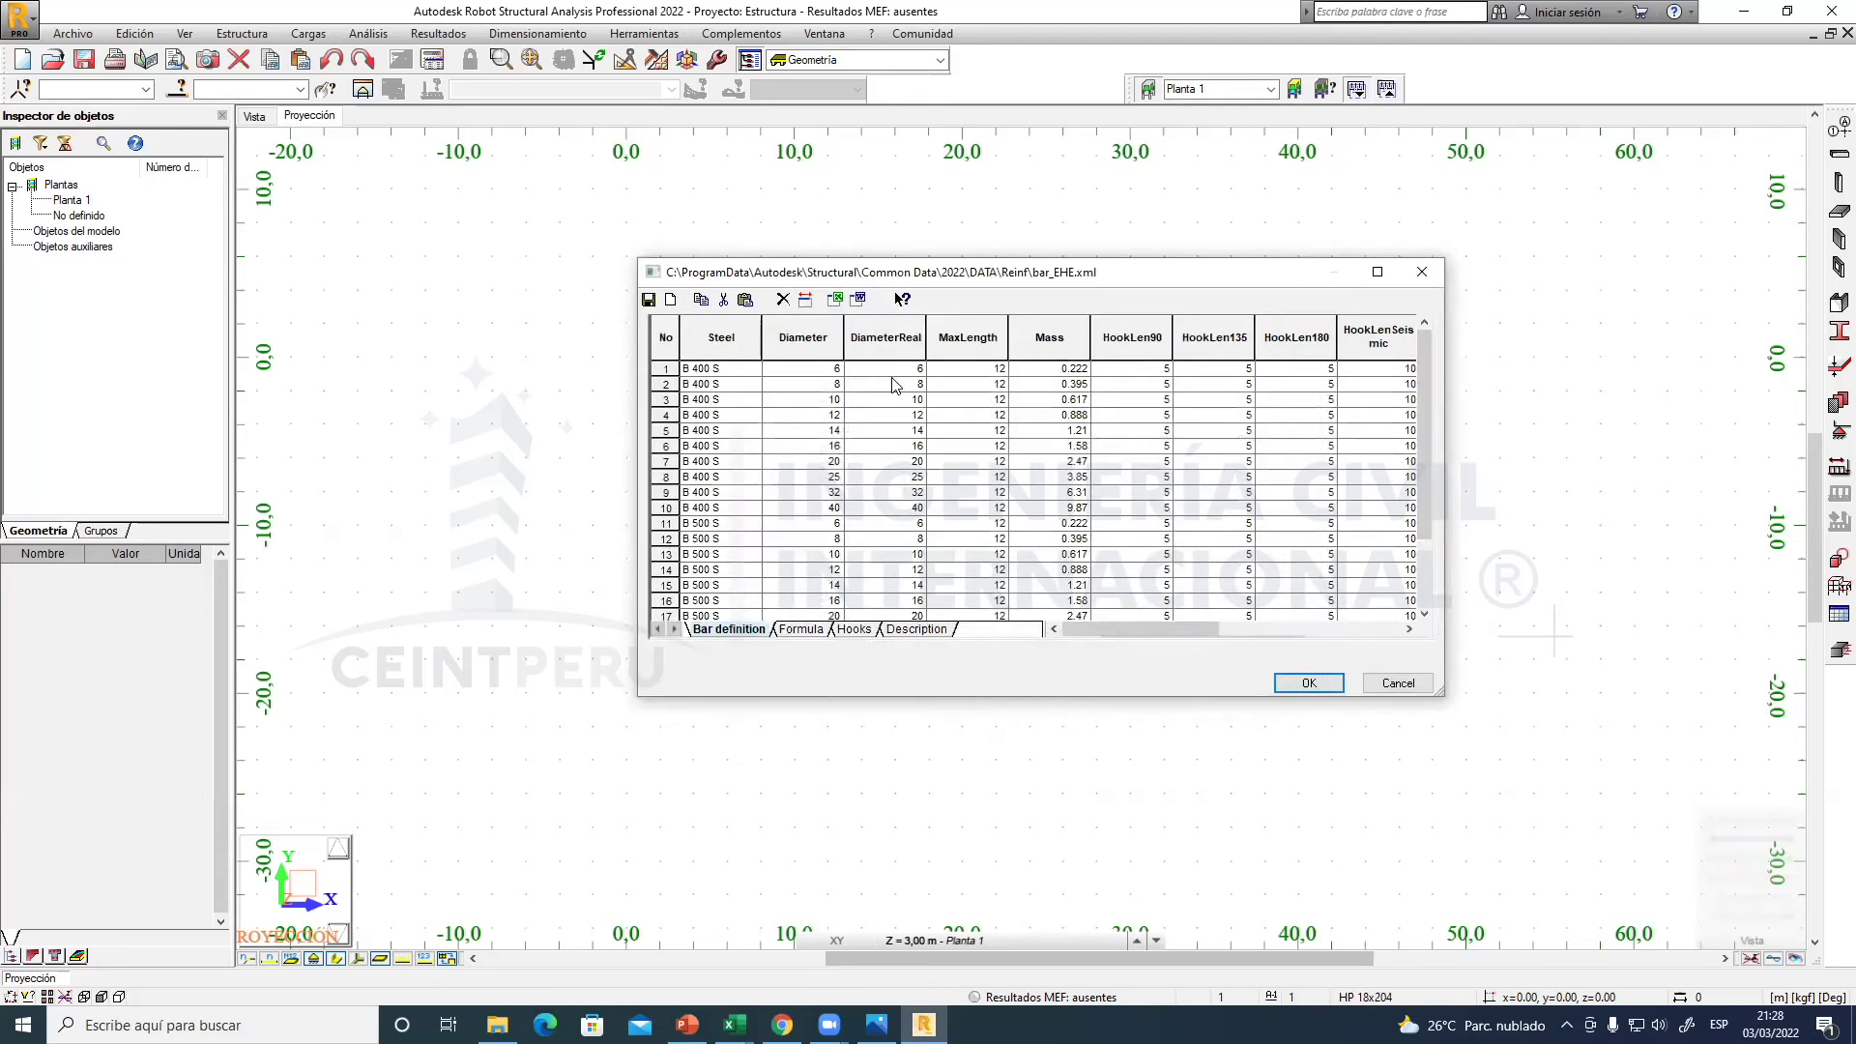
{"action": "left_click", "coordinate": [827, 372]}
{"action": "left_click", "coordinate": [828, 384]}
{"action": "left_click_drag", "start_coordinate": [828, 388], "coordinate": [829, 509]}
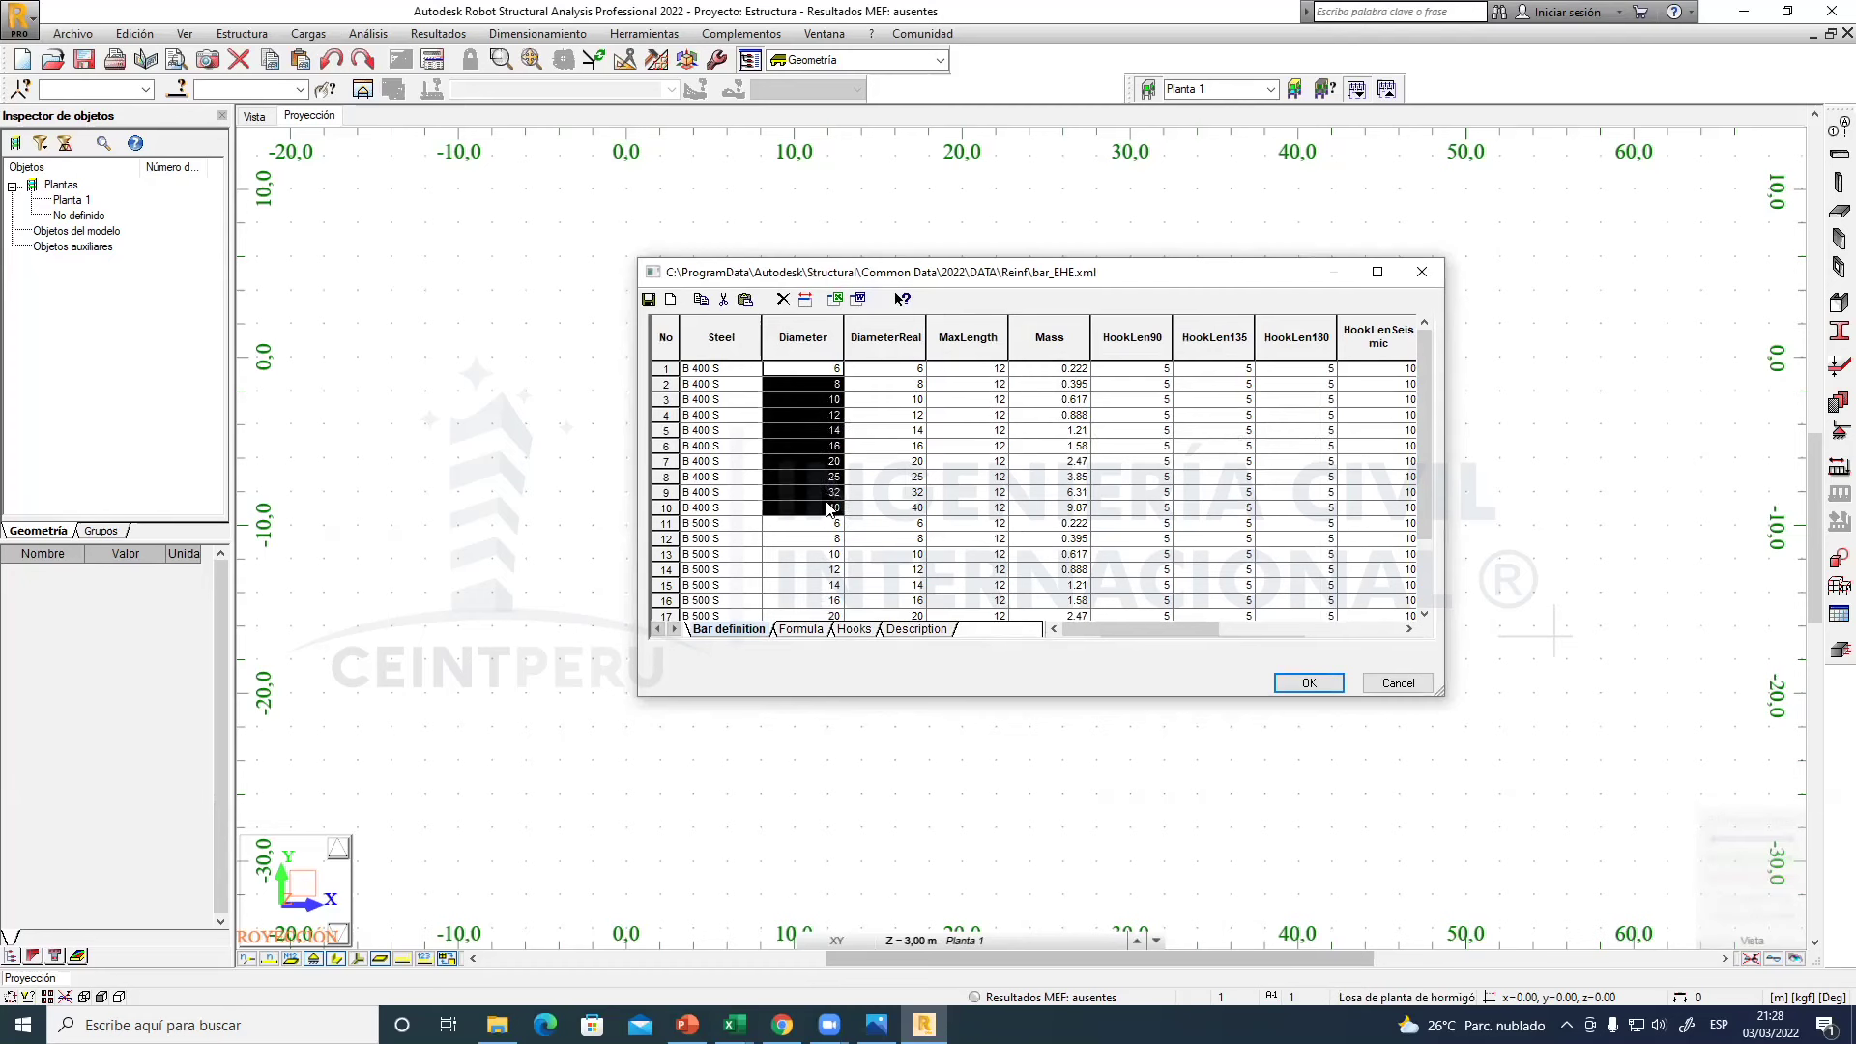
{"action": "left_click", "coordinate": [825, 447]}
{"action": "left_click", "coordinate": [821, 373]}
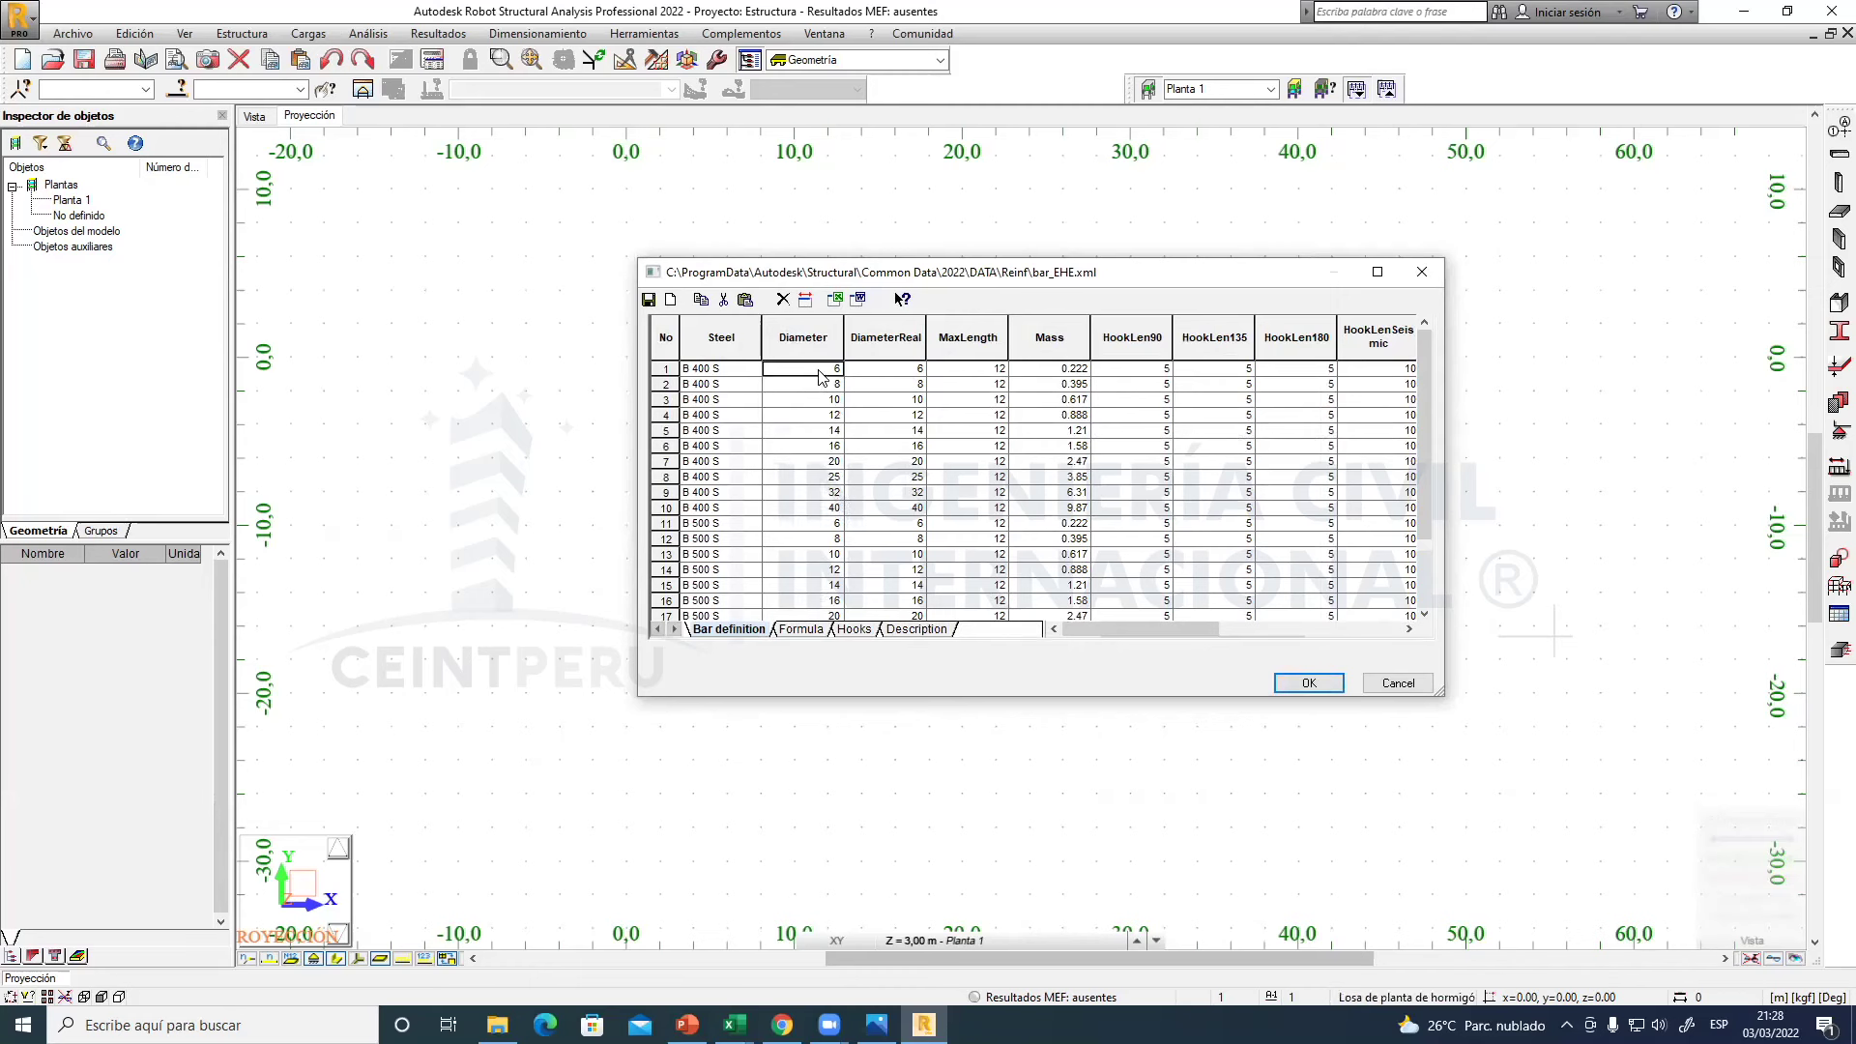
{"action": "left_click_drag", "start_coordinate": [821, 383], "coordinate": [801, 504]}
{"action": "left_click", "coordinate": [818, 382]}
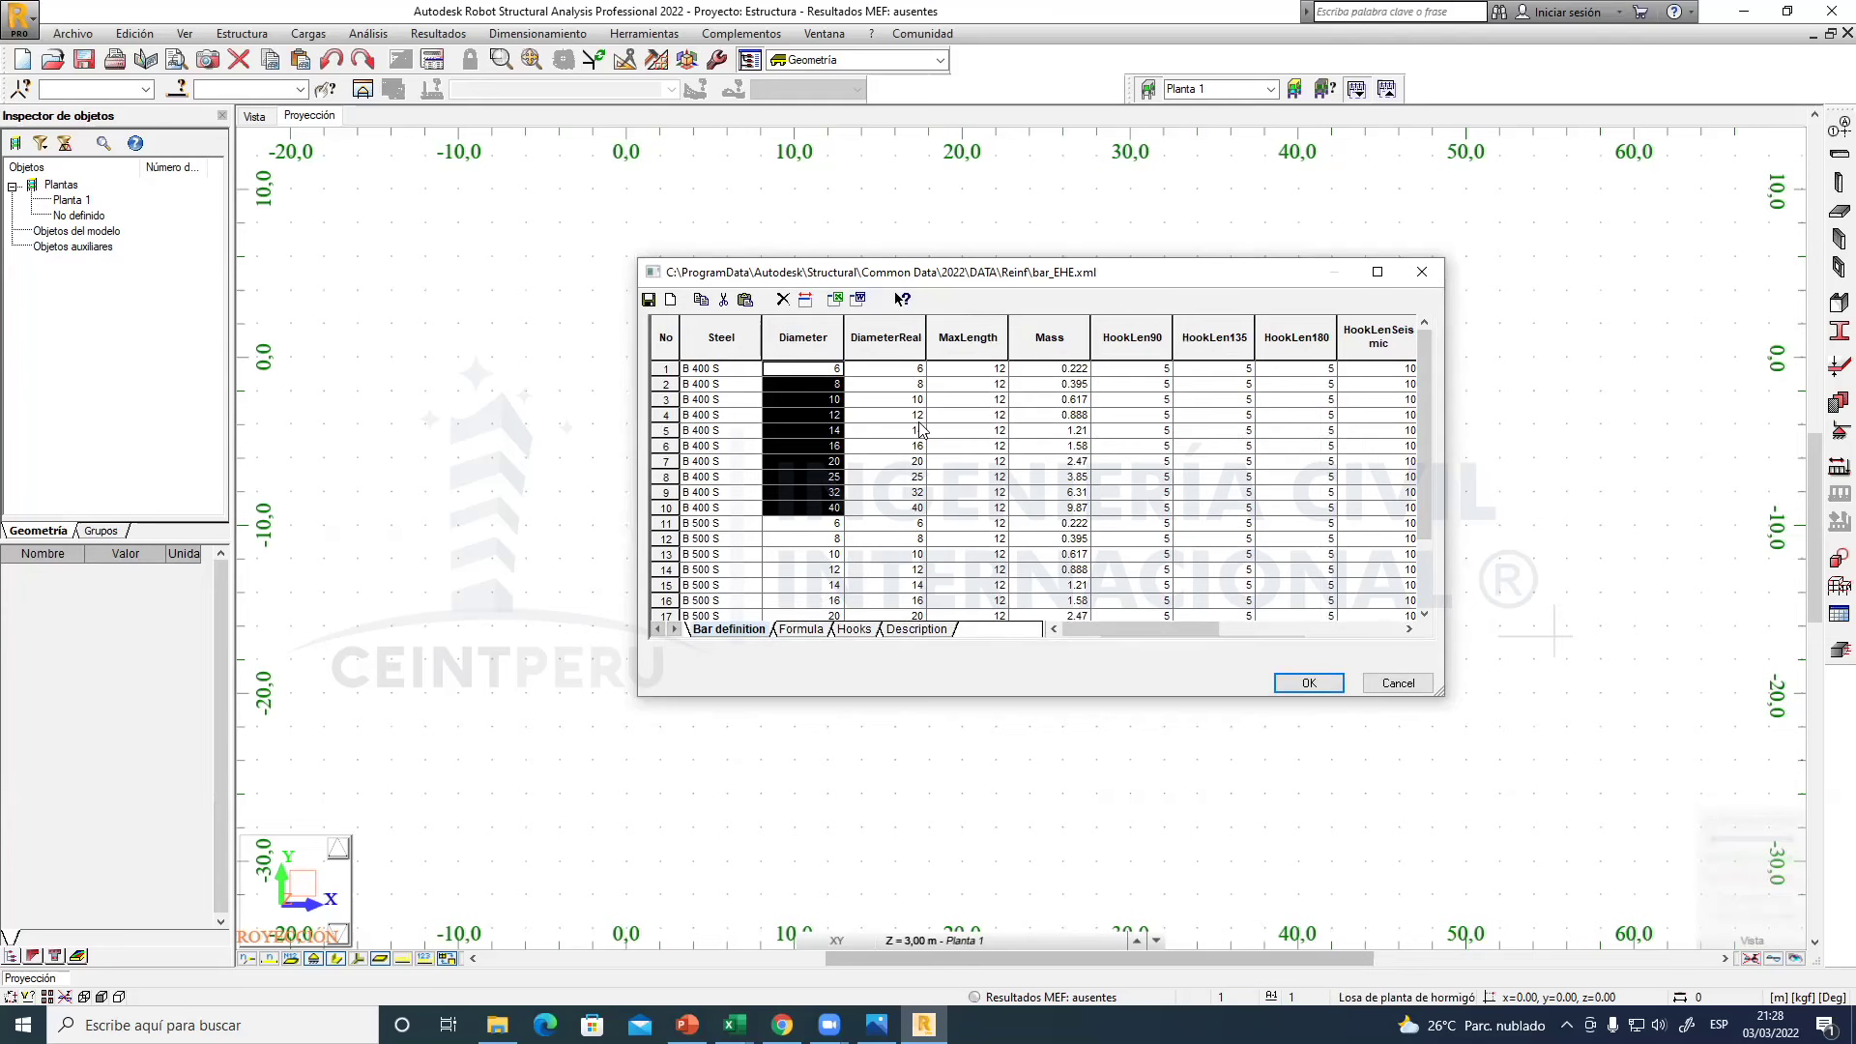
{"action": "left_click", "coordinate": [1309, 682]}
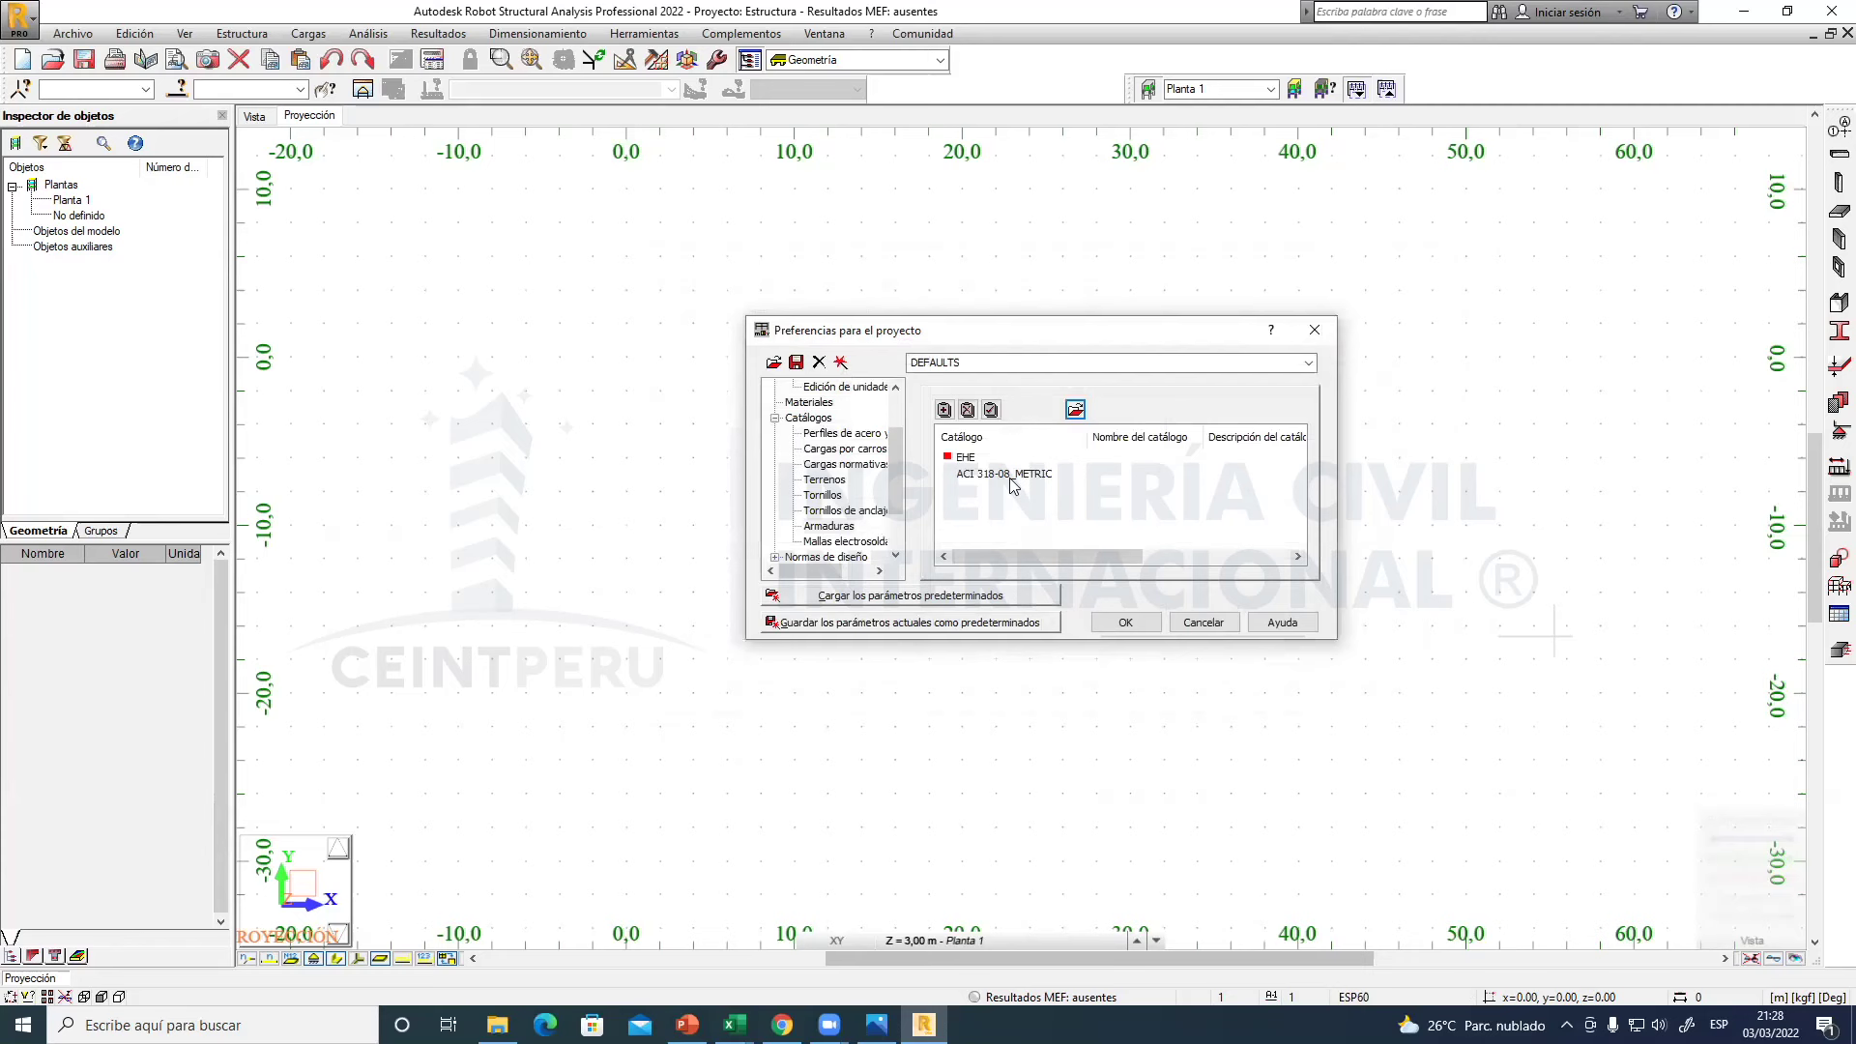
- Go from the reinforcement catalogues to the project's design codes and open the full list of available reinforced concrete codes
{"action": "left_click", "coordinate": [826, 528]}
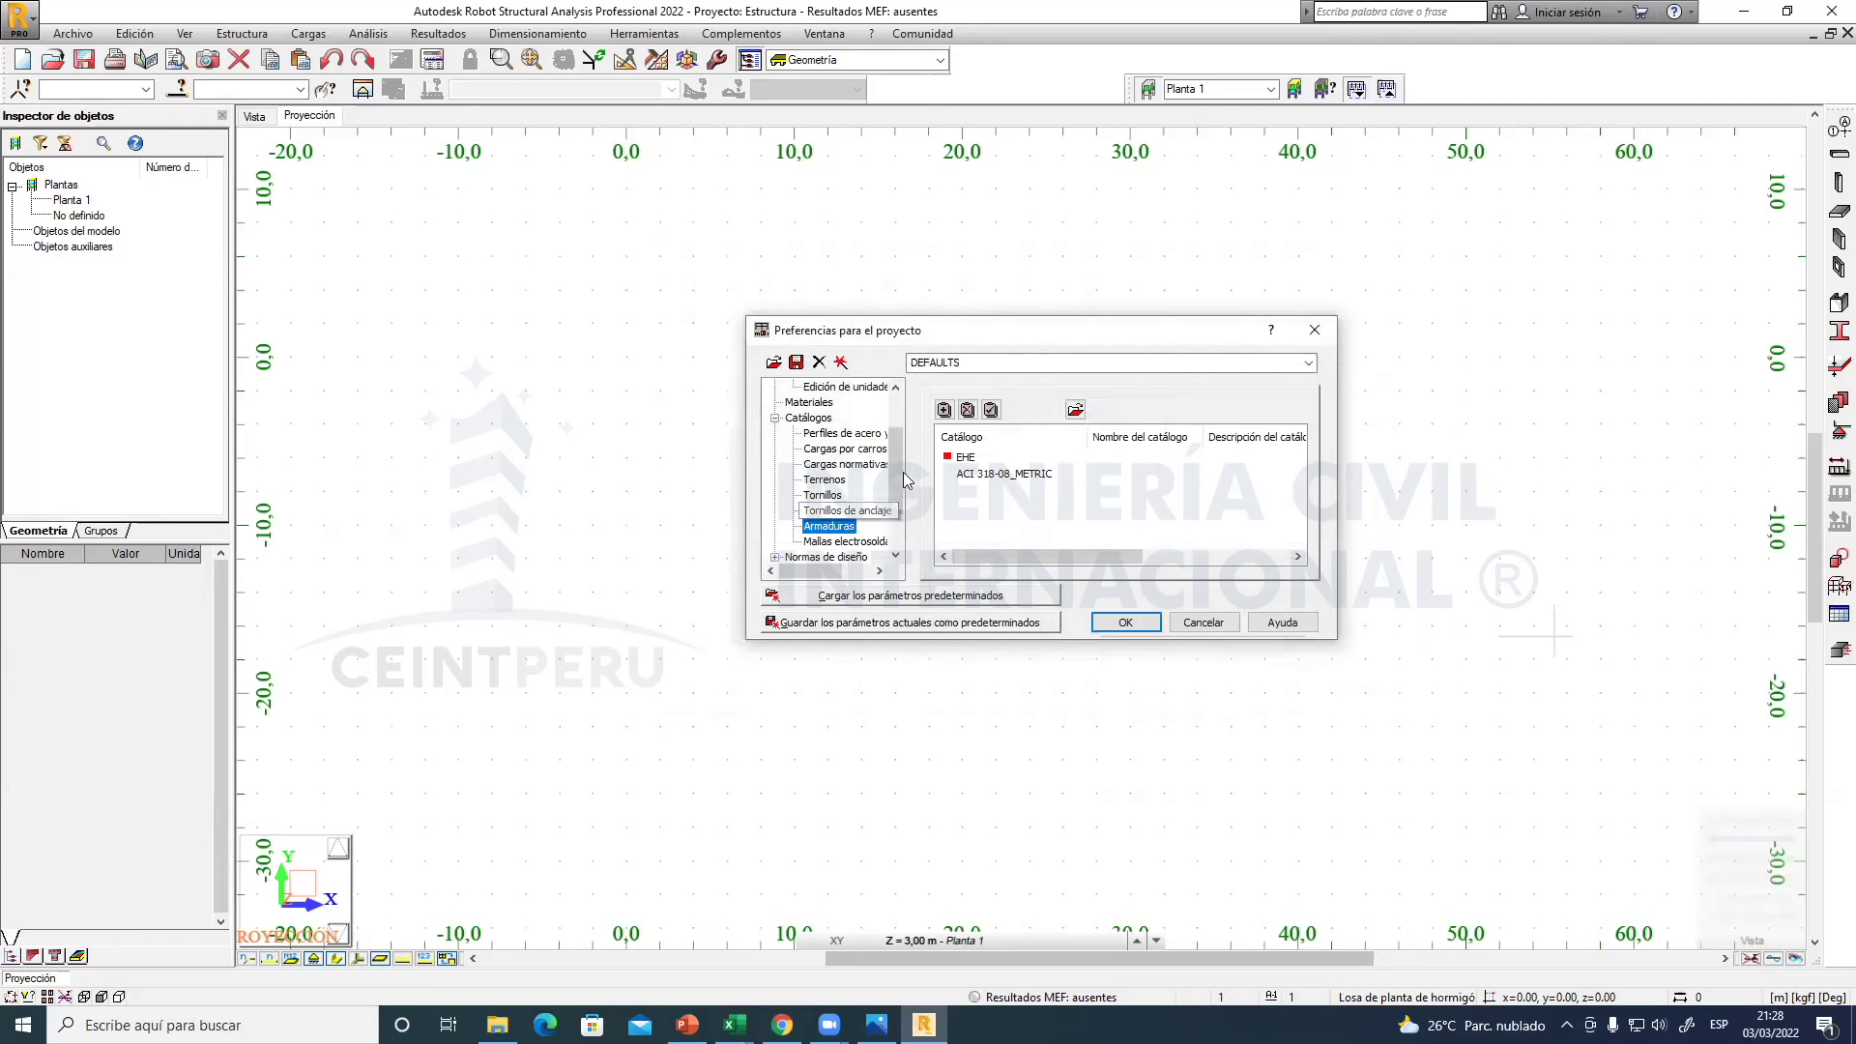
{"action": "mouse_move", "coordinate": [899, 472]}
{"action": "left_mouse_down"}
{"action": "mouse_move", "coordinate": [895, 500]}
{"action": "mouse_move", "coordinate": [899, 466]}
{"action": "mouse_move", "coordinate": [901, 483]}
{"action": "left_mouse_up"}
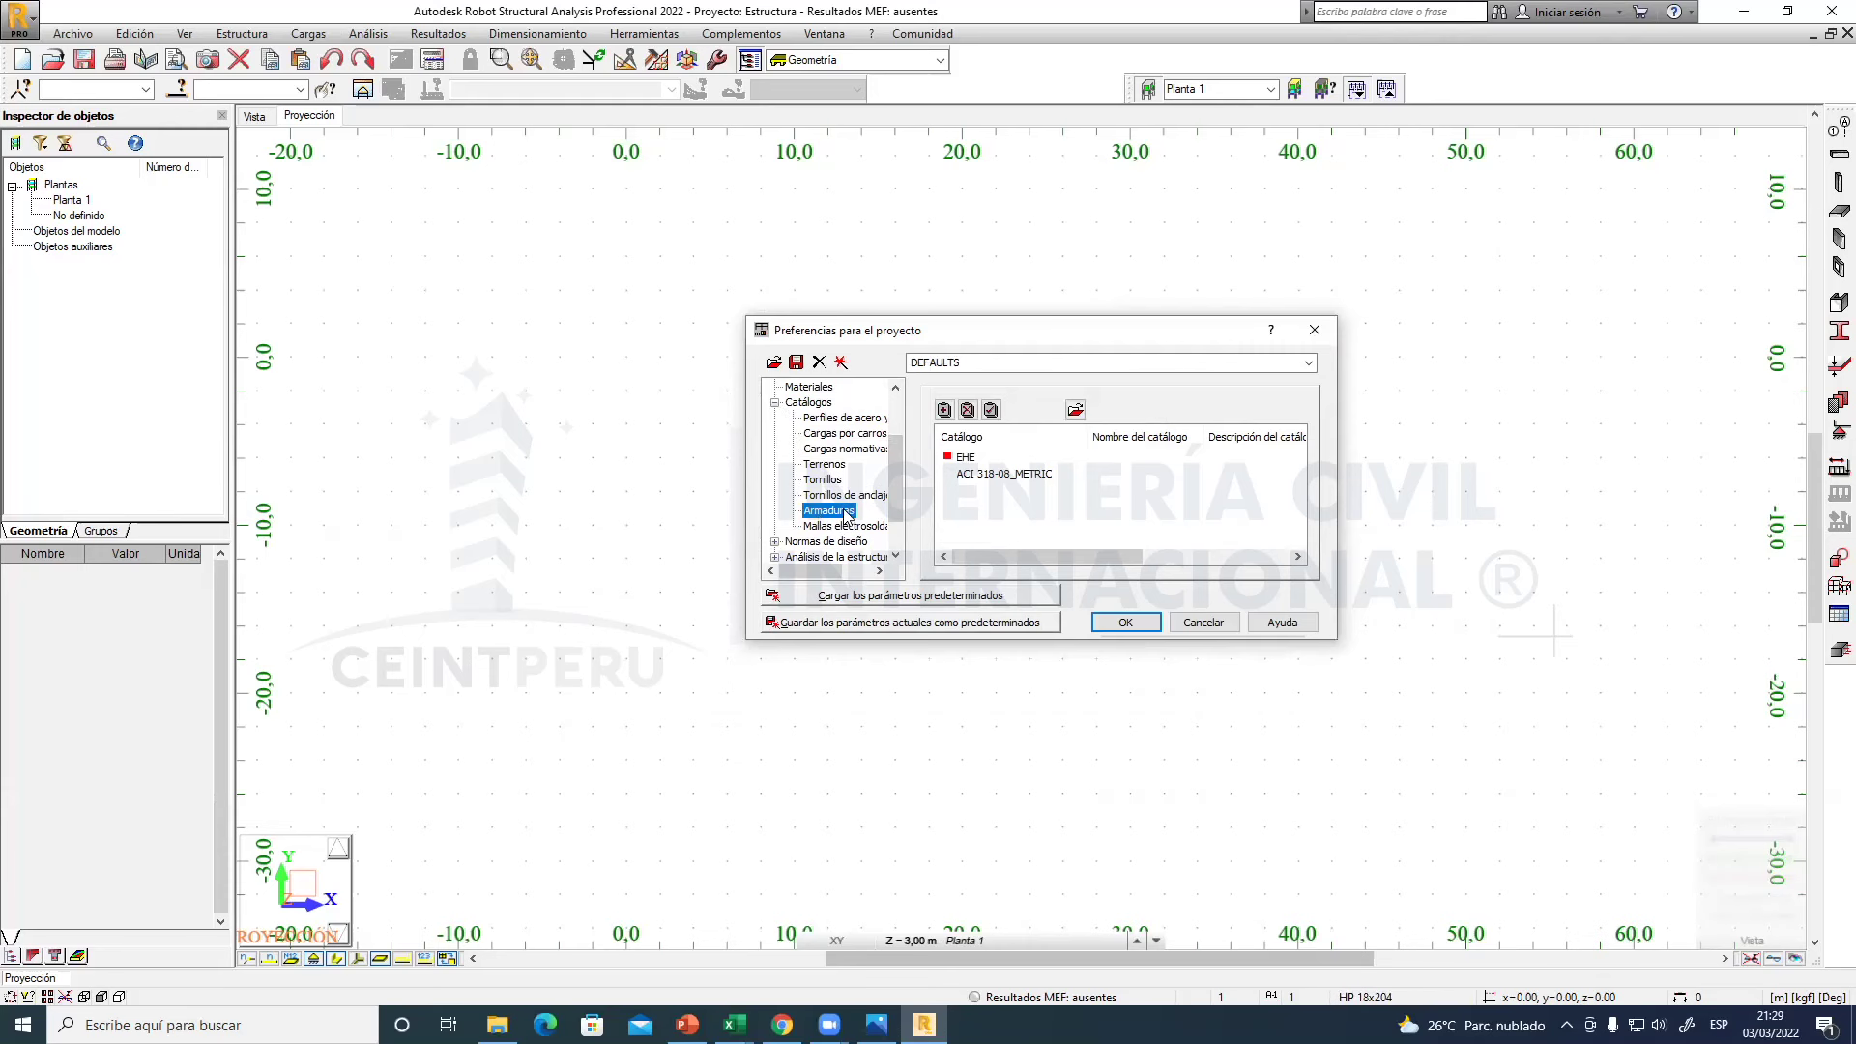
{"action": "left_click", "coordinate": [775, 404]}
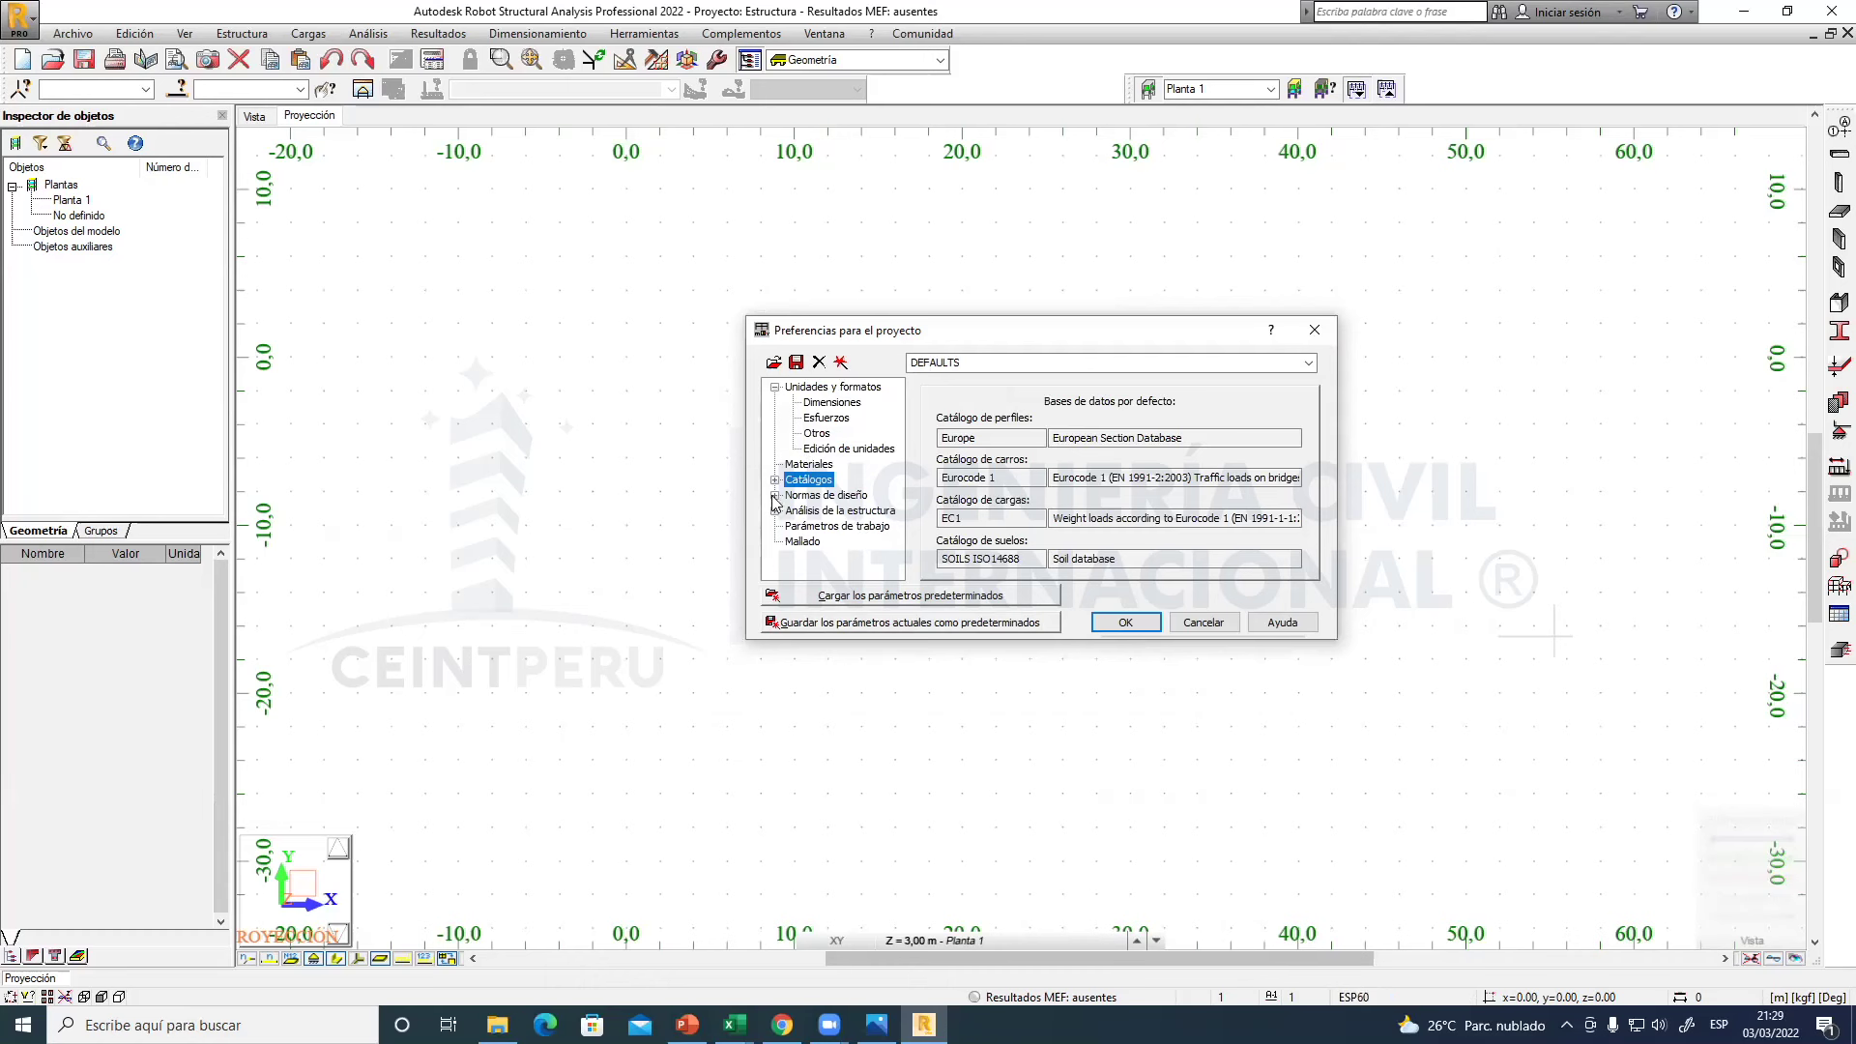
{"action": "left_click", "coordinate": [774, 496]}
{"action": "left_click", "coordinate": [829, 496]}
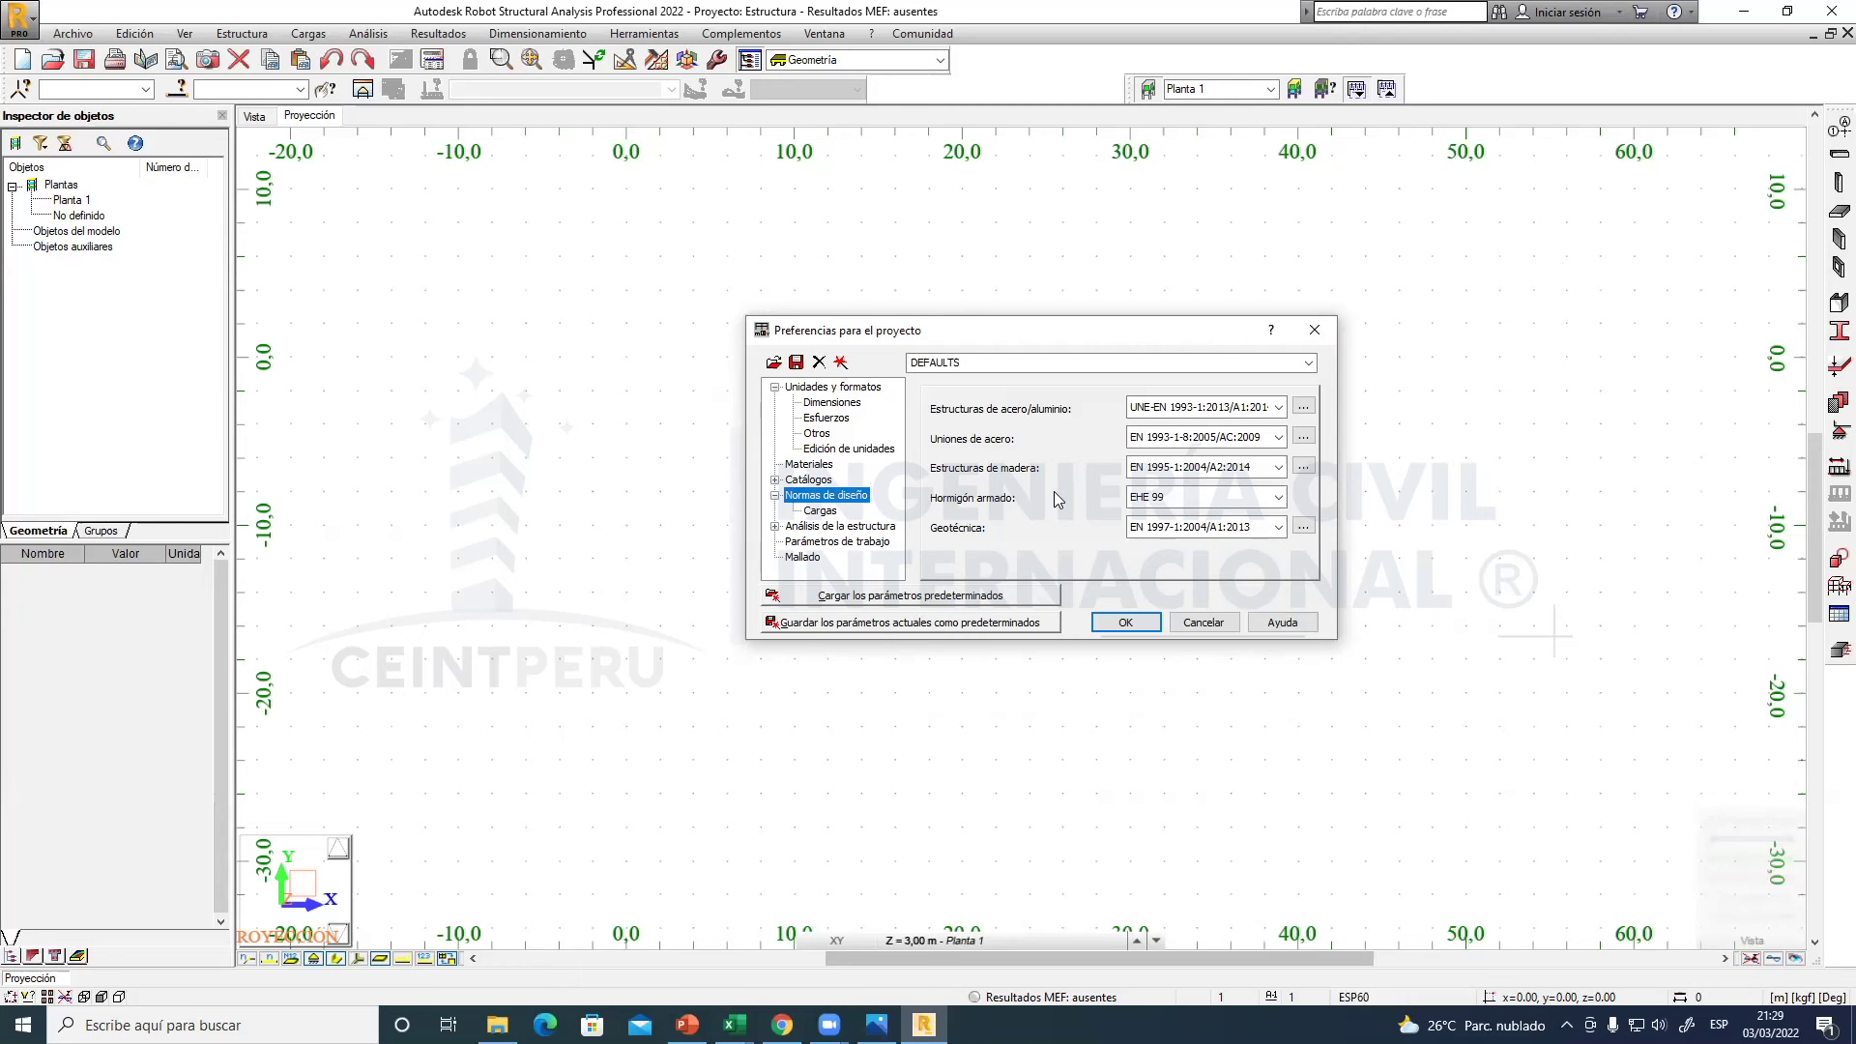
{"action": "left_click", "coordinate": [1277, 497]}
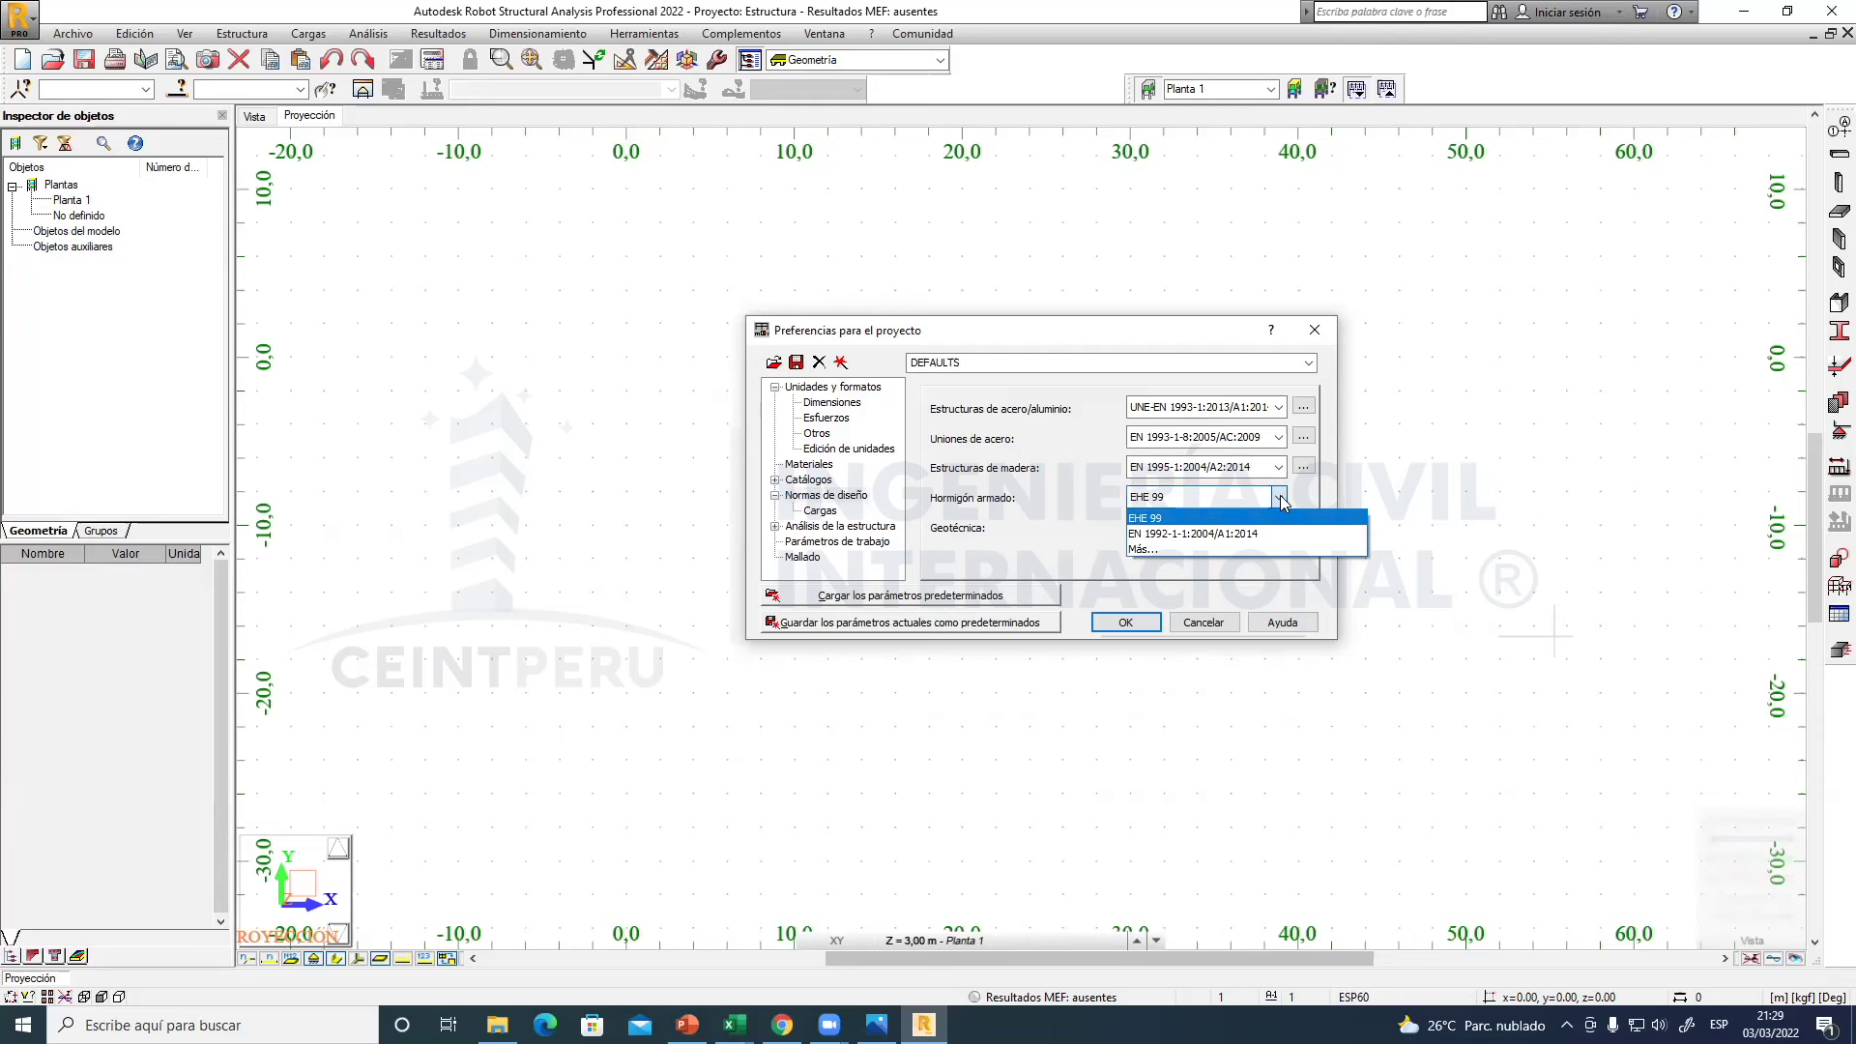
{"action": "left_click", "coordinate": [1142, 548]}
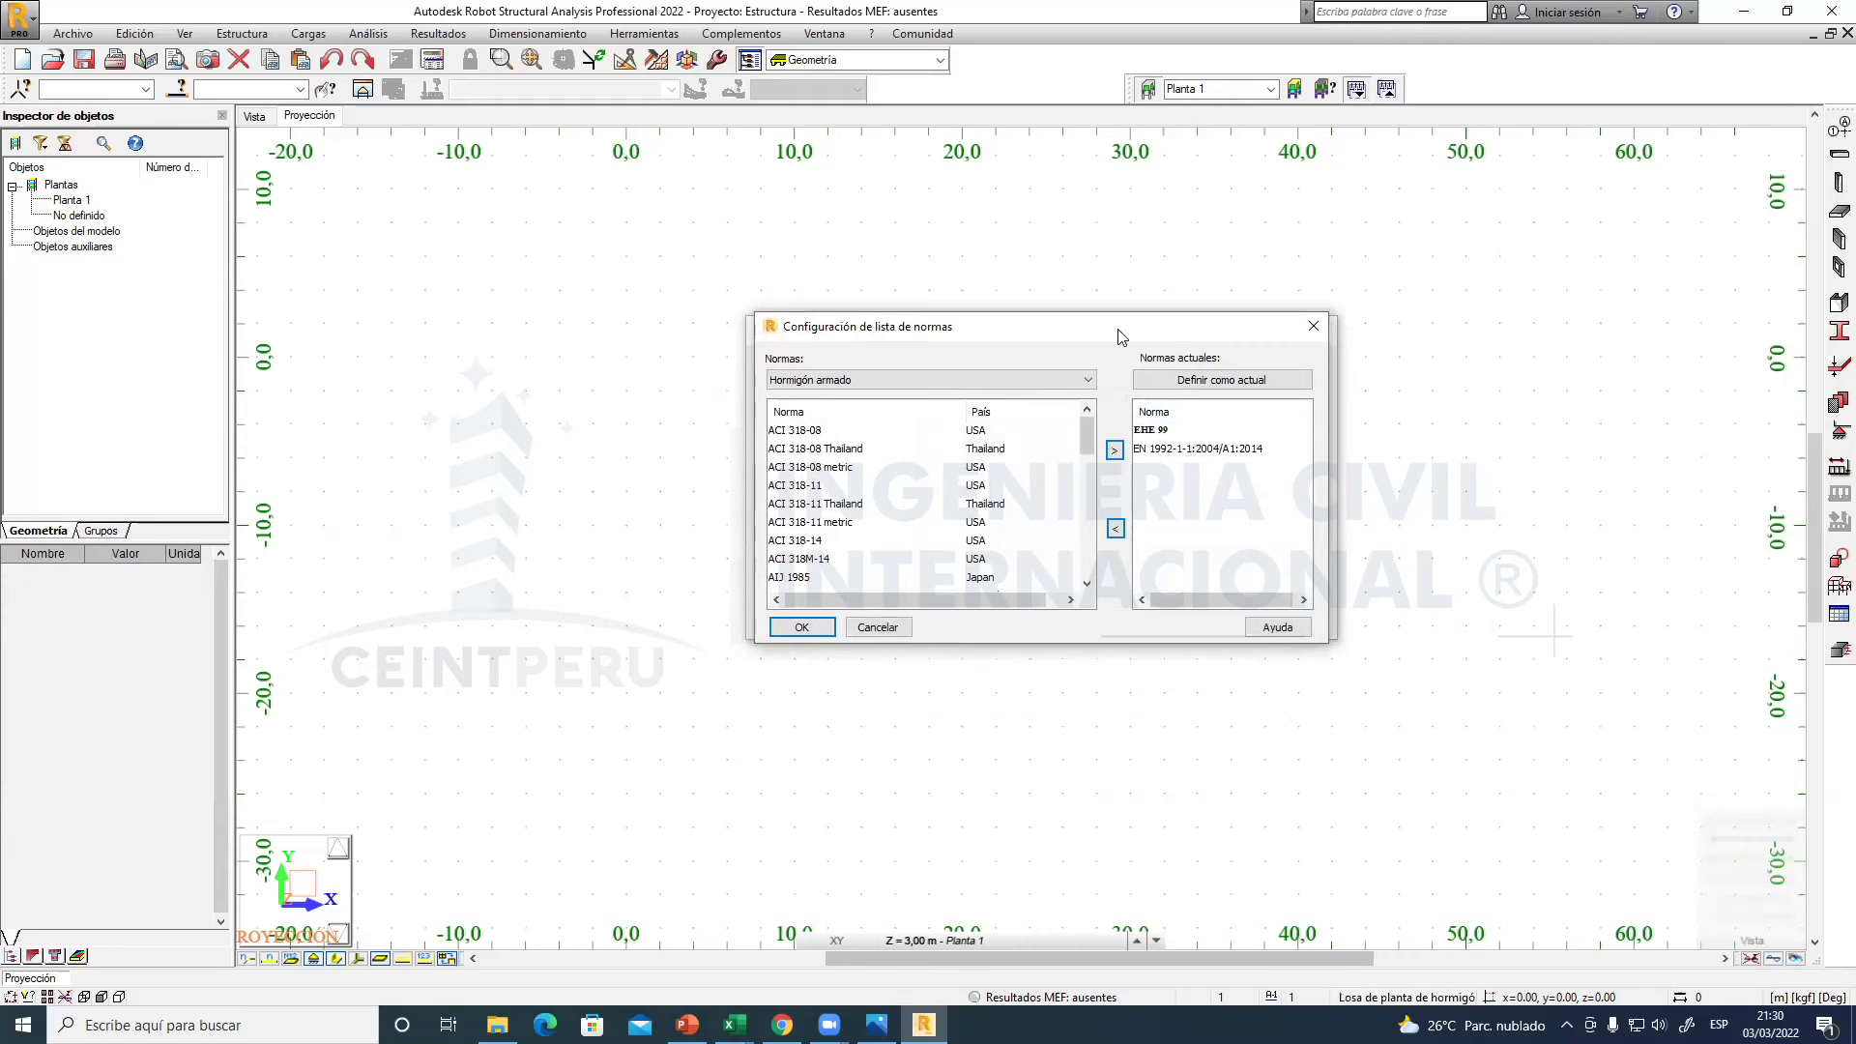
- Browse the reinforced concrete codes, add ACI 318M-14 to the current codes, and remove it from that list again
{"action": "left_click_drag", "start_coordinate": [1129, 328], "coordinate": [1368, 231]}
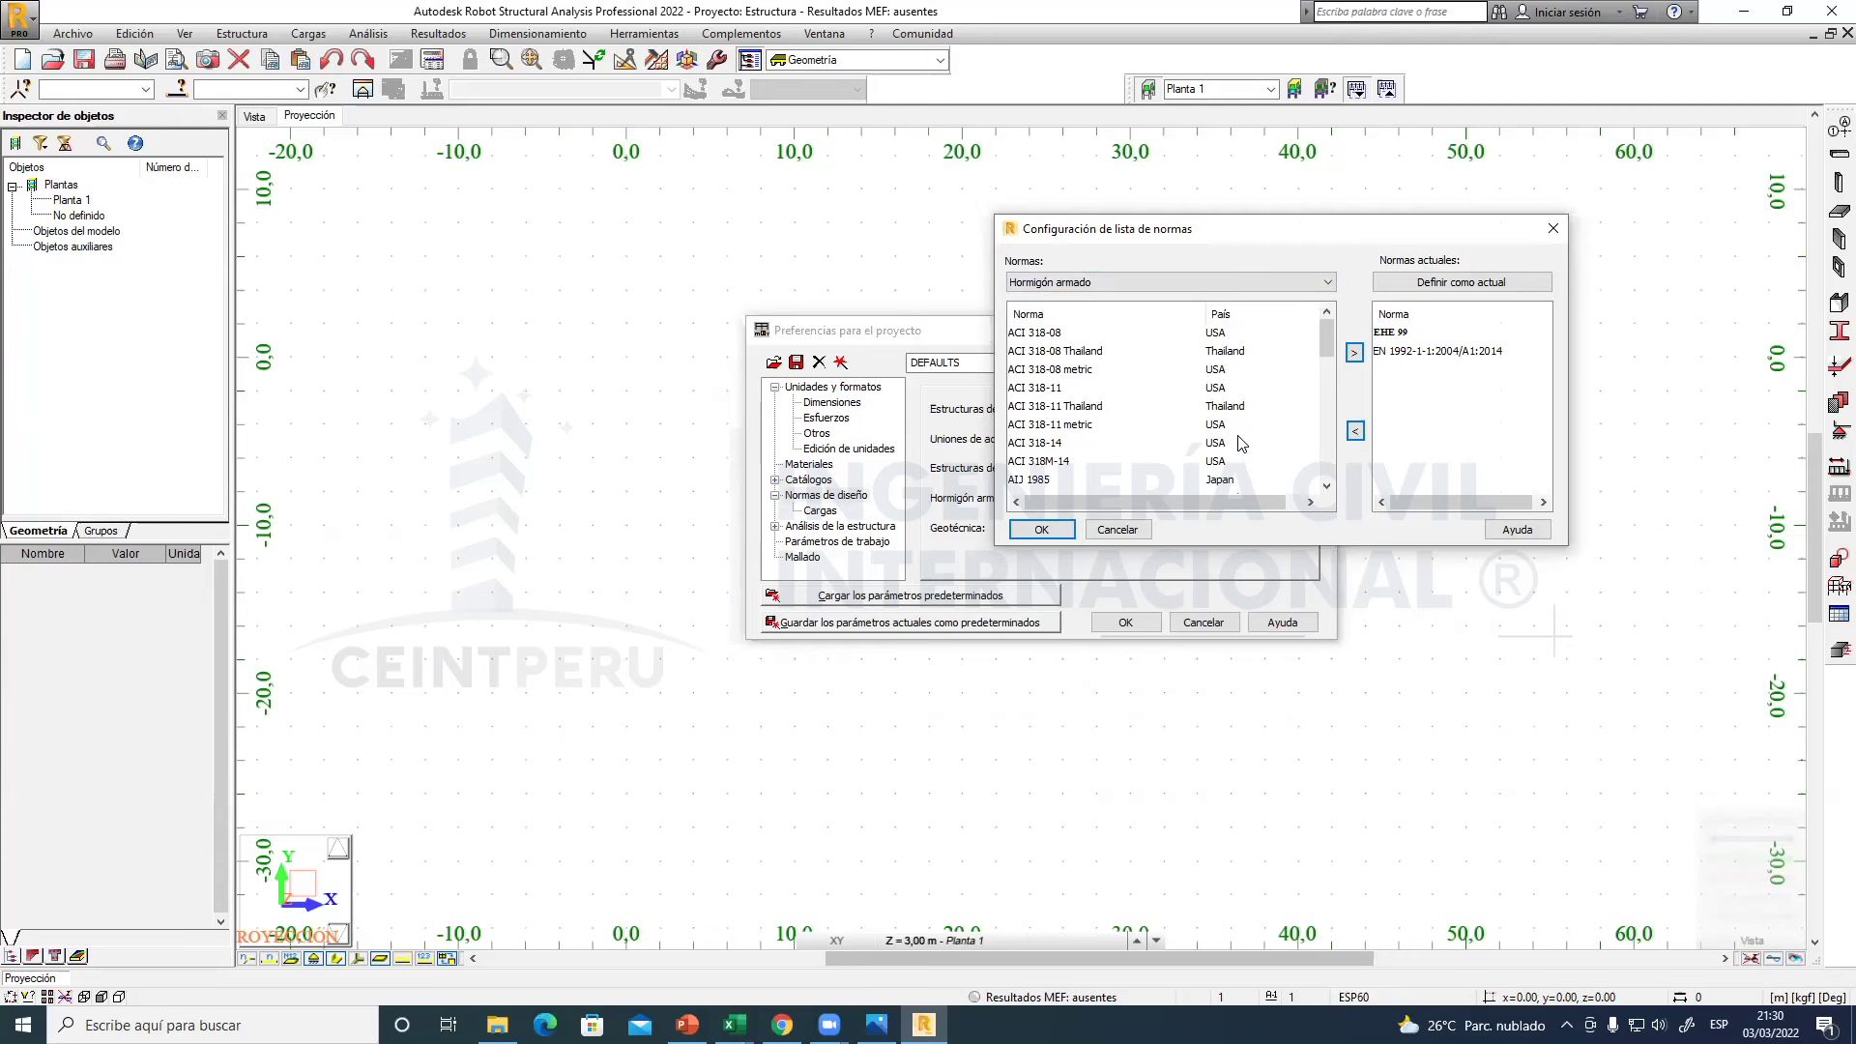
{"action": "left_click_drag", "start_coordinate": [1329, 347], "coordinate": [1330, 421]}
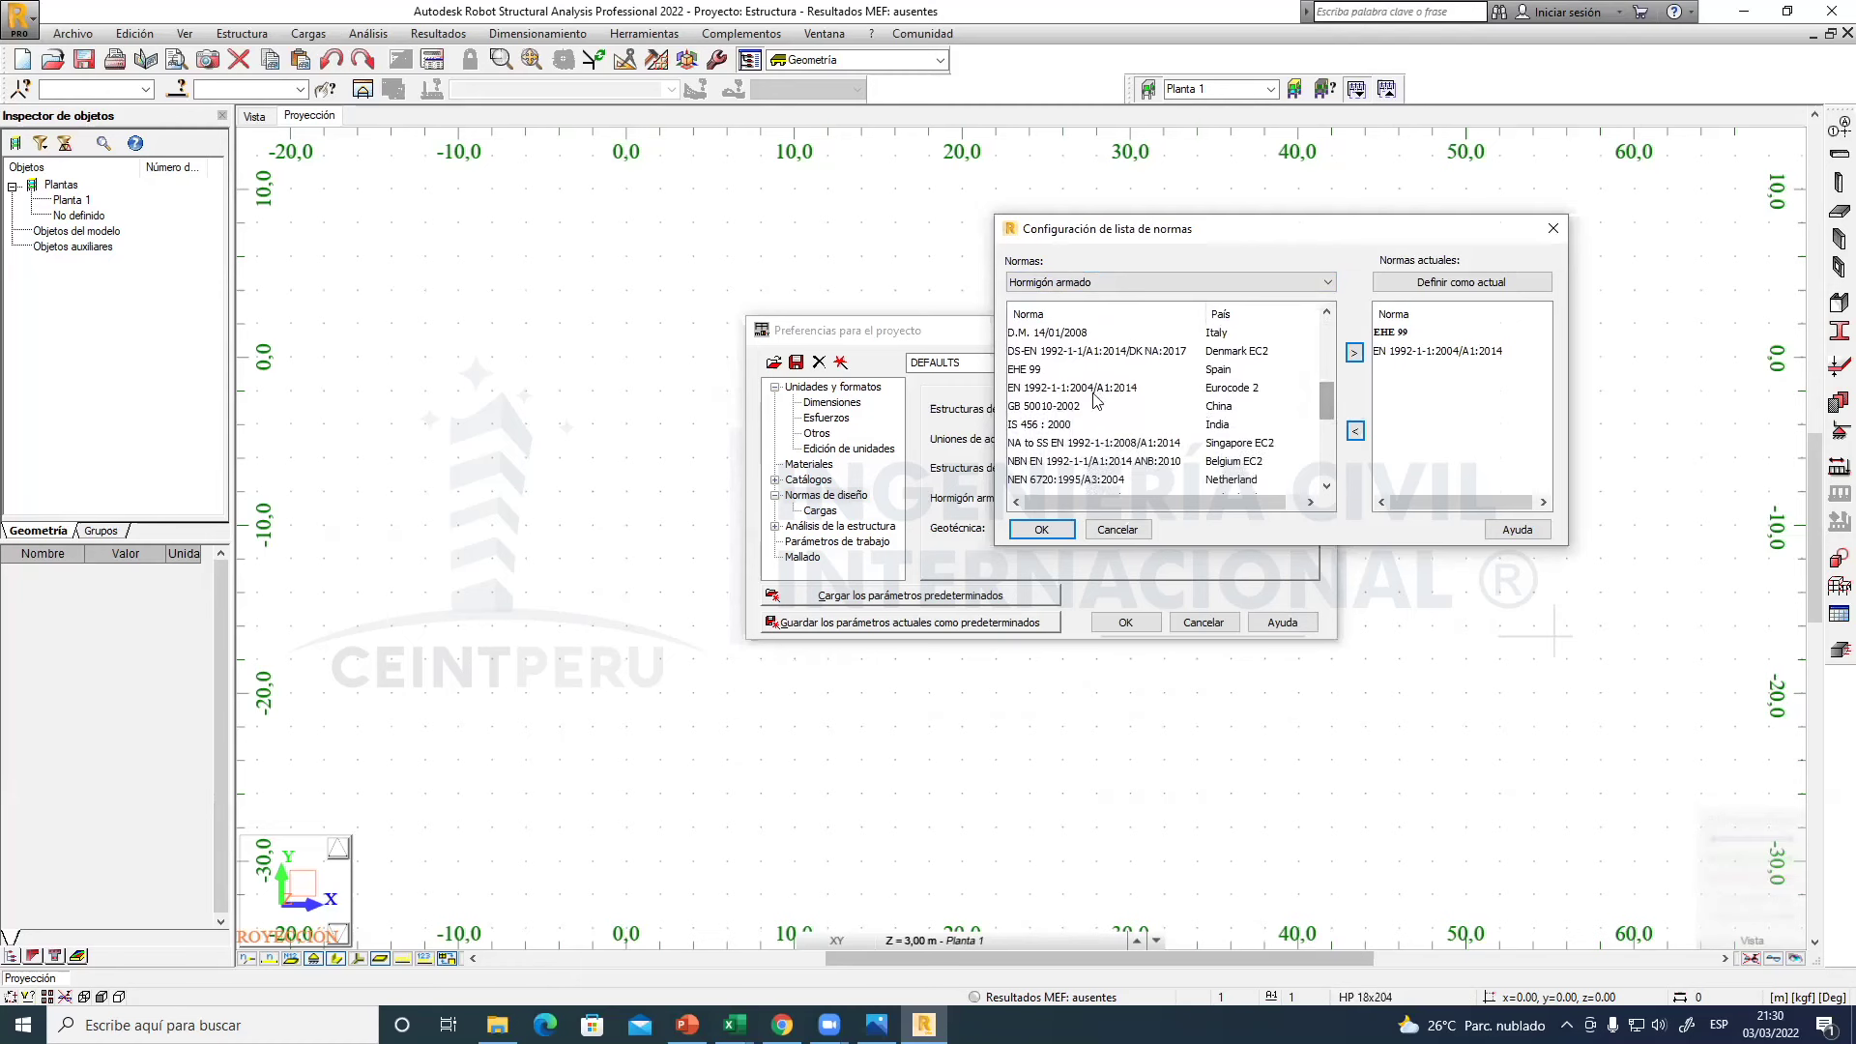
{"action": "left_click", "coordinate": [1030, 373]}
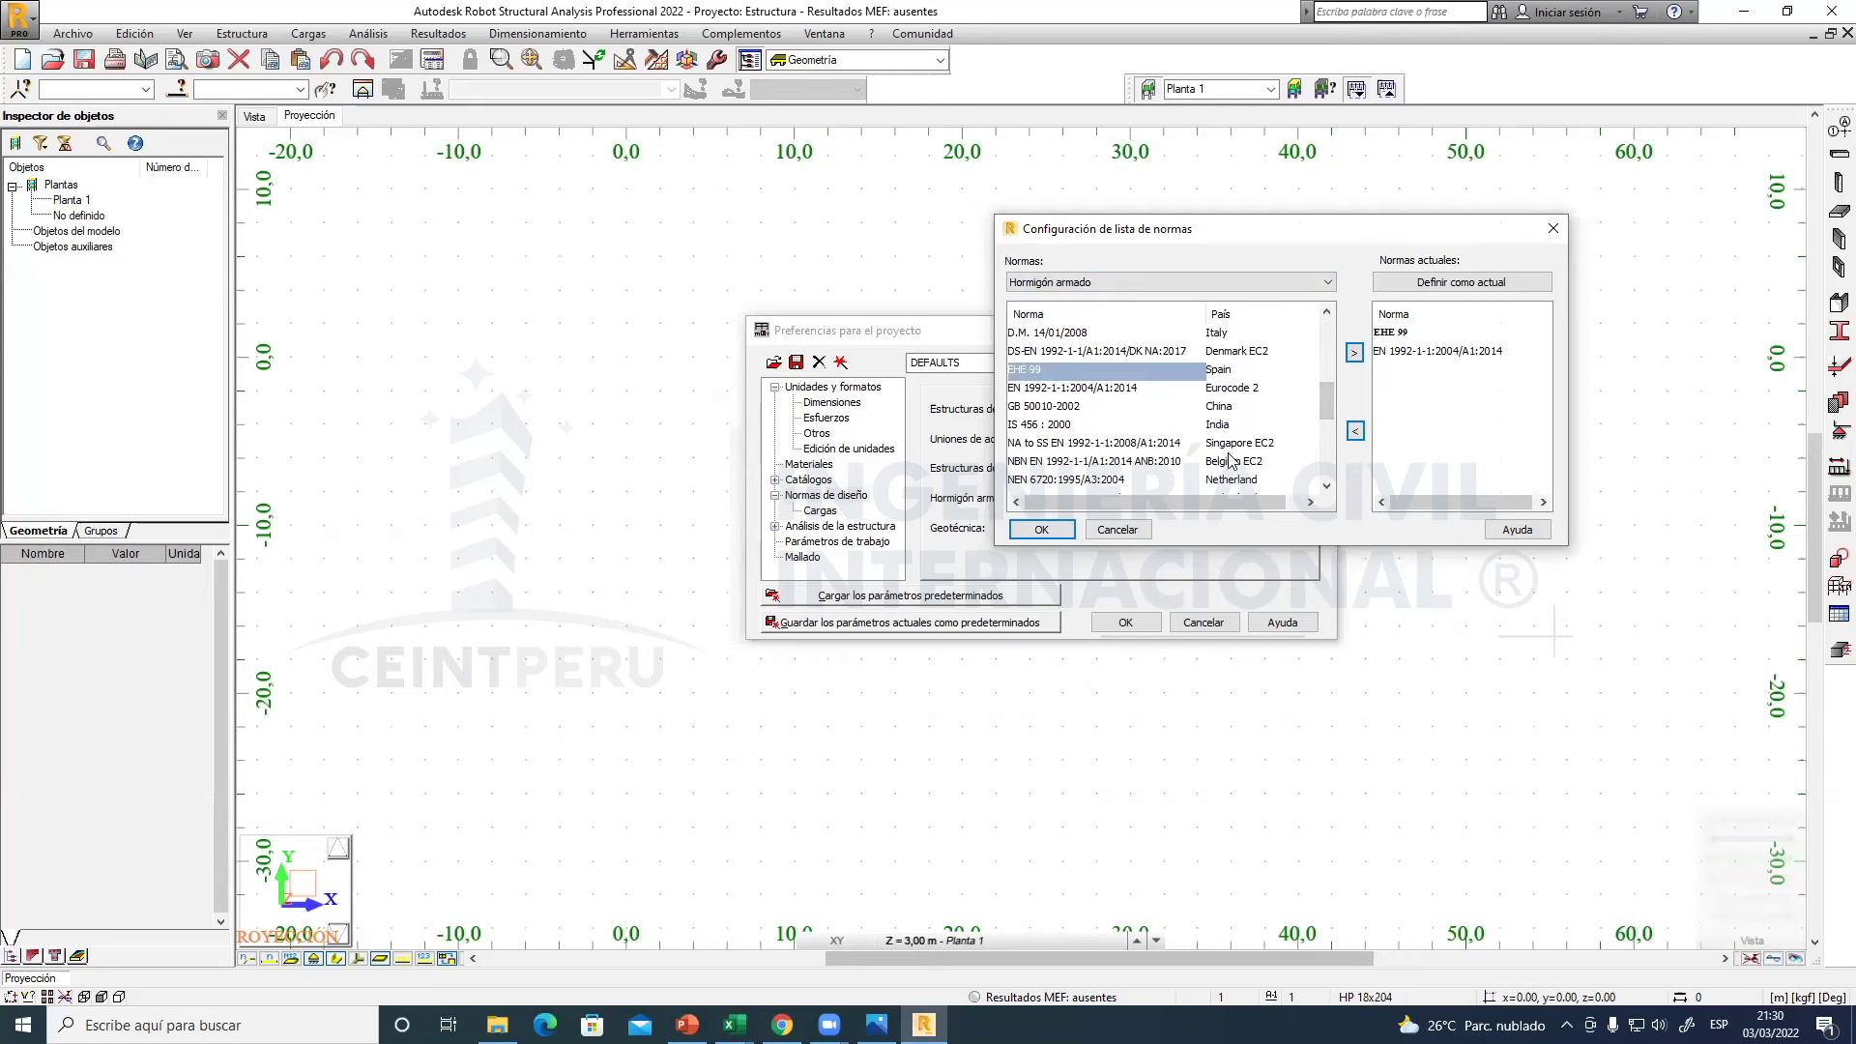
{"action": "left_click_drag", "start_coordinate": [1329, 410], "coordinate": [1332, 326]}
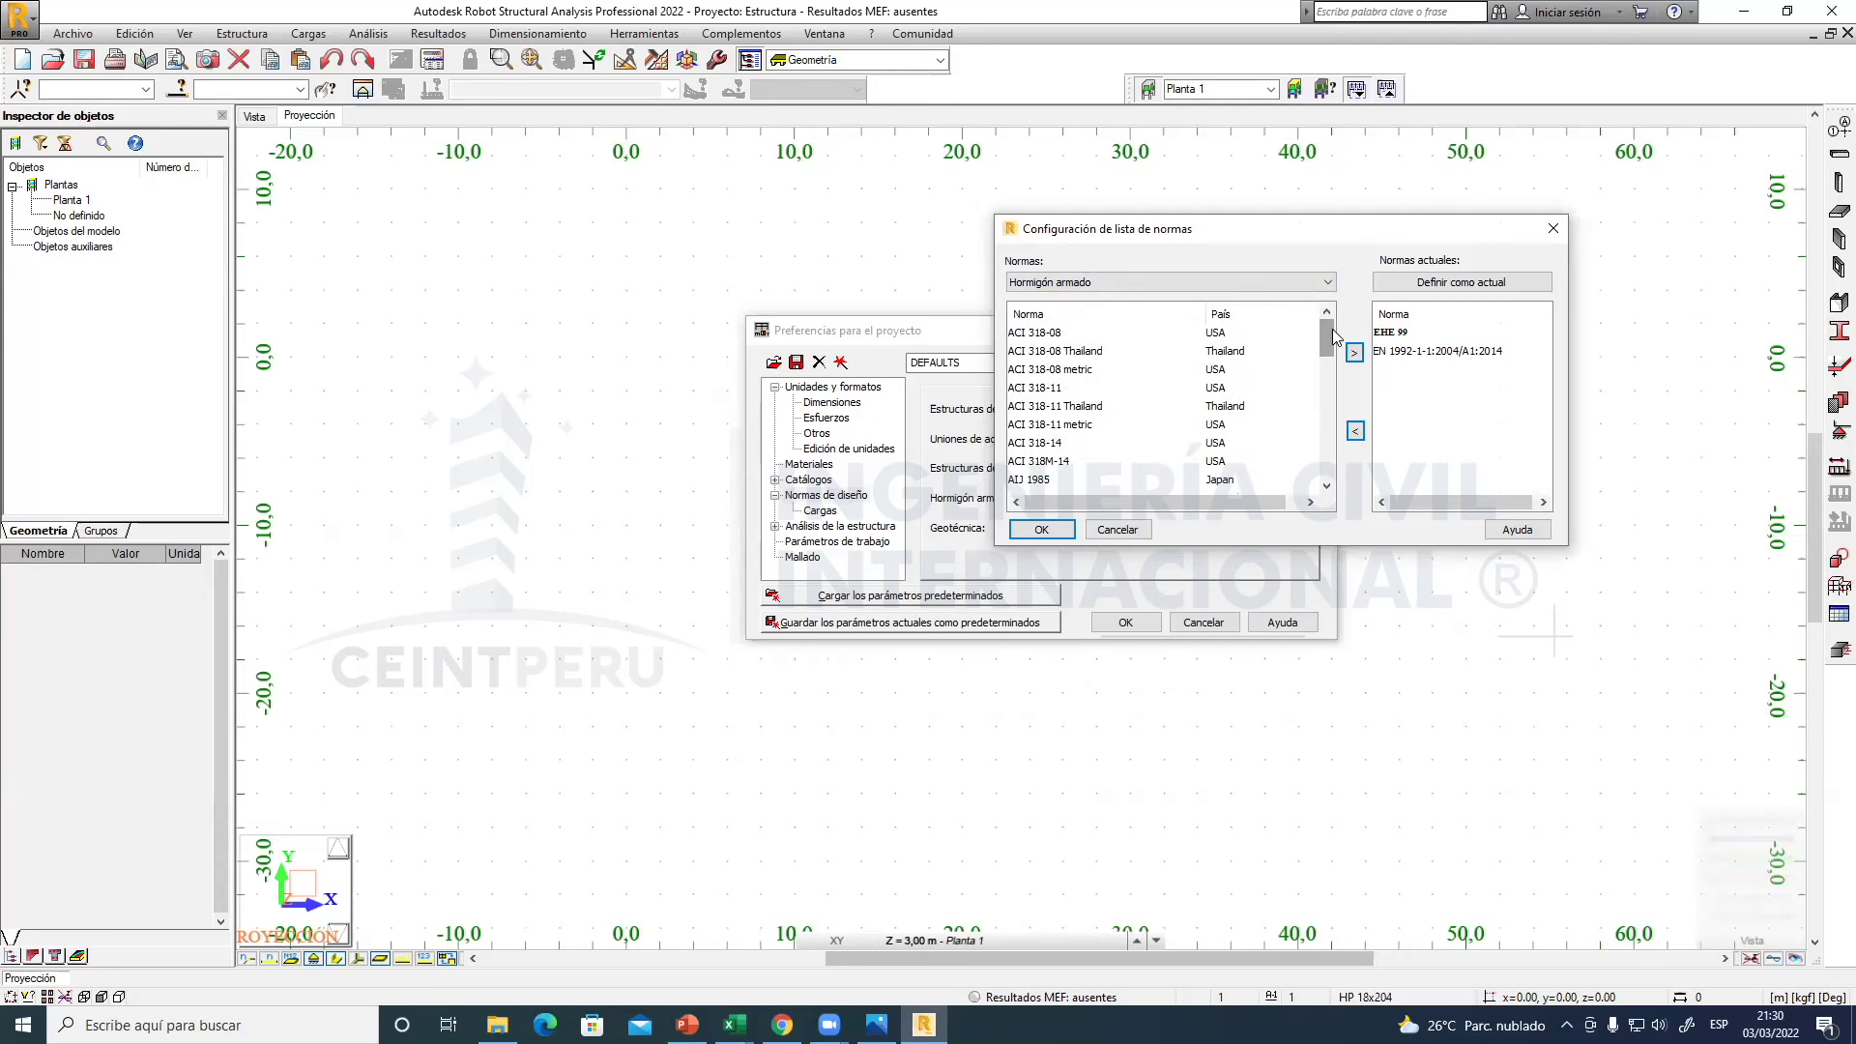
{"action": "left_click", "coordinate": [1048, 464]}
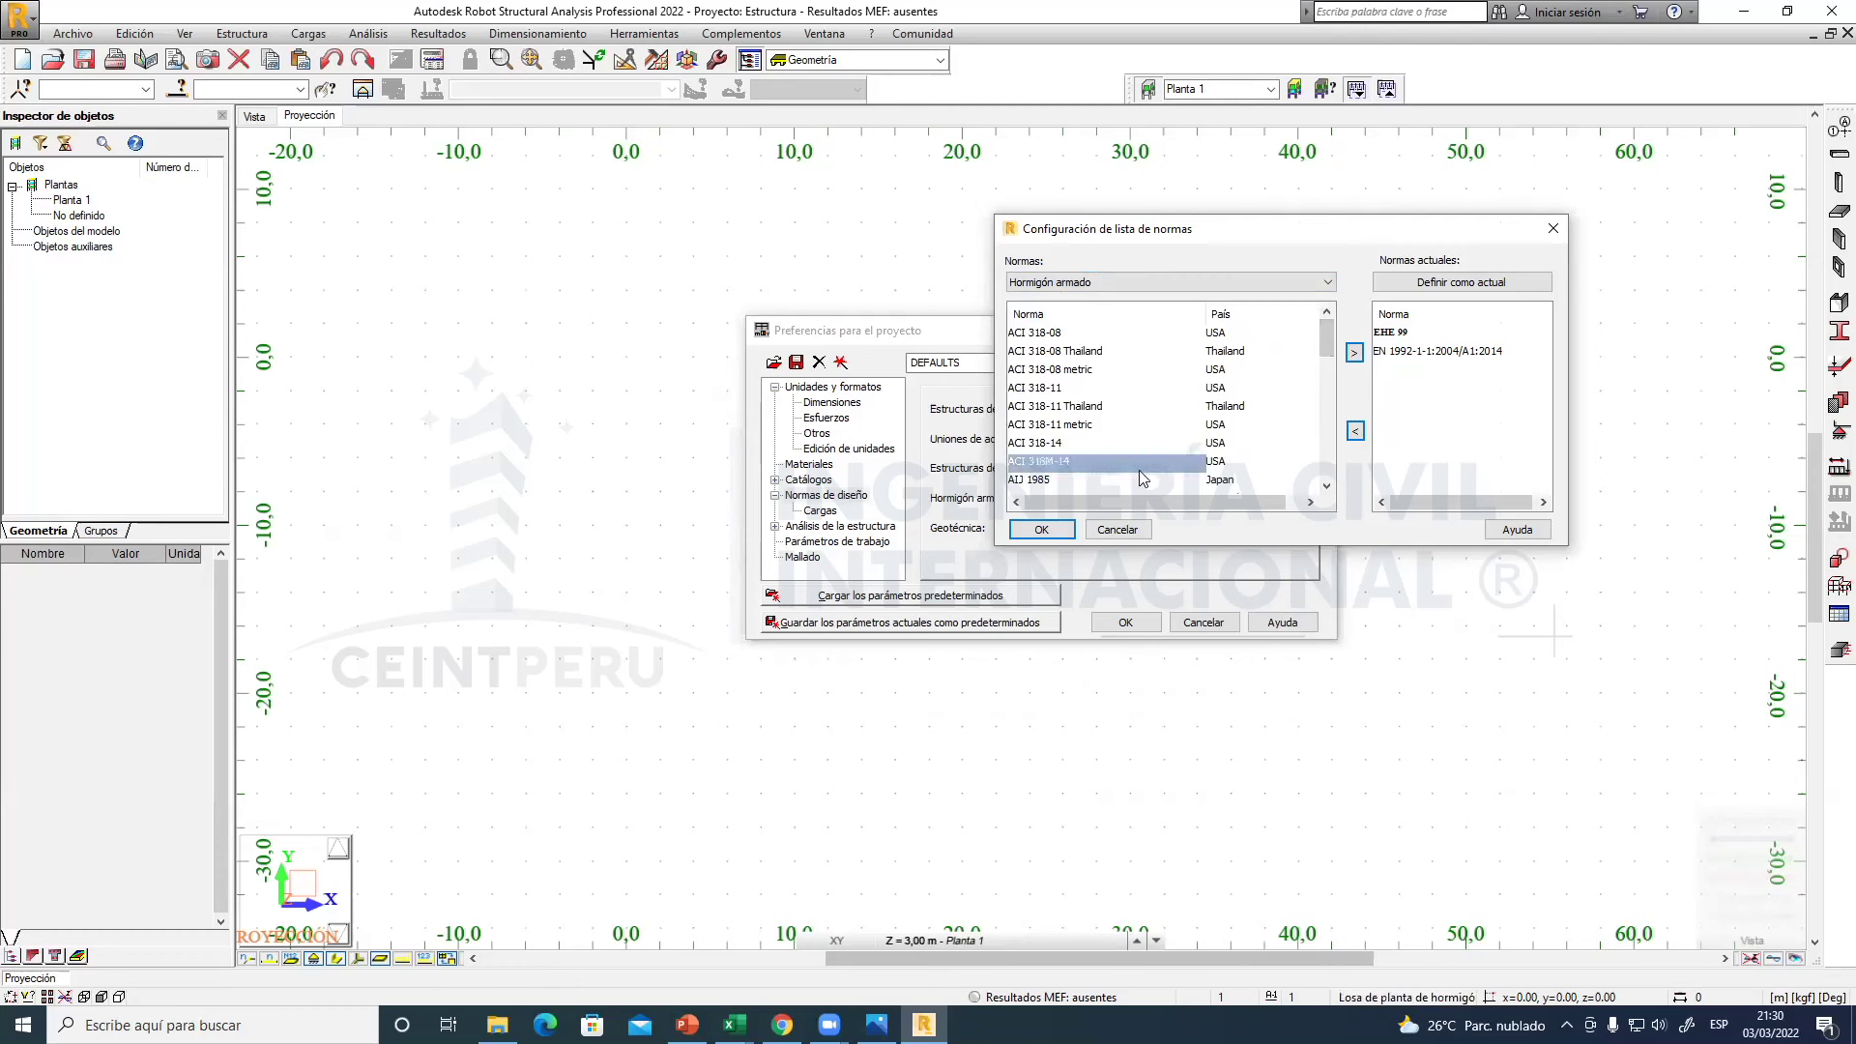
{"action": "left_click", "coordinate": [1051, 444]}
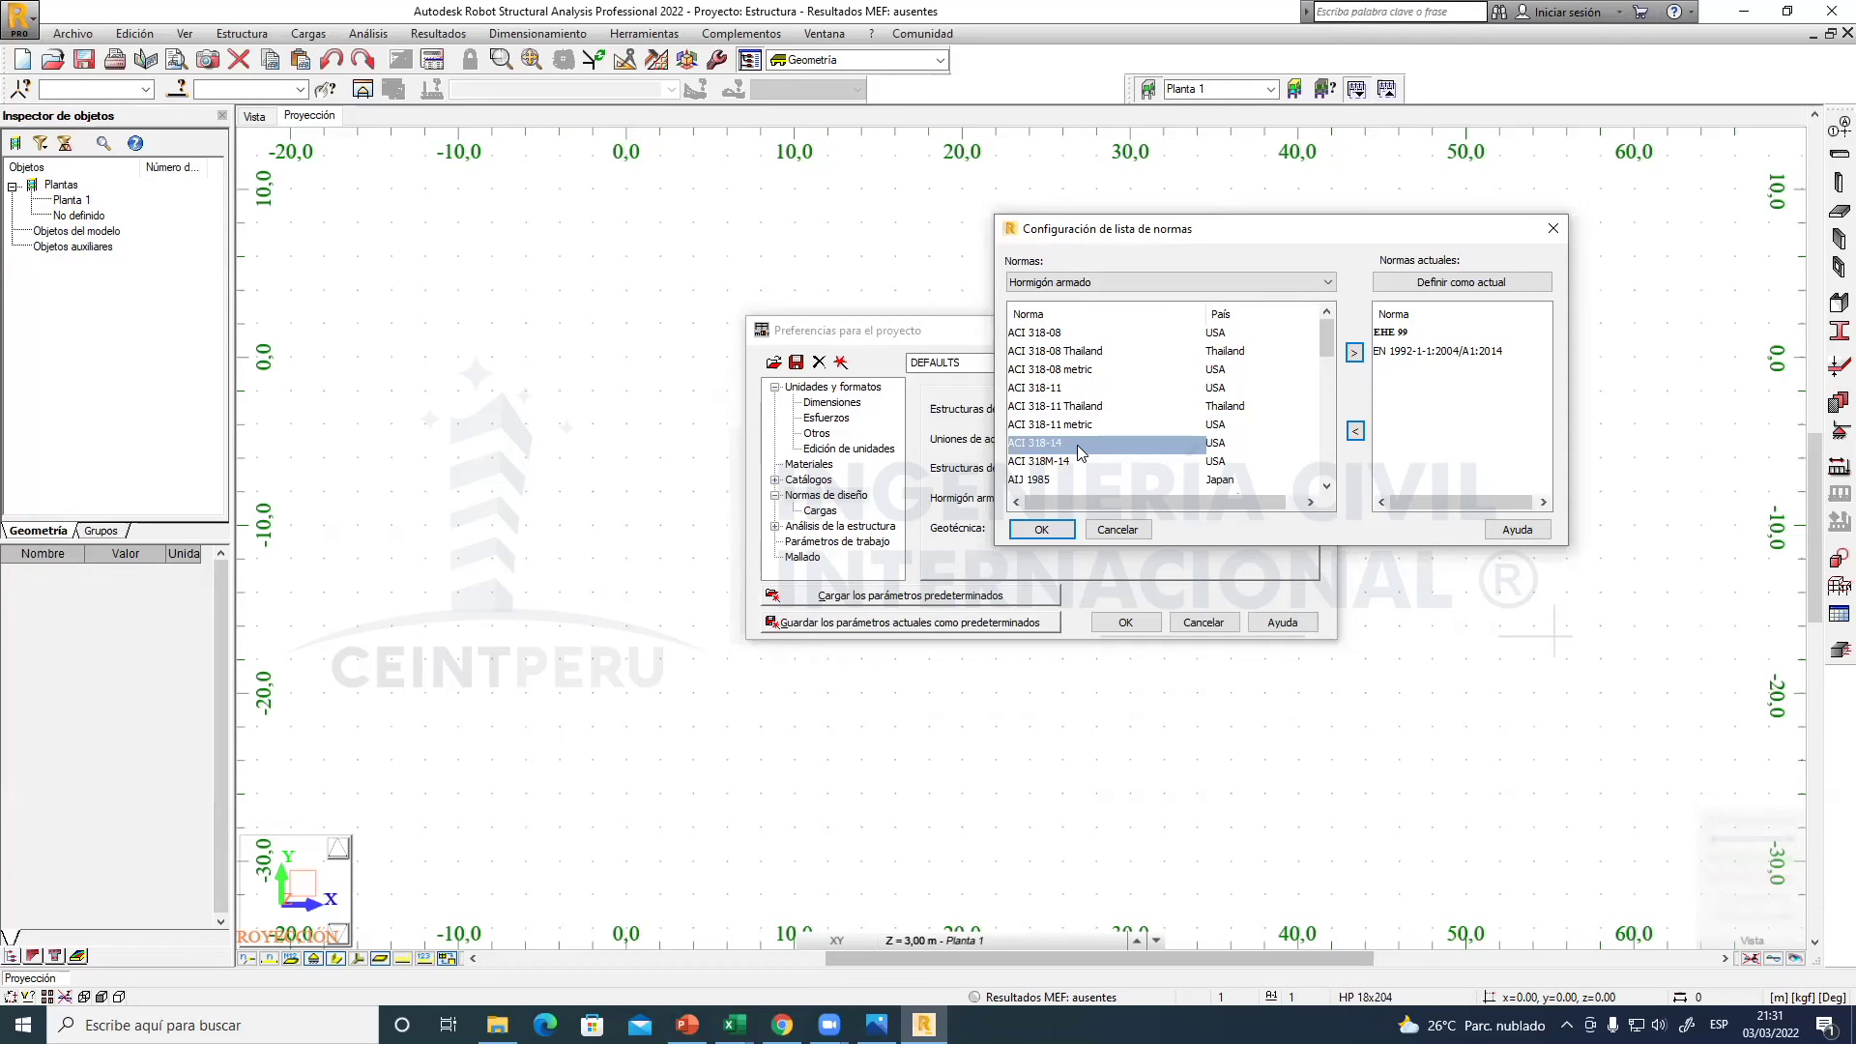
{"action": "left_click", "coordinate": [1058, 462]}
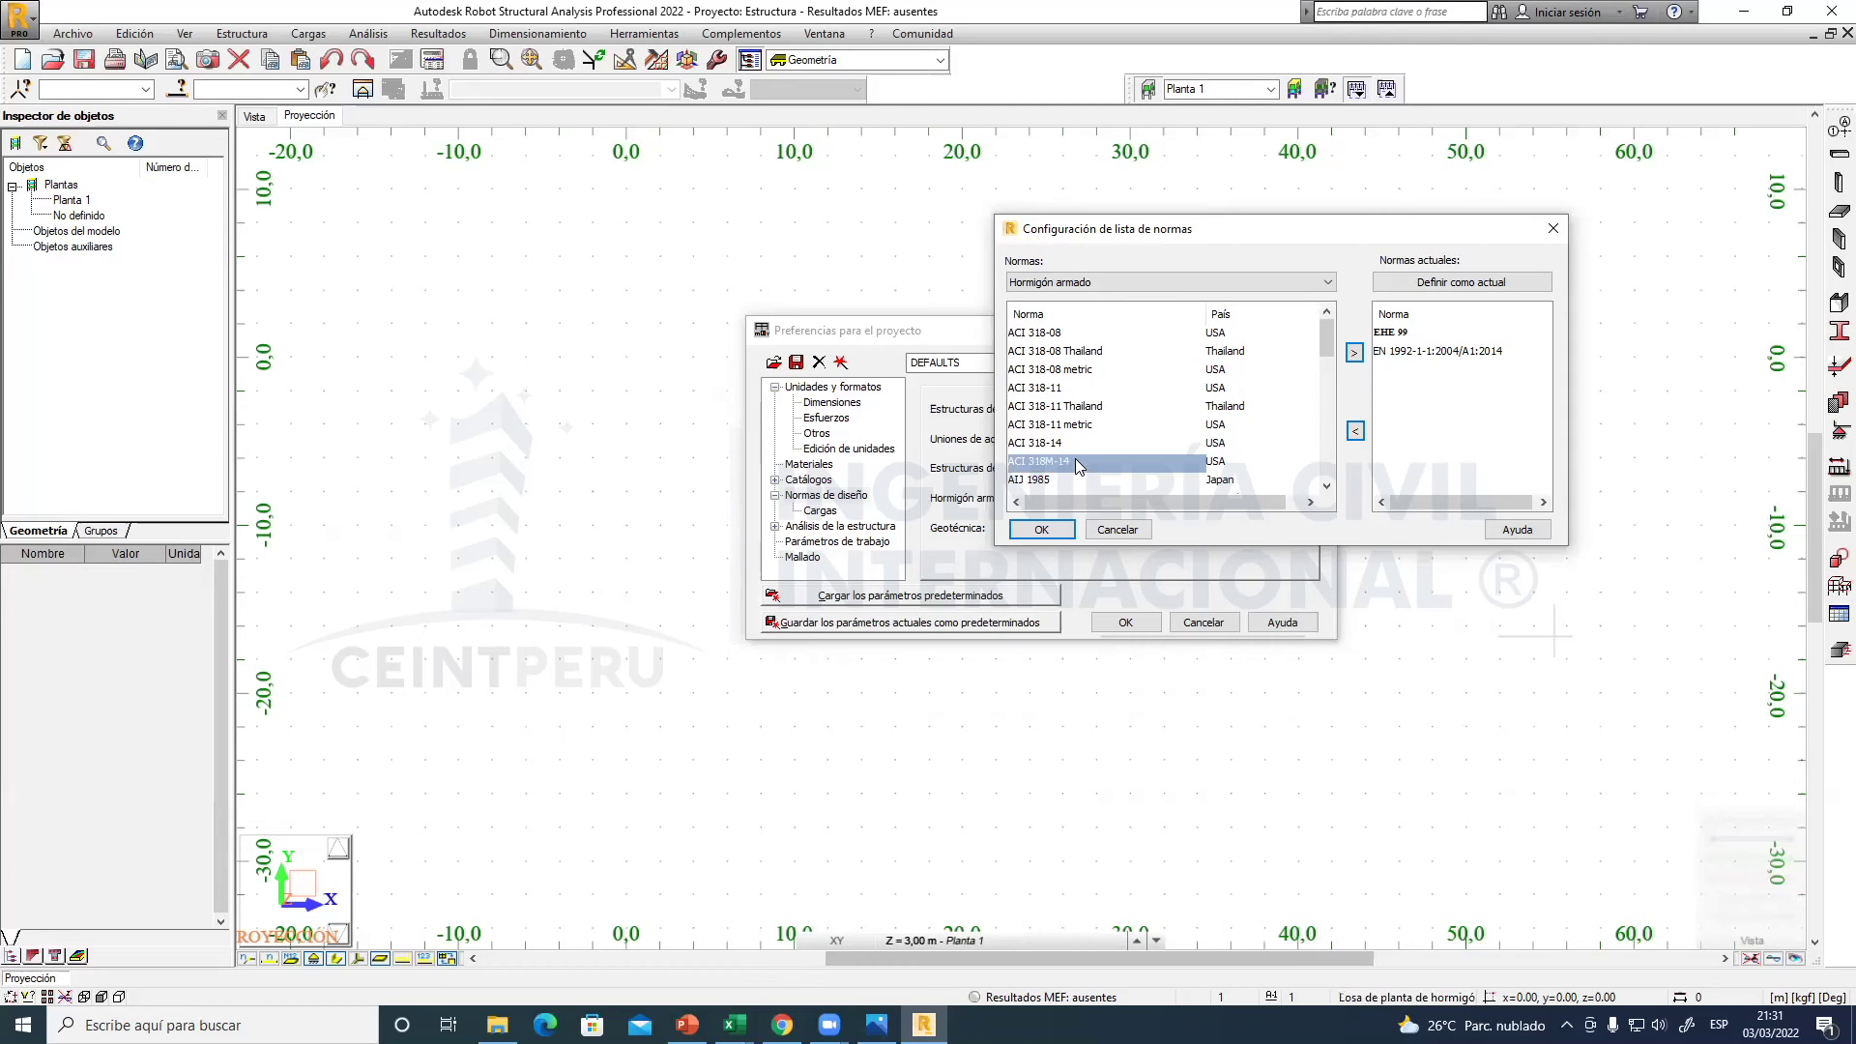
{"action": "left_click", "coordinate": [1354, 354]}
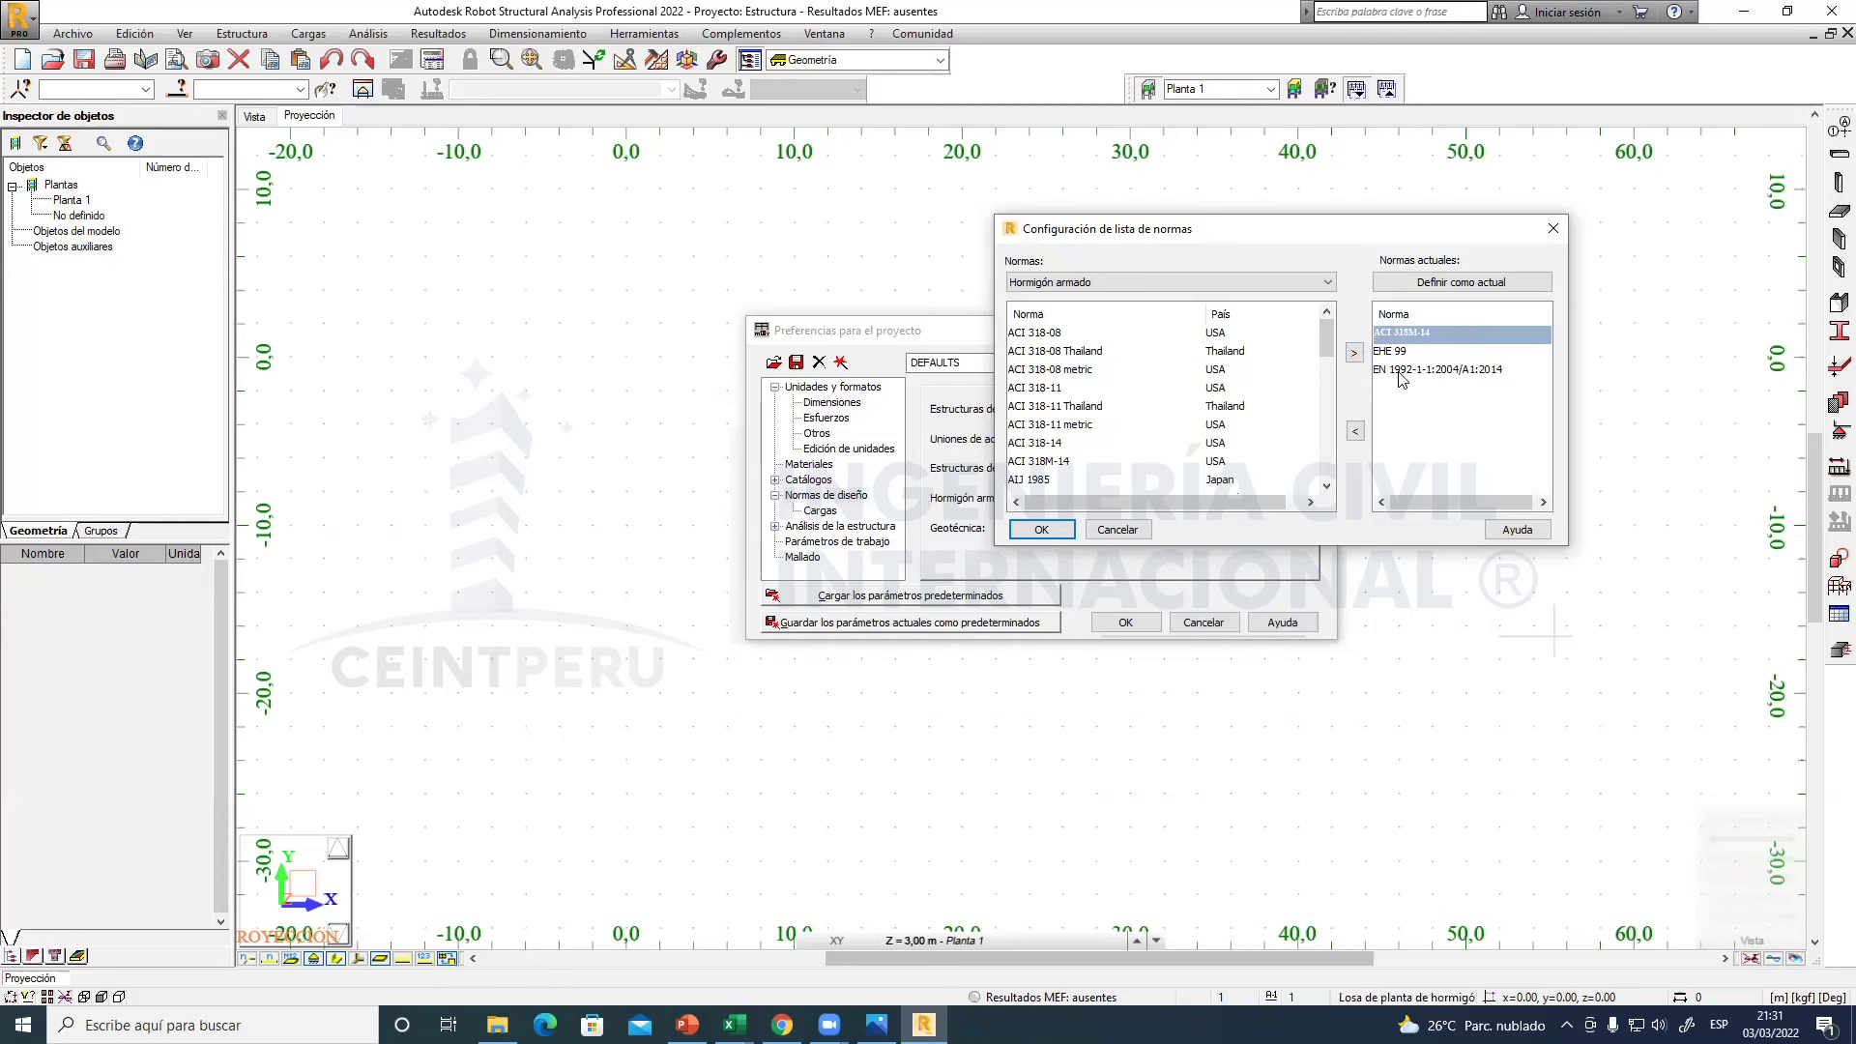
{"action": "left_click", "coordinate": [1419, 352]}
{"action": "left_click", "coordinate": [1423, 334]}
{"action": "left_click", "coordinate": [1356, 432]}
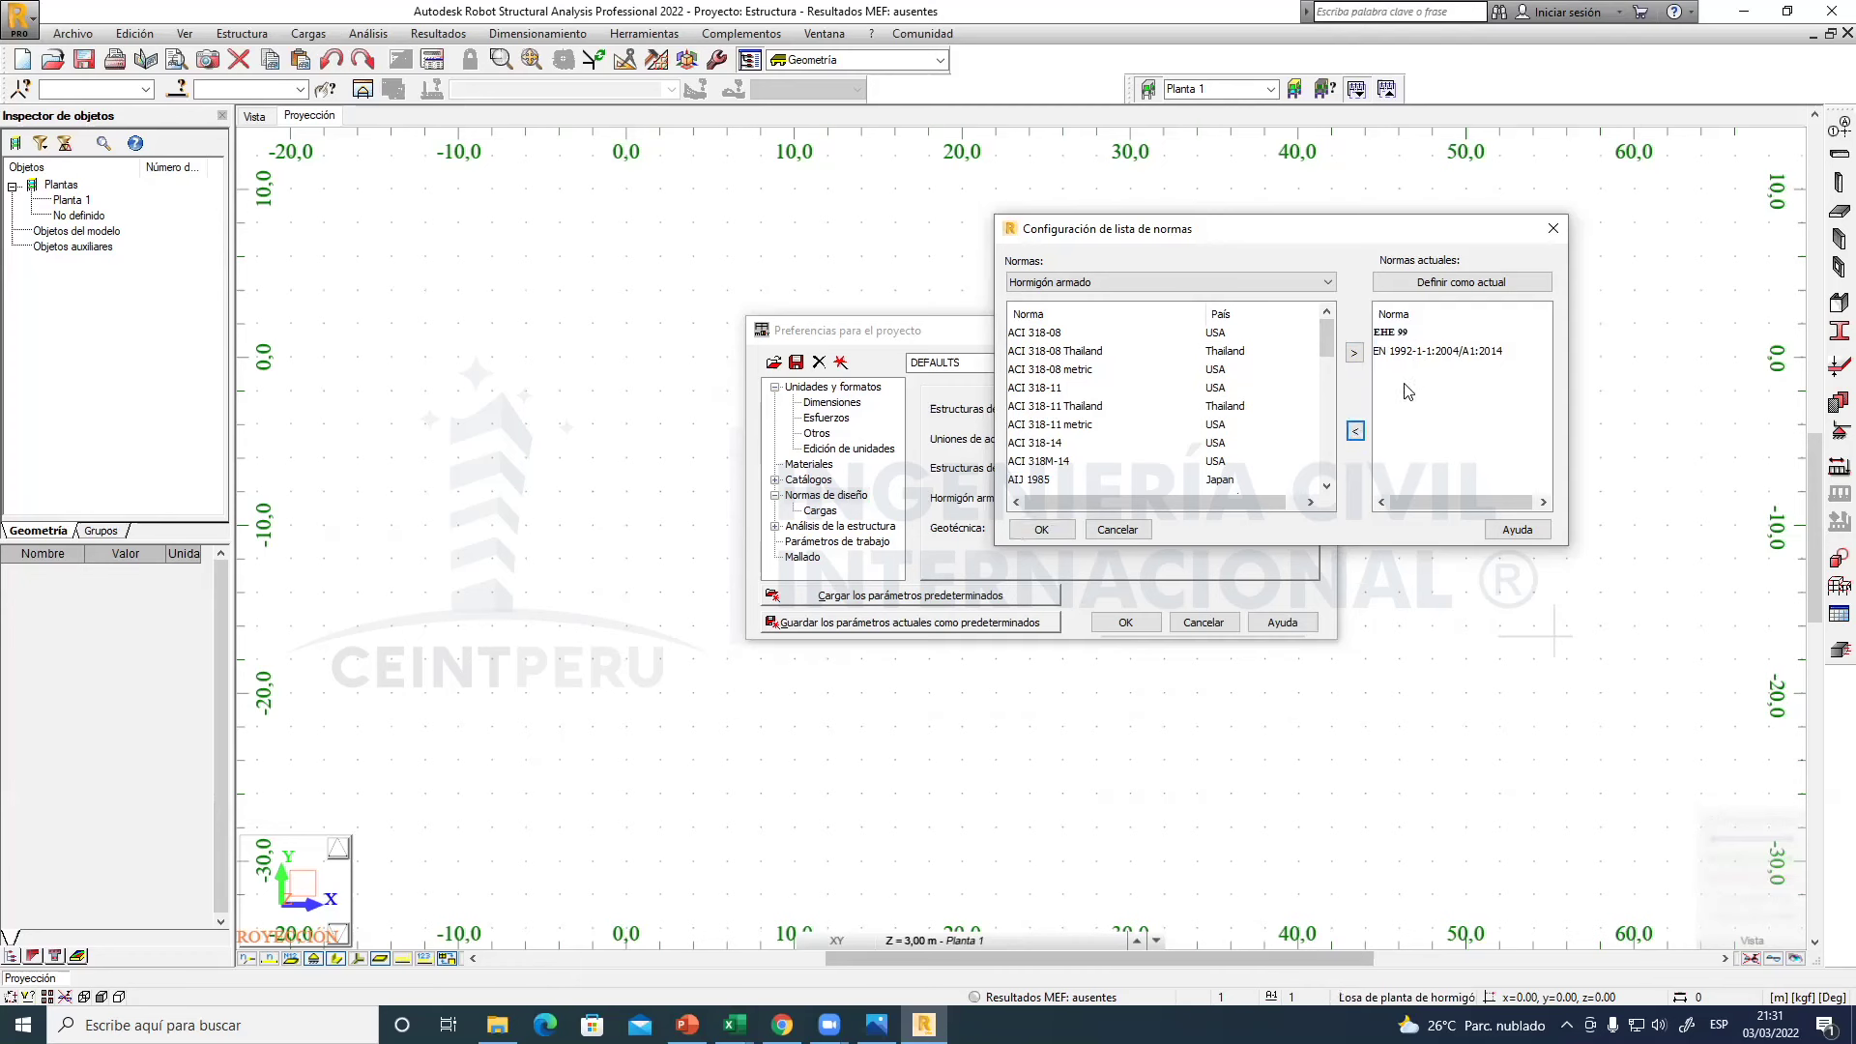
- Add ACI 318M-14 to the current codes and accept it as the project's reinforced concrete code
{"action": "left_click", "coordinate": [1047, 464]}
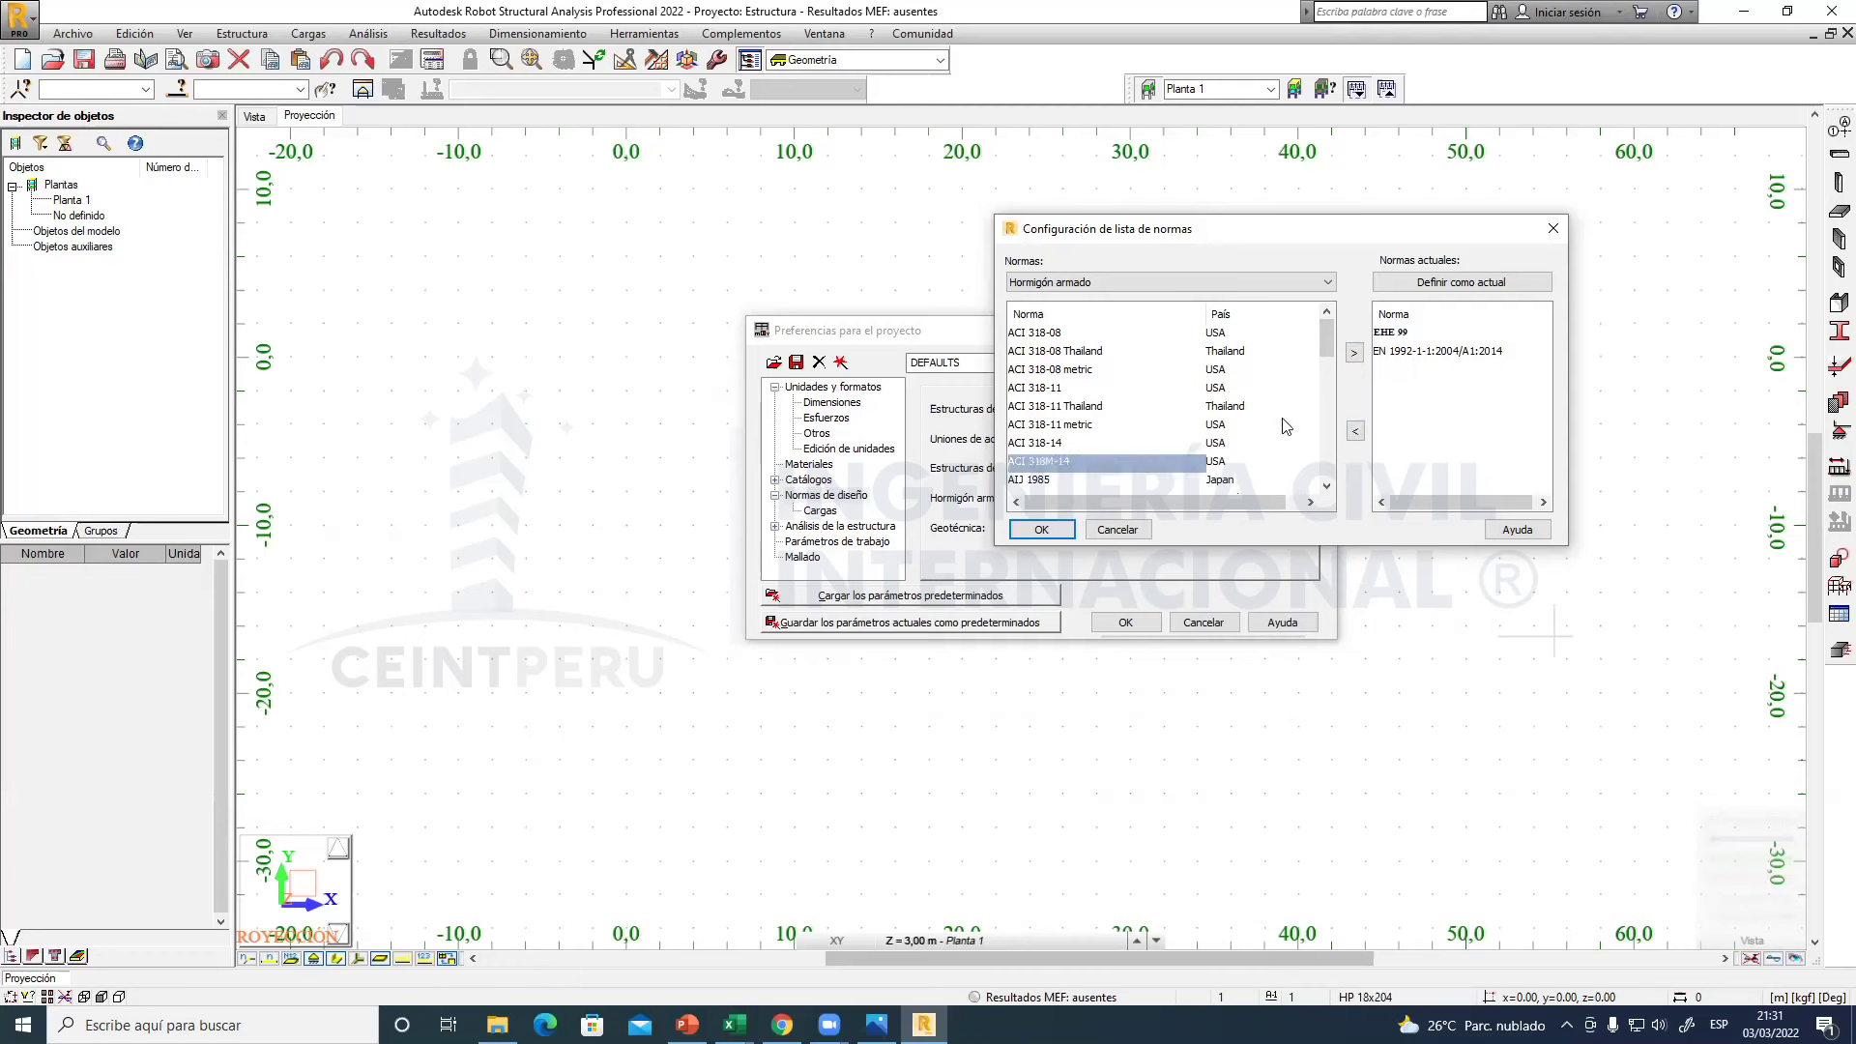
{"action": "left_click", "coordinate": [1356, 354]}
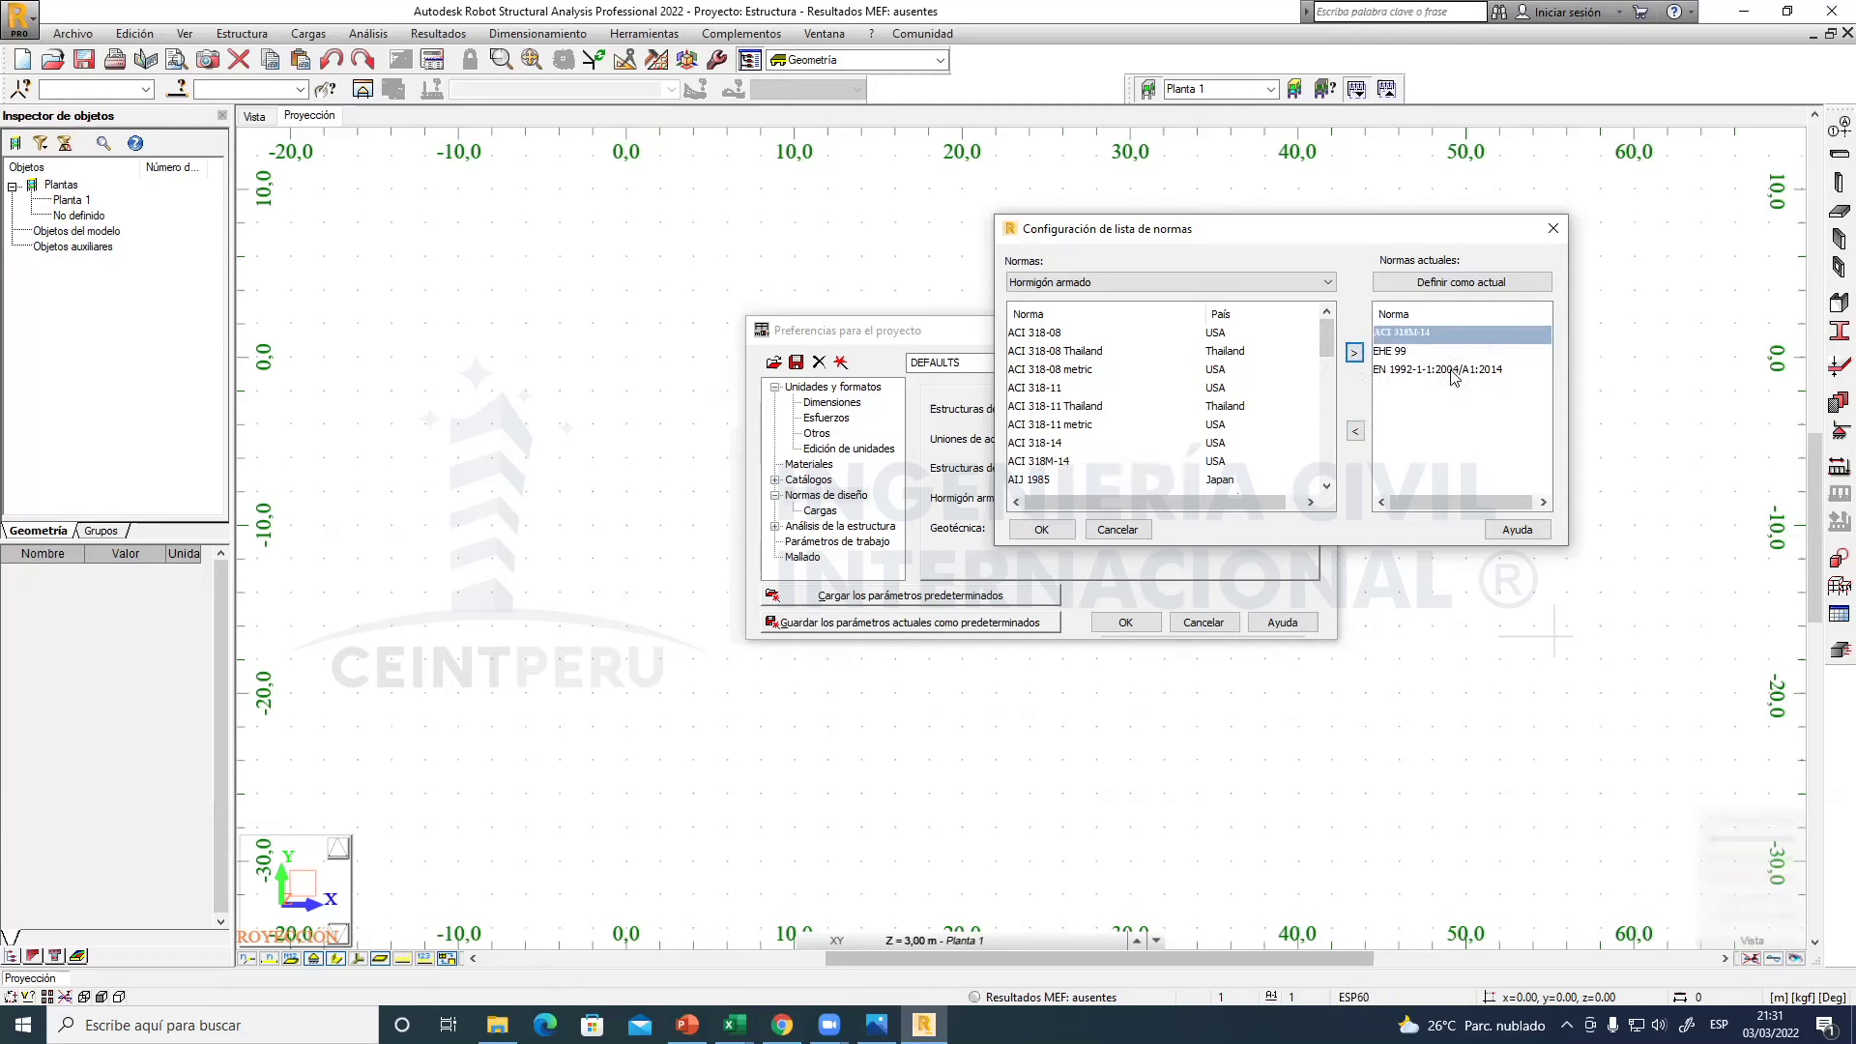
{"action": "left_click", "coordinate": [1043, 531]}
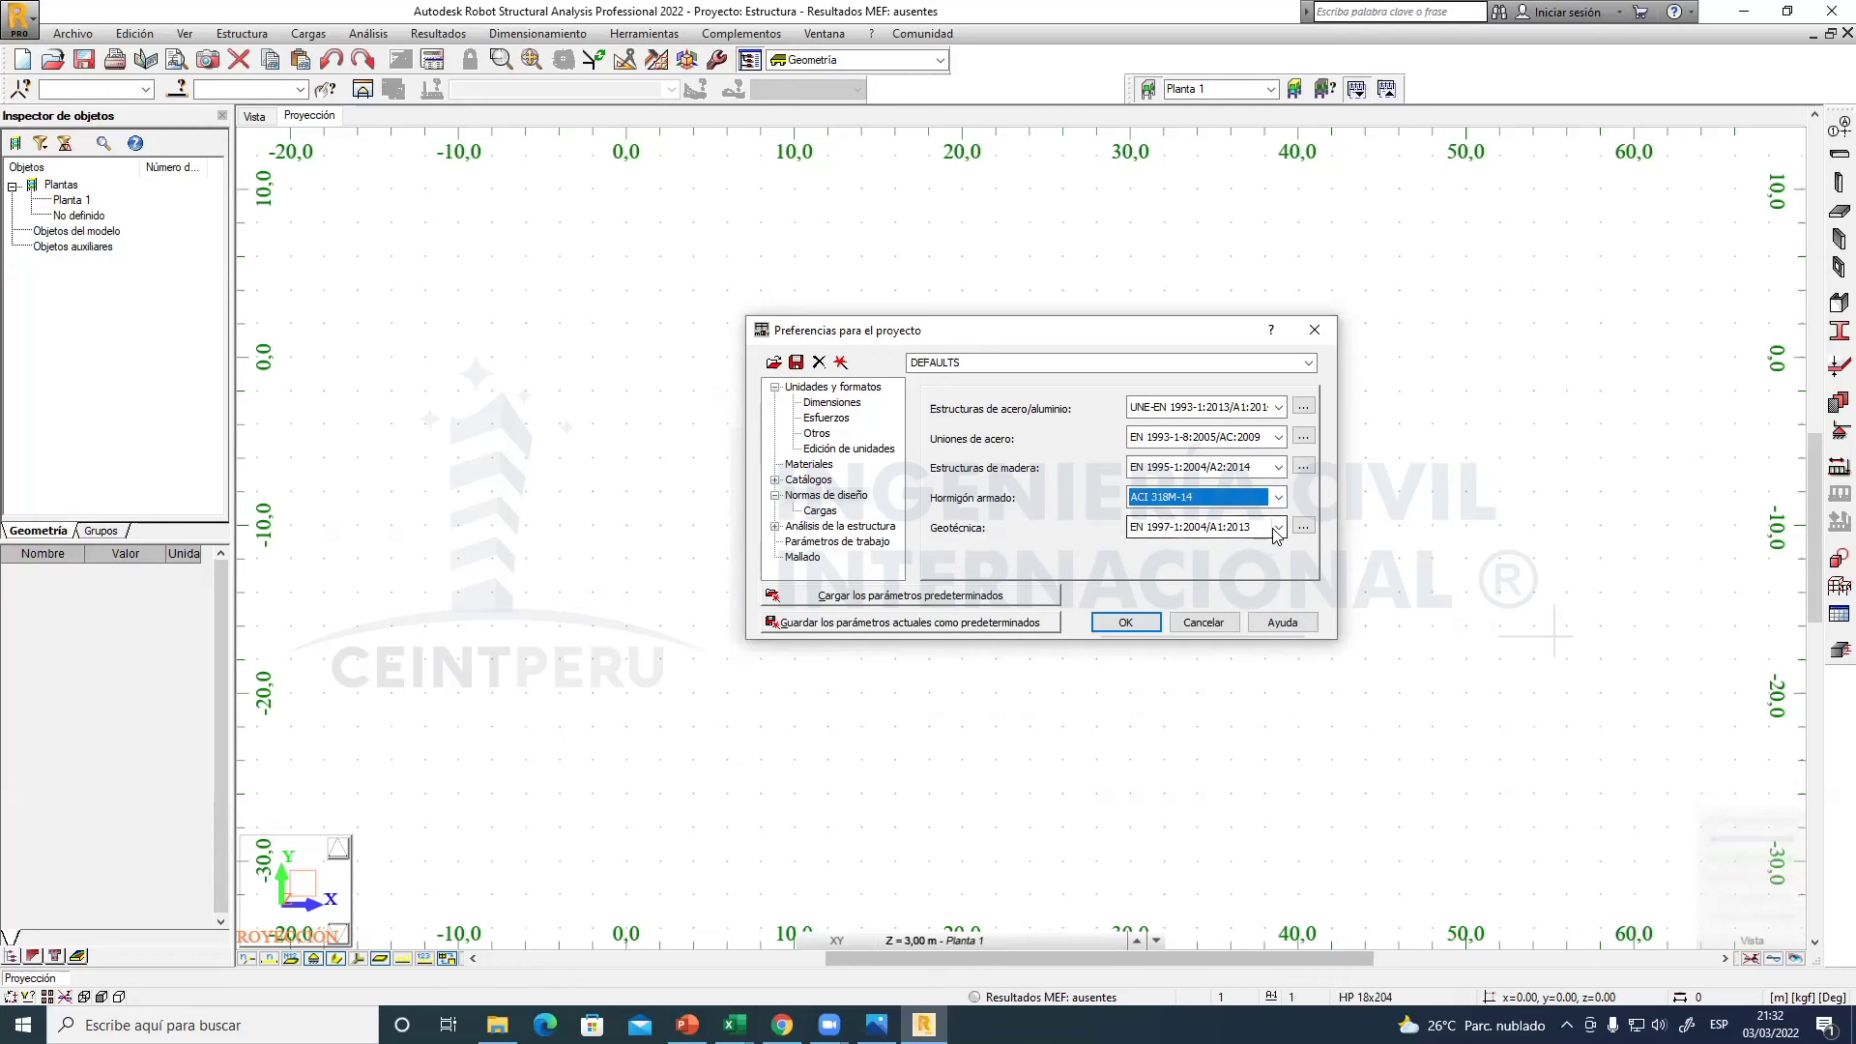
- Add the ACI code from the USA to the current geotechnical codes and accept it as the project's geotechnical code
{"action": "left_click", "coordinate": [1277, 528]}
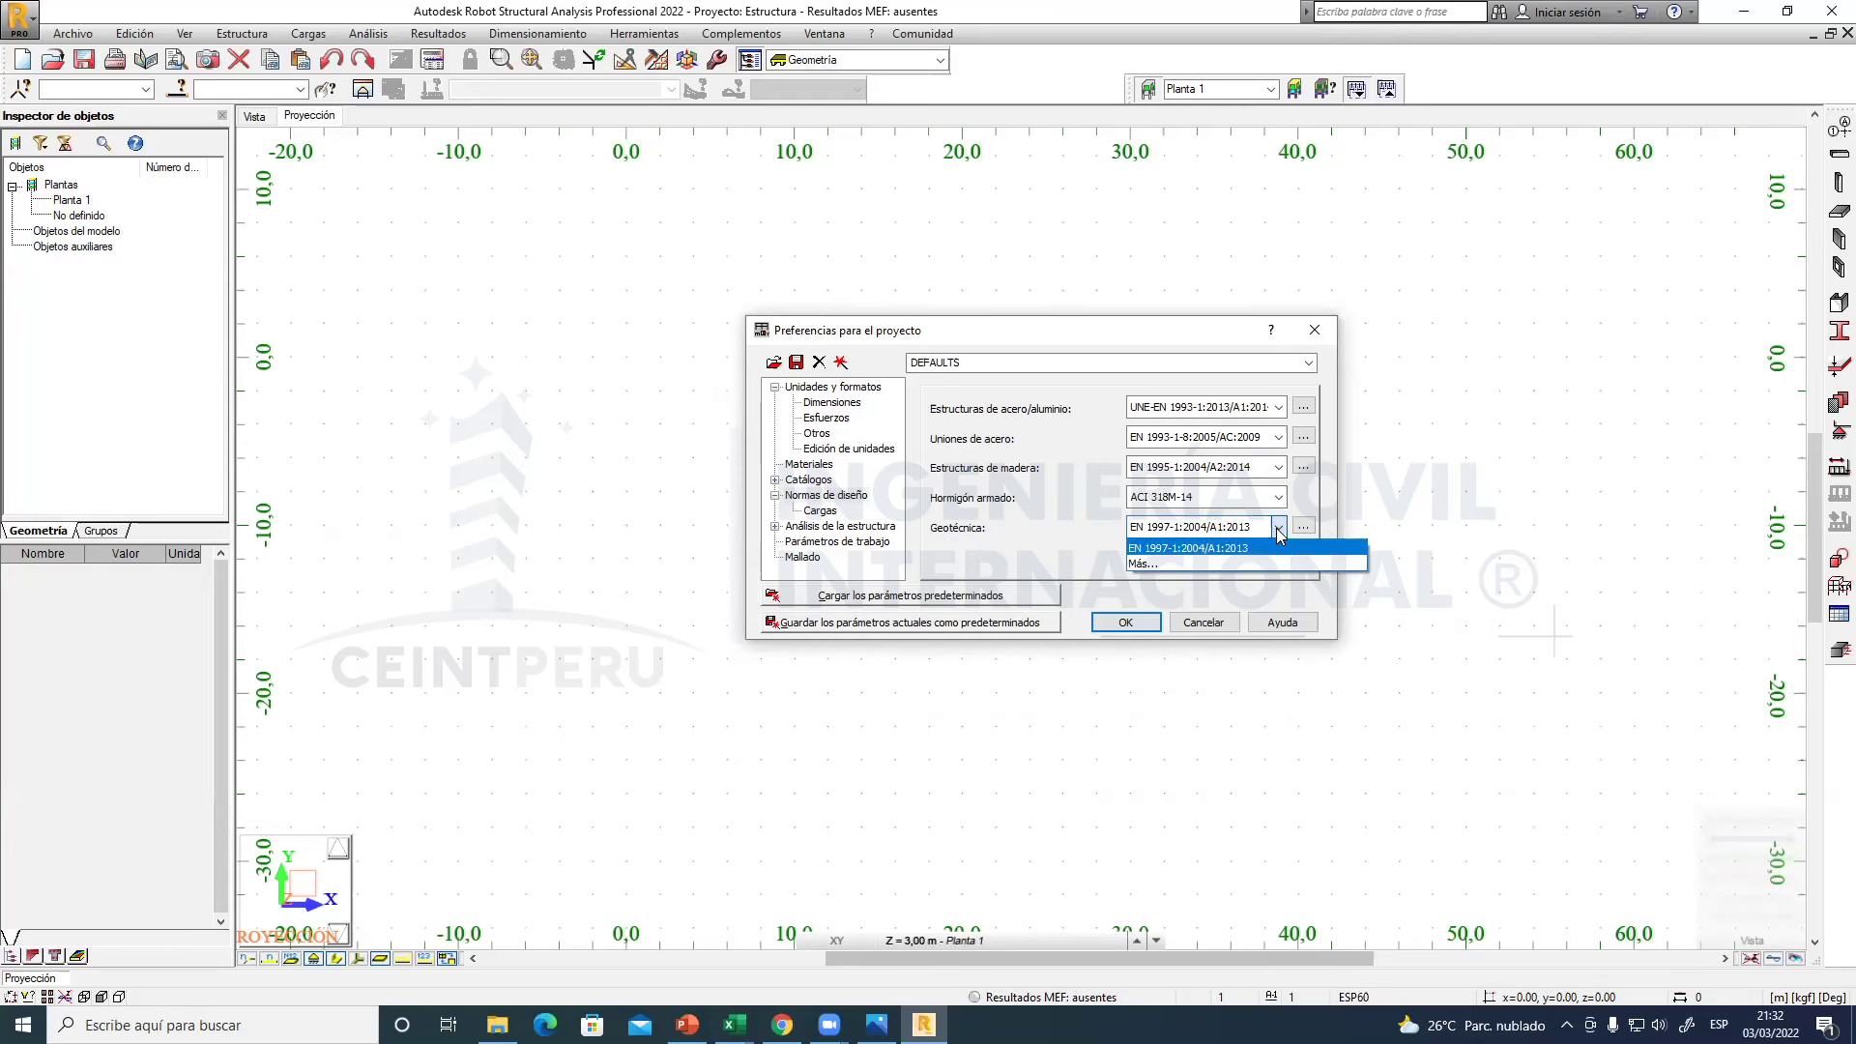
{"action": "left_click", "coordinate": [1154, 562]}
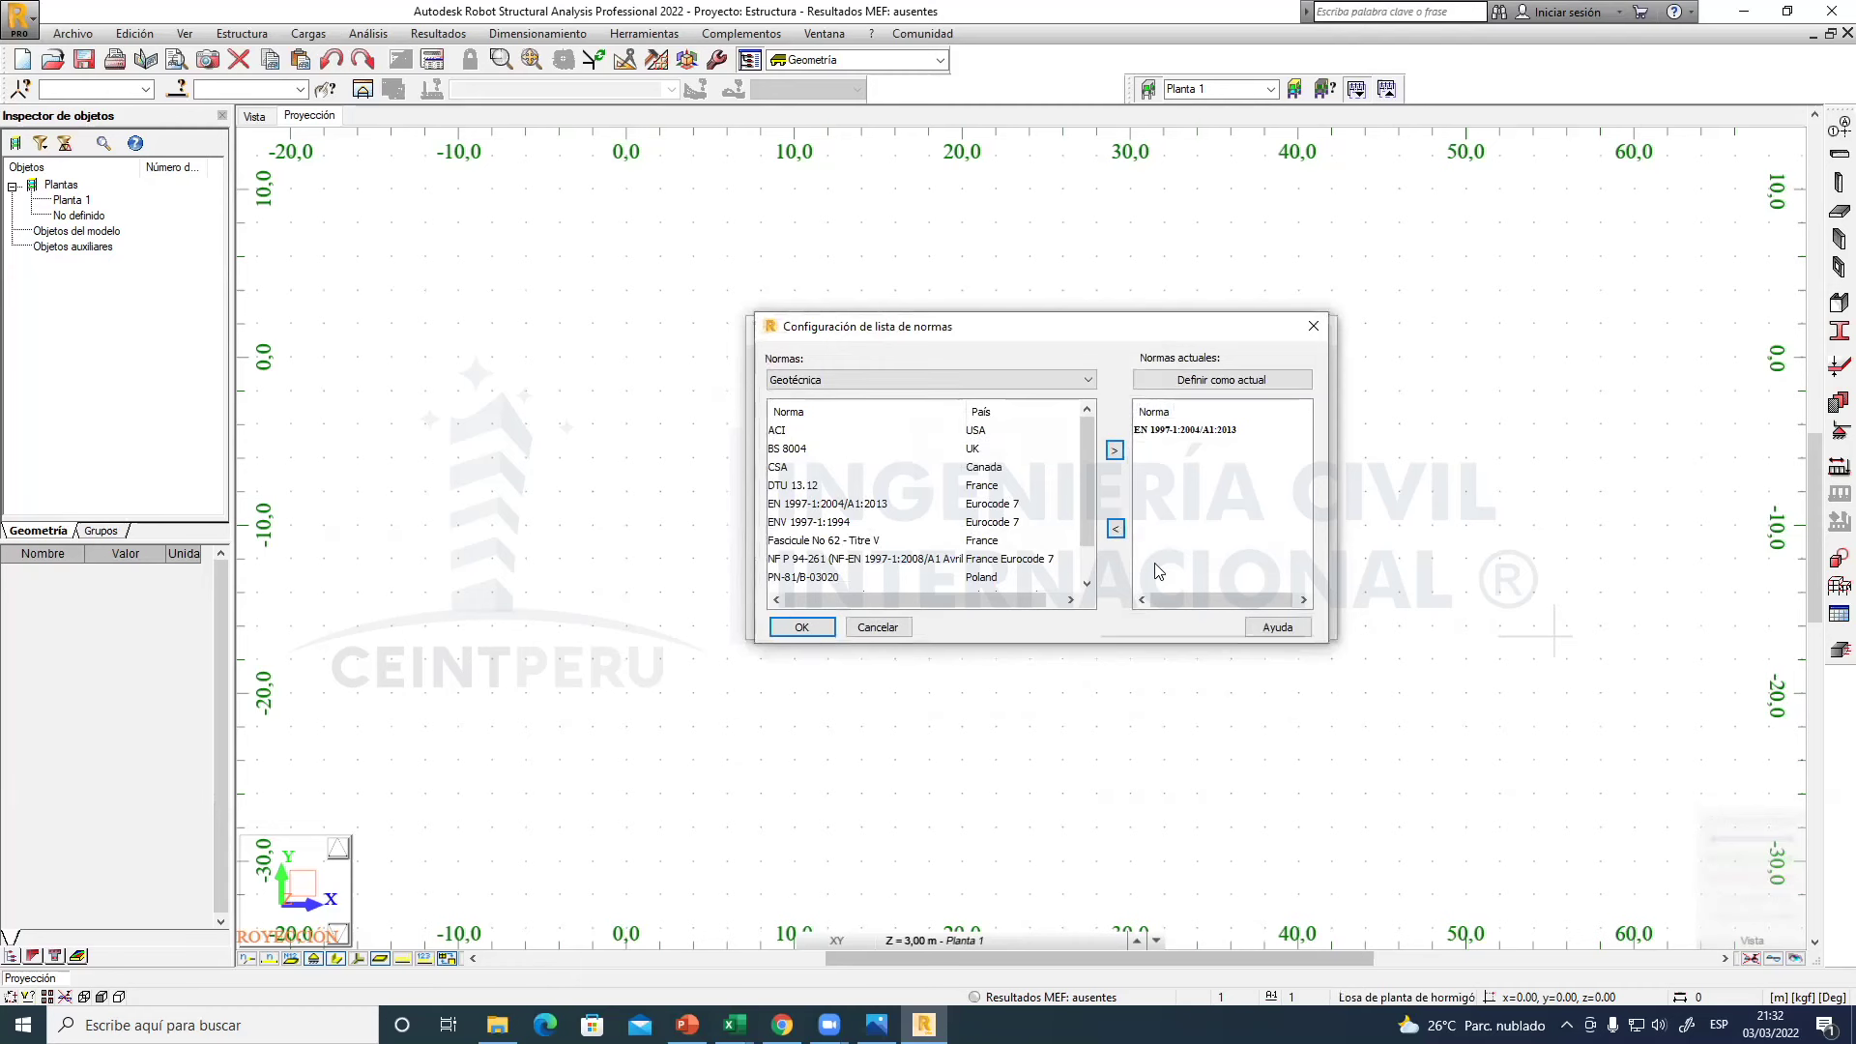
{"action": "left_click", "coordinate": [793, 507]}
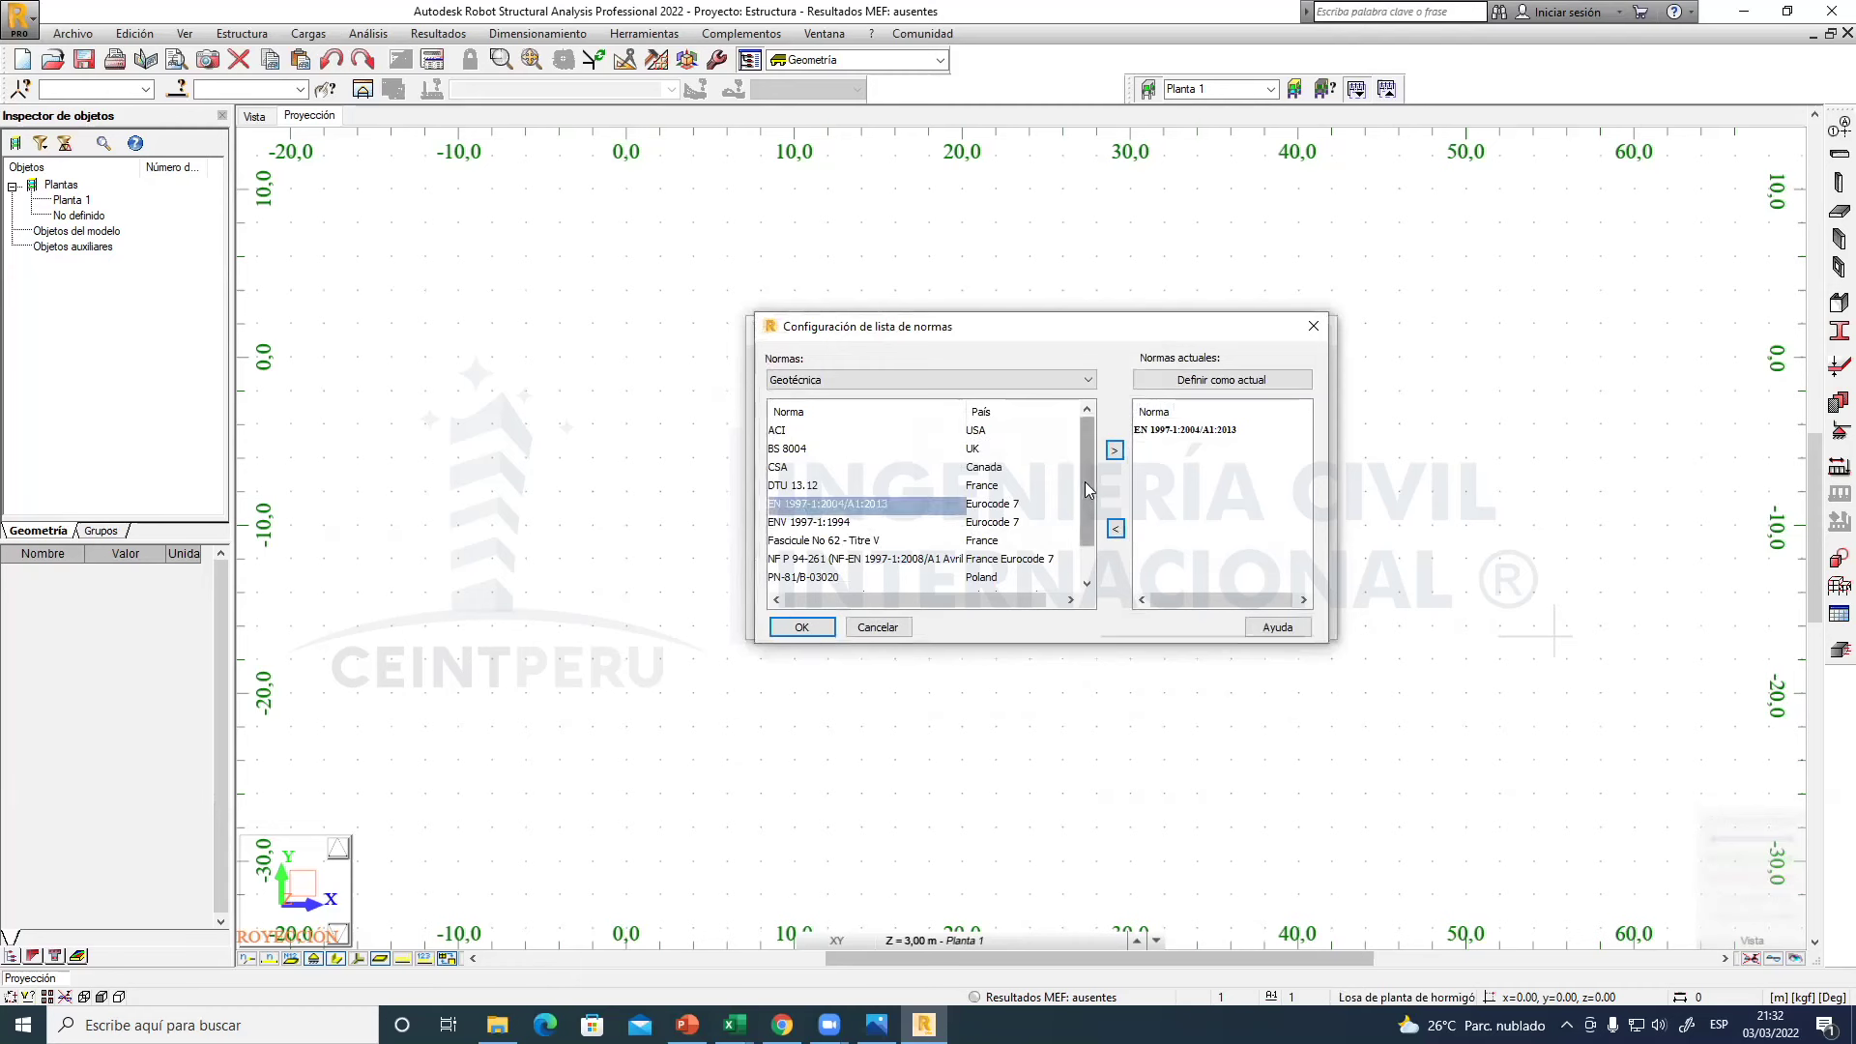
{"action": "left_click_drag", "start_coordinate": [1084, 481], "coordinate": [1081, 514]}
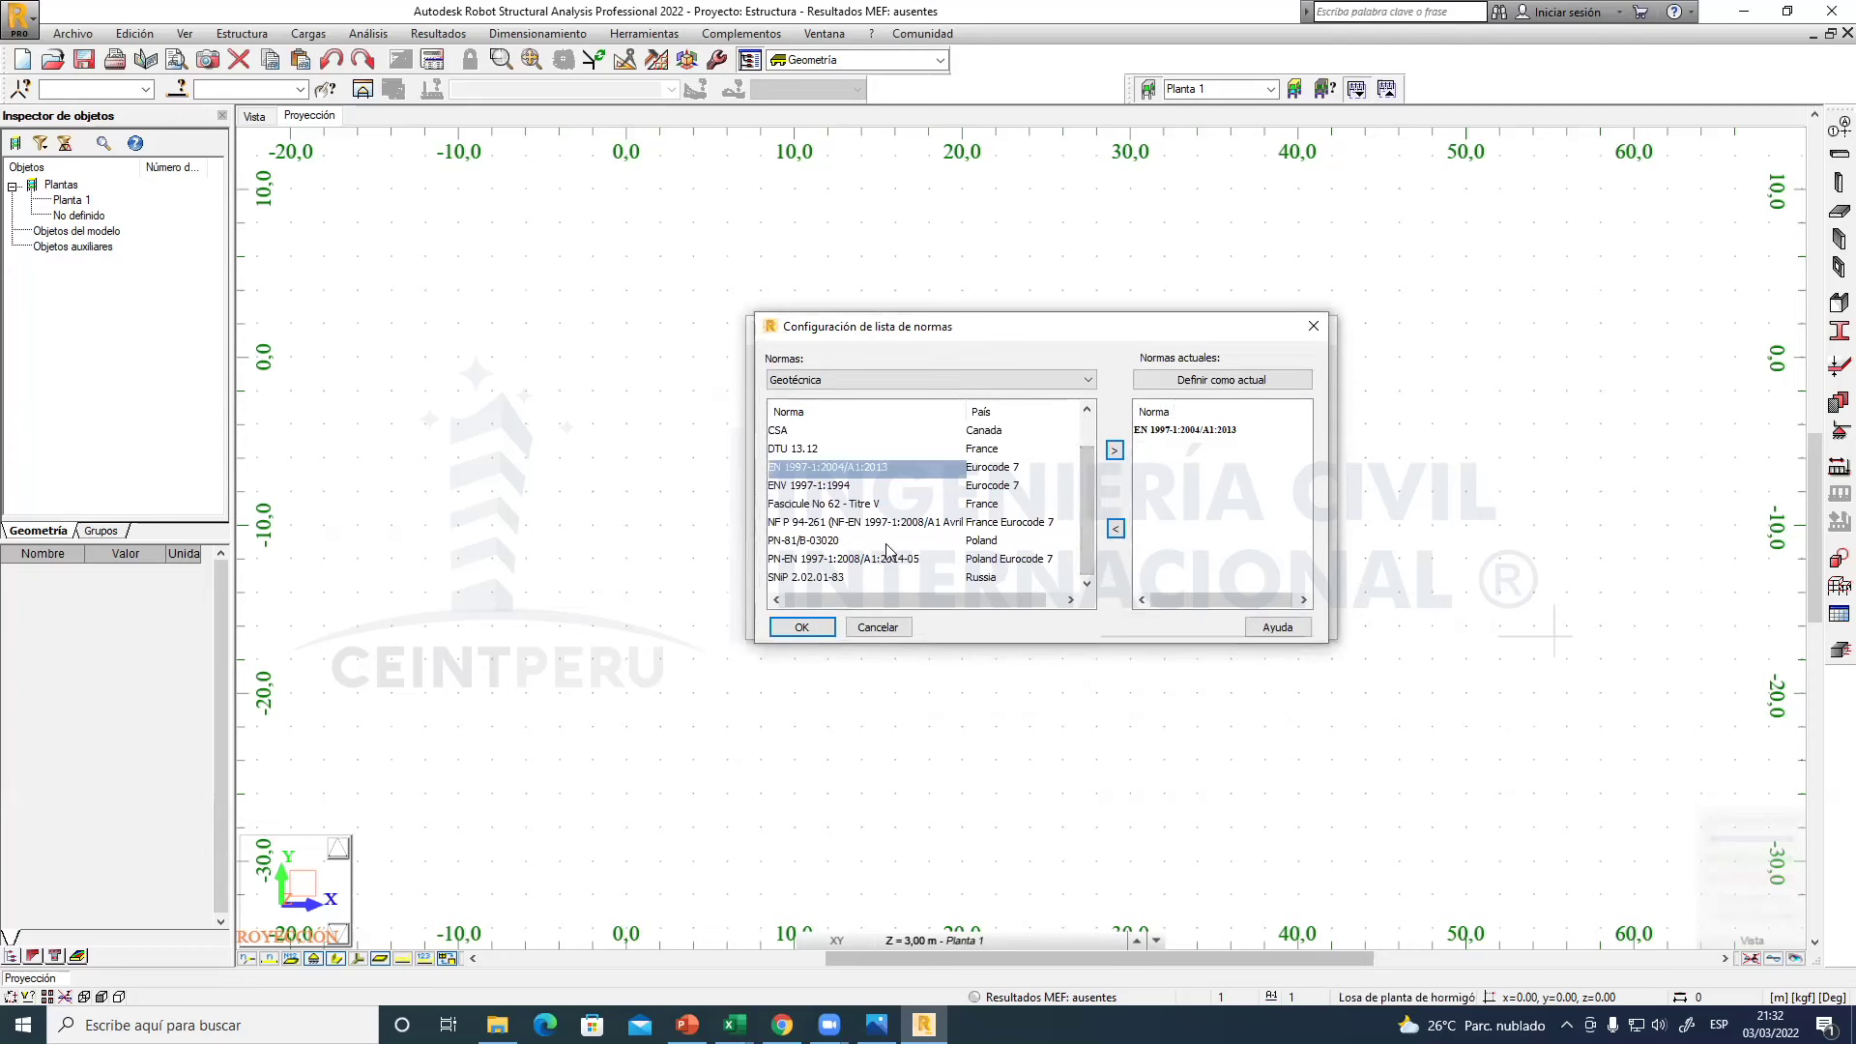
{"action": "scroll", "coordinate": [1098, 480], "scroll_direction": "up", "scroll_amount": 1}
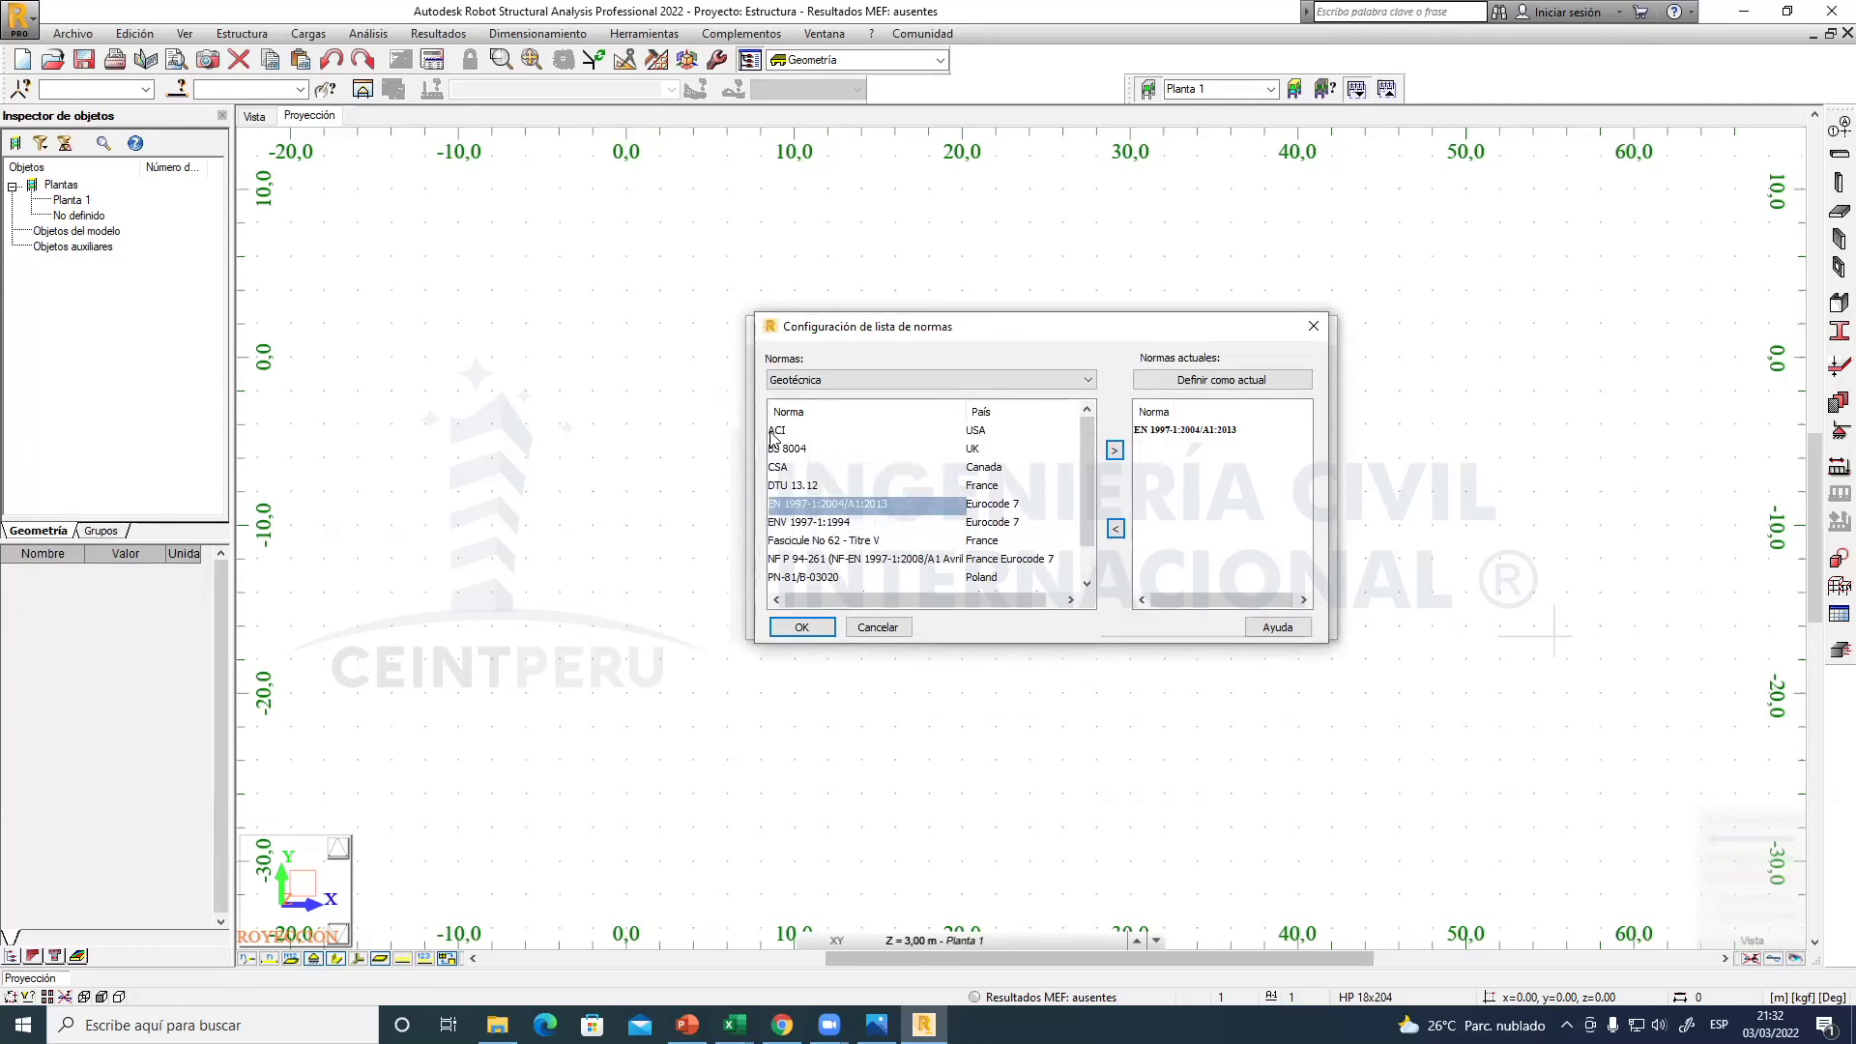
{"action": "left_click", "coordinate": [837, 435]}
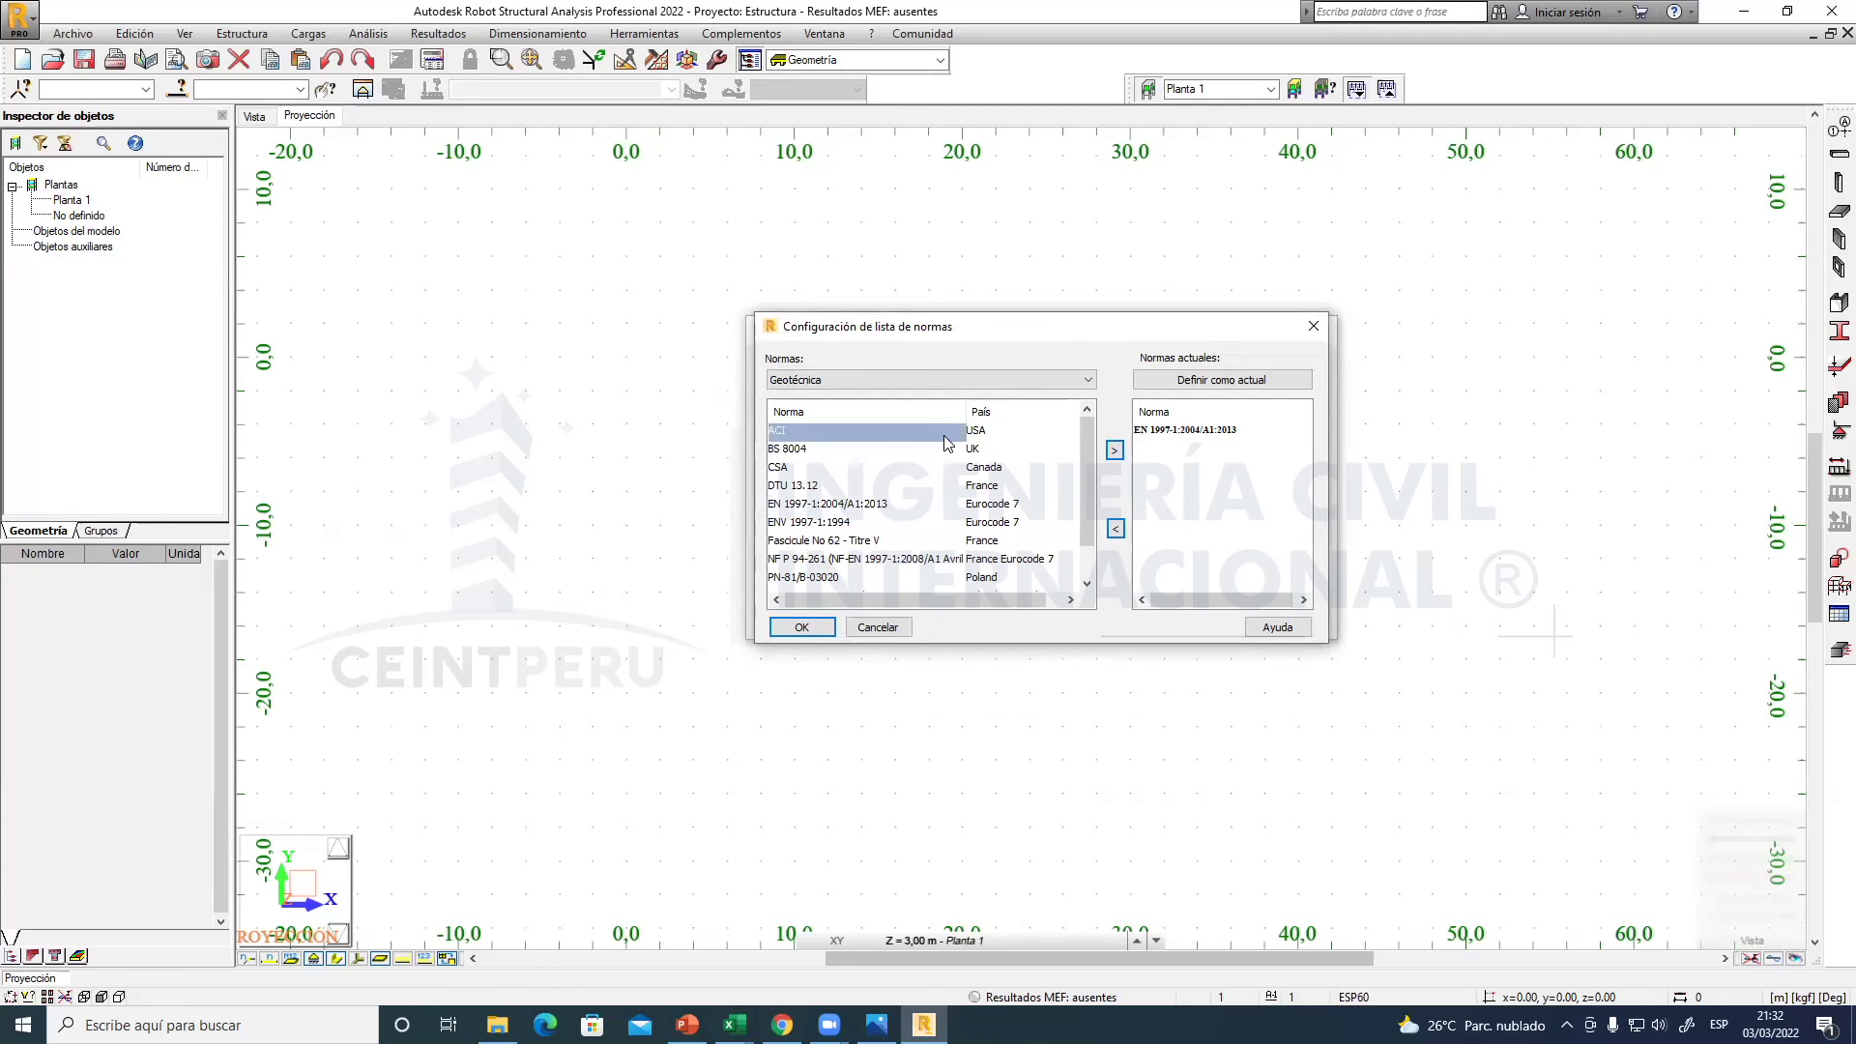
{"action": "left_click", "coordinate": [1115, 451]}
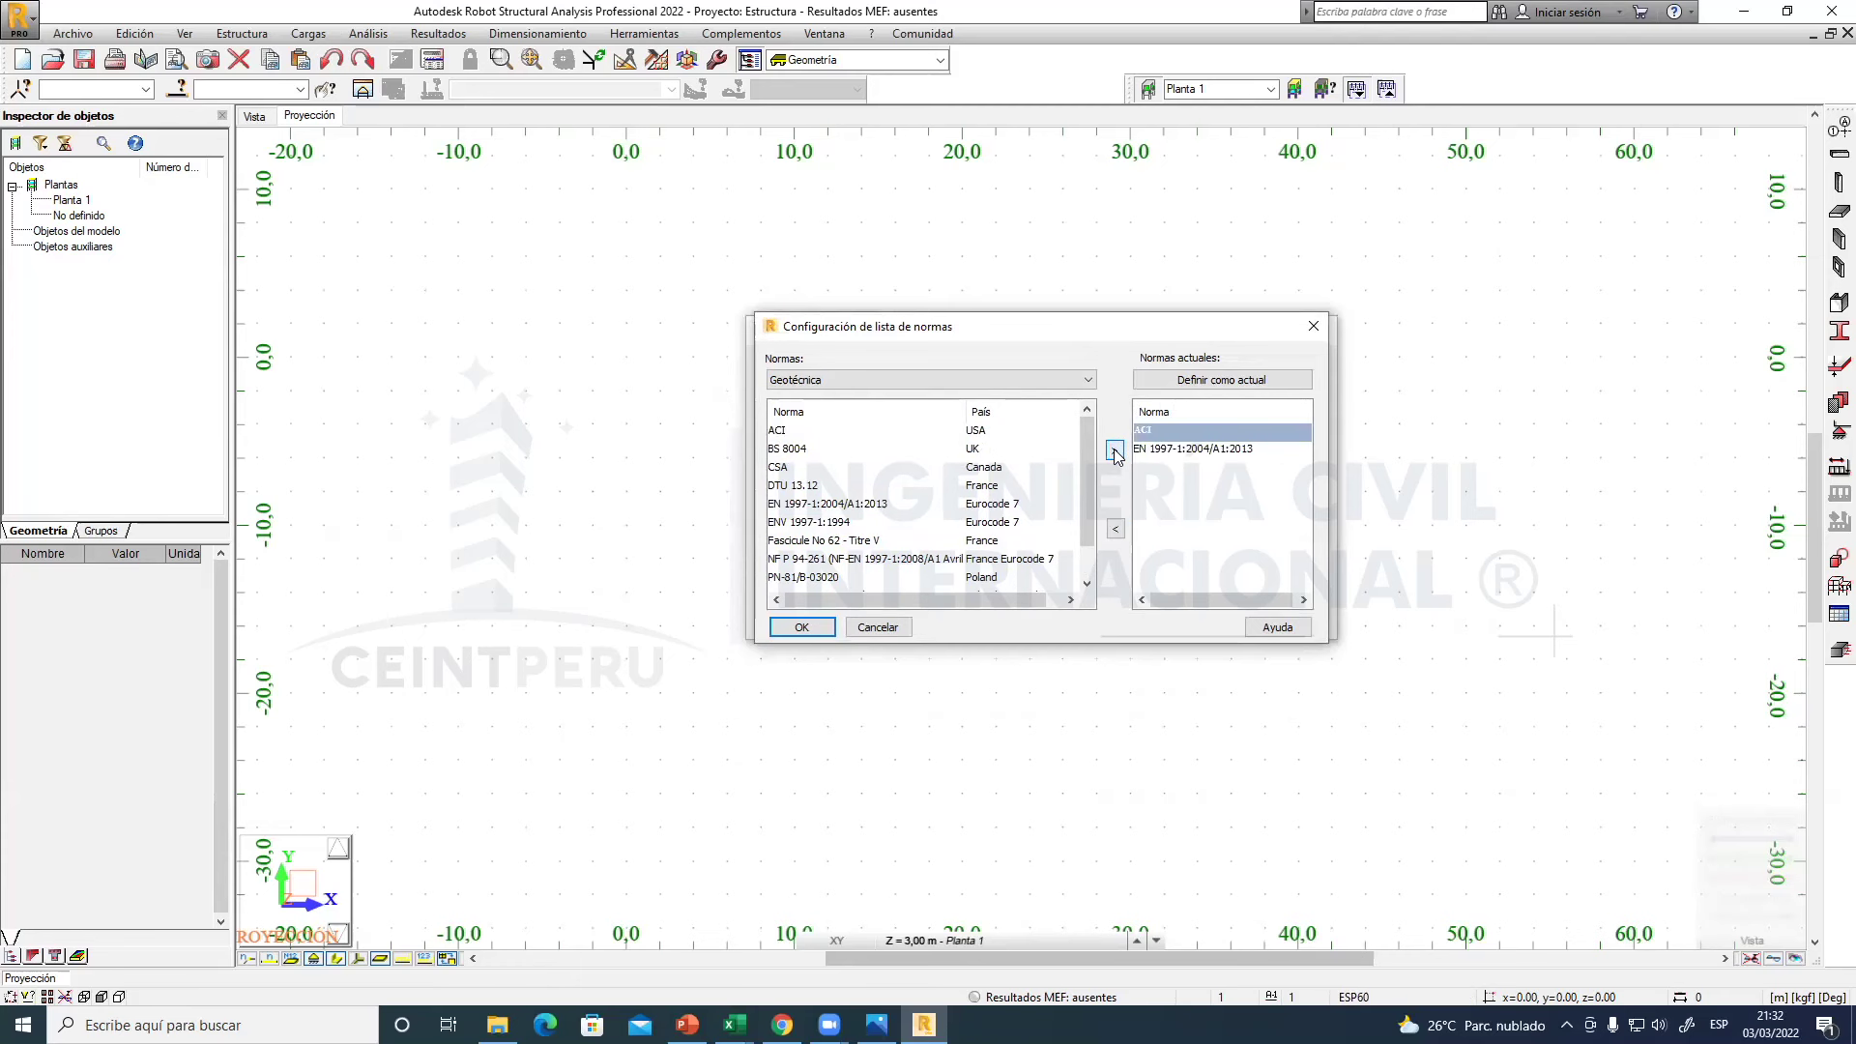
{"action": "left_click", "coordinate": [793, 630]}
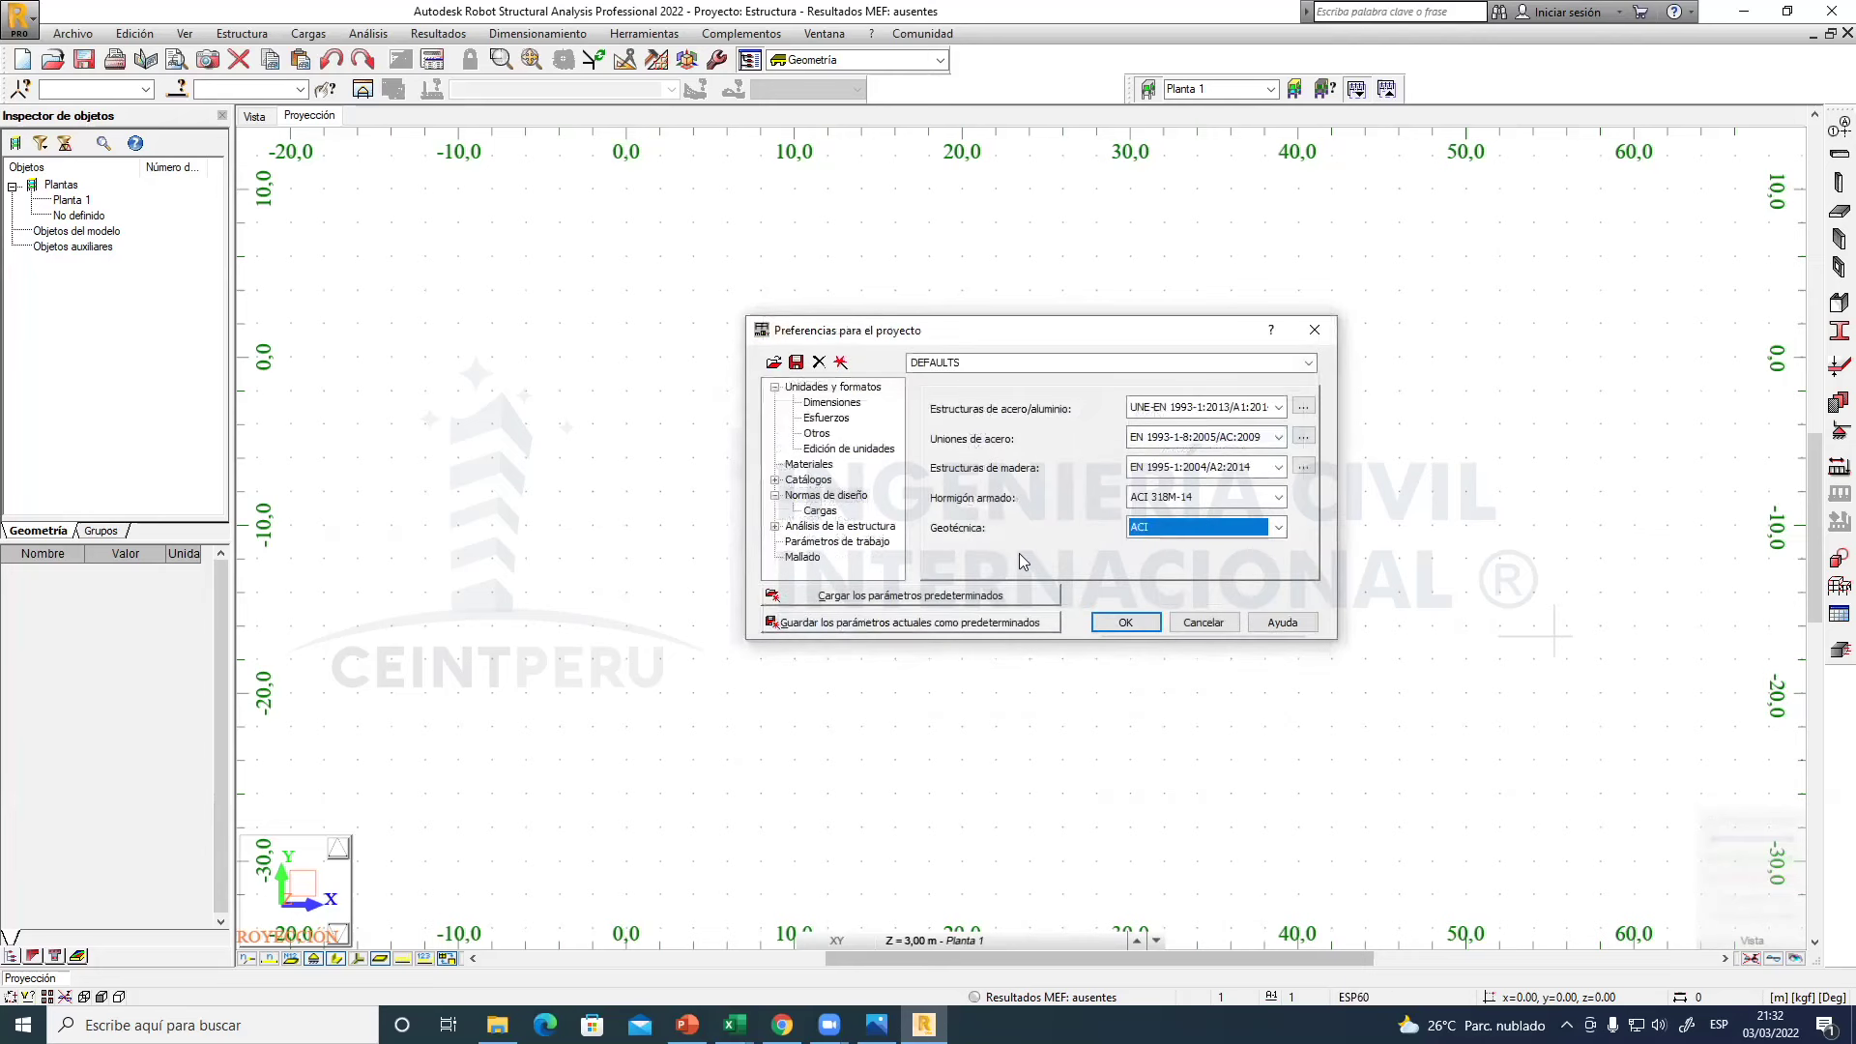
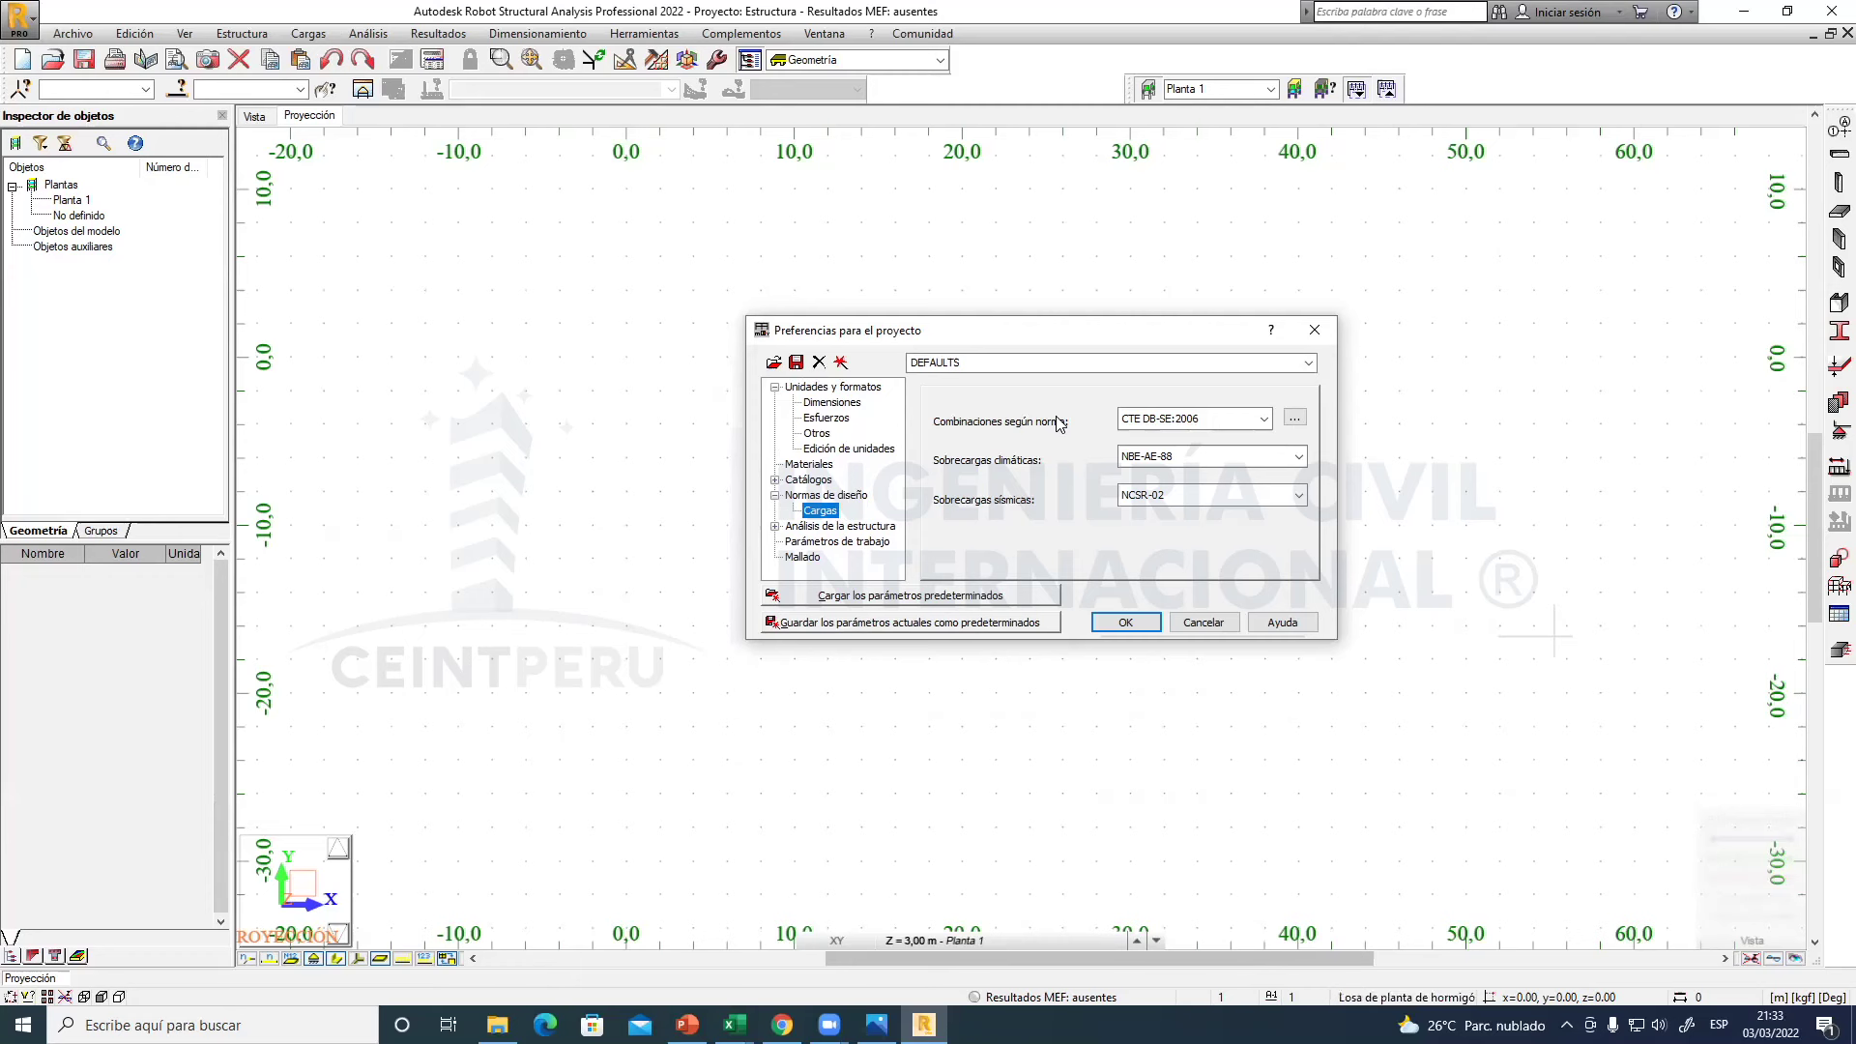
- Set the load combinations code to ACI 318-14 ACI 318M-14 by adding it to the current codes
{"action": "left_click", "coordinate": [1263, 419]}
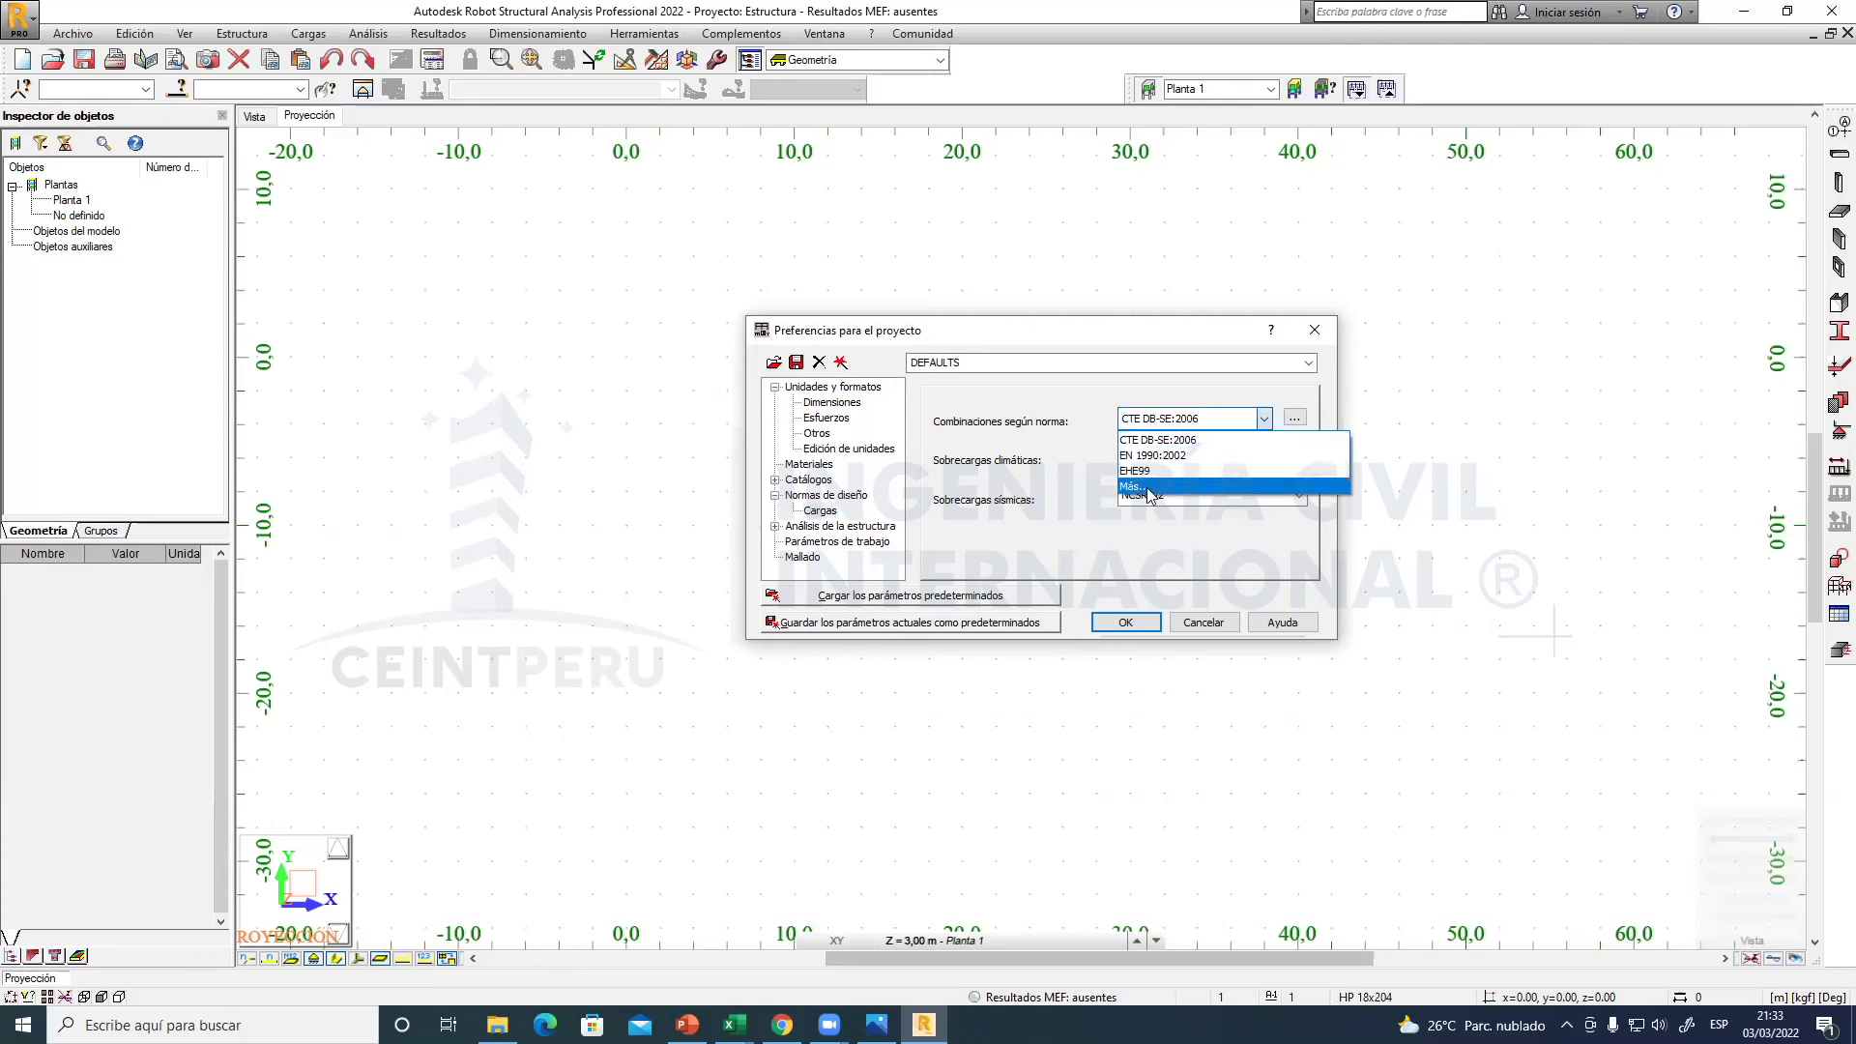
{"action": "left_click", "coordinate": [1146, 485]}
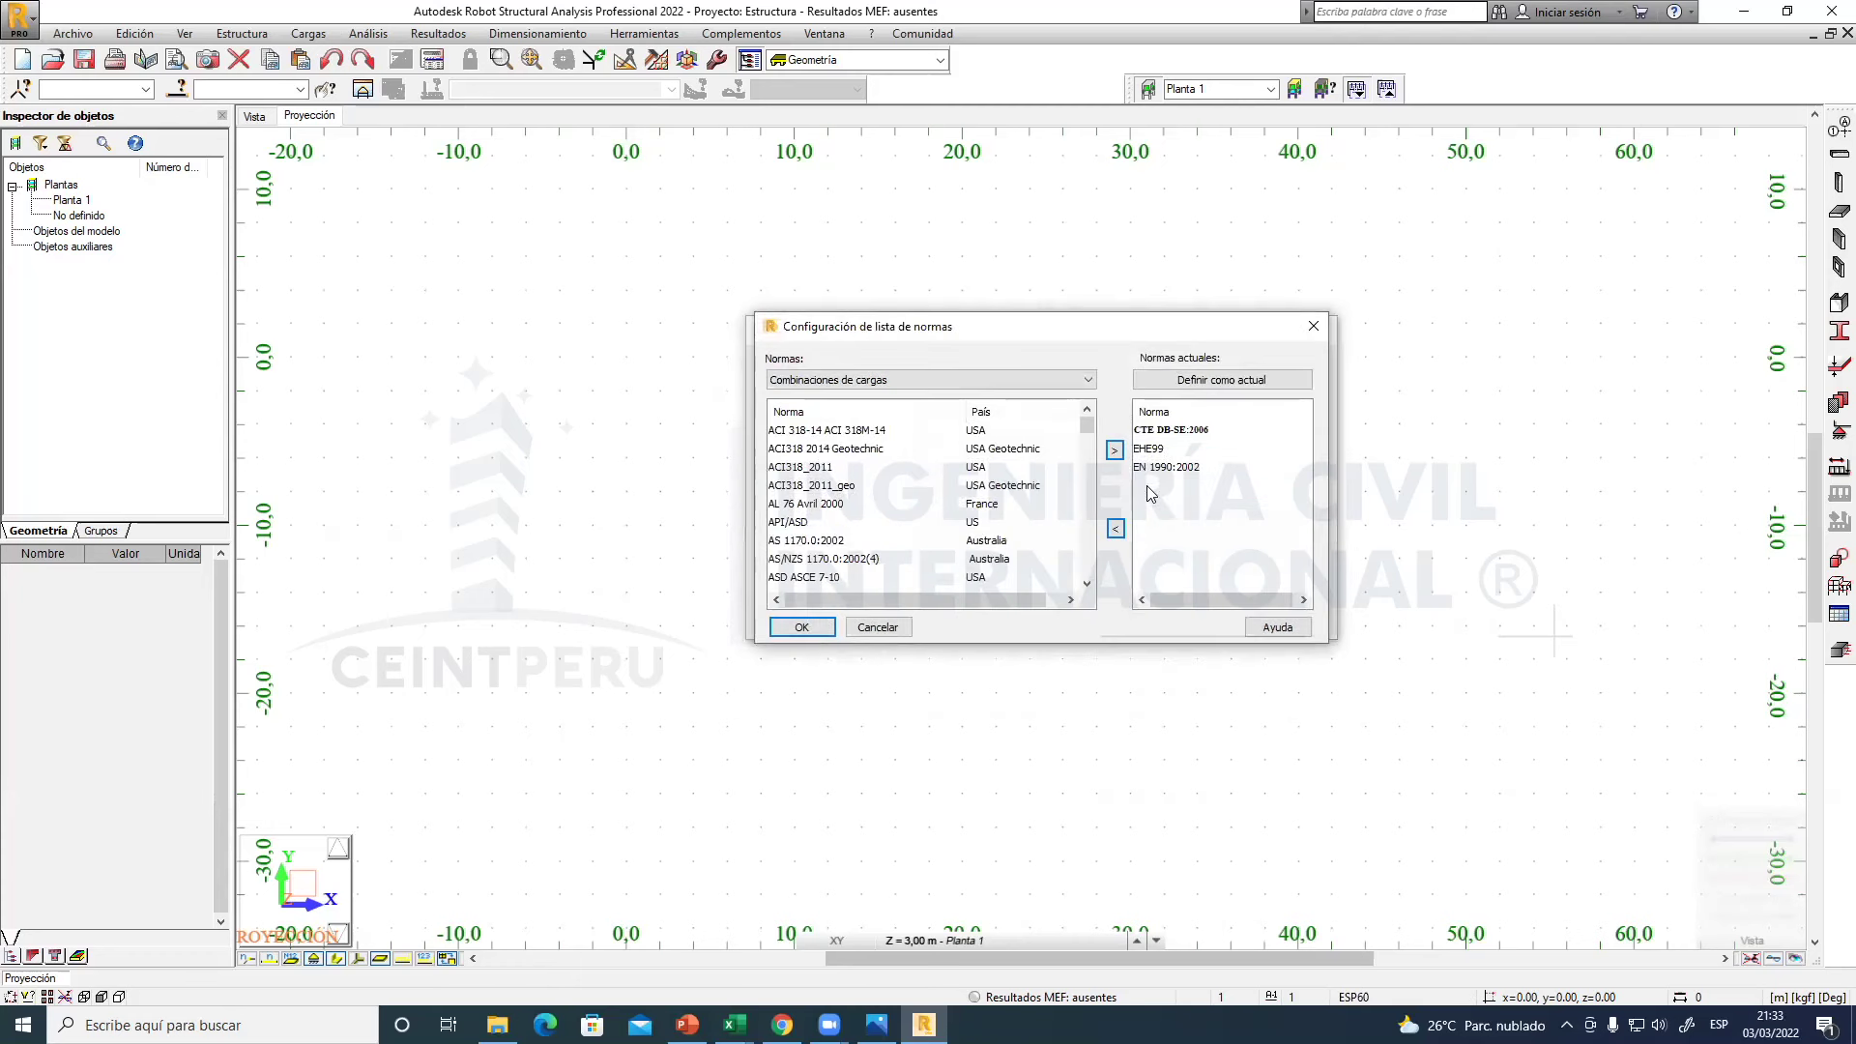
{"action": "left_click", "coordinate": [808, 435]}
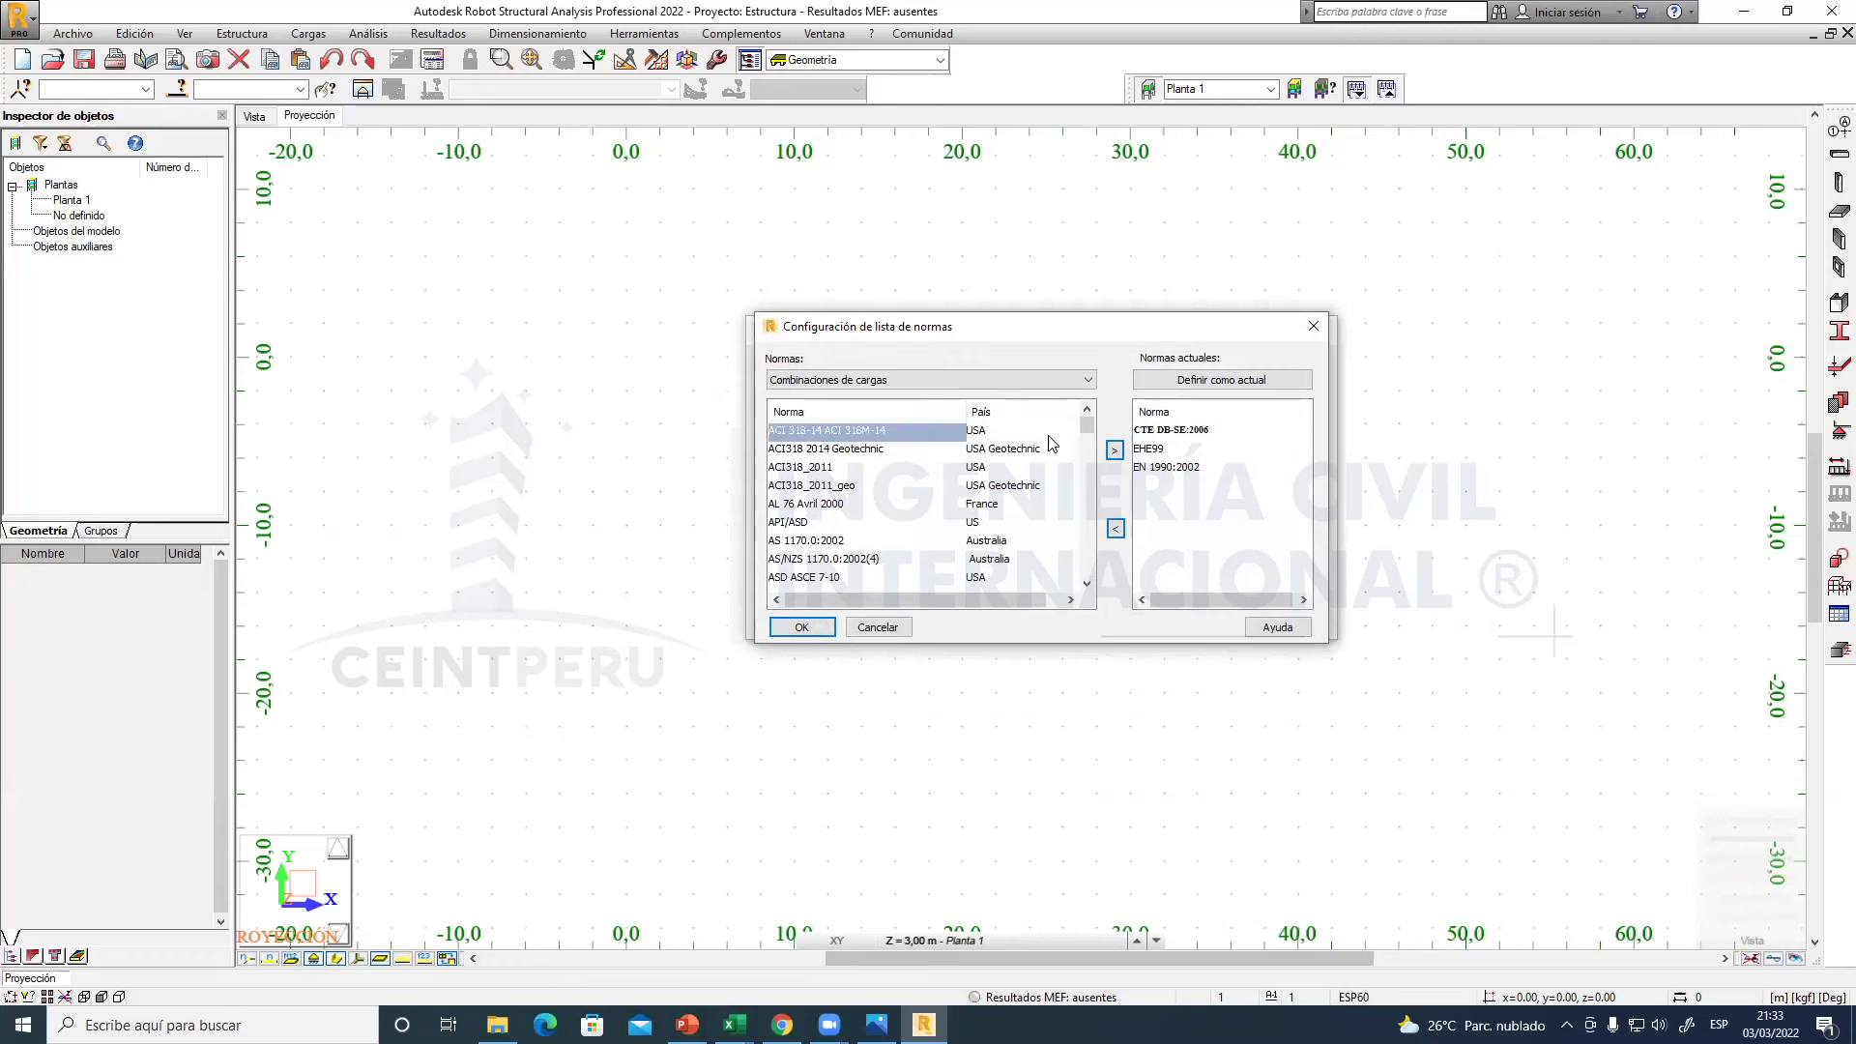
{"action": "left_click", "coordinate": [1115, 449]}
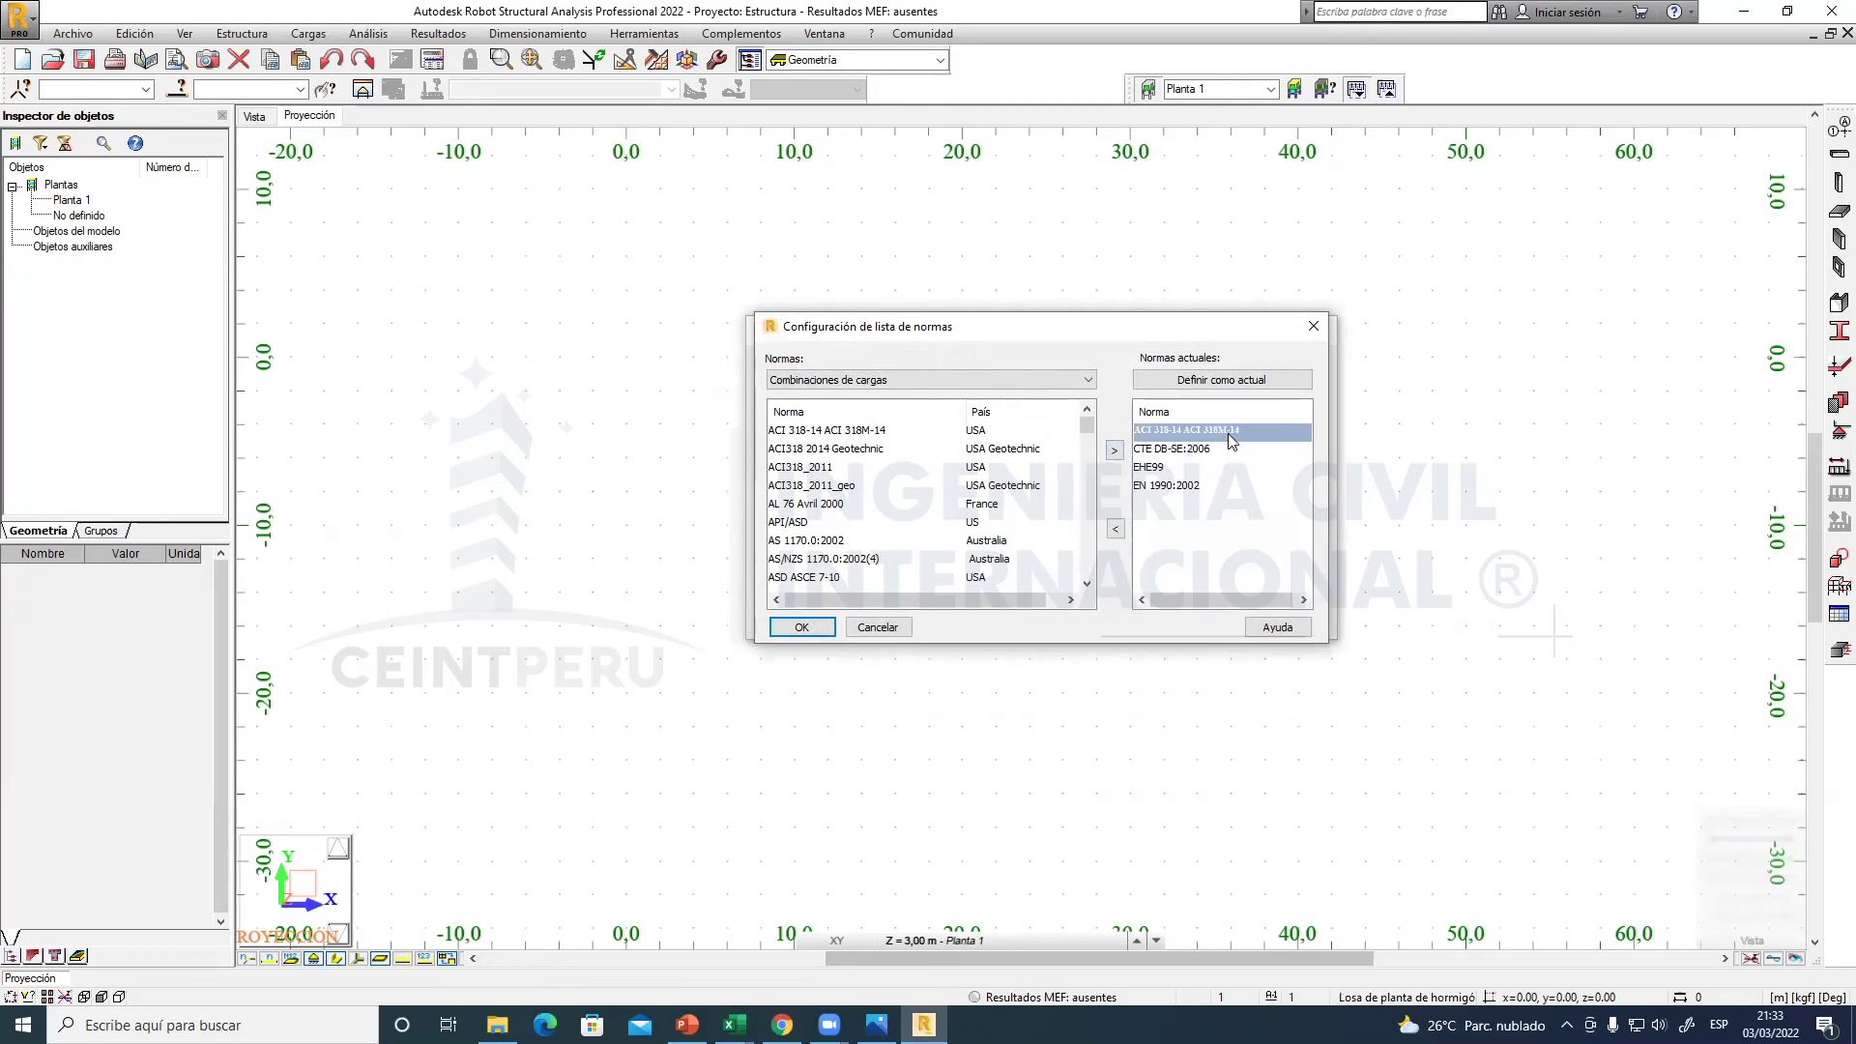
{"action": "left_click", "coordinate": [812, 630]}
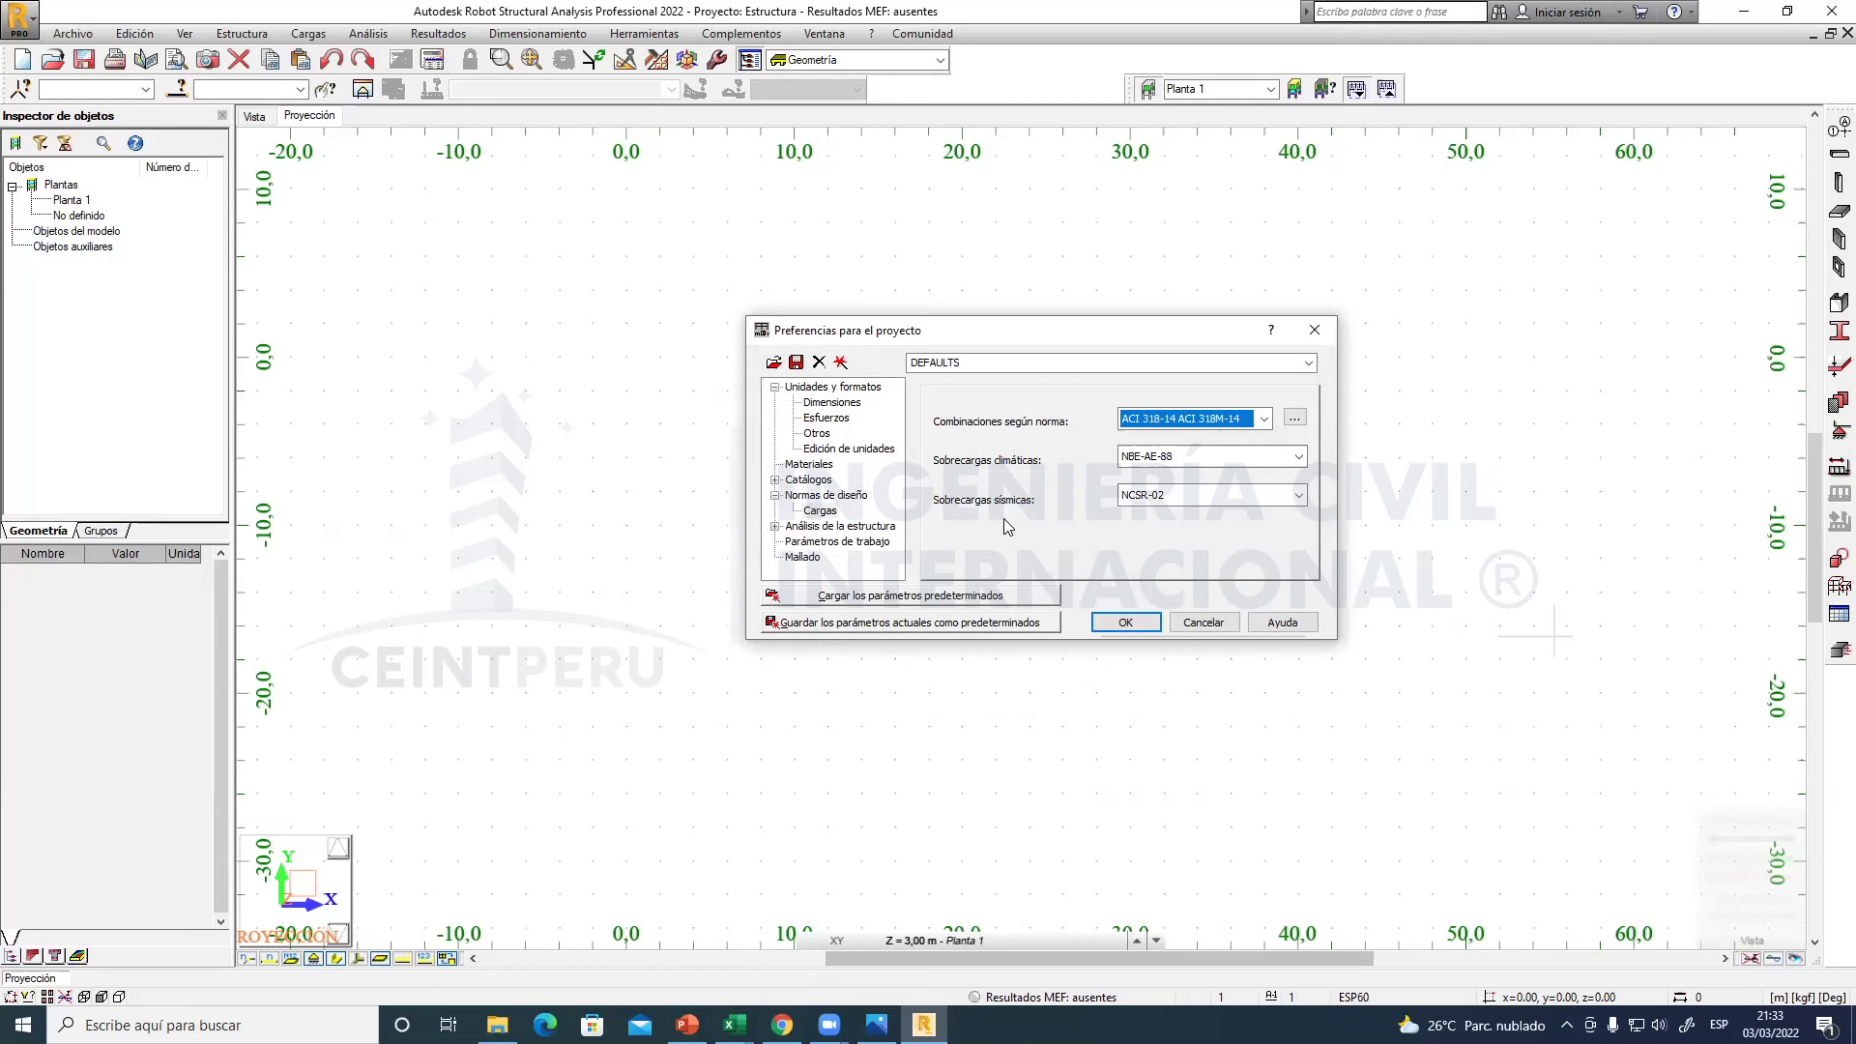
- Check the design code settings, save the current parameters as defaults with confirmation, and accept the project preferences
{"action": "left_click", "coordinate": [820, 512]}
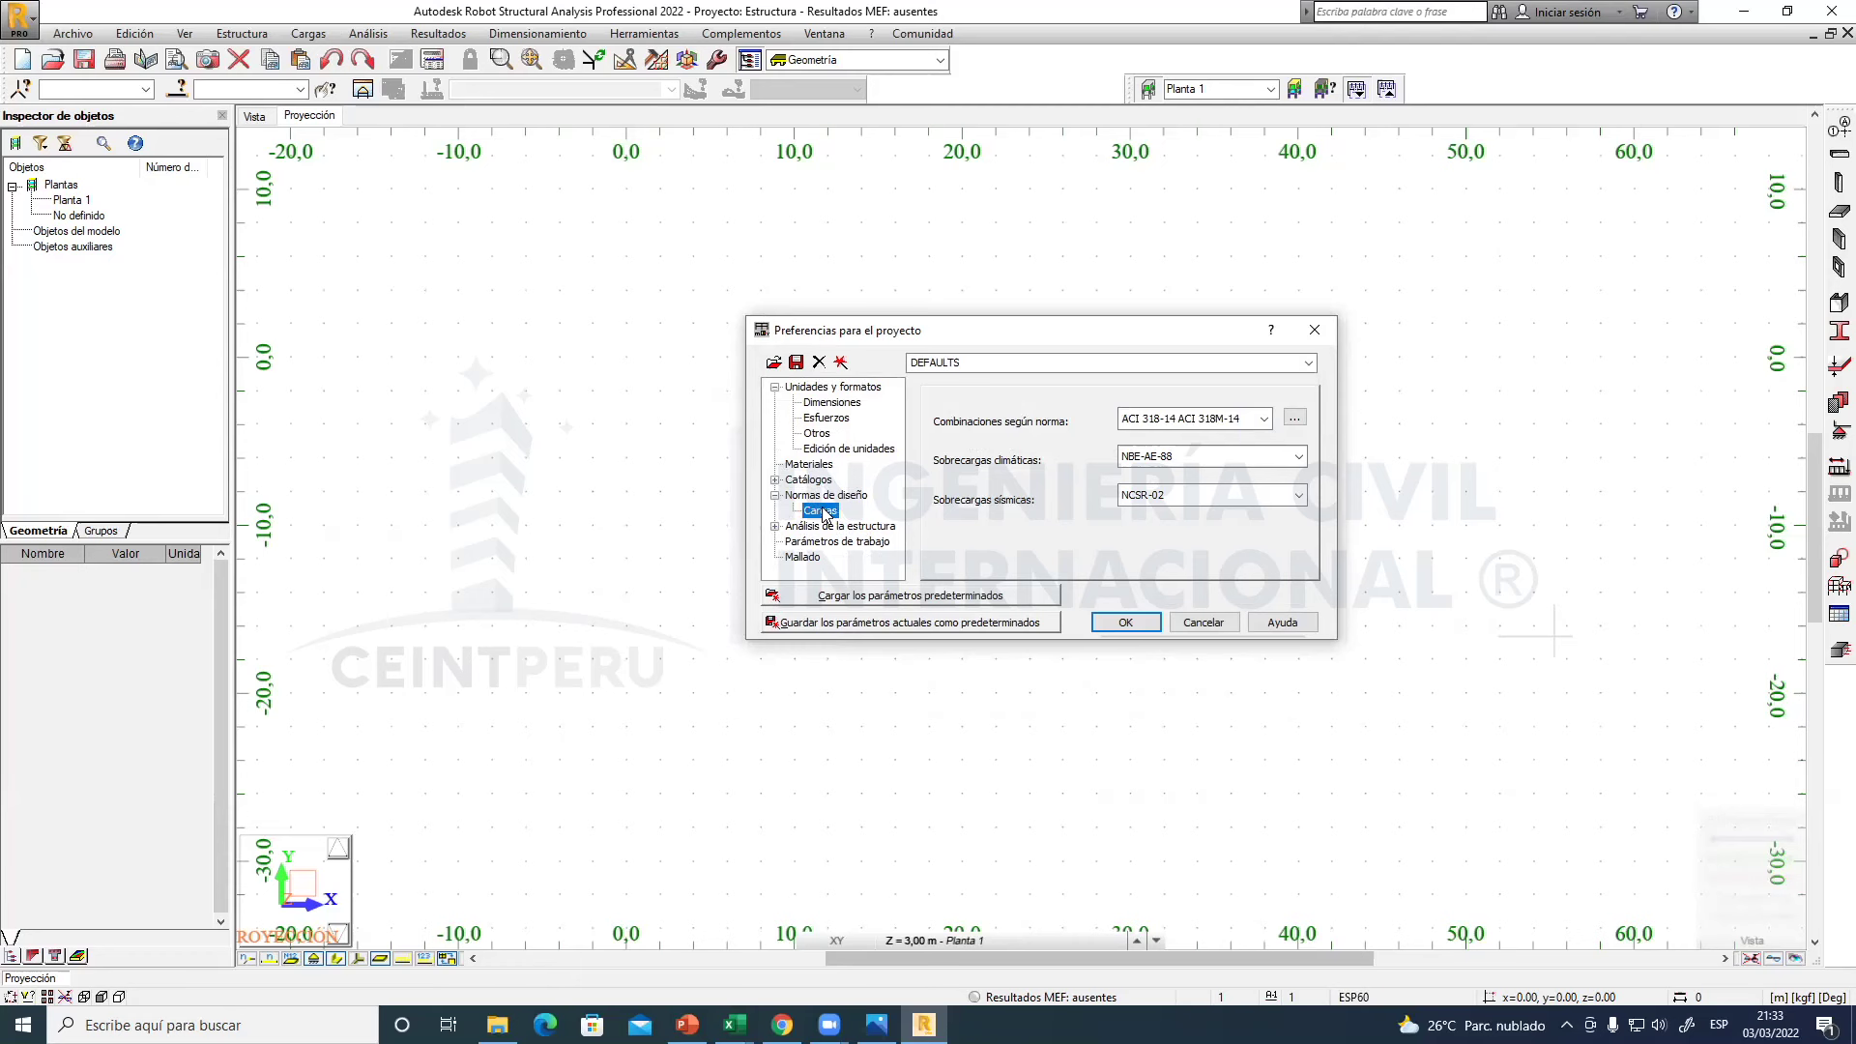
{"action": "left_click", "coordinate": [825, 498]}
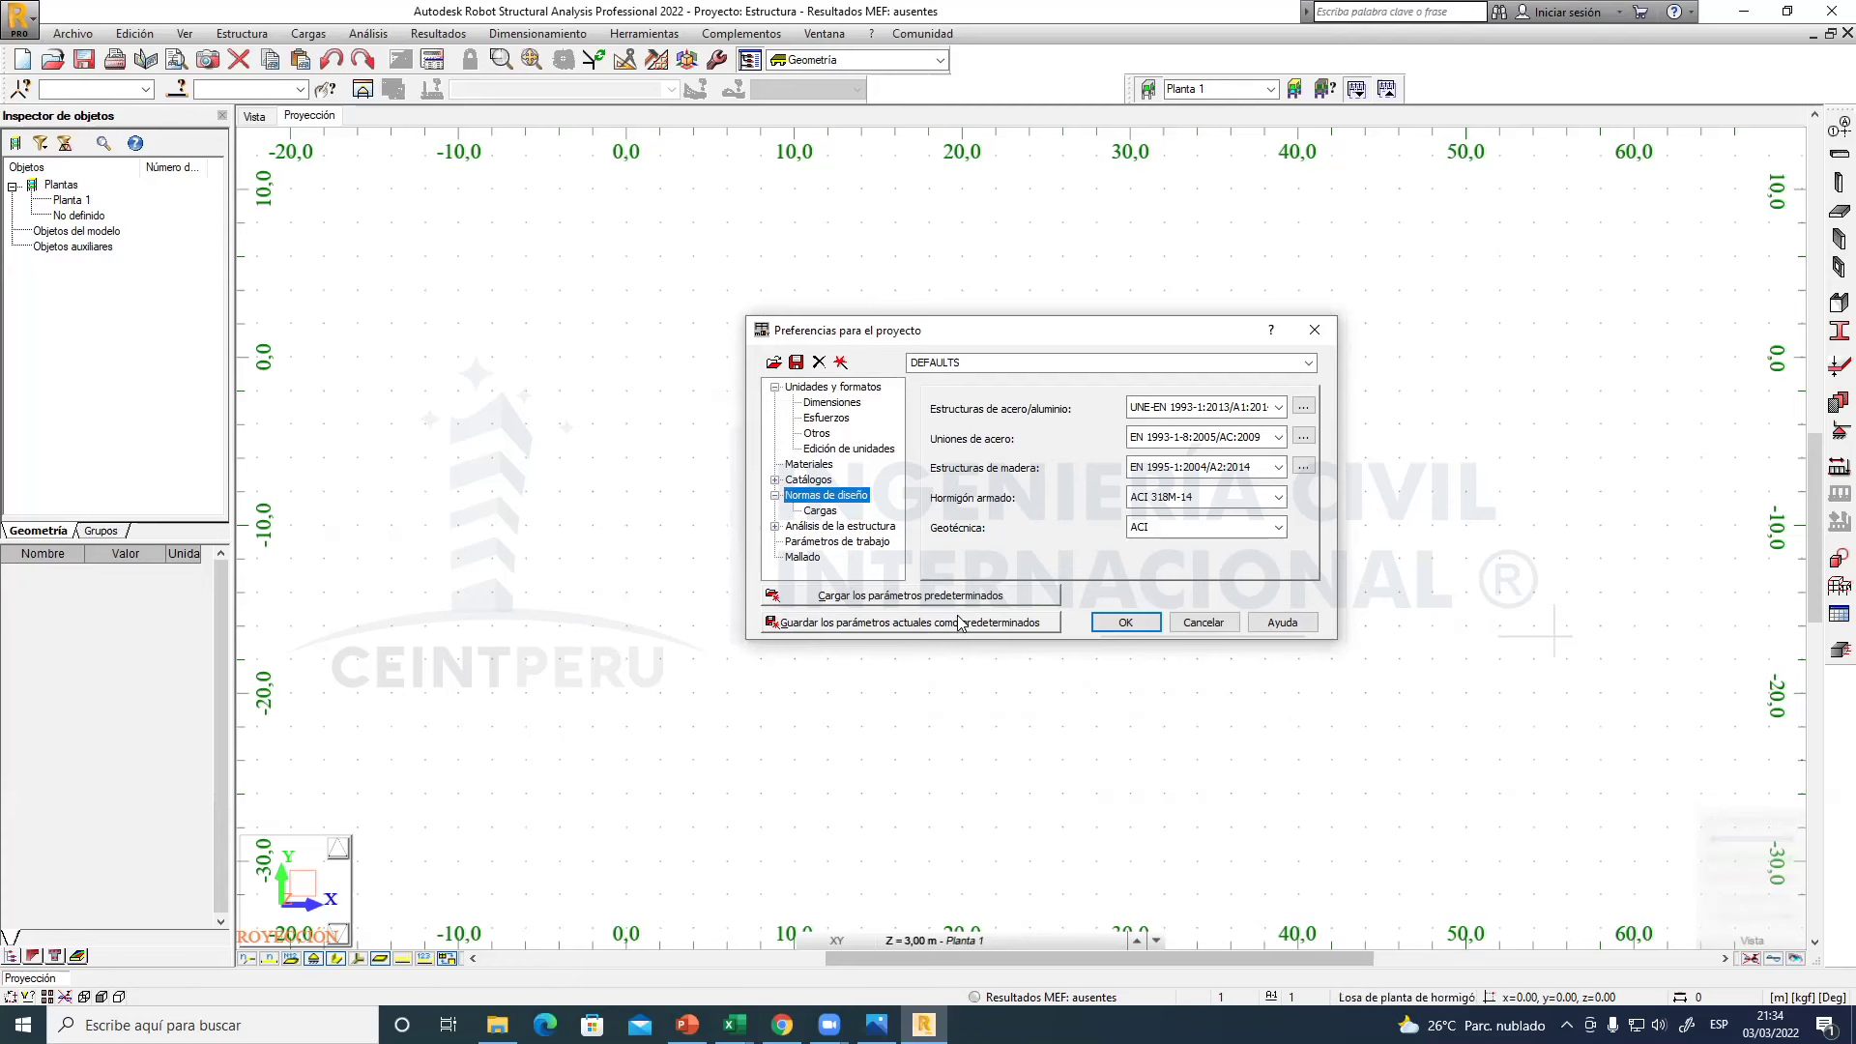
{"action": "left_click", "coordinate": [909, 623]}
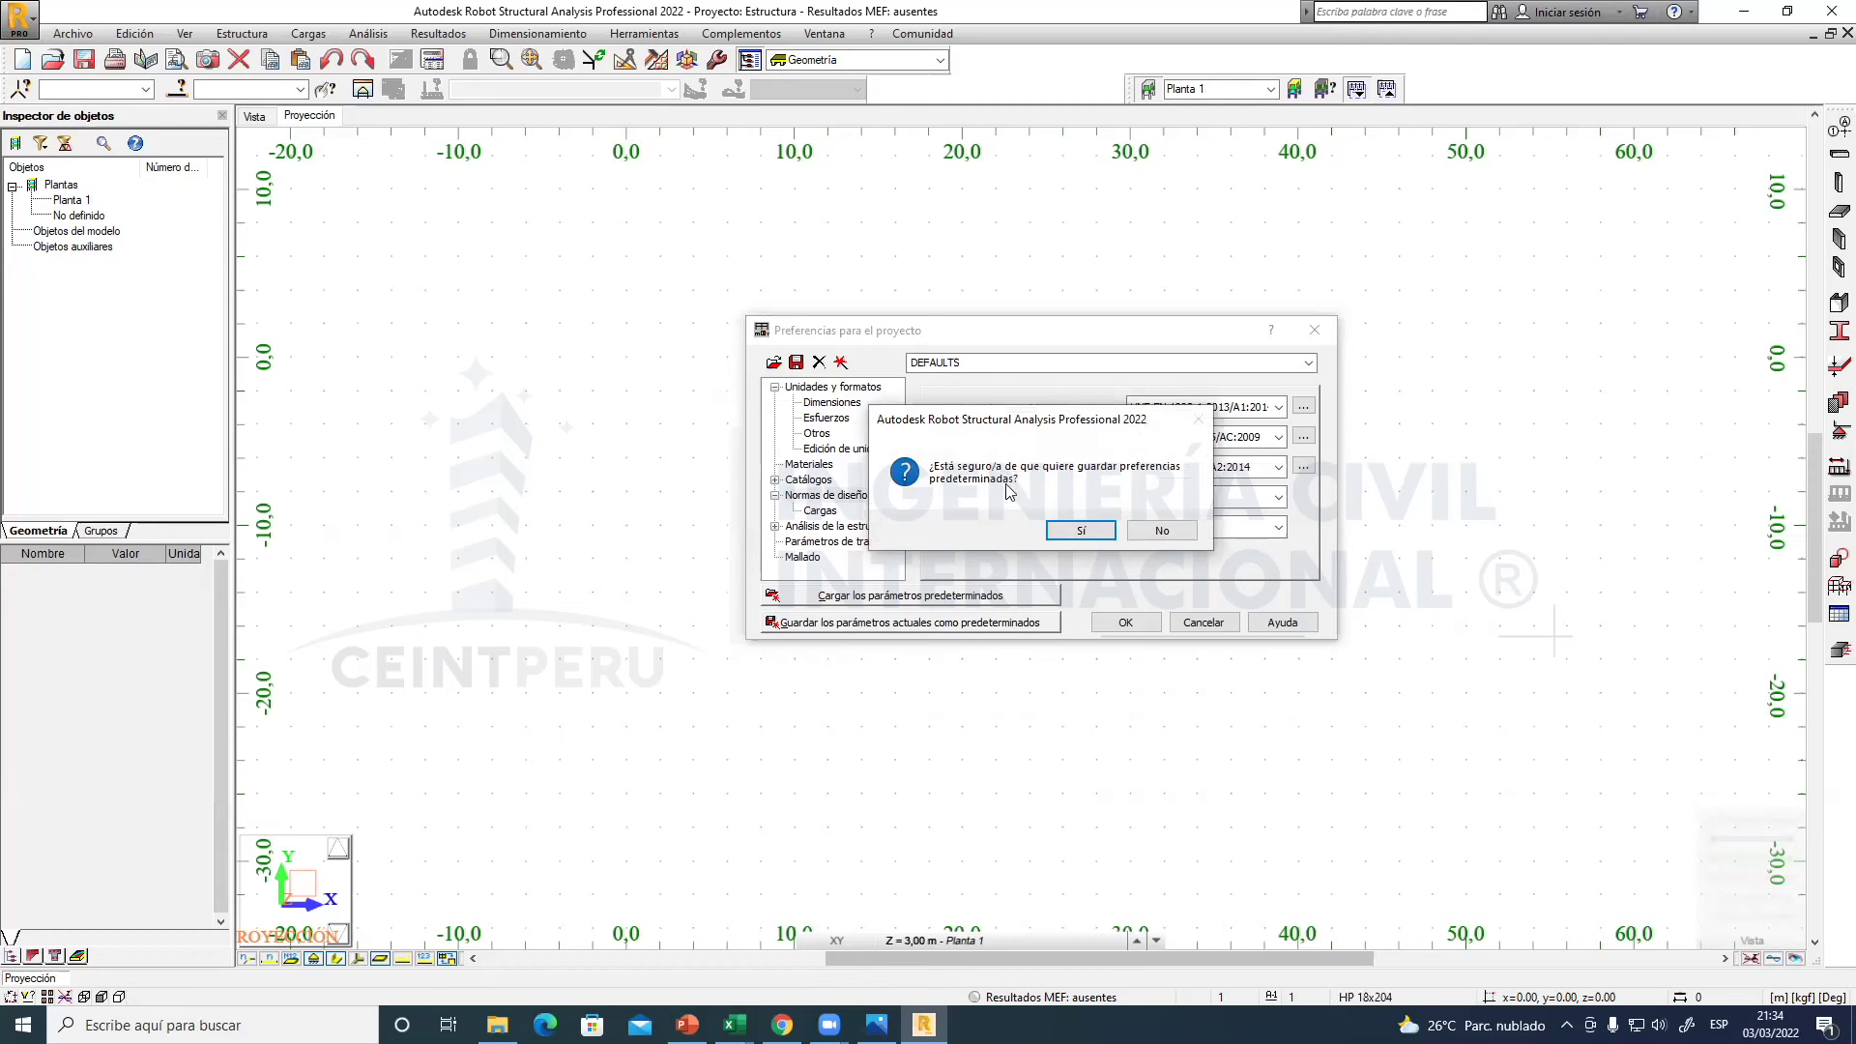
{"action": "left_click", "coordinate": [1081, 533]}
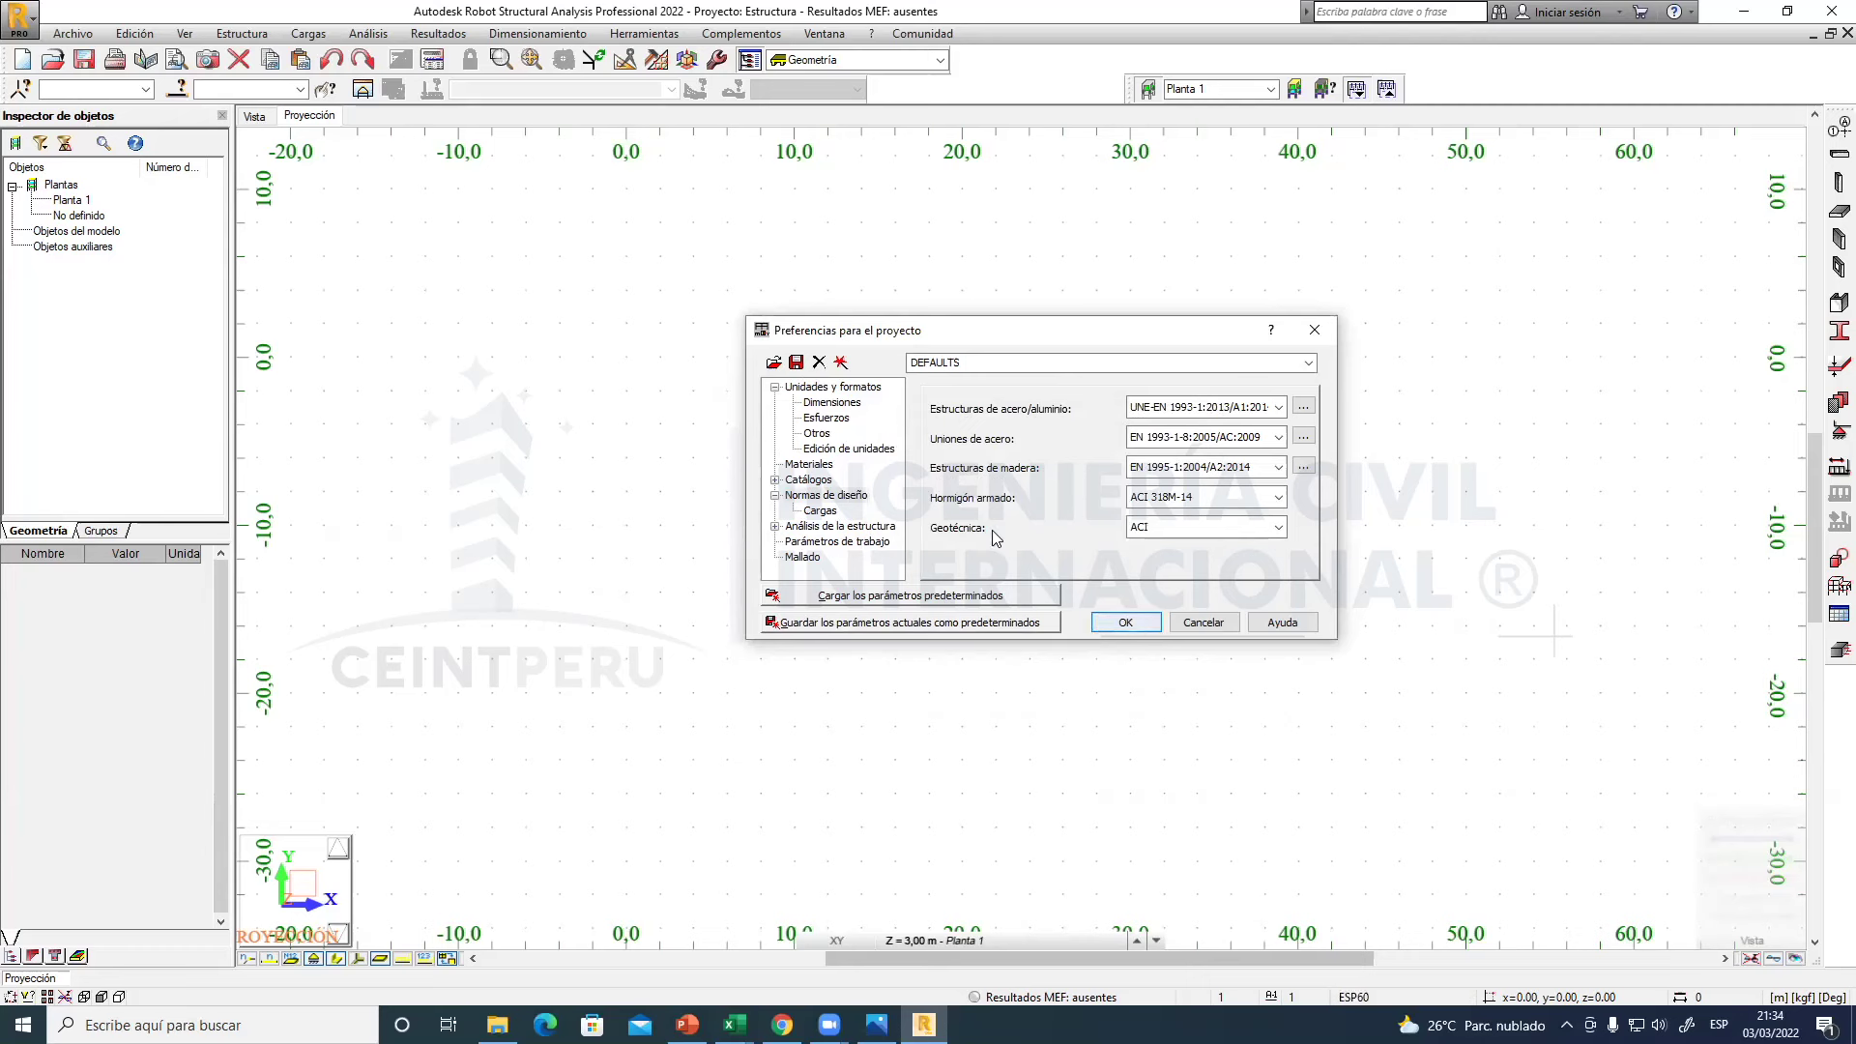
{"action": "left_click", "coordinate": [1127, 621]}
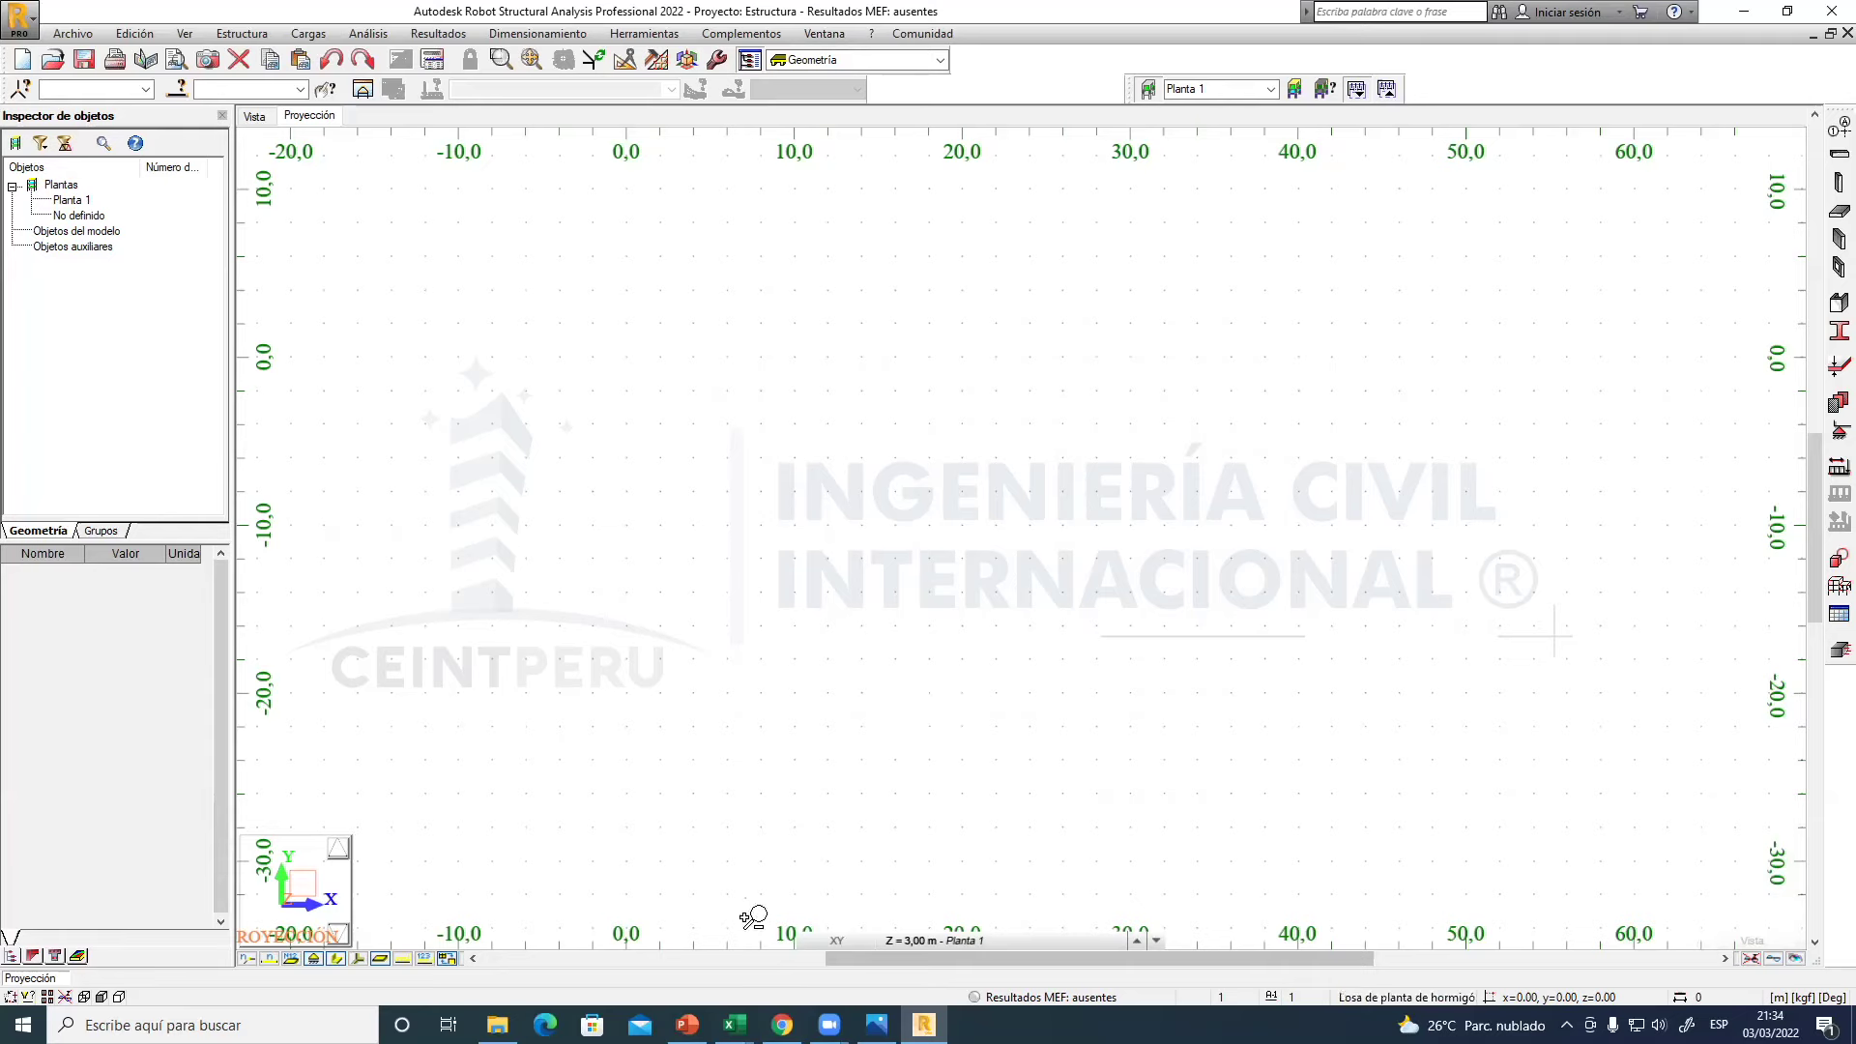
- Switch to the PowerPoint course presentation, start the slide show from the current slide, and advance to the soil configuration and stratification slide
{"action": "left_click", "coordinate": [687, 1025]}
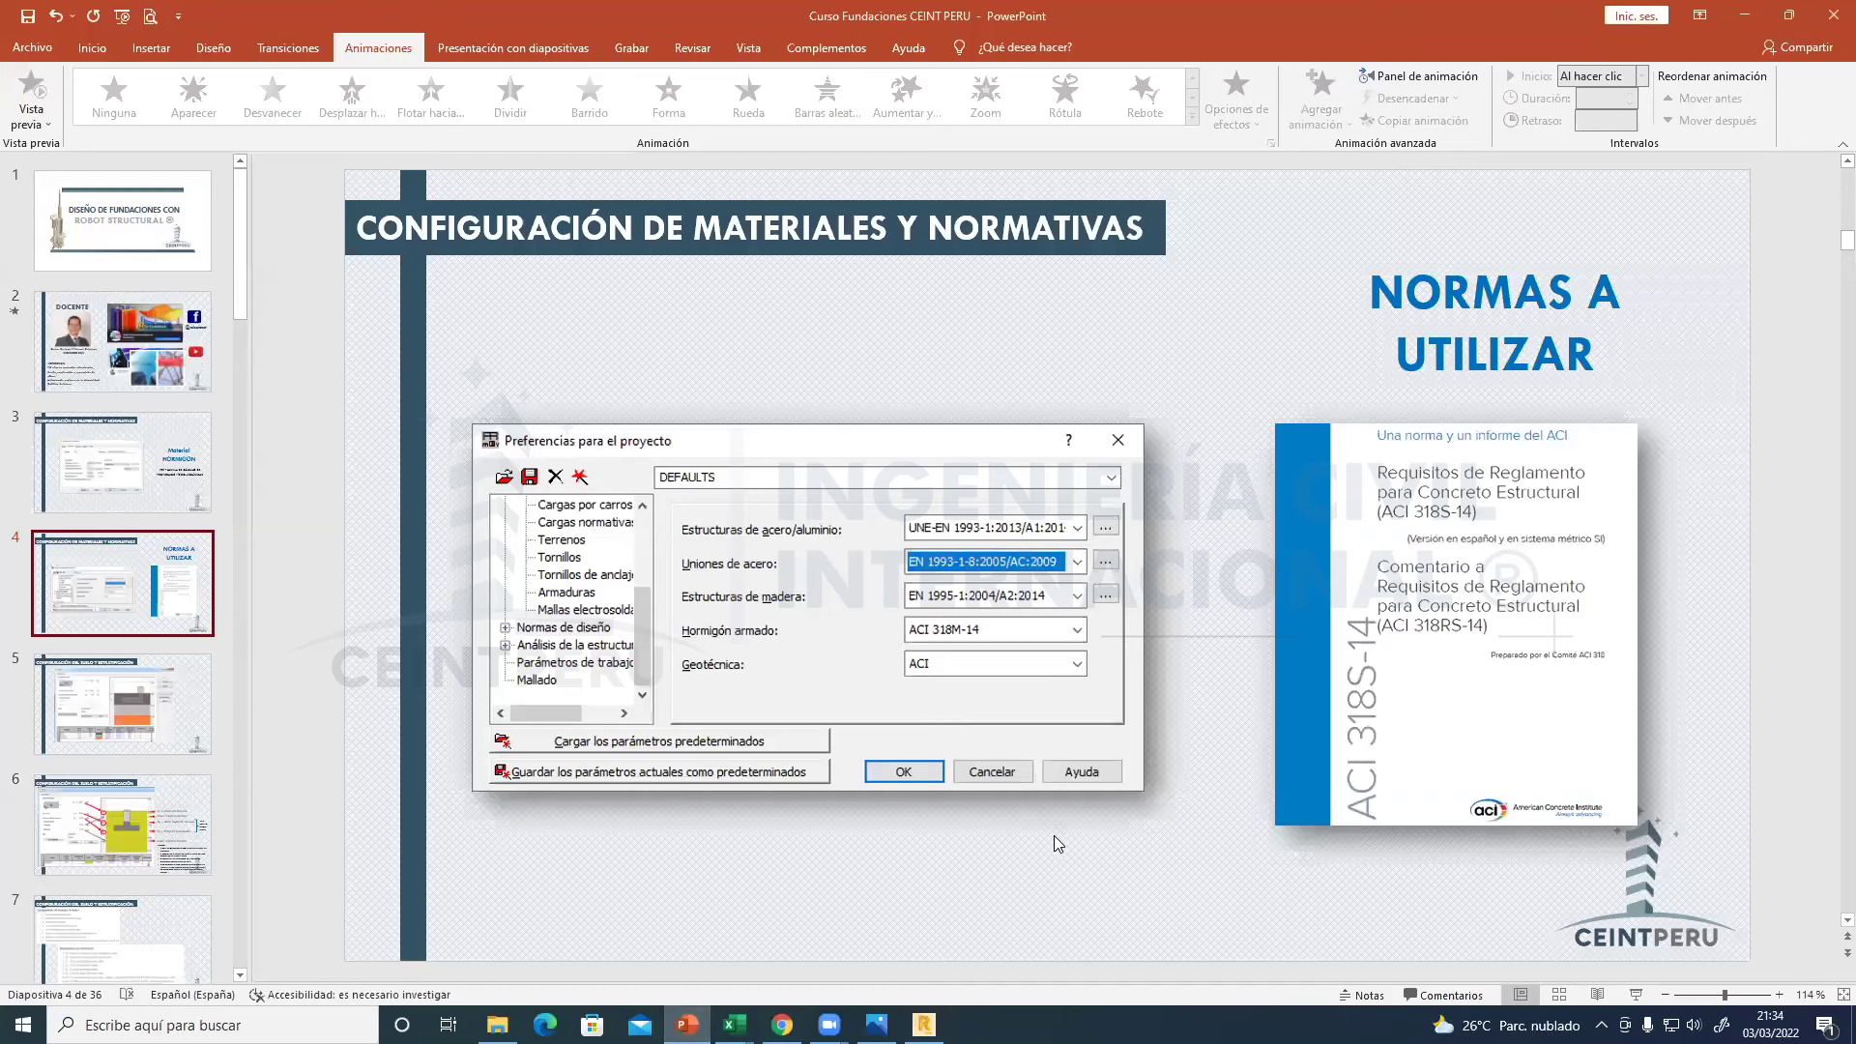
{"action": "left_click", "coordinate": [1635, 994]}
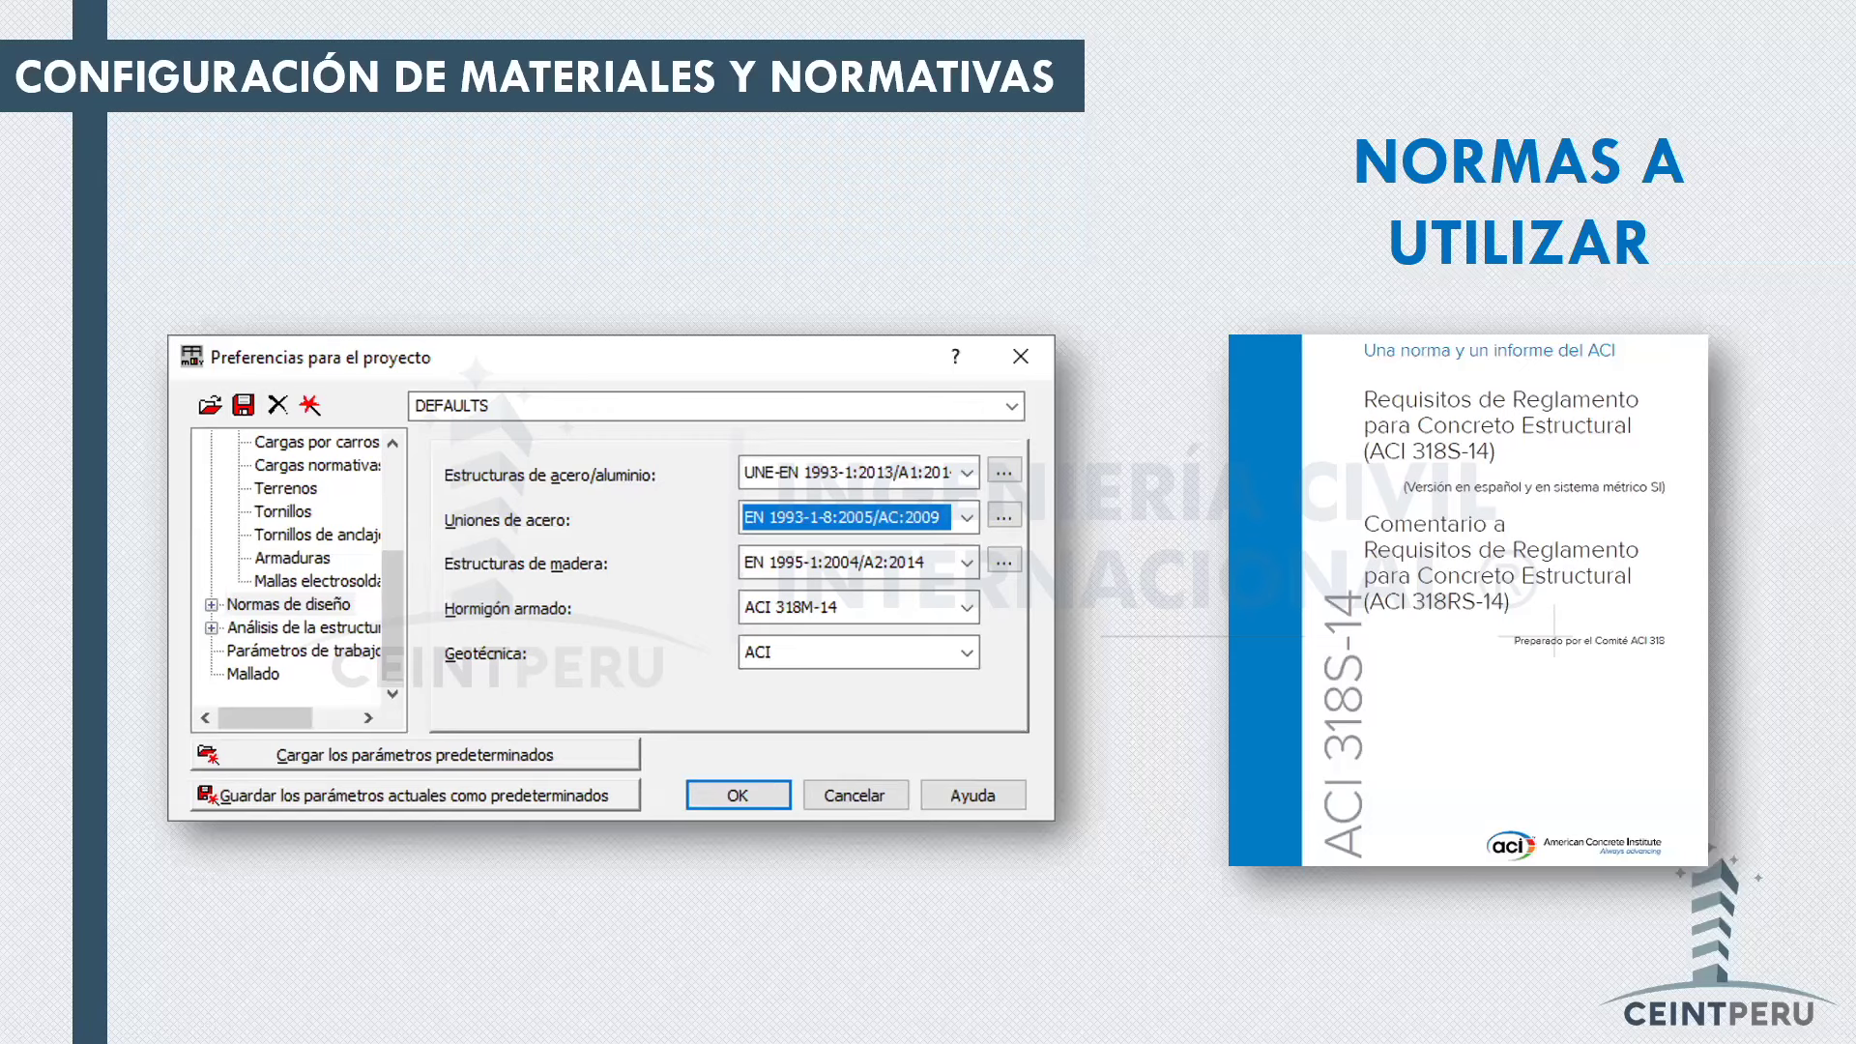
{"action": "key", "text": "Right"}
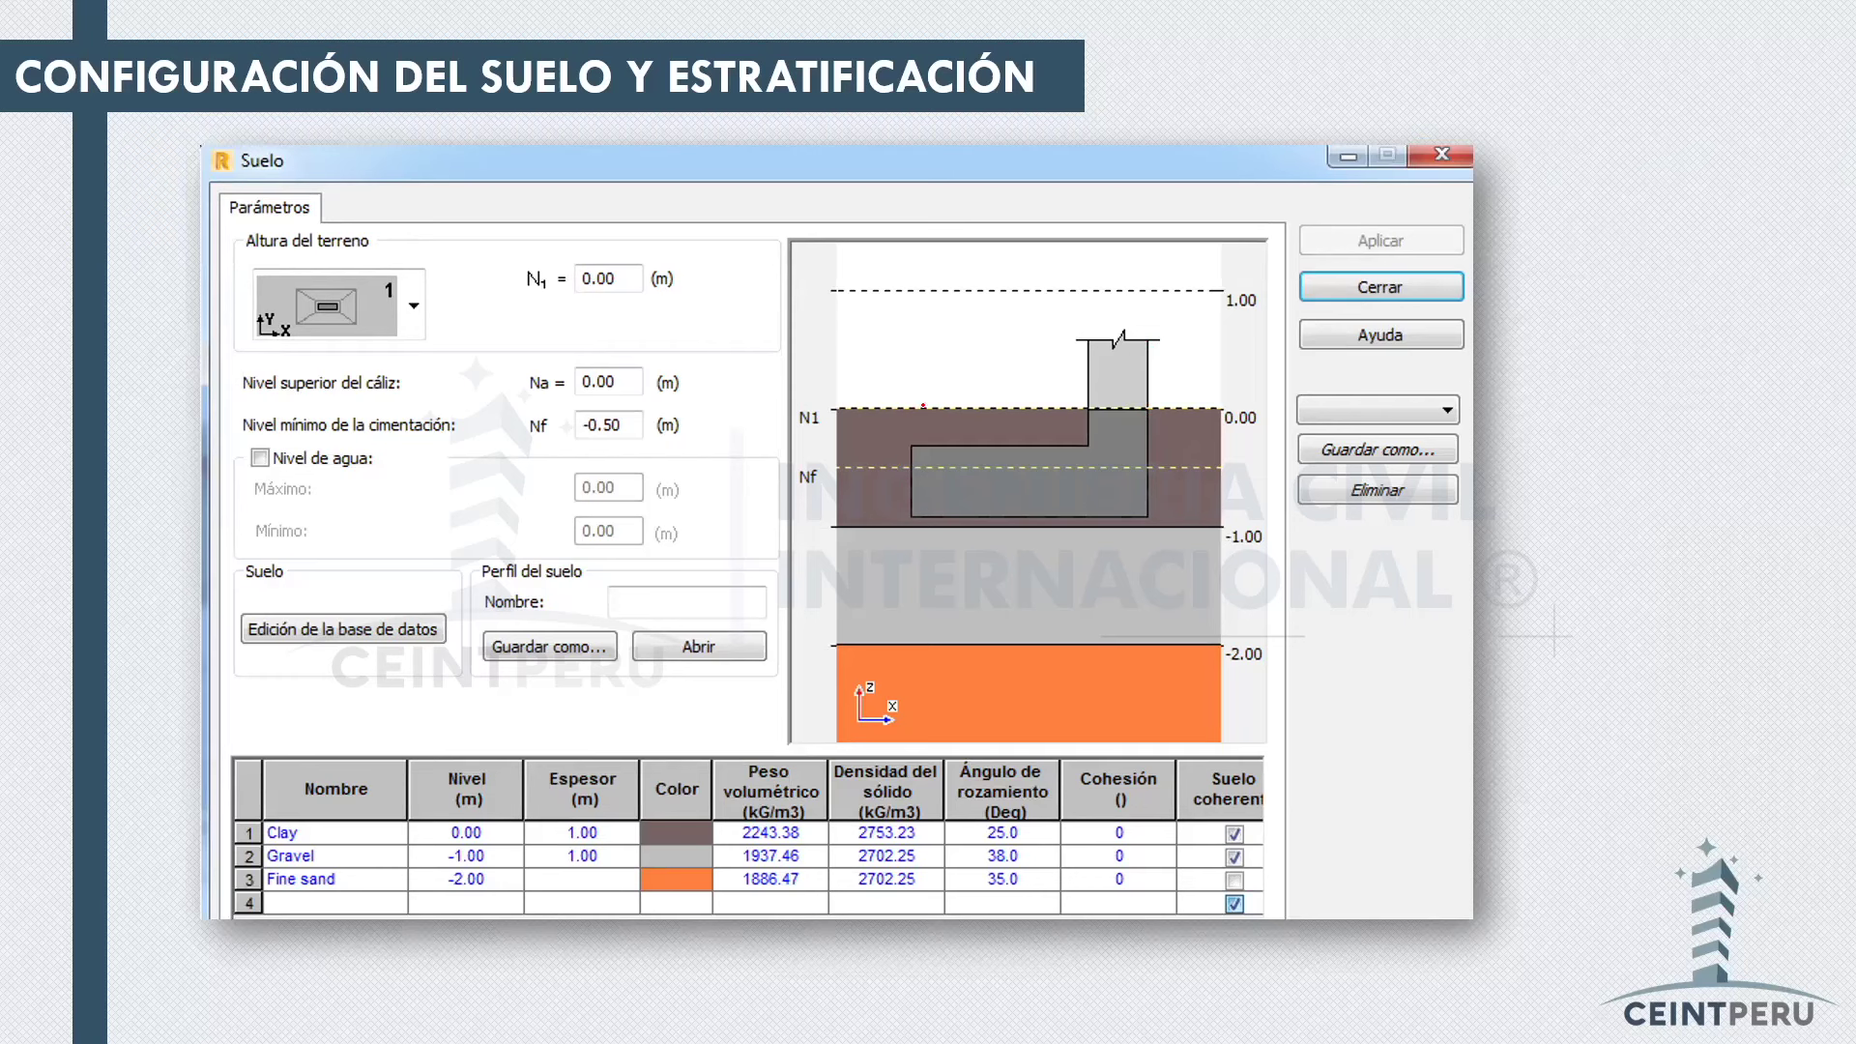
- Hatch the soil above the footing in red ink on the slide and erase all the ink
{"action": "left_click_drag", "start_coordinate": [966, 432], "coordinate": [985, 415]}
{"action": "left_click_drag", "start_coordinate": [999, 432], "coordinate": [1079, 425]}
{"action": "left_click", "coordinate": [92, 1024]}
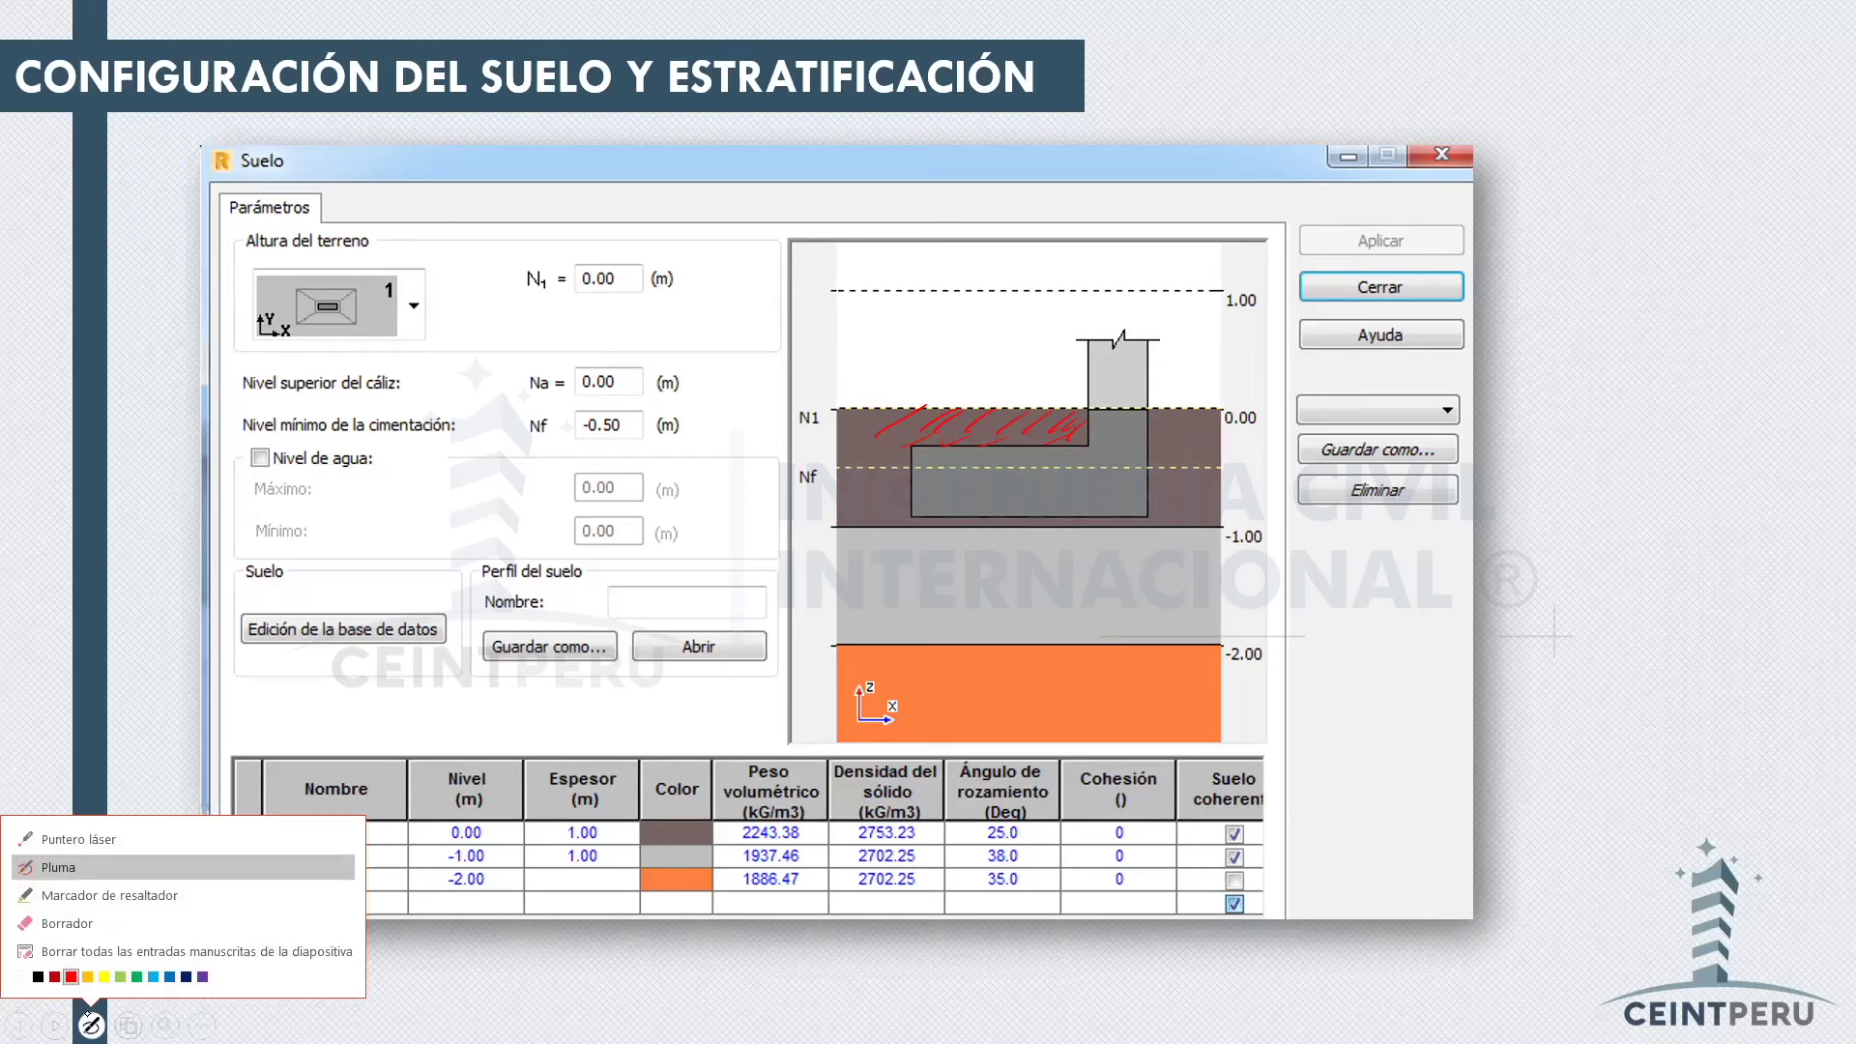
{"action": "left_click", "coordinate": [89, 951]}
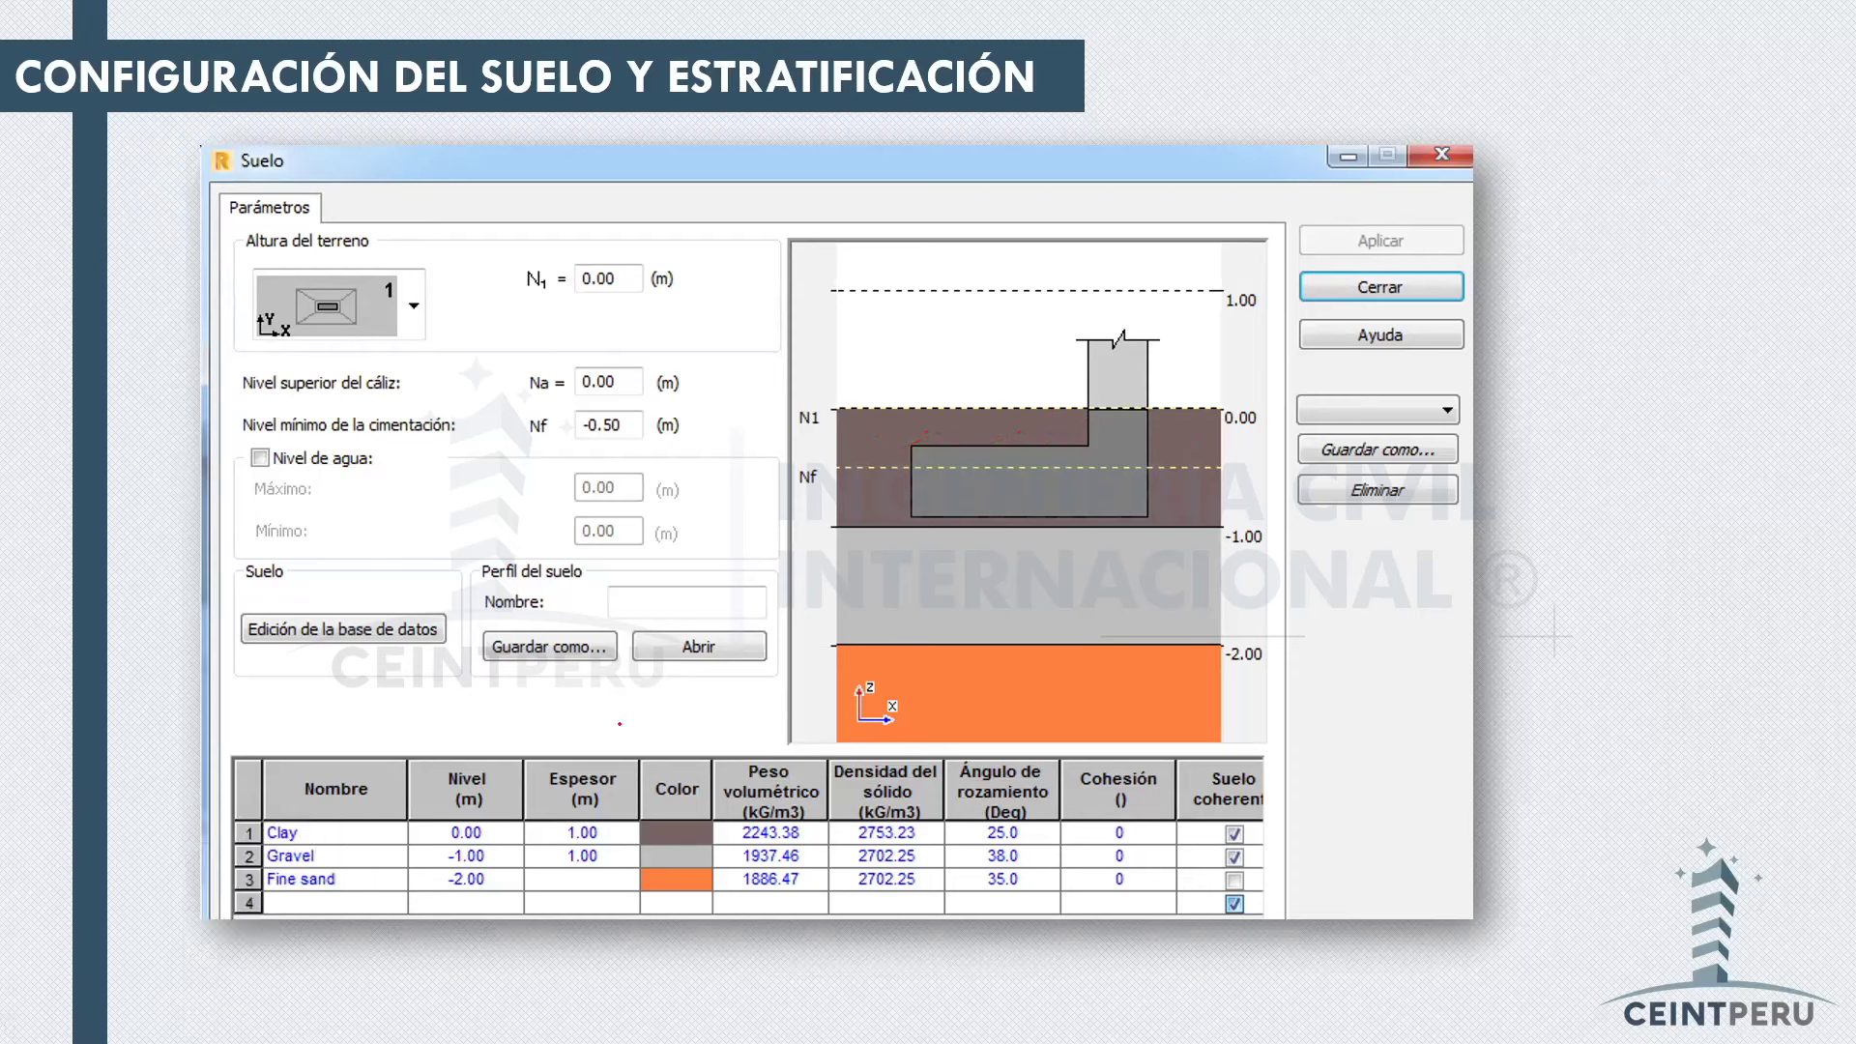
- Bracket the soil layer table, tick its weights, densities and friction angles, circle the thicknesses in red ink, and erase all the ink
{"action": "mouse_move", "coordinate": [229, 752]}
{"action": "left_mouse_down"}
{"action": "mouse_move", "coordinate": [175, 821]}
{"action": "mouse_move", "coordinate": [209, 901]}
{"action": "mouse_move", "coordinate": [232, 905]}
{"action": "left_mouse_up"}
{"action": "left_click_drag", "start_coordinate": [97, 815], "coordinate": [198, 792]}
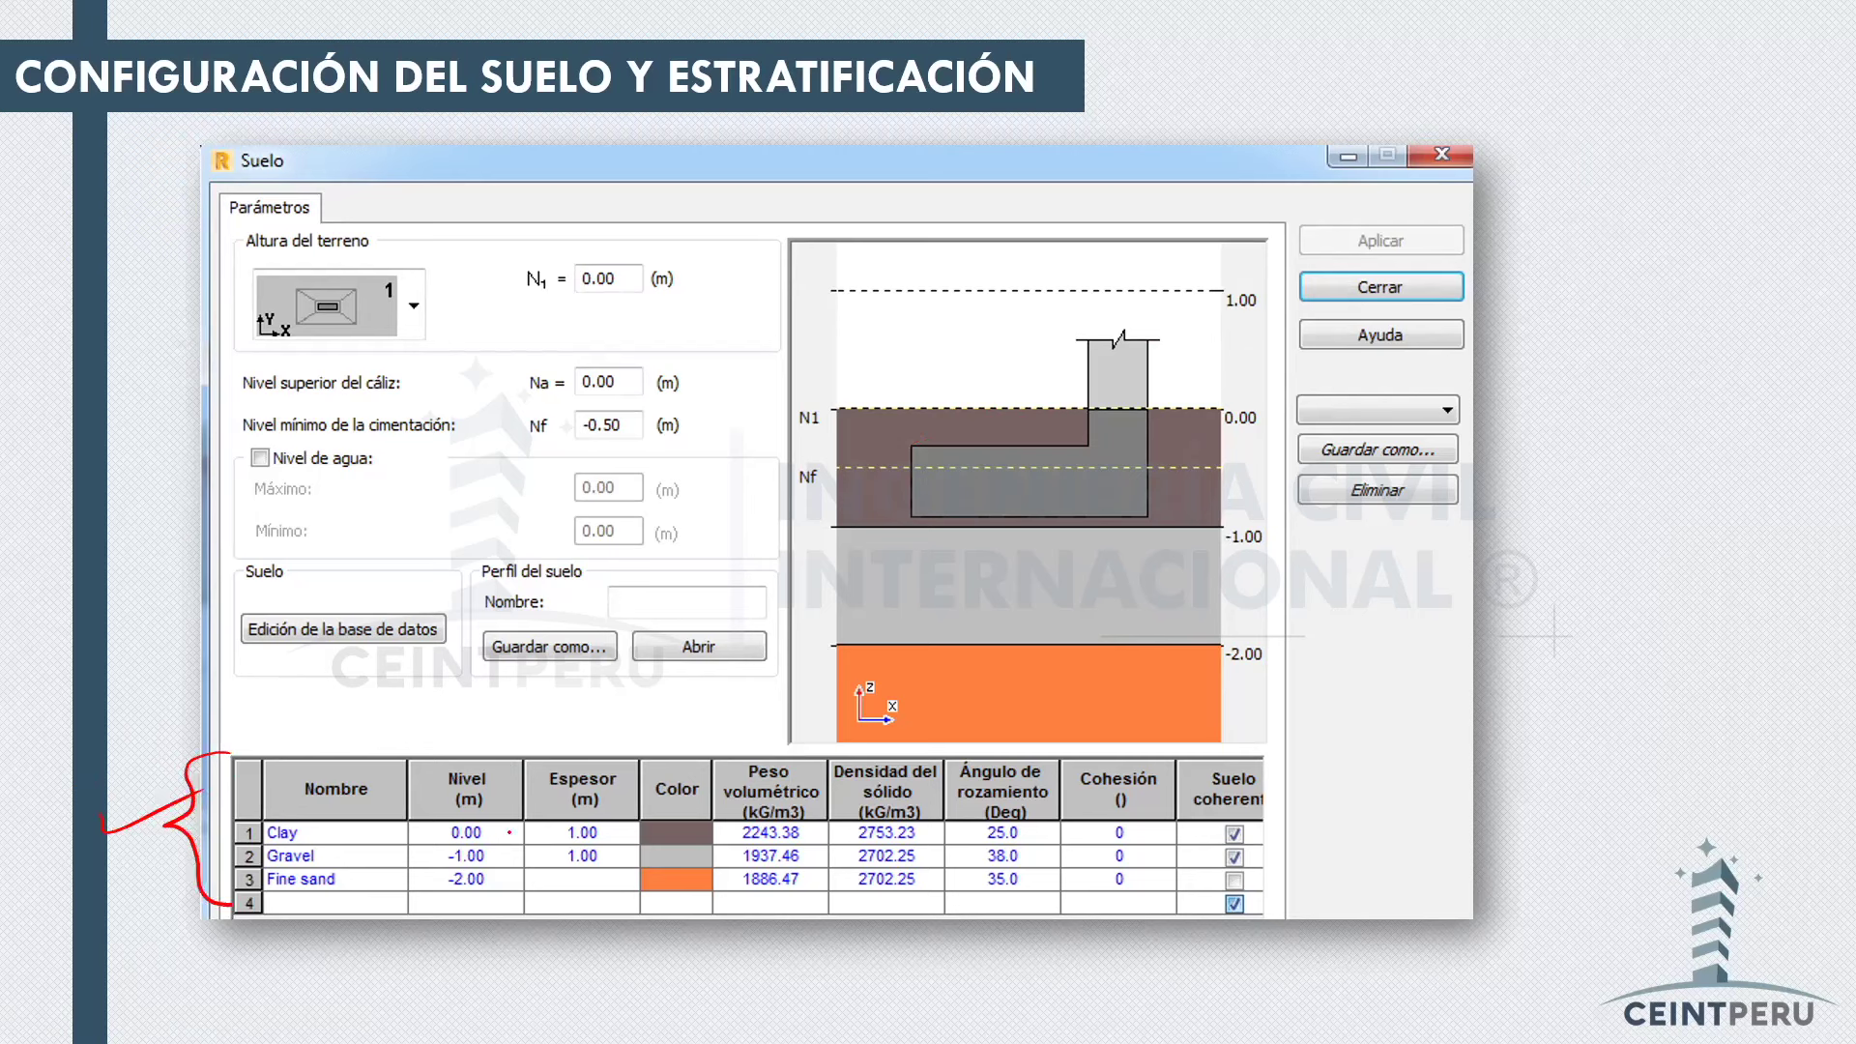
{"action": "mouse_move", "coordinate": [805, 829]}
{"action": "left_mouse_down"}
{"action": "mouse_move", "coordinate": [832, 823]}
{"action": "mouse_move", "coordinate": [845, 872]}
{"action": "left_mouse_up"}
{"action": "mouse_move", "coordinate": [928, 829]}
{"action": "left_mouse_down"}
{"action": "mouse_move", "coordinate": [958, 823]}
{"action": "mouse_move", "coordinate": [959, 875]}
{"action": "mouse_move", "coordinate": [1063, 823]}
{"action": "mouse_move", "coordinate": [1057, 874]}
{"action": "left_mouse_up"}
{"action": "mouse_move", "coordinate": [587, 820]}
{"action": "left_mouse_down"}
{"action": "mouse_move", "coordinate": [545, 826]}
{"action": "mouse_move", "coordinate": [581, 861]}
{"action": "left_mouse_up"}
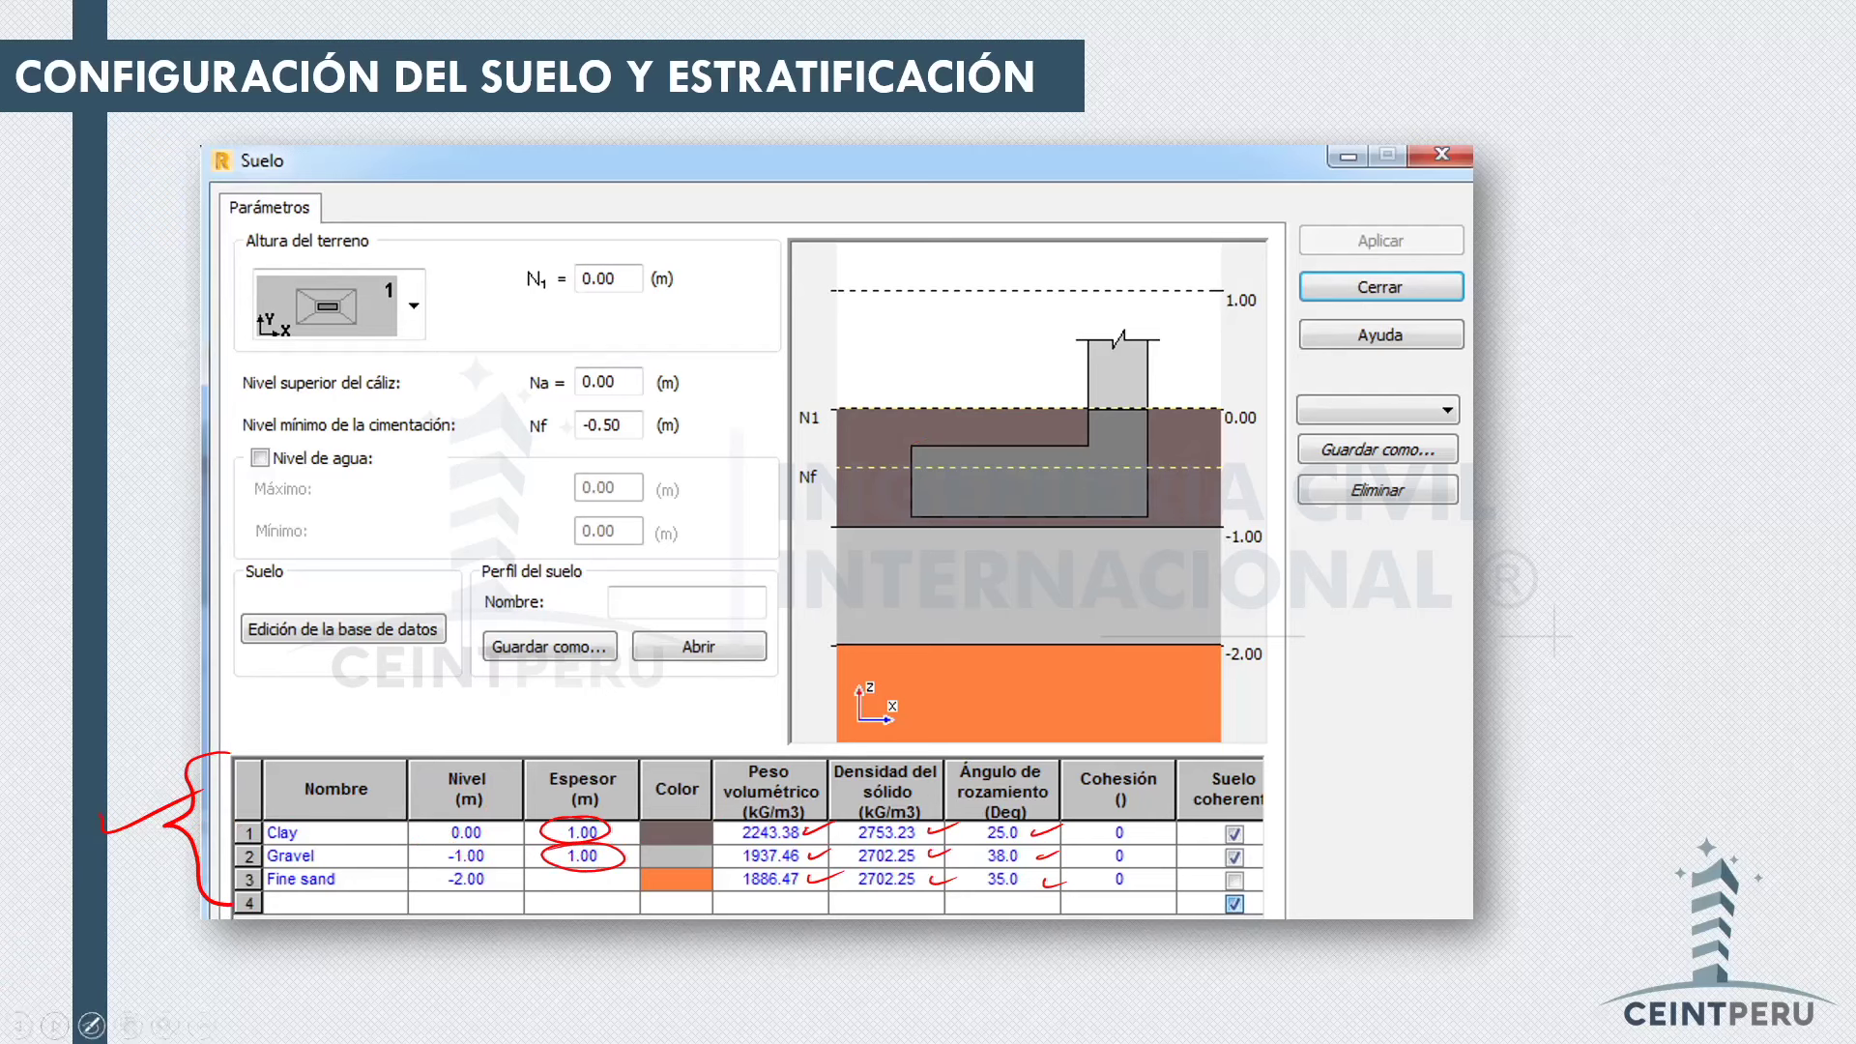
{"action": "left_click", "coordinate": [92, 1025]}
{"action": "left_click", "coordinate": [103, 957]}
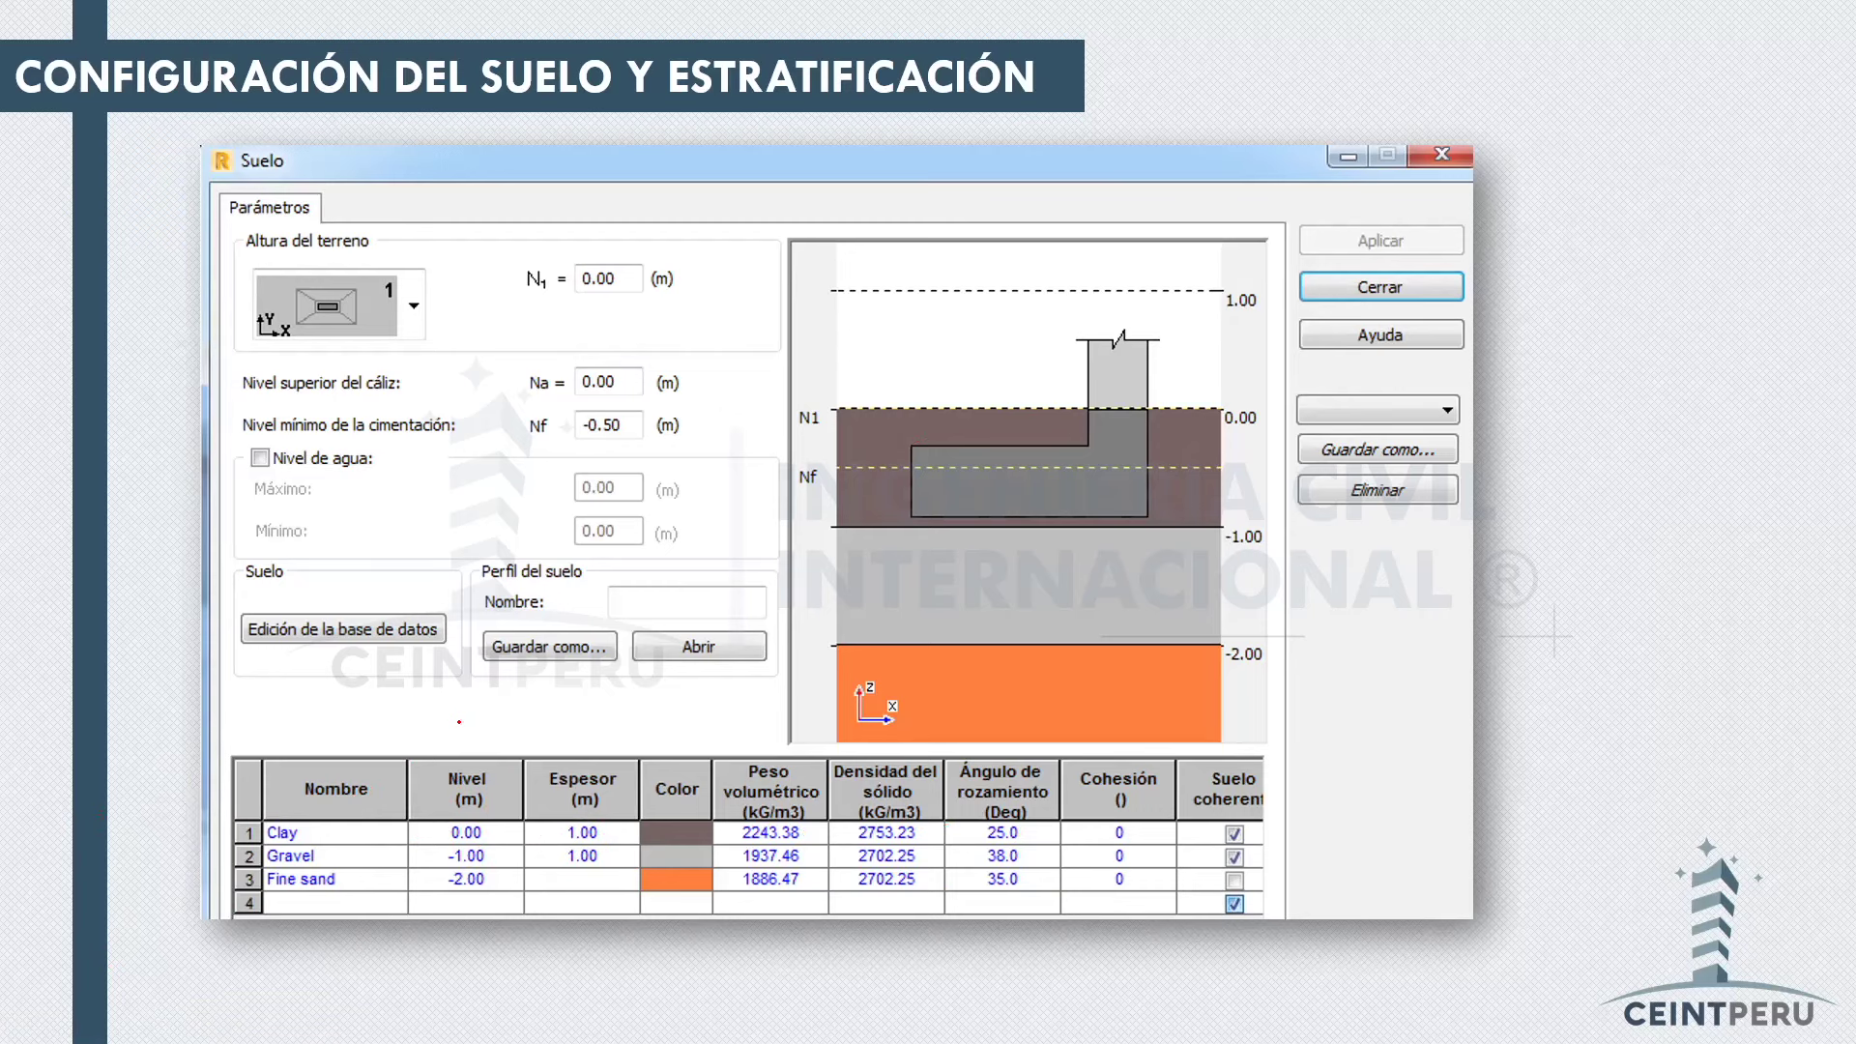
- Mark the soil names, volumetric weights and friction angles in the slide's table, end the slide show, and discard the ink annotations
{"action": "key", "text": "Right"}
{"action": "key", "text": "Right"}
{"action": "left_click_drag", "start_coordinate": [359, 821], "coordinate": [353, 891]}
{"action": "mouse_move", "coordinate": [726, 828]}
{"action": "left_mouse_down"}
{"action": "mouse_move", "coordinate": [751, 828]}
{"action": "mouse_move", "coordinate": [749, 876]}
{"action": "left_mouse_up"}
{"action": "mouse_move", "coordinate": [1030, 830]}
{"action": "left_mouse_down"}
{"action": "mouse_move", "coordinate": [1051, 828]}
{"action": "mouse_move", "coordinate": [1050, 848]}
{"action": "left_mouse_up"}
{"action": "key", "text": "Escape"}
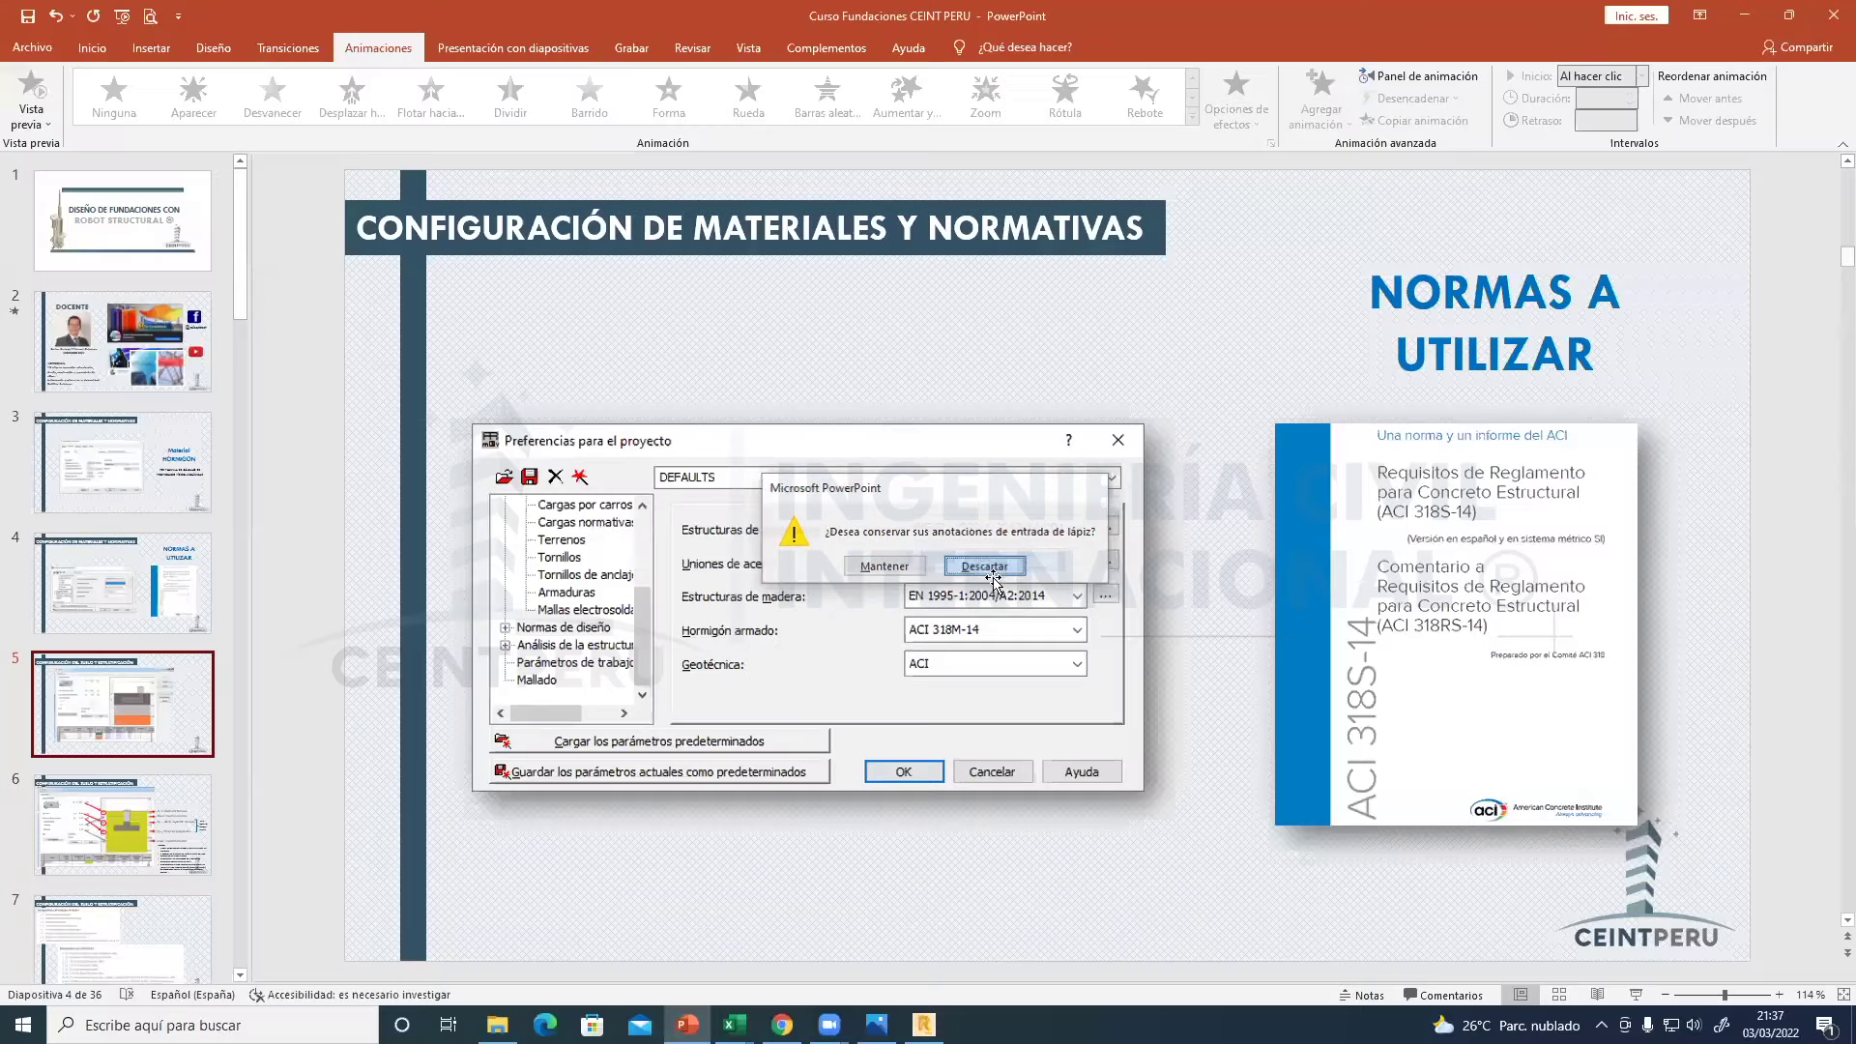
{"action": "left_click", "coordinate": [998, 567]}
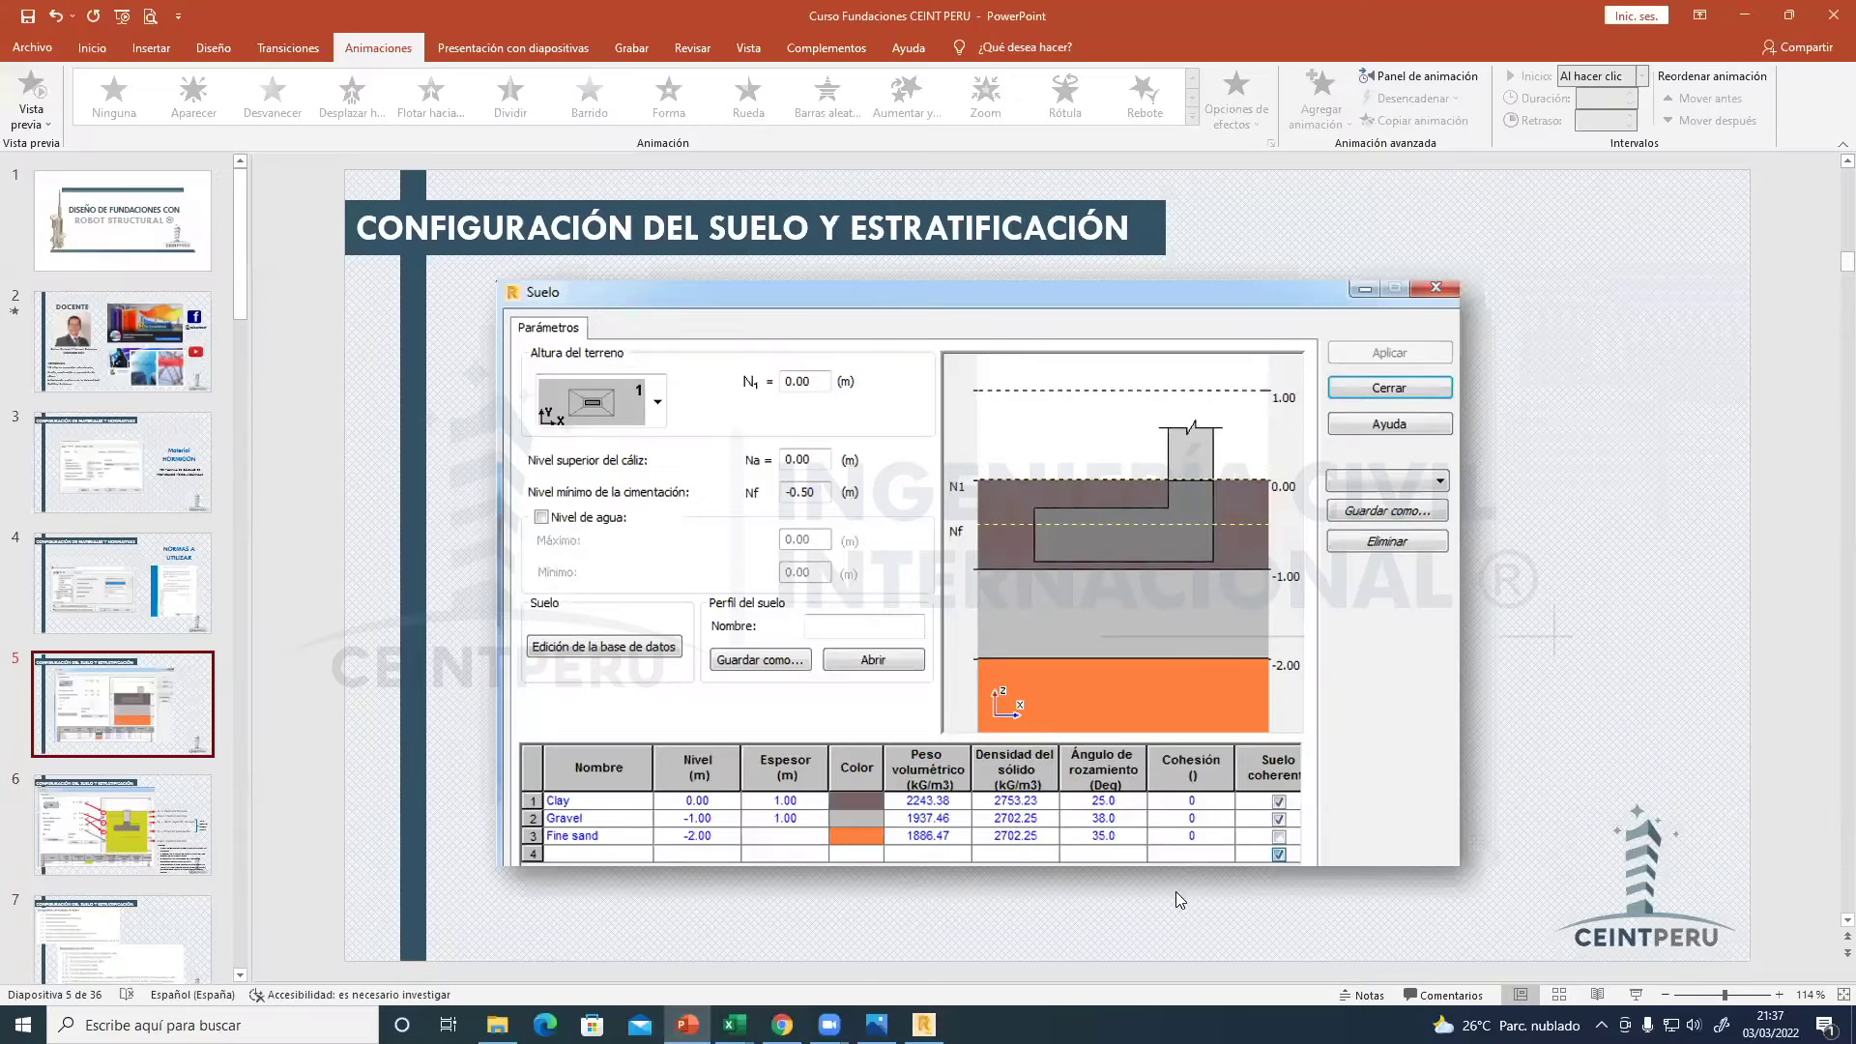
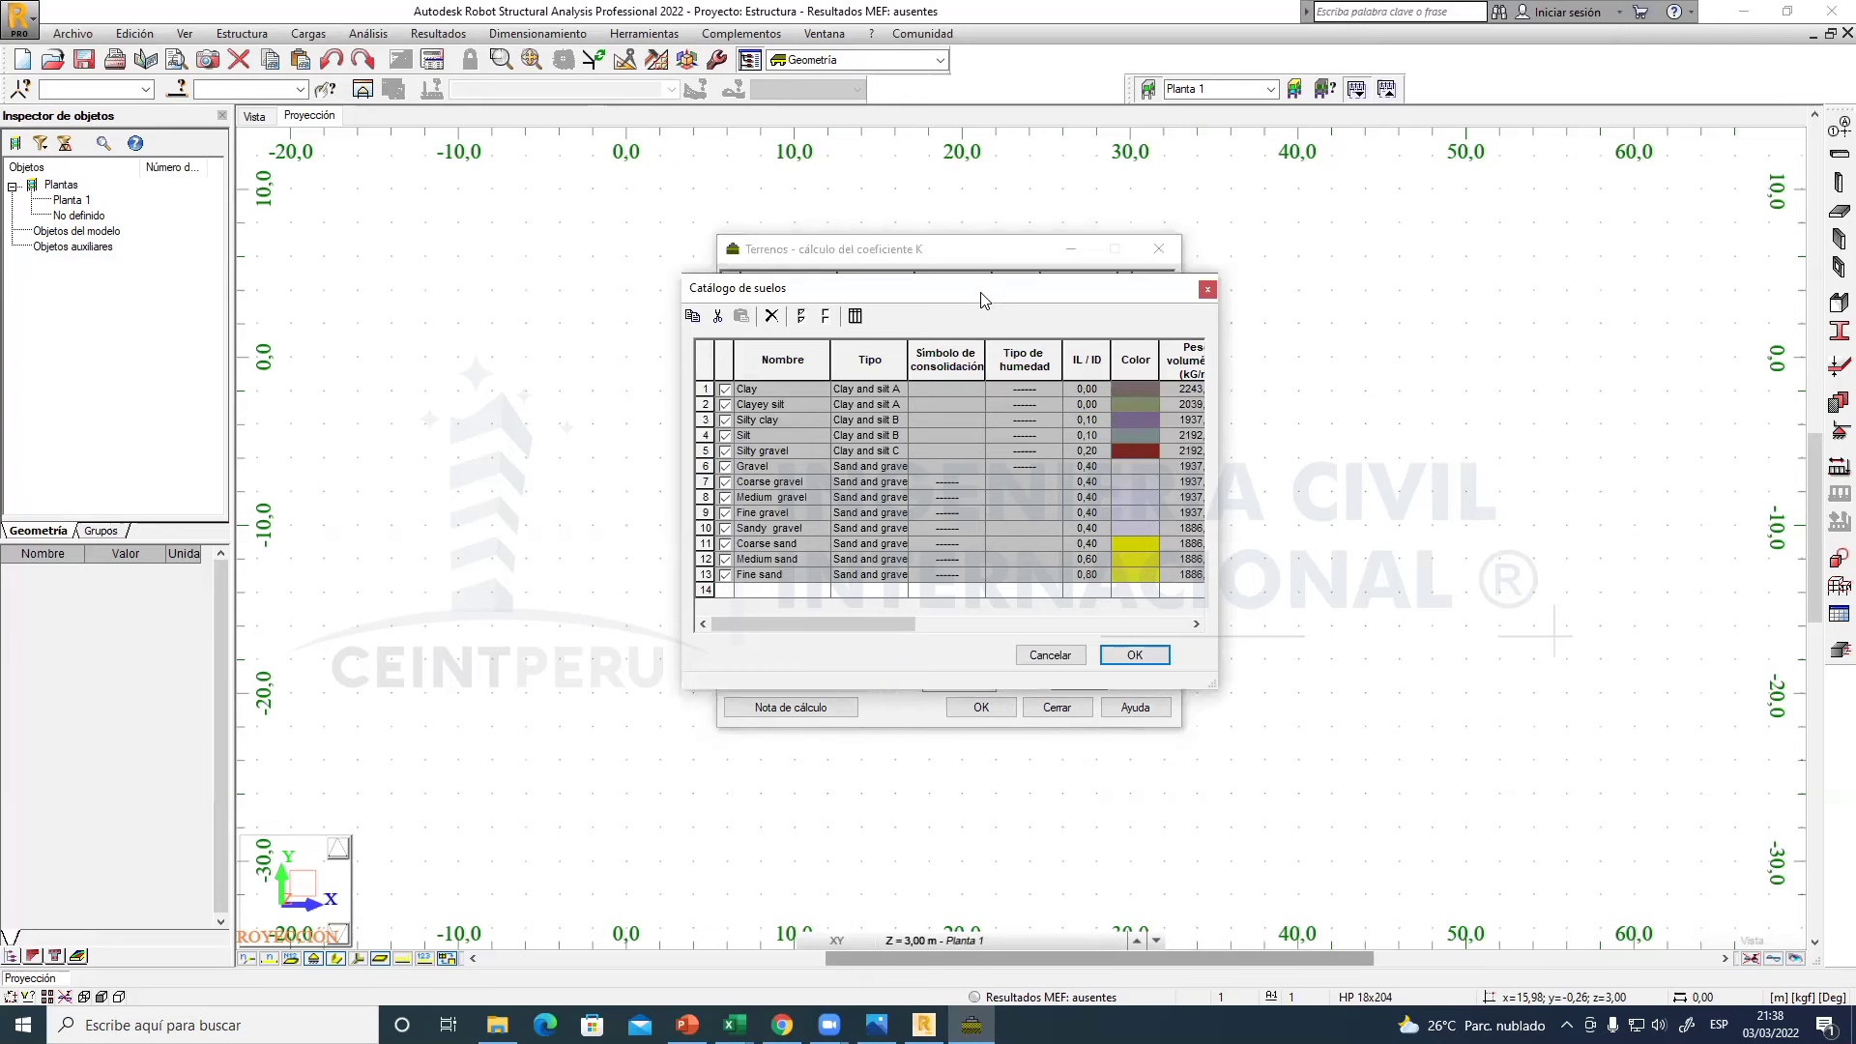
- Move and enlarge the Catálogo de suelos window, widen its Tipo column, and slightly narrow the Nombre column
{"action": "left_click_drag", "start_coordinate": [982, 297], "coordinate": [609, 321]}
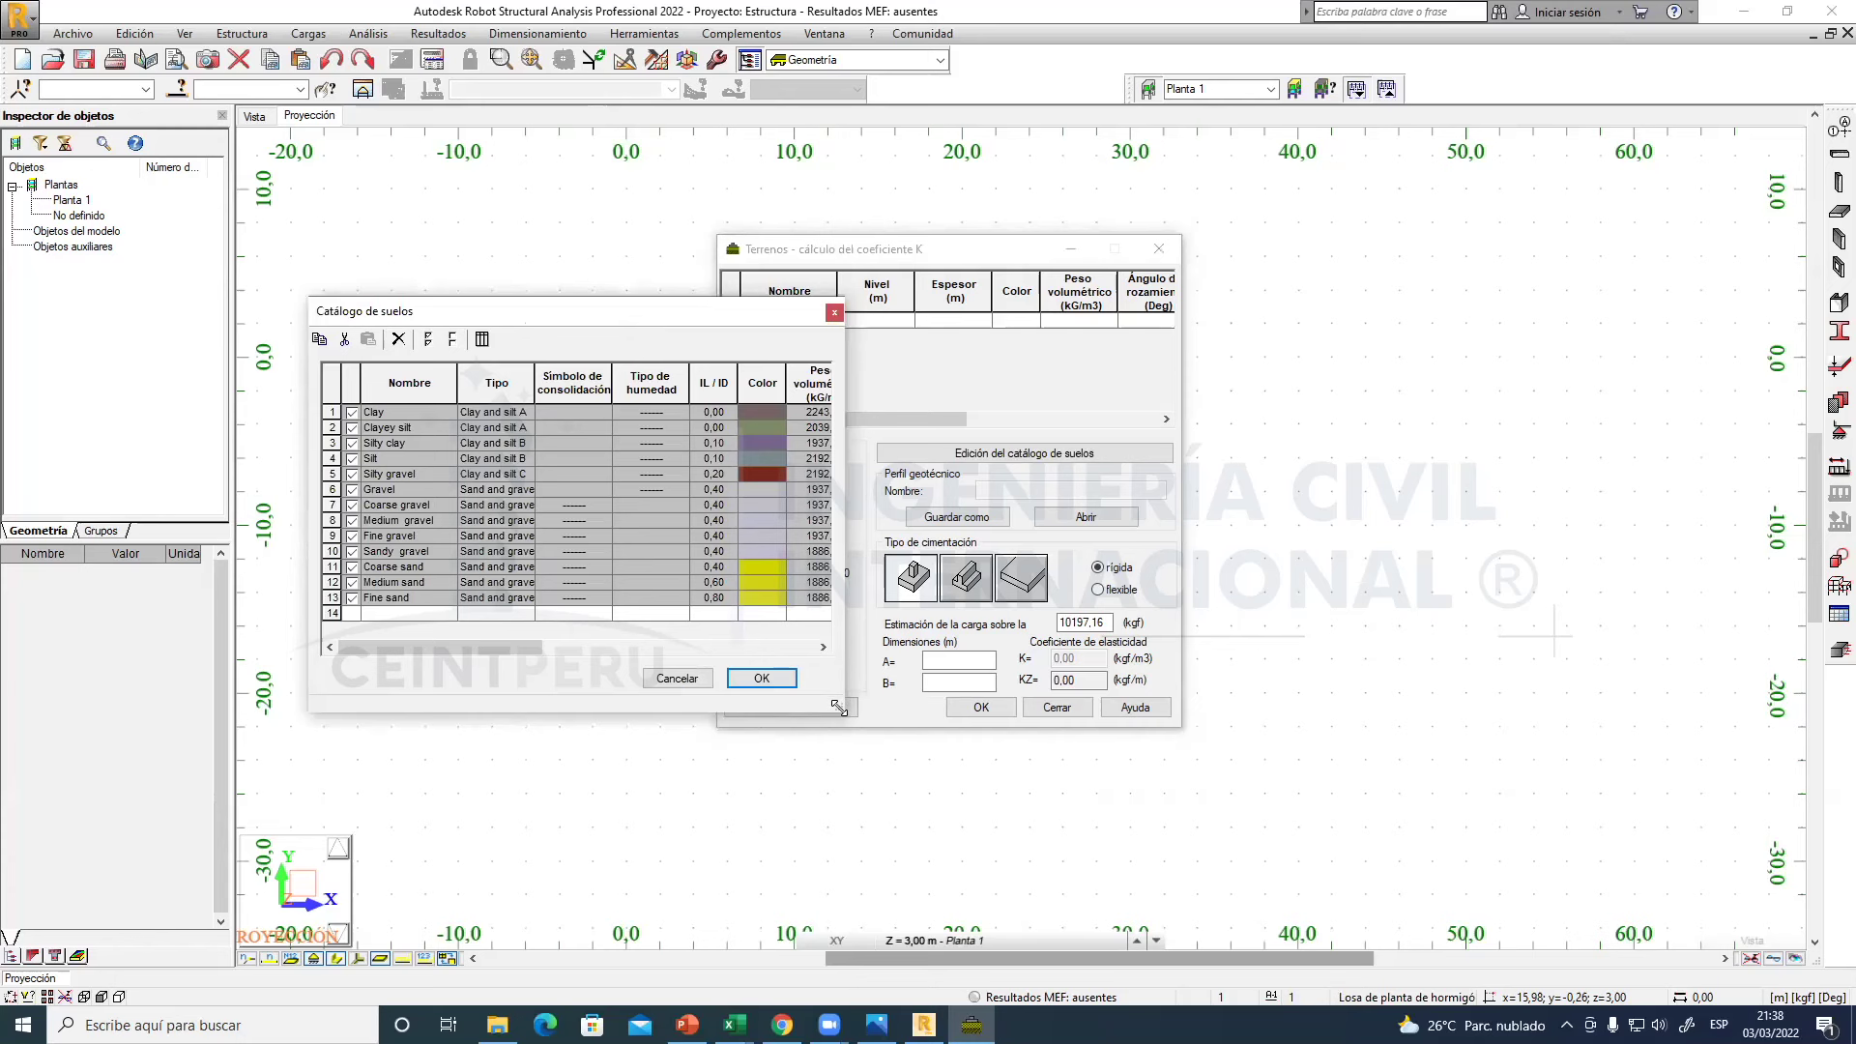
{"action": "left_click_drag", "start_coordinate": [837, 707], "coordinate": [1330, 714]}
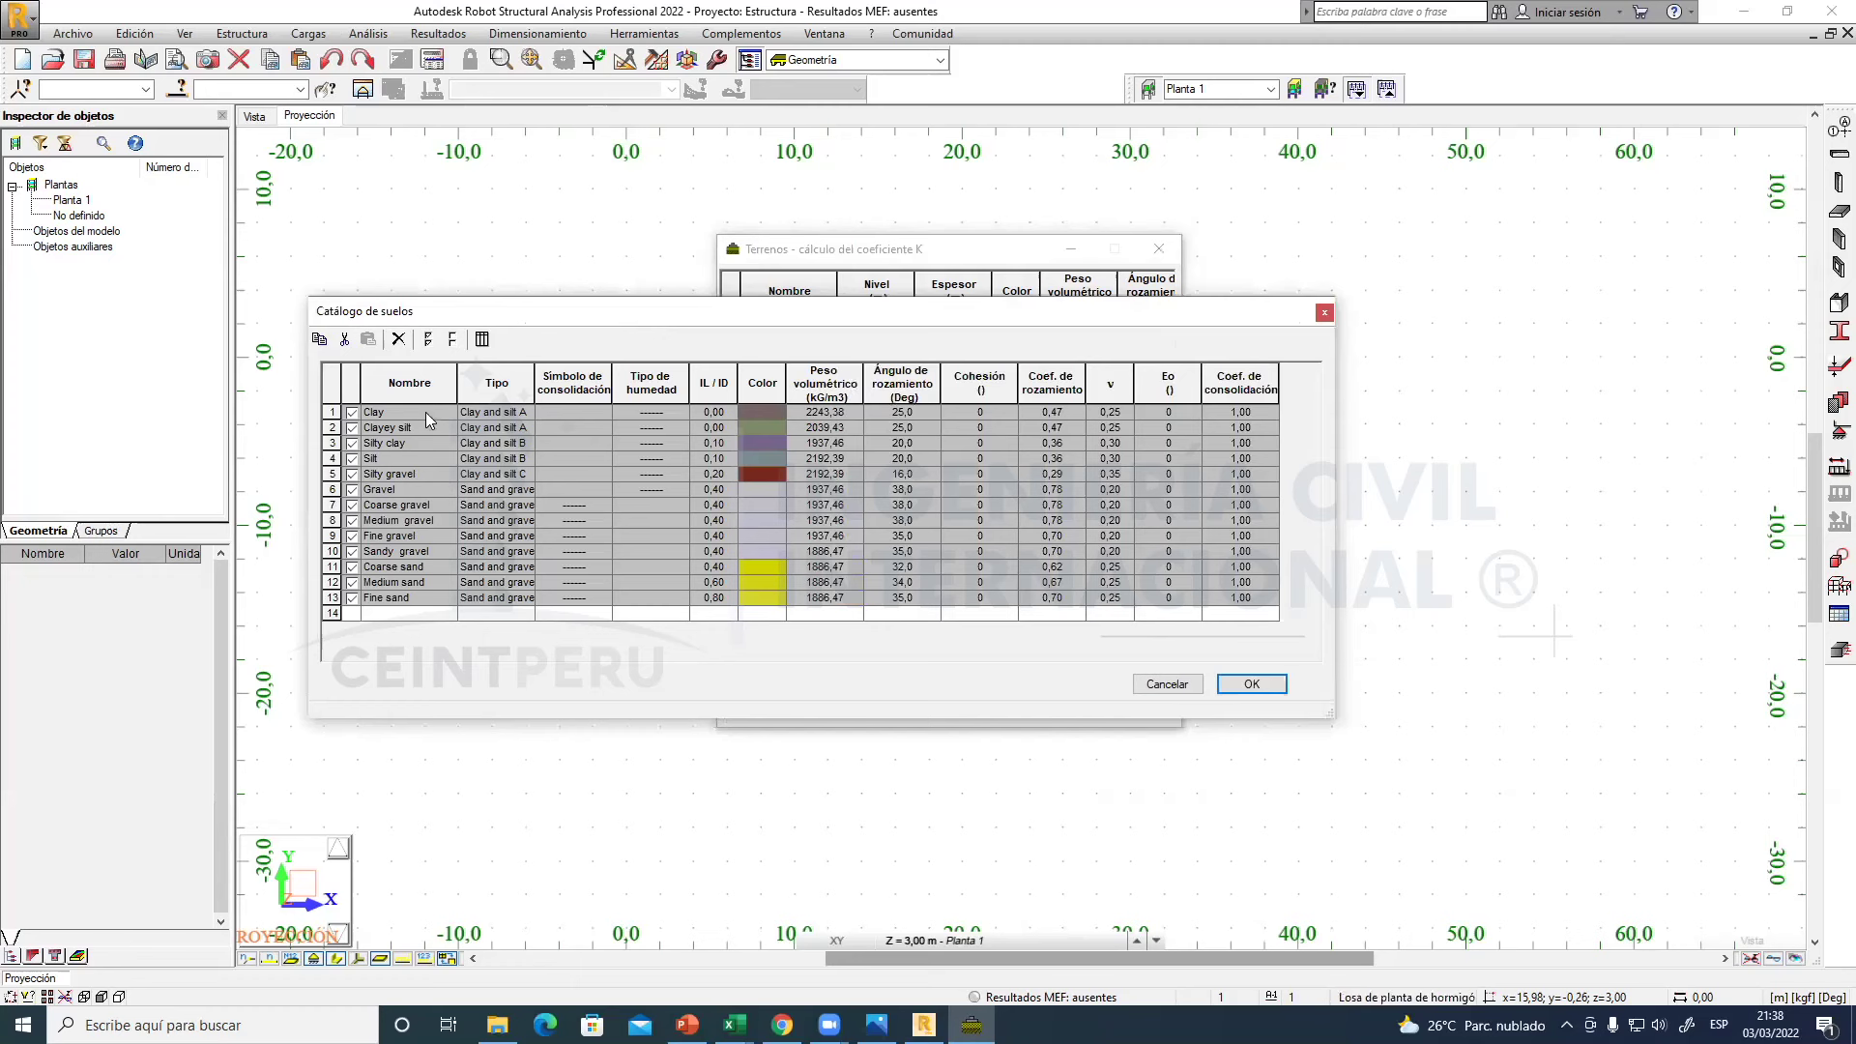
{"action": "left_click", "coordinate": [535, 377]}
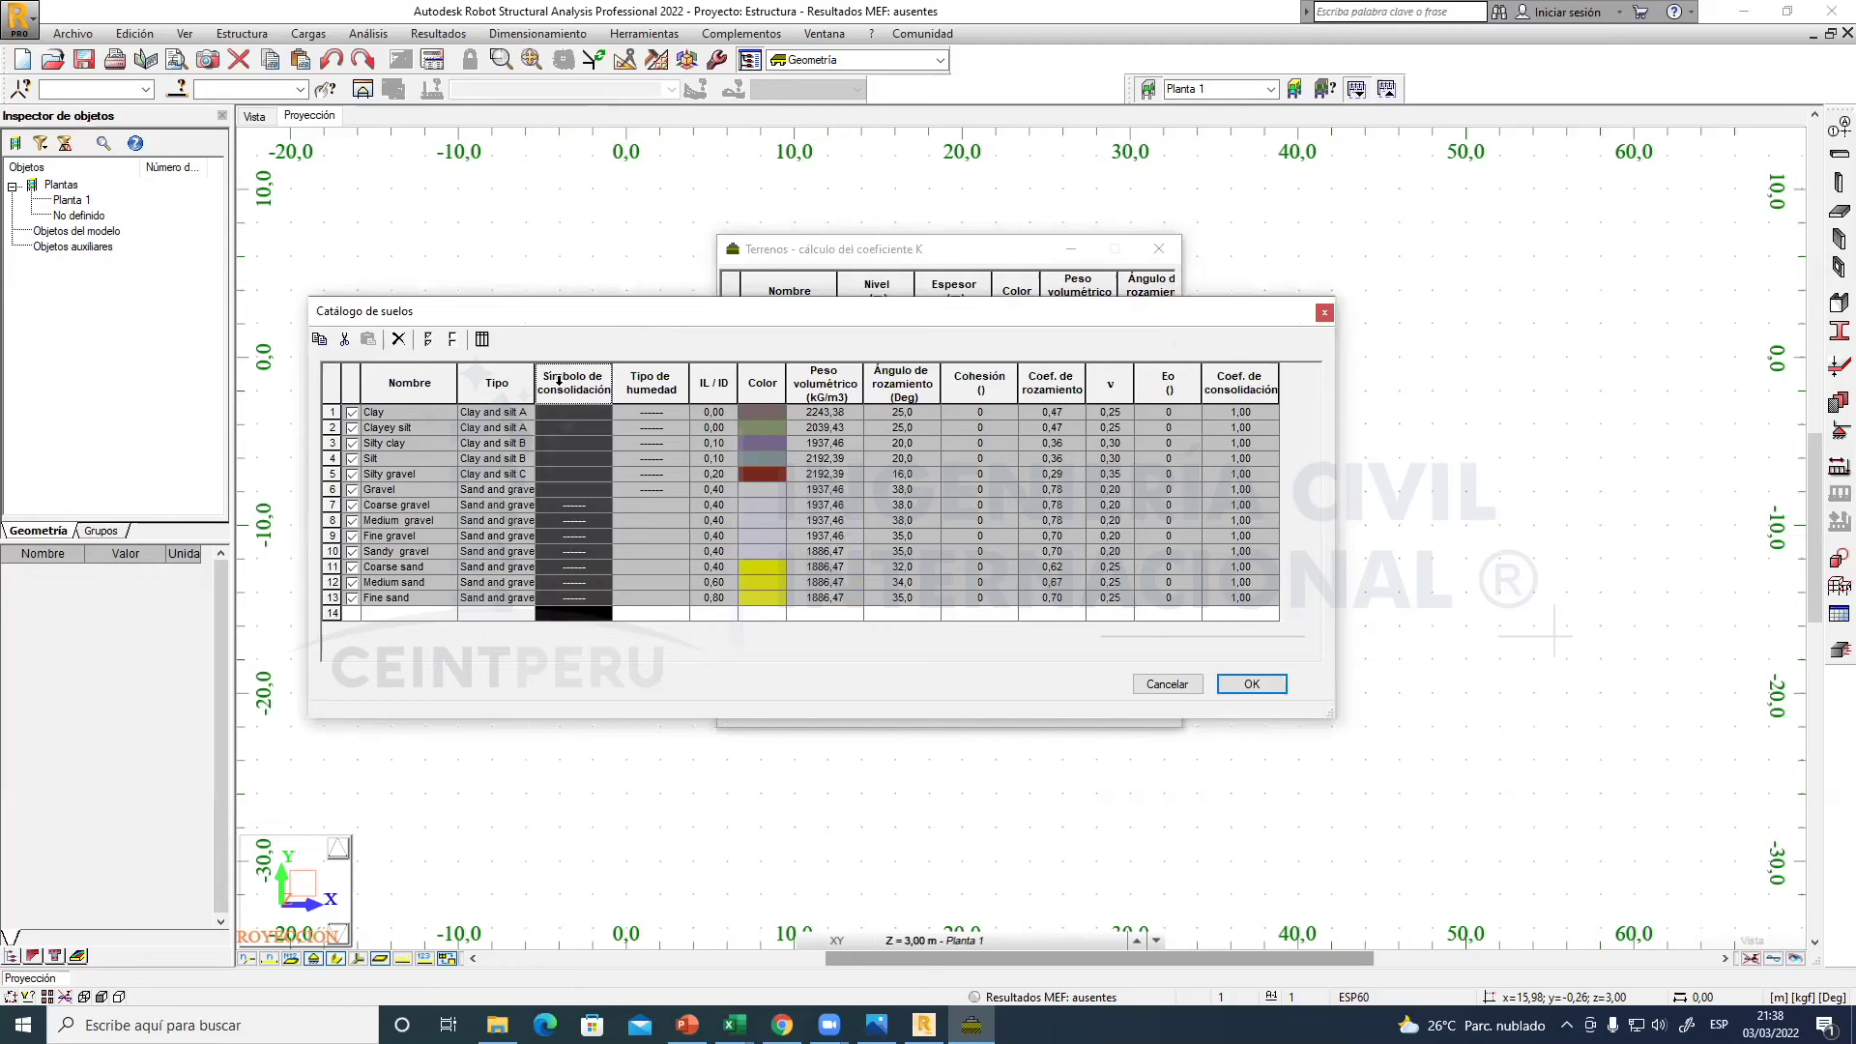
{"action": "left_click_drag", "start_coordinate": [534, 375], "coordinate": [572, 378]}
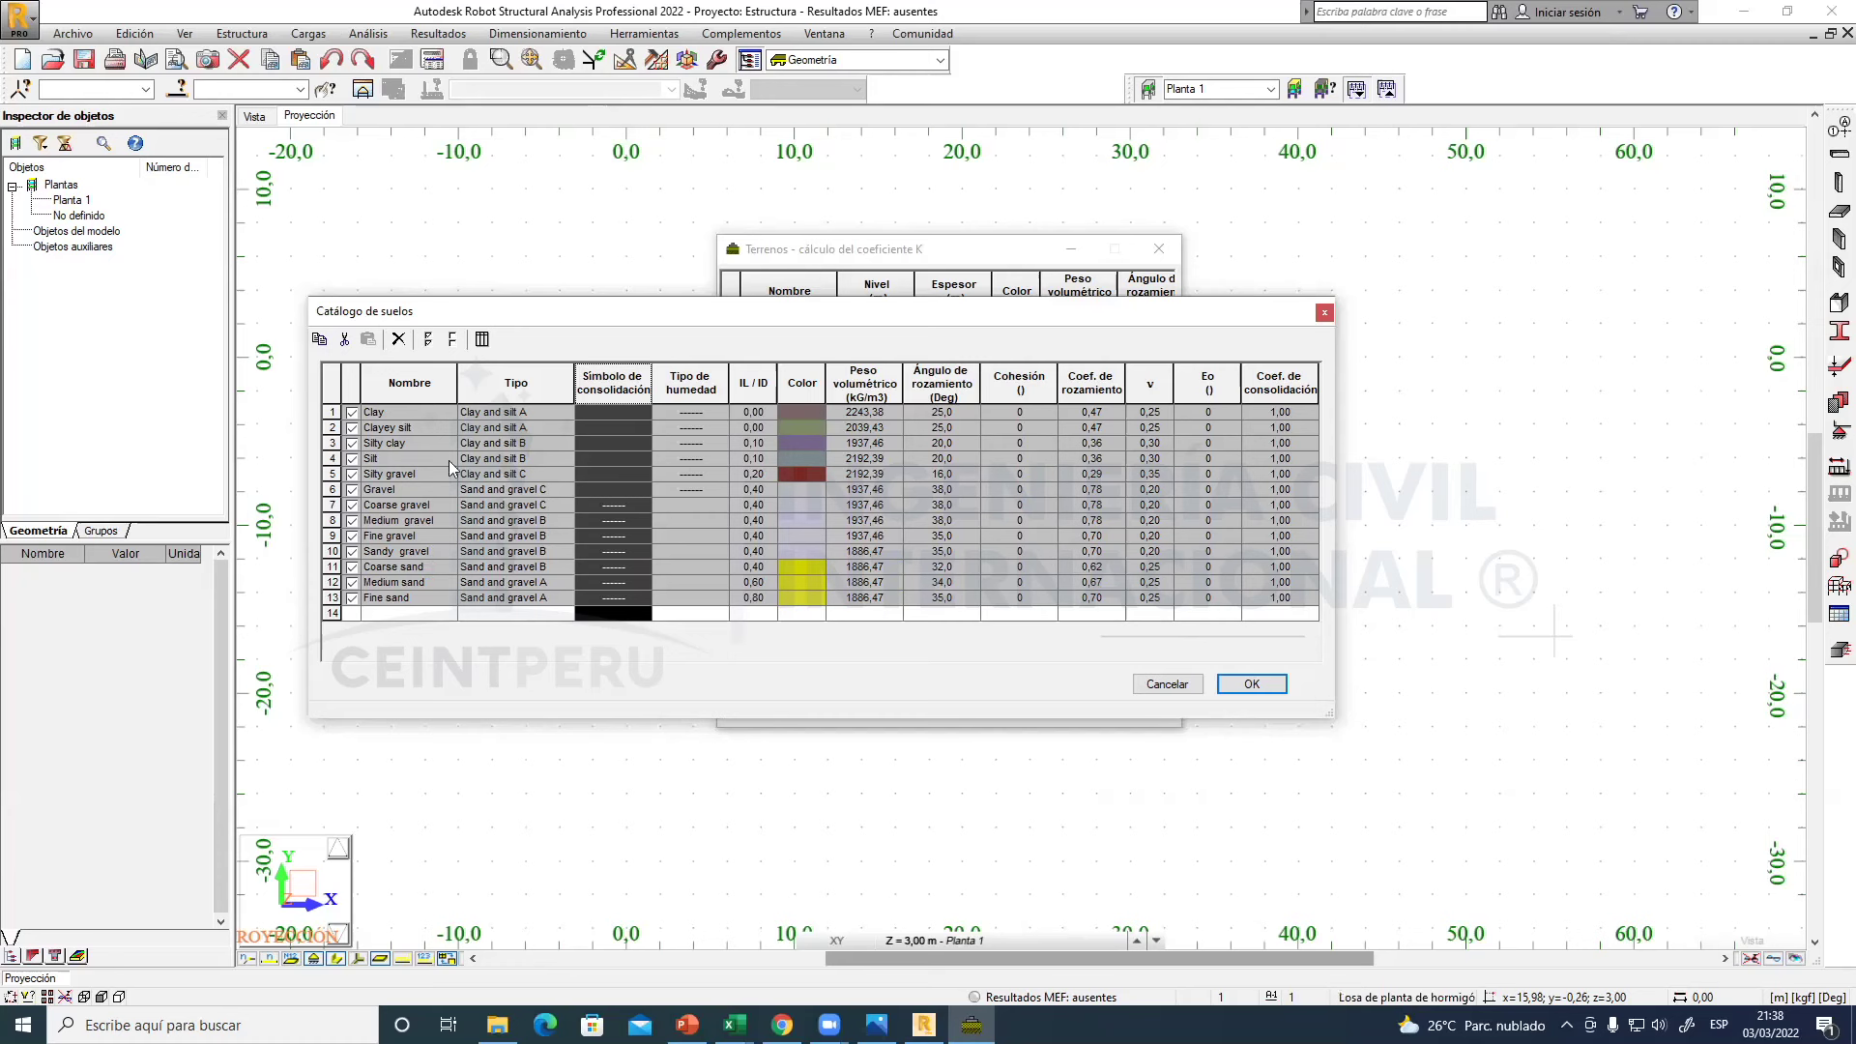
{"action": "left_click_drag", "start_coordinate": [454, 383], "coordinate": [445, 383]}
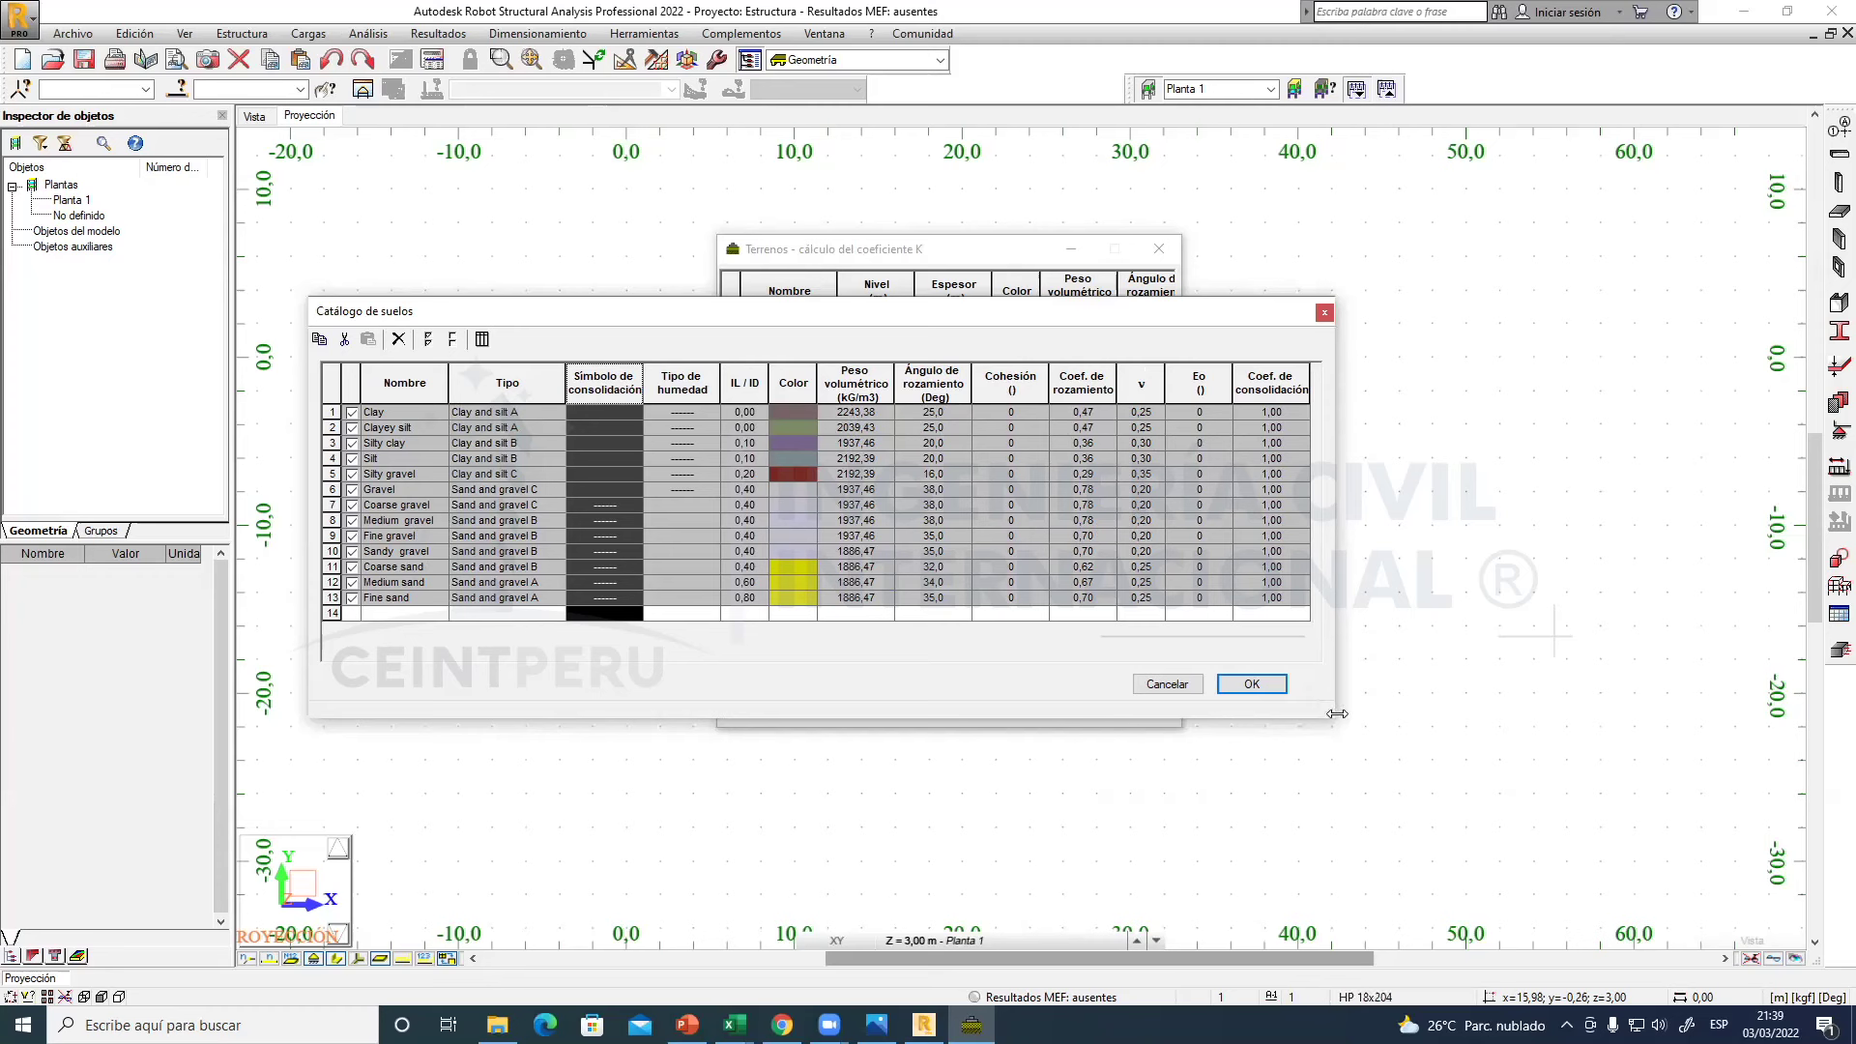
{"action": "left_click_drag", "start_coordinate": [1337, 714], "coordinate": [1659, 713]}
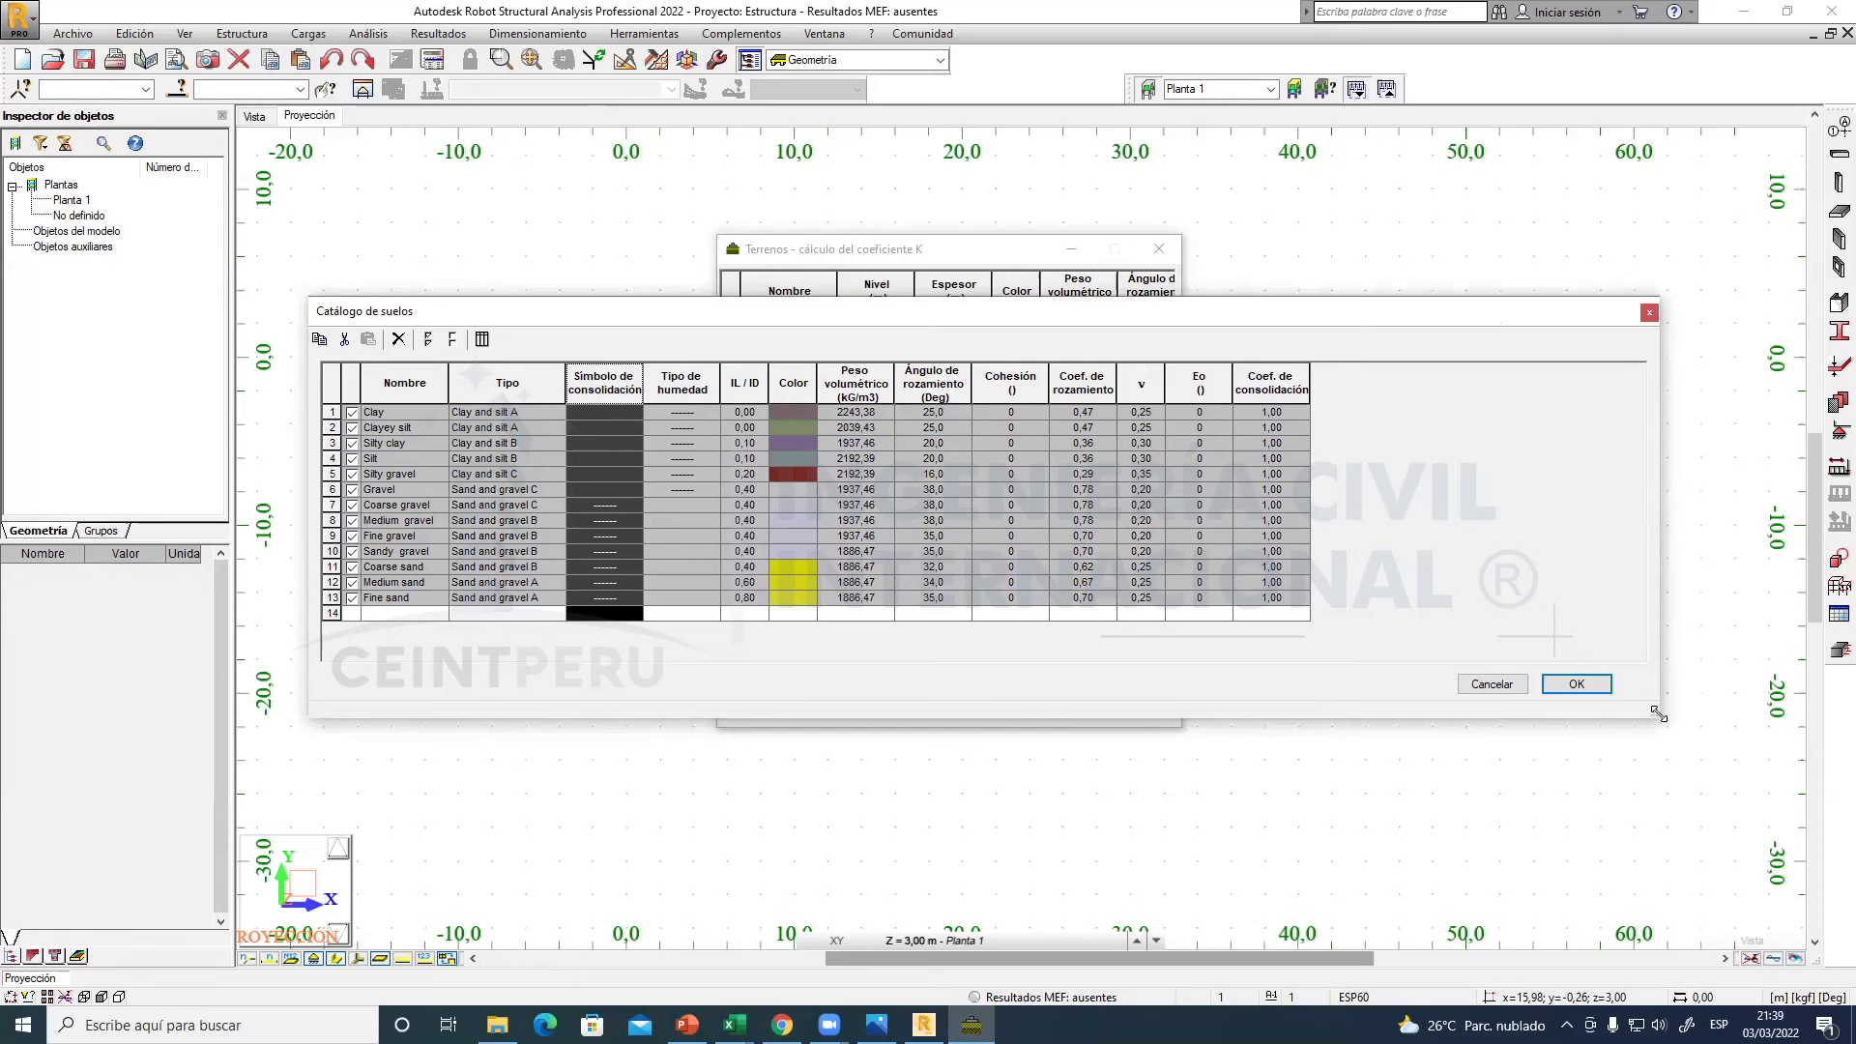
{"action": "left_click_drag", "start_coordinate": [1658, 713], "coordinate": [1747, 716]}
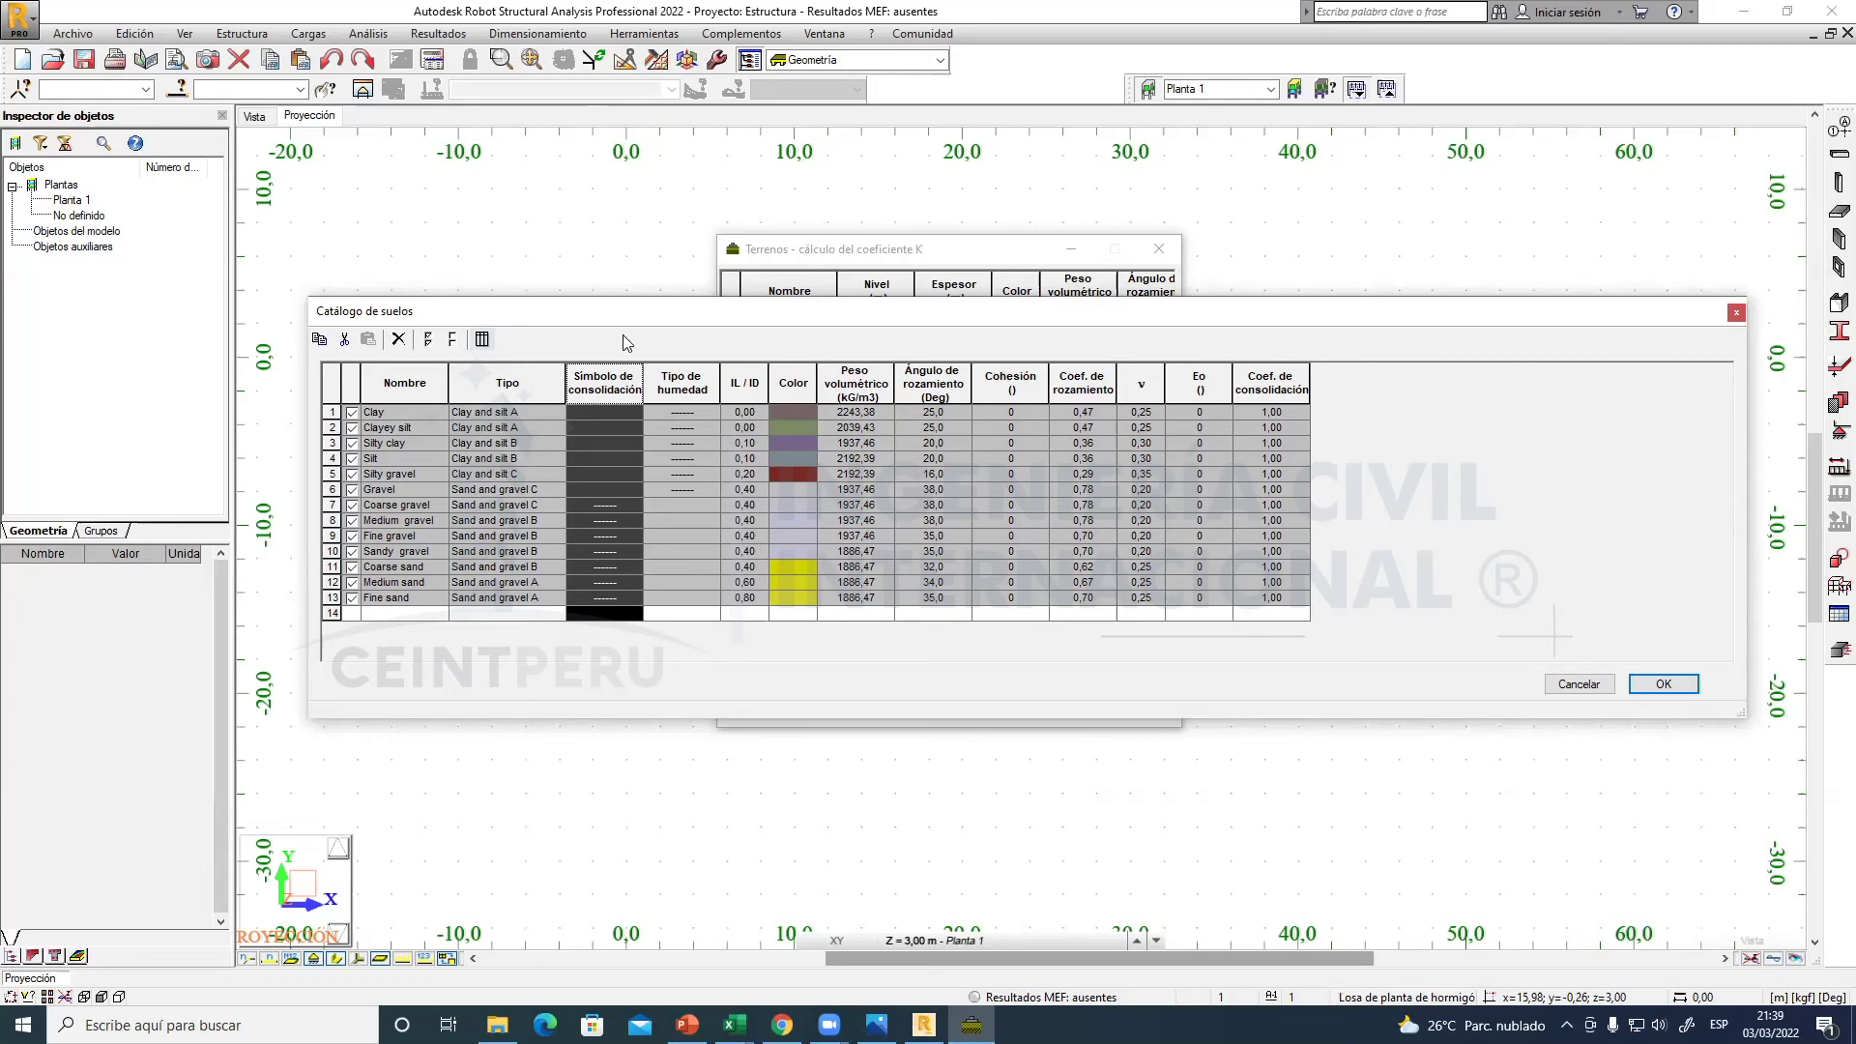
- Show the Densidad del sólido column in the soil catalogue and widen it to fit its heading
{"action": "left_click", "coordinate": [482, 340]}
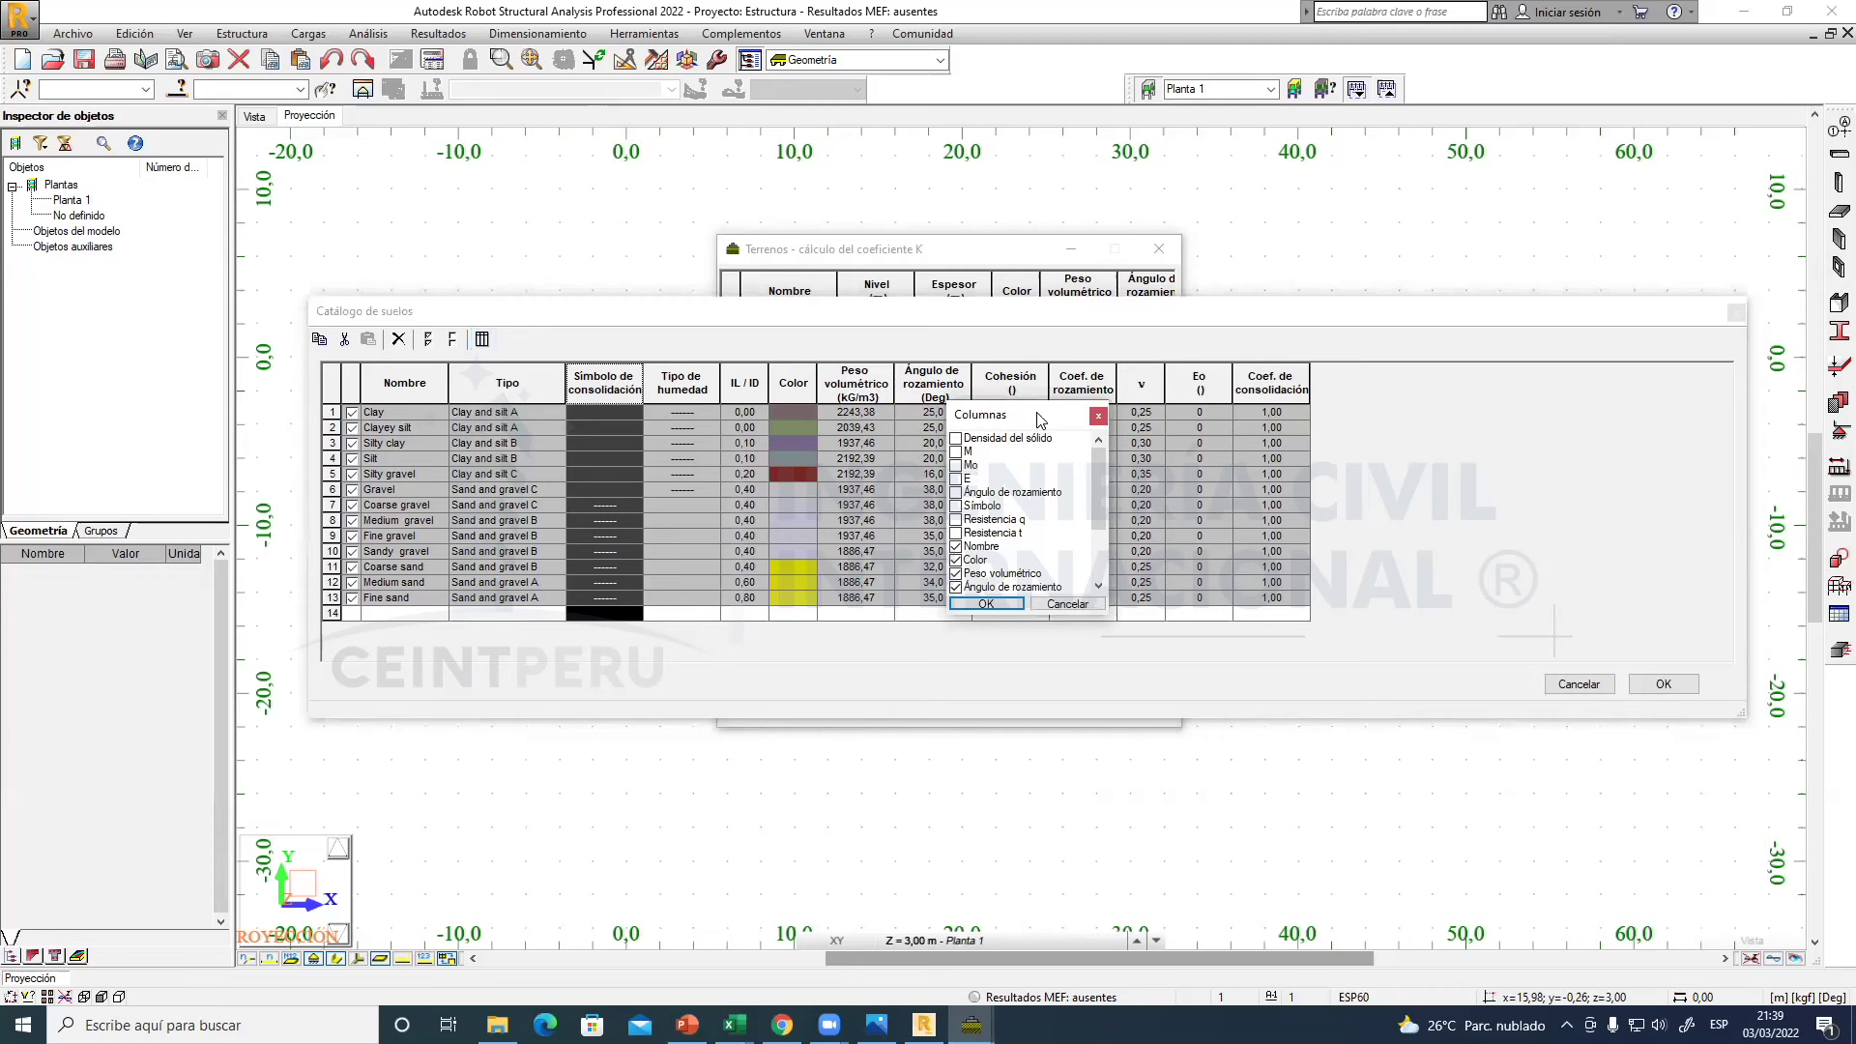
{"action": "left_click_drag", "start_coordinate": [1040, 419], "coordinate": [1505, 423]}
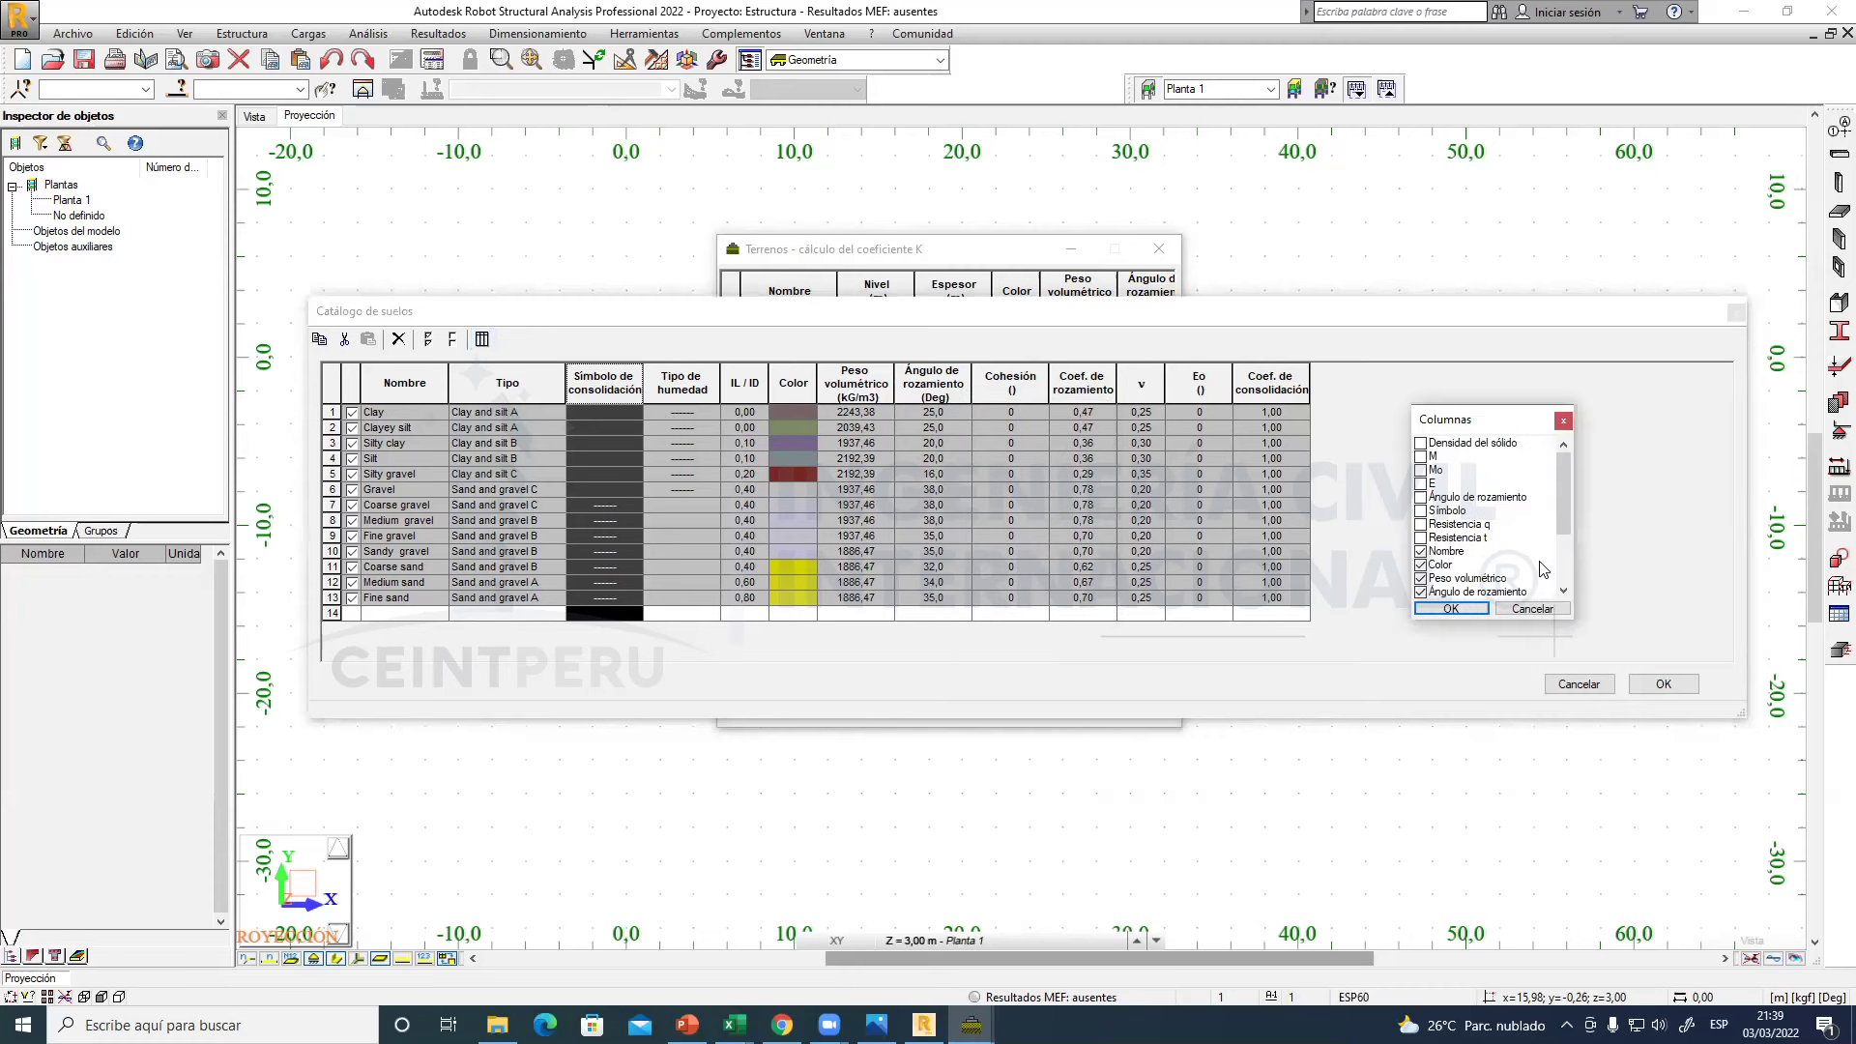
{"action": "left_click_drag", "start_coordinate": [1568, 516], "coordinate": [1574, 454]}
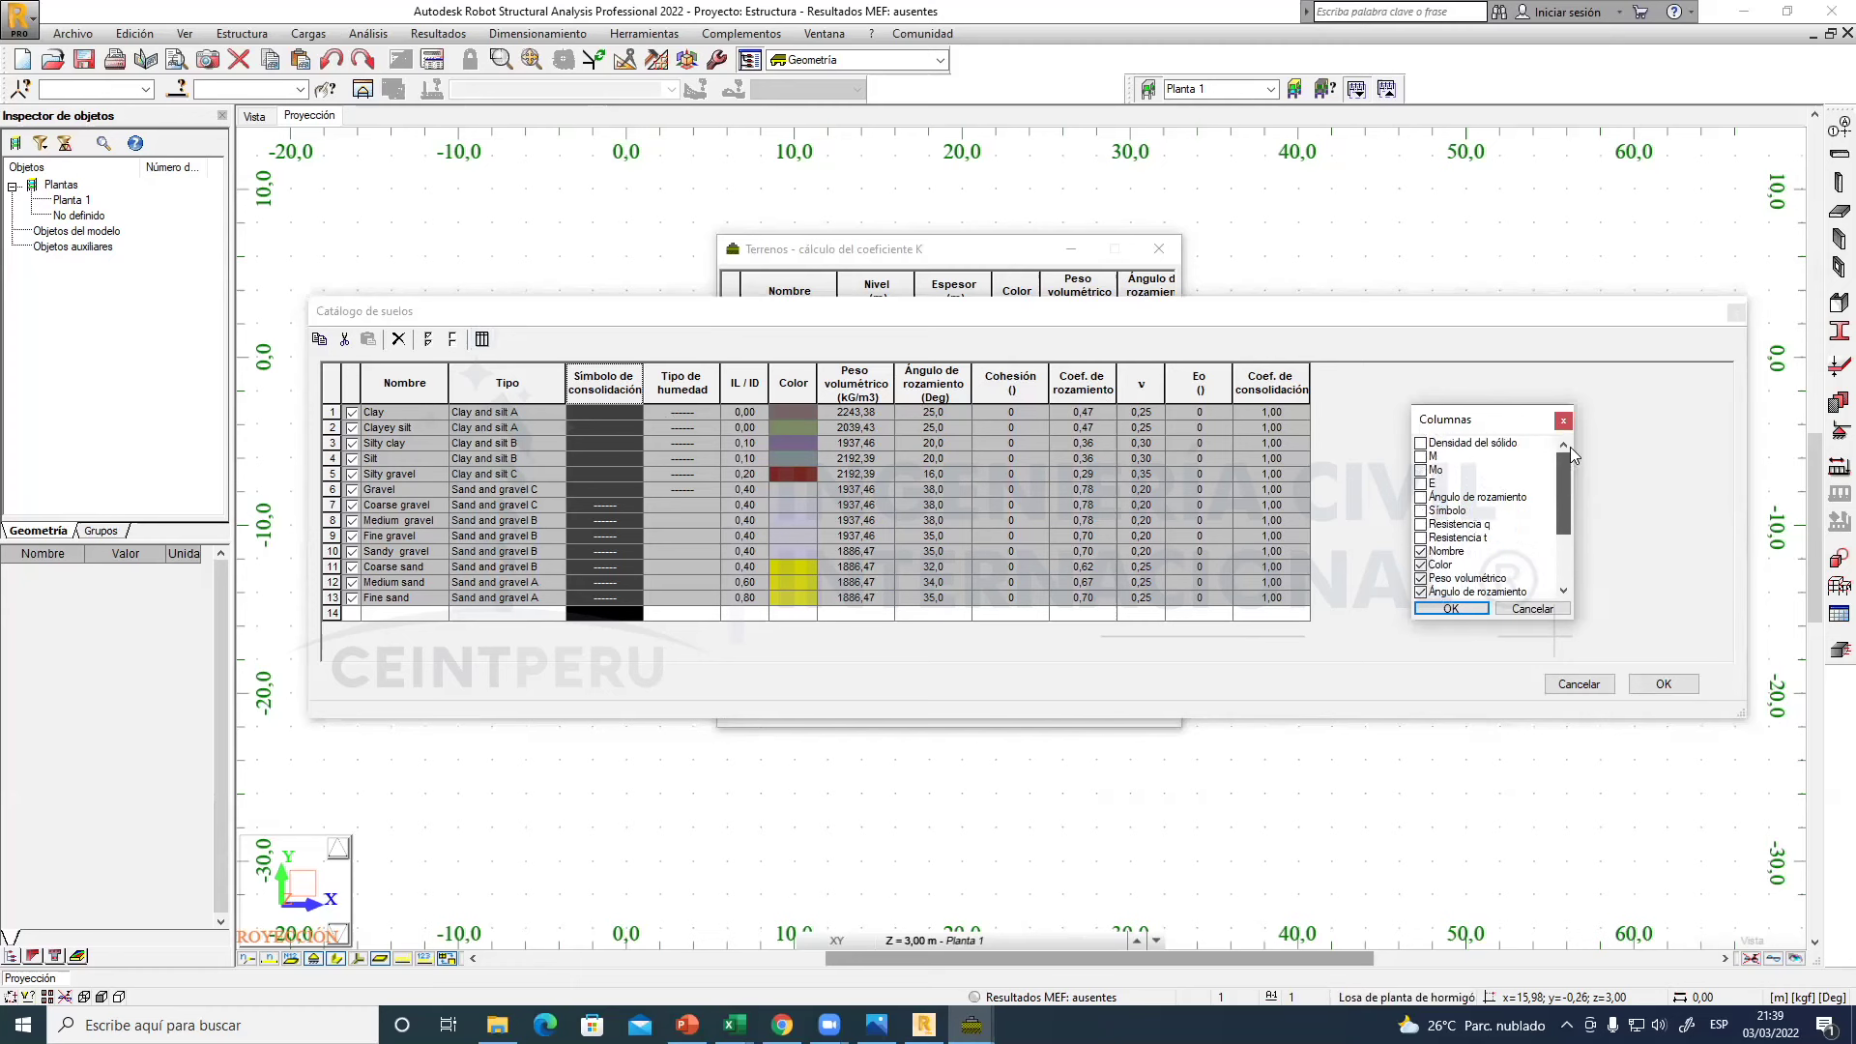
{"action": "left_click", "coordinate": [1421, 444]}
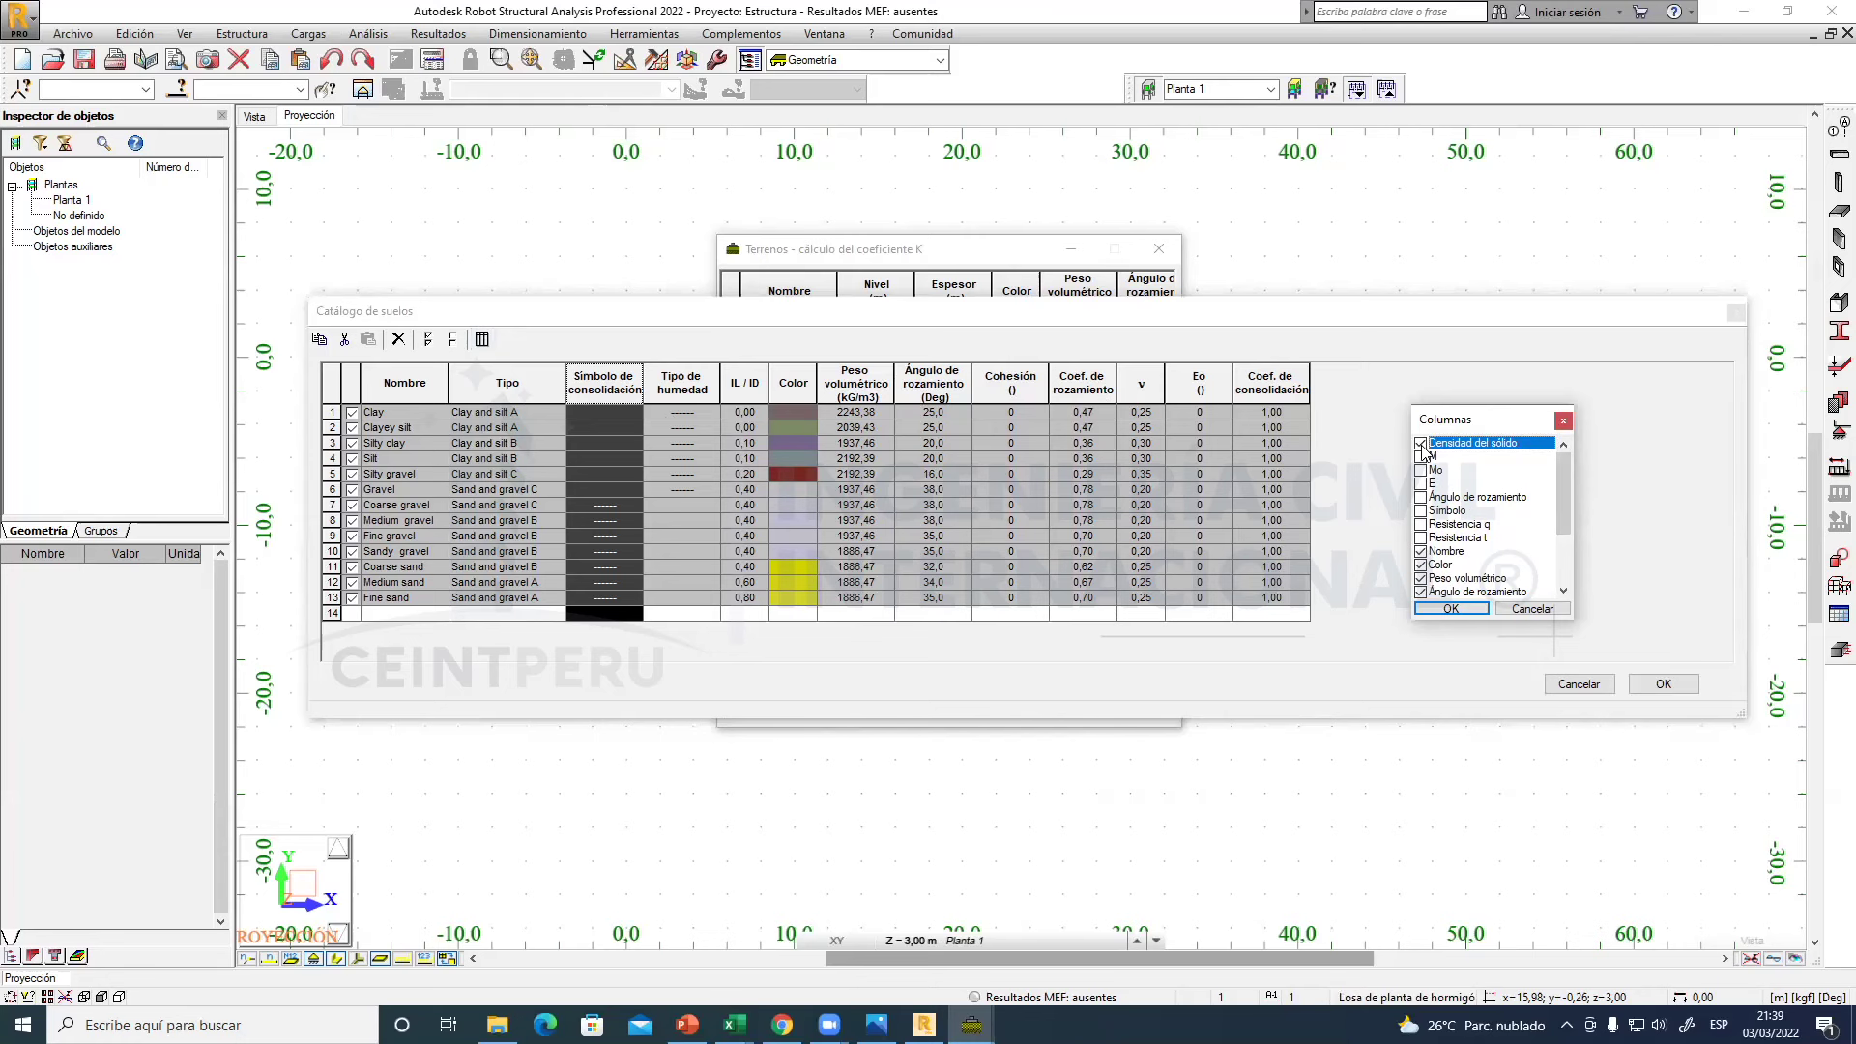
{"action": "left_click", "coordinate": [1453, 609]}
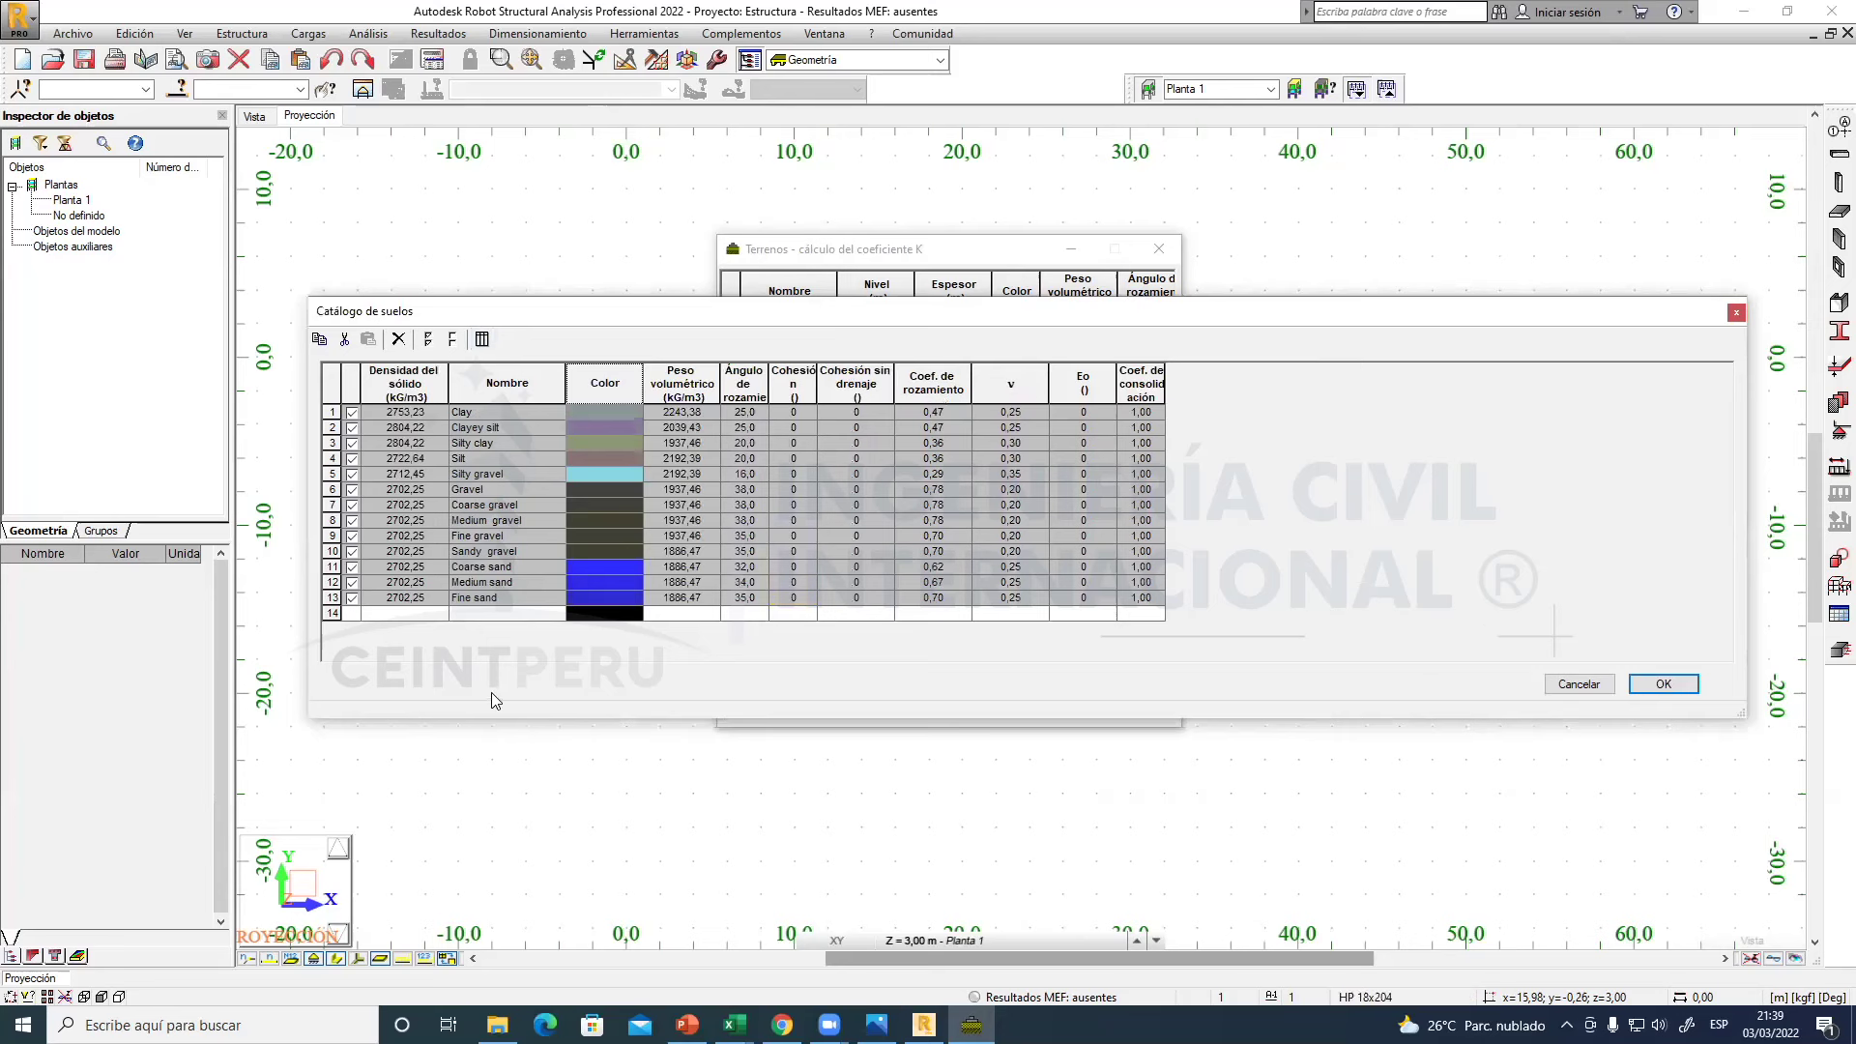
{"action": "double_click", "coordinate": [449, 384]}
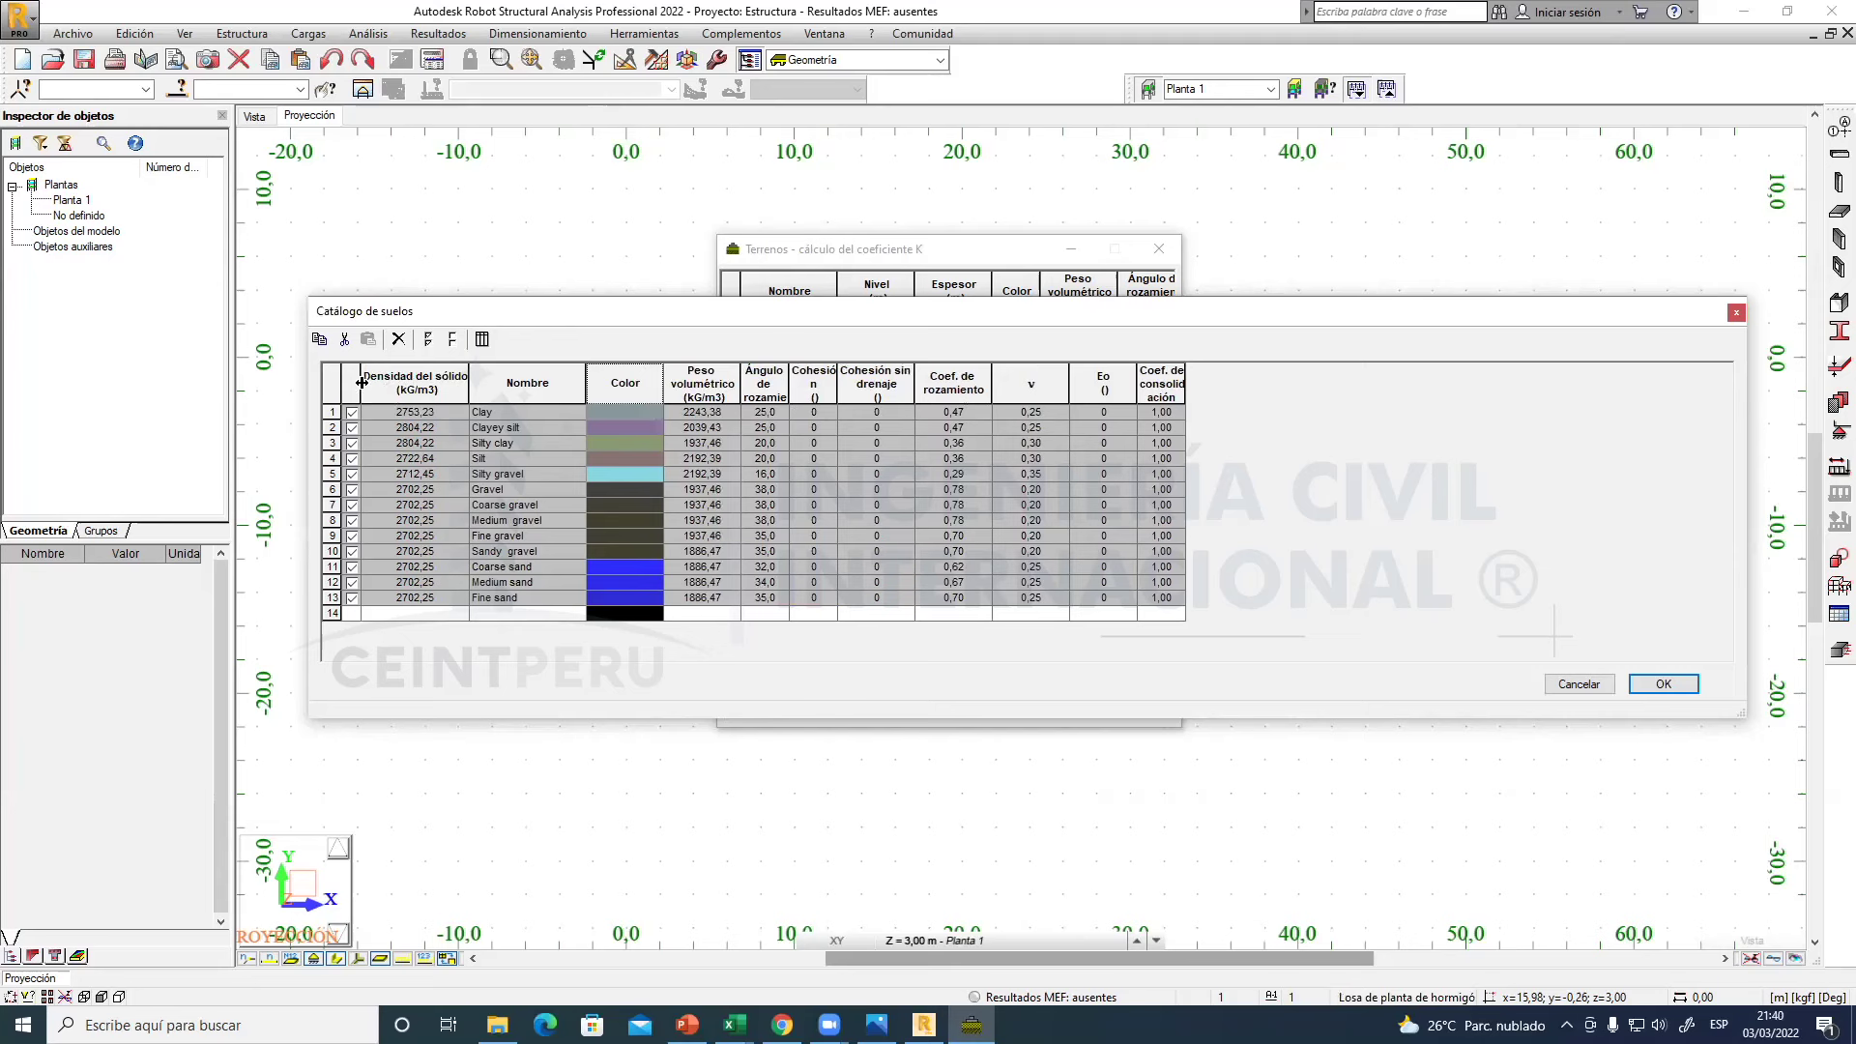
{"action": "left_click_drag", "start_coordinate": [362, 382], "coordinate": [441, 383]}
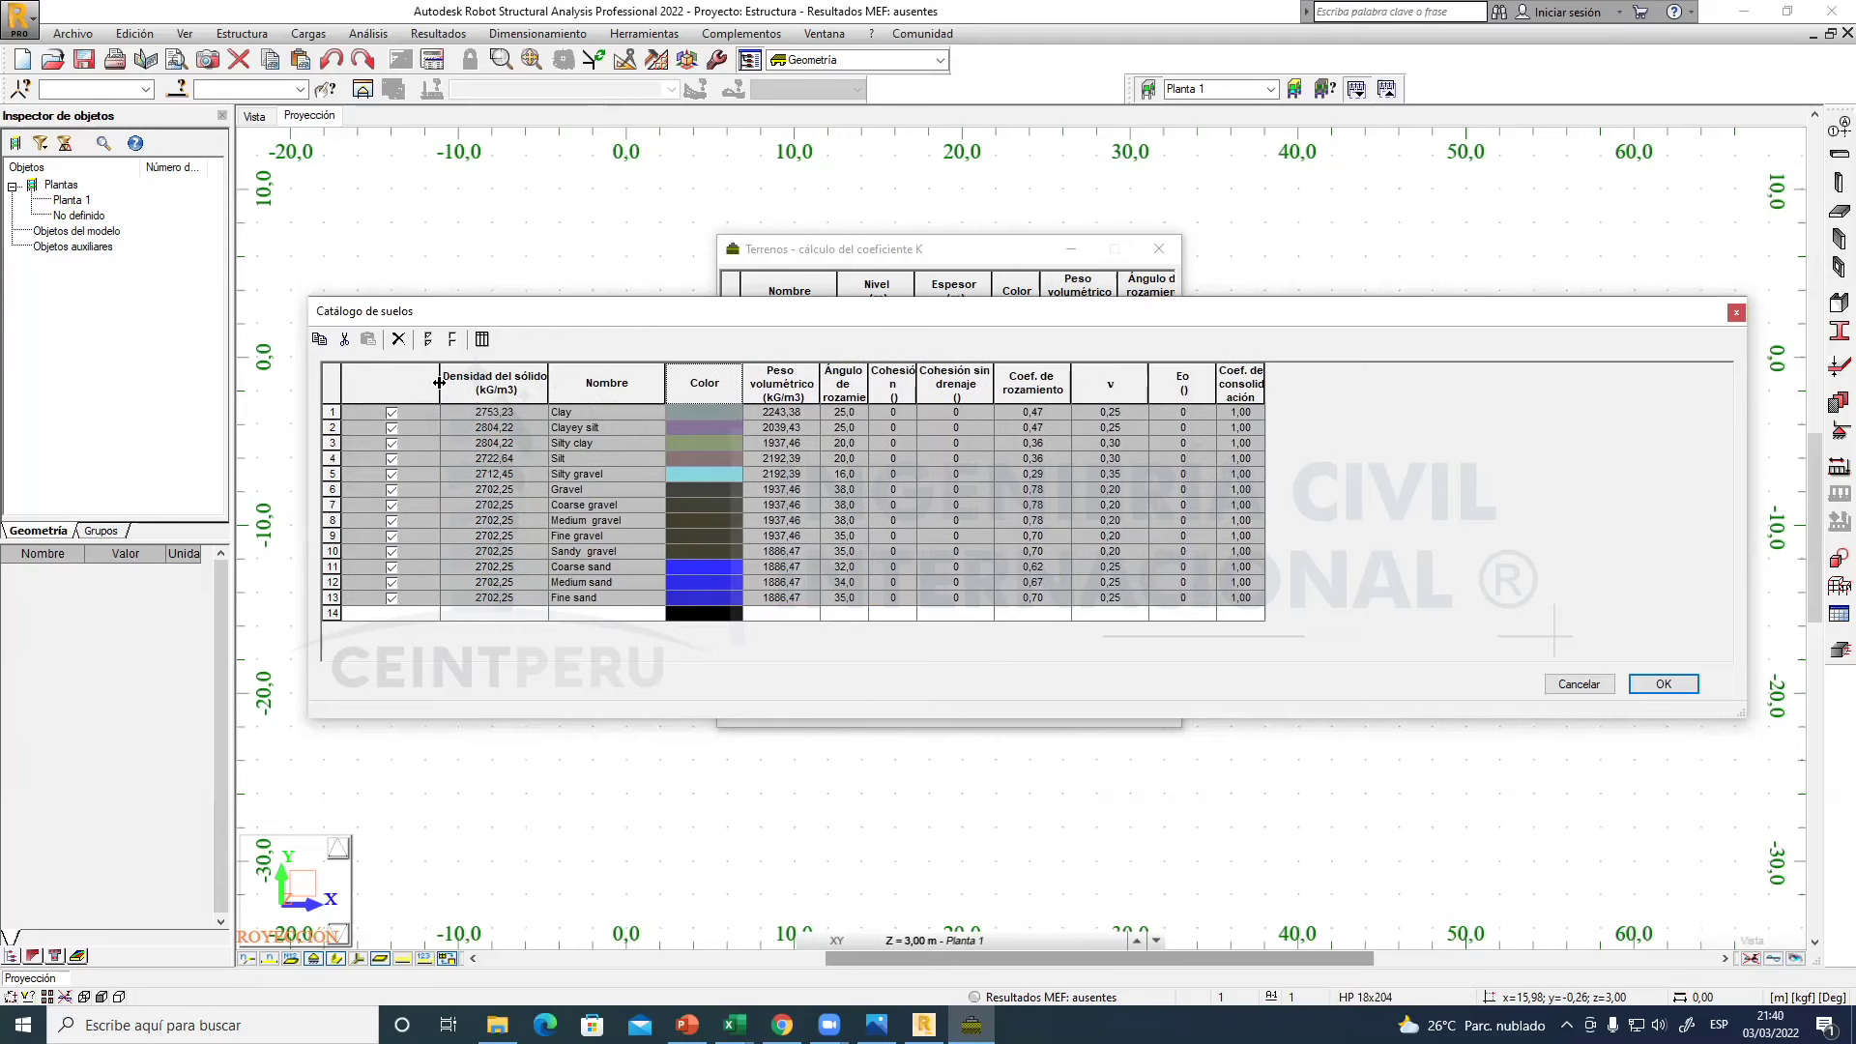
- Reorder the soil catalogue columns with Nombre first and Densidad del sólido after Peso volumétrico, and shrink the window to fit the table
{"action": "left_click", "coordinate": [500, 377]}
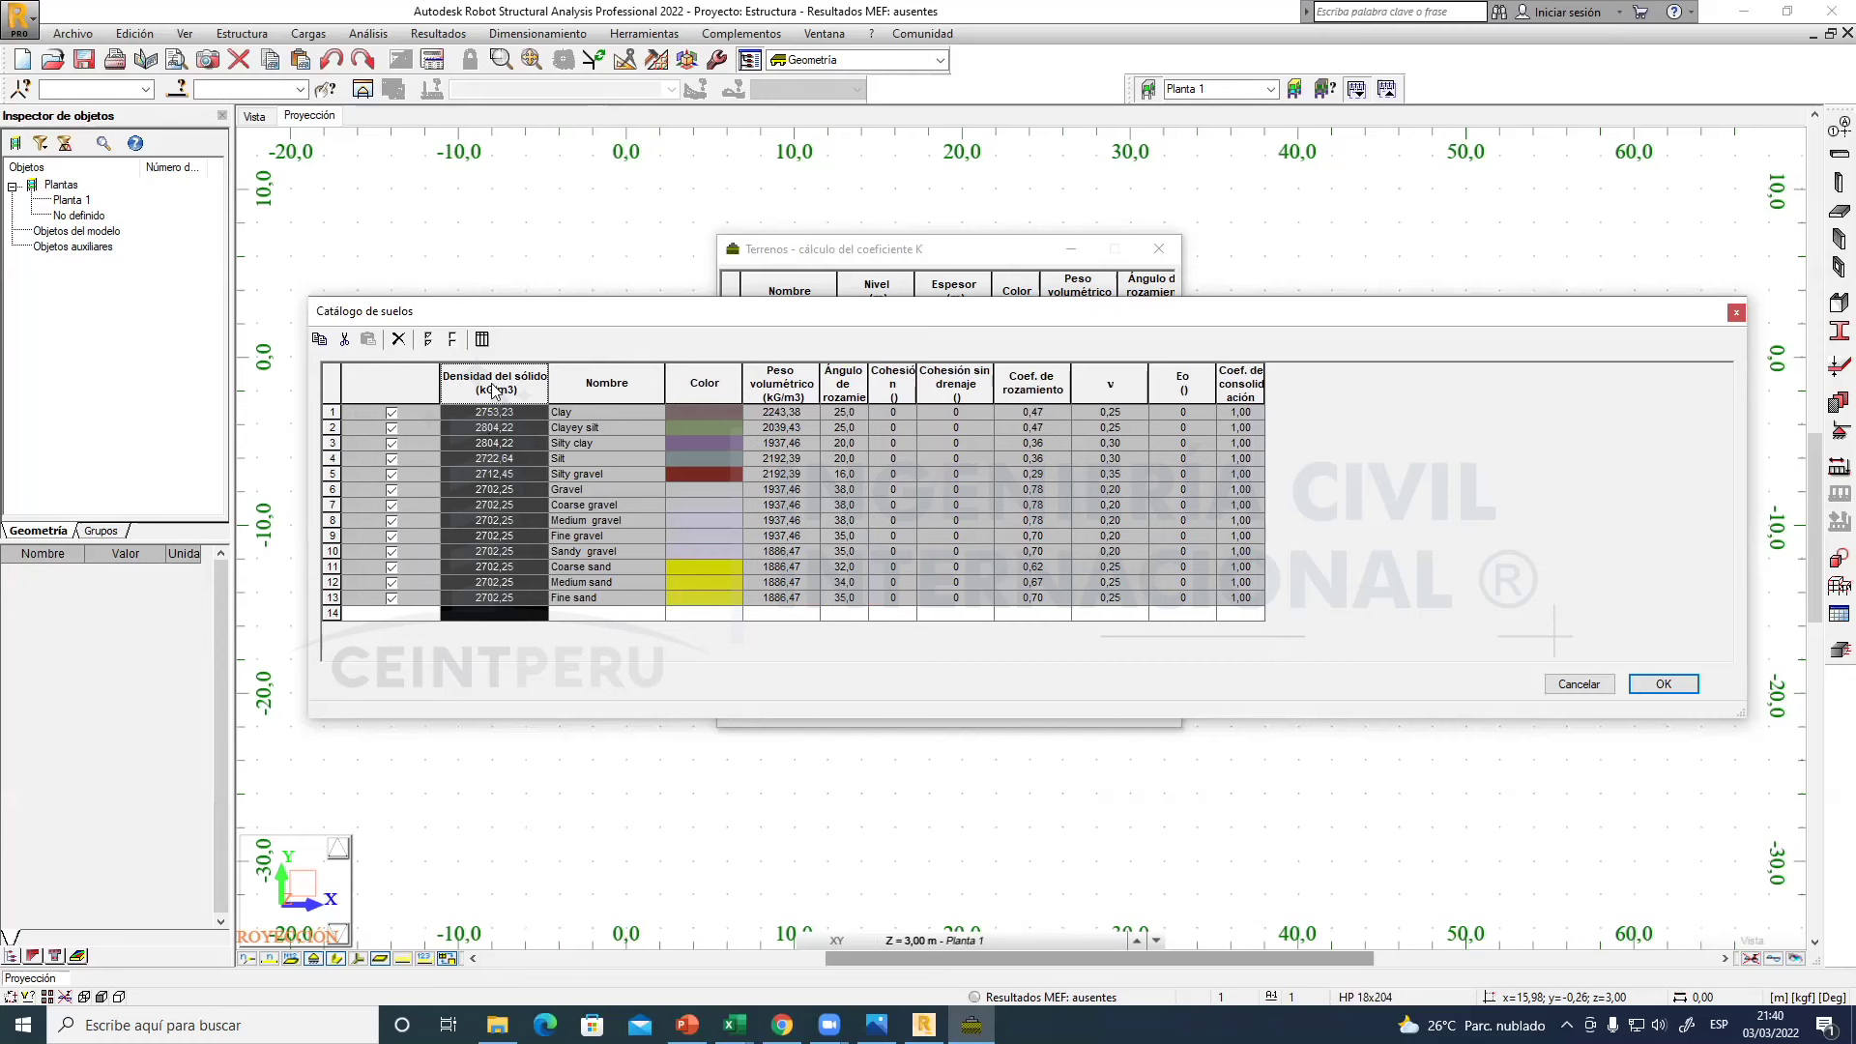
{"action": "left_click", "coordinate": [618, 384]}
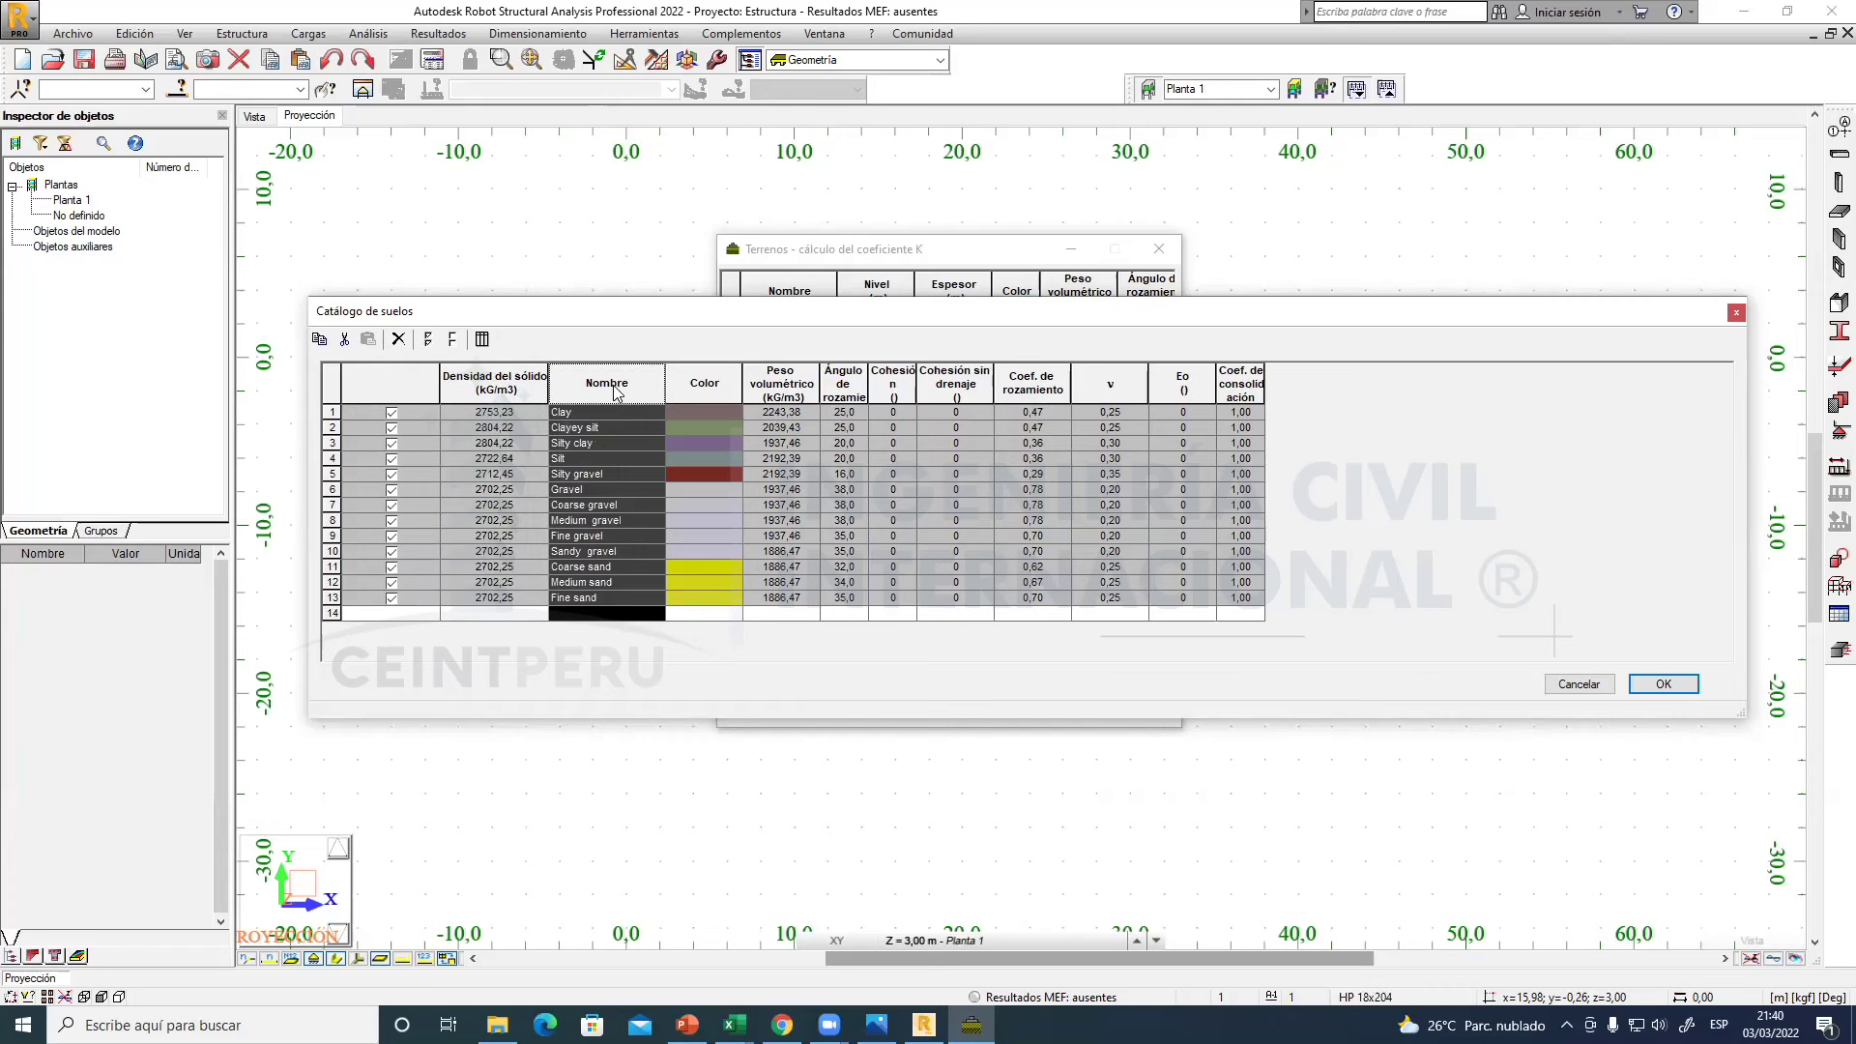
{"action": "left_click_drag", "start_coordinate": [589, 388], "coordinate": [432, 388]}
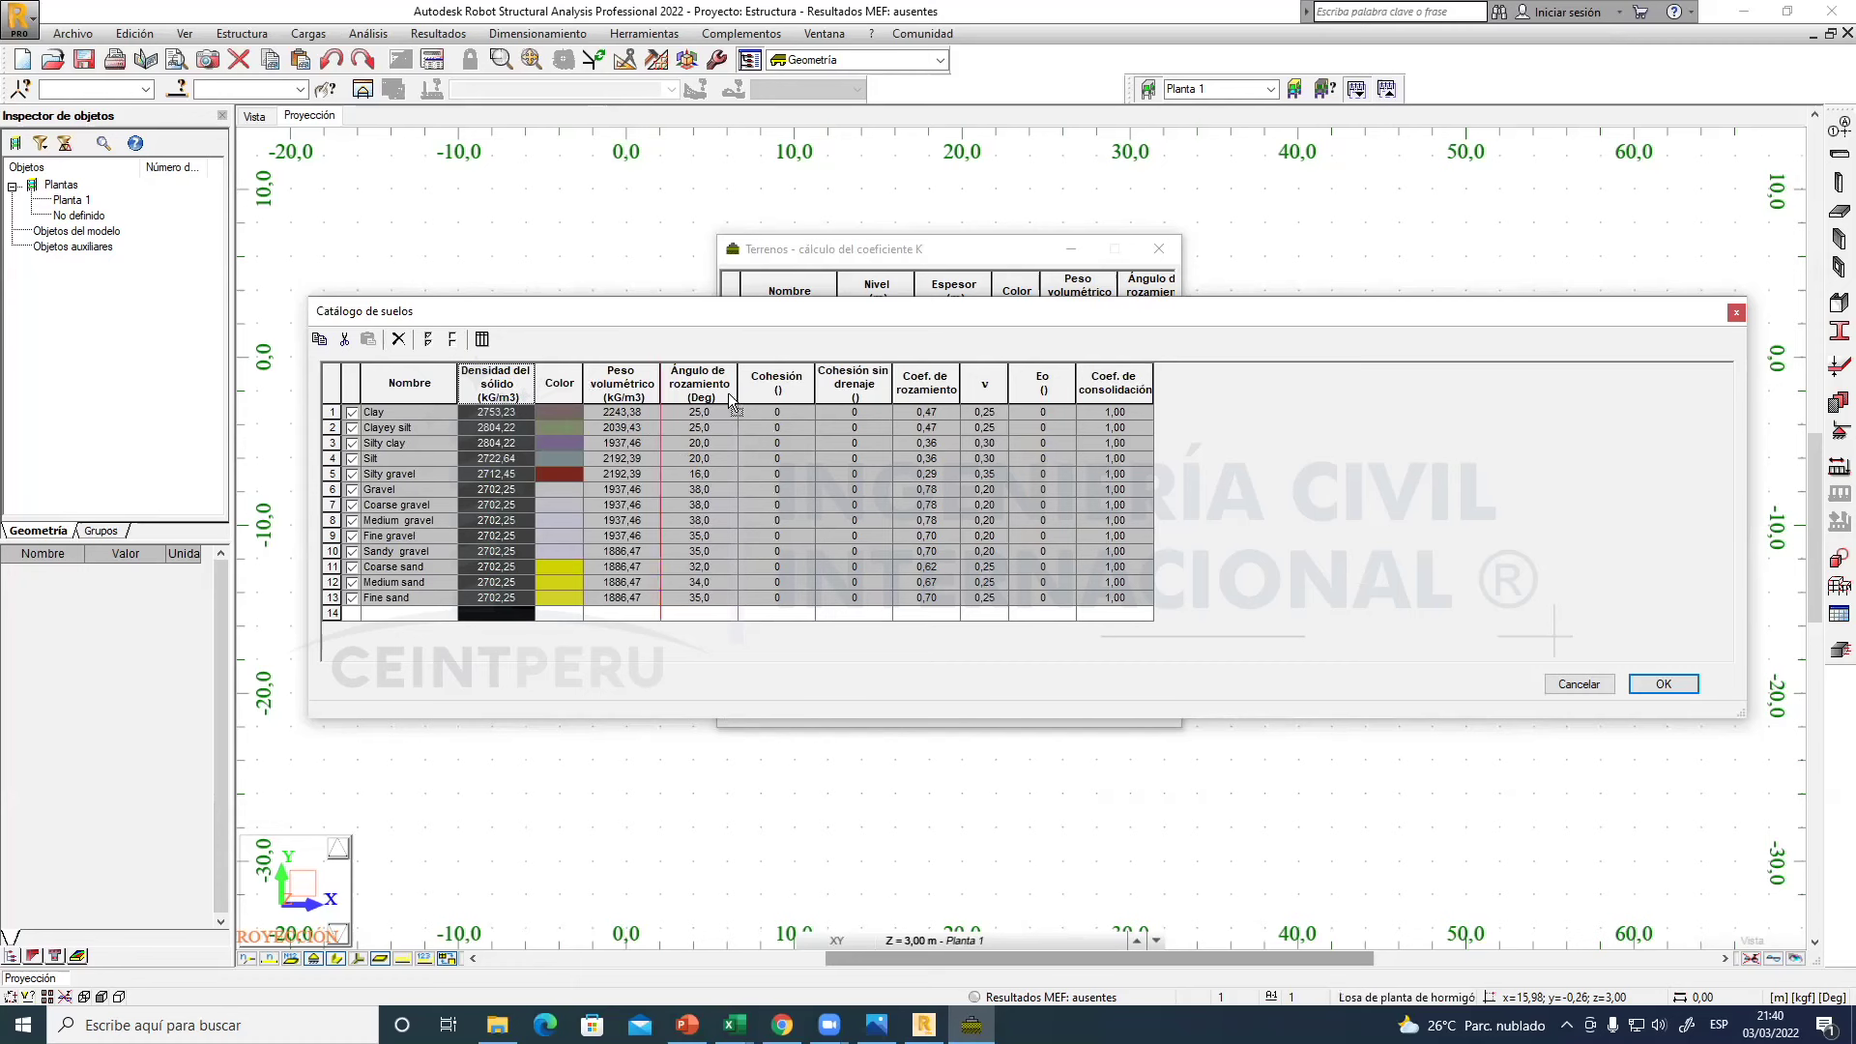
{"action": "left_click_drag", "start_coordinate": [667, 400], "coordinate": [665, 402]}
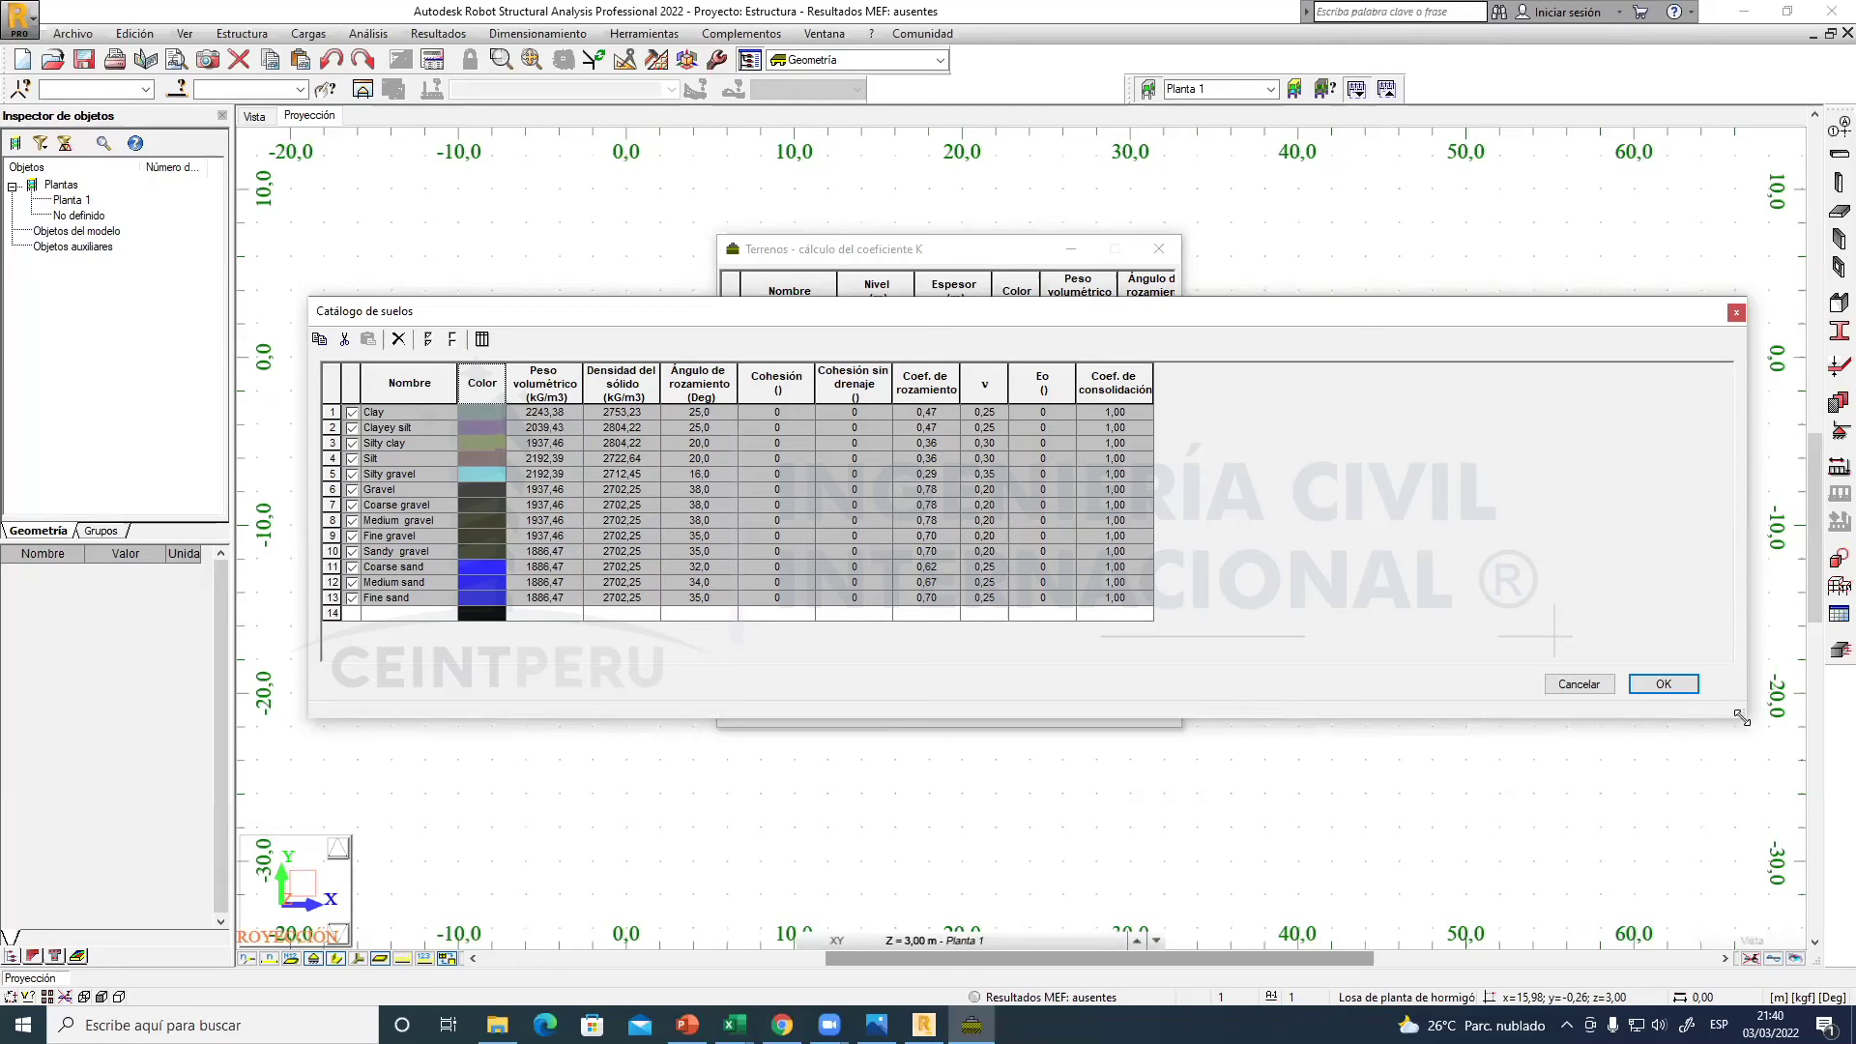
{"action": "left_click_drag", "start_coordinate": [1740, 717], "coordinate": [1221, 701]}
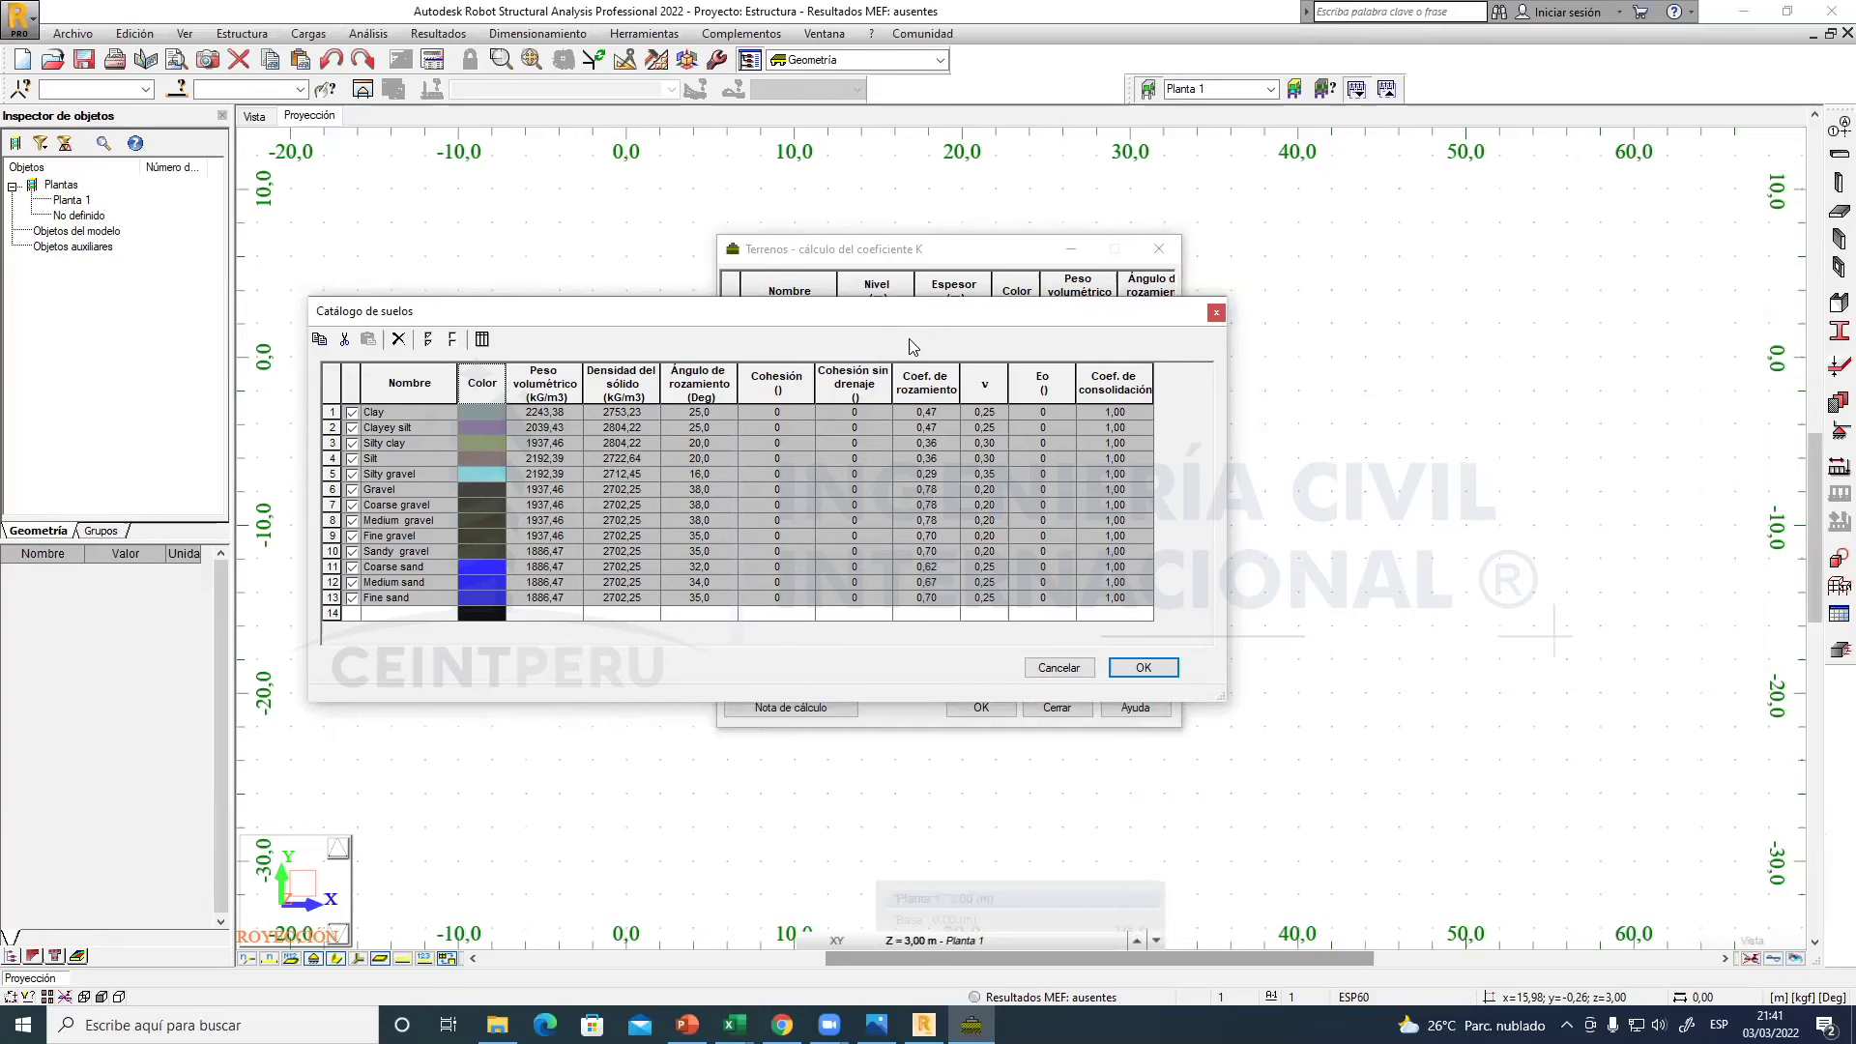
- Move the Catálogo de suelos window clear of the Terrenos window and show the M, Mo and Resistencia q columns in the soil catalogue
{"action": "left_click_drag", "start_coordinate": [889, 318], "coordinate": [1013, 365]}
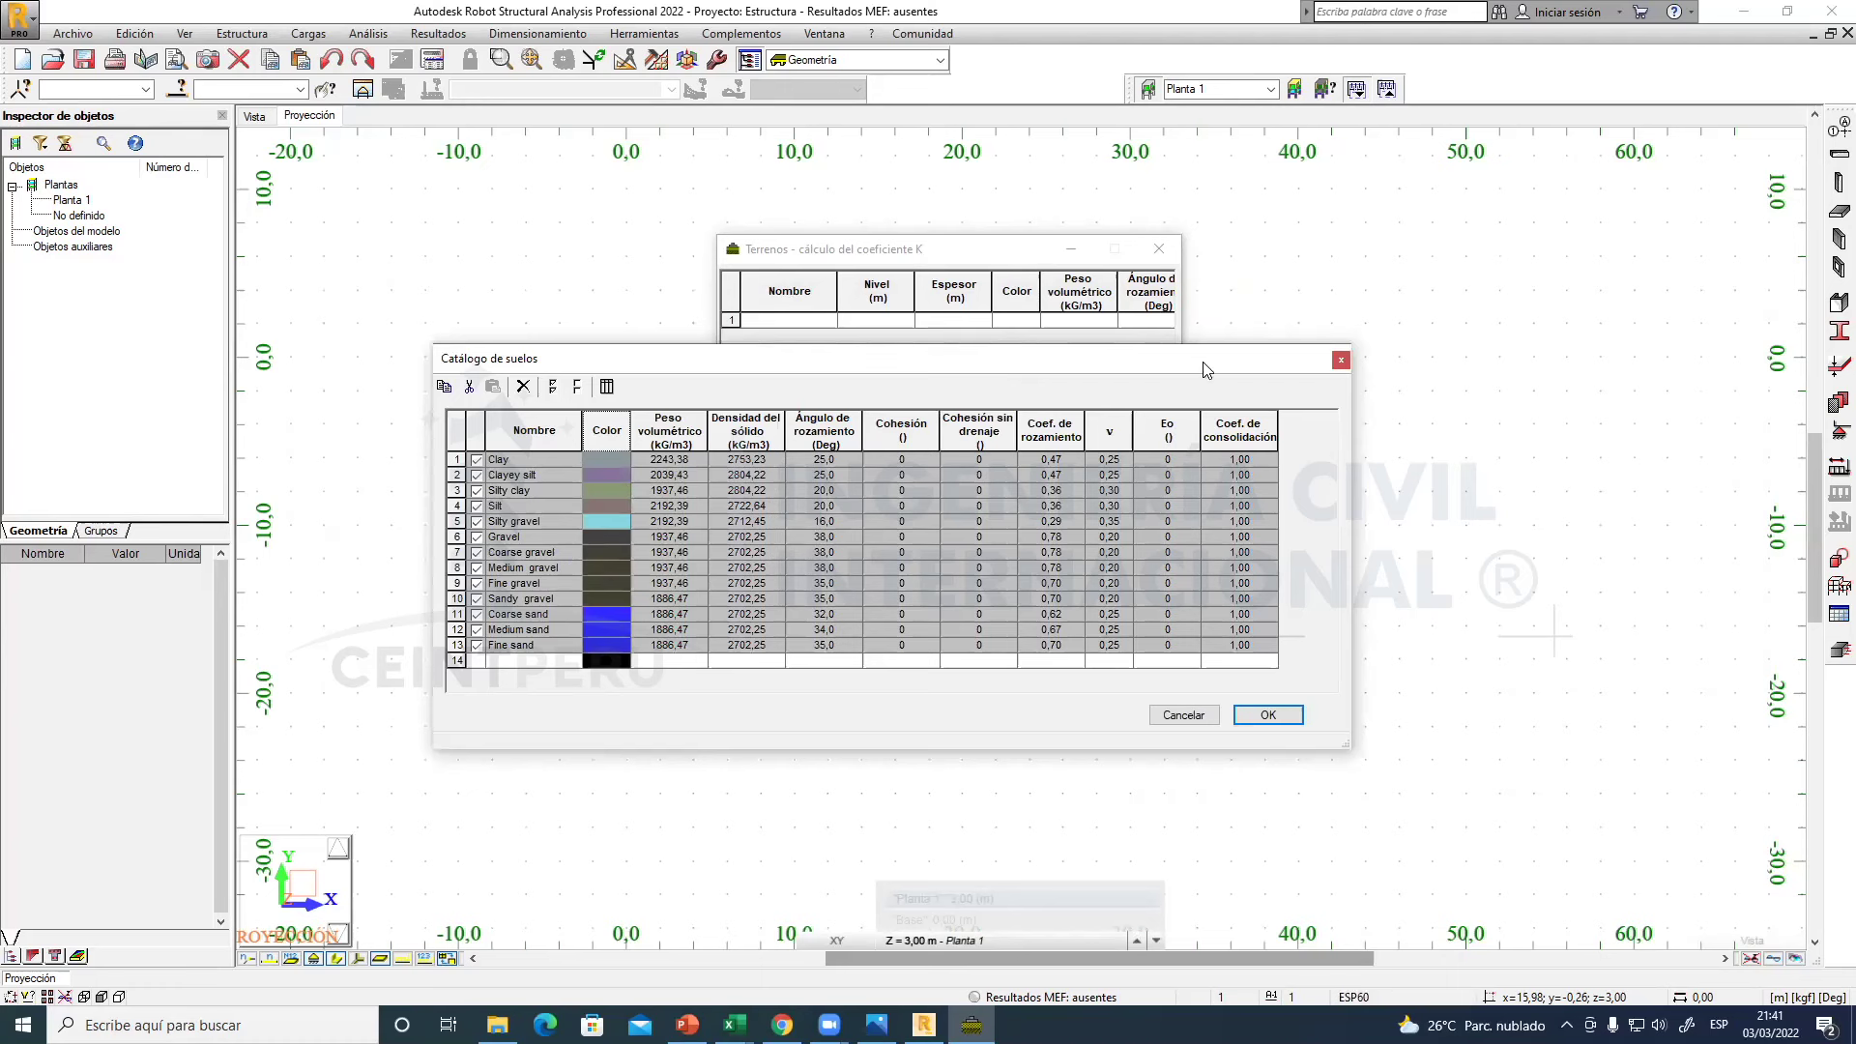
{"action": "left_click_drag", "start_coordinate": [1207, 370], "coordinate": [1217, 378]}
{"action": "left_click", "coordinate": [617, 395]}
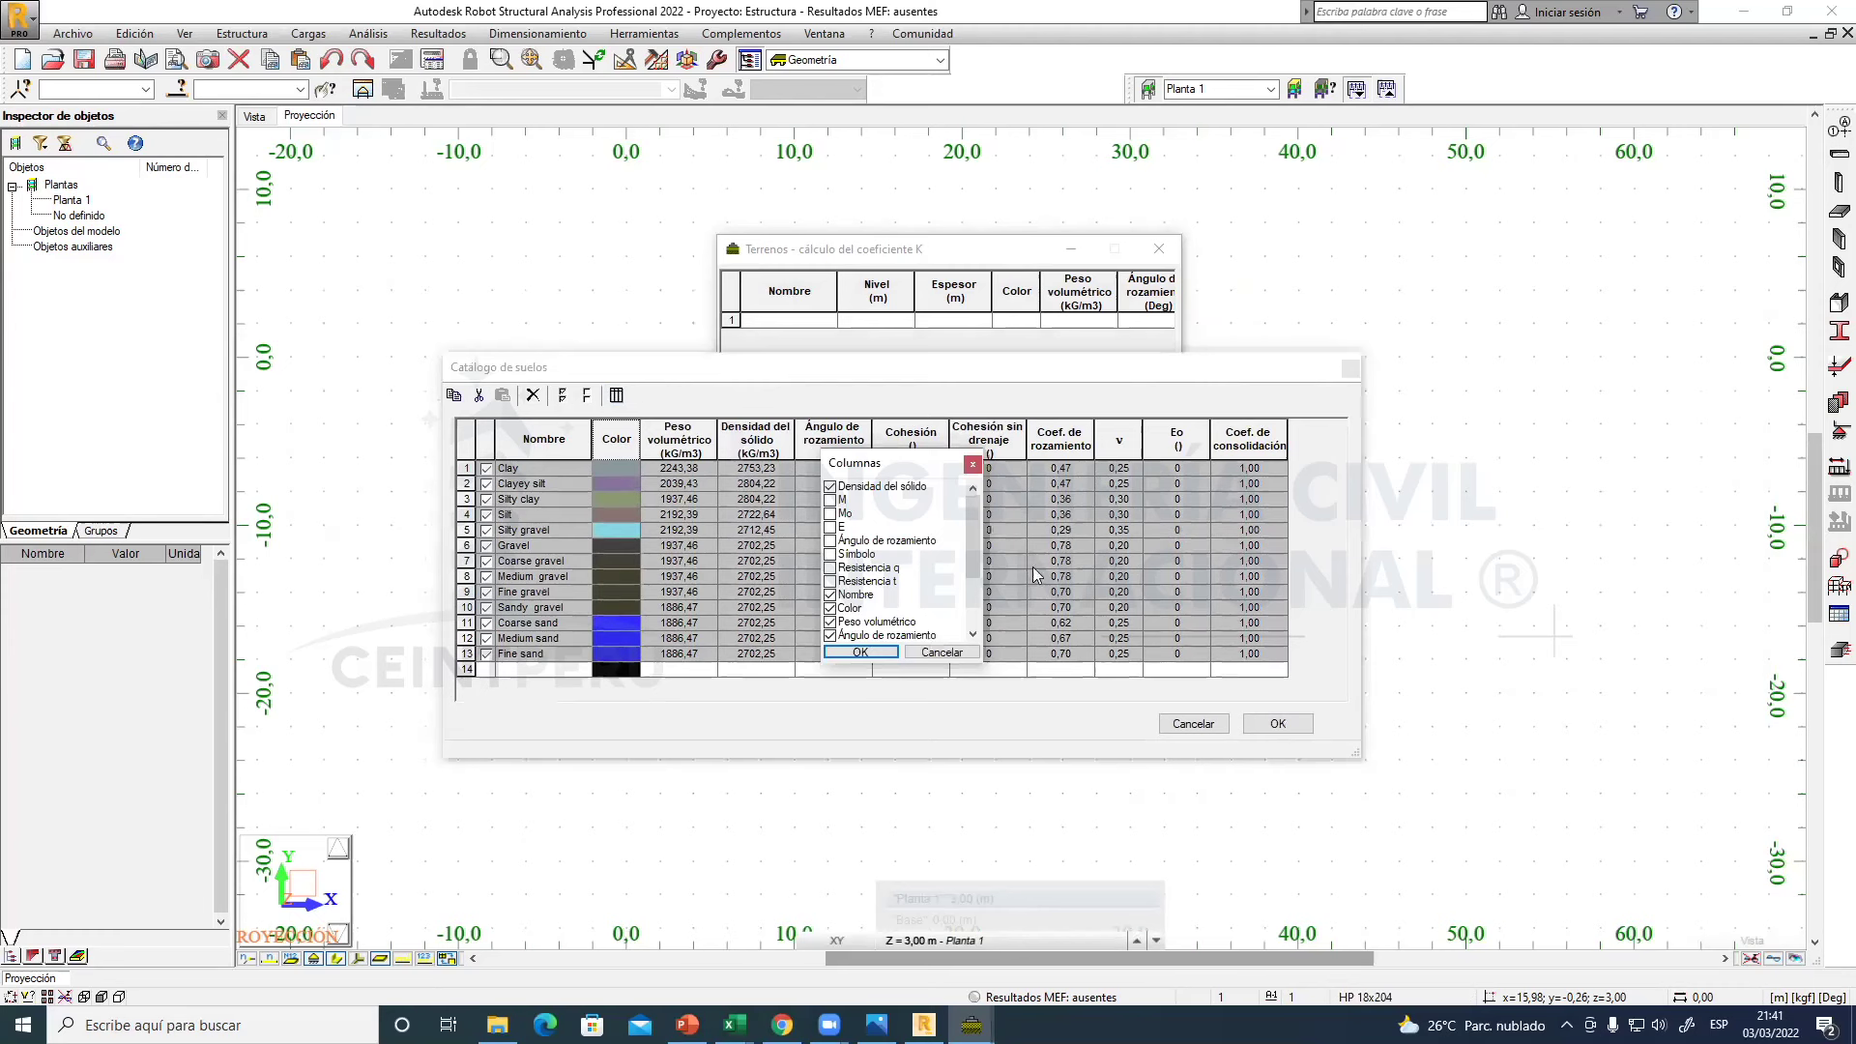
{"action": "left_click", "coordinate": [830, 568]}
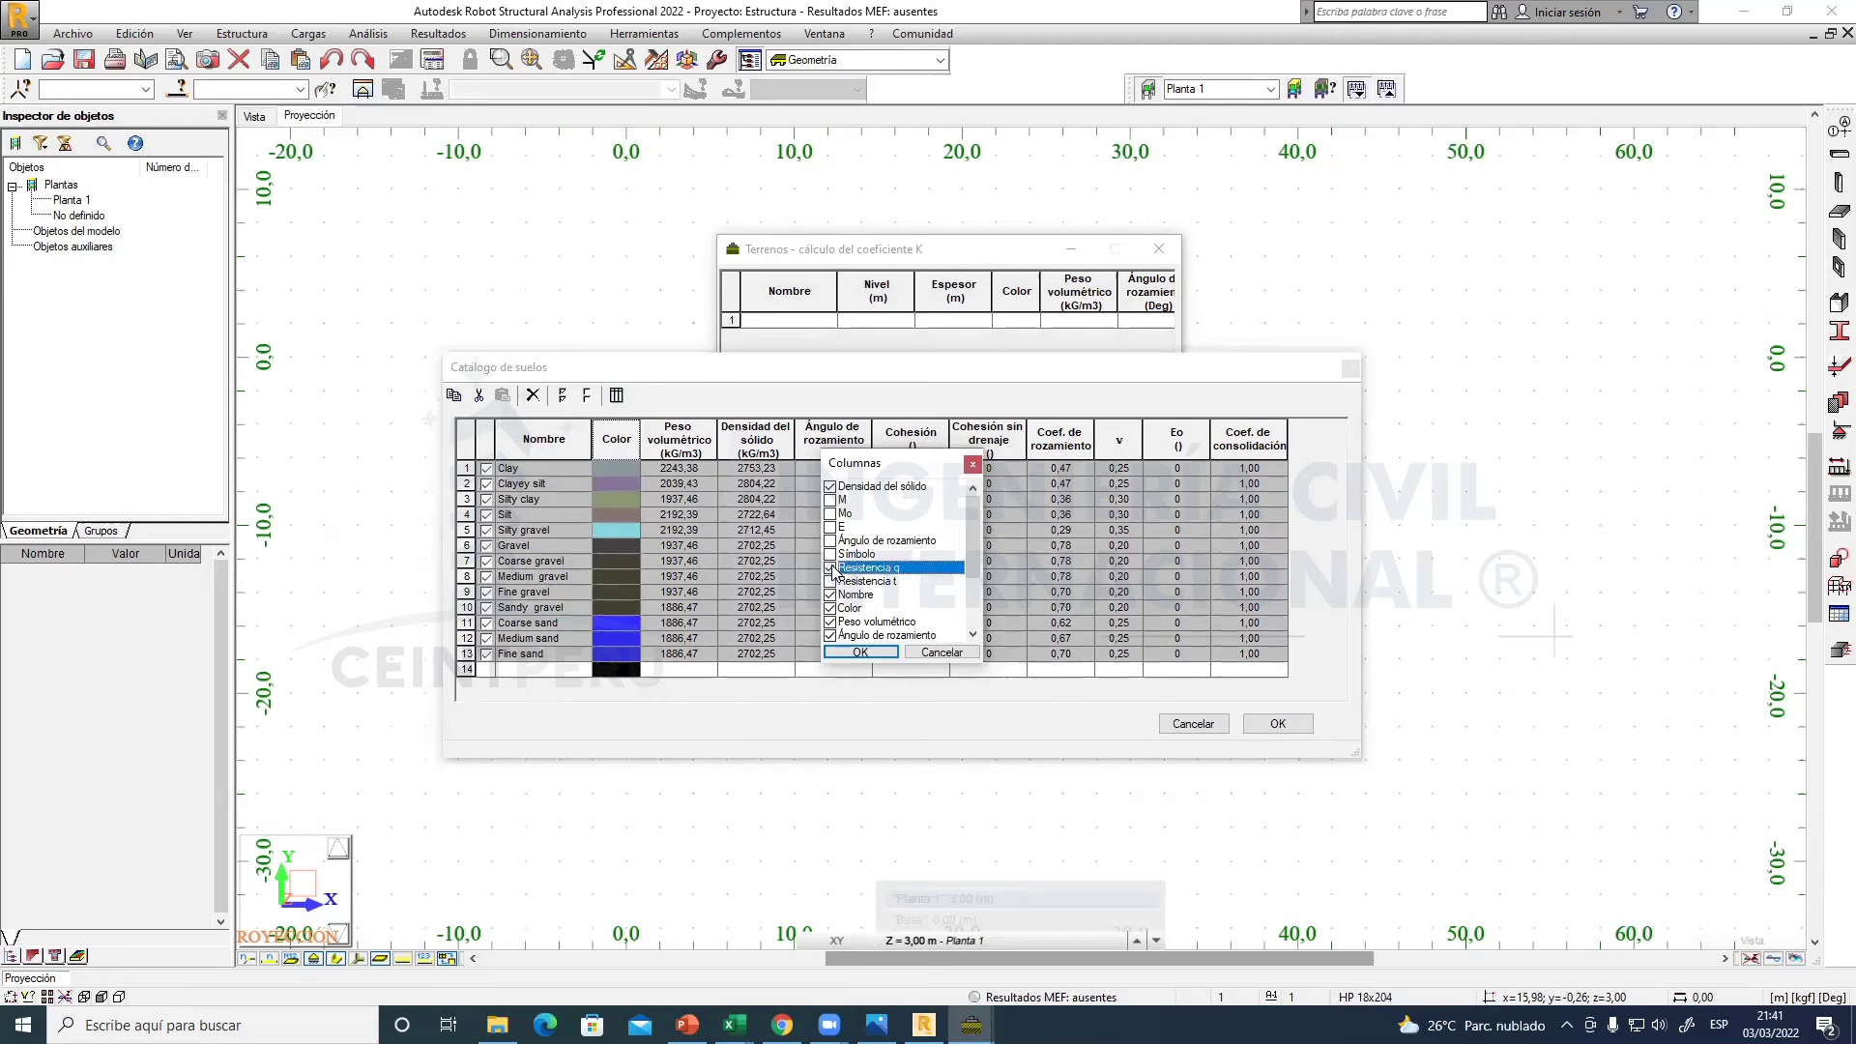
{"action": "left_click", "coordinate": [833, 501]}
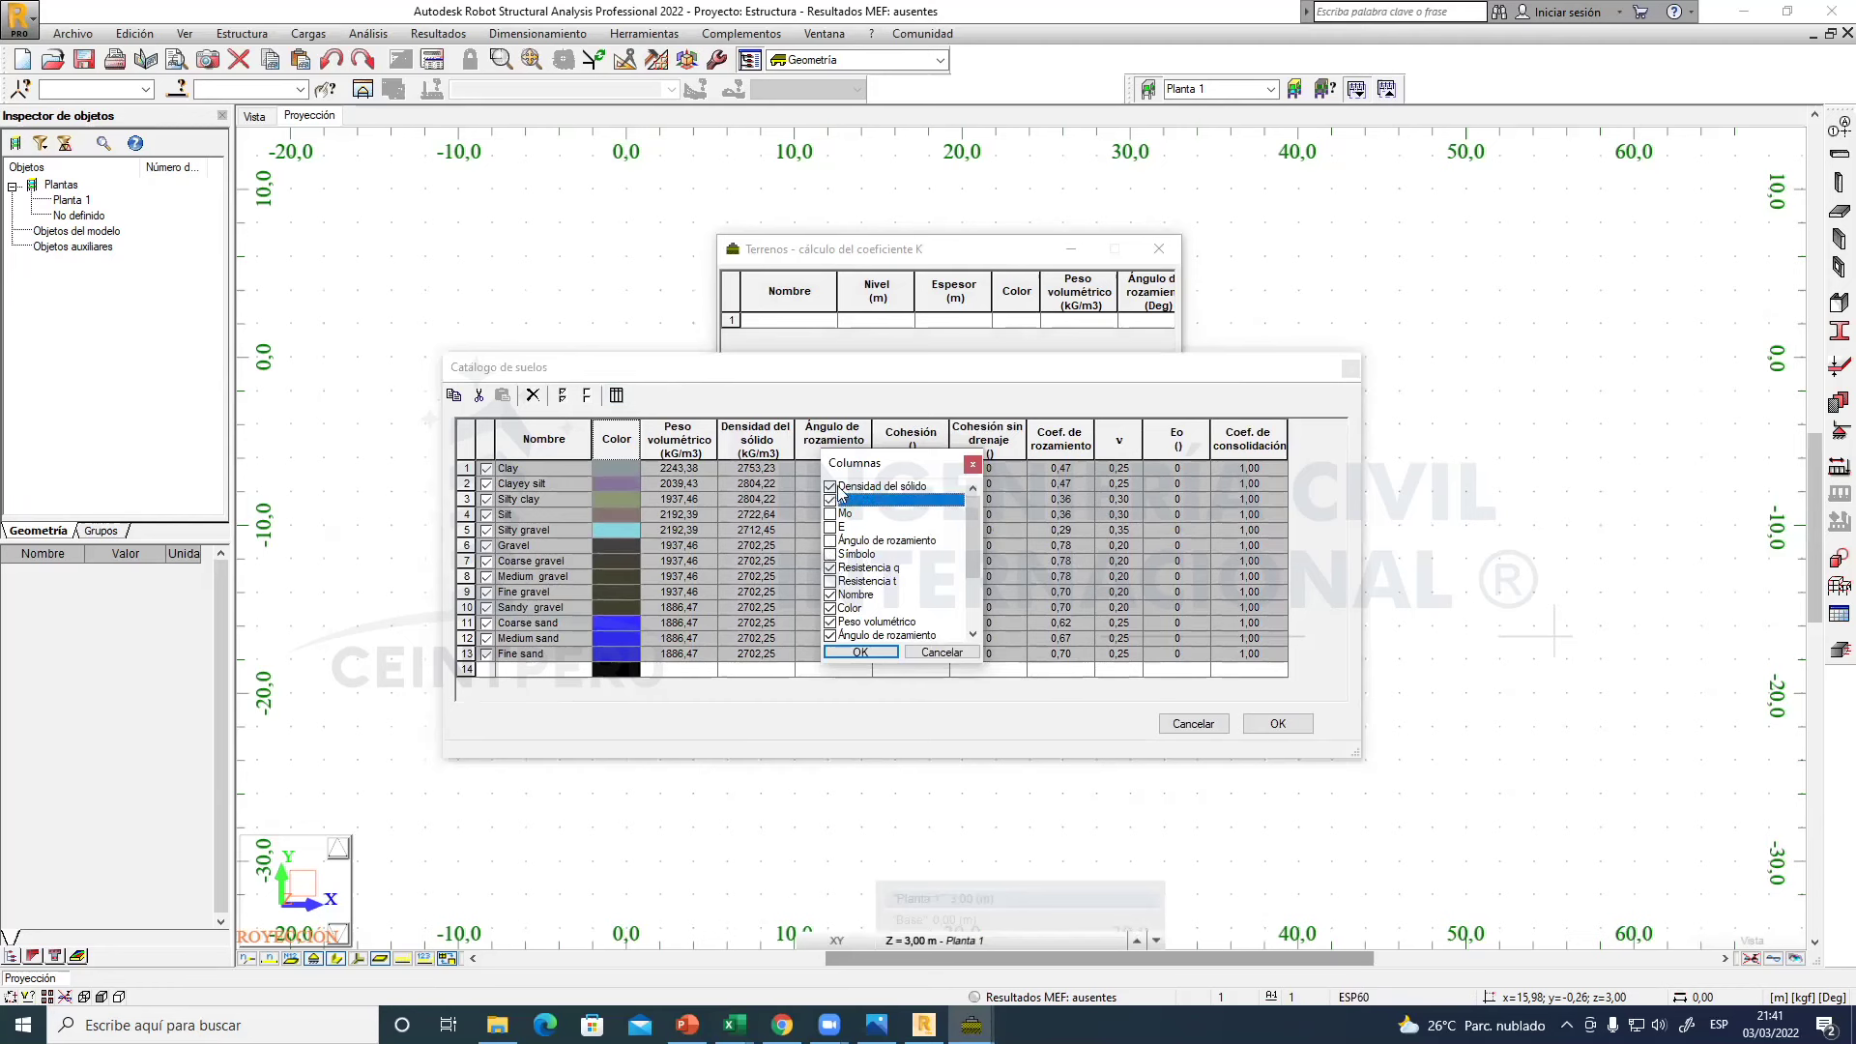
{"action": "left_click", "coordinate": [833, 516]}
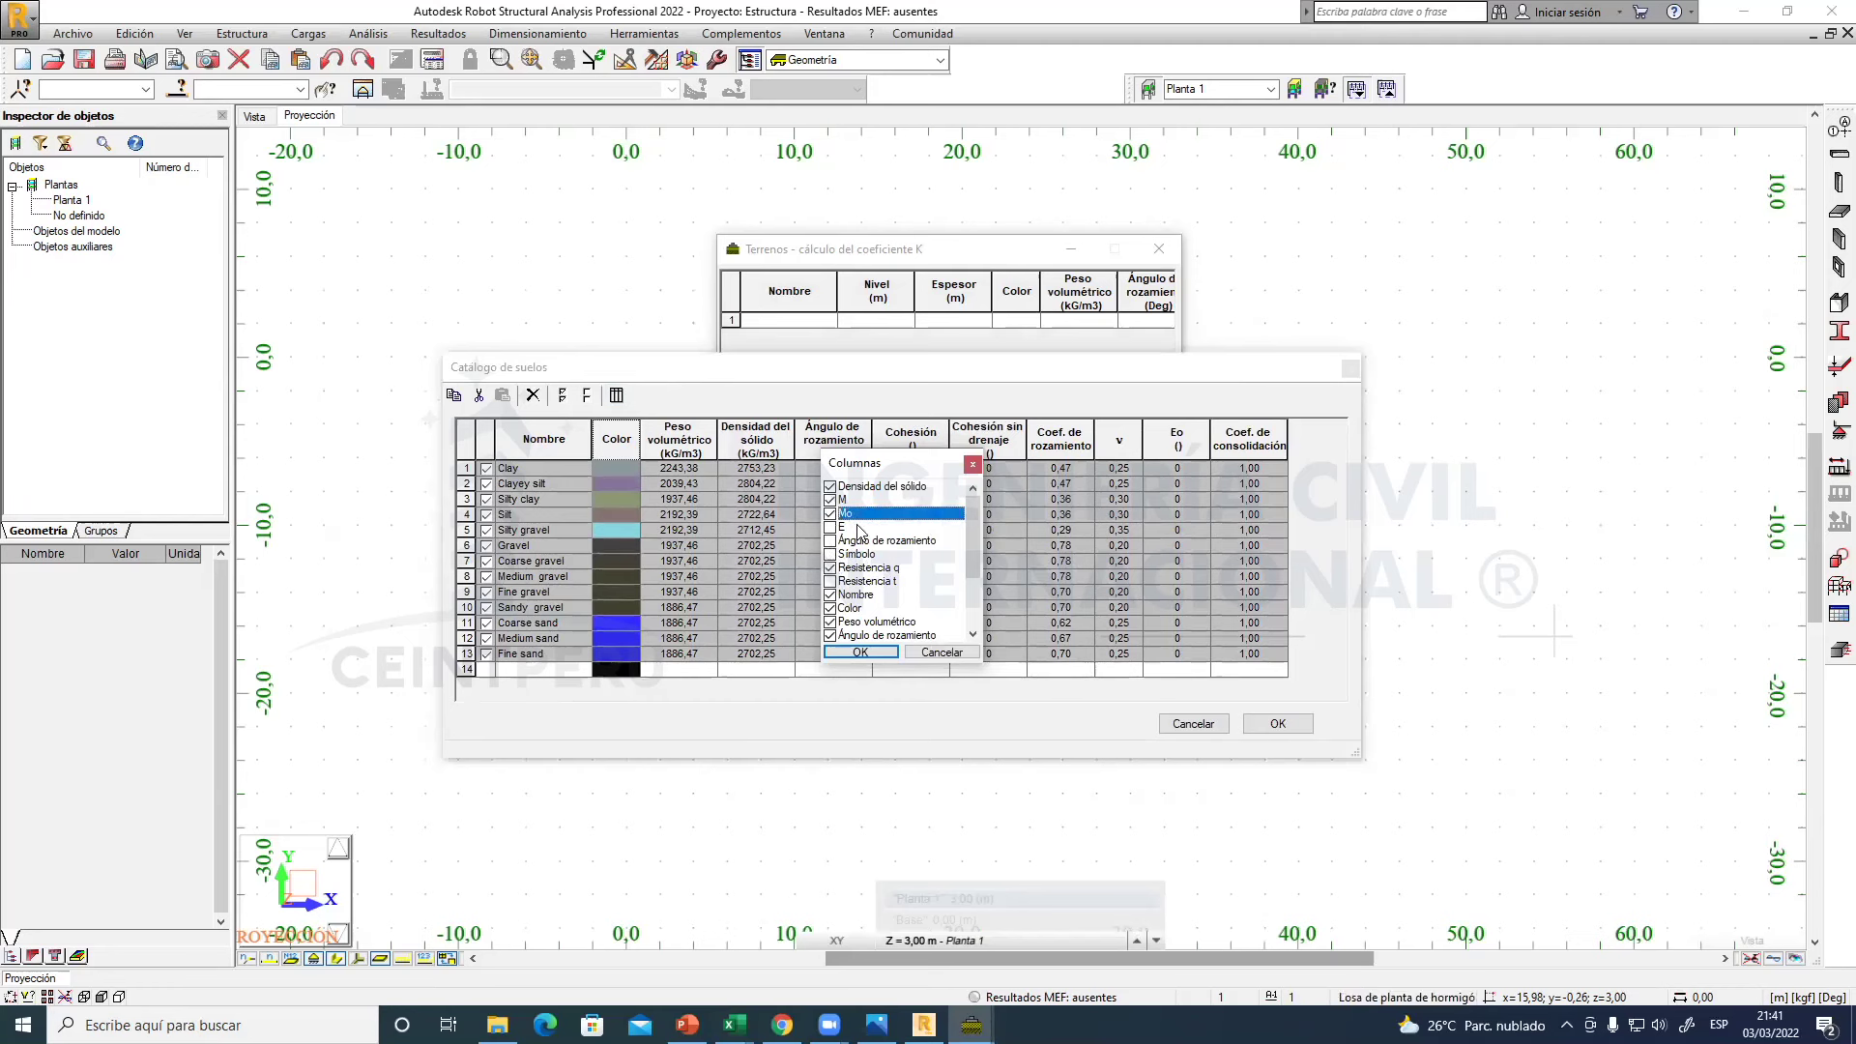
{"action": "left_click", "coordinate": [875, 650]}
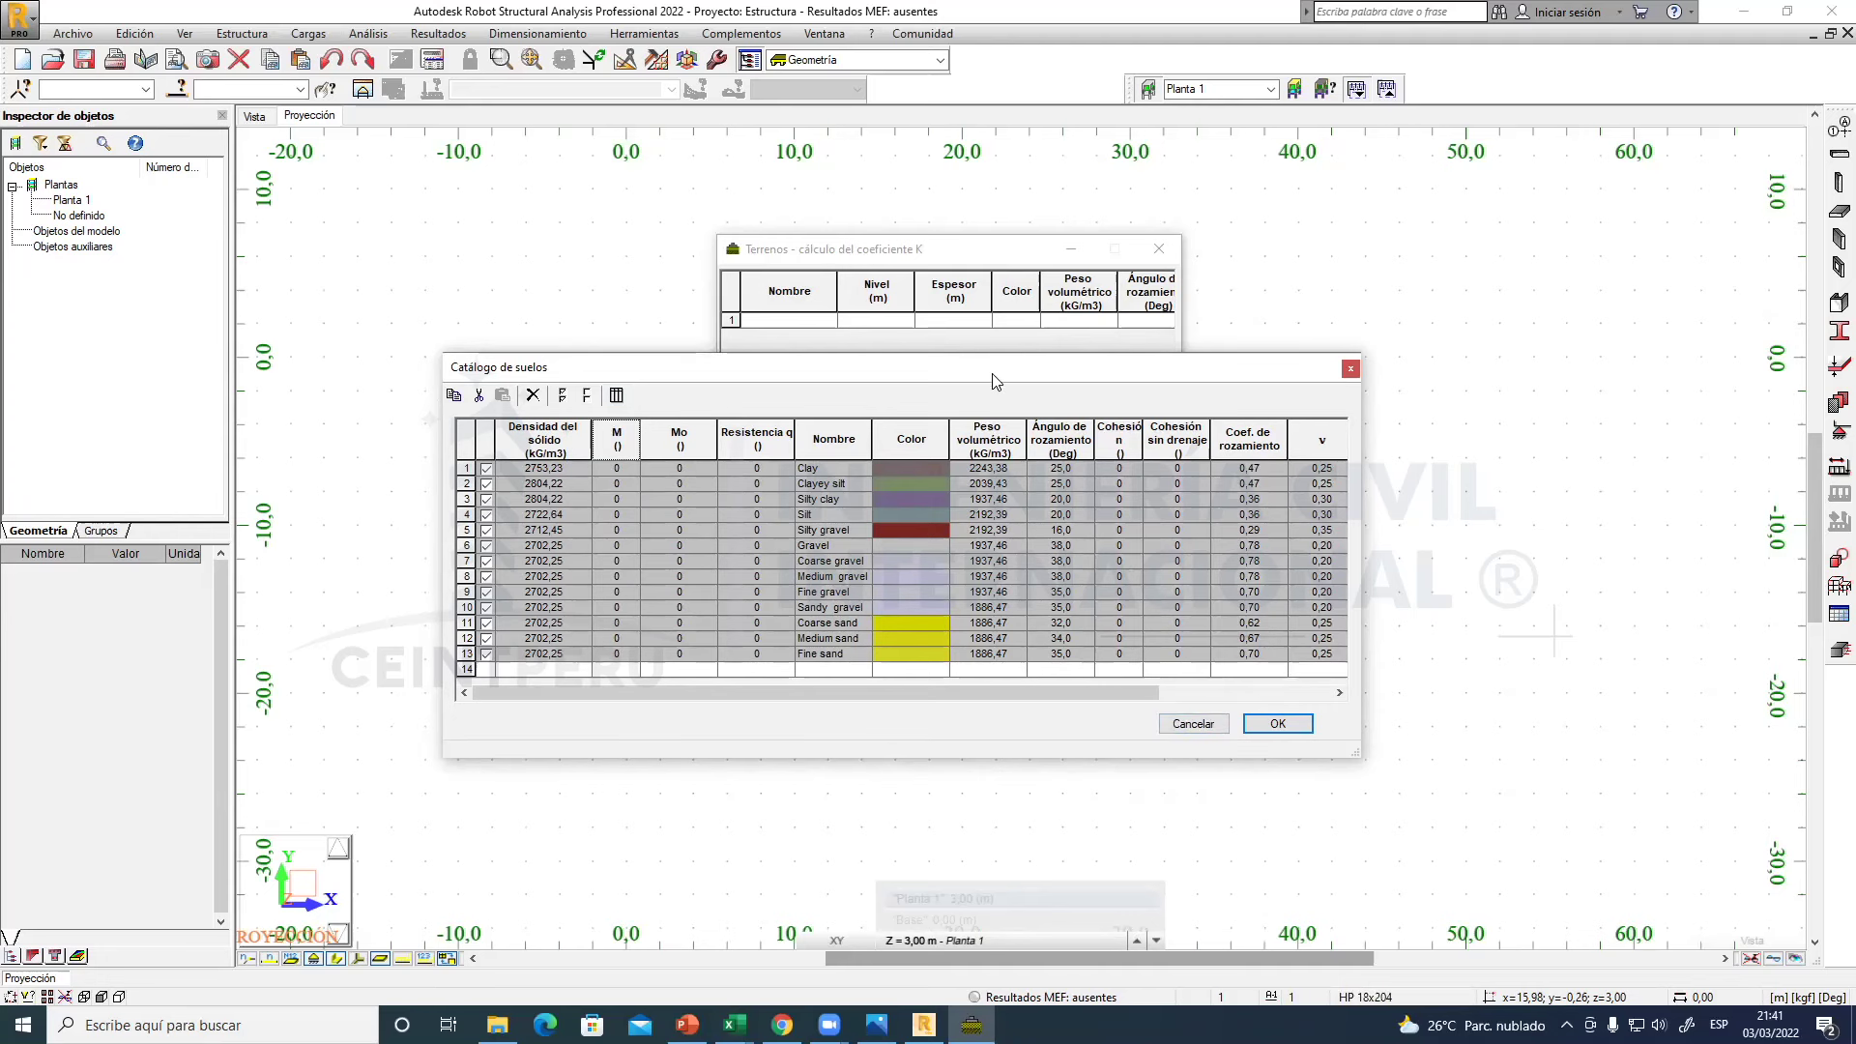
- Examine the M, Mo and Resistencia q columns of the soil catalogue one by one, slightly widening the M column
{"action": "left_click_drag", "start_coordinate": [994, 377], "coordinate": [1237, 416]}
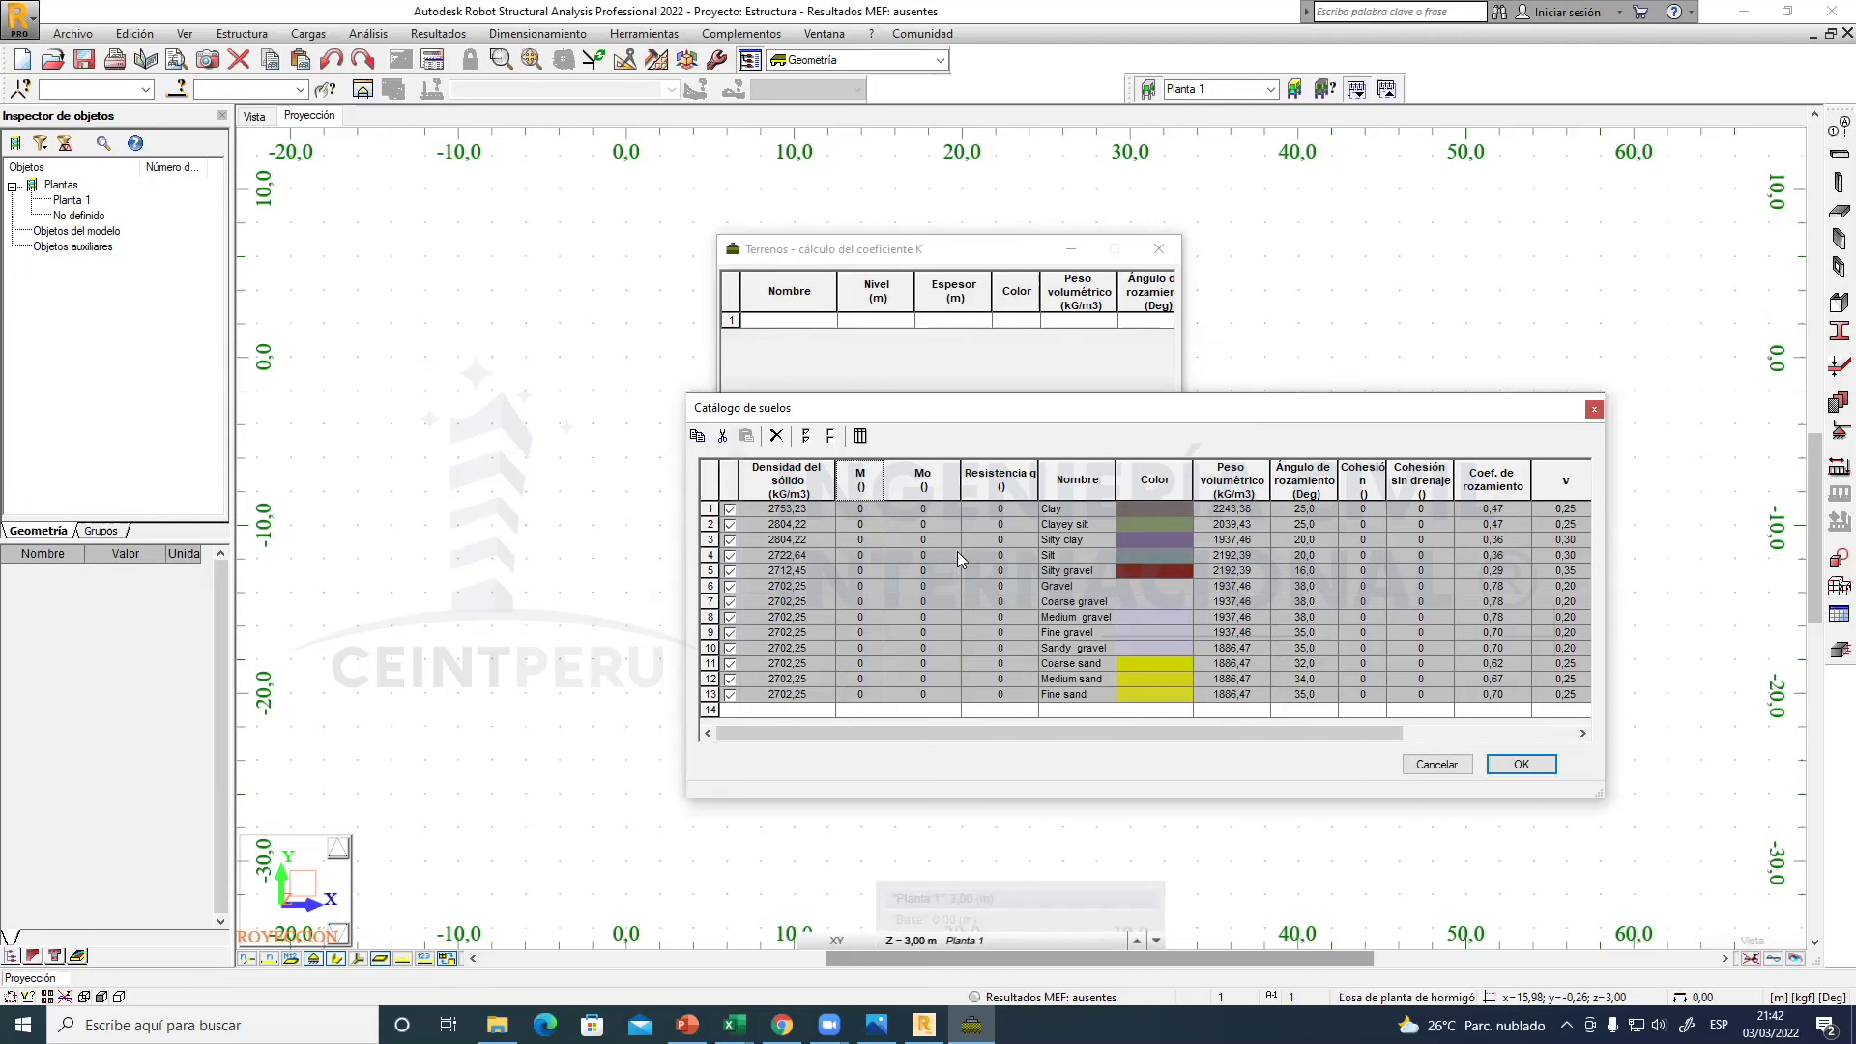
{"action": "left_click", "coordinate": [874, 488]}
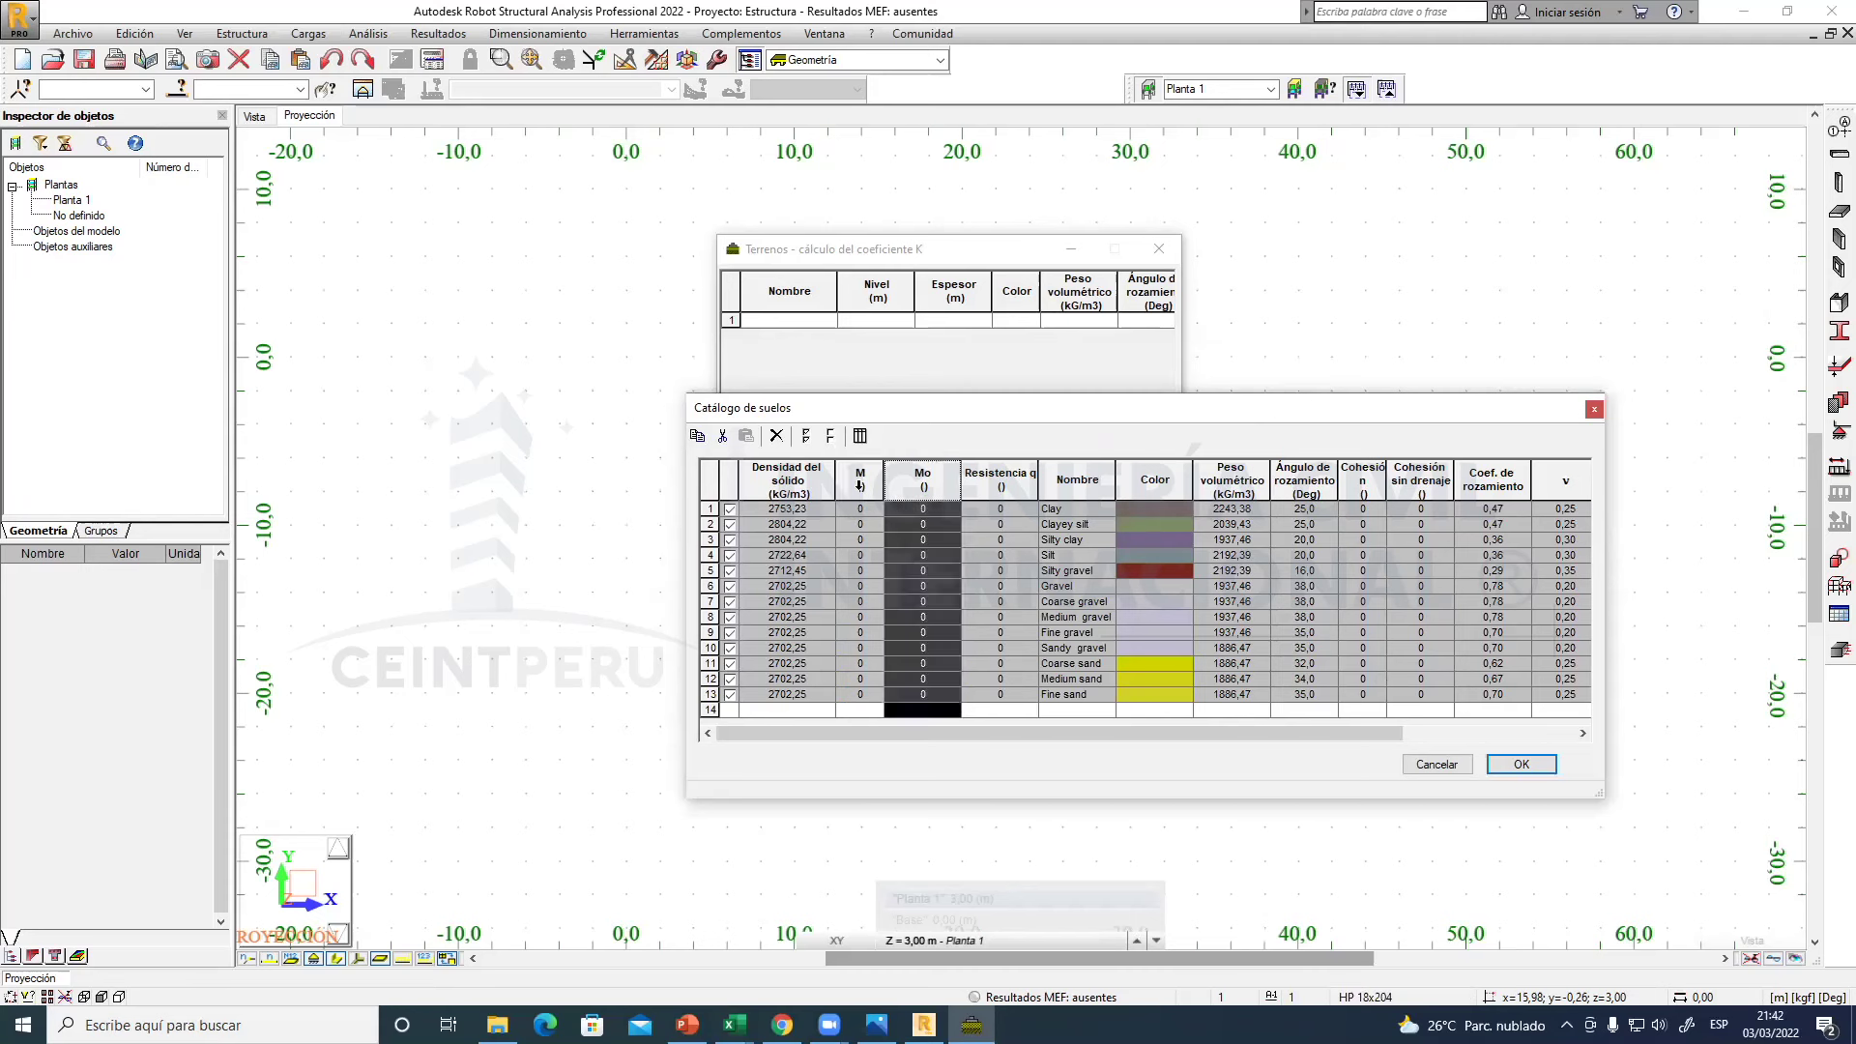
{"action": "left_click", "coordinate": [923, 488]}
{"action": "left_click", "coordinate": [1001, 488]}
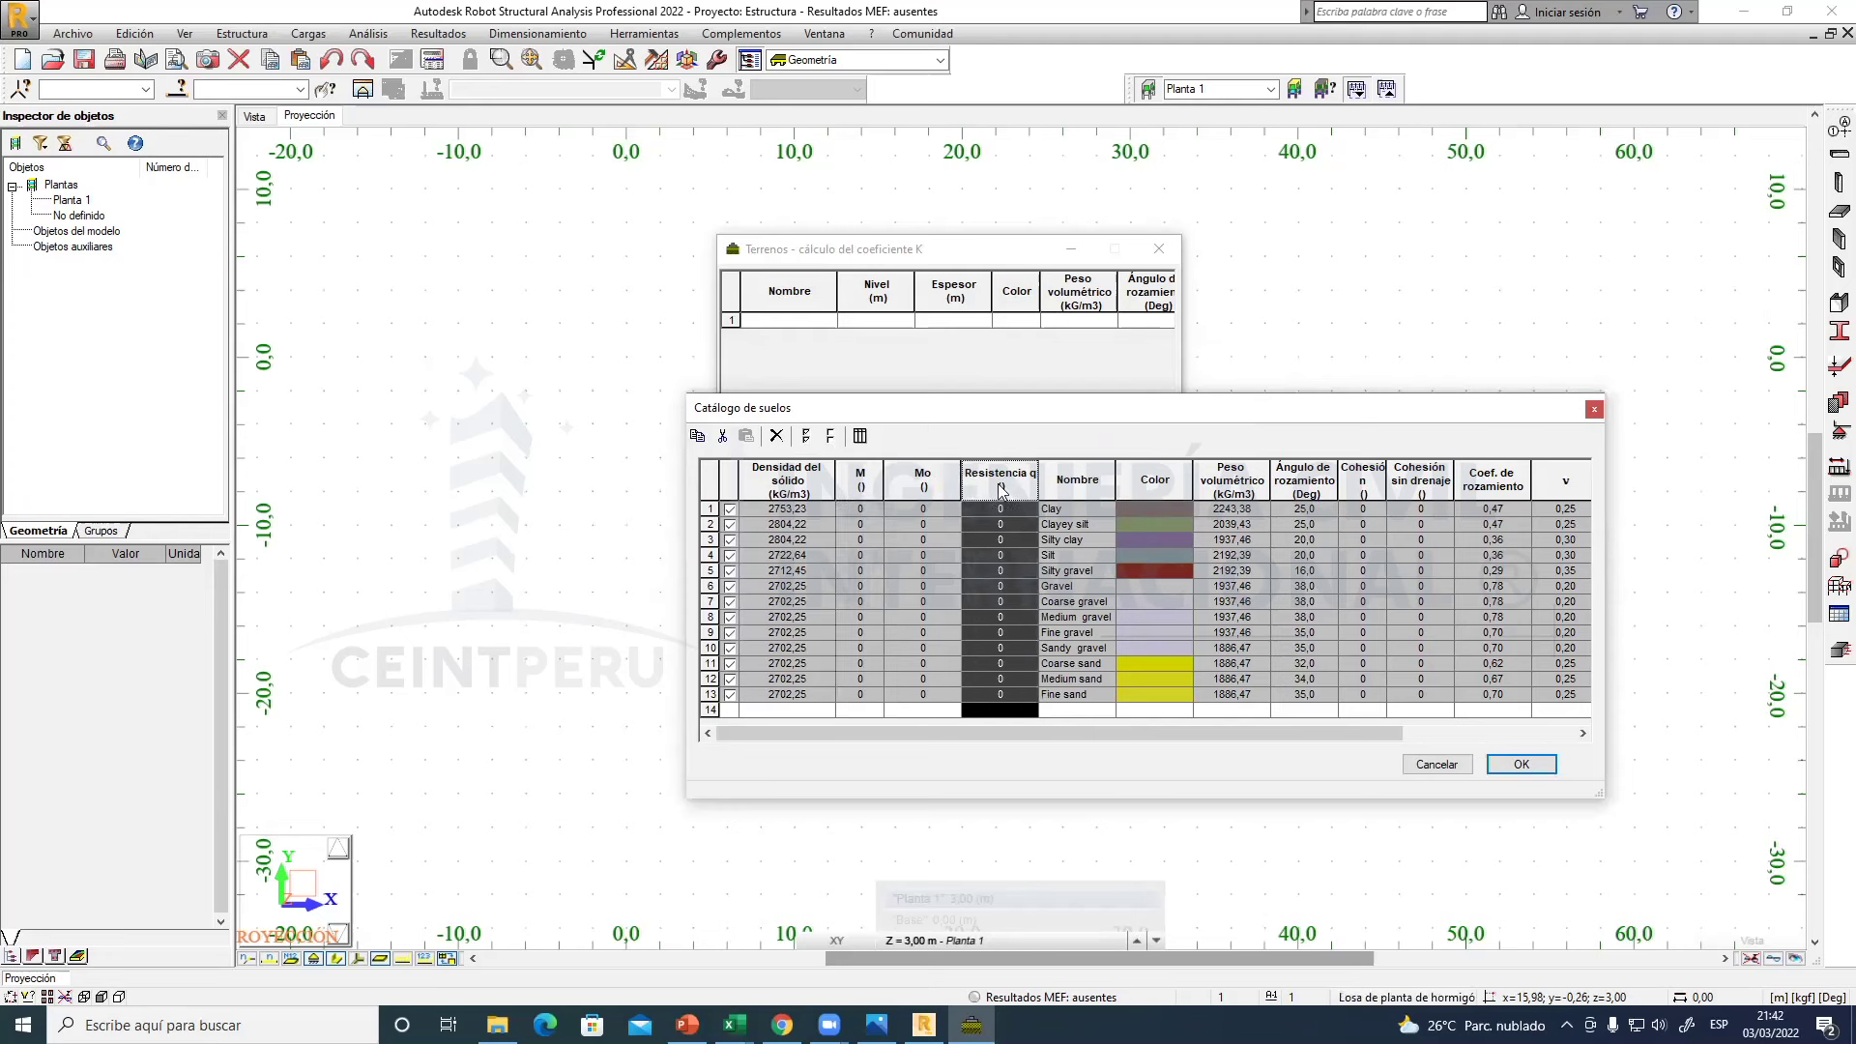
{"action": "left_click", "coordinate": [912, 476]}
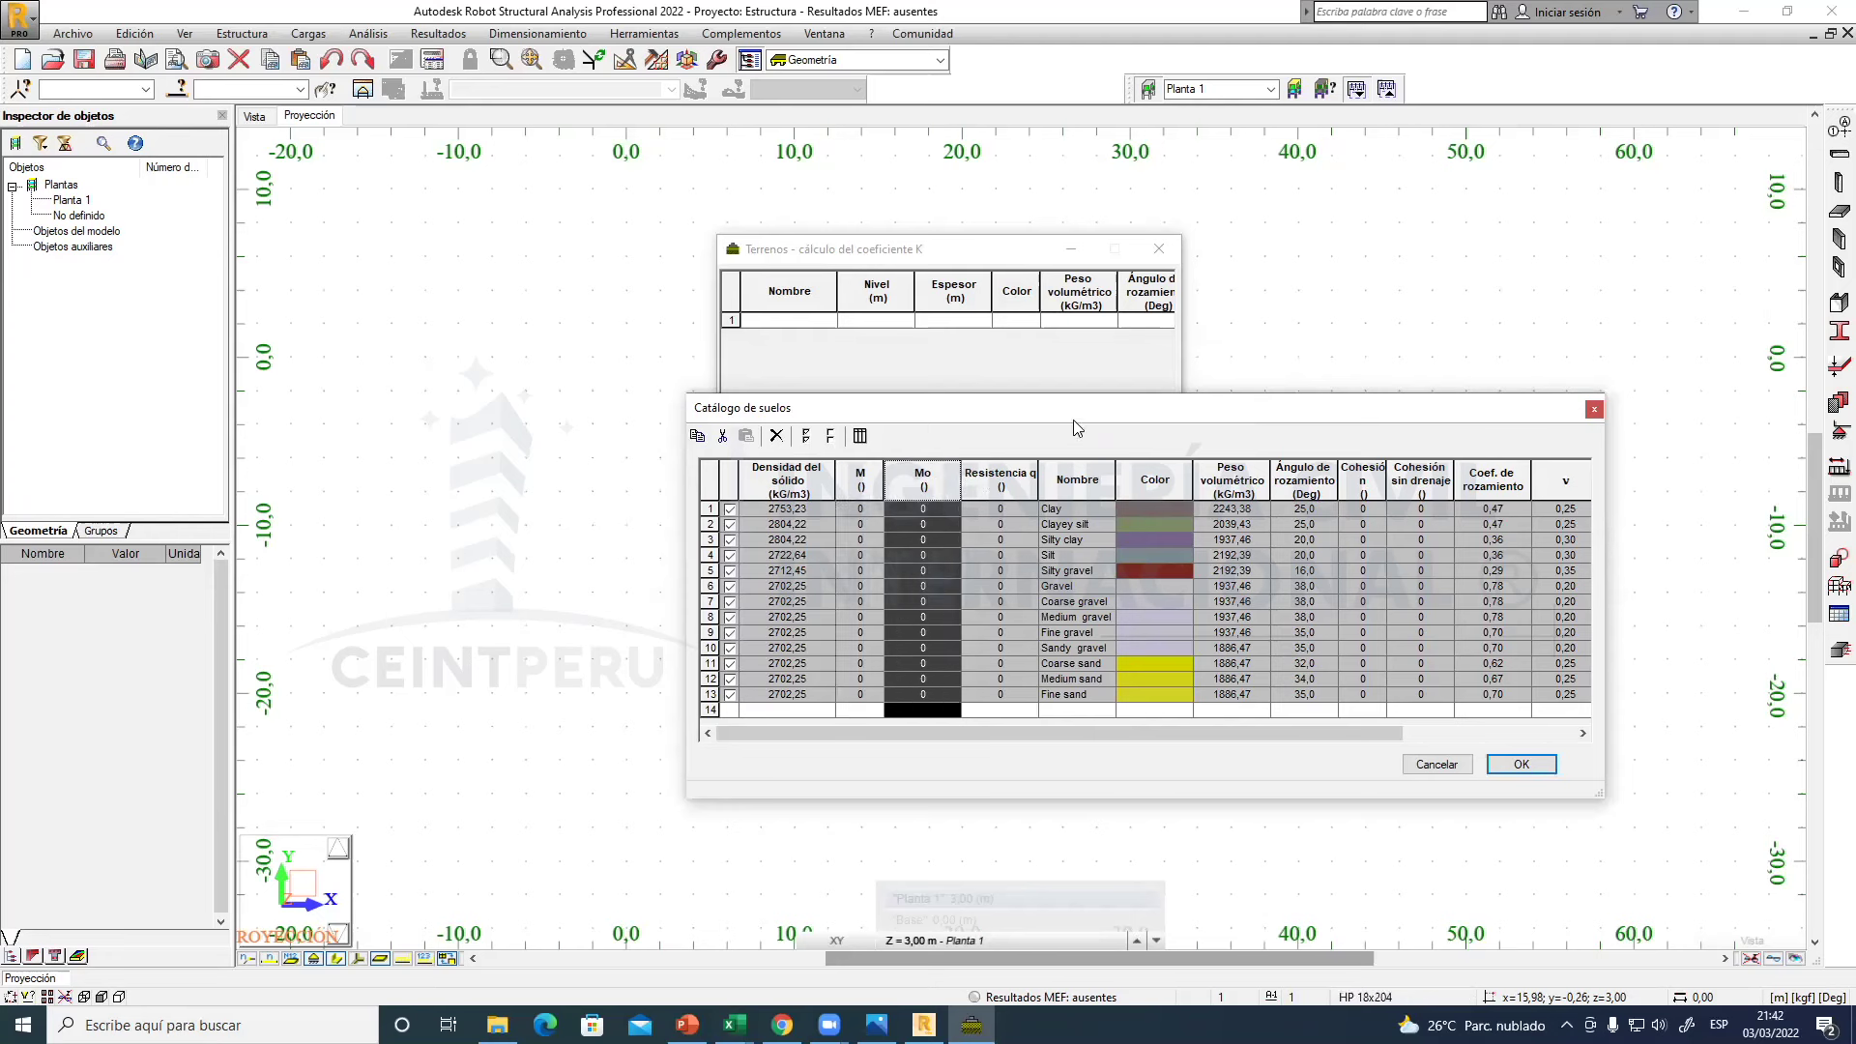
{"action": "left_click_drag", "start_coordinate": [1090, 418], "coordinate": [1115, 420]}
{"action": "left_click", "coordinate": [1021, 483]}
{"action": "left_click", "coordinate": [957, 486]}
{"action": "left_click", "coordinate": [885, 485]}
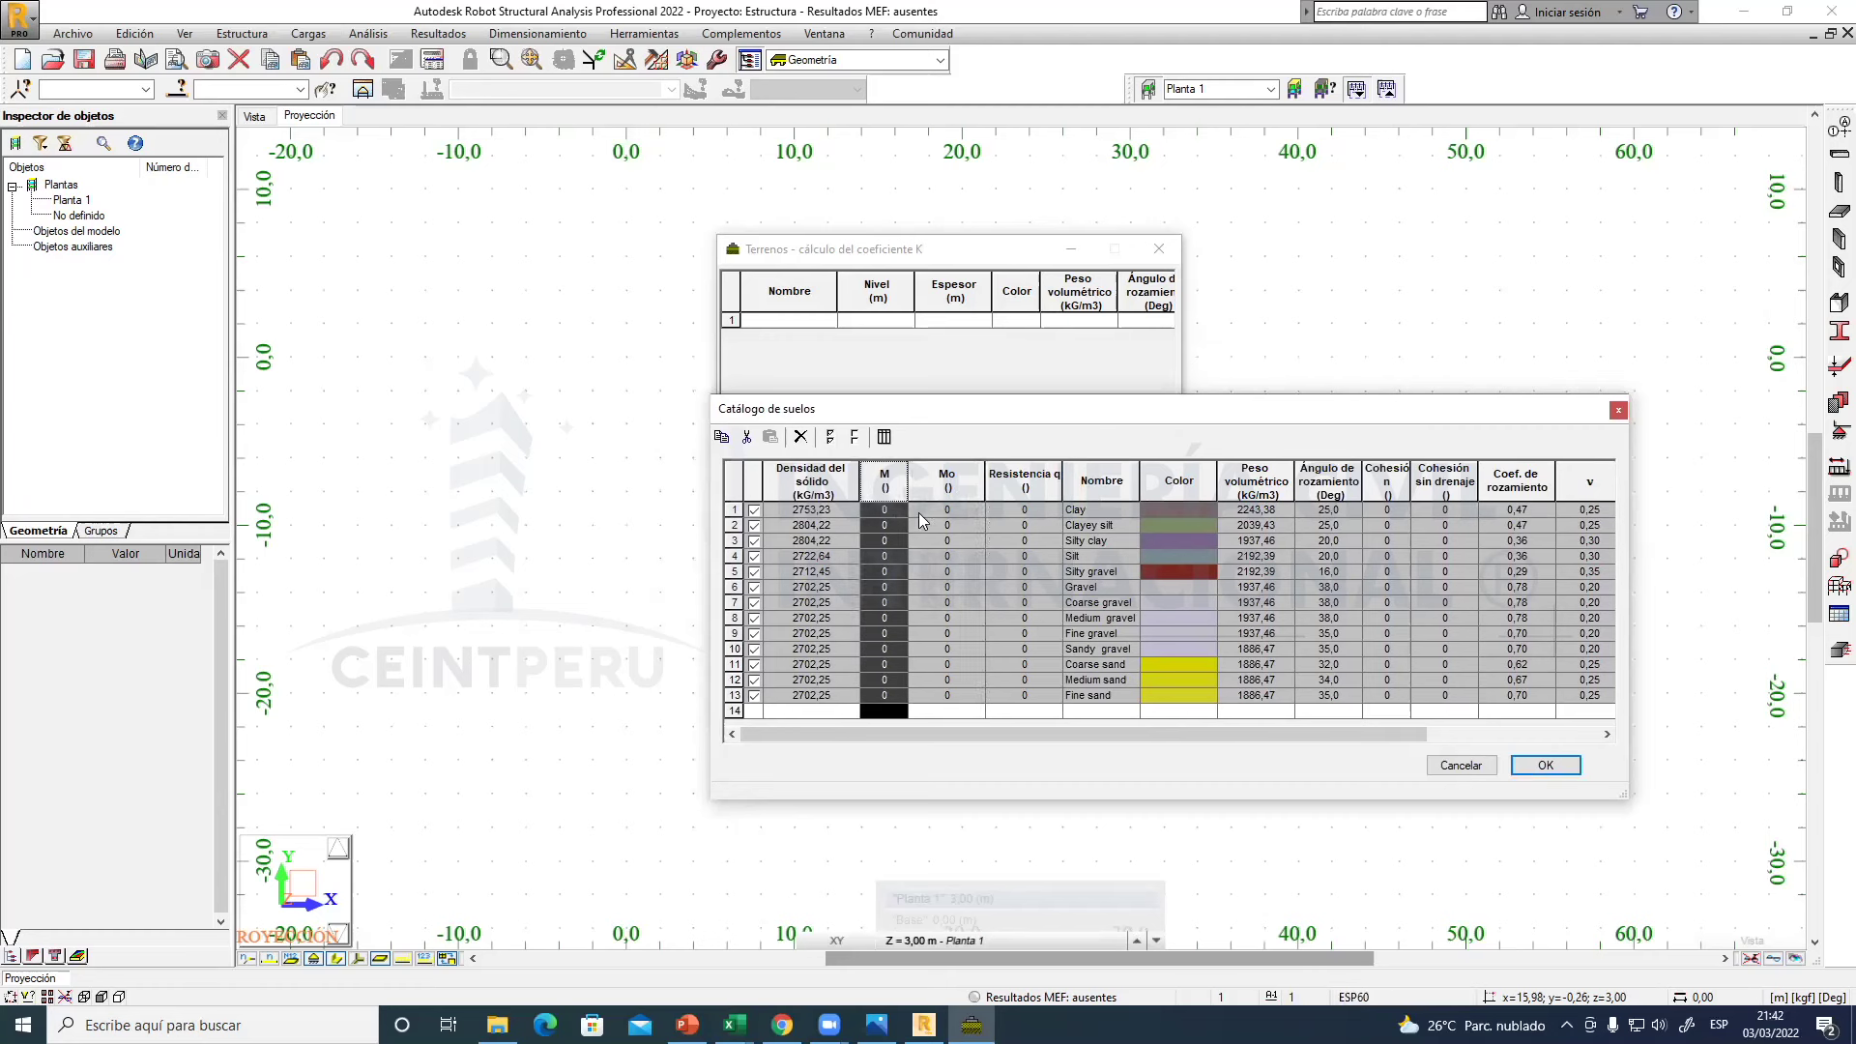
{"action": "left_click", "coordinate": [947, 481]}
{"action": "left_click", "coordinate": [1002, 481]}
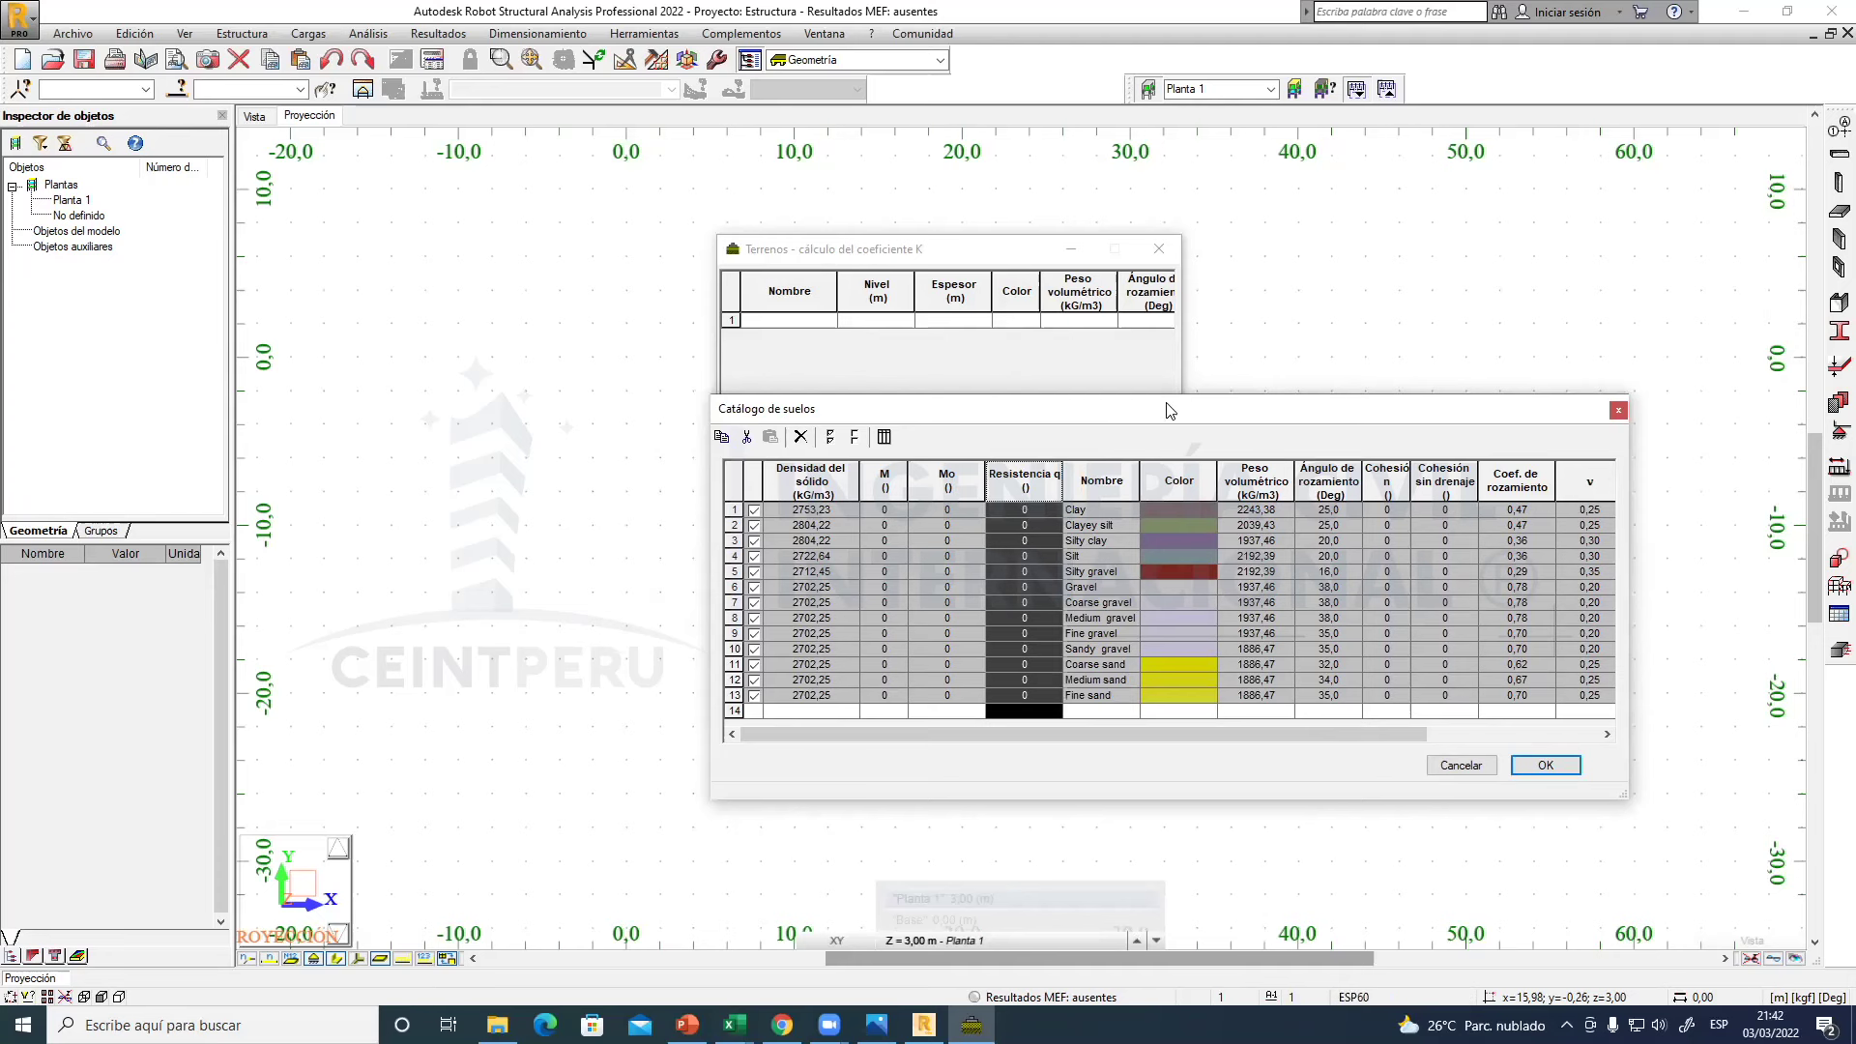
{"action": "left_click_drag", "start_coordinate": [1174, 418], "coordinate": [1190, 401]}
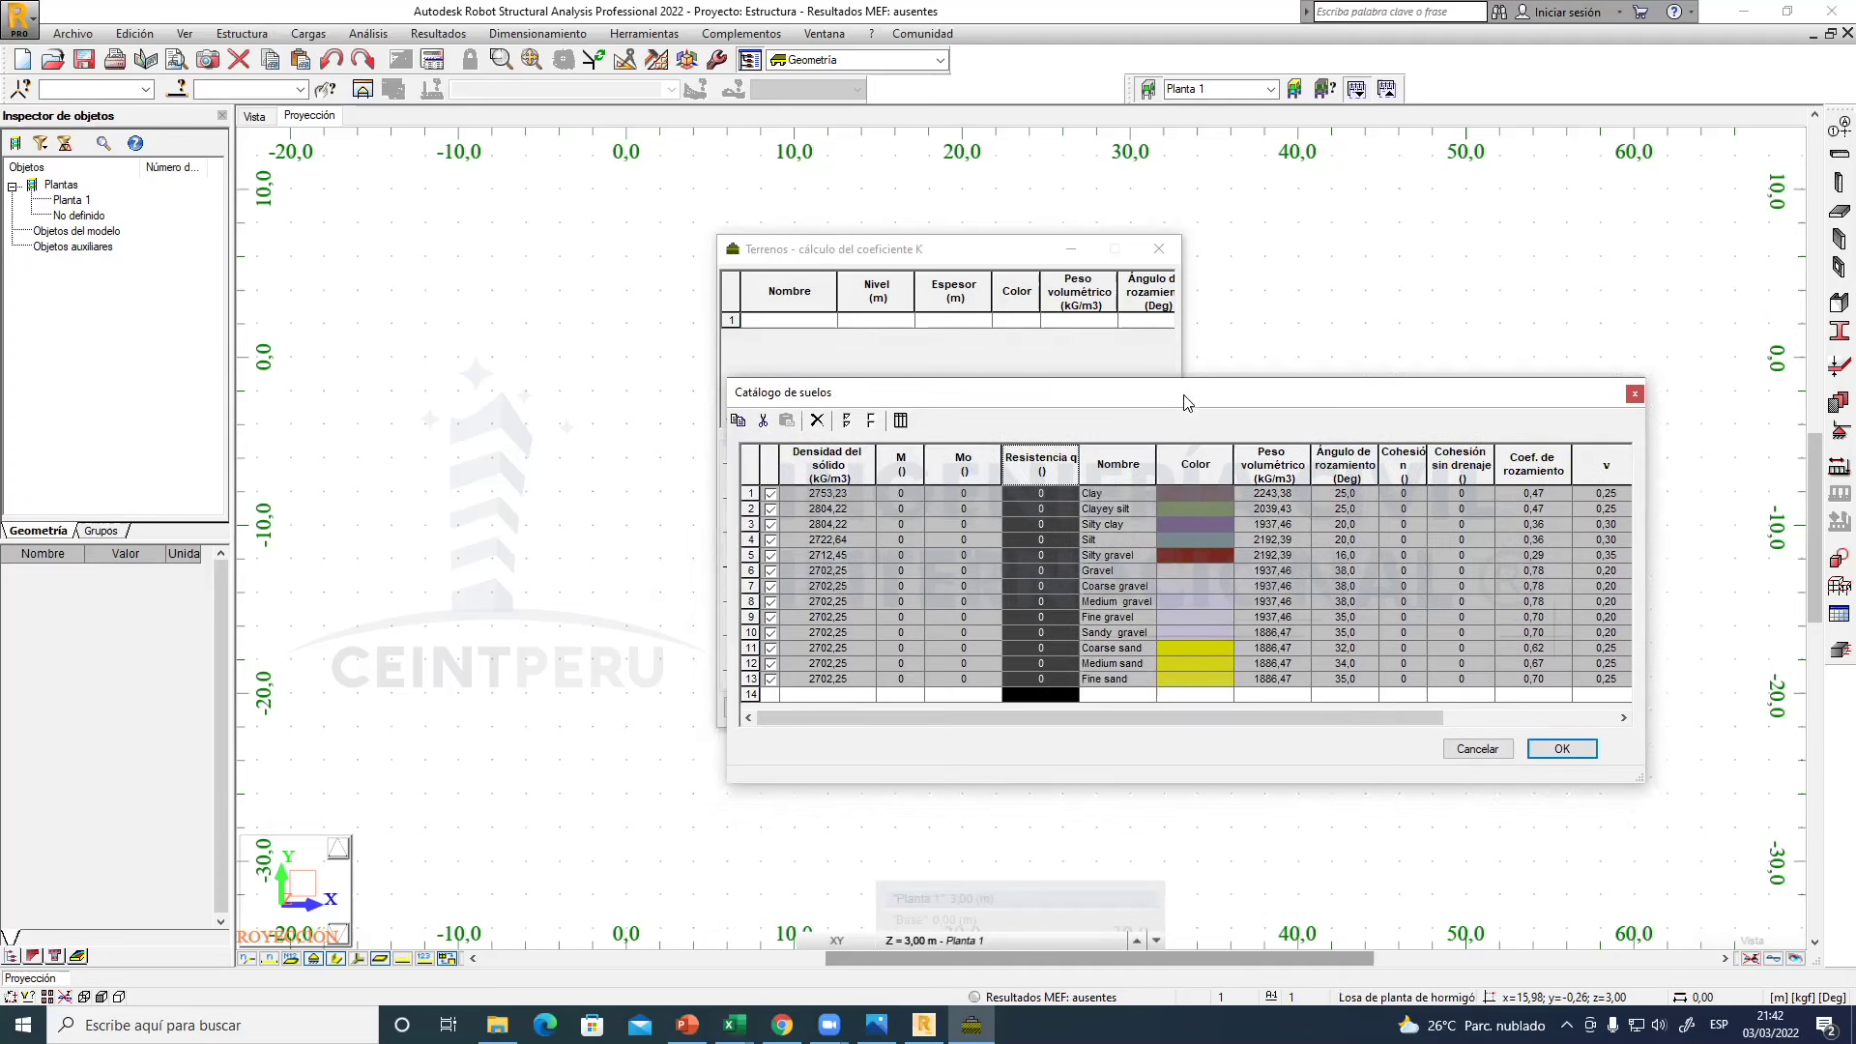
{"action": "left_click", "coordinate": [962, 464]}
{"action": "left_click", "coordinate": [1033, 460]}
{"action": "left_click", "coordinate": [967, 460]}
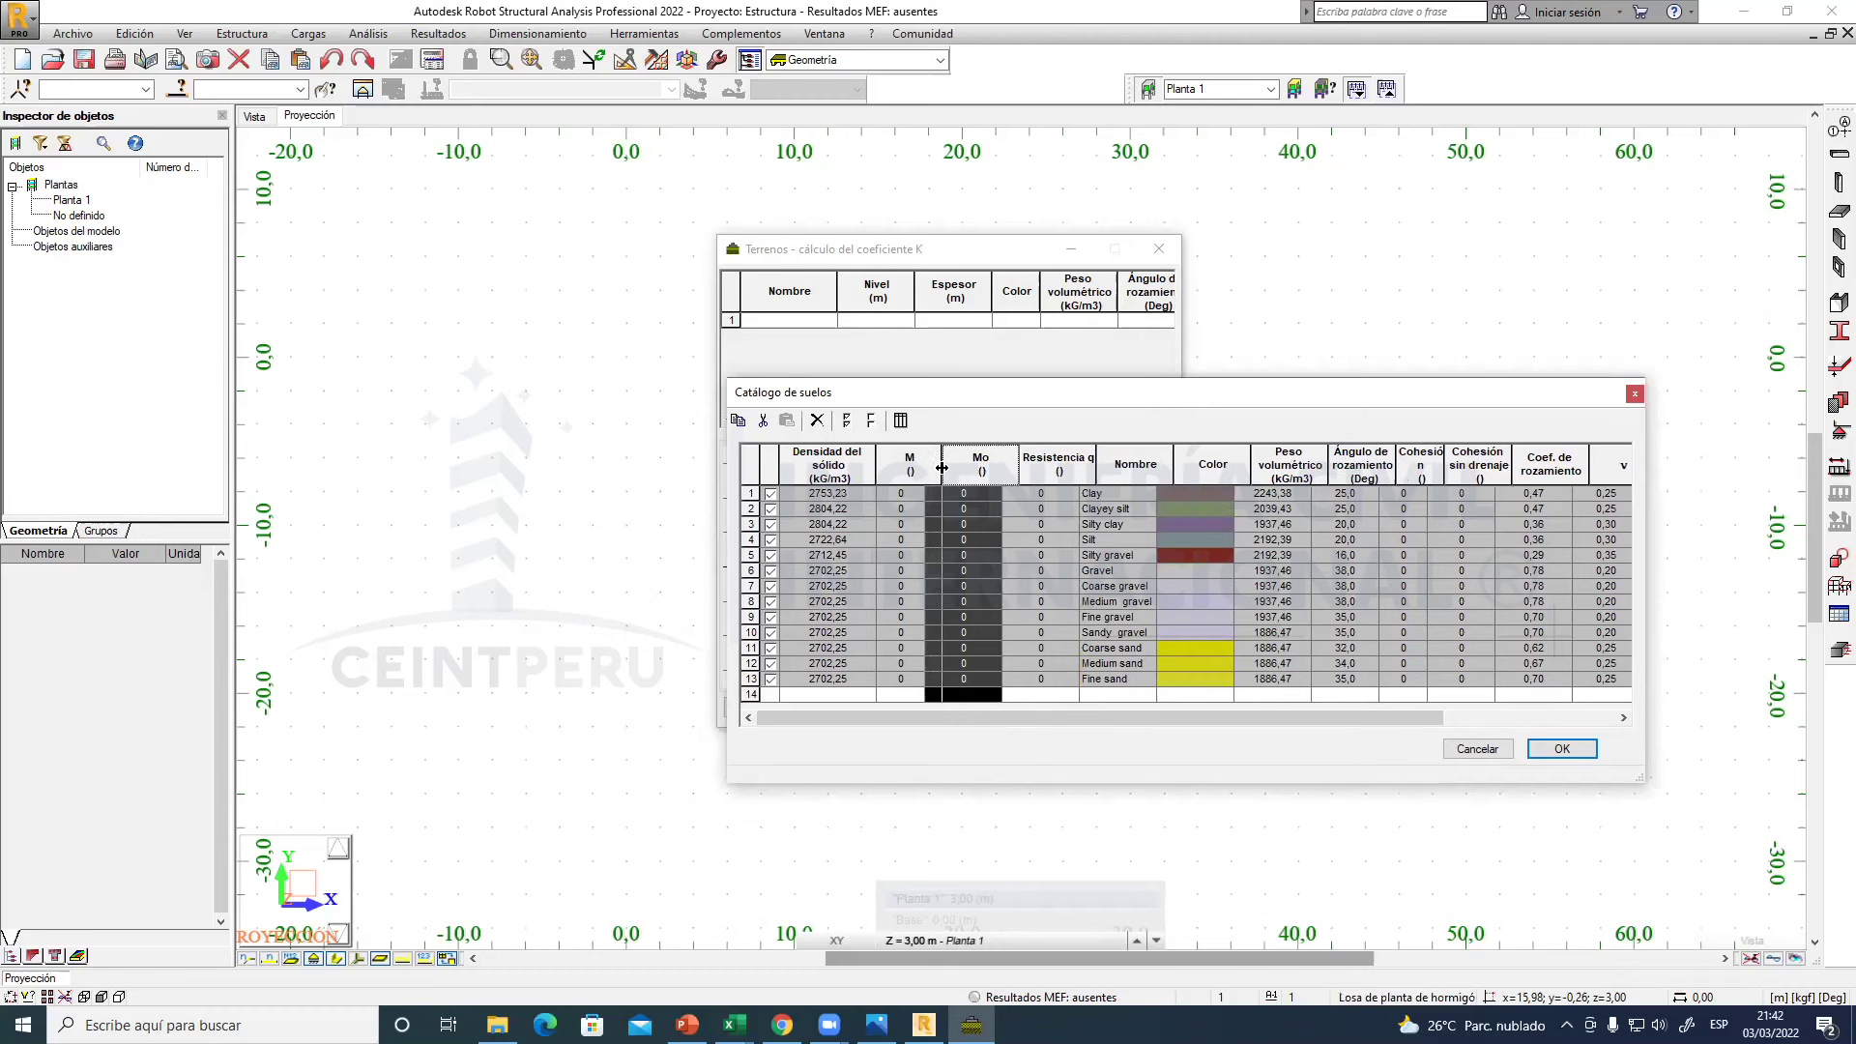
{"action": "left_click_drag", "start_coordinate": [923, 467], "coordinate": [940, 468]}
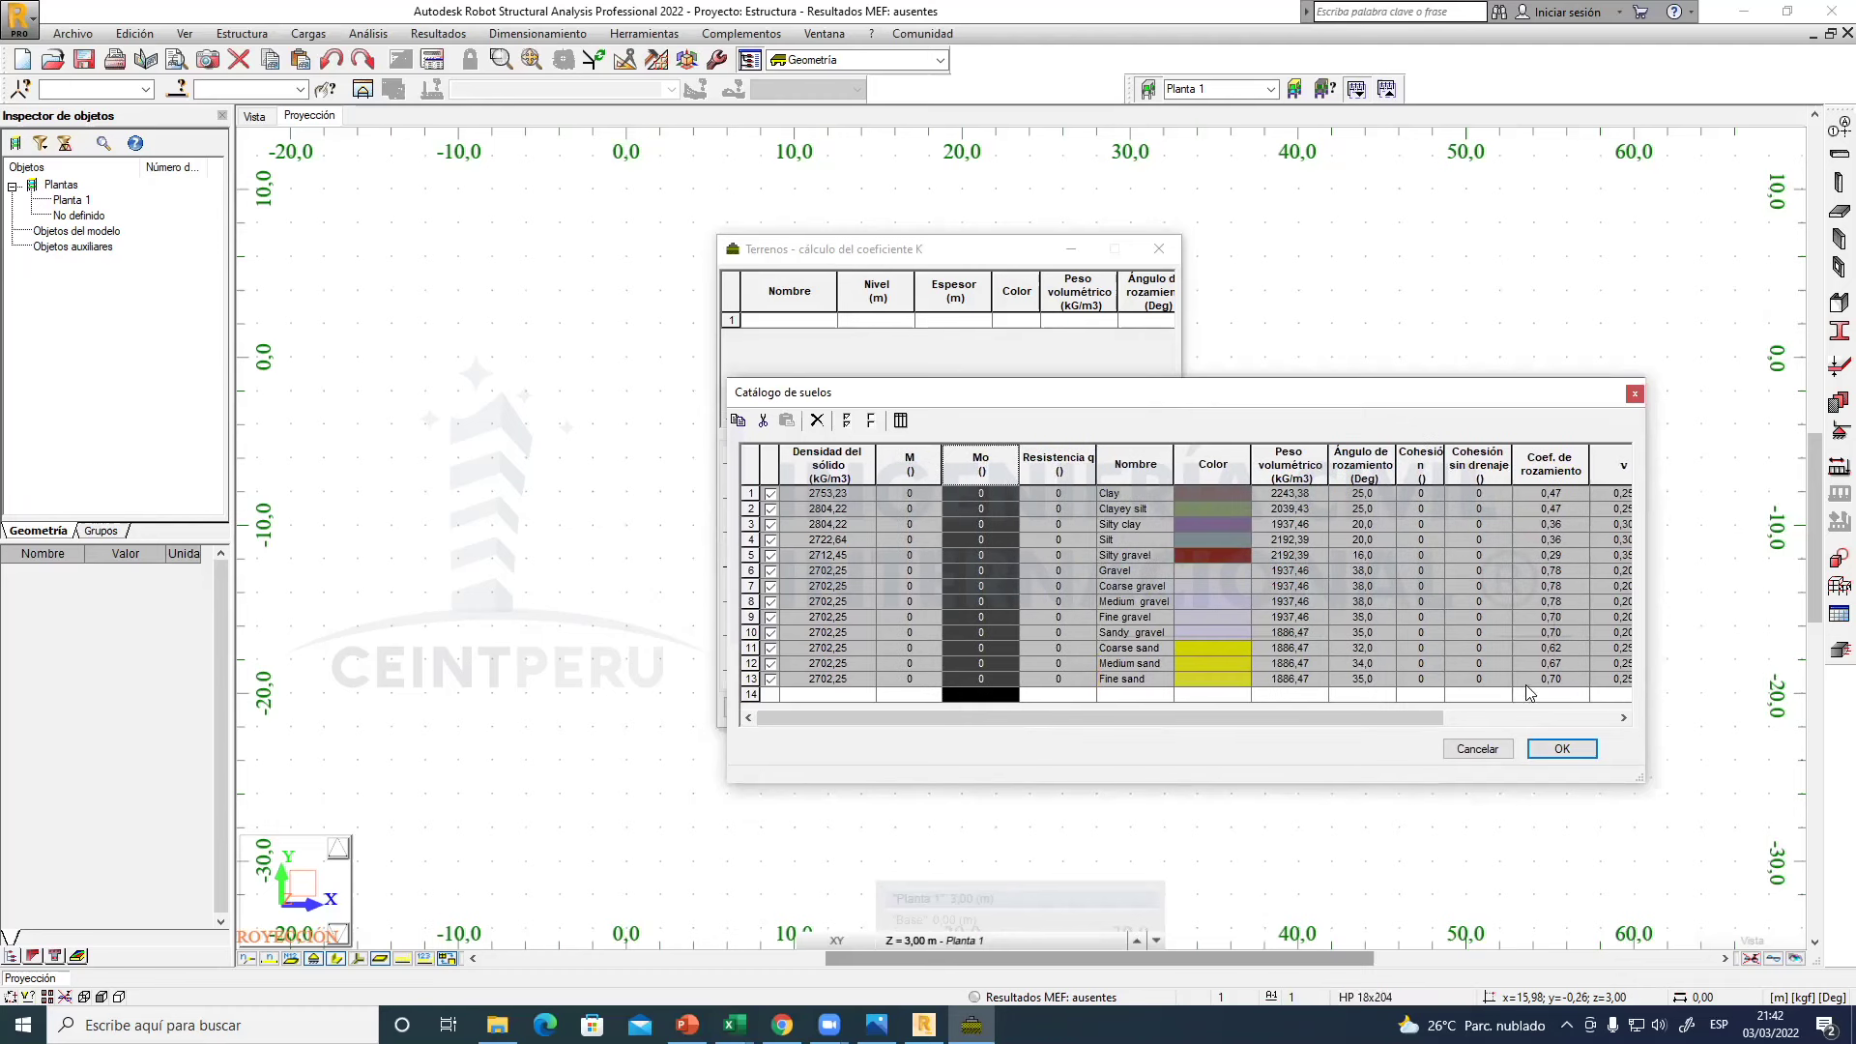
- Cancel the soil catalogue and close the Terrenos - cálculo del coeficiente K window
{"action": "left_click", "coordinate": [1478, 751]}
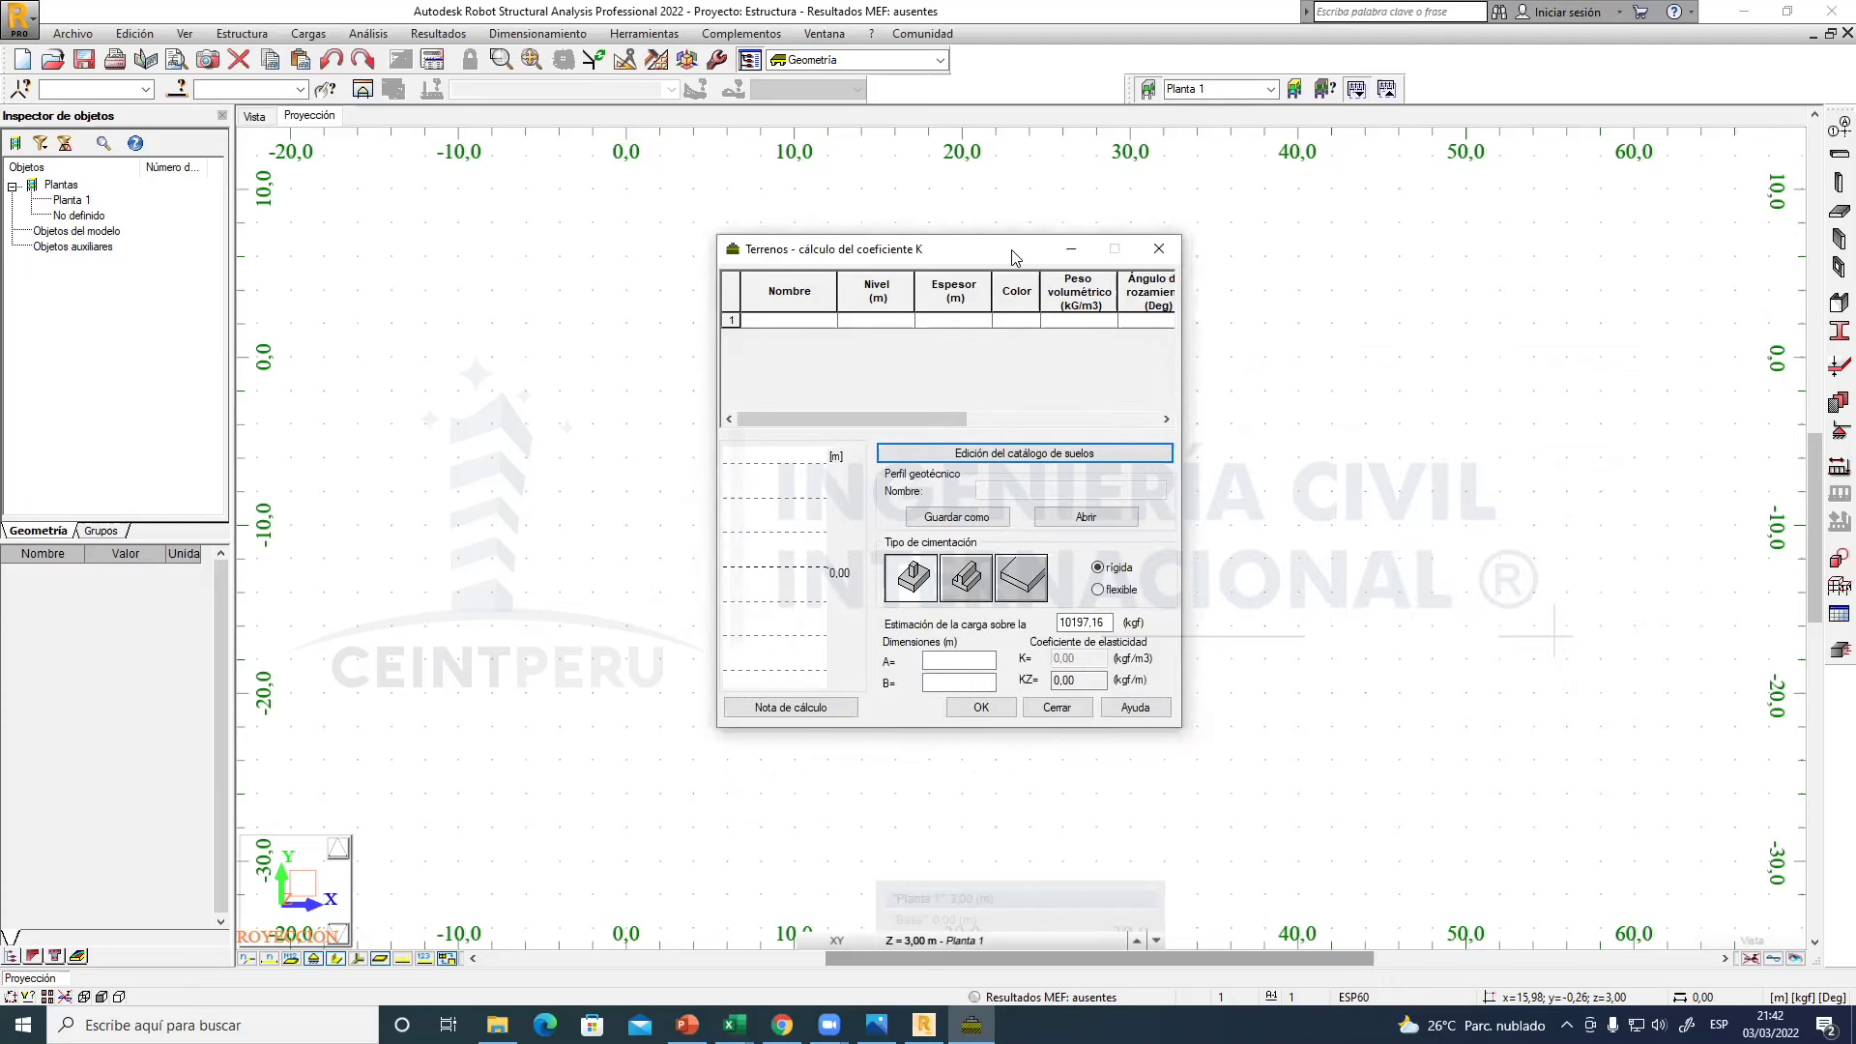
{"action": "left_click_drag", "start_coordinate": [1015, 250], "coordinate": [1221, 248]}
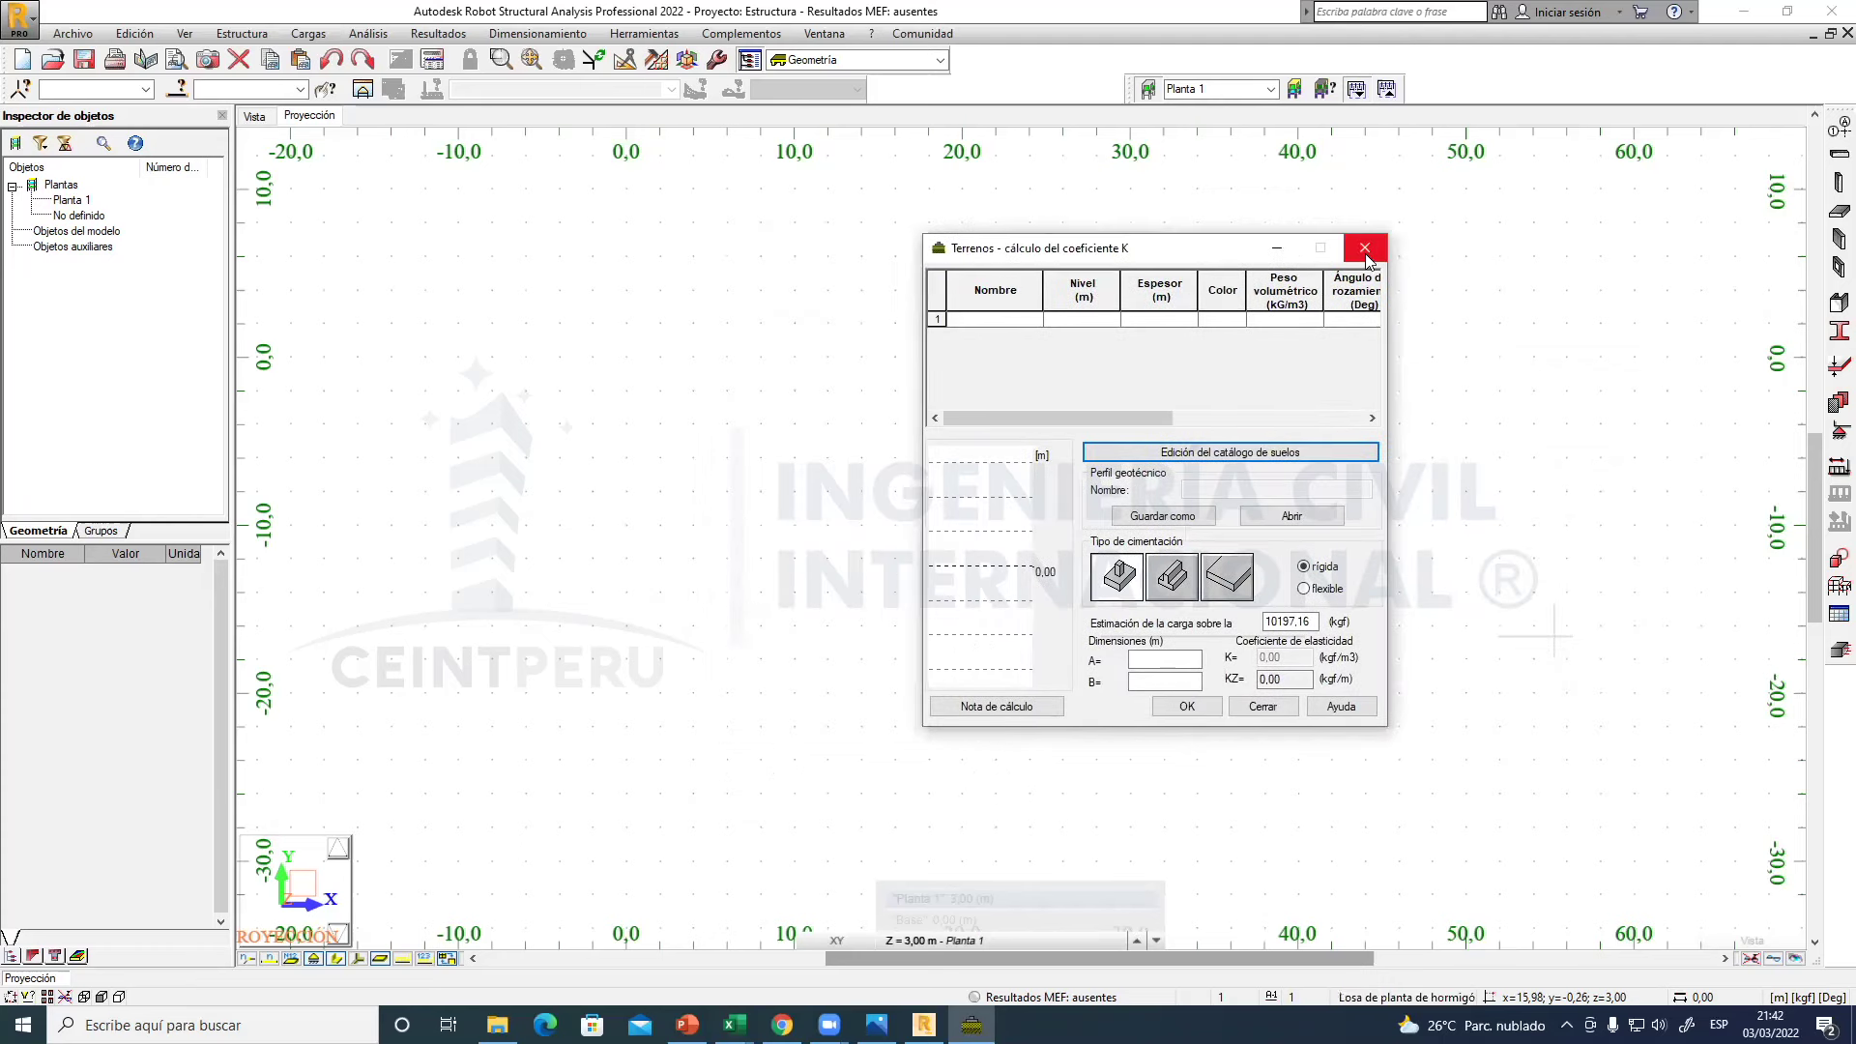
{"action": "left_click", "coordinate": [1366, 250]}
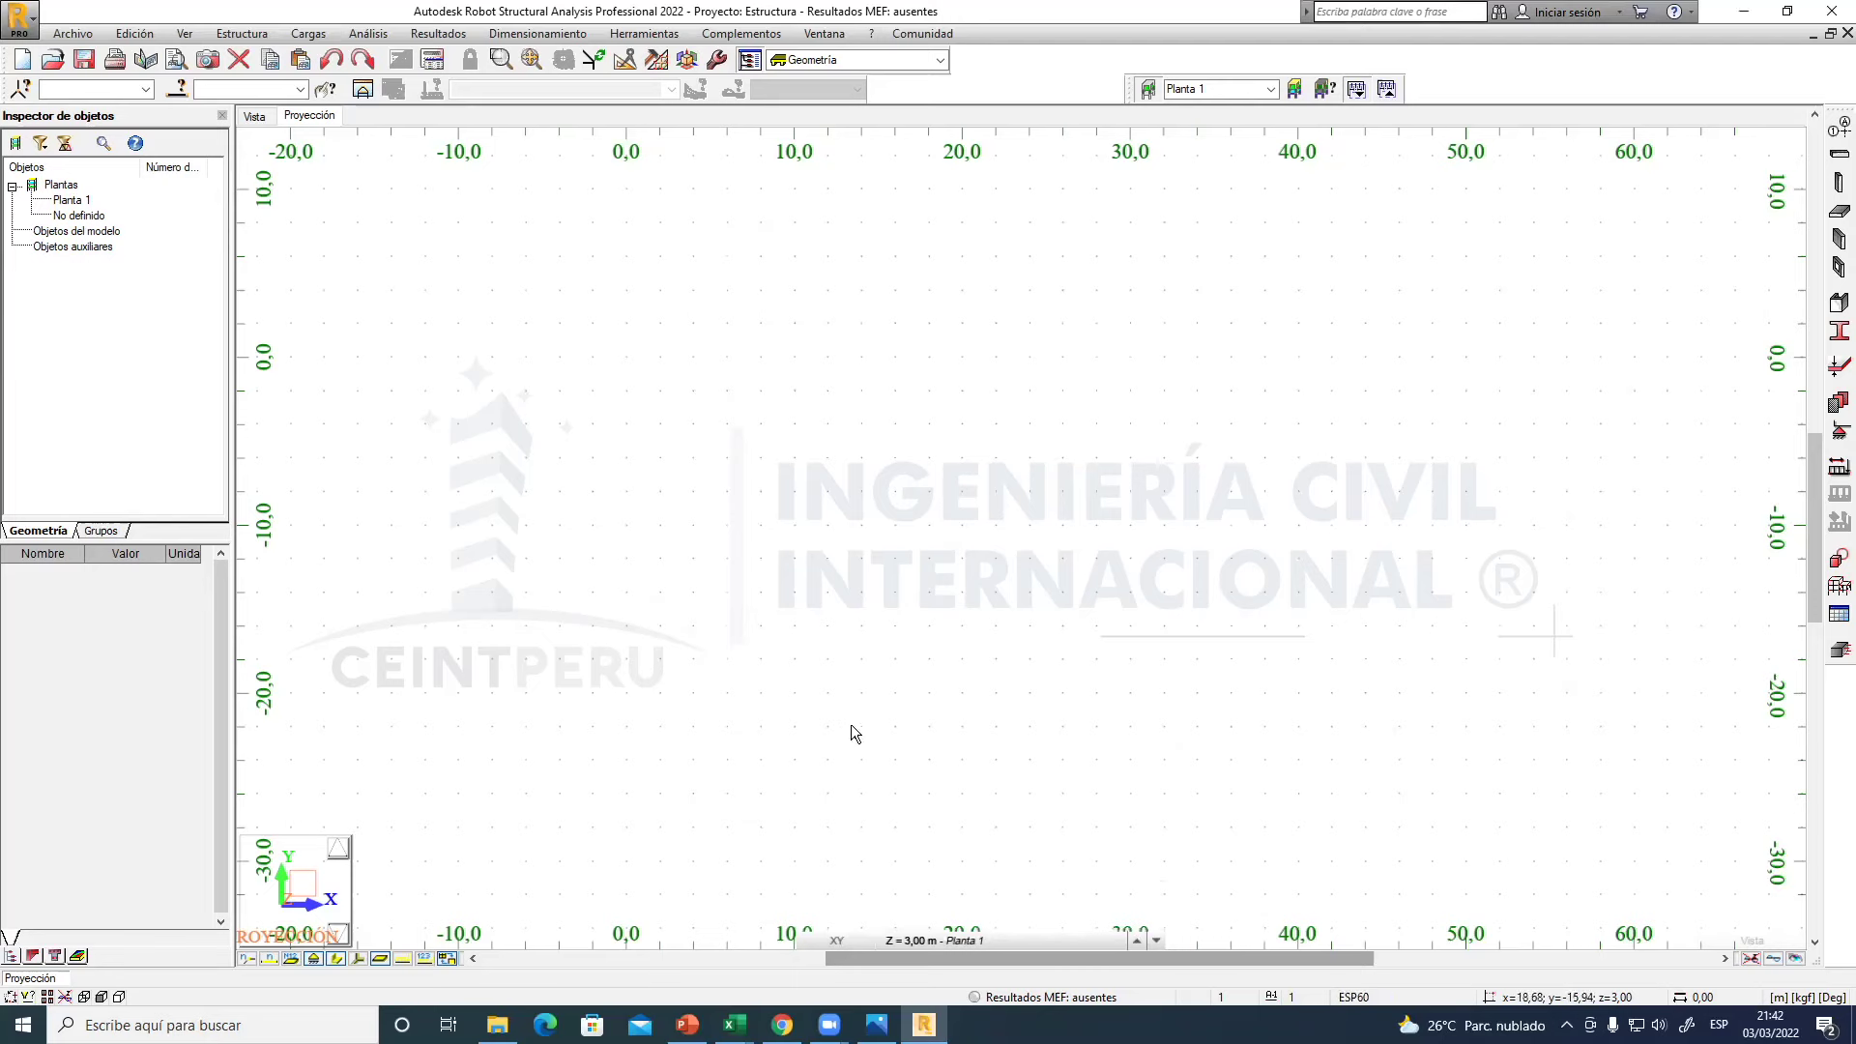
- Switch to the PowerPoint presentation, start the slide show from slide 5, and erase all ink annotations on that slide
{"action": "left_click", "coordinate": [688, 1025]}
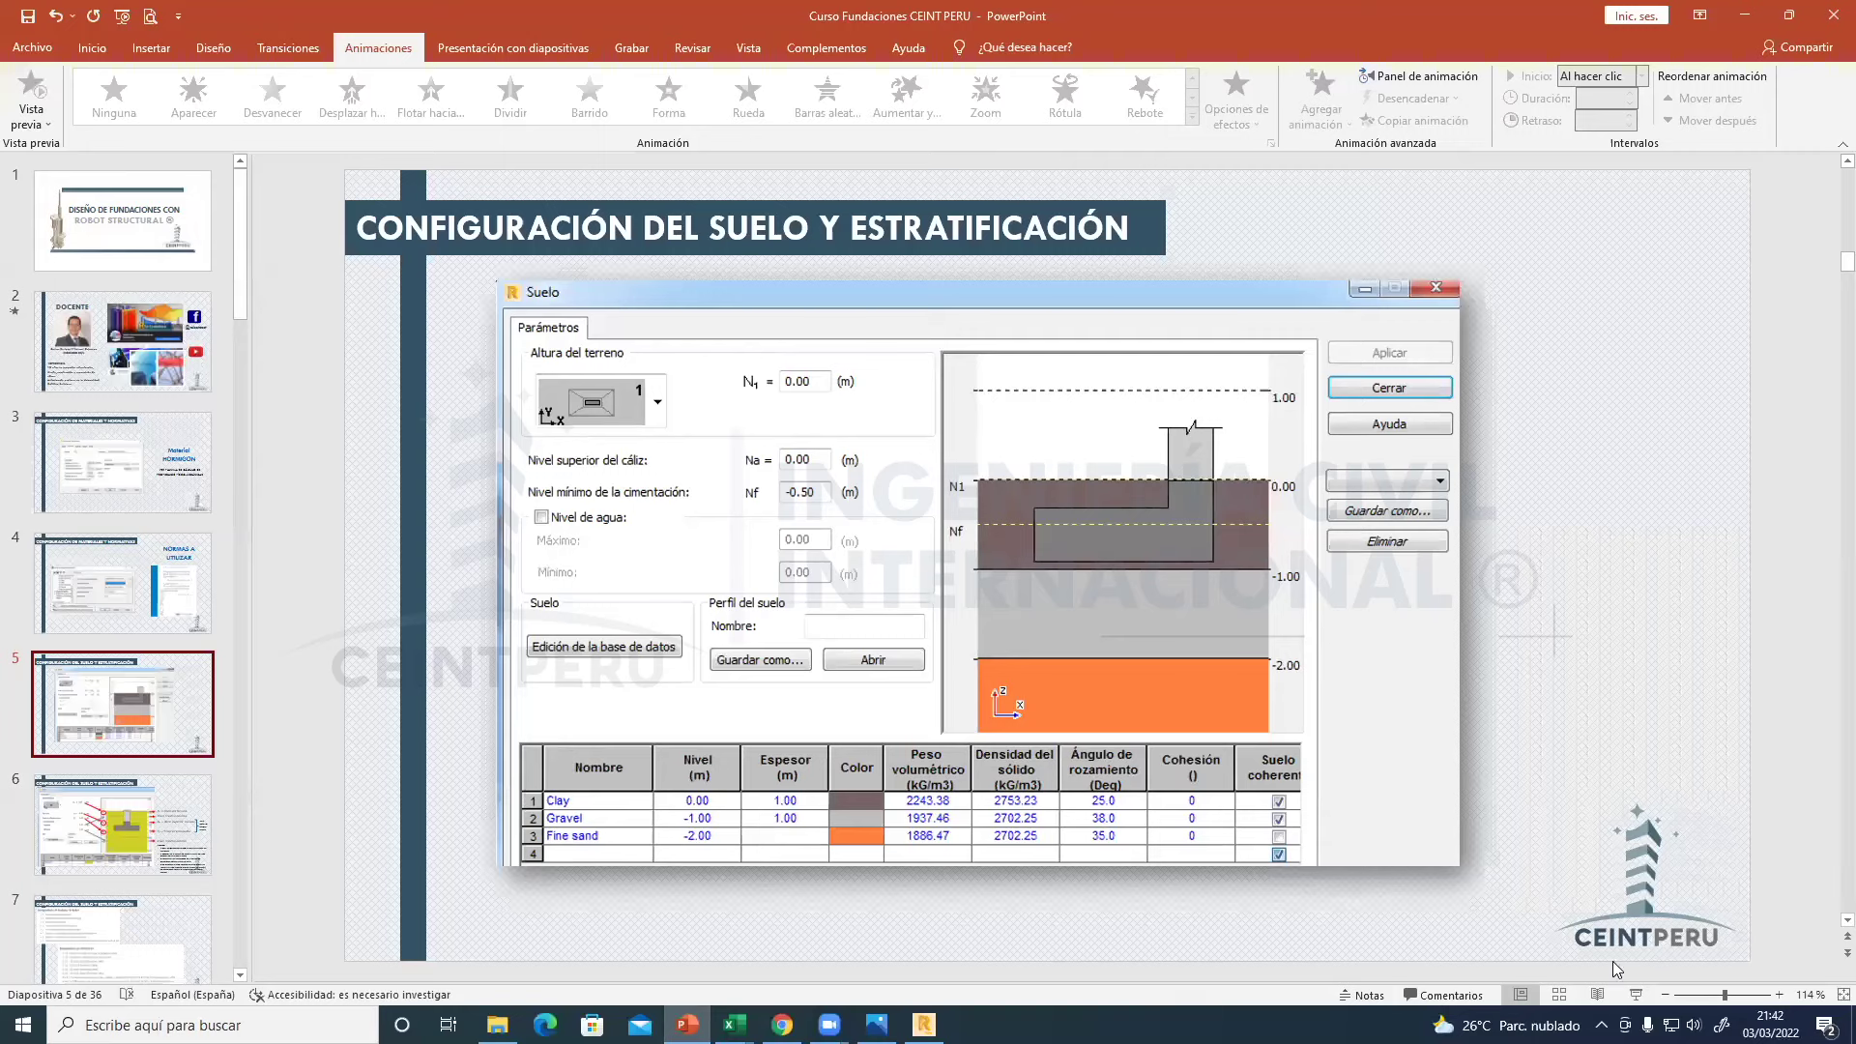
{"action": "left_click", "coordinate": [1636, 995]}
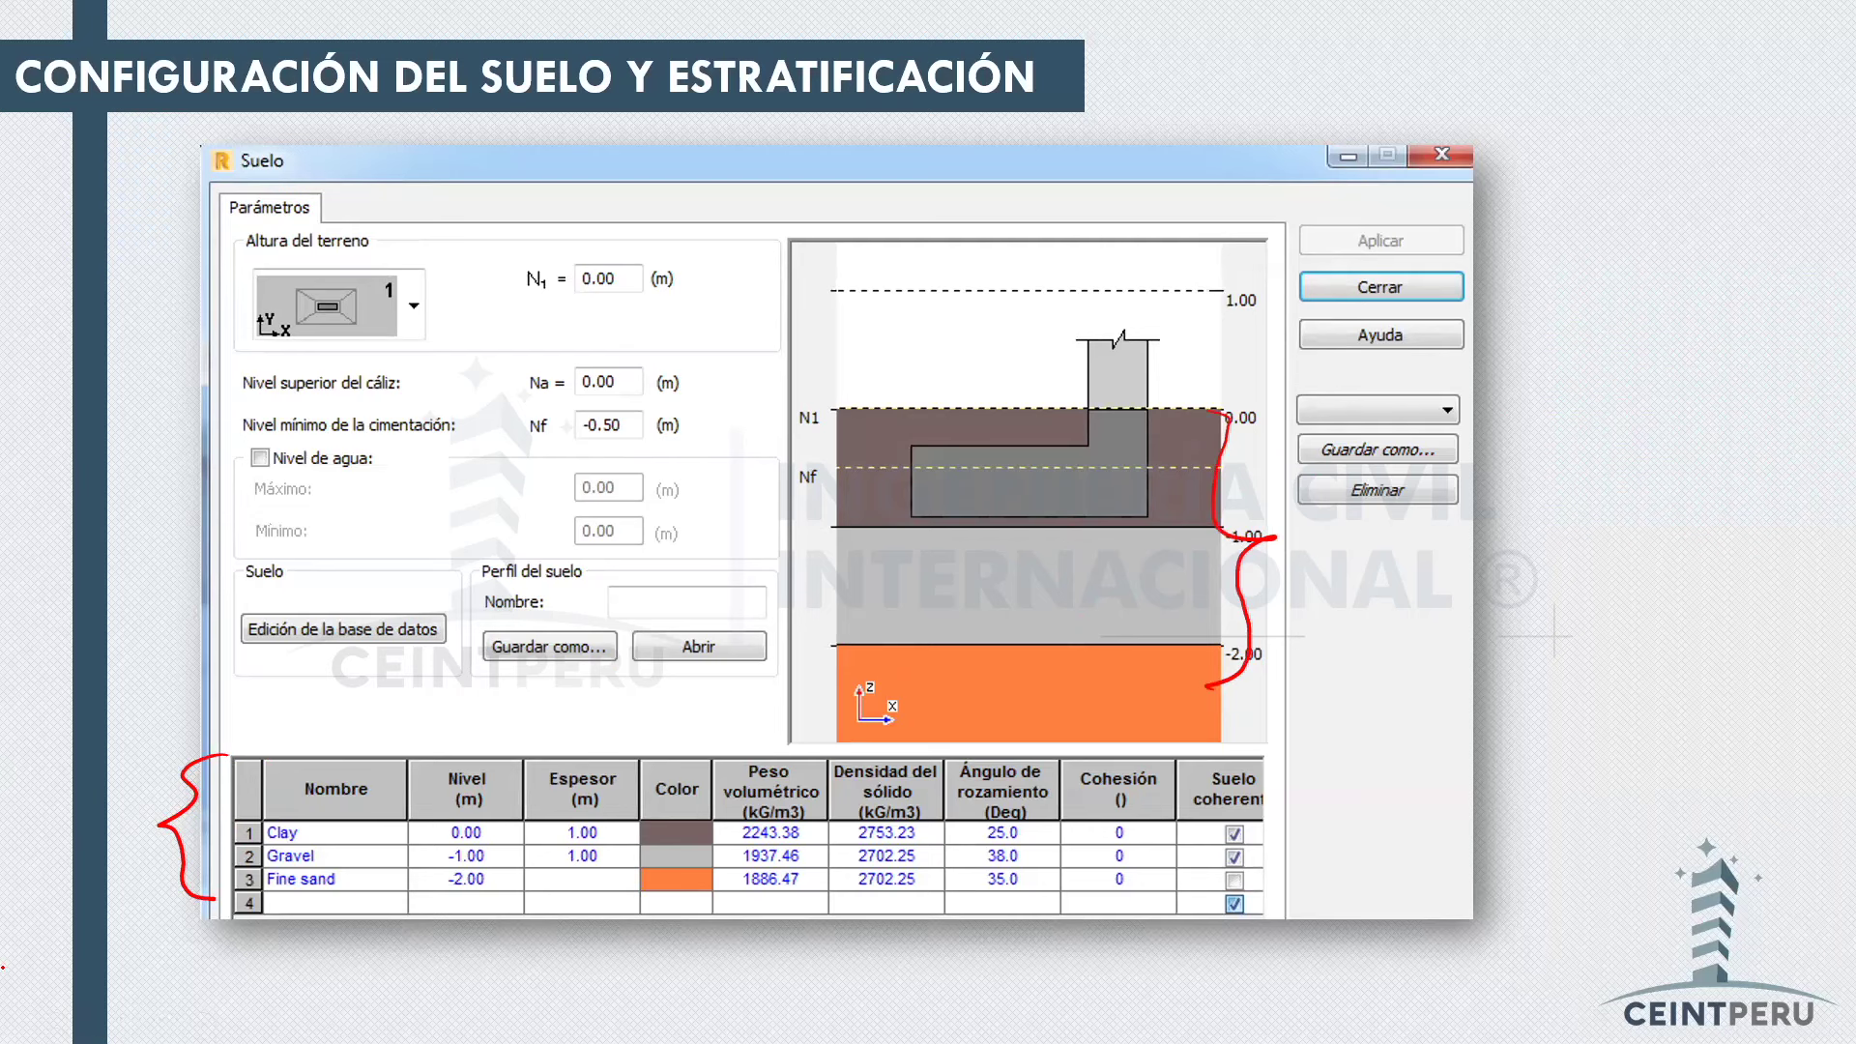
{"action": "left_click", "coordinate": [91, 1022]}
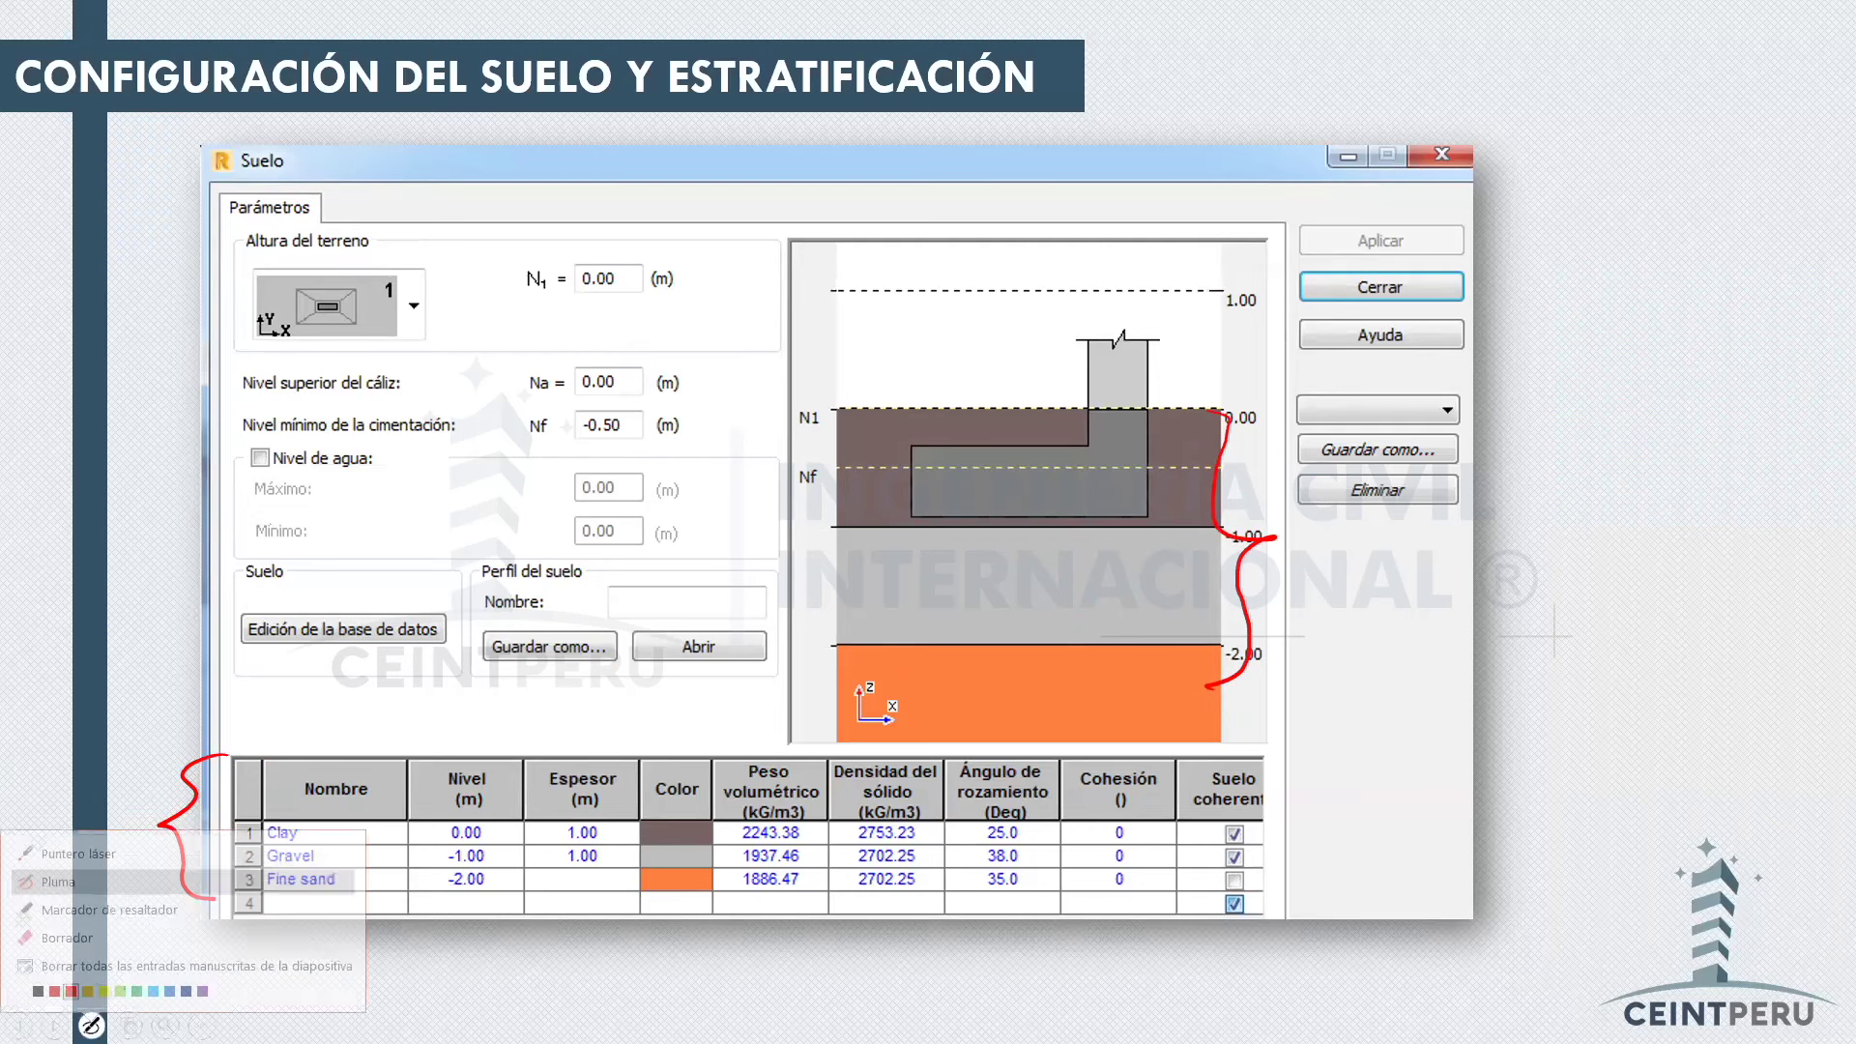
{"action": "left_click", "coordinate": [109, 952]}
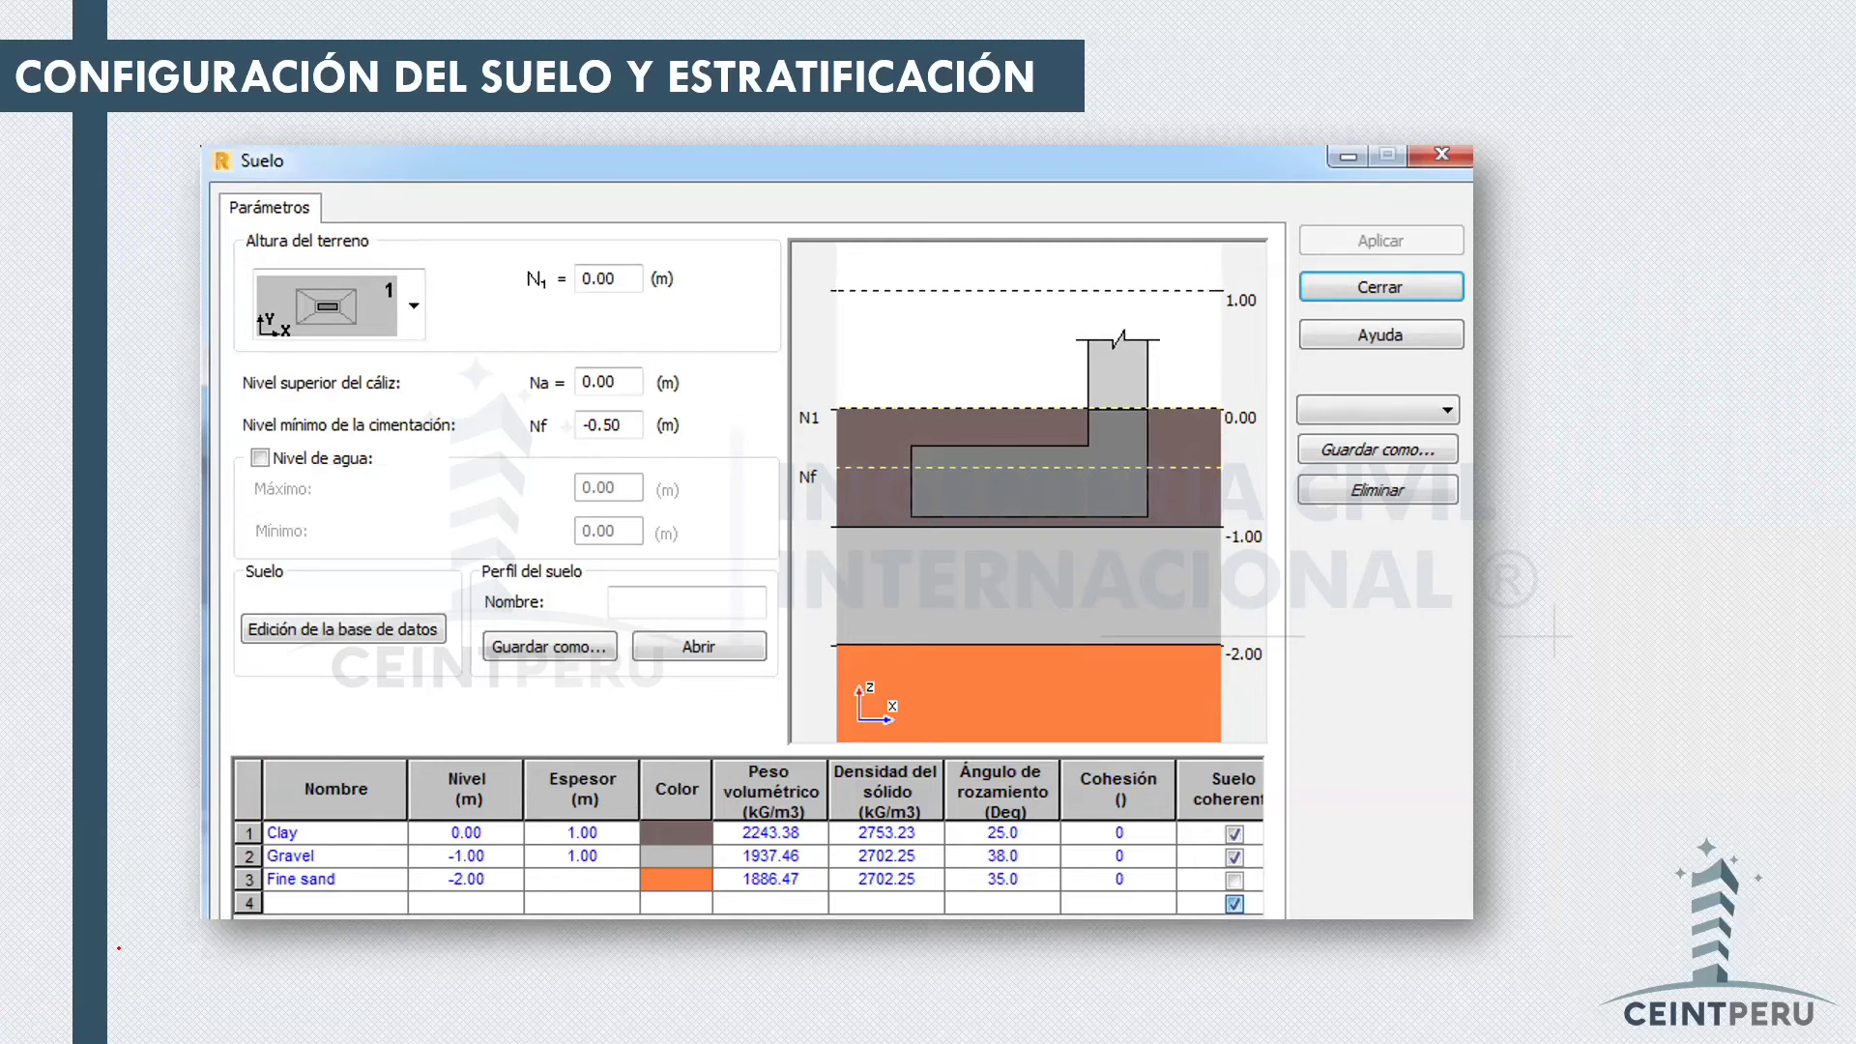
- Advance to the next soil configuration slide, set the pen colour to blue, and circle the N1 label under Backfill heights
{"action": "key", "text": "Right"}
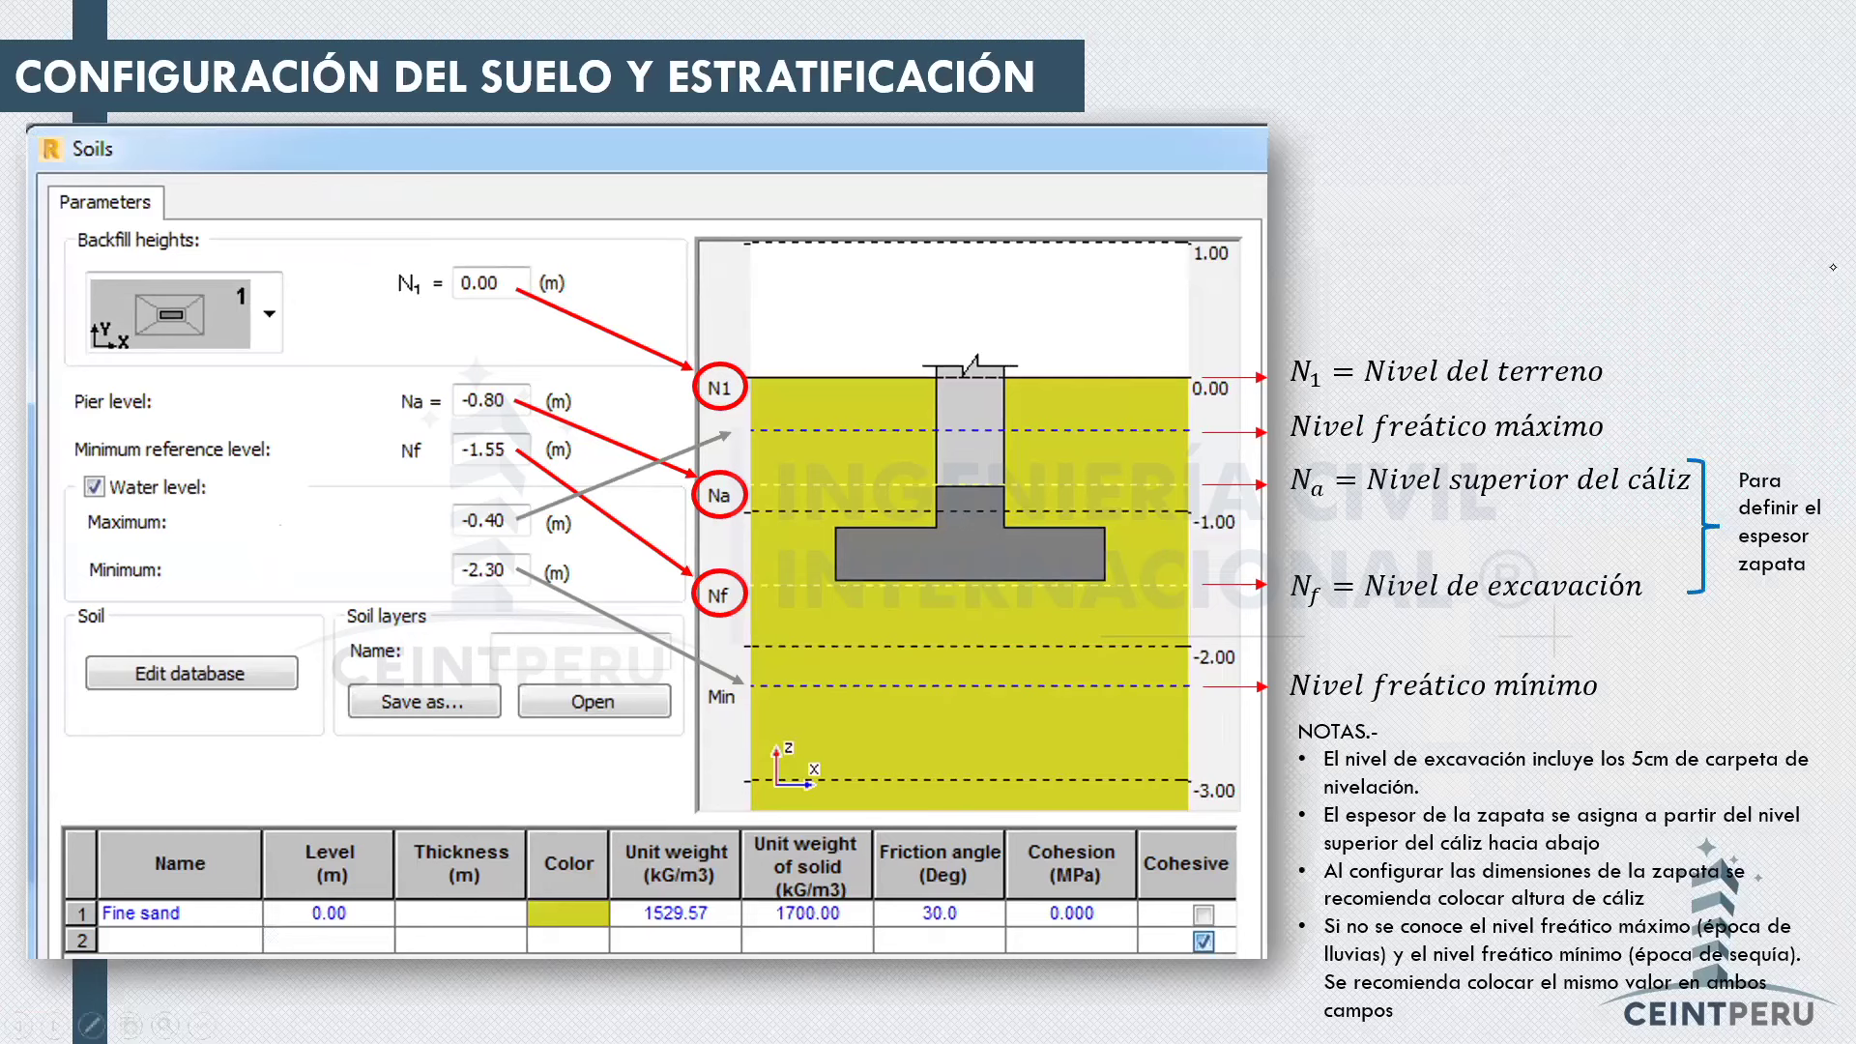
{"action": "left_click", "coordinate": [92, 1022]}
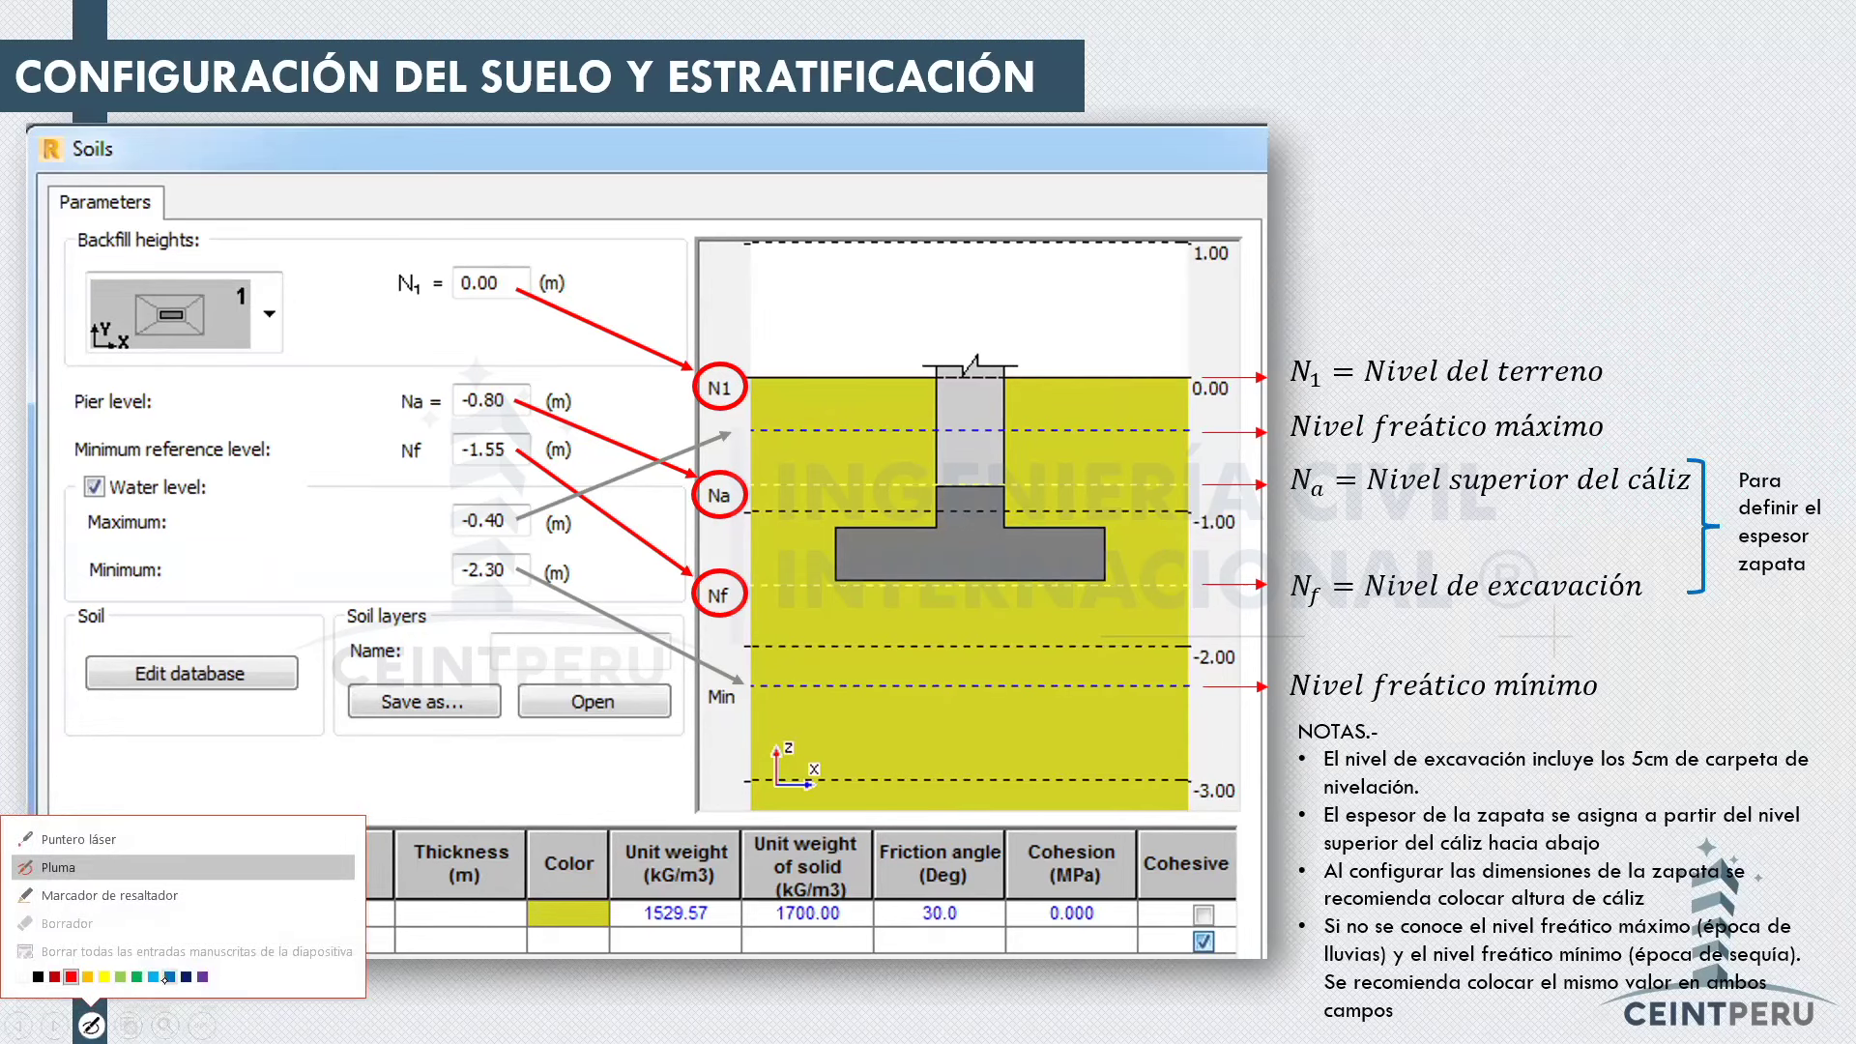
{"action": "left_click", "coordinate": [168, 976]}
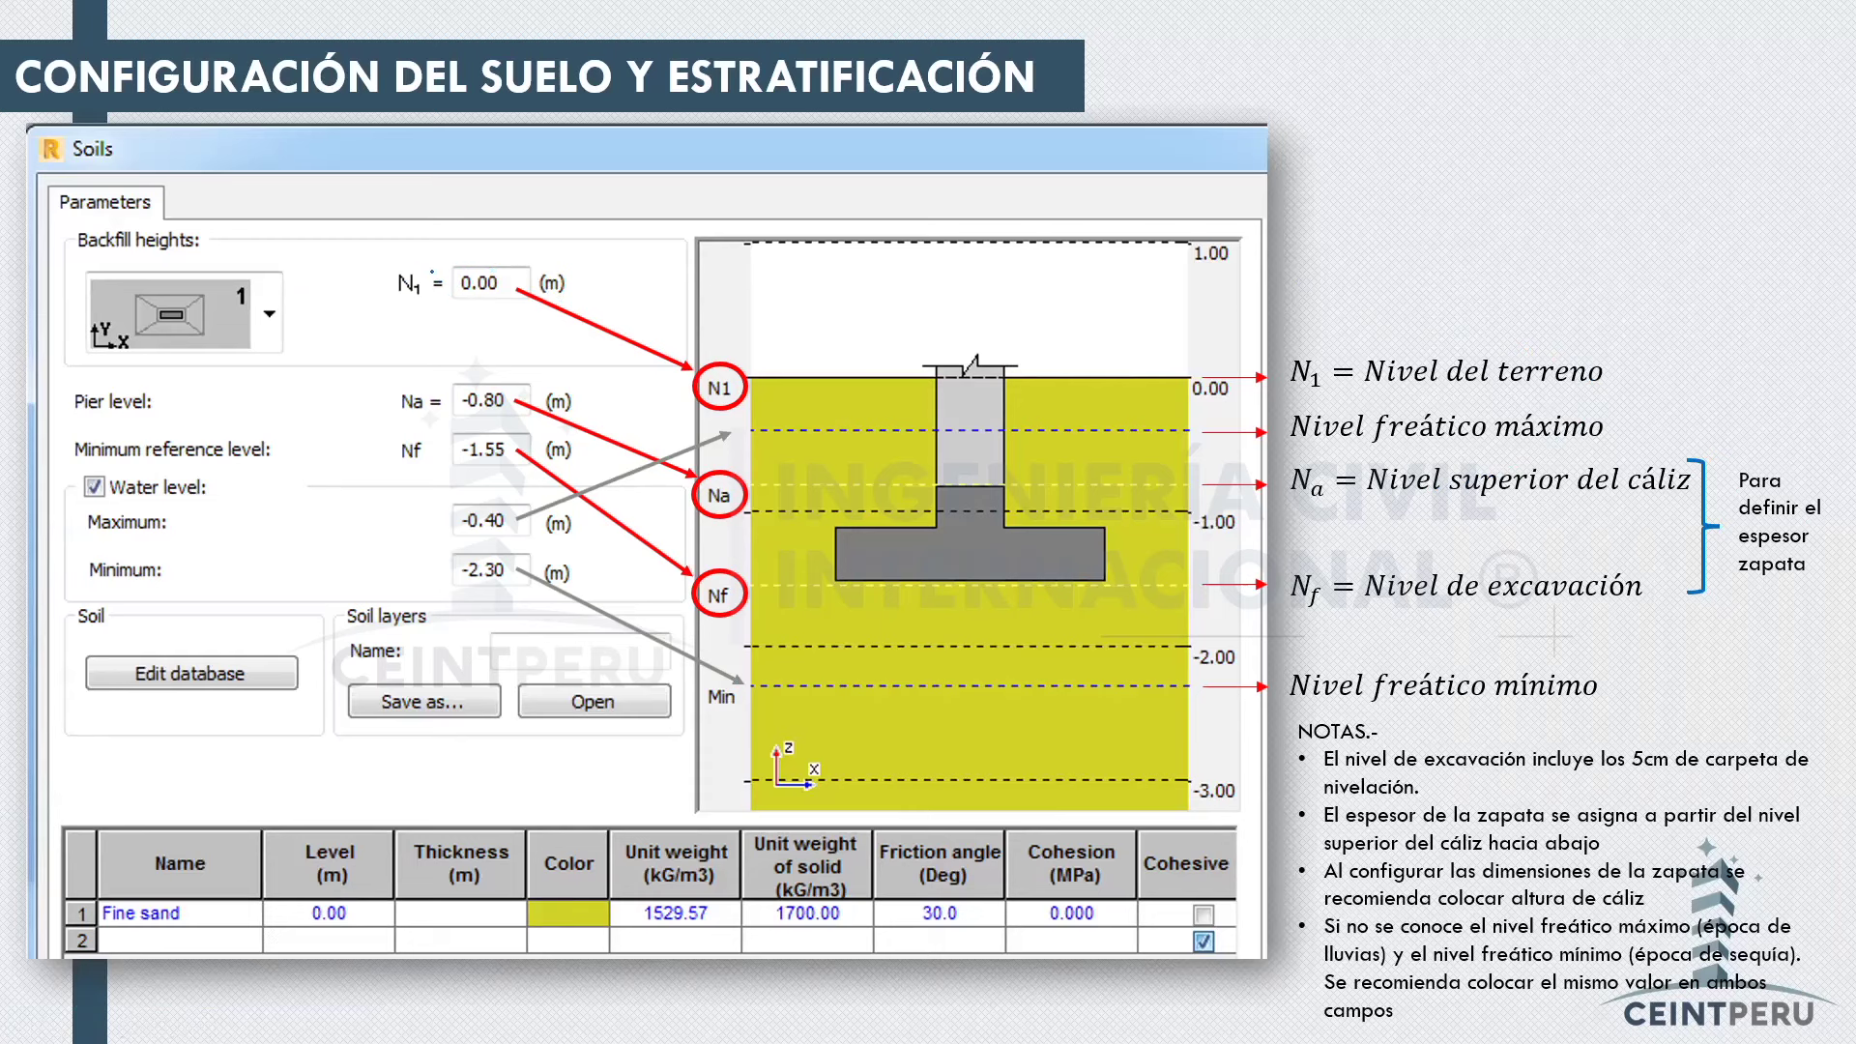
{"action": "mouse_move", "coordinate": [397, 258]}
{"action": "left_mouse_down"}
{"action": "mouse_move", "coordinate": [406, 306]}
{"action": "mouse_move", "coordinate": [452, 273]}
{"action": "mouse_move", "coordinate": [377, 261]}
{"action": "left_mouse_up"}
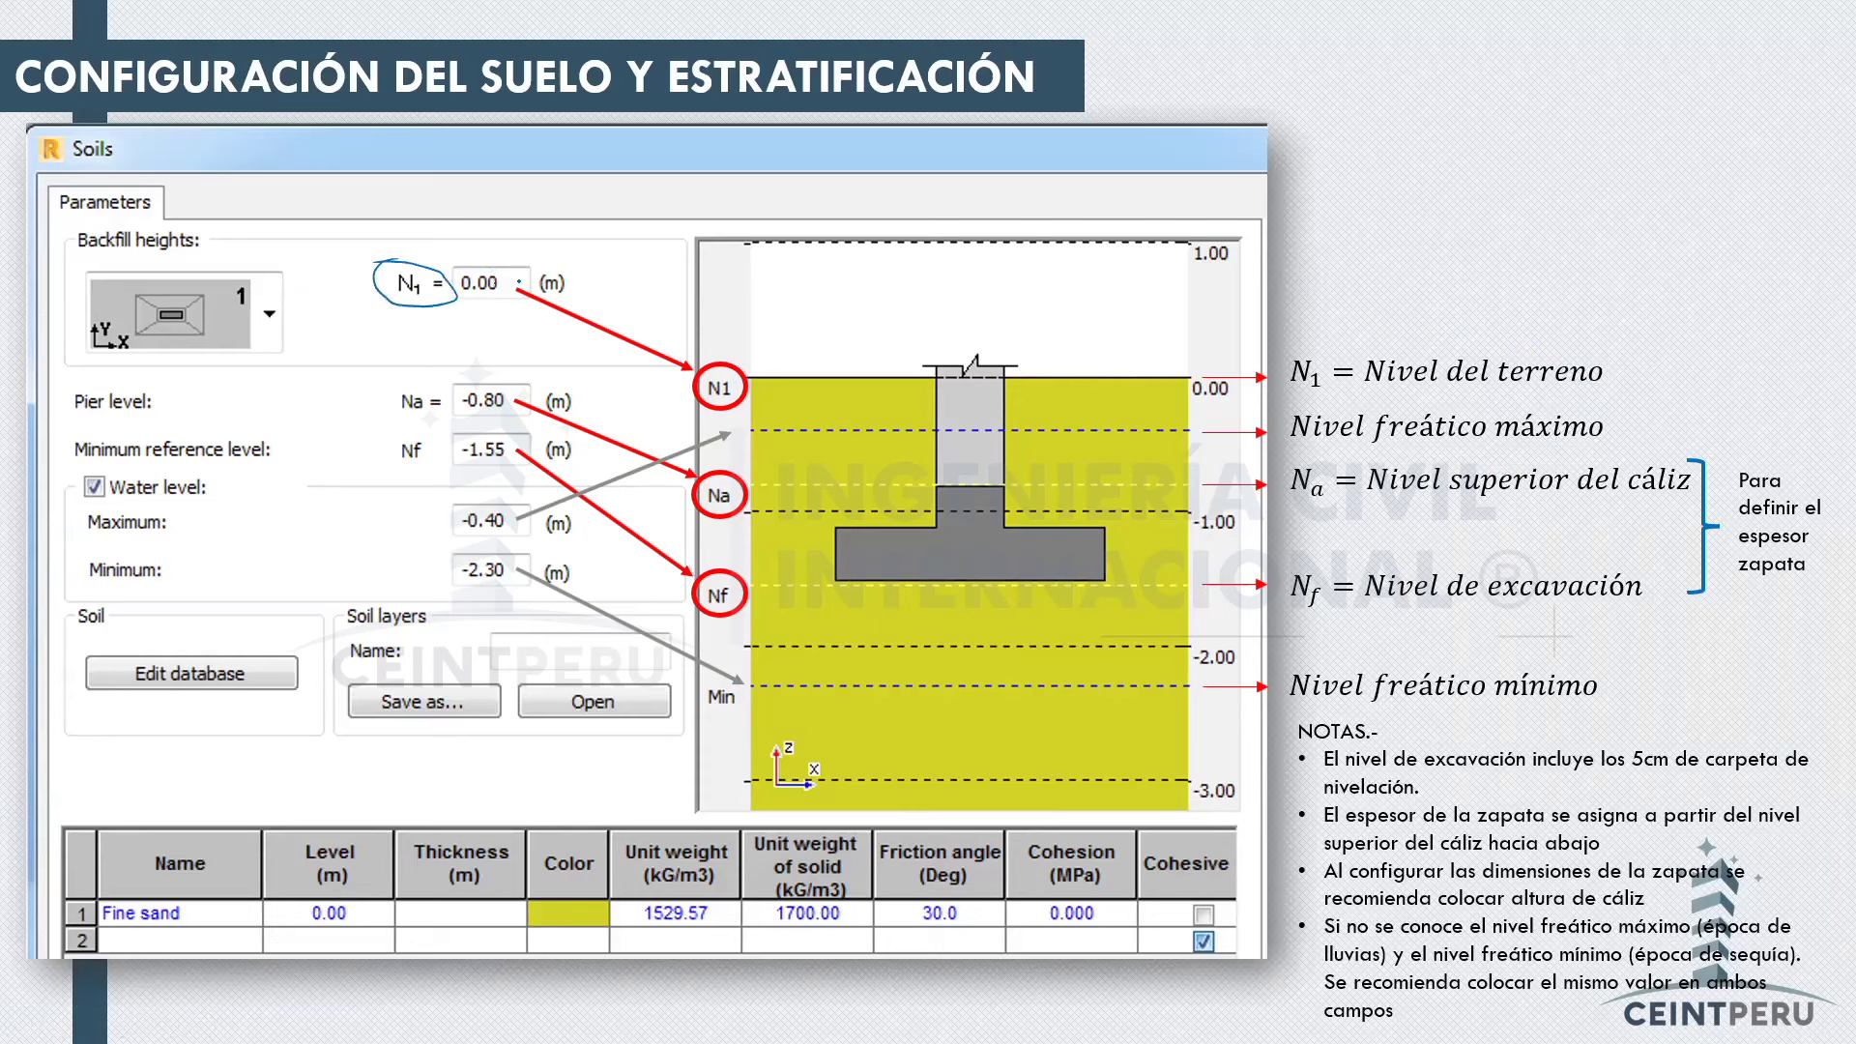